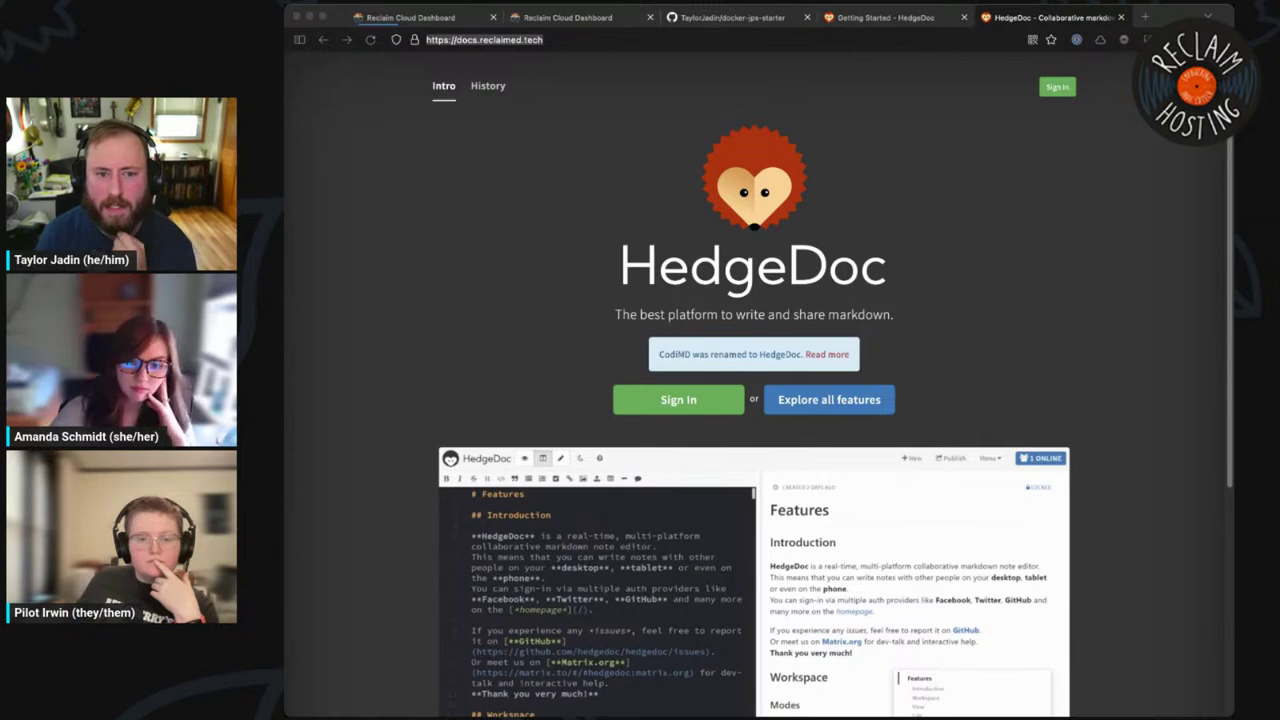
# Switch to the 'Getting Started - HedgeDoc' documentation tab from the docs.reclaimed.tech landing page.
pyautogui.scroll(-3, 779, 205)
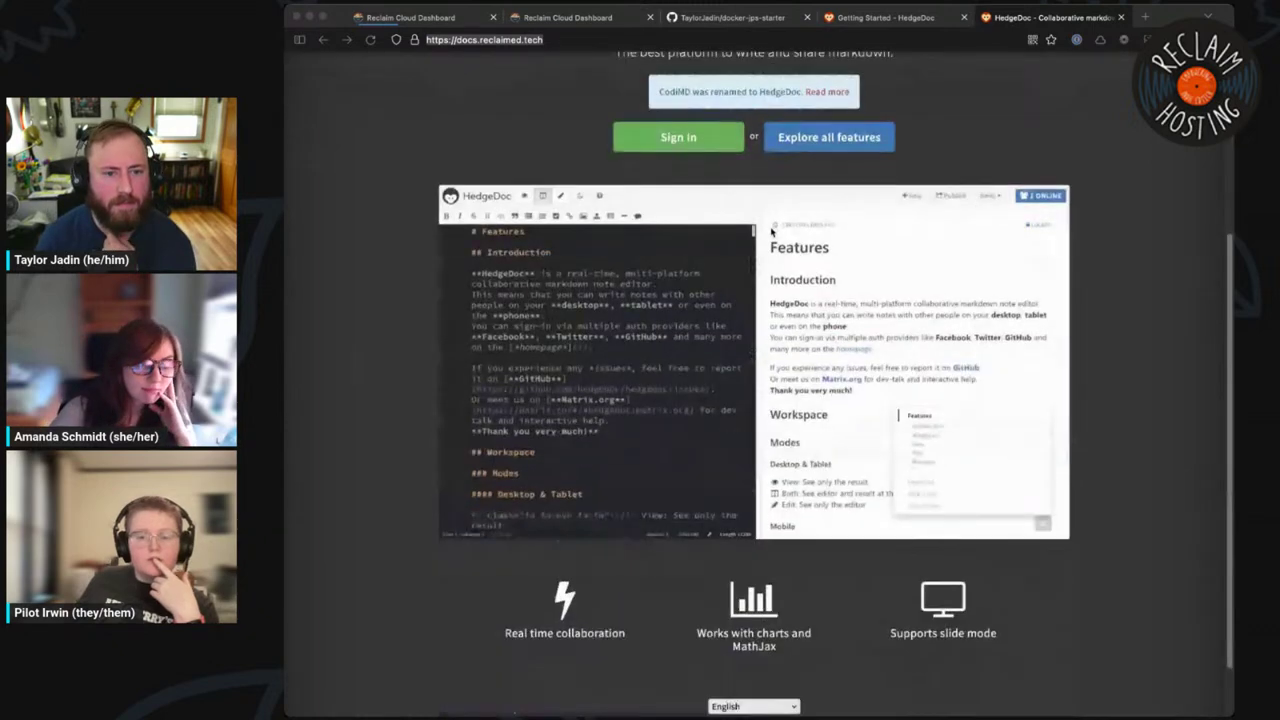
pyautogui.scroll(3, 772, 233)
pyautogui.press('super+Tab')
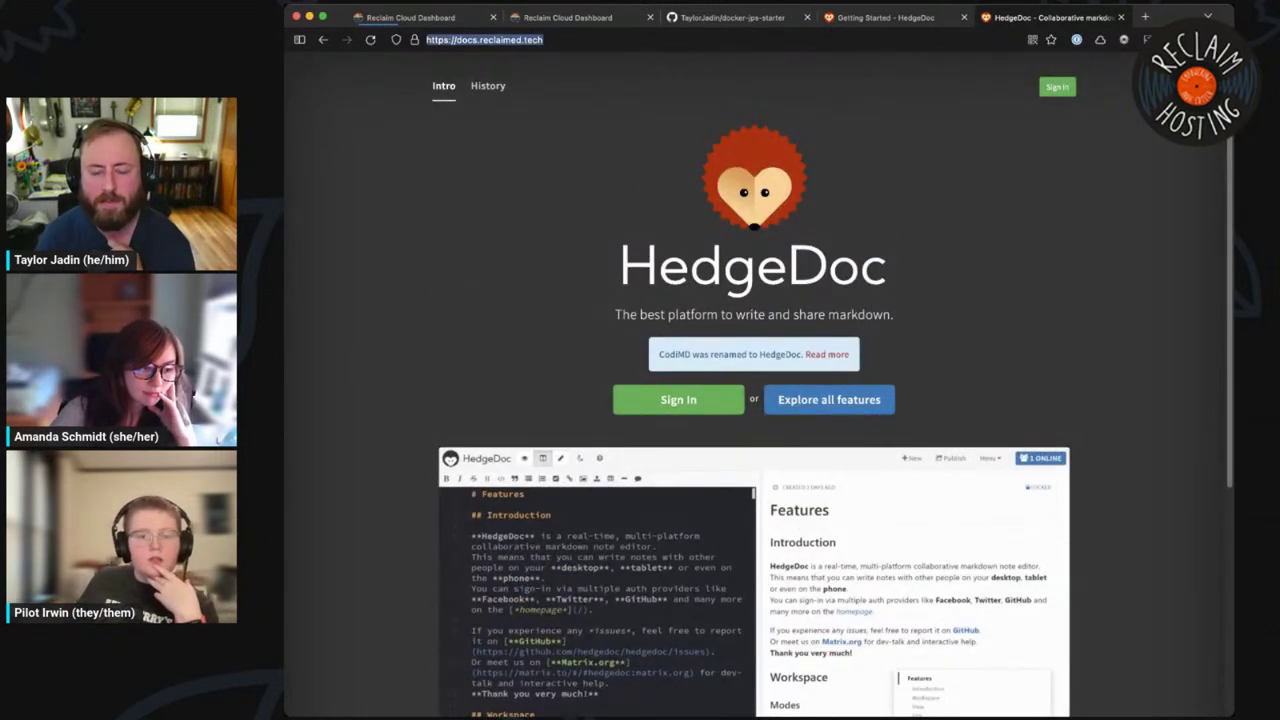
pyautogui.press('super+Tab')
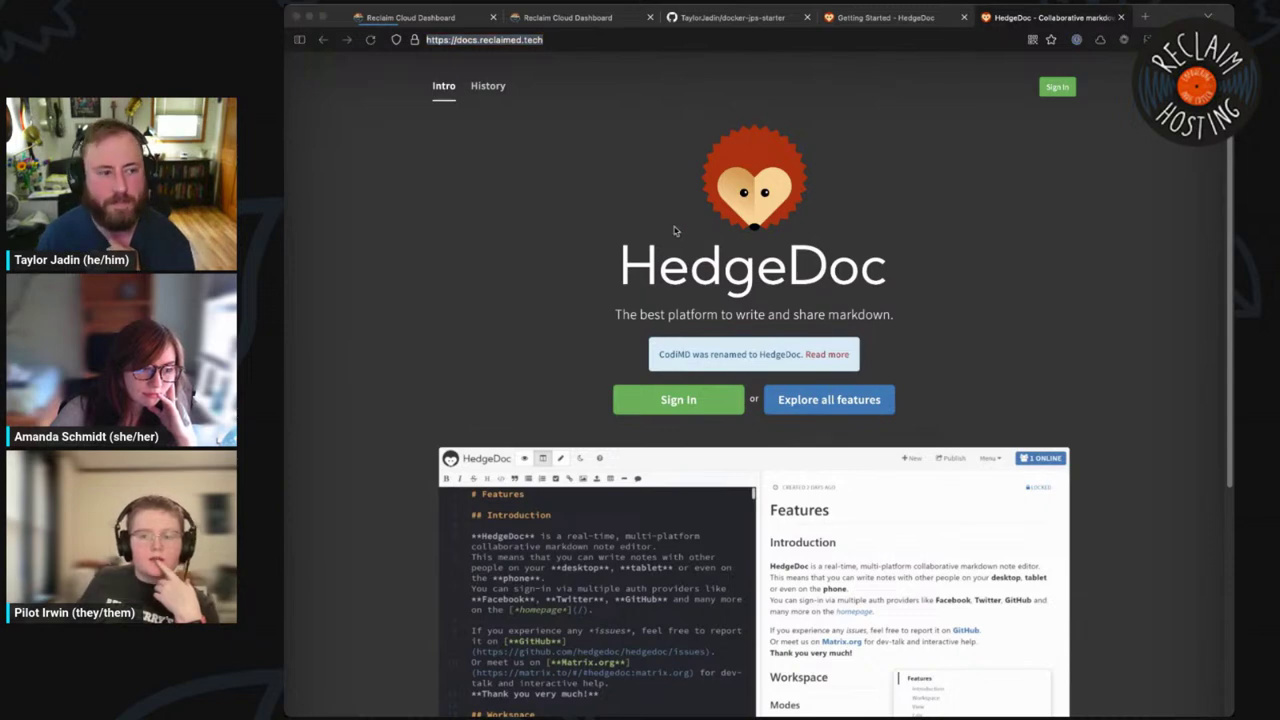
pyautogui.press('super+Tab')
pyautogui.scroll(-4, 724, 238)
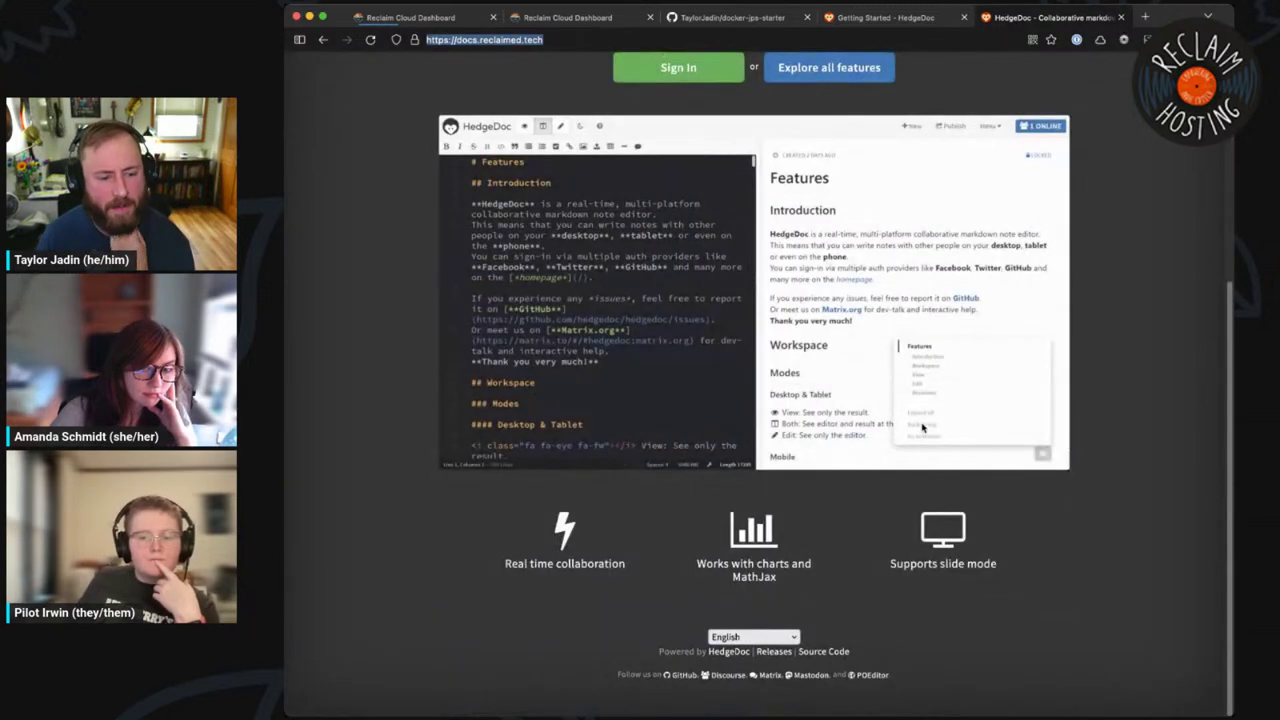
pyautogui.scroll(4, 758, 400)
pyautogui.press('super+Tab')
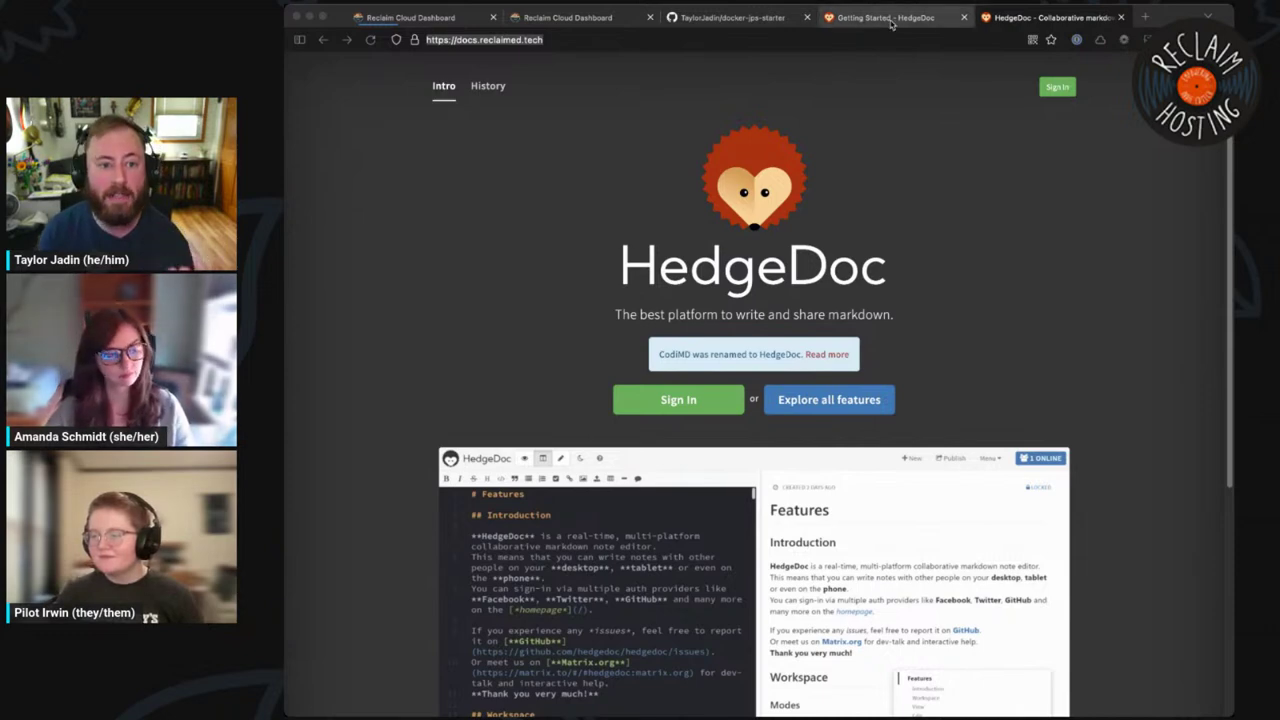
pyautogui.click(930, 18)
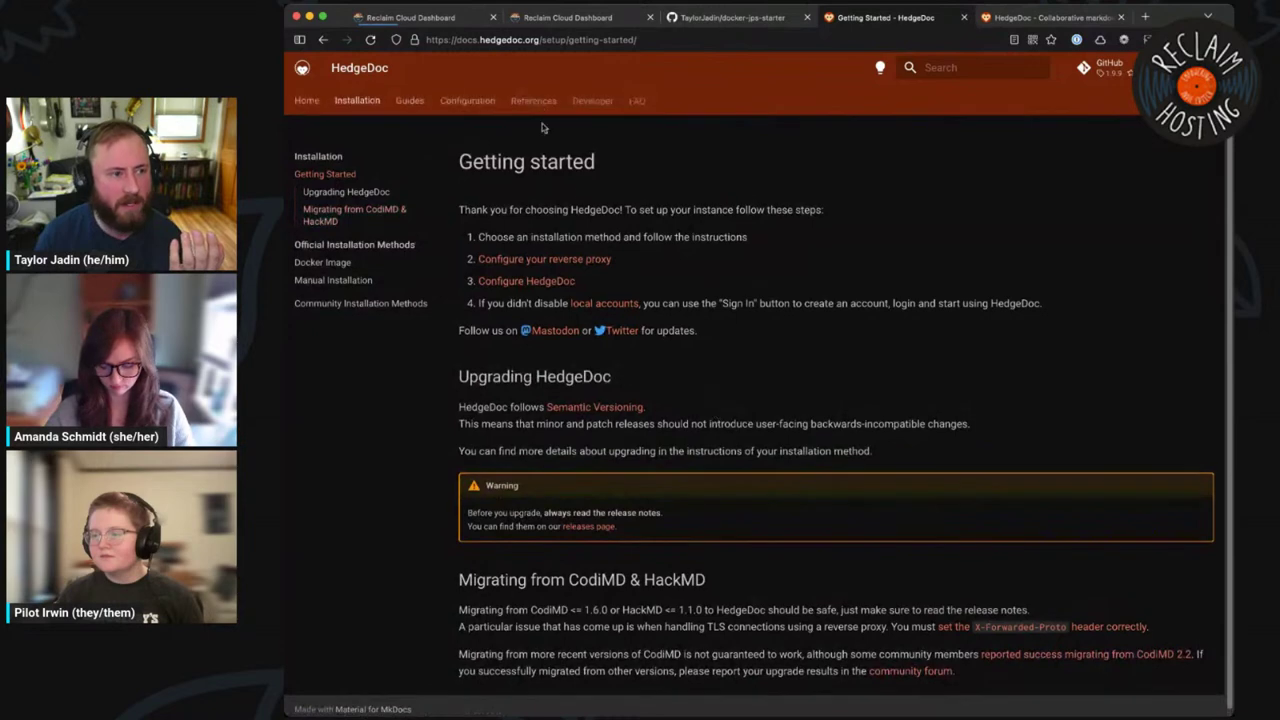
pyautogui.click(463, 100)
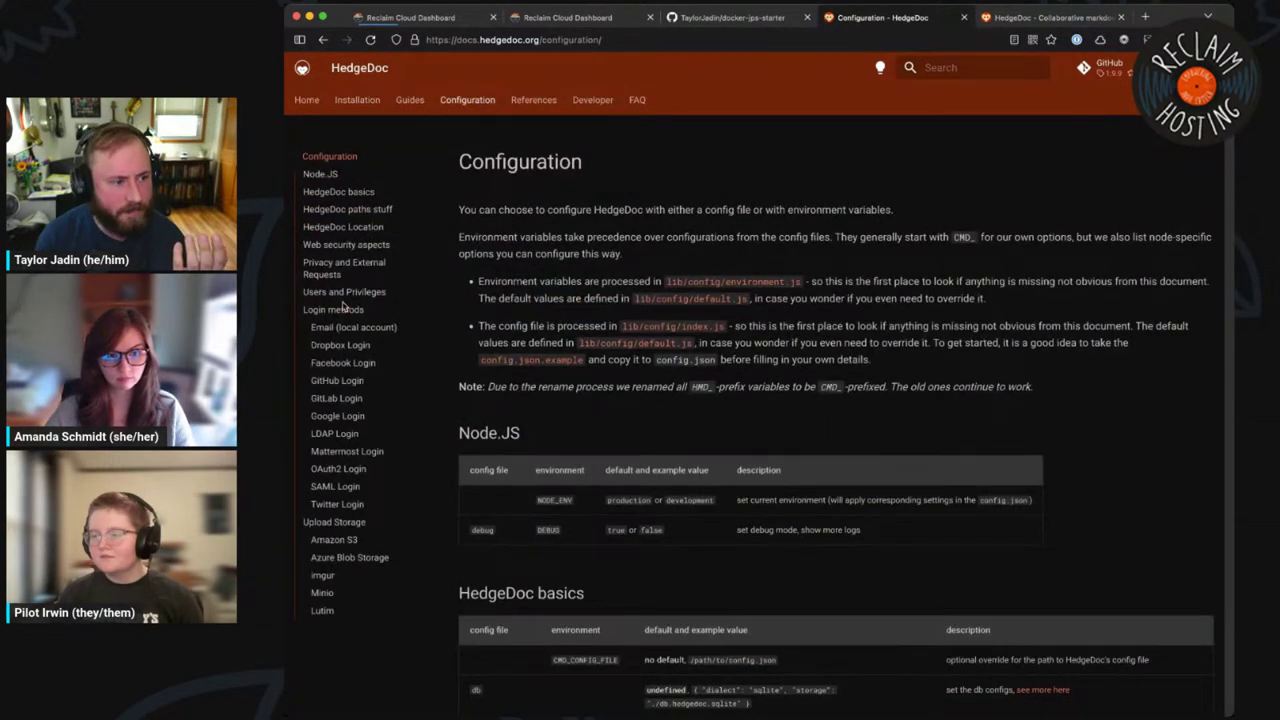
pyautogui.scroll(-4, 605, 330)
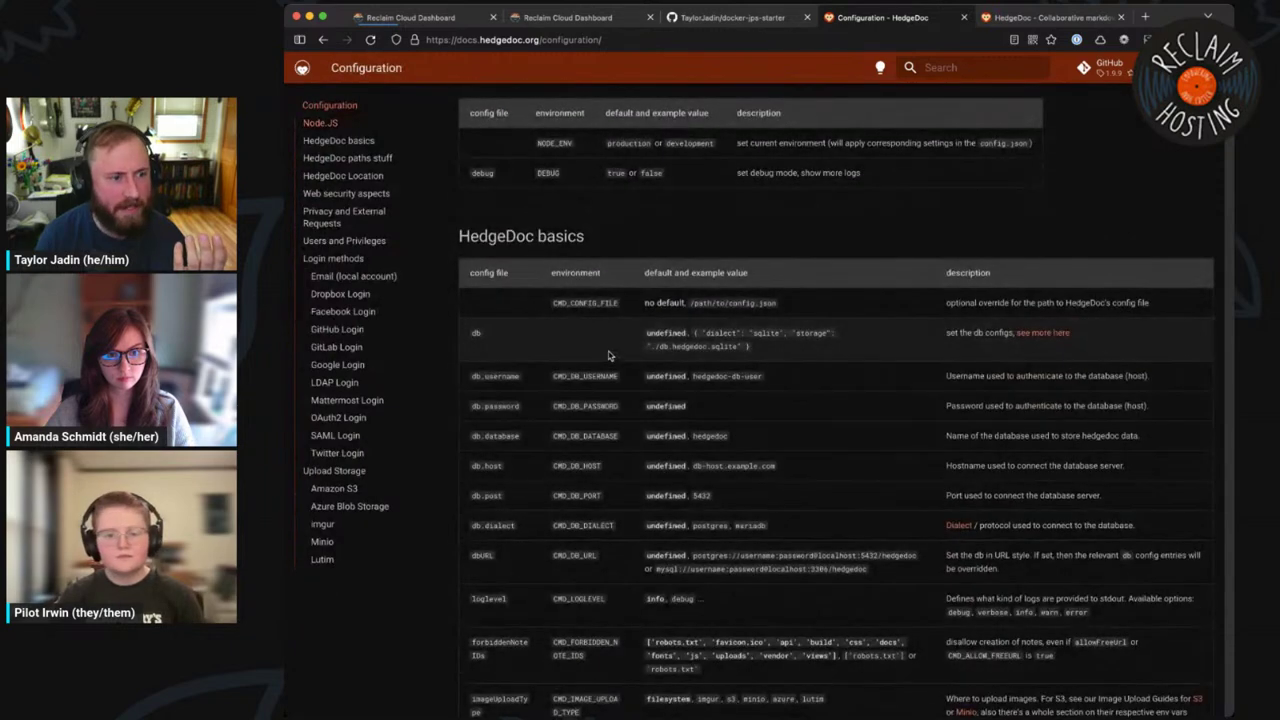
pyautogui.scroll(-1, 700, 300)
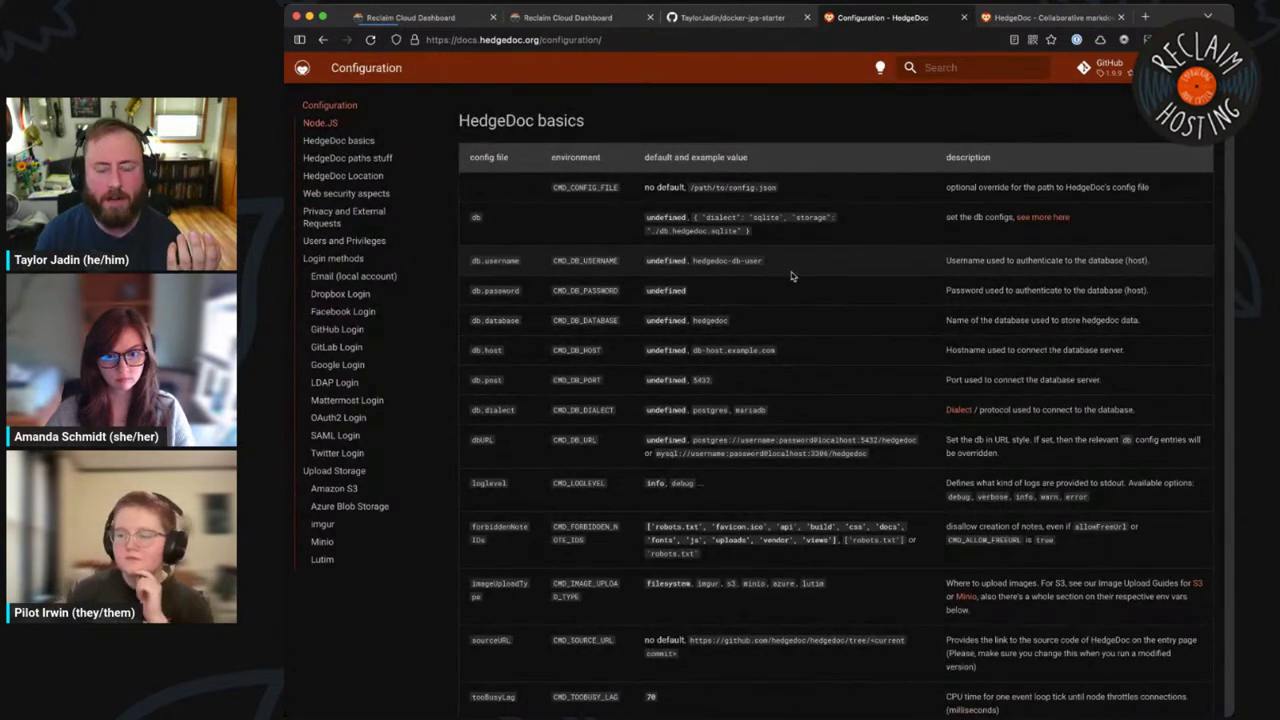
pyautogui.scroll(-1, 780, 257)
pyautogui.scroll(2, 771, 257)
pyautogui.moveTo(644, 210); pyautogui.dragTo(714, 210)
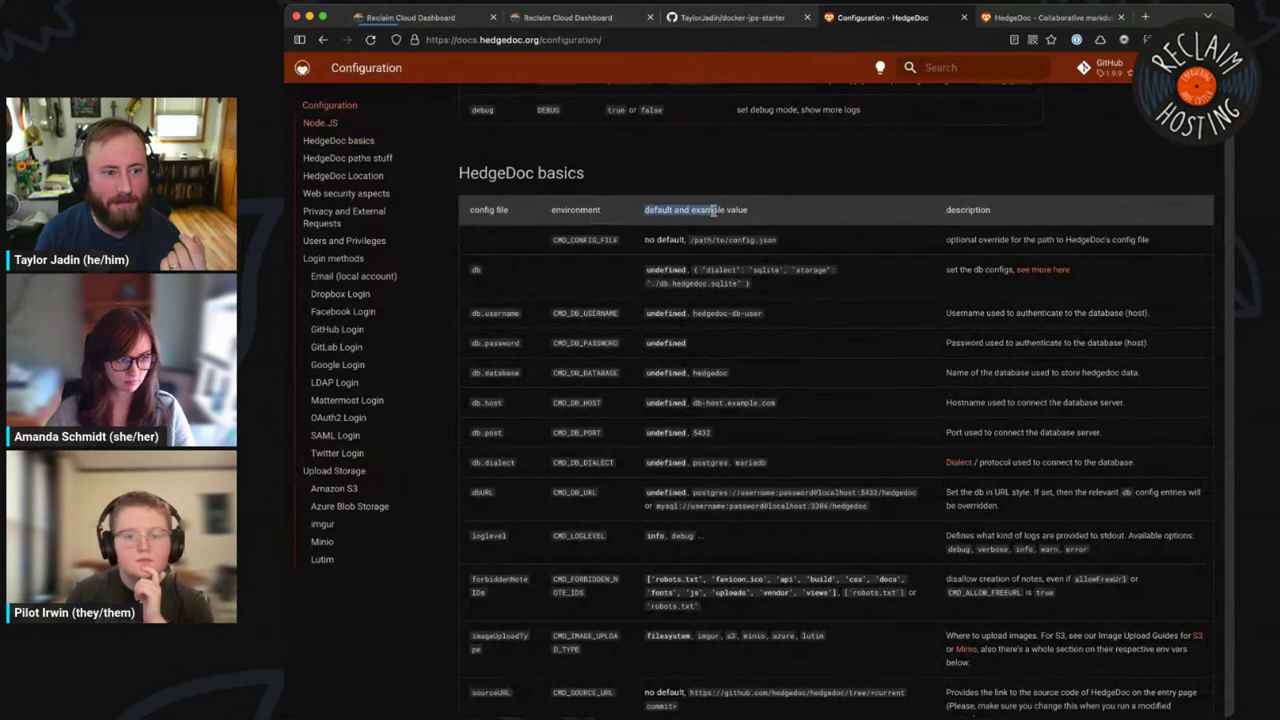
pyautogui.doubleClick(576, 210)
pyautogui.doubleClick(707, 210)
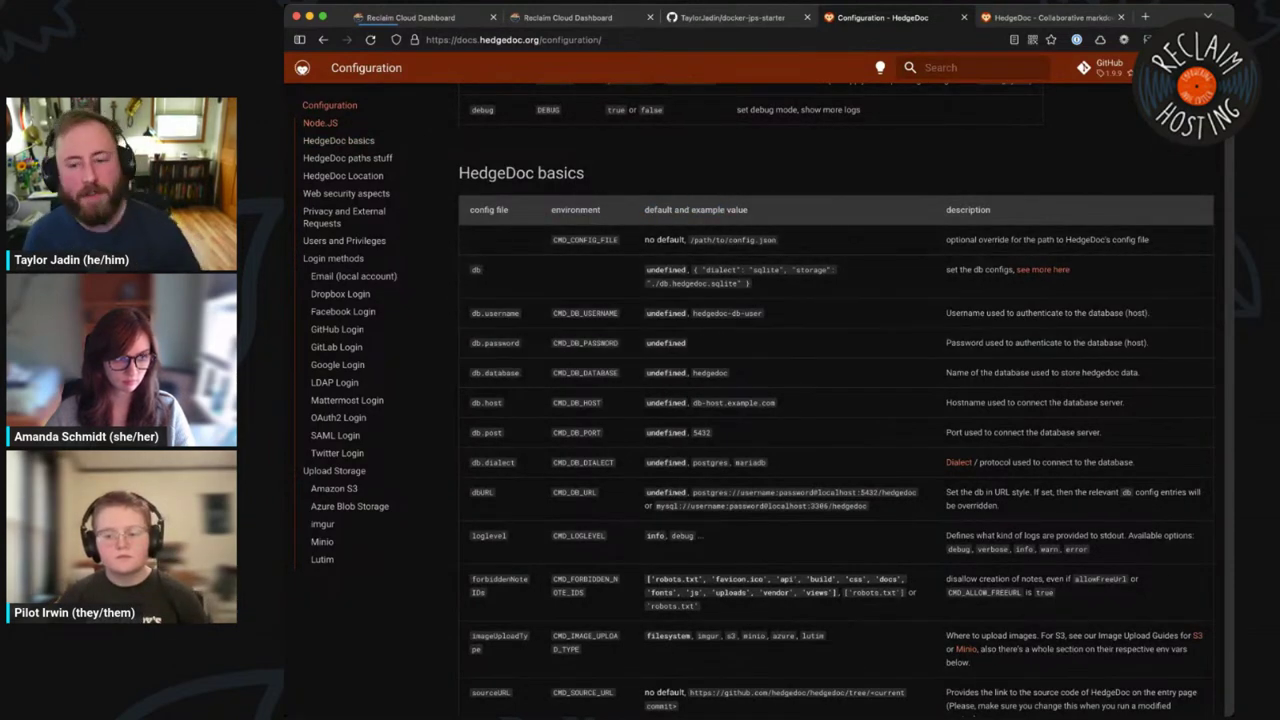
pyautogui.press('super+Tab')
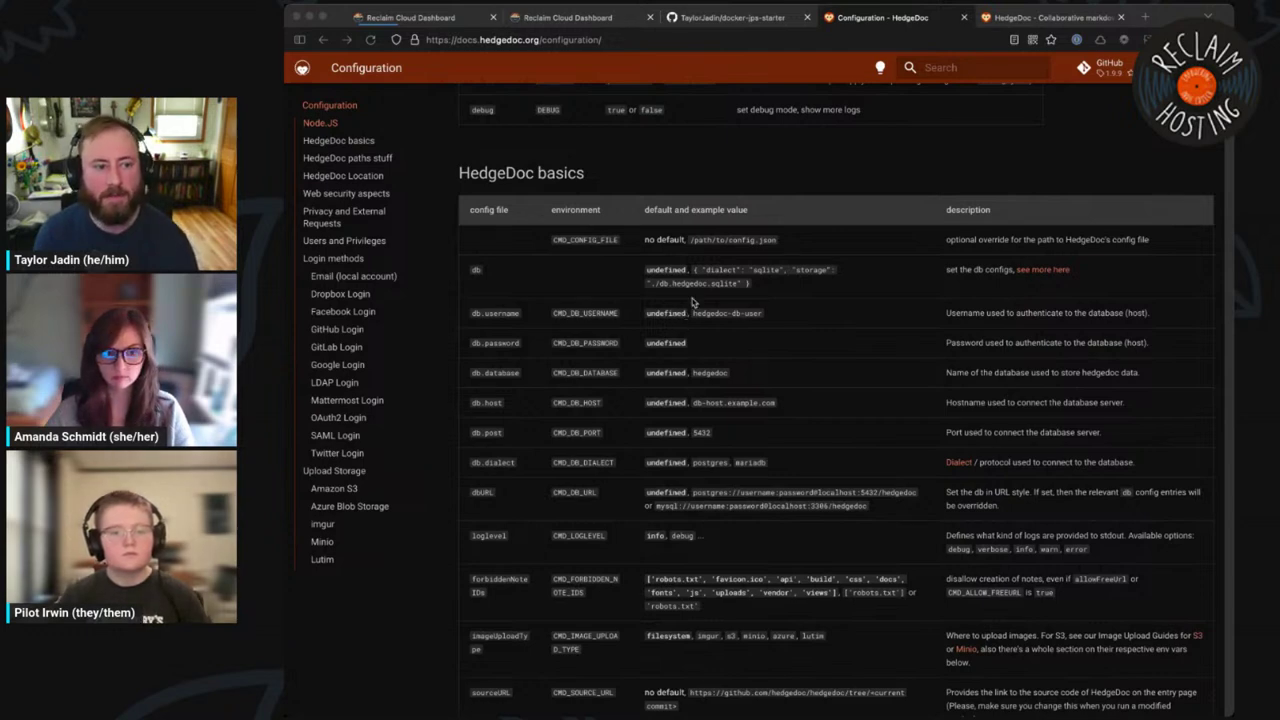
pyautogui.click(703, 212)
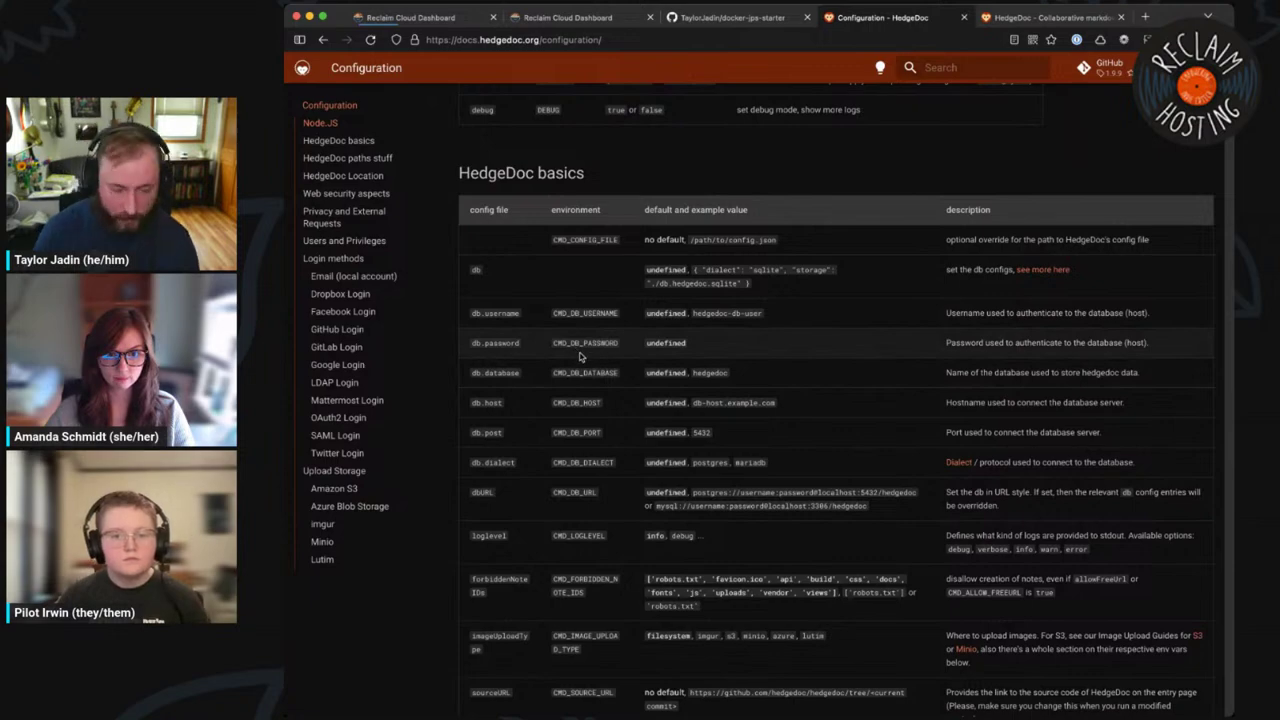
pyautogui.press('super+plus')
pyautogui.press('super+plus')
pyautogui.press('super+plus')
pyautogui.press('super+plus')
pyautogui.scroll(-3, 500, 372)
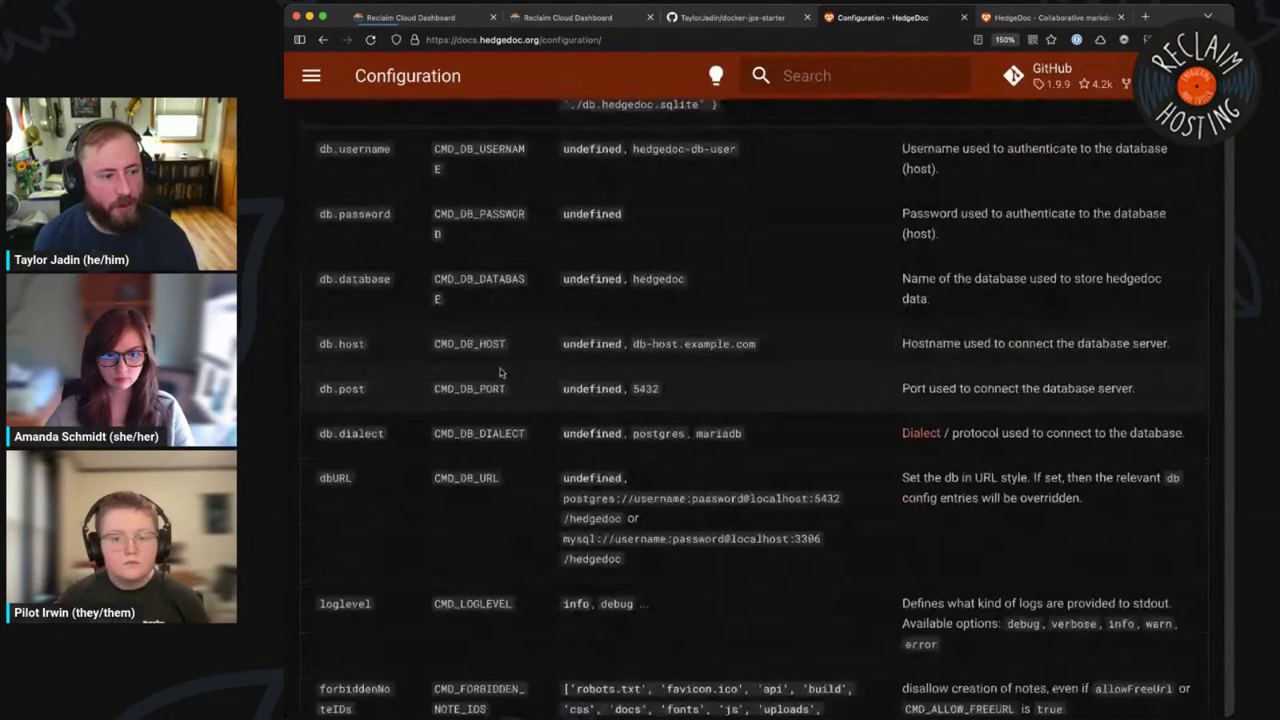
pyautogui.scroll(-1, 500, 372)
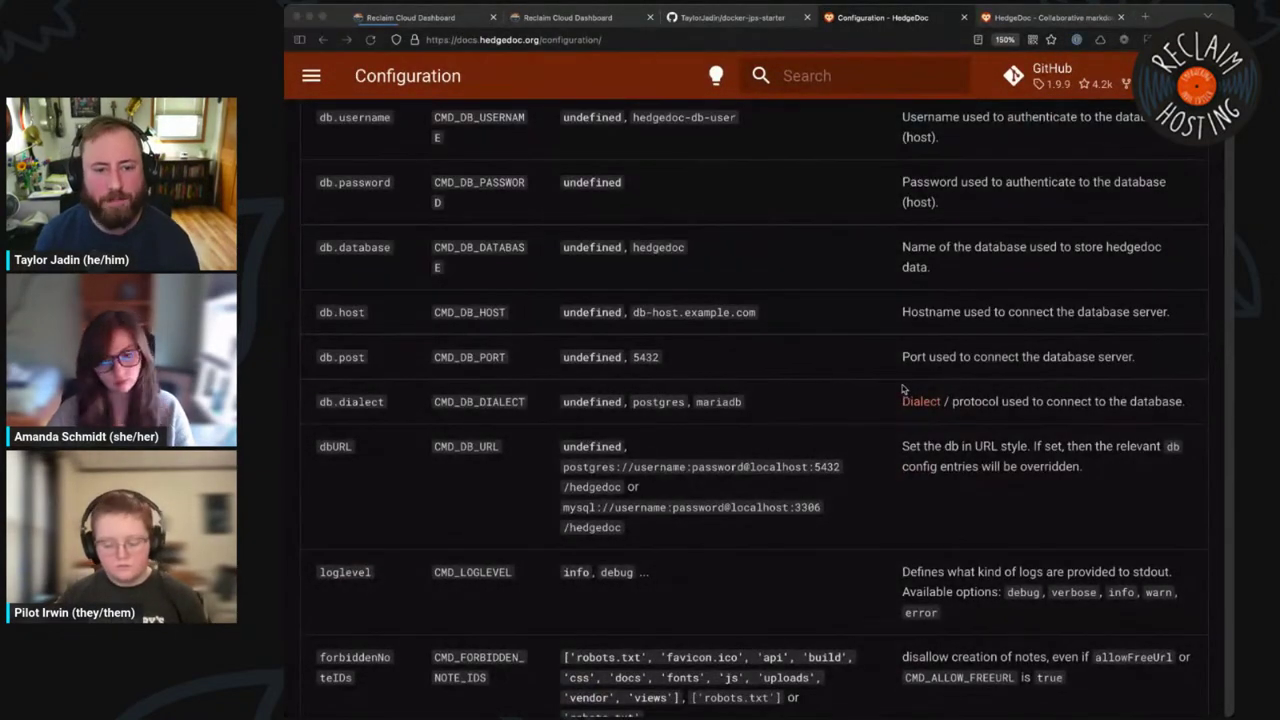
pyautogui.click(790, 390)
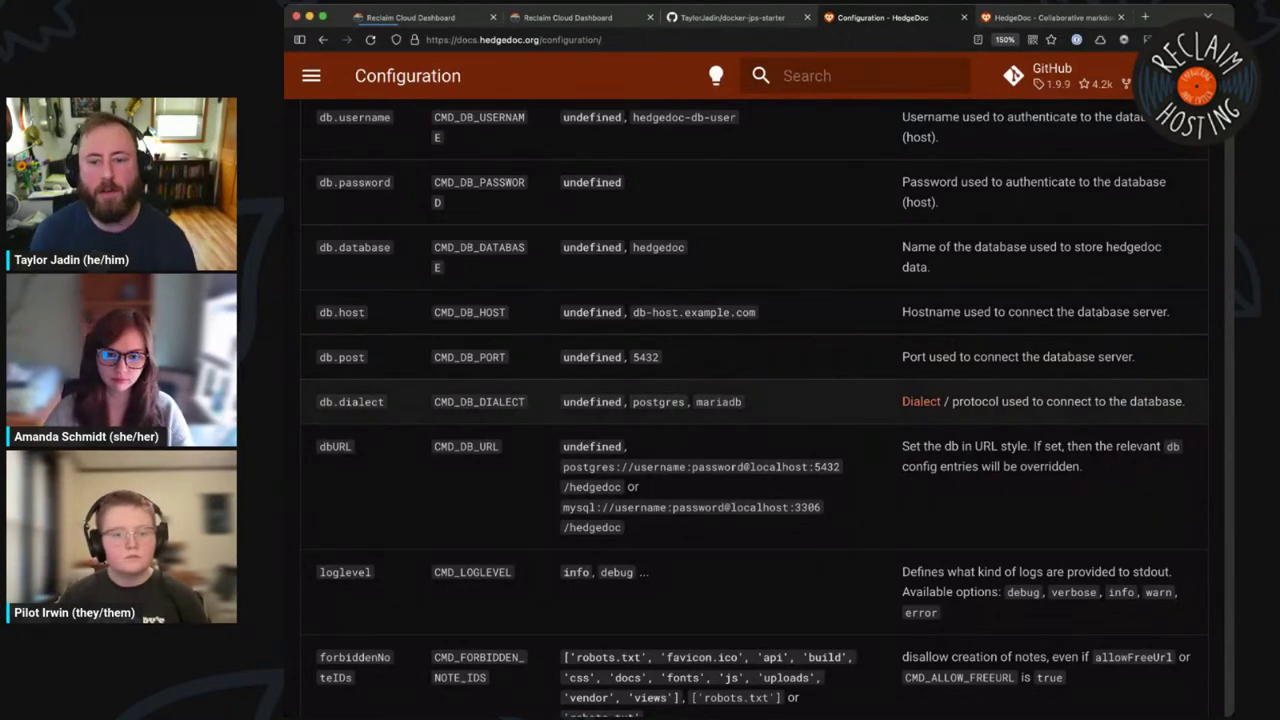
pyautogui.scroll(-7, 614, 347)
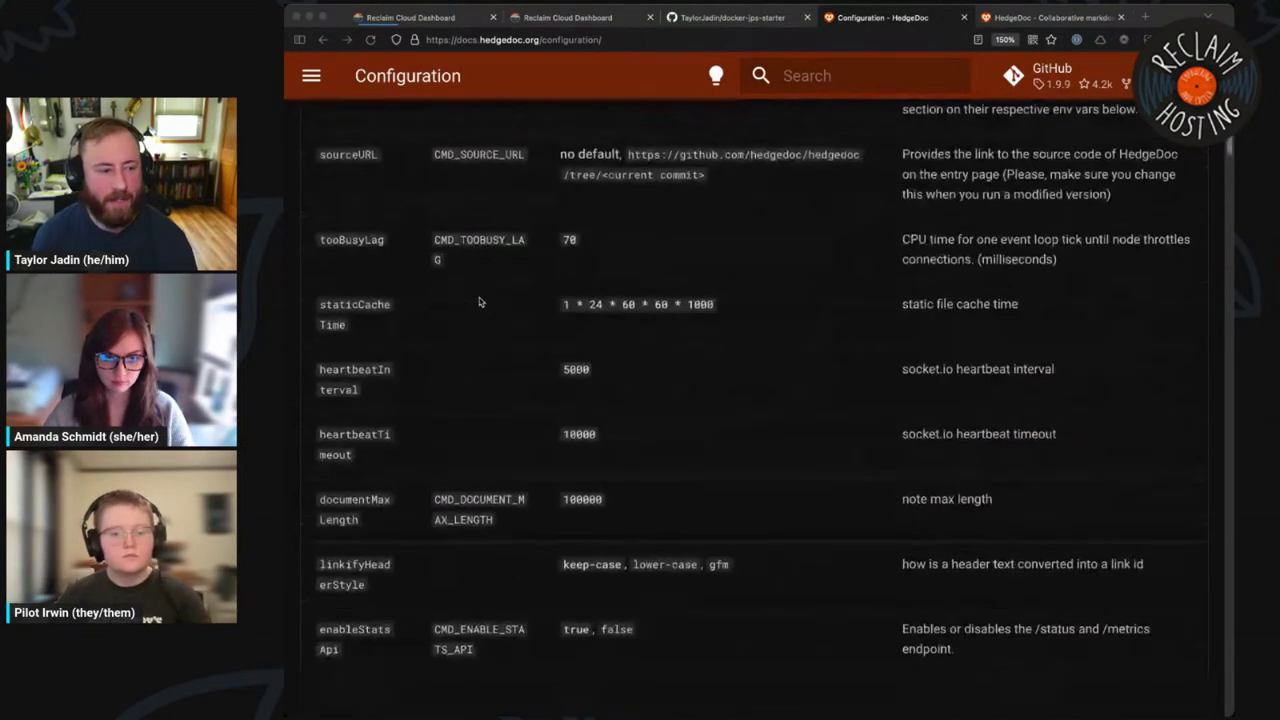
pyautogui.scroll(-12, 548, 300)
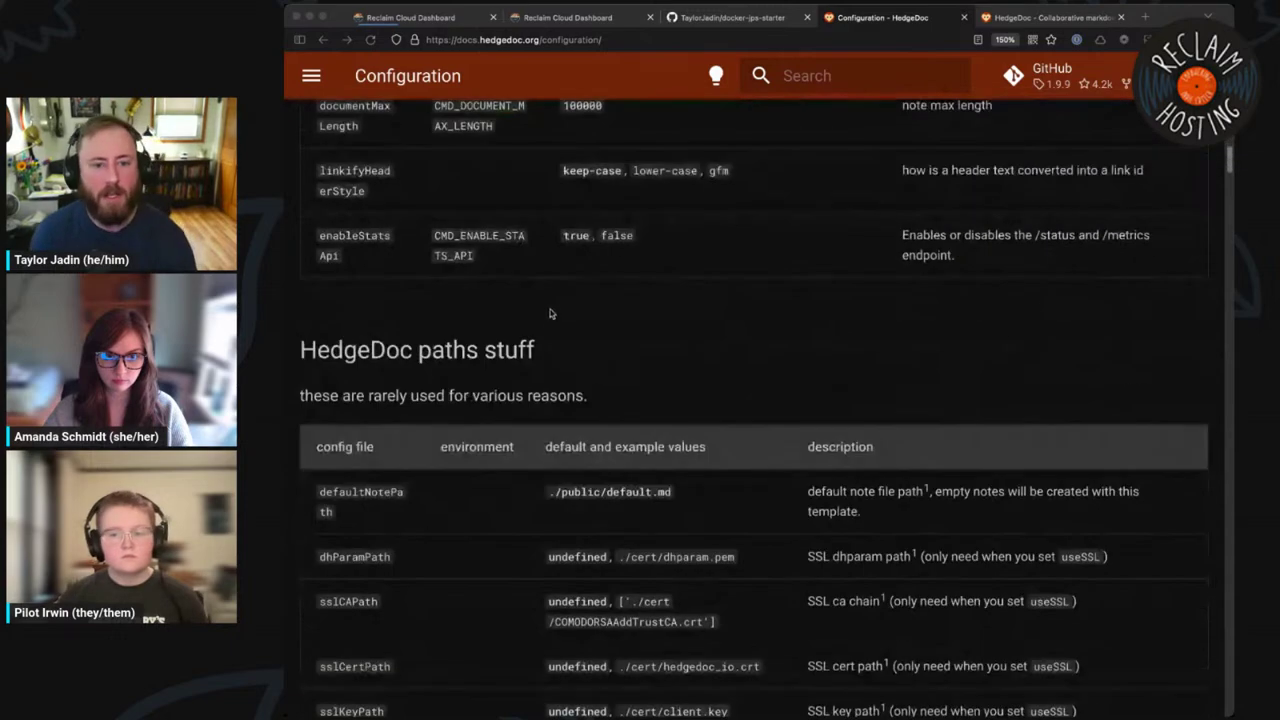
pyautogui.scroll(4, 549, 320)
pyautogui.scroll(7, 549, 332)
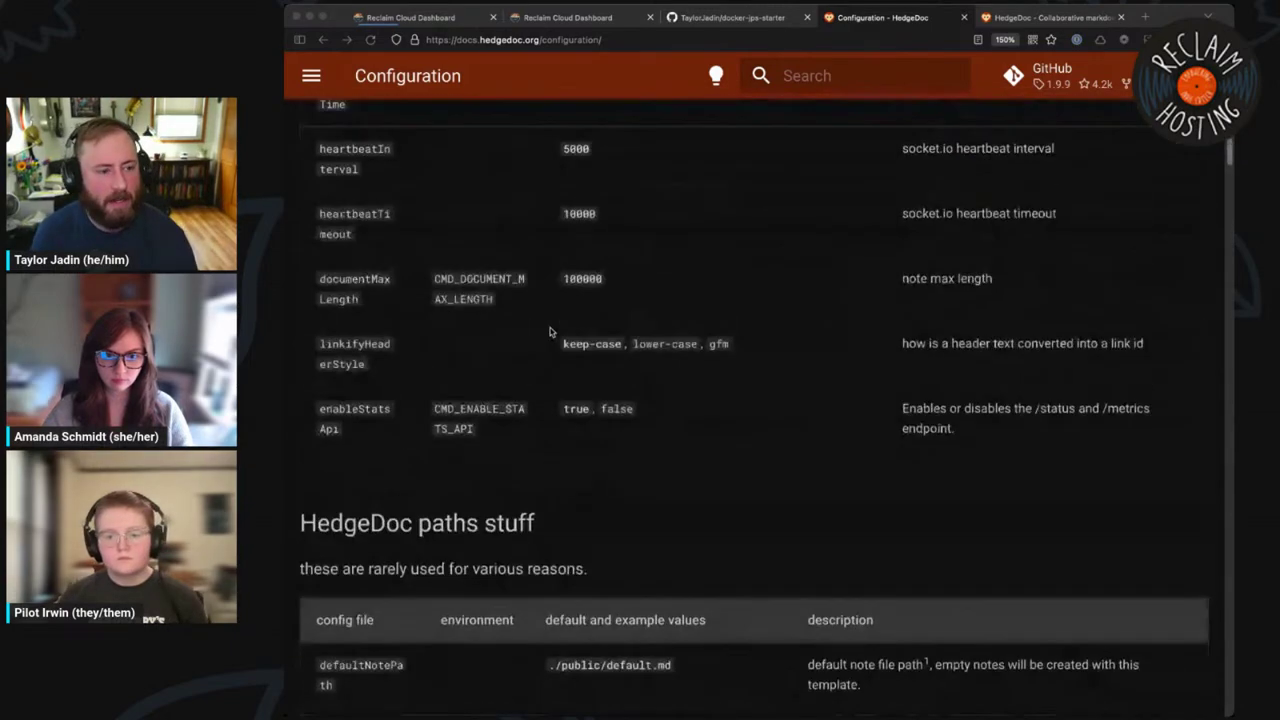
pyautogui.scroll(5, 550, 332)
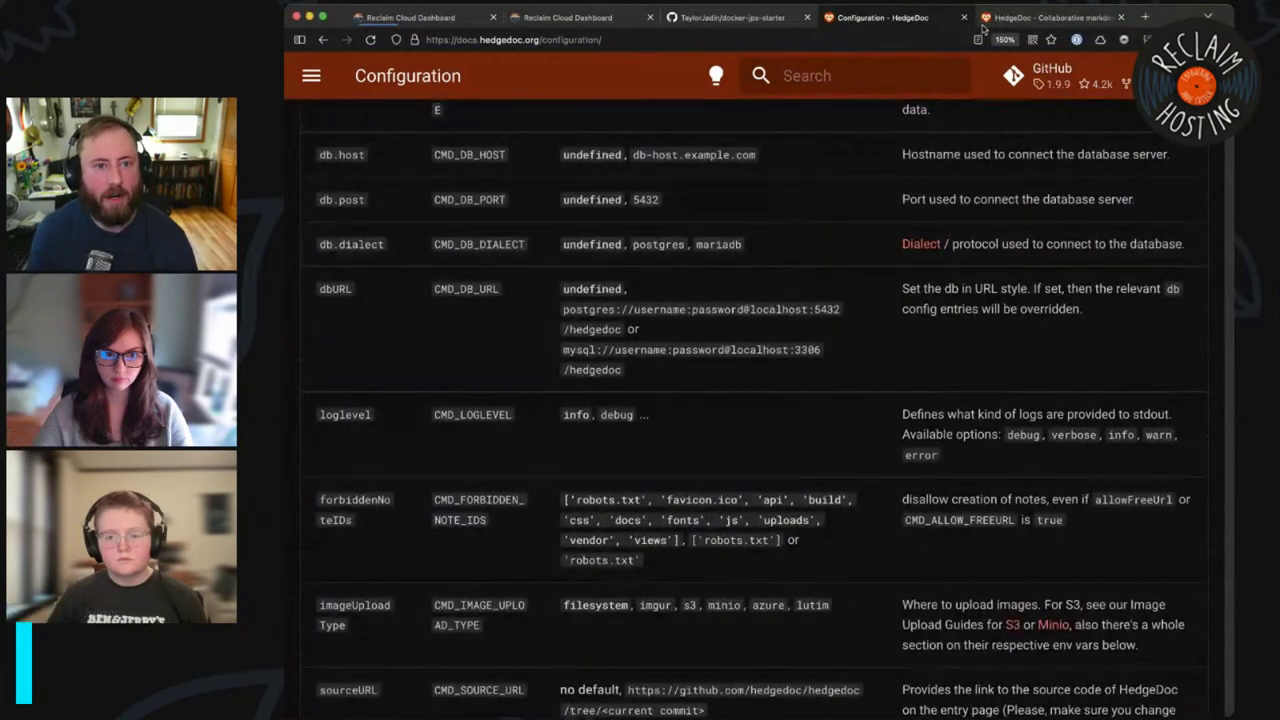
pyautogui.press('super+bracketleft')
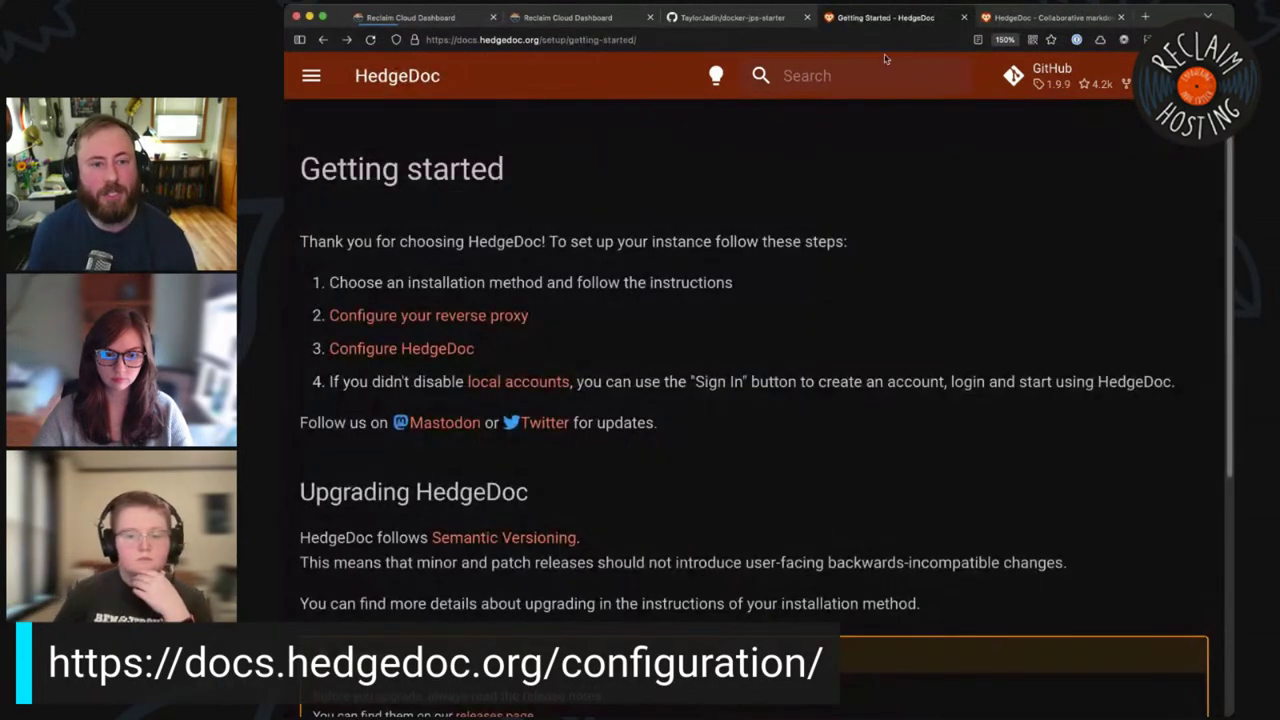
# Sign in to docs.reclaimed.tech via GitHub to show the notes history.
pyautogui.click(1066, 22)
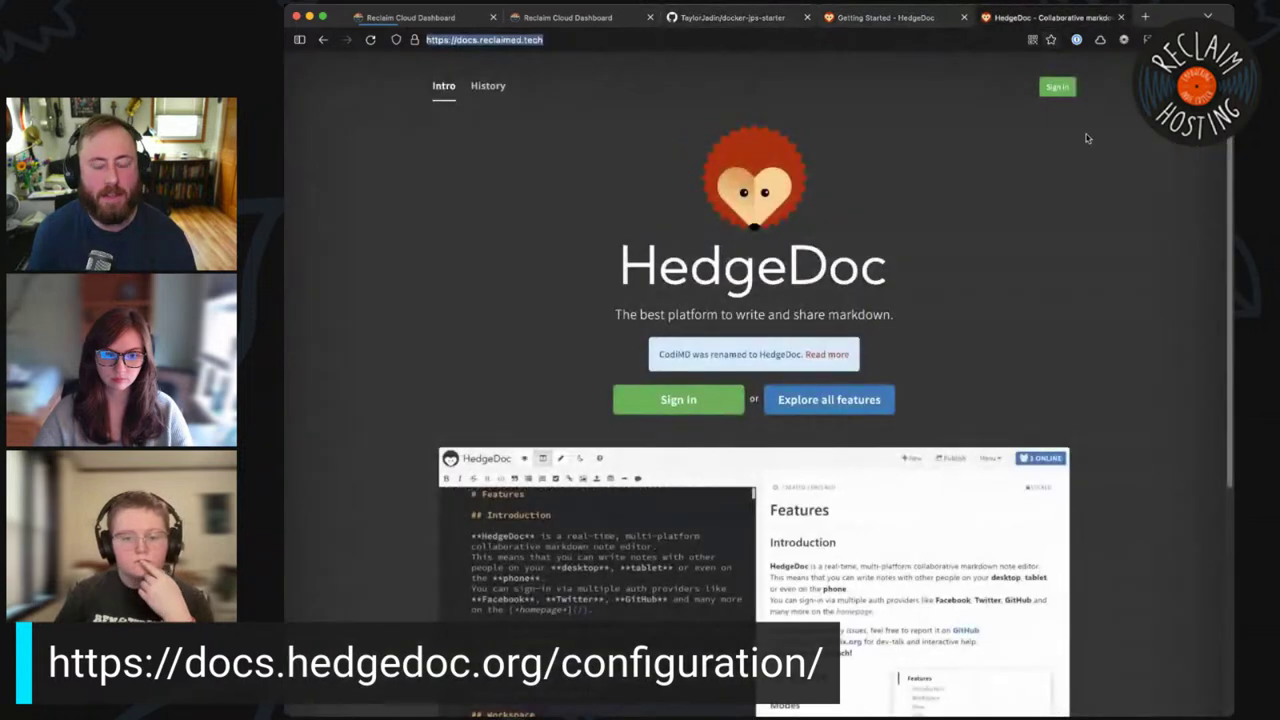
pyautogui.click(773, 108)
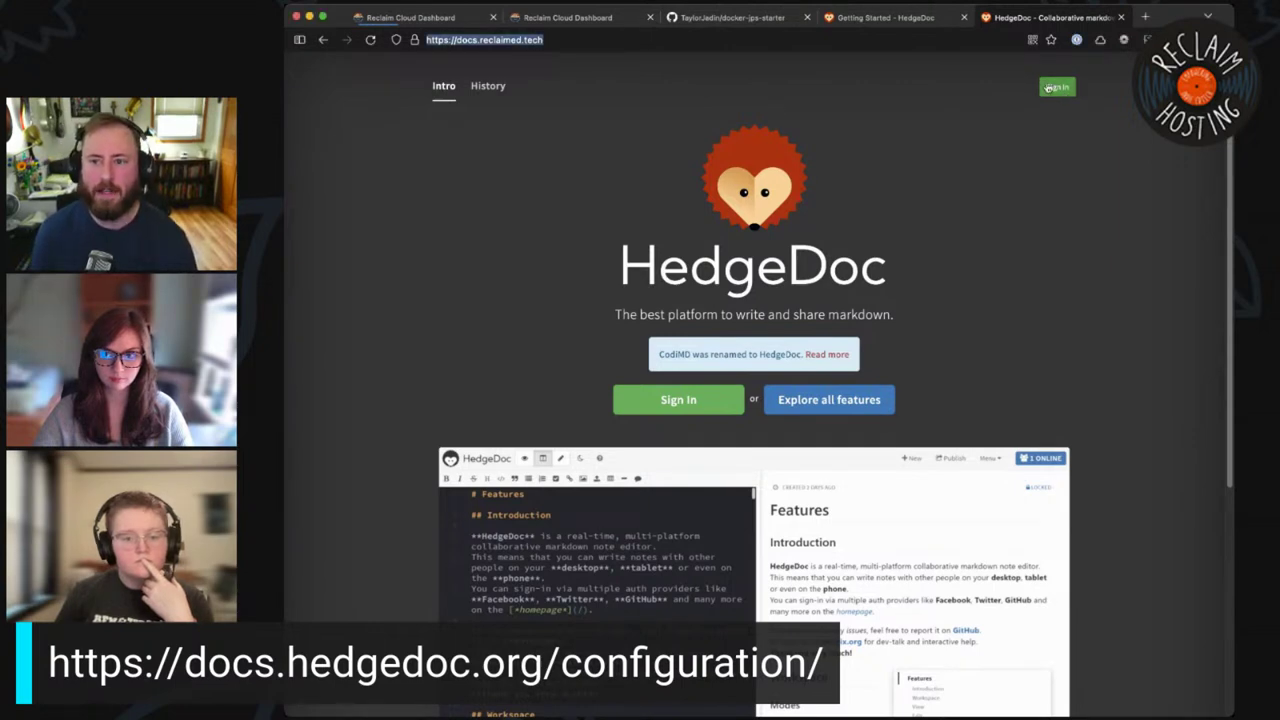
pyautogui.click(1060, 88)
pyautogui.click(750, 136)
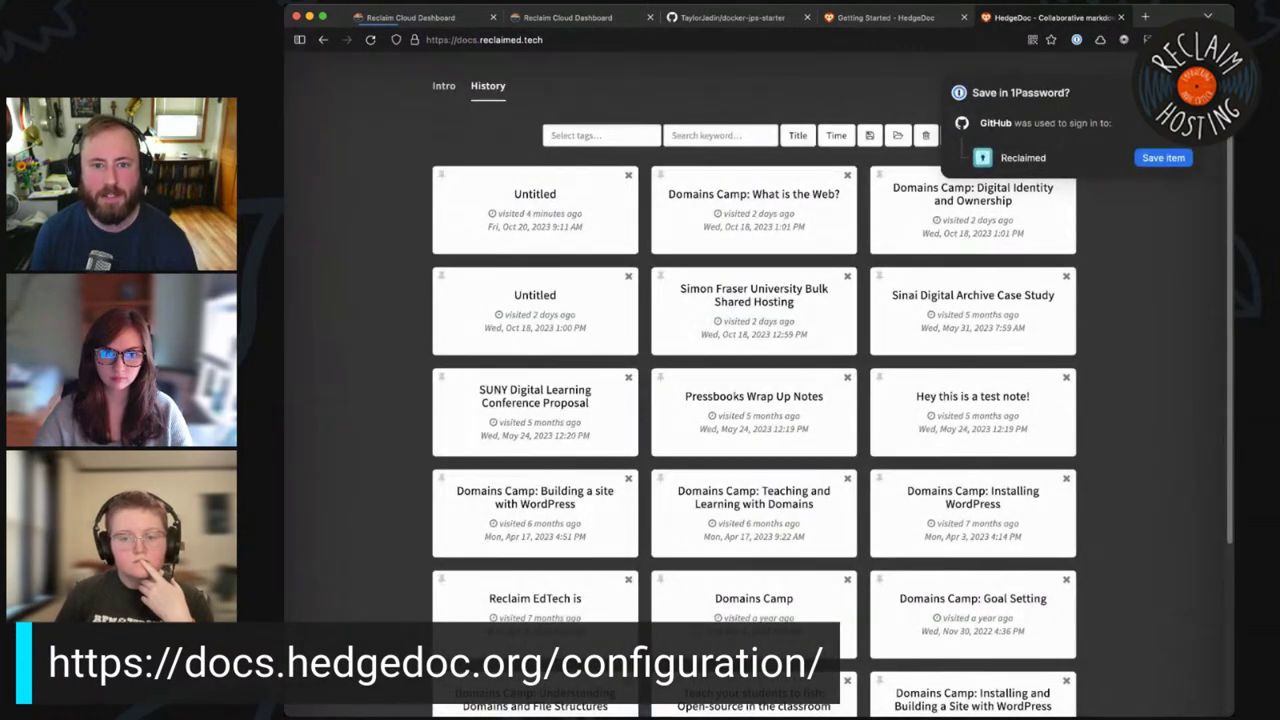
pyautogui.press('super+Tab')
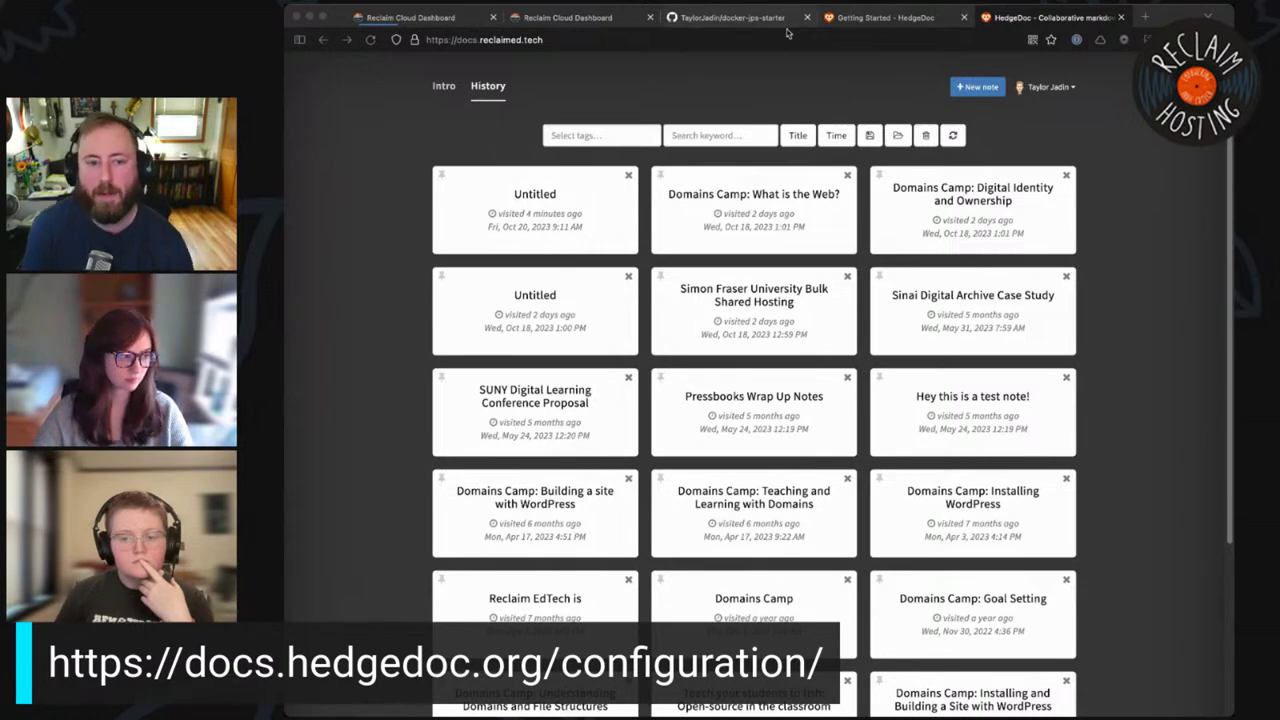
pyautogui.scroll(-3, 846, 500)
pyautogui.scroll(3, 846, 486)
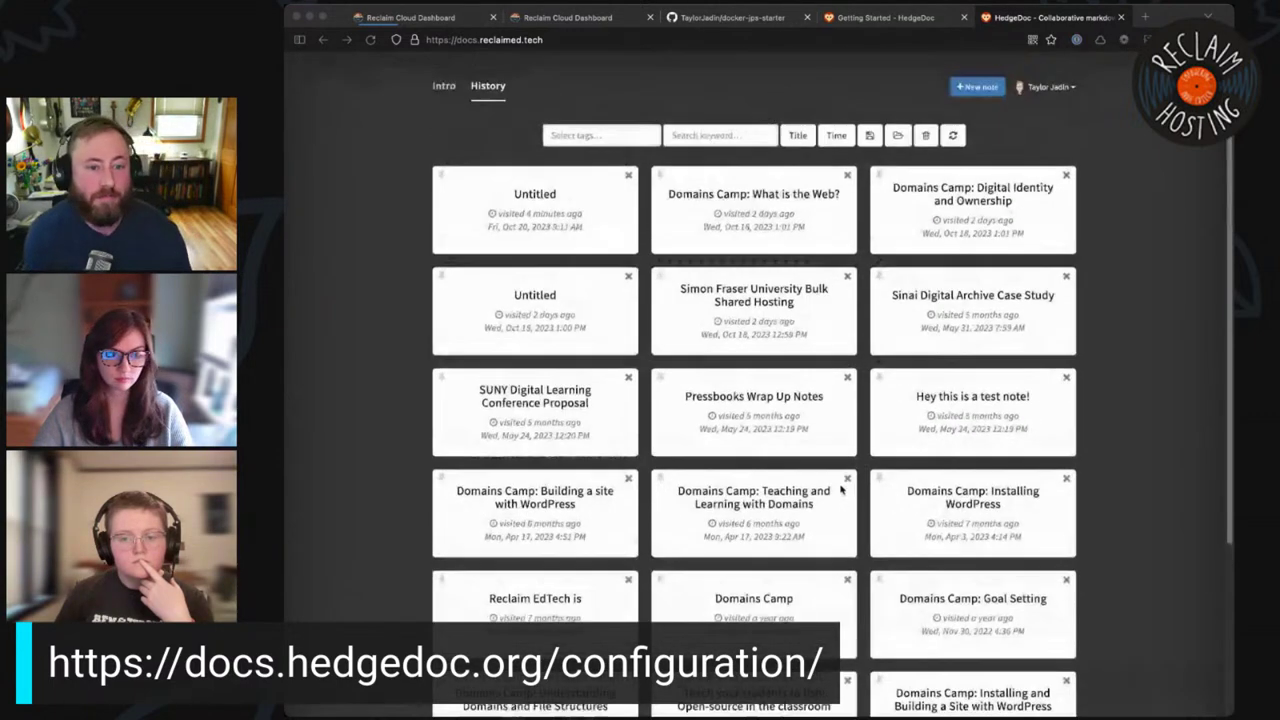
pyautogui.scroll(-3, 846, 500)
pyautogui.scroll(3, 839, 479)
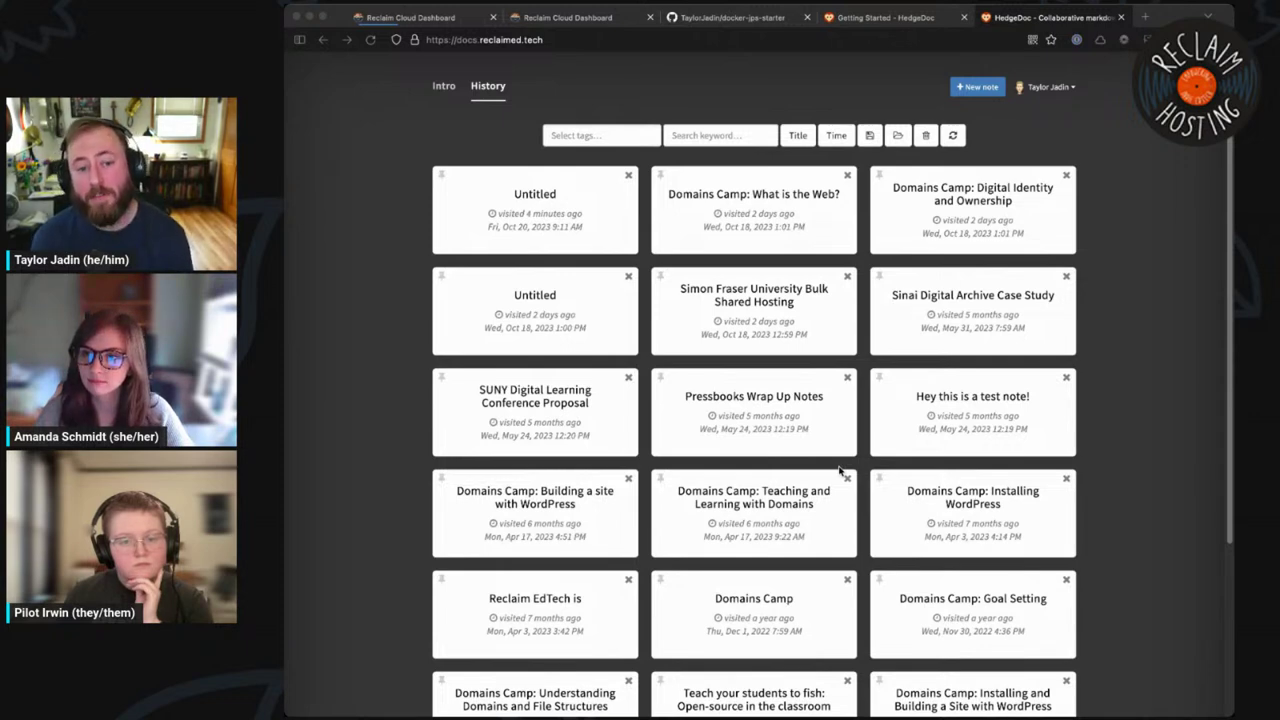
pyautogui.click(705, 84)
pyautogui.press('super+Tab')
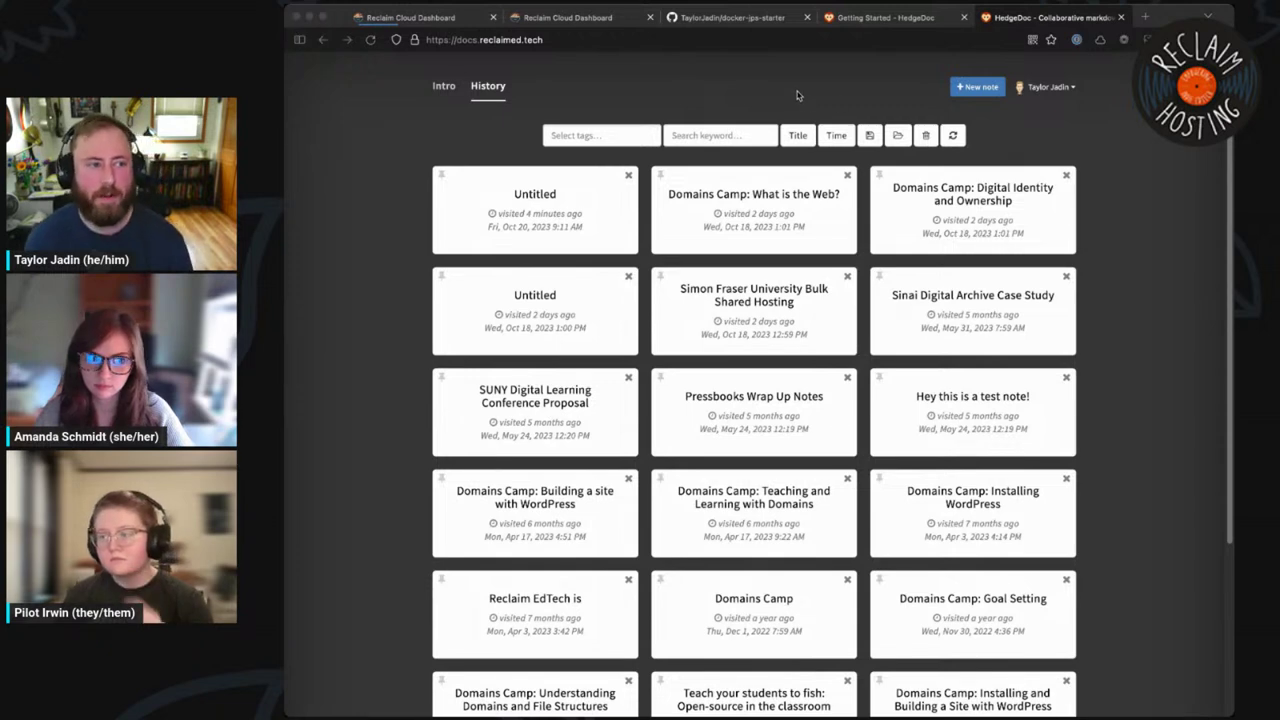
pyautogui.click(859, 87)
pyautogui.press('super+Tab')
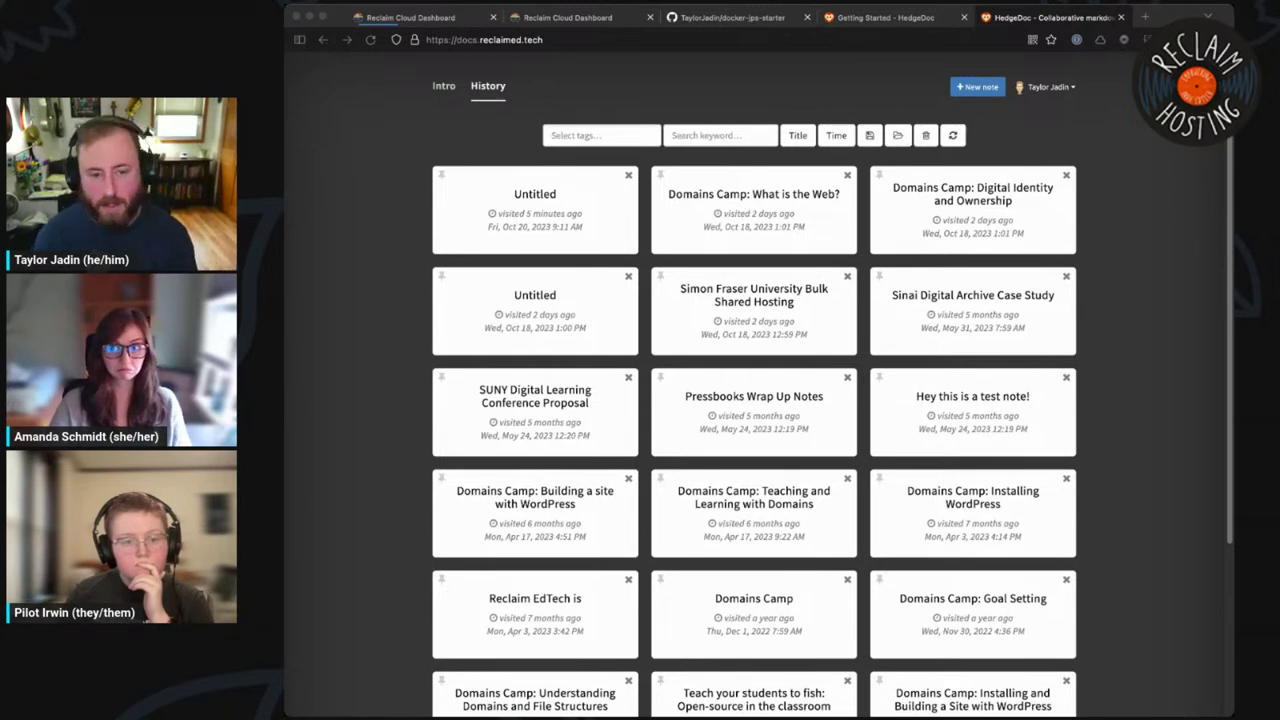
pyautogui.click(818, 90)
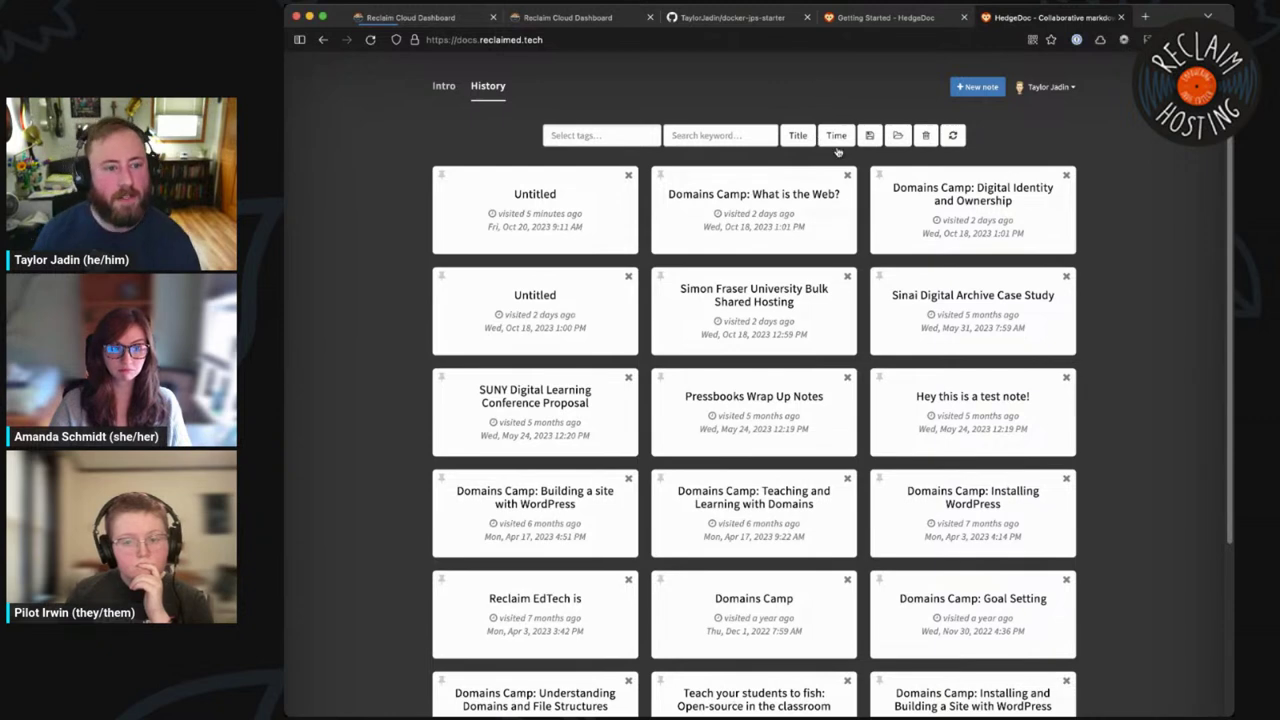
pyautogui.scroll(-2, 606, 417)
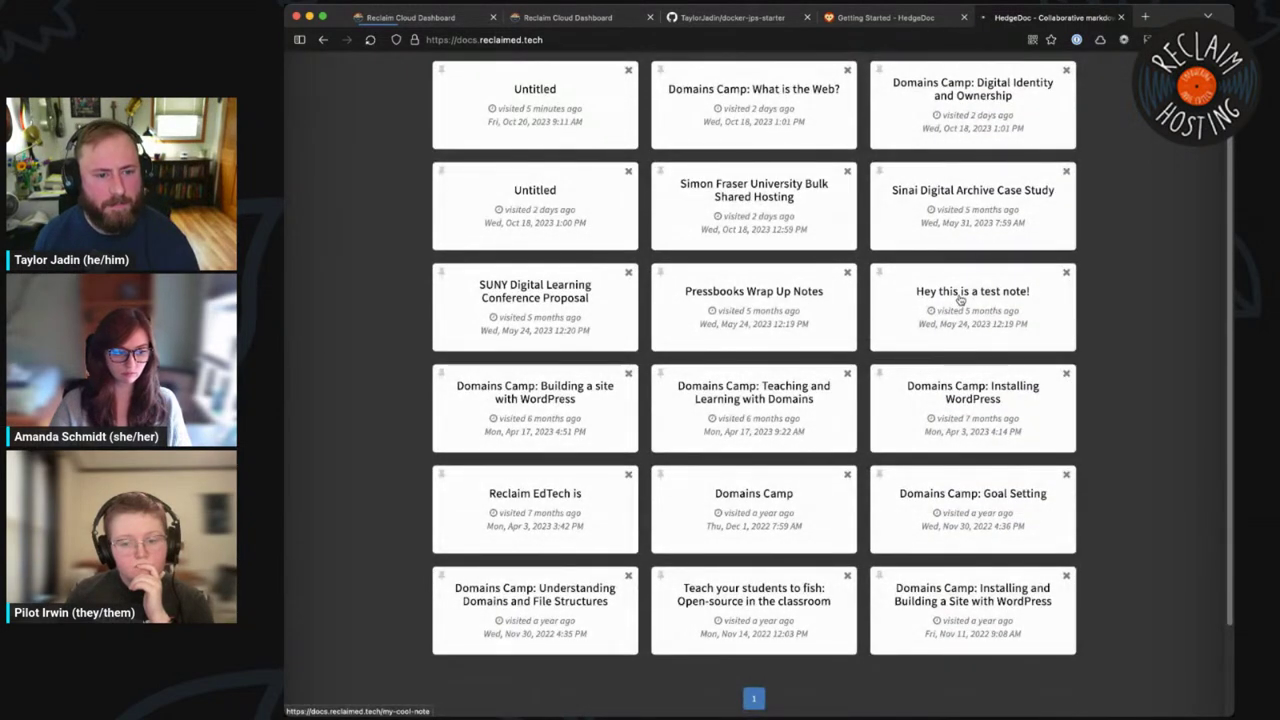
# Open 'Hey this is a test note!' from History and show it in side-by-side view.
pyautogui.click(960, 299)
pyautogui.scroll(-3, 928, 353)
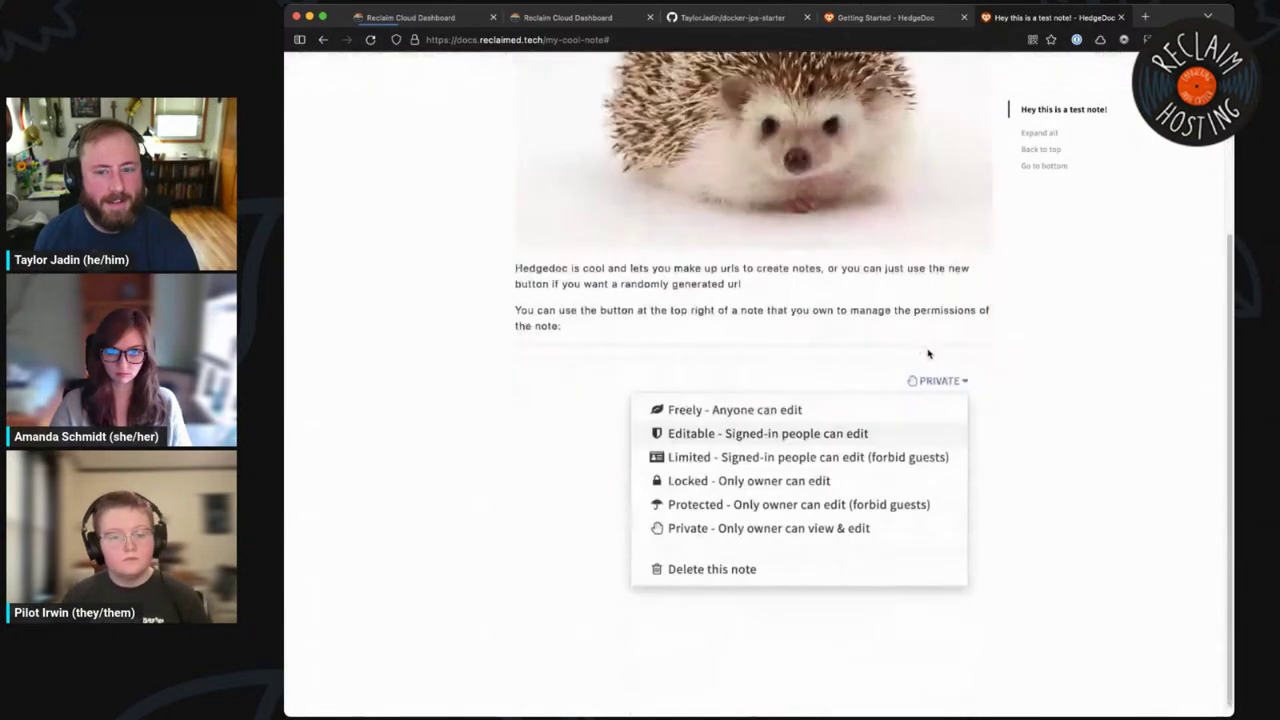
pyautogui.scroll(3, 928, 353)
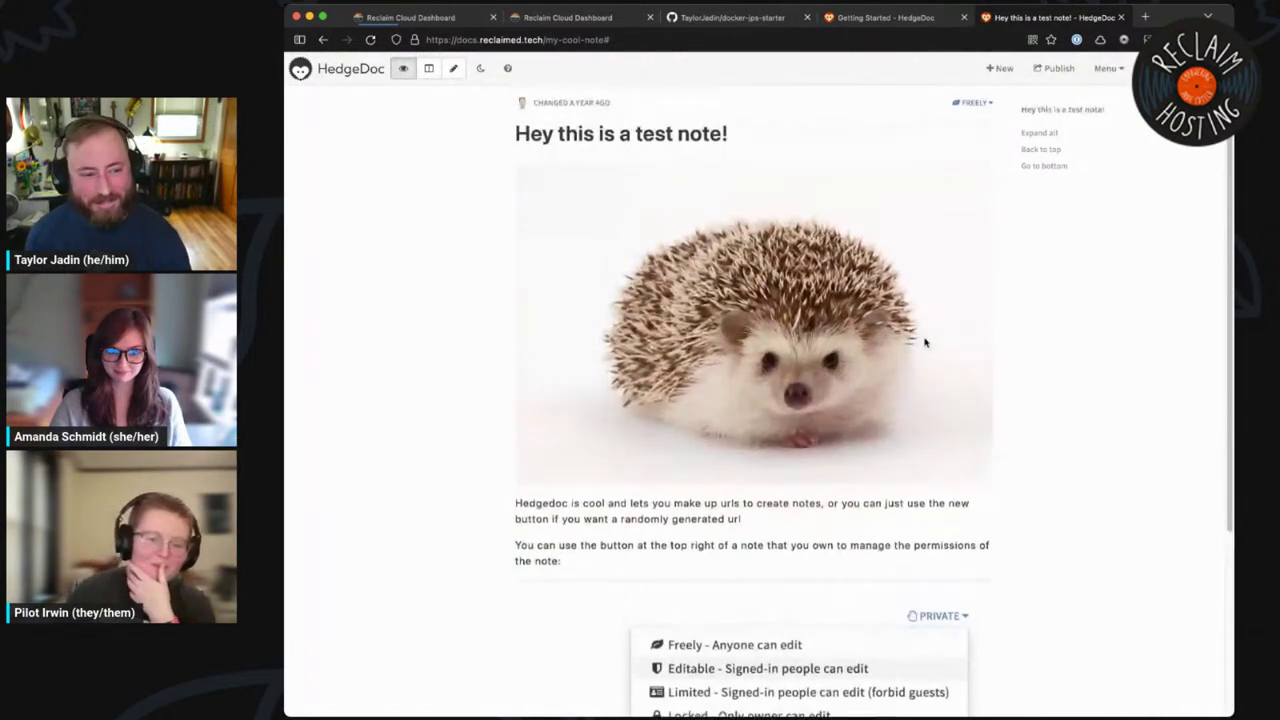
pyautogui.scroll(-2, 880, 371)
pyautogui.scroll(2, 880, 371)
pyautogui.press('super+Tab')
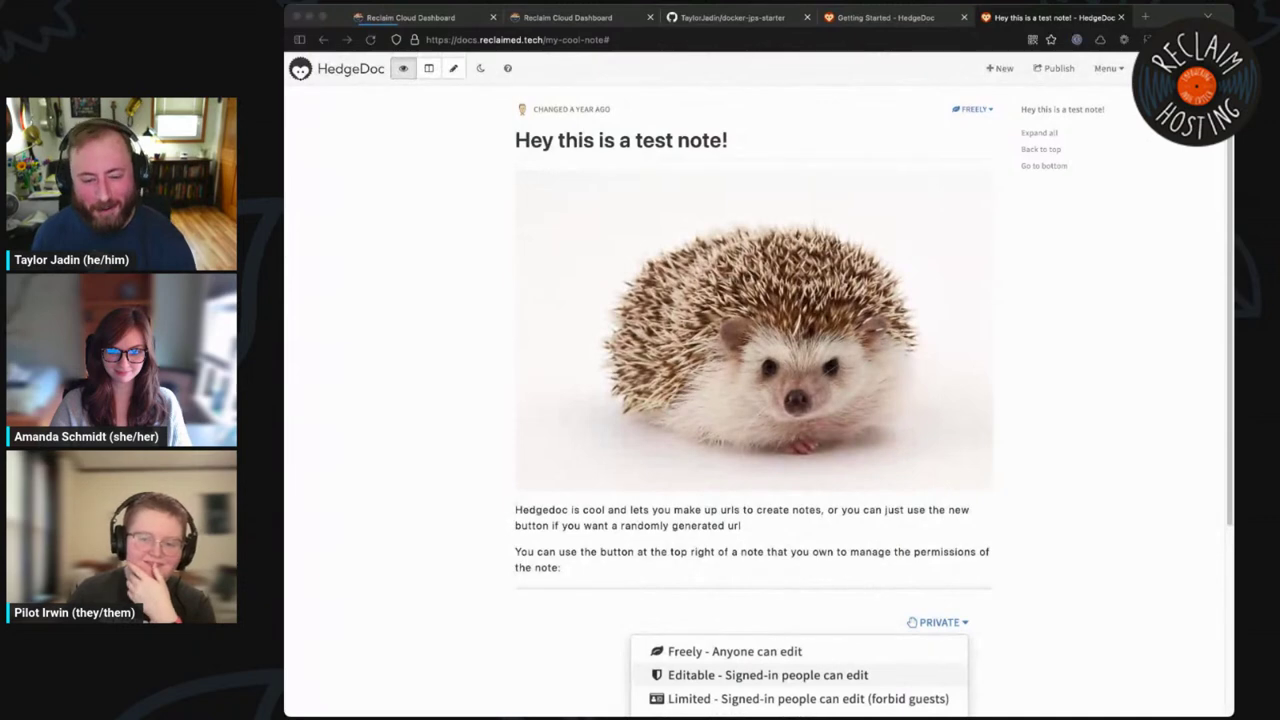
pyautogui.press('super+Tab')
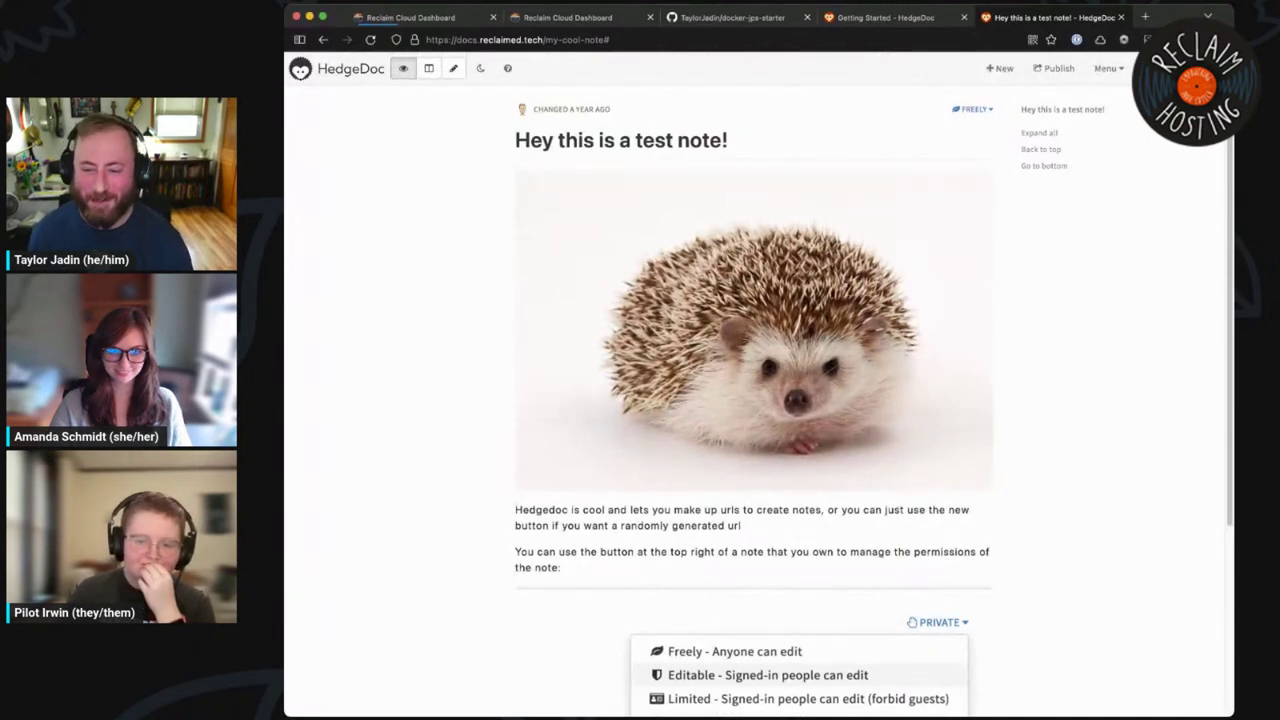
pyautogui.press('super+Tab')
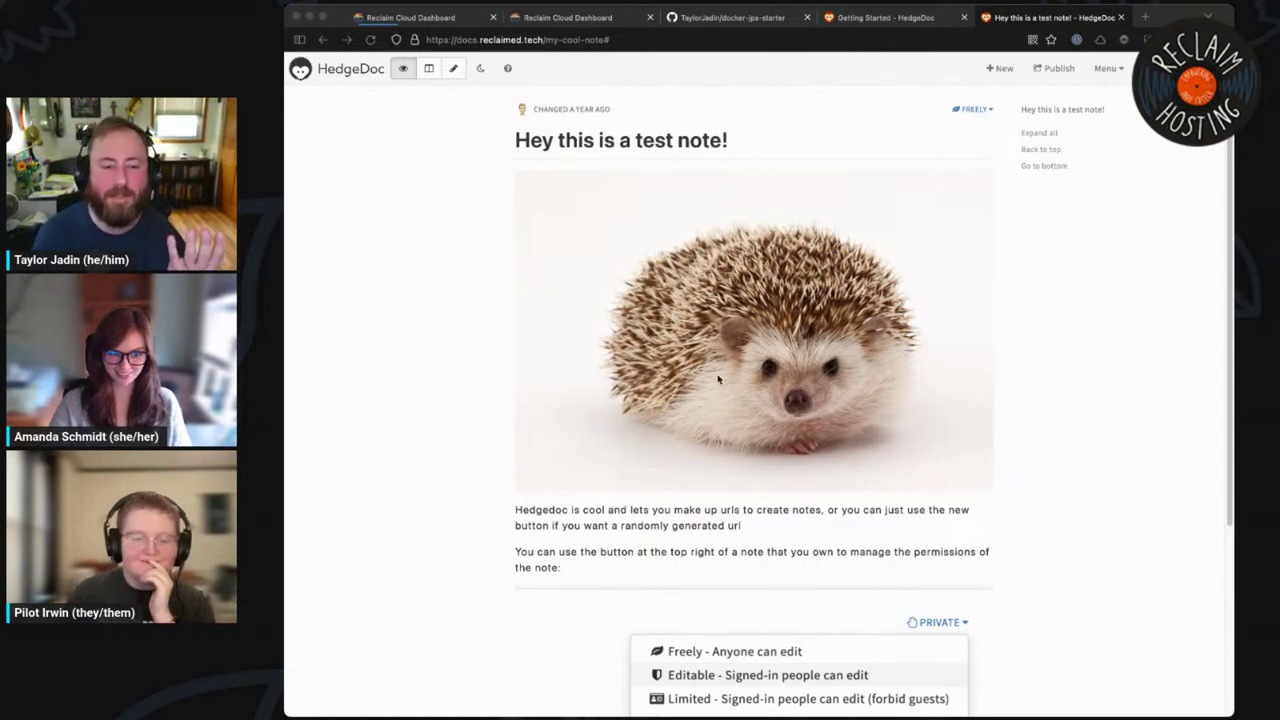
pyautogui.scroll(-3, 617, 388)
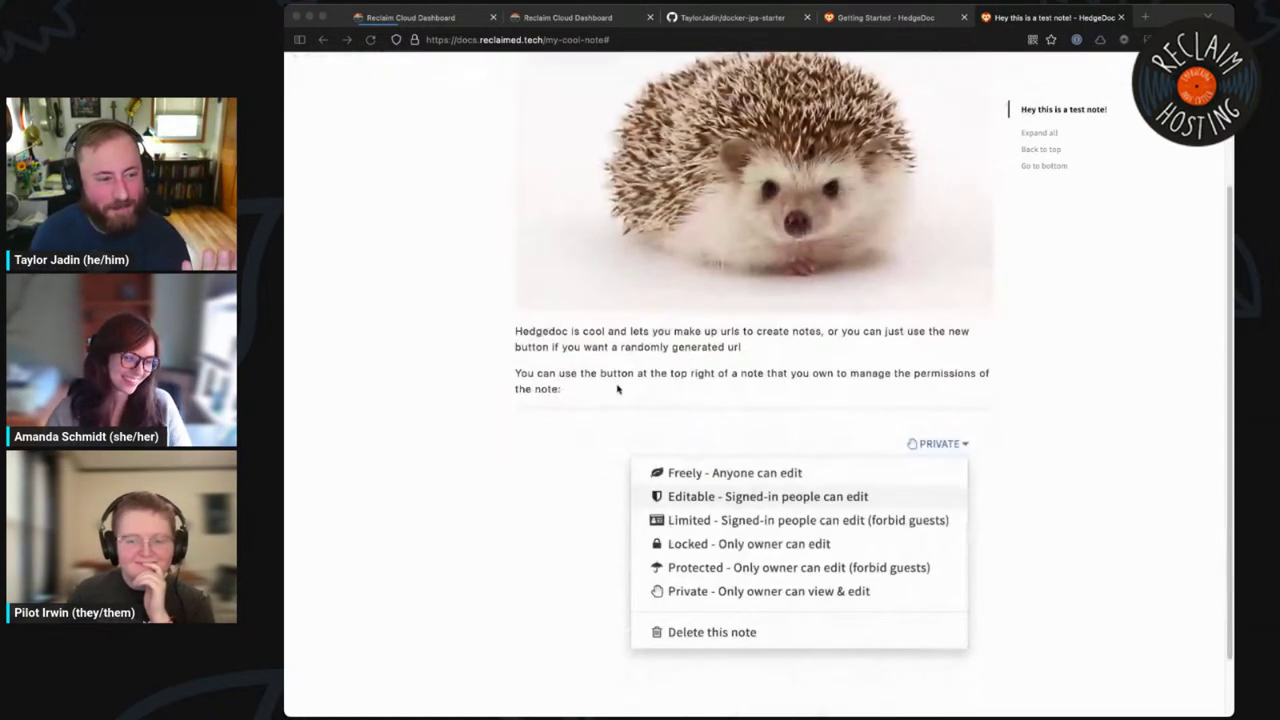
pyautogui.press('super+Tab')
pyautogui.scroll(3, 726, 403)
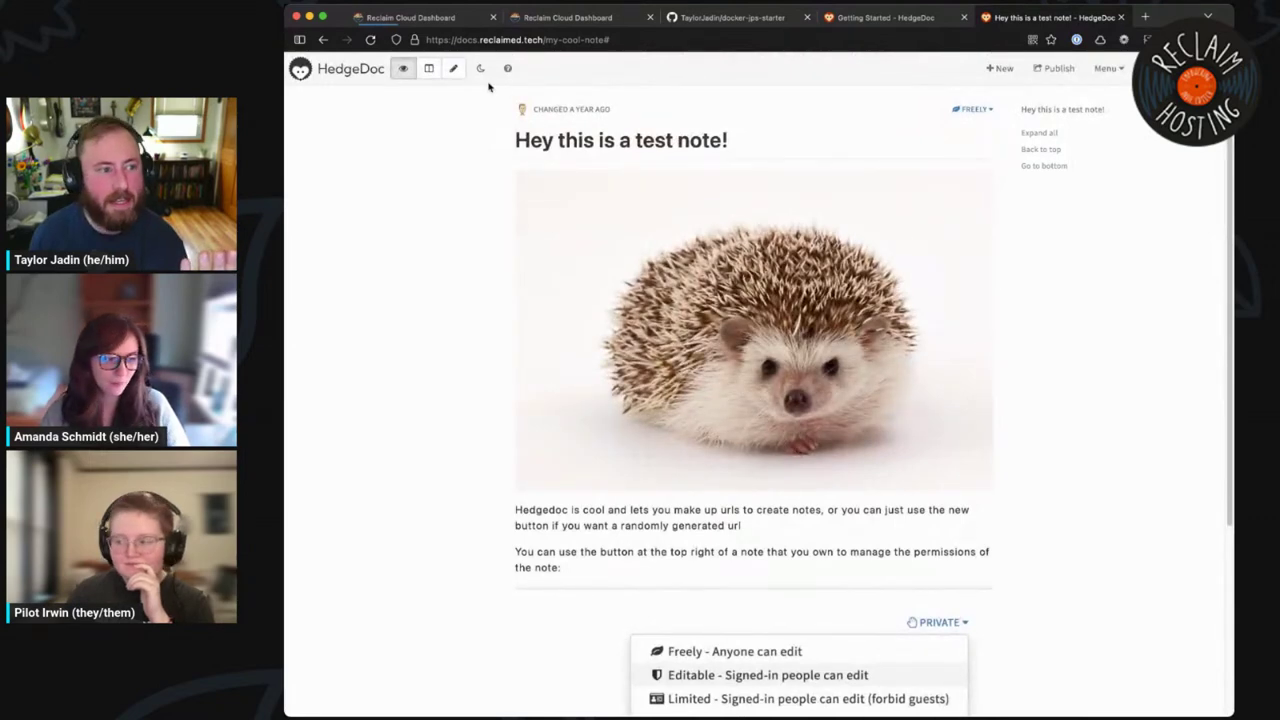
pyautogui.click(430, 68)
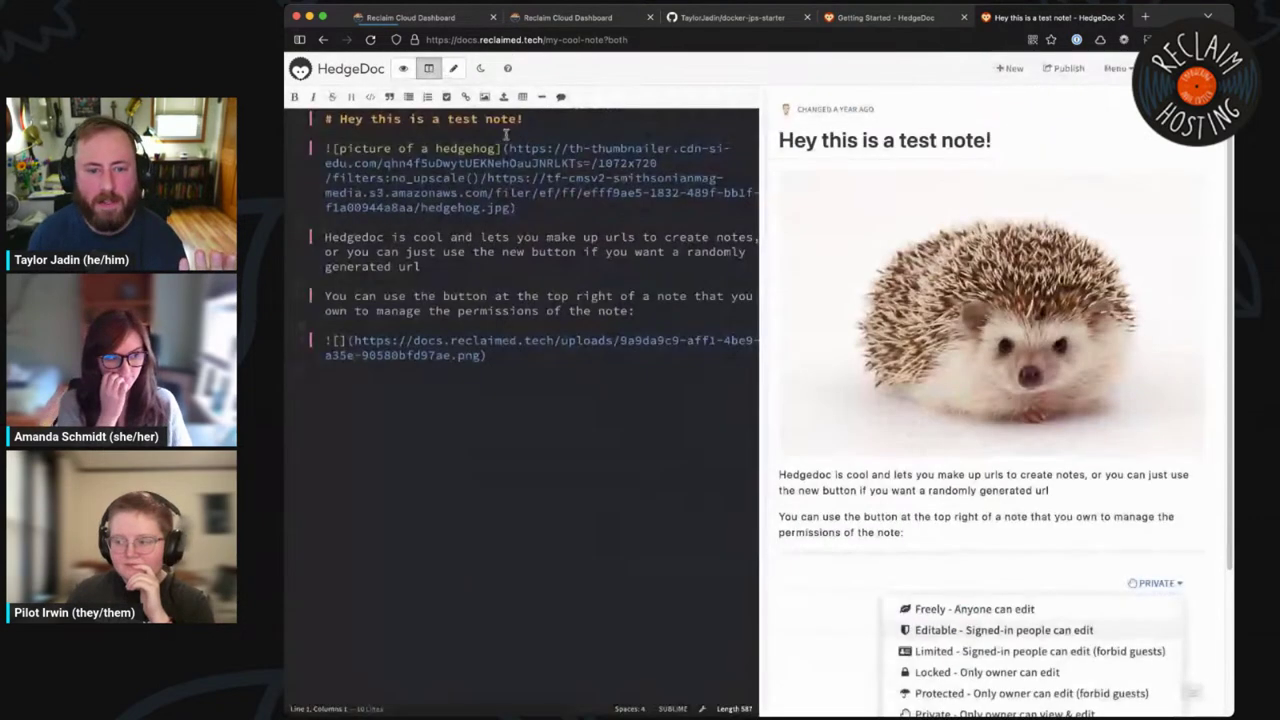
pyautogui.press('Return')
pyautogui.press('Return')
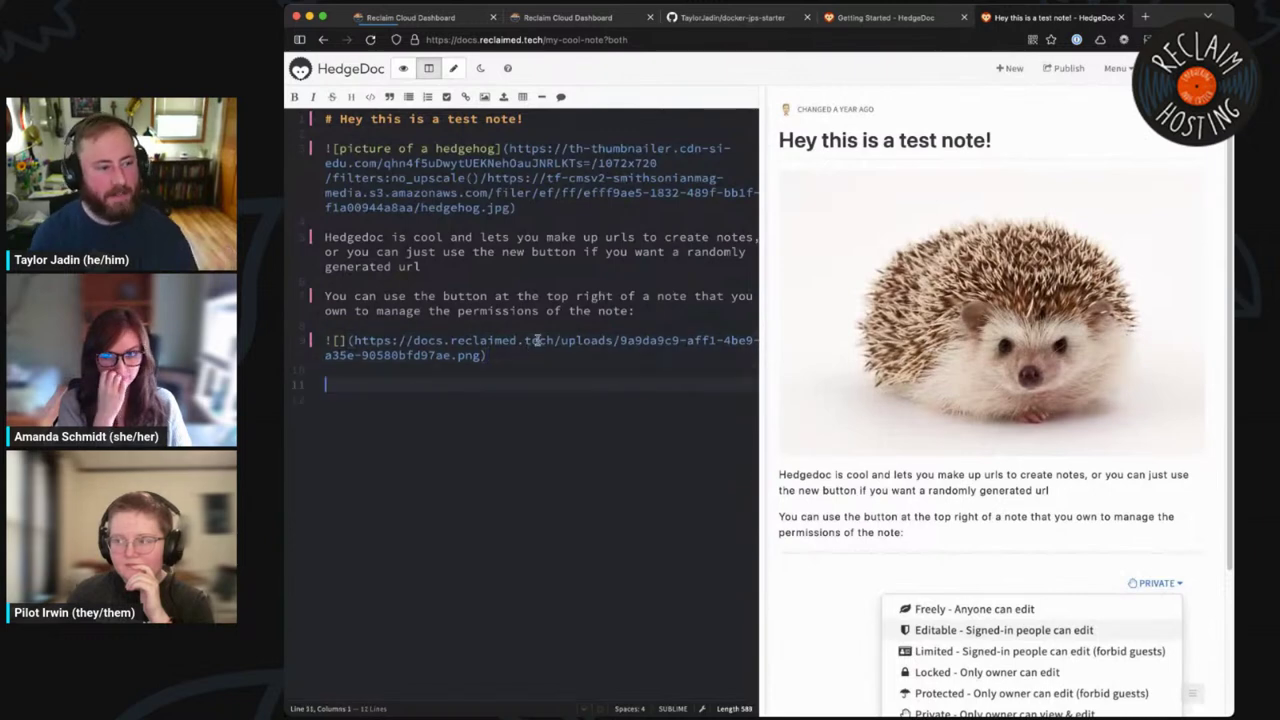
pyautogui.press('Down')
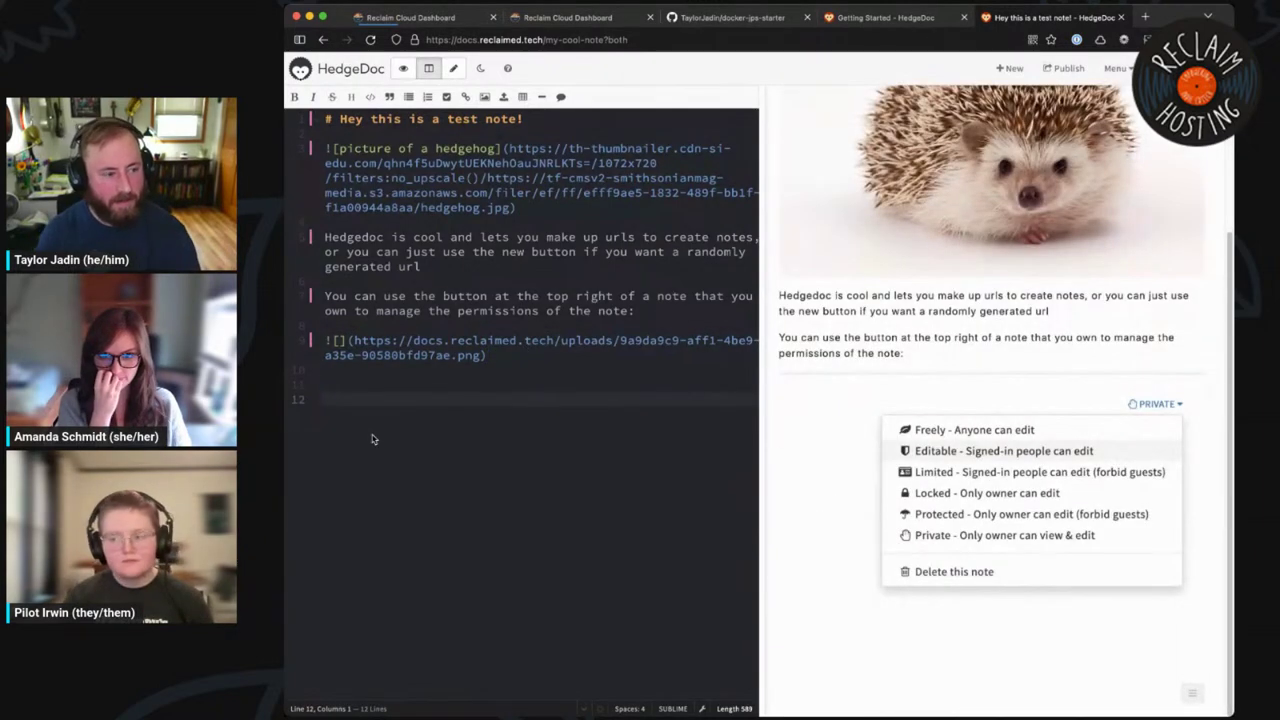
pyautogui.write('This is a test.')
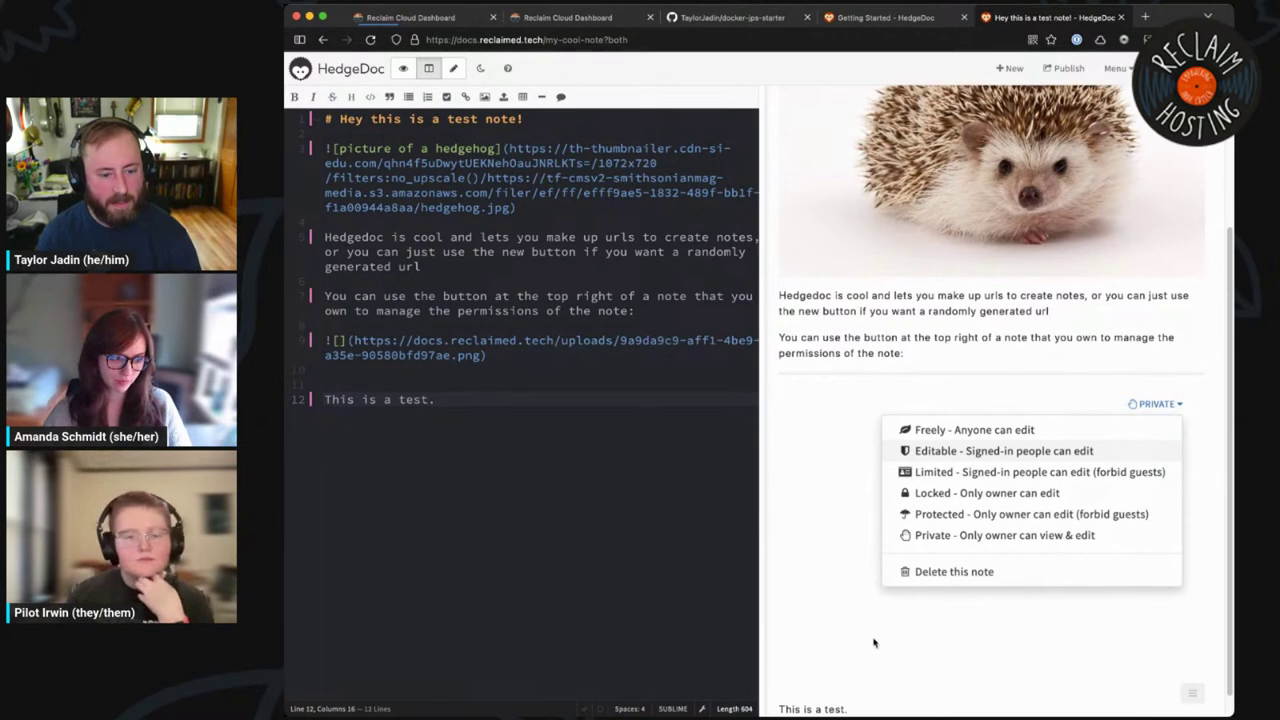
pyautogui.moveTo(436, 399); pyautogui.dragTo(323, 400)
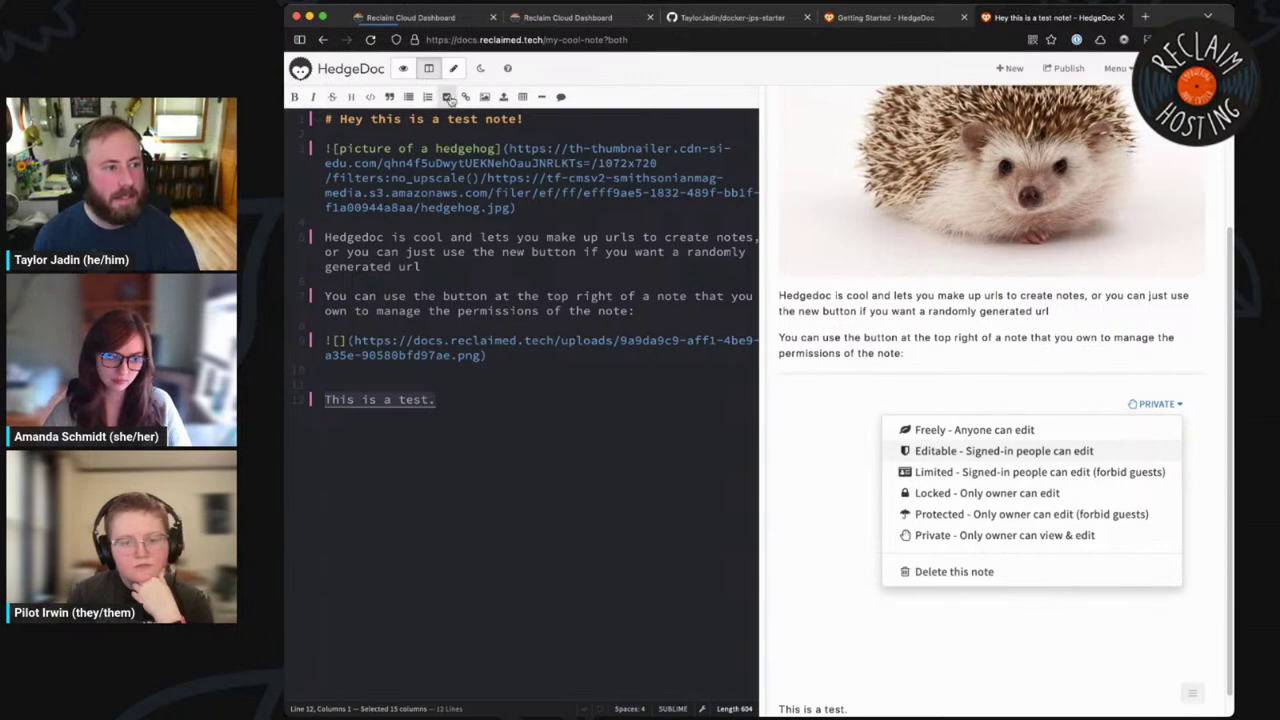
pyautogui.click(427, 97)
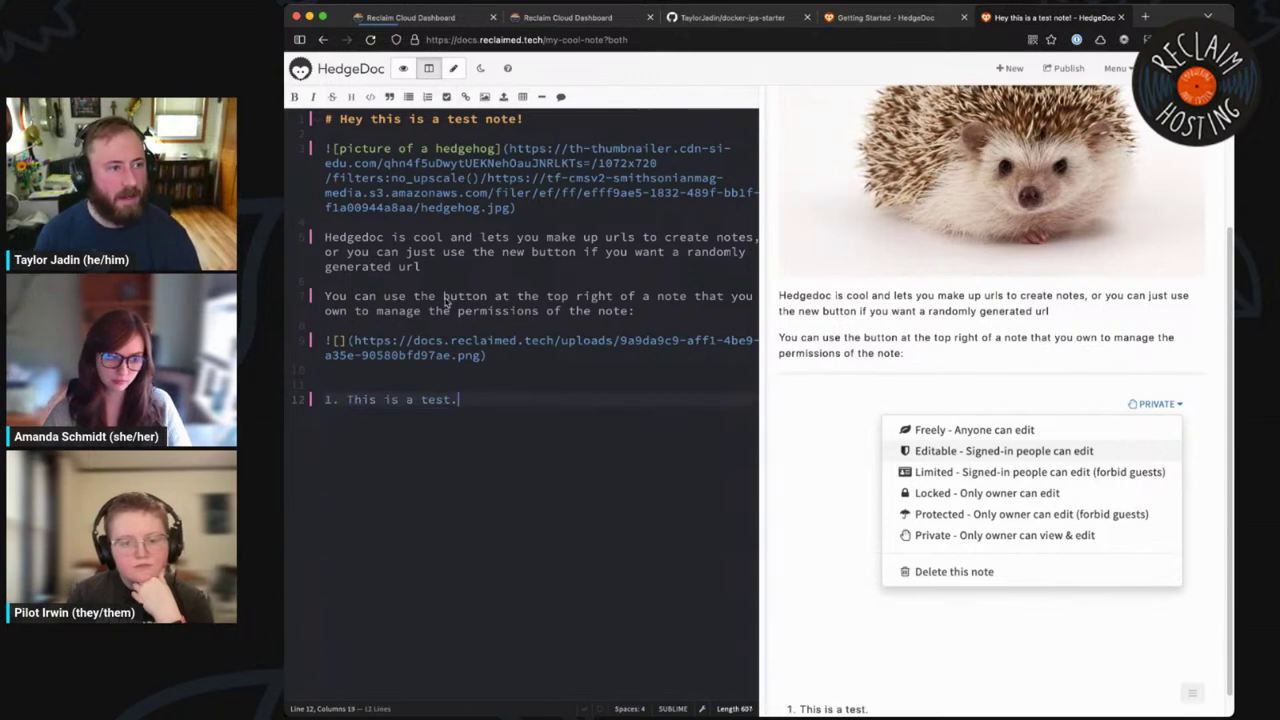
pyautogui.press('BackSpace')
pyautogui.click(446, 97)
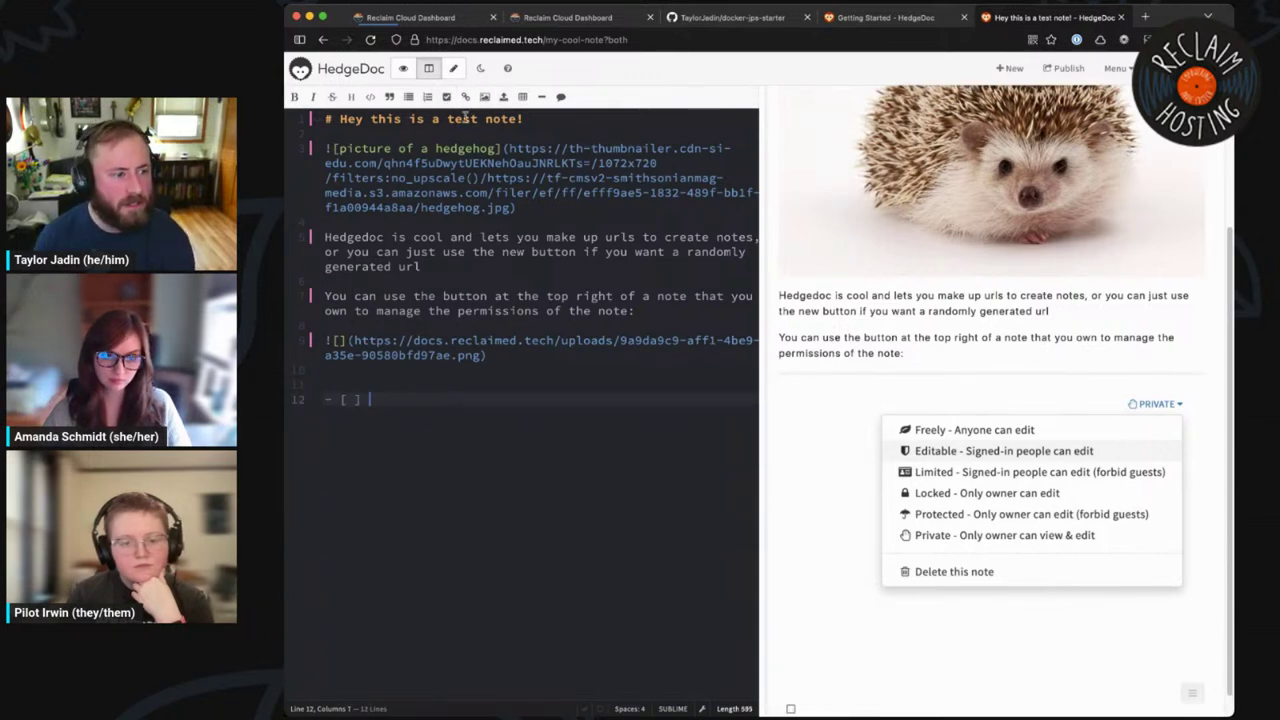
pyautogui.press('BackSpace')
pyautogui.press('BackSpace')
pyautogui.press('BackSpace')
pyautogui.press('BackSpace')
pyautogui.press('BackSpace')
pyautogui.press('BackSpace')
pyautogui.press('BackSpace')
pyautogui.press('BackSpace')
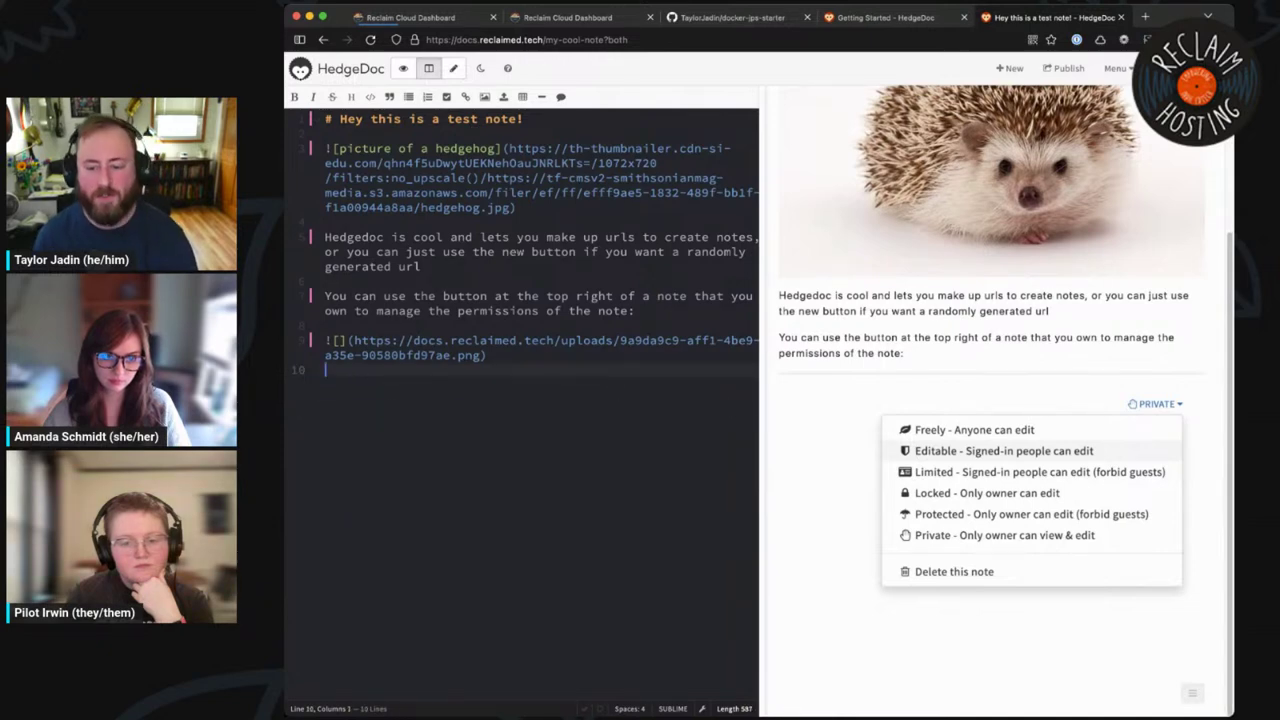
# Add a new line at the end of the note with an empty bracket placeholder.
pyautogui.press('super+Tab')
pyautogui.press('super+Tab')
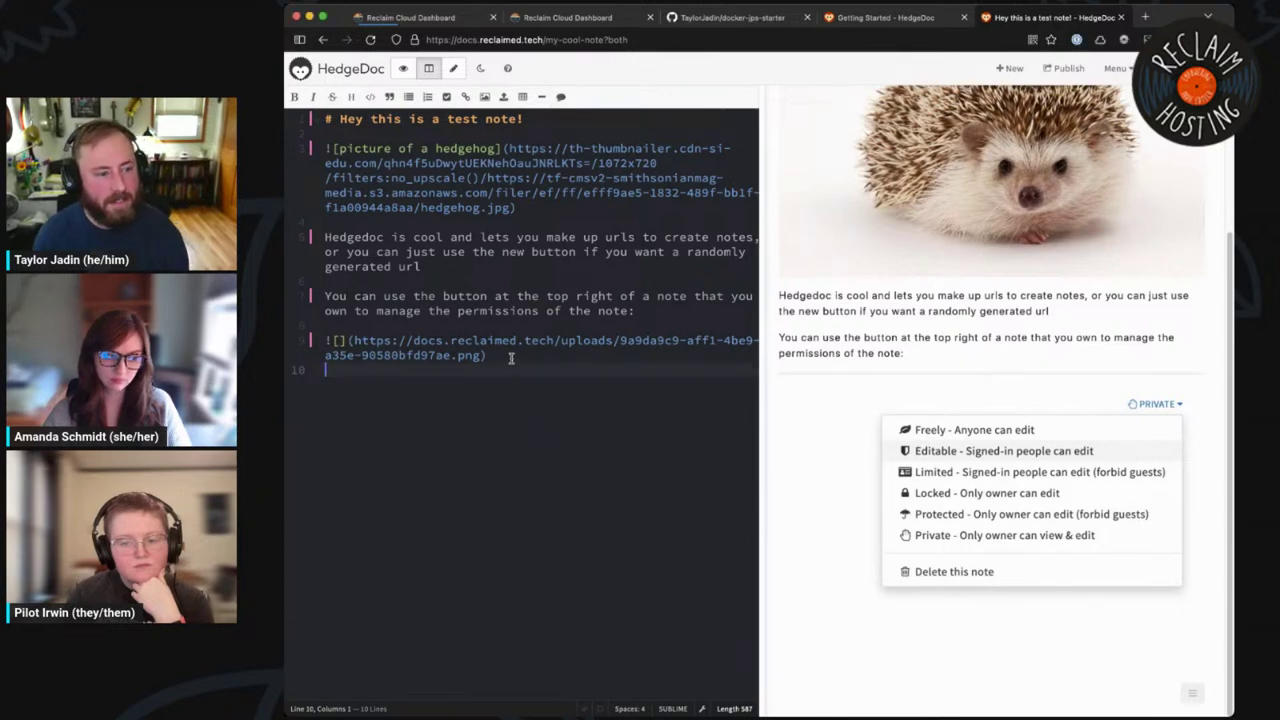
pyautogui.click(490, 355)
pyautogui.press('Return')
pyautogui.click(562, 97)
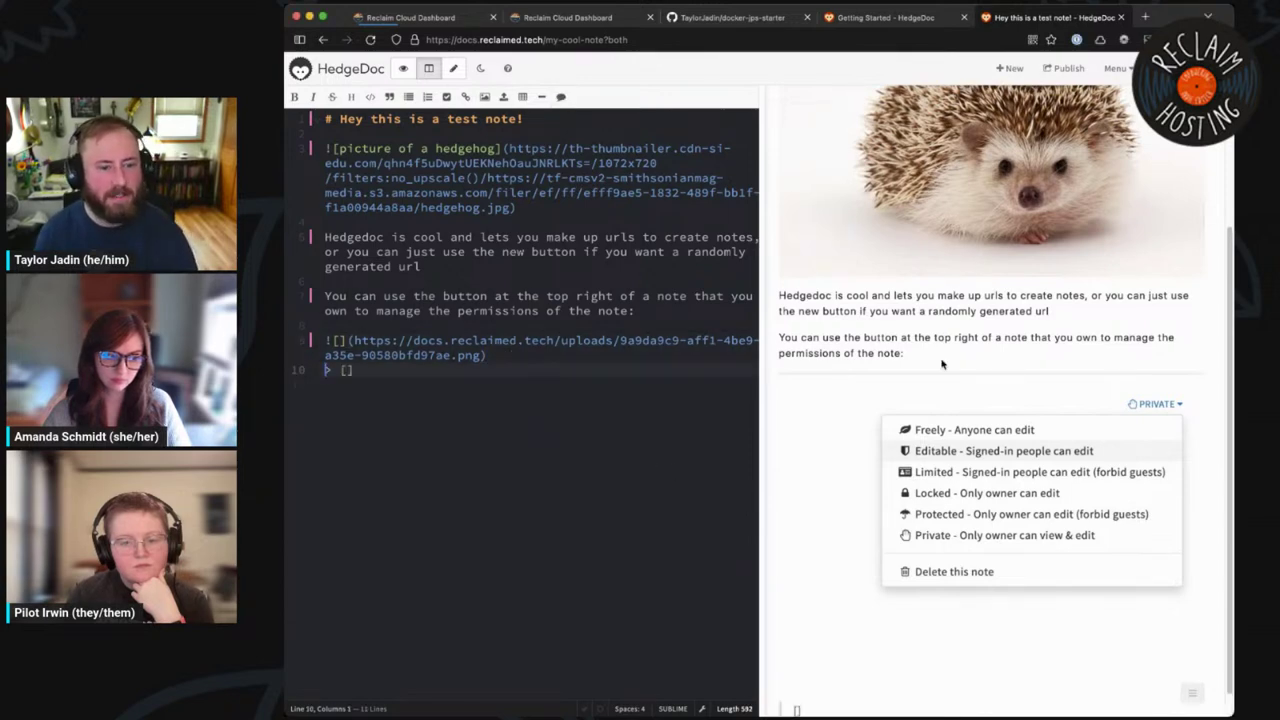
pyautogui.write('test')
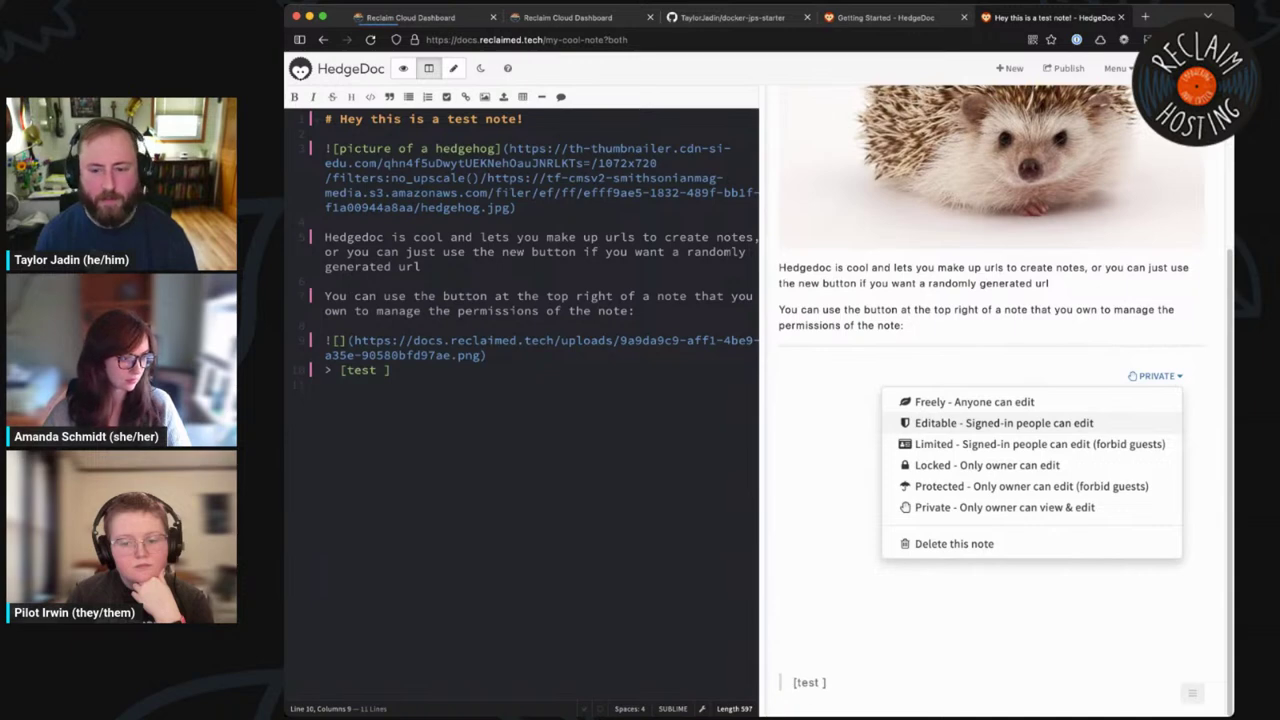
pyautogui.press('BackSpace')
pyautogui.press('BackSpace')
pyautogui.press('BackSpace')
pyautogui.press('BackSpace')
pyautogui.press('BackSpace')
pyautogui.press('BackSpace')
pyautogui.write('[] ')
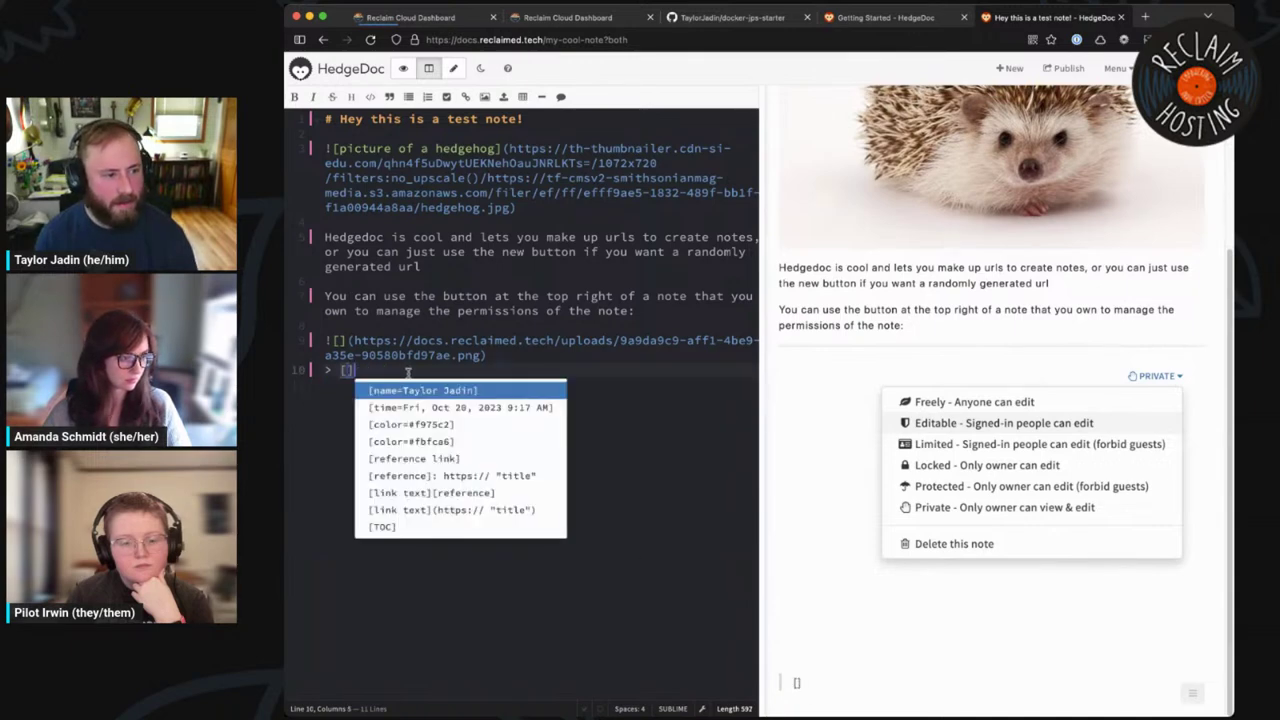
pyautogui.write('test')
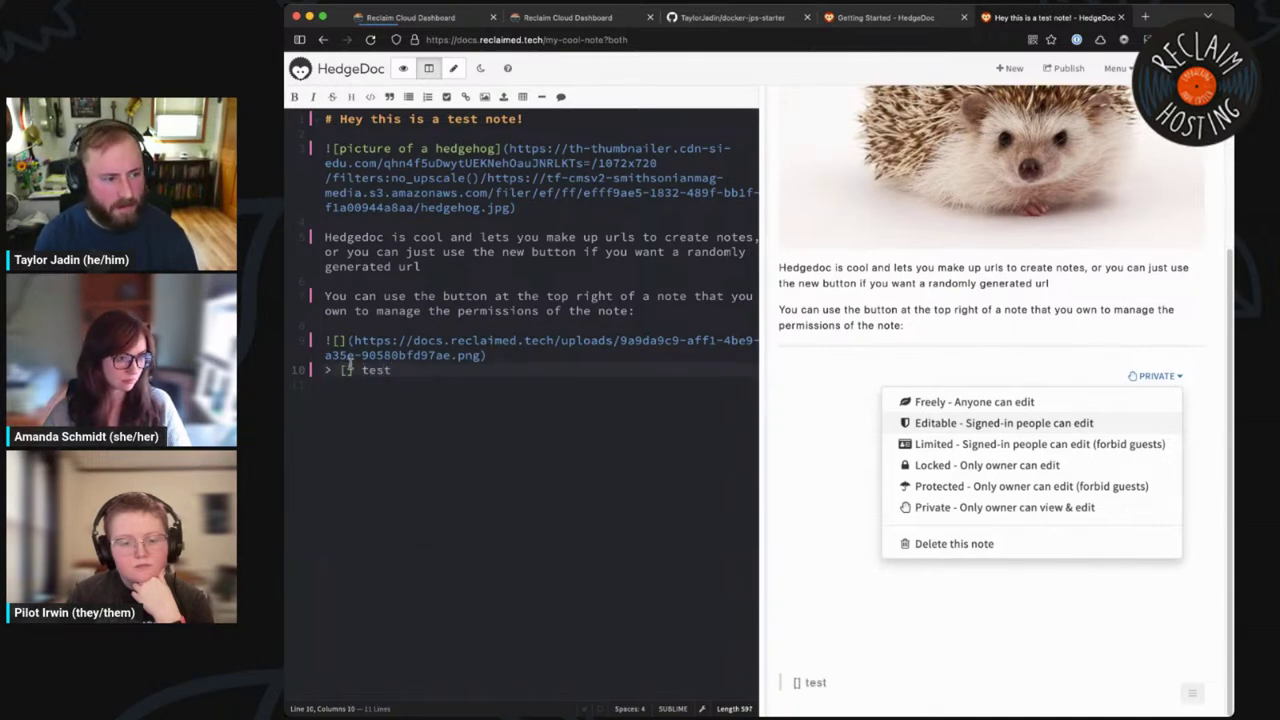
pyautogui.press('BackSpace')
pyautogui.press('BackSpace')
pyautogui.press('BackSpace')
pyautogui.press('BackSpace')
pyautogui.press('BackSpace')
pyautogui.press('BackSpace')
pyautogui.press('BackSpace')
pyautogui.write('[]')
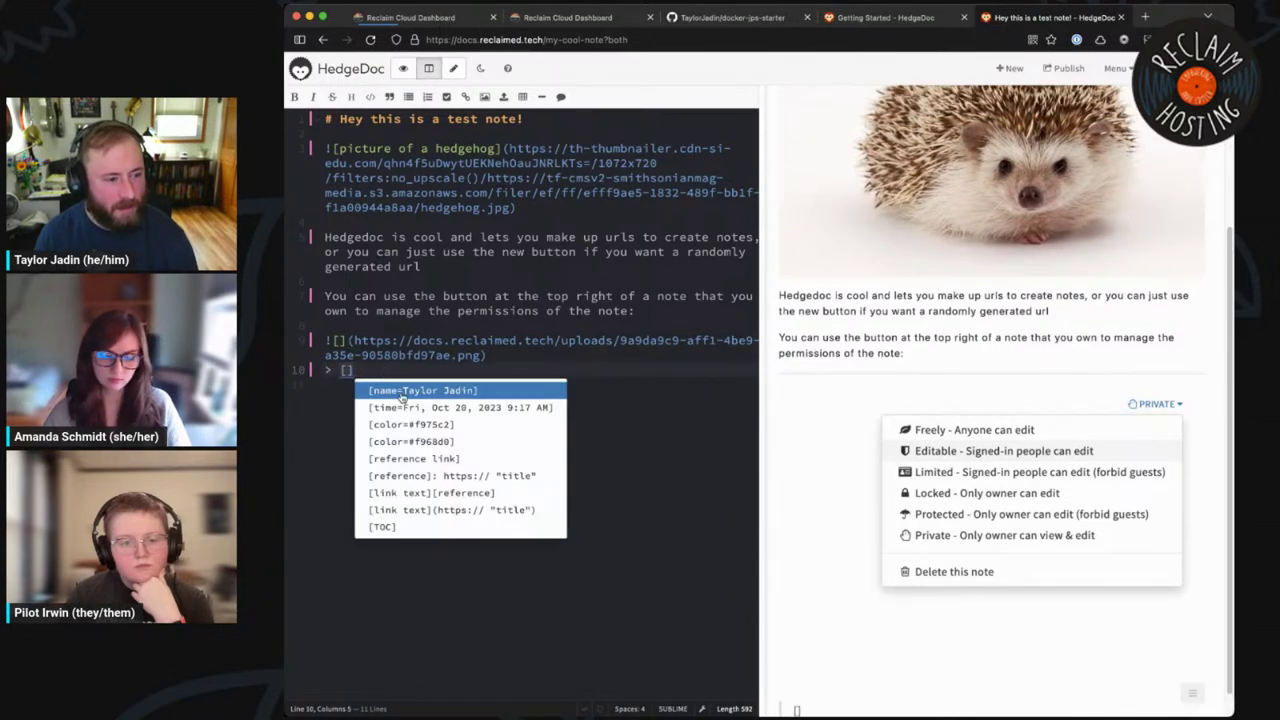
# Write the name-tagged quote 'Hey this is neat.', then delete that line 10.
pyautogui.click(400, 391)
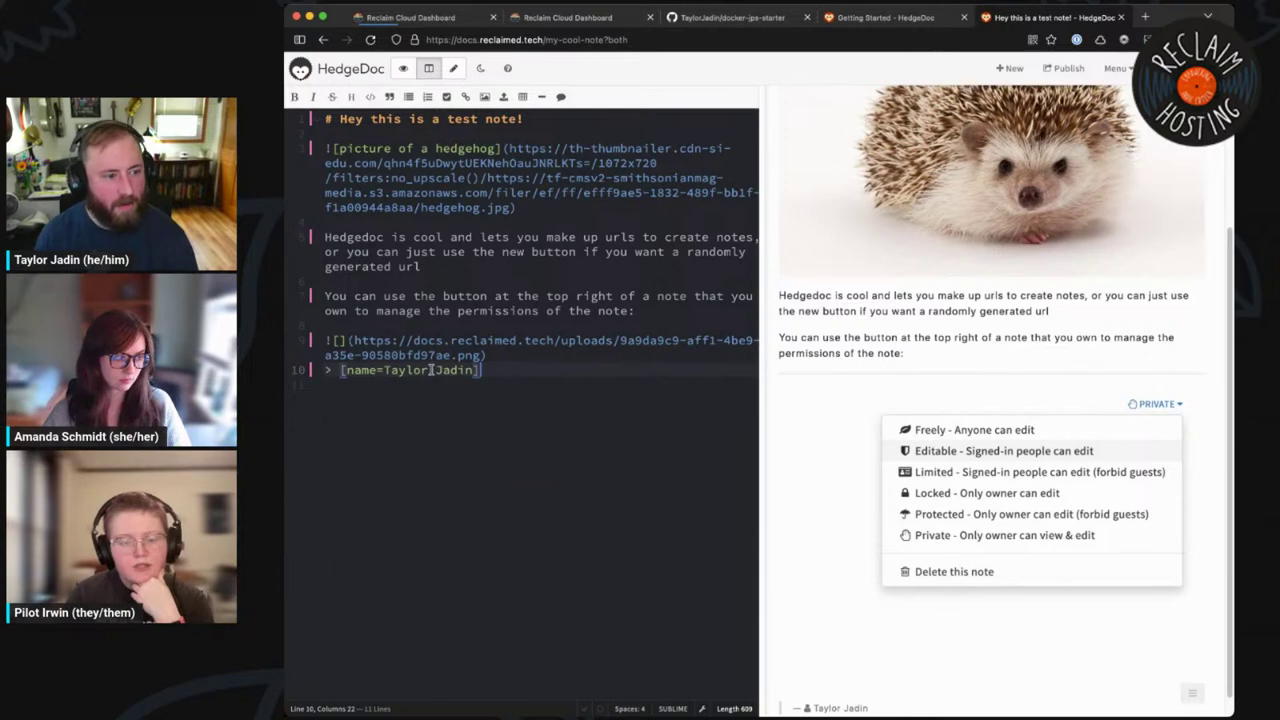
pyautogui.click(365, 369)
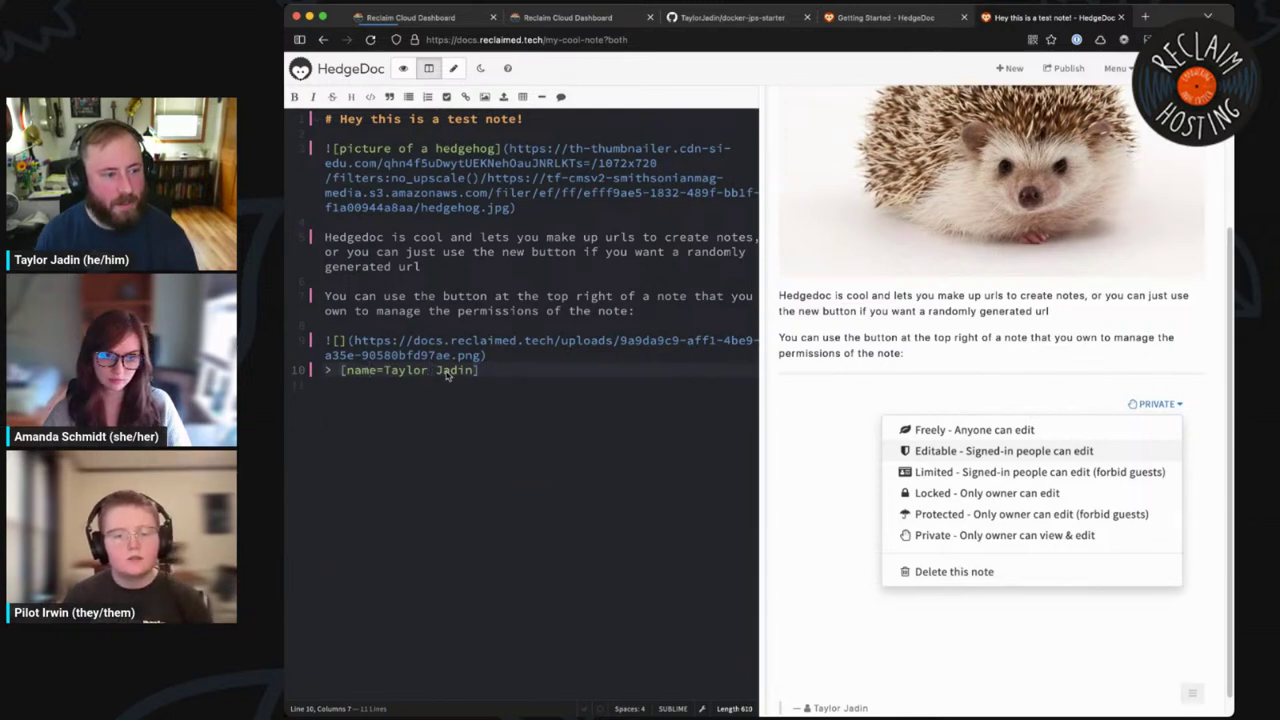
pyautogui.click(490, 370)
pyautogui.write('Hey this is neat.')
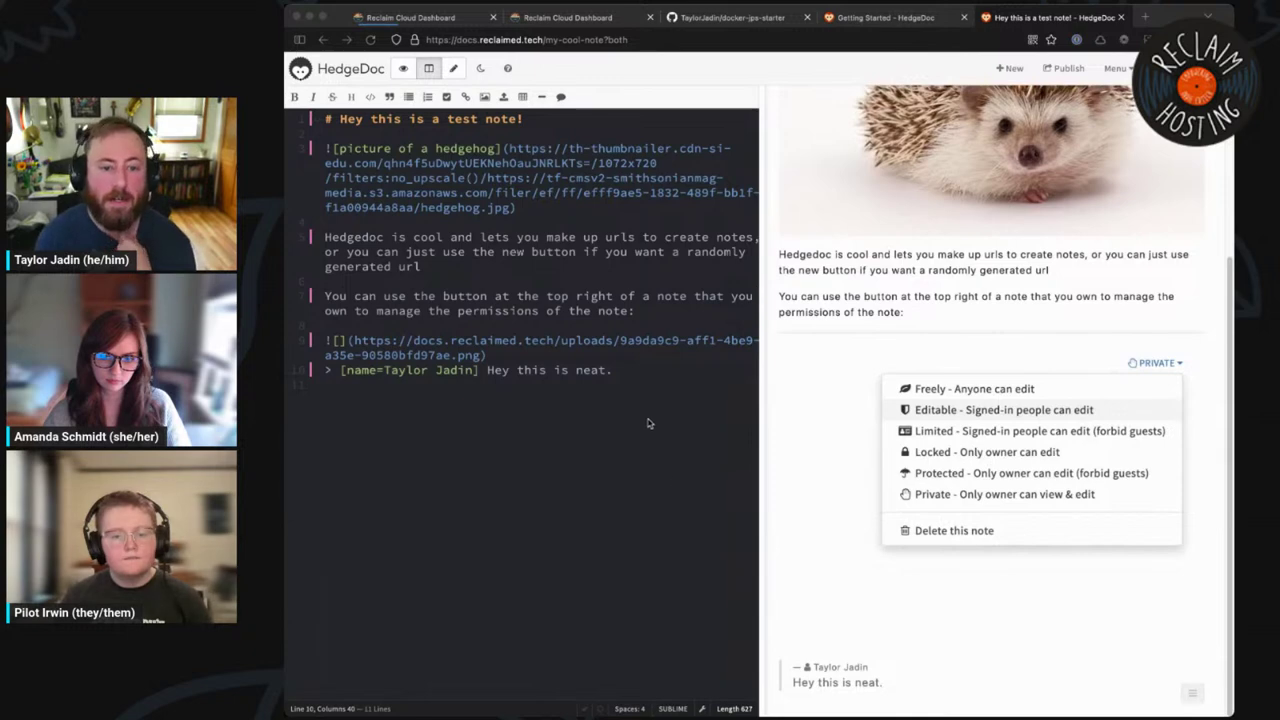
pyautogui.tripleClick(622, 372)
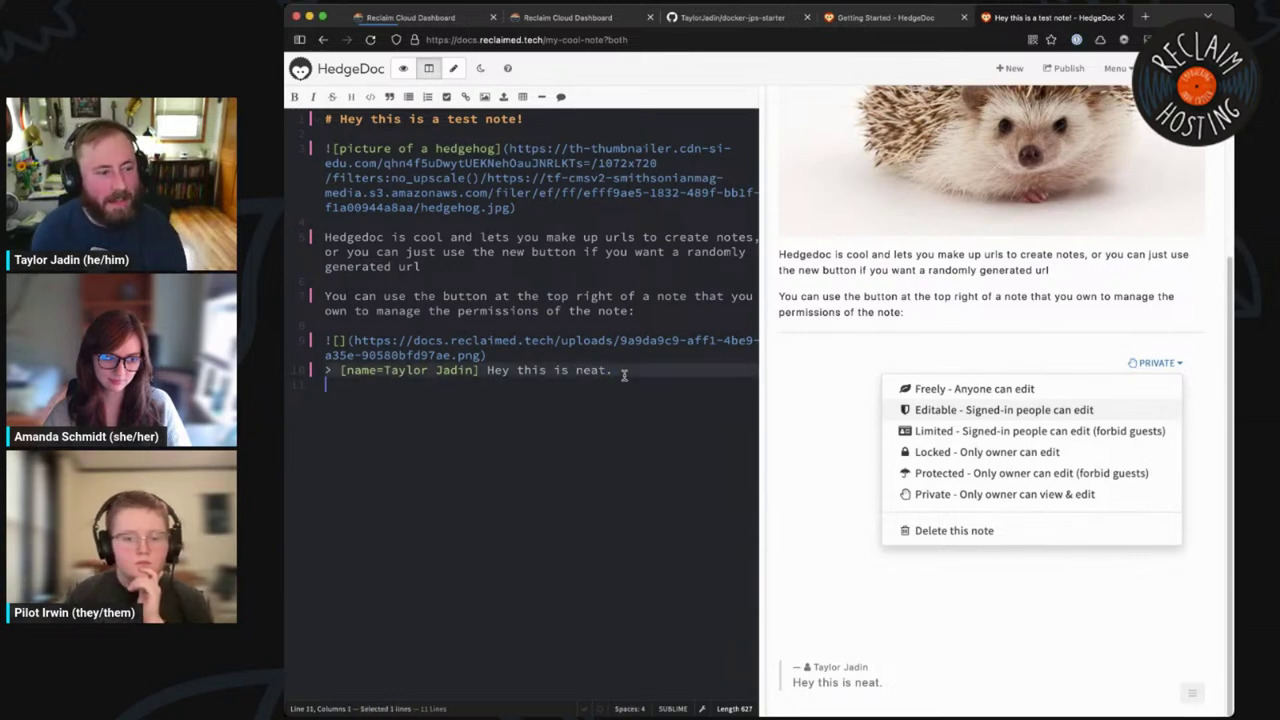
pyautogui.press('BackSpace')
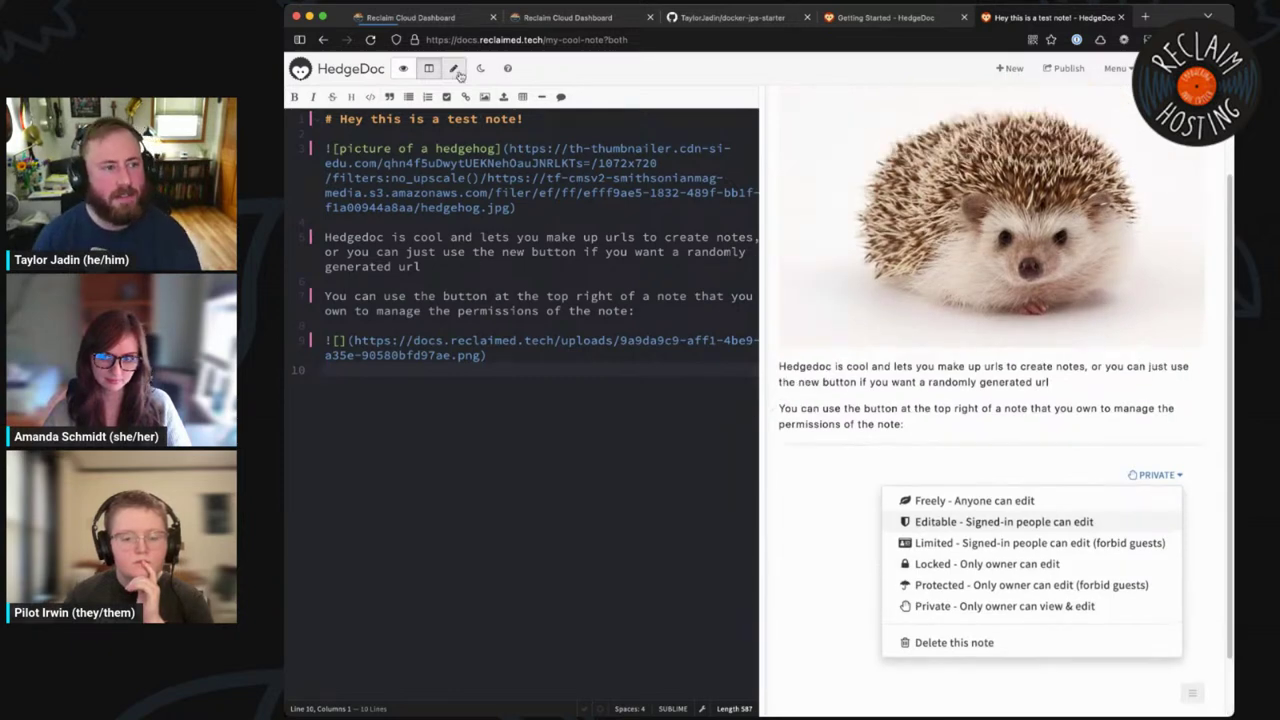
pyautogui.click(453, 68)
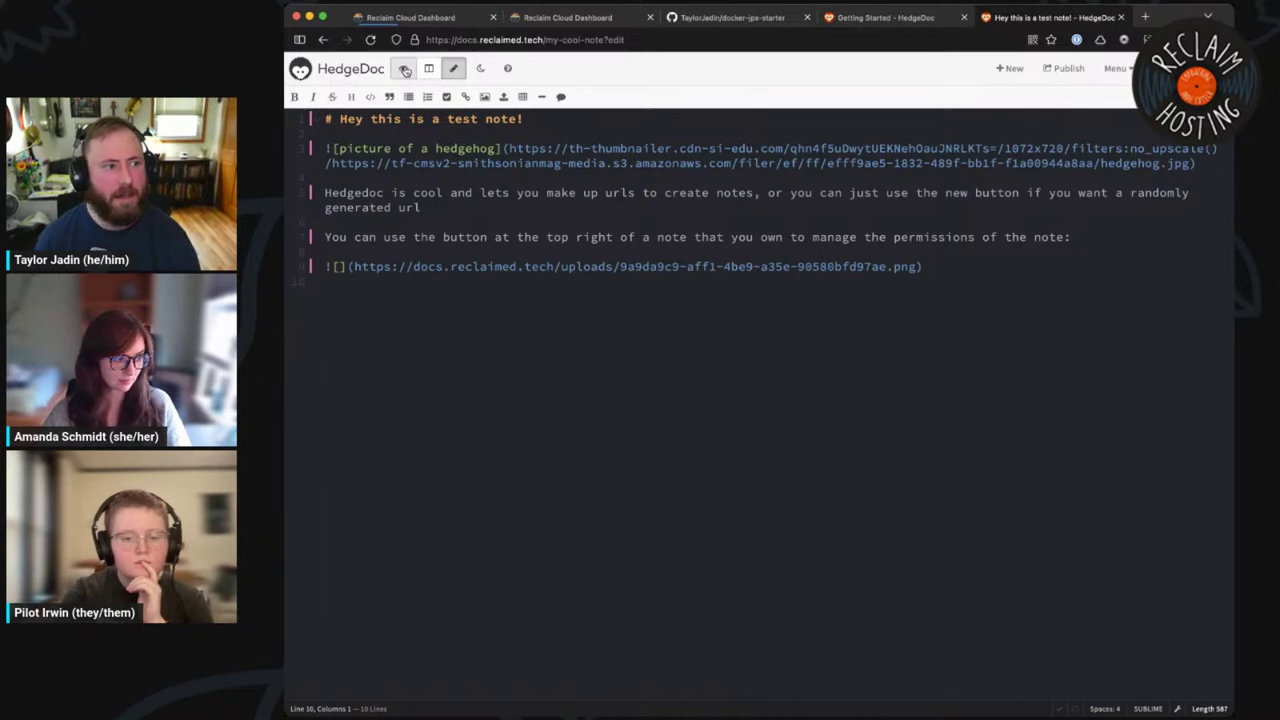
pyautogui.click(404, 69)
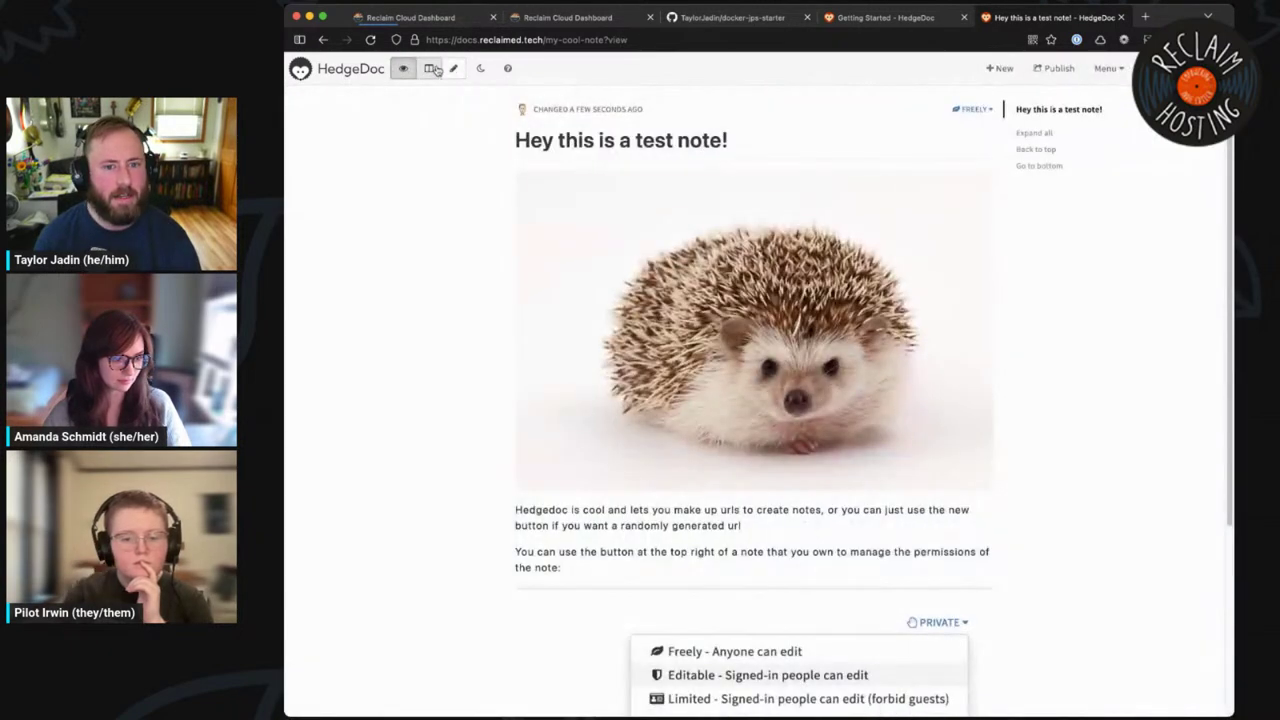
pyautogui.click(429, 68)
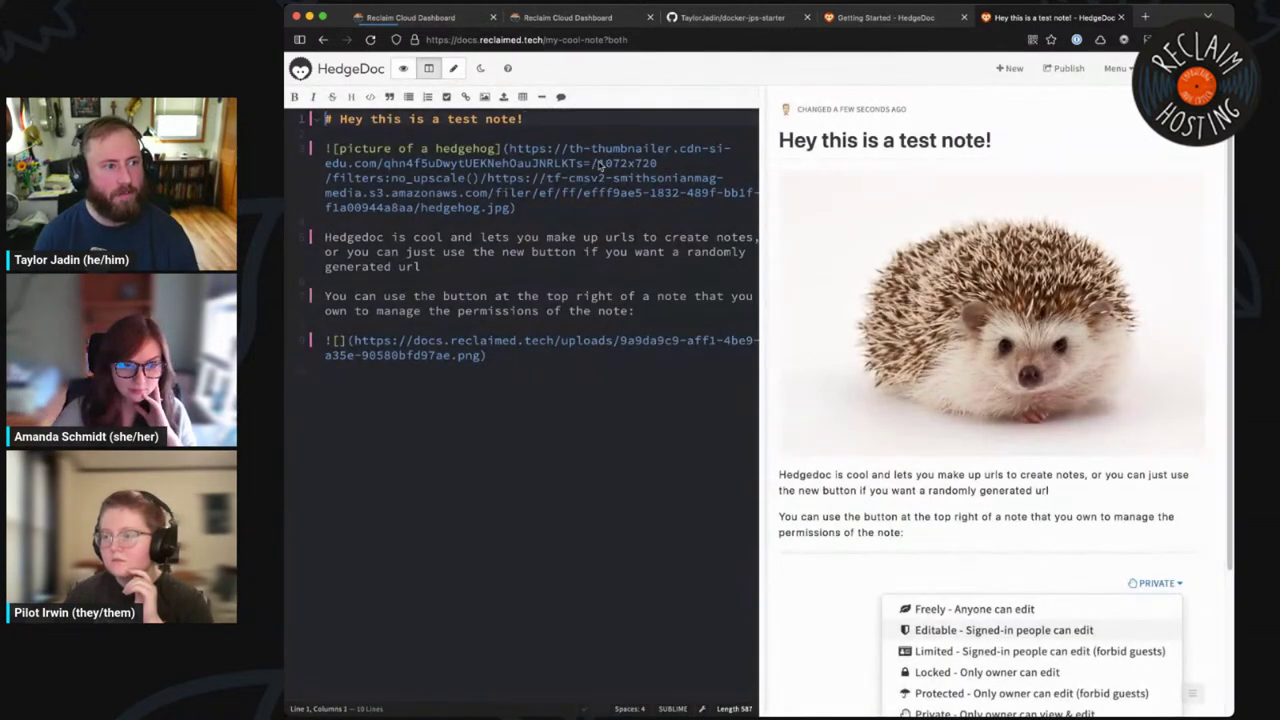
# Type '## another heading' on a new line below the hedgehog image.
pyautogui.press('Down')
pyautogui.press('Down')
pyautogui.press('Down')
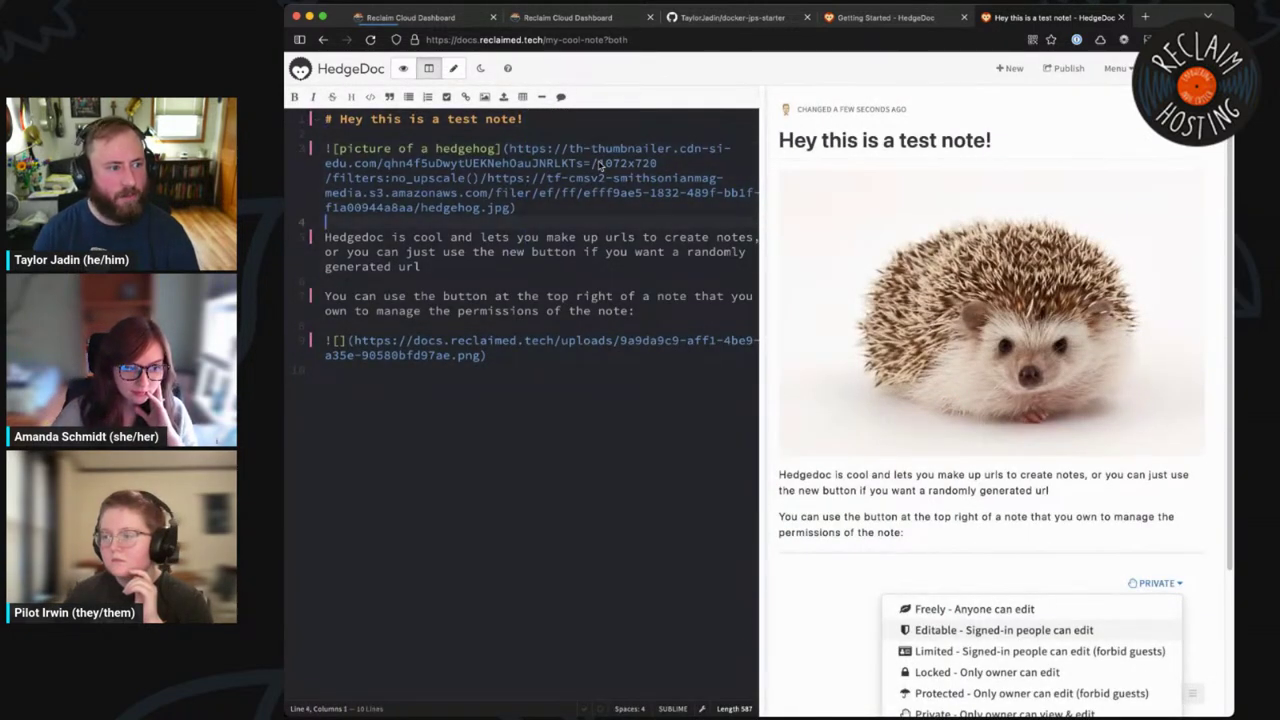
pyautogui.press('Return')
pyautogui.press('Return')
pyautogui.press('Up')
pyautogui.write('## ')
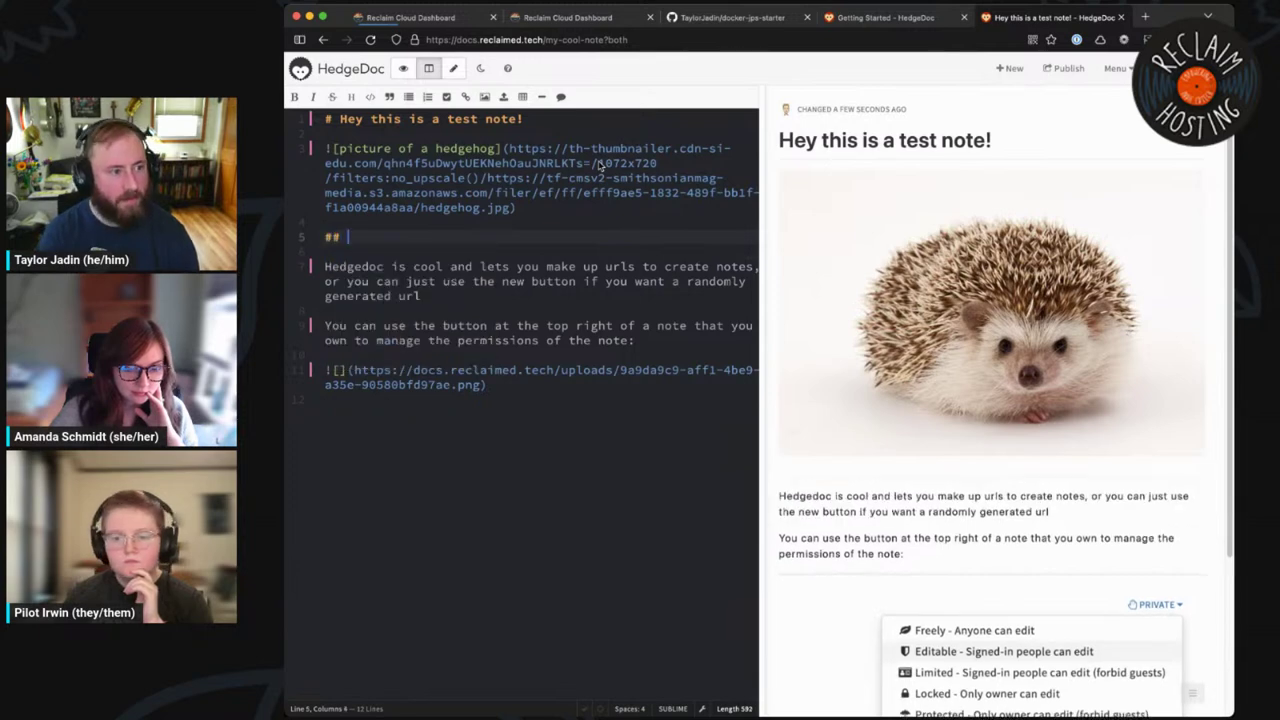
pyautogui.write('another headin')
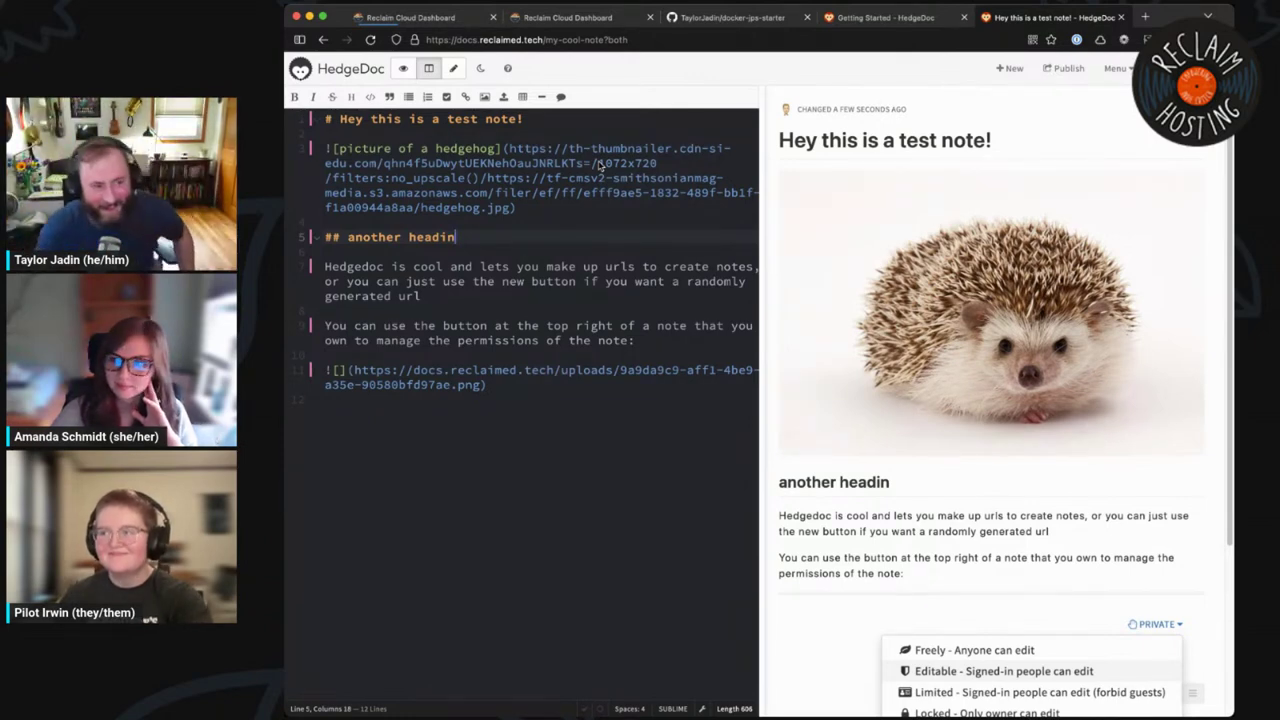
pyautogui.write('g')
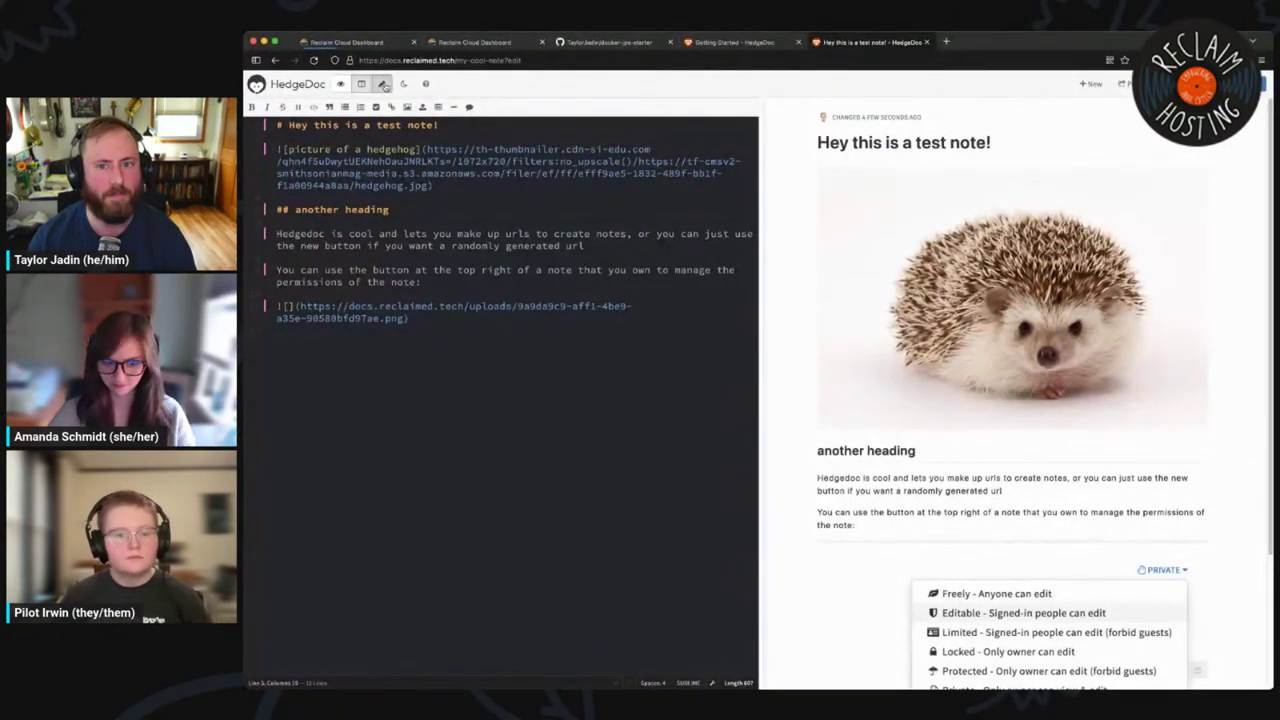
# Switch the note to View mode and jump between its table-of-contents headings.
pyautogui.click(381, 84)
pyautogui.click(342, 84)
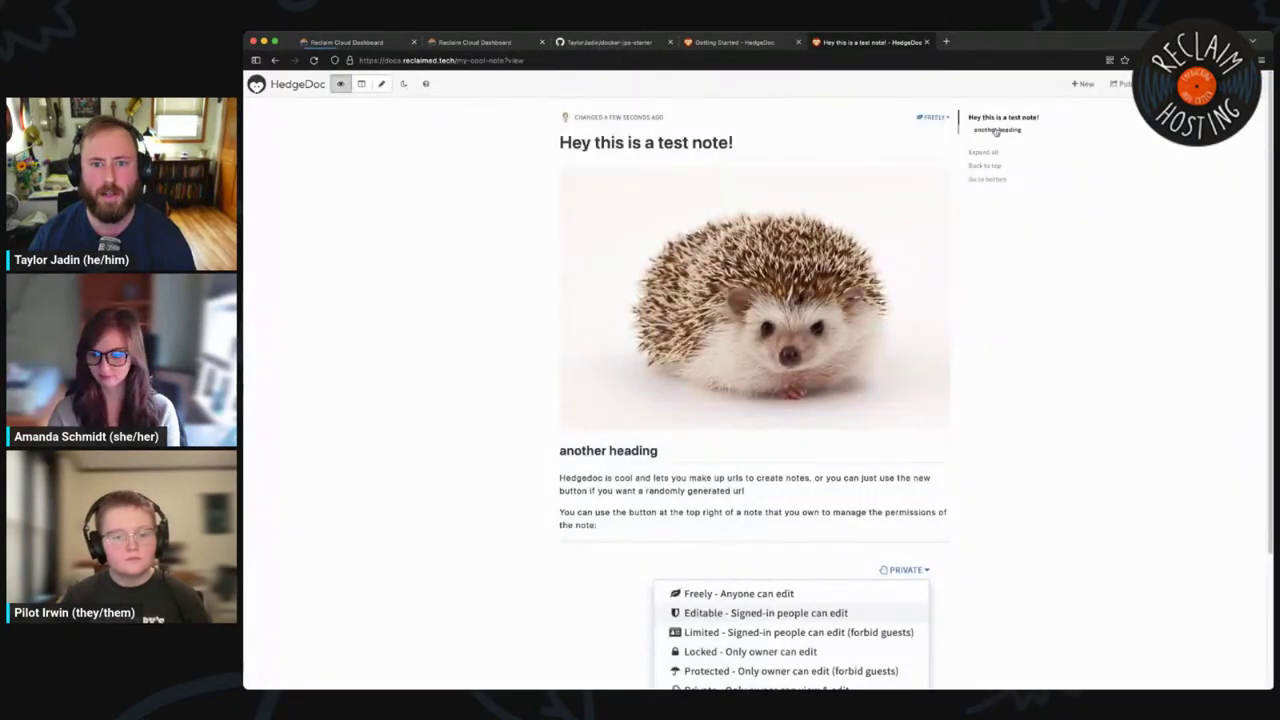
pyautogui.click(996, 128)
pyautogui.click(996, 118)
pyautogui.click(997, 130)
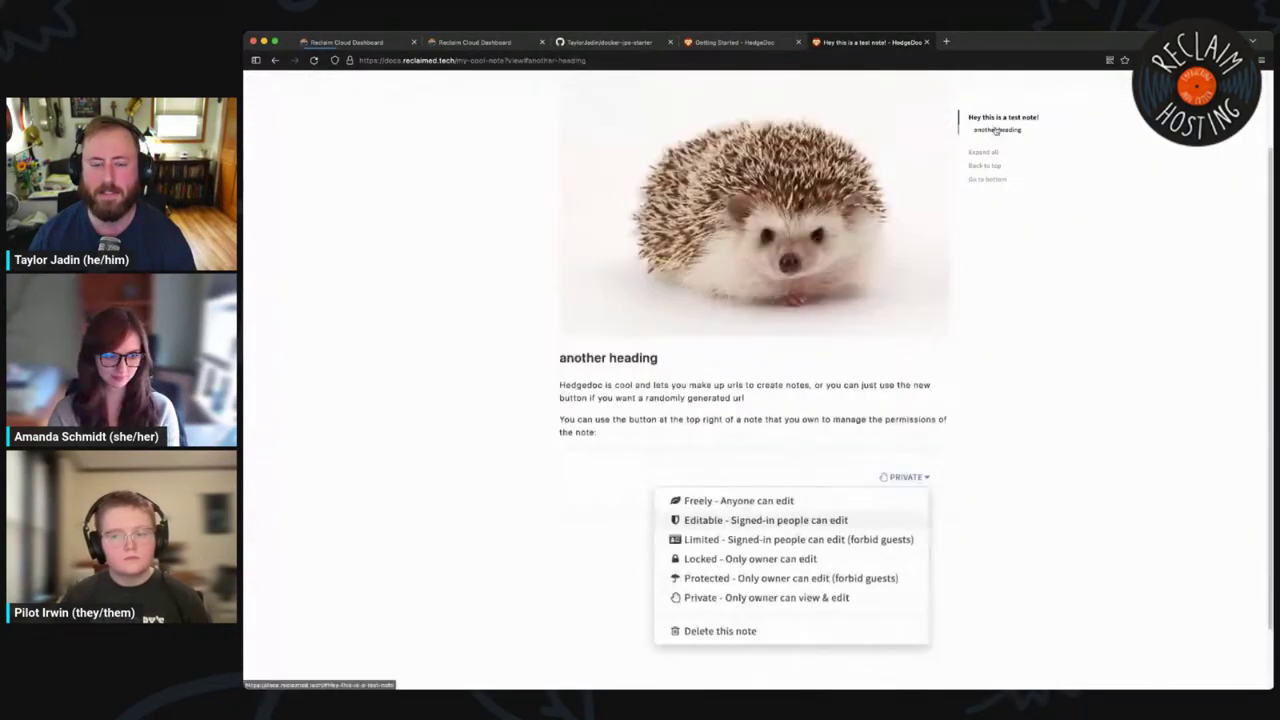
pyautogui.scroll(3, 1033, 204)
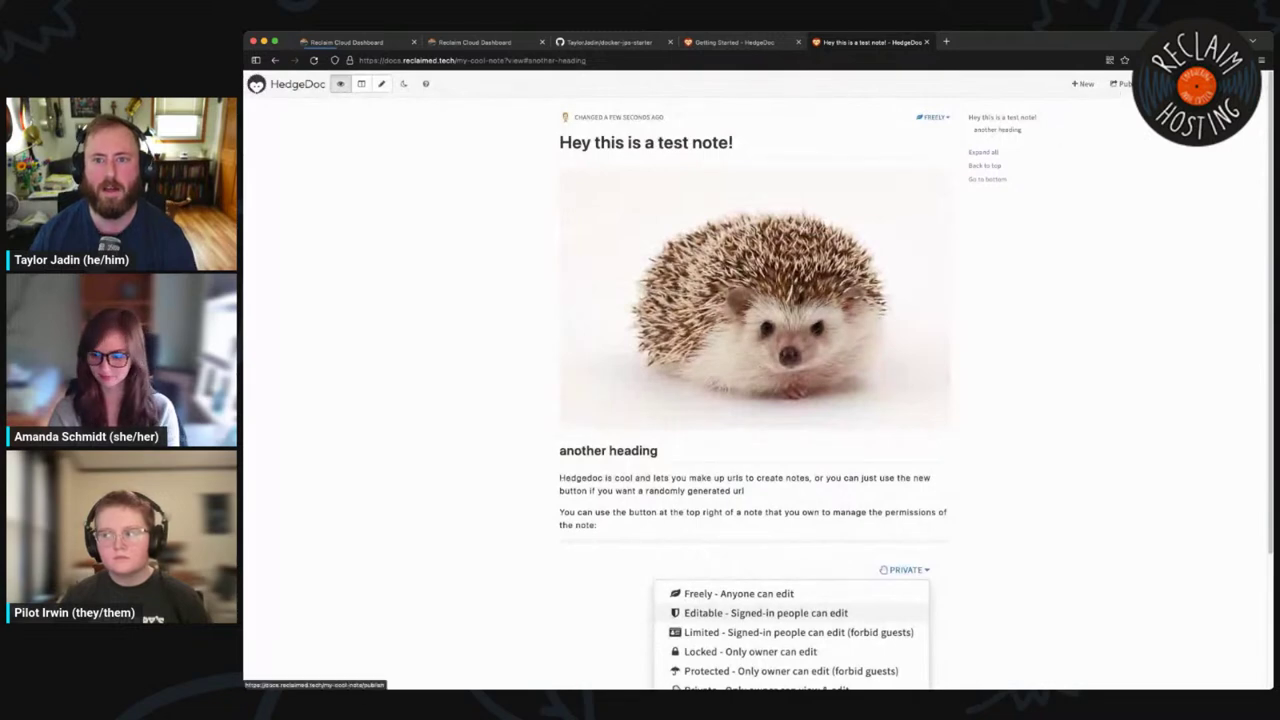
# Publish the note in a new tab and jump to its 'another heading' section.
pyautogui.click(1118, 84)
pyautogui.scroll(-3, 1034, 146)
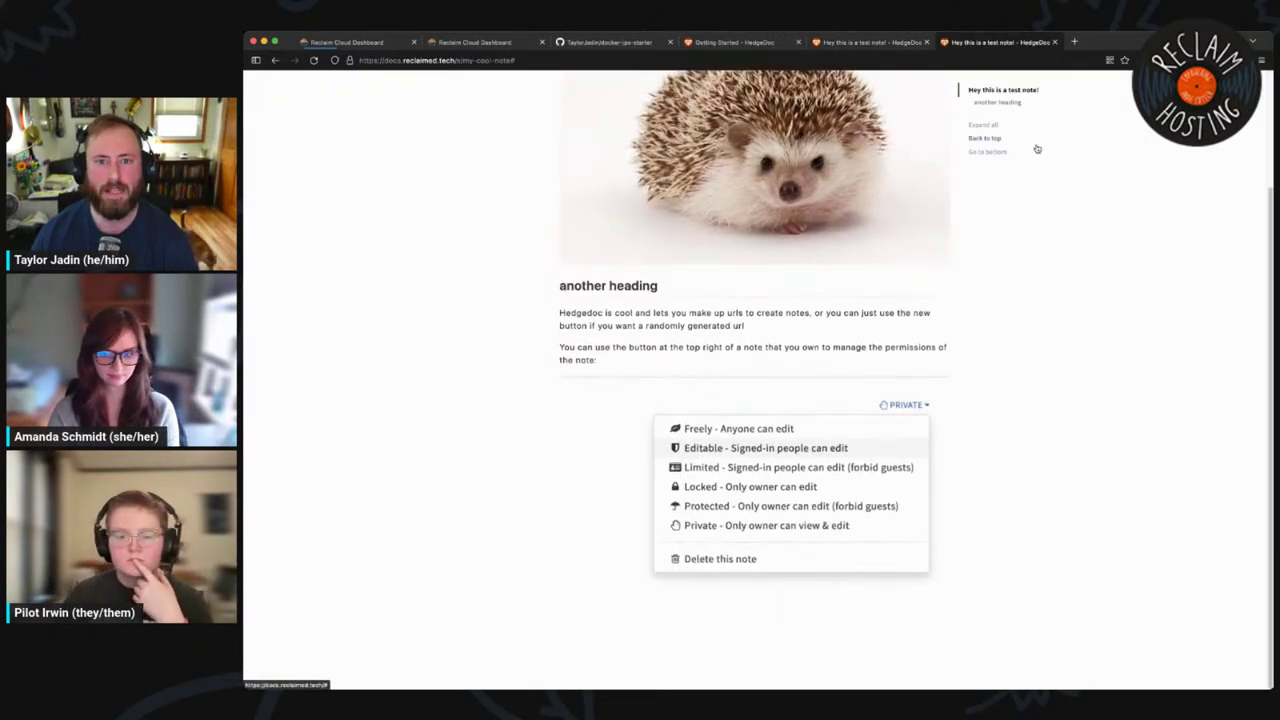
pyautogui.scroll(3, 1034, 146)
pyautogui.scroll(-3, 971, 214)
pyautogui.scroll(3, 971, 214)
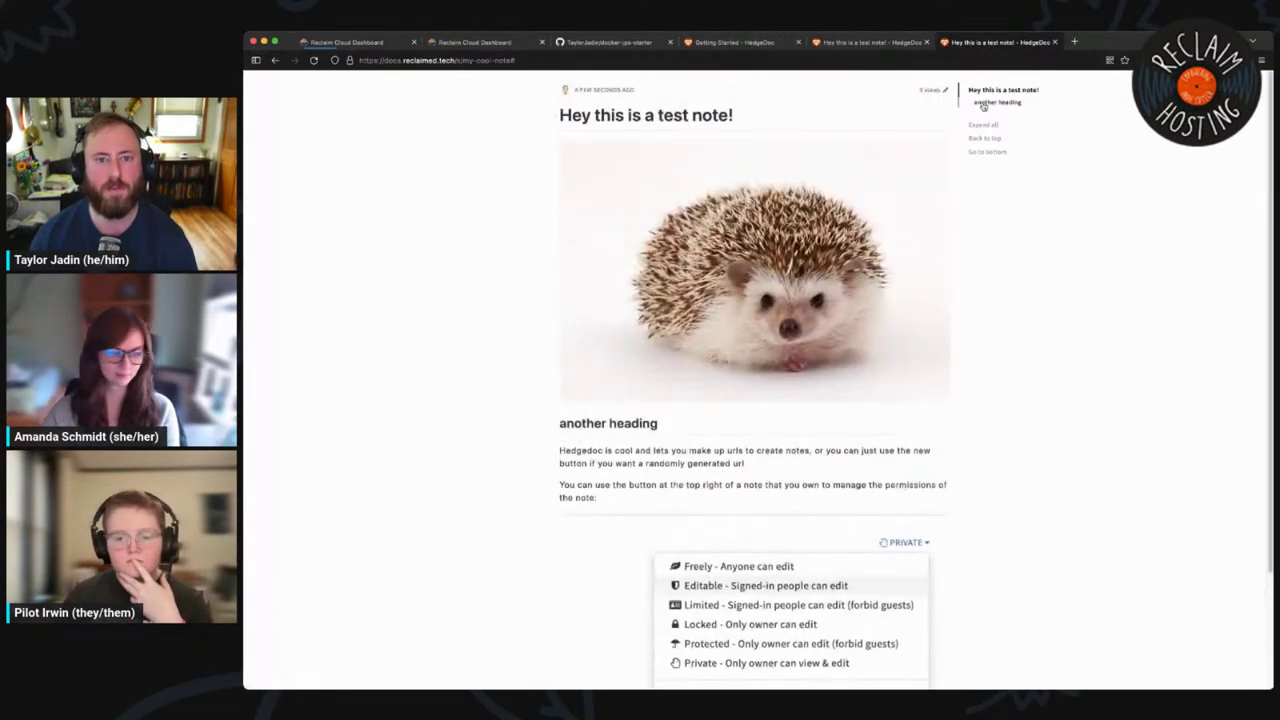
pyautogui.click(985, 101)
pyautogui.click(556, 60)
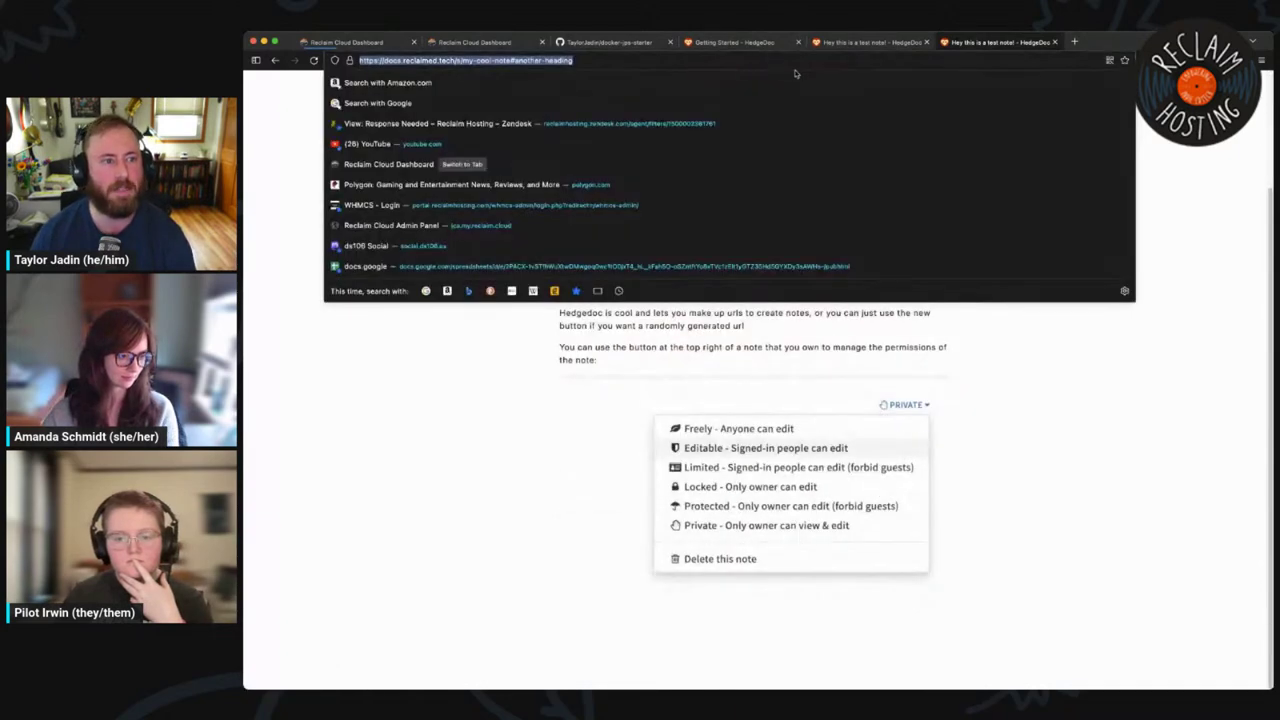
# Strip '#another-heading' from the published URL, leaving docs.reclaimed.tech/s/my-cool-note, and copy it.
pyautogui.press('Escape')
pyautogui.click(514, 61)
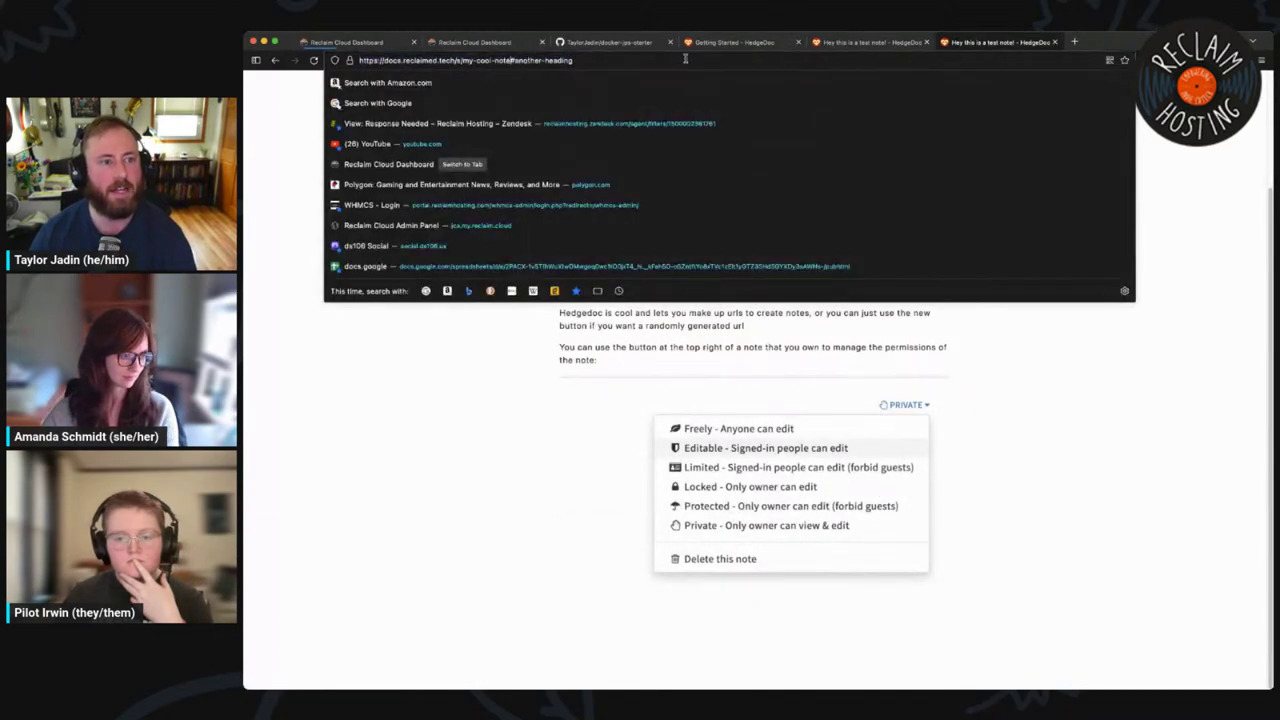
pyautogui.hotkey('shift', 'End')
pyautogui.press('BackSpace')
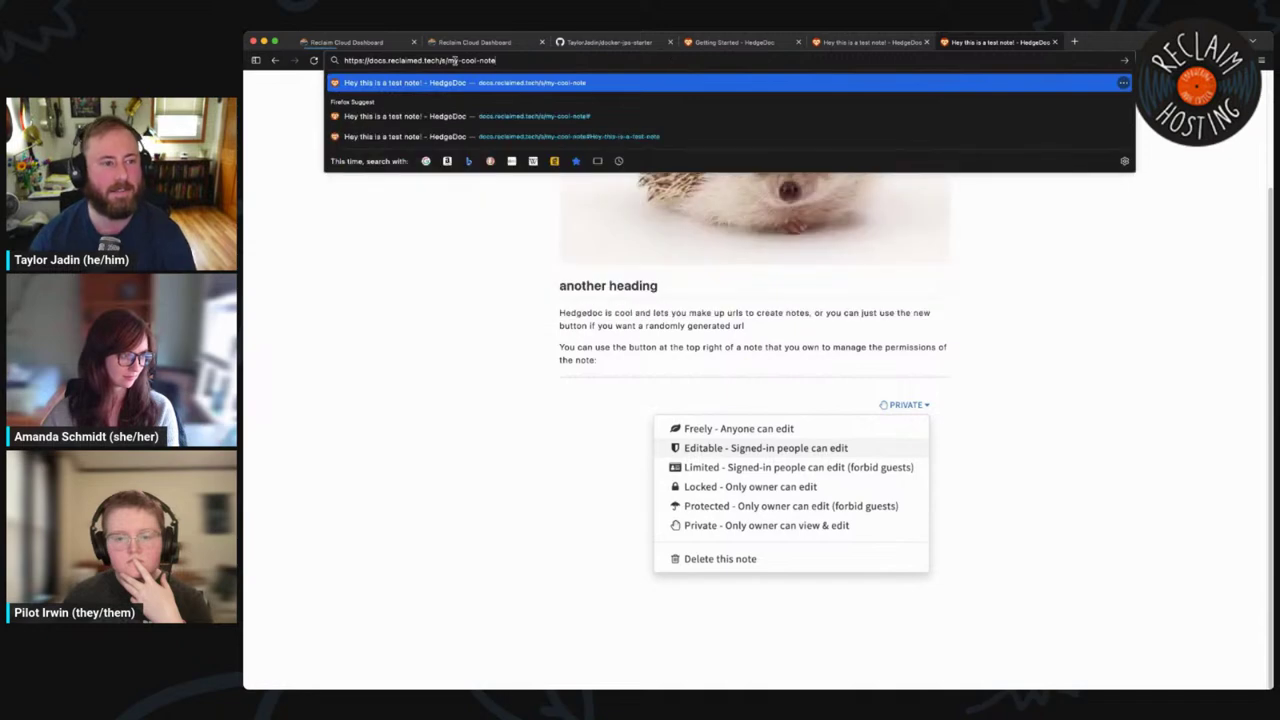
pyautogui.hotkey('ctrl', 'a')
pyautogui.press('super+Tab')
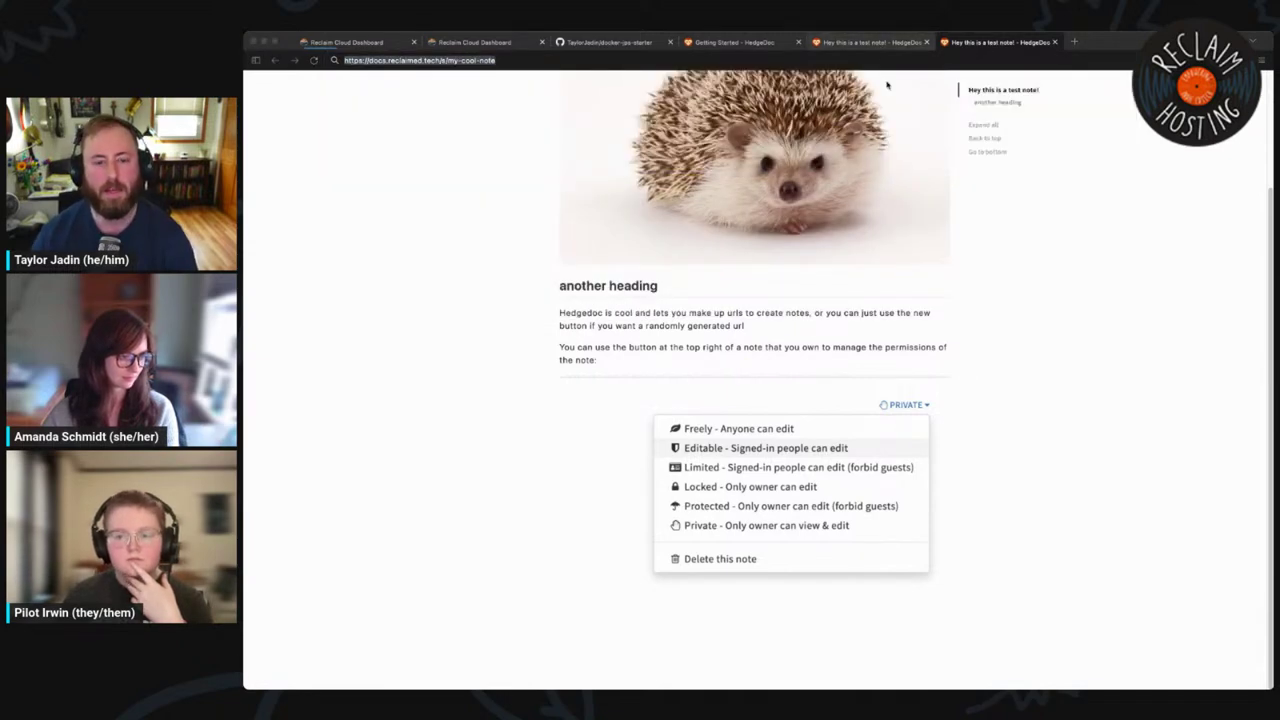
pyautogui.click(618, 61)
pyautogui.press('super+Tab')
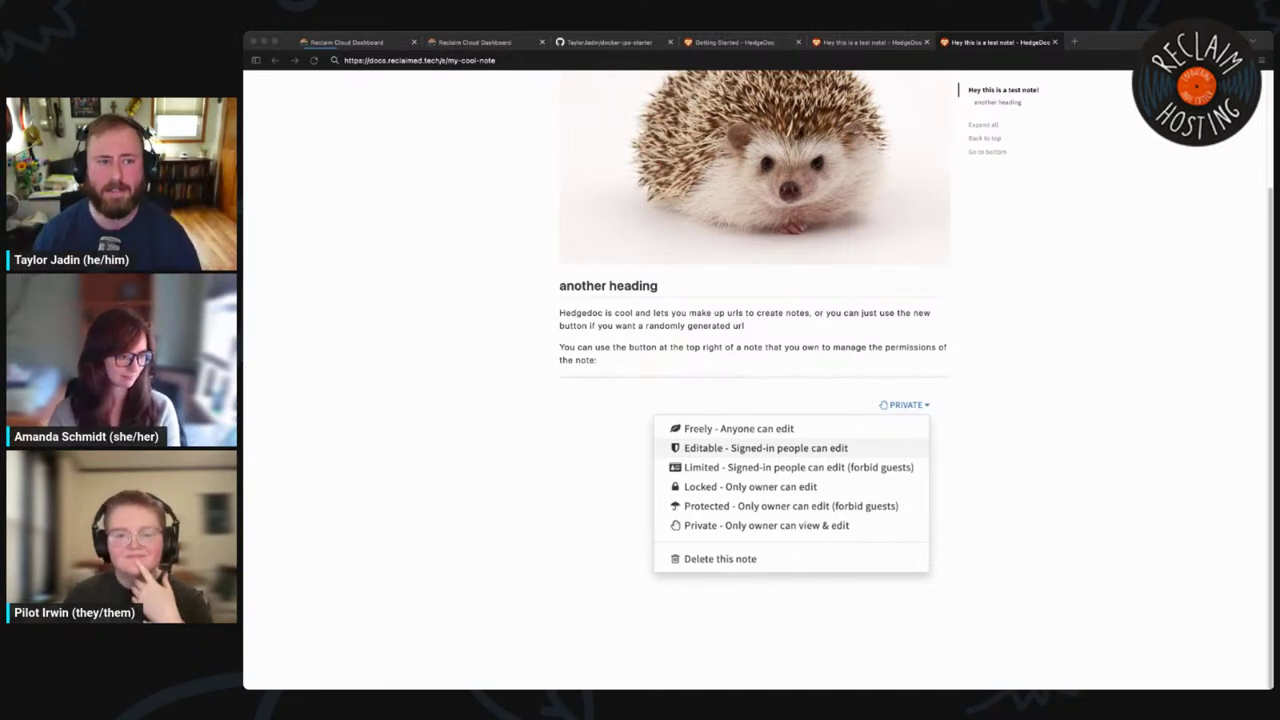
pyautogui.click(815, 60)
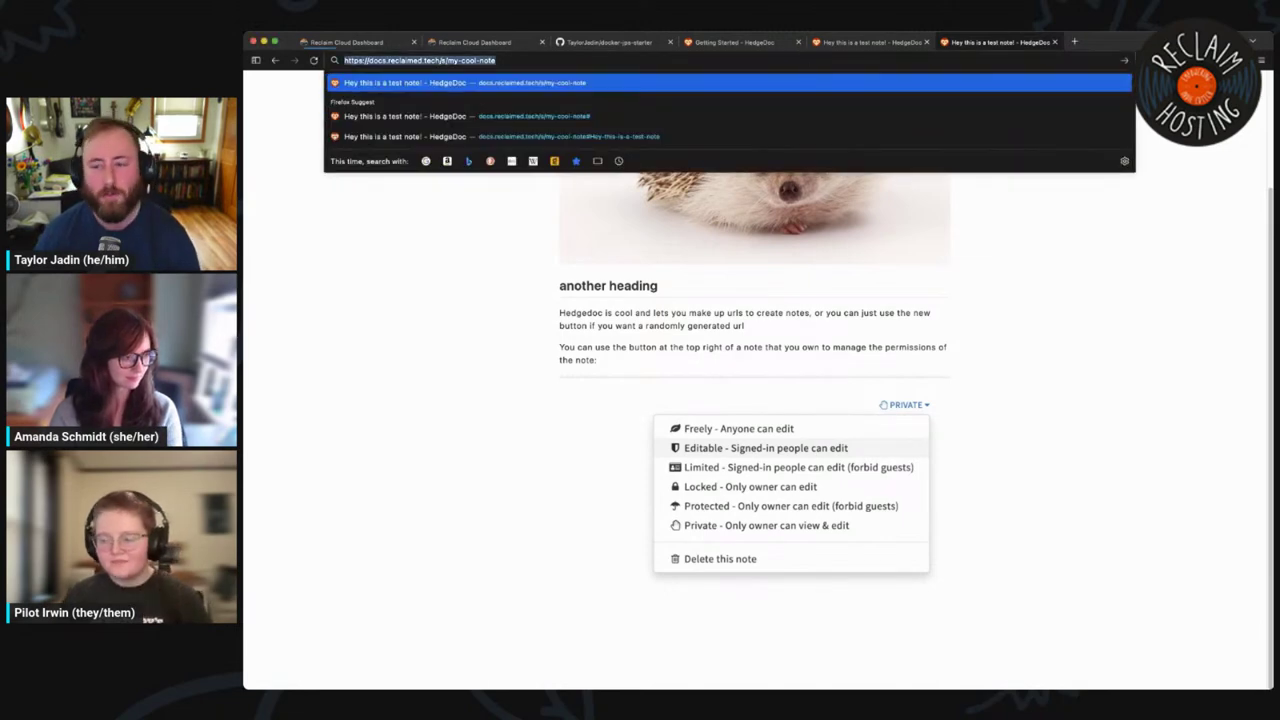
pyautogui.press('super+Tab')
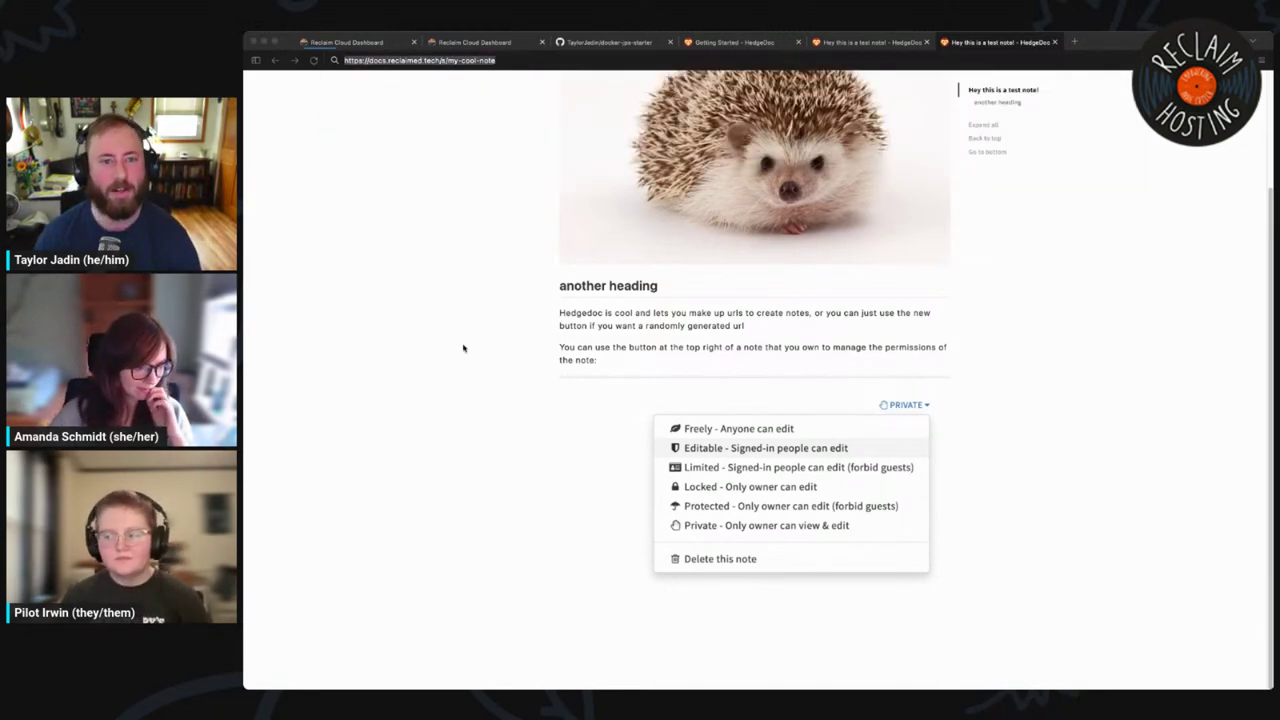
pyautogui.press('super+t')
# Create a note at docs.reclaimed.tech/this-is-my-note with '## this' on line 1.
pyautogui.write('docs.recla')
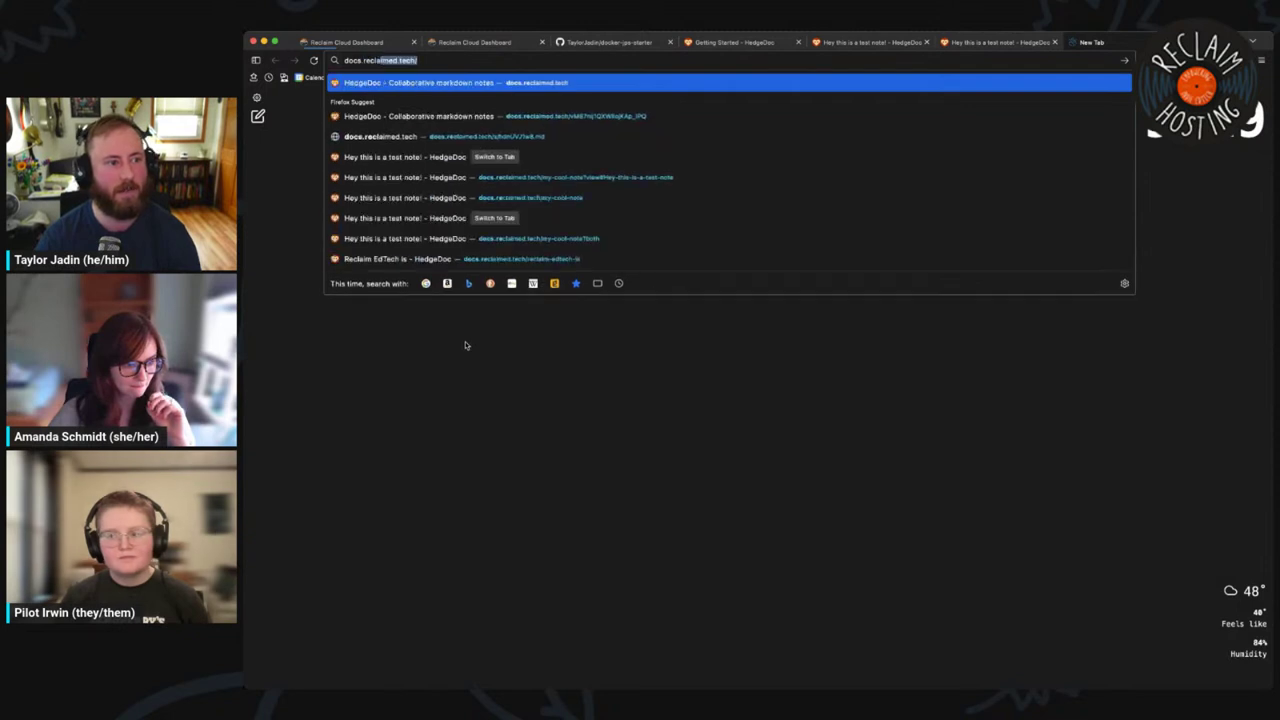
pyautogui.write('imed.tech/')
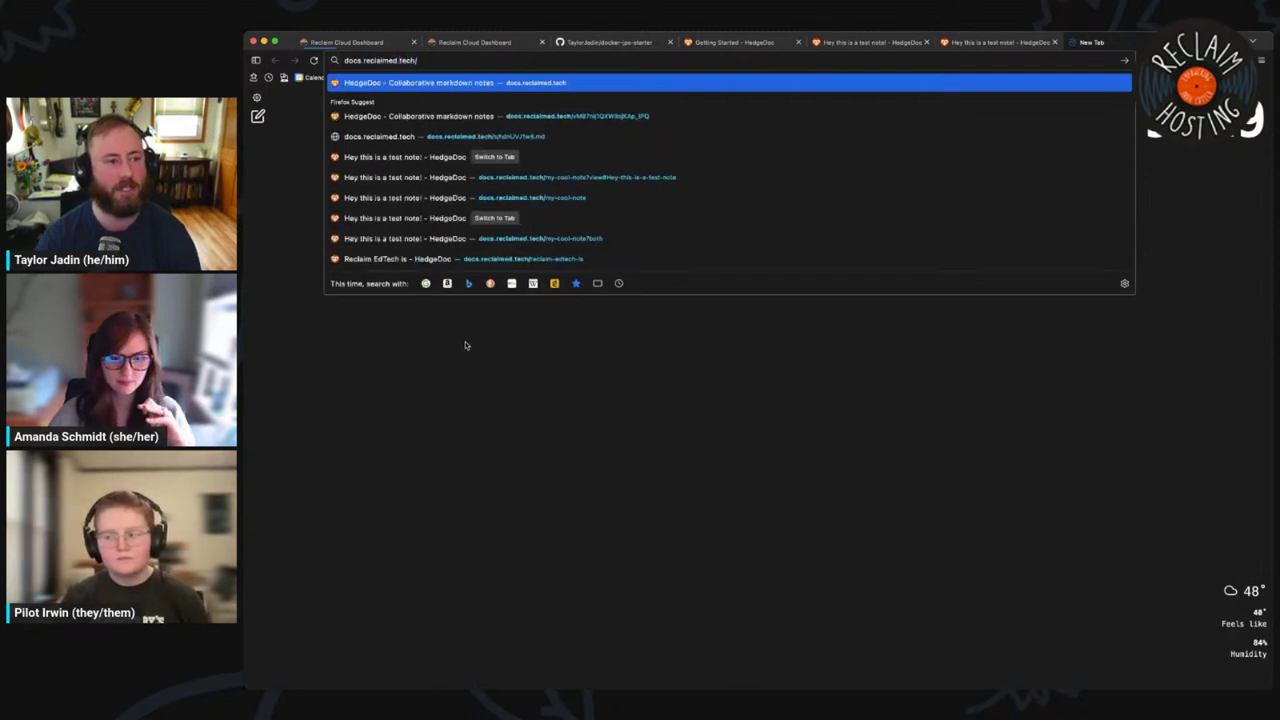
pyautogui.write('this-')
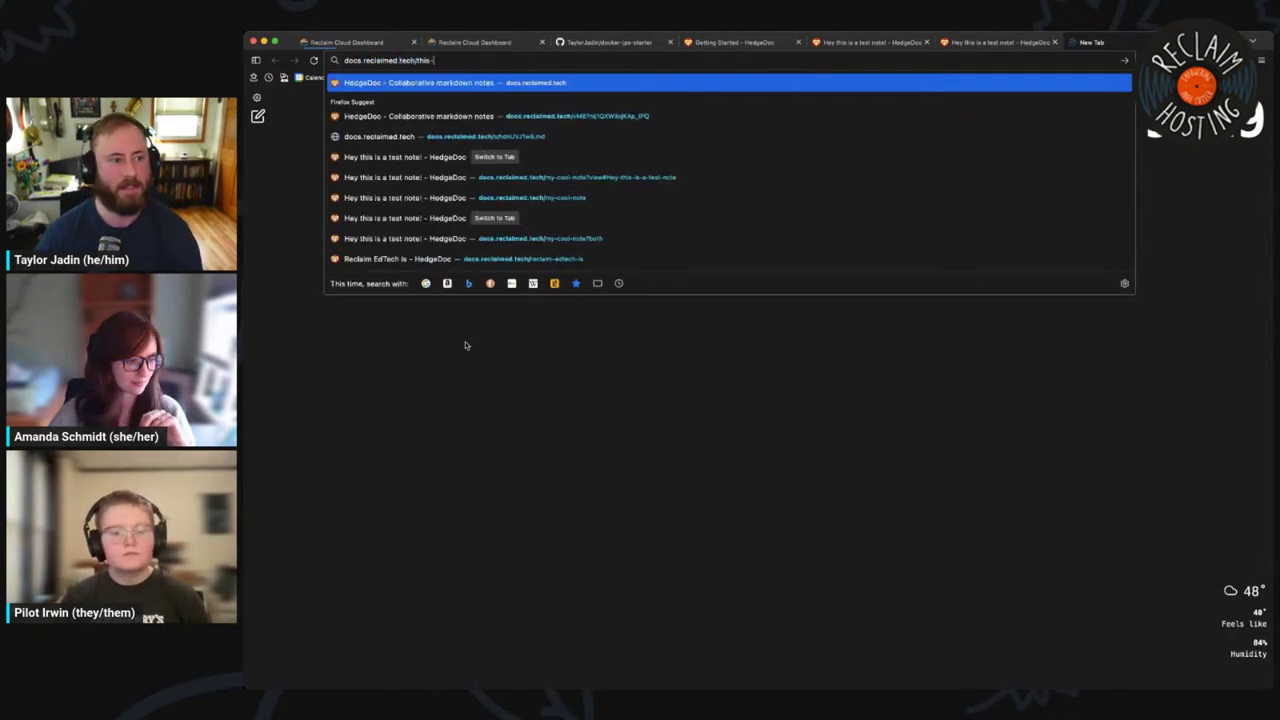
pyautogui.write('is-a')
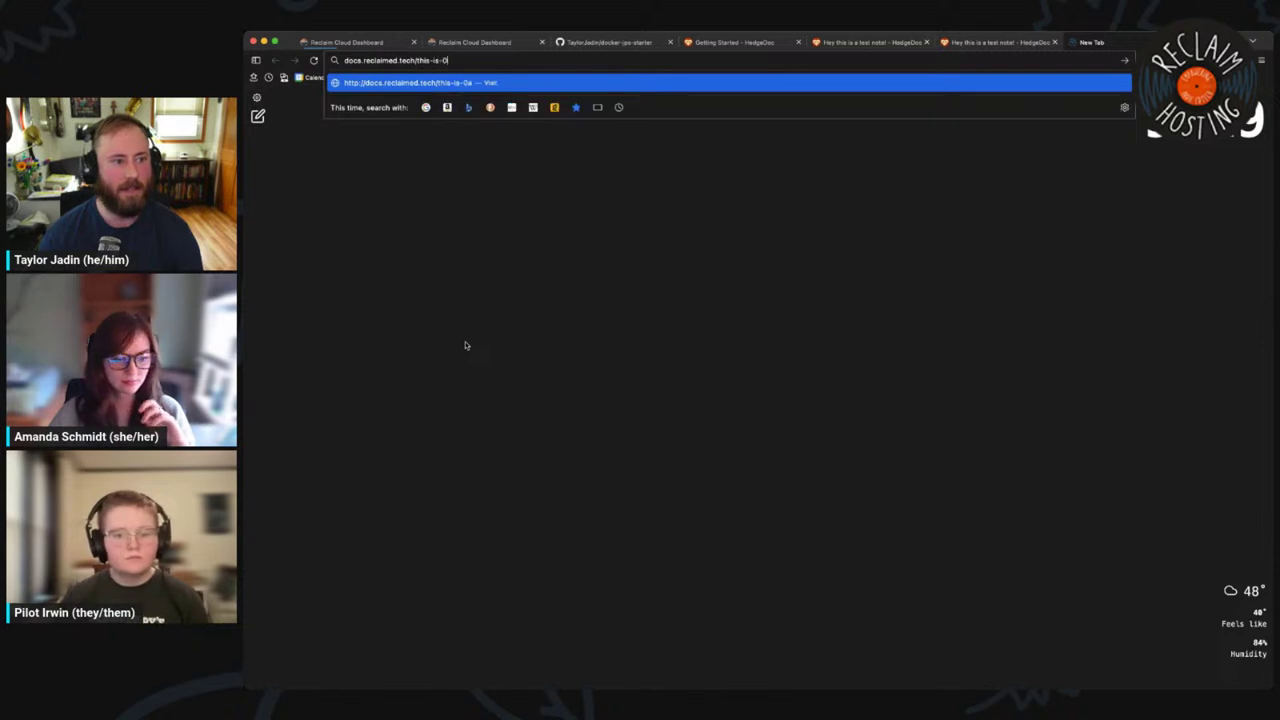
pyautogui.write('y-note')
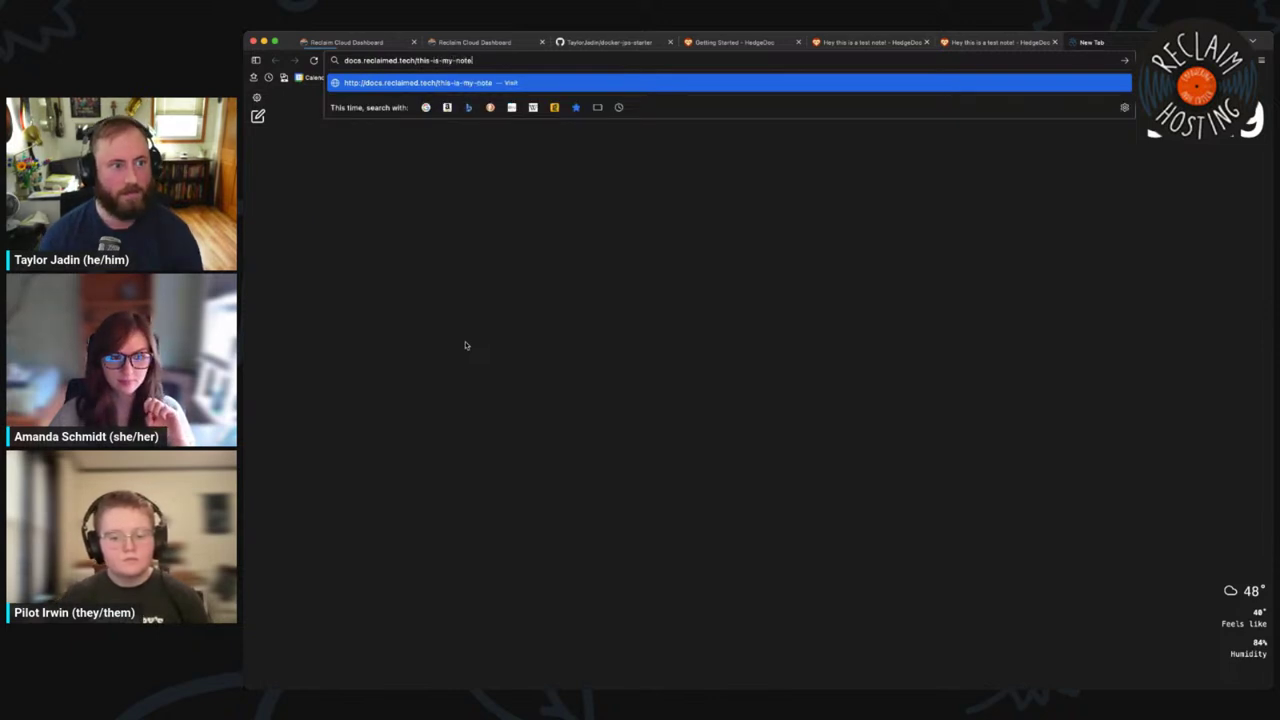
pyautogui.press('Return')
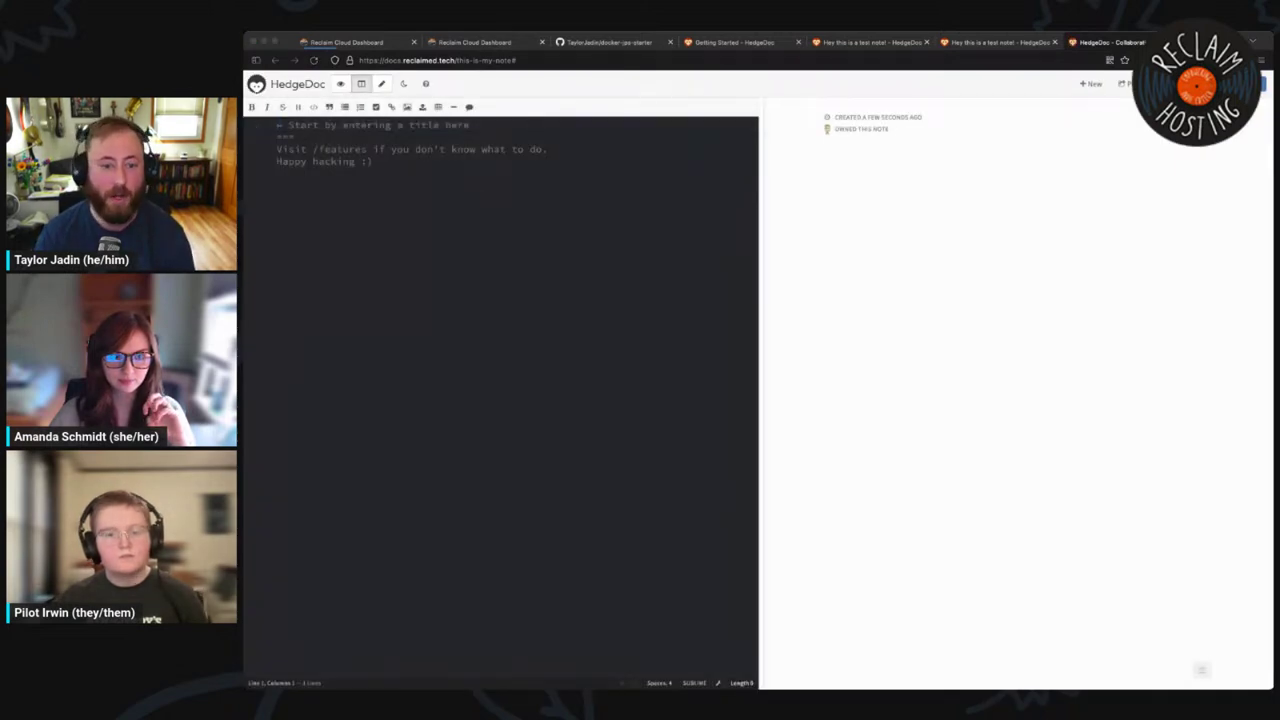
pyautogui.click(525, 210)
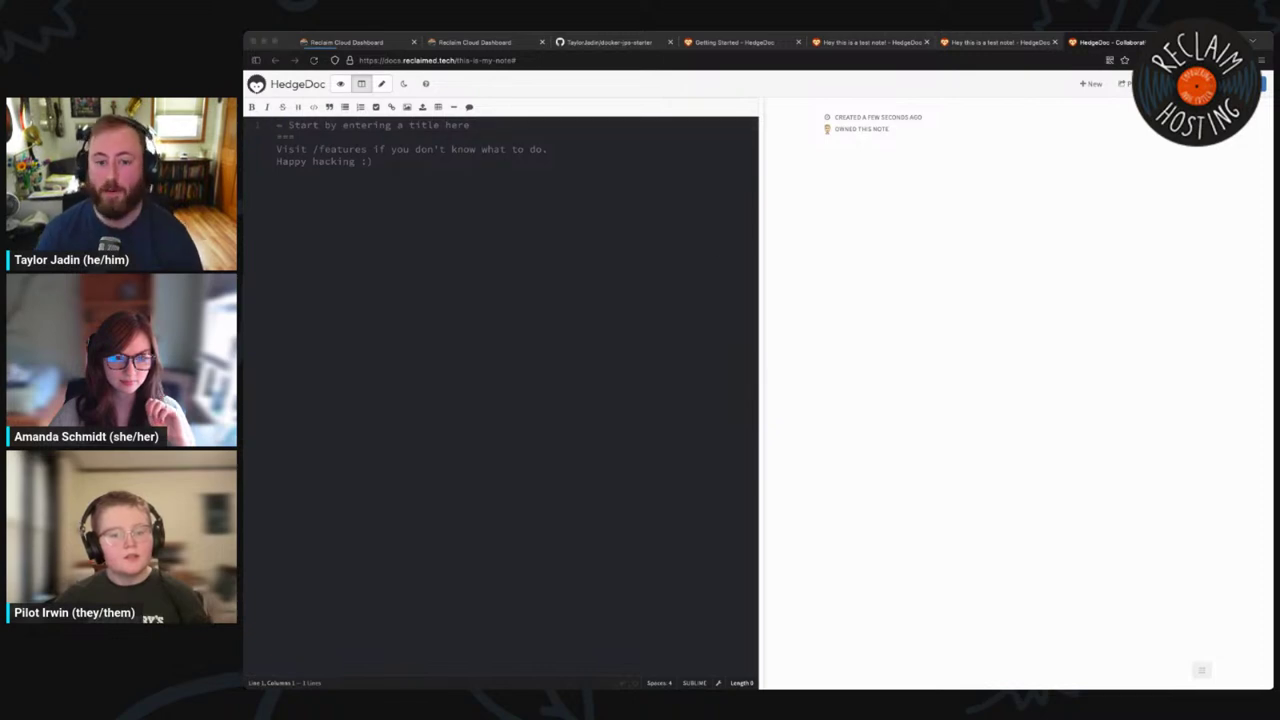
pyautogui.click(529, 231)
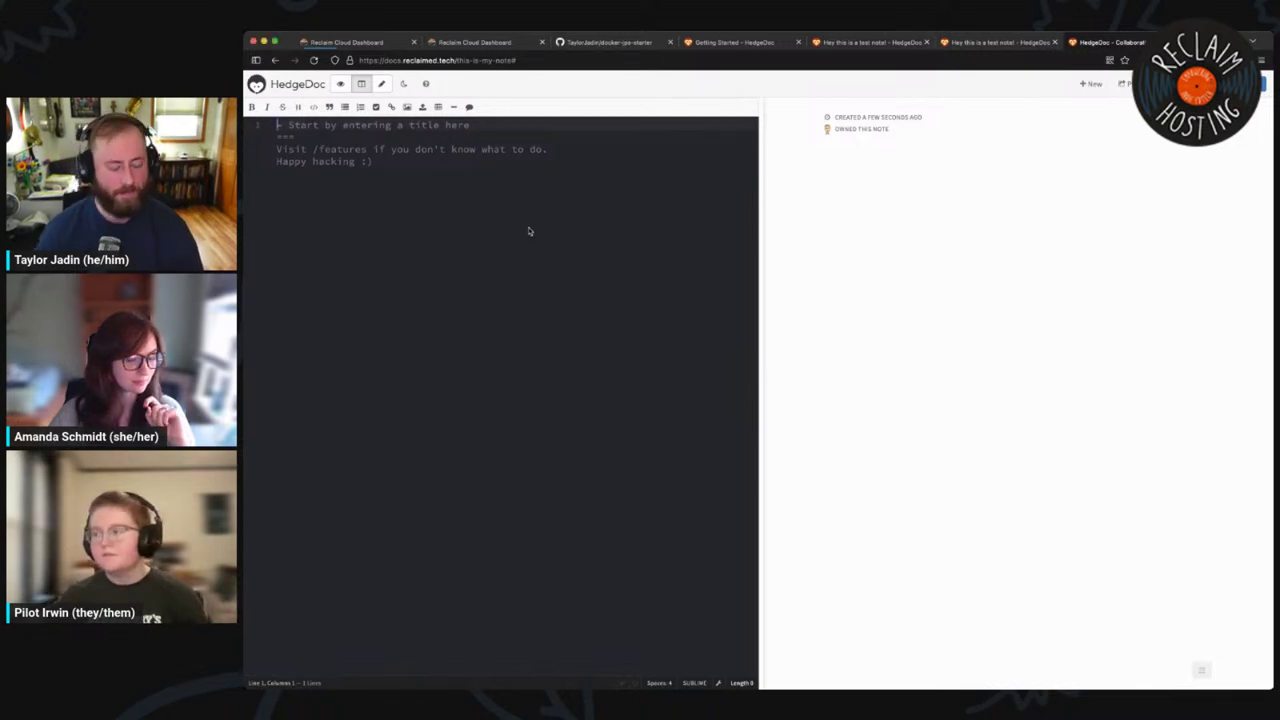
pyautogui.write('## this')
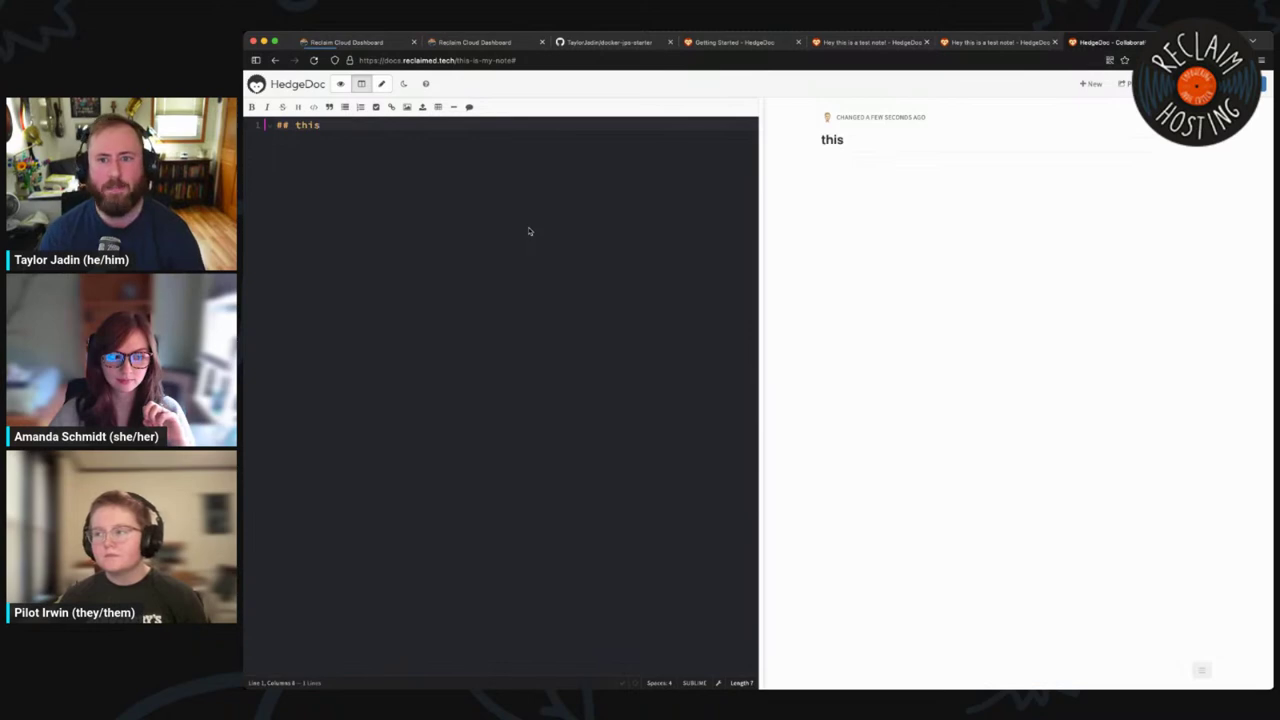
pyautogui.click(1180, 84)
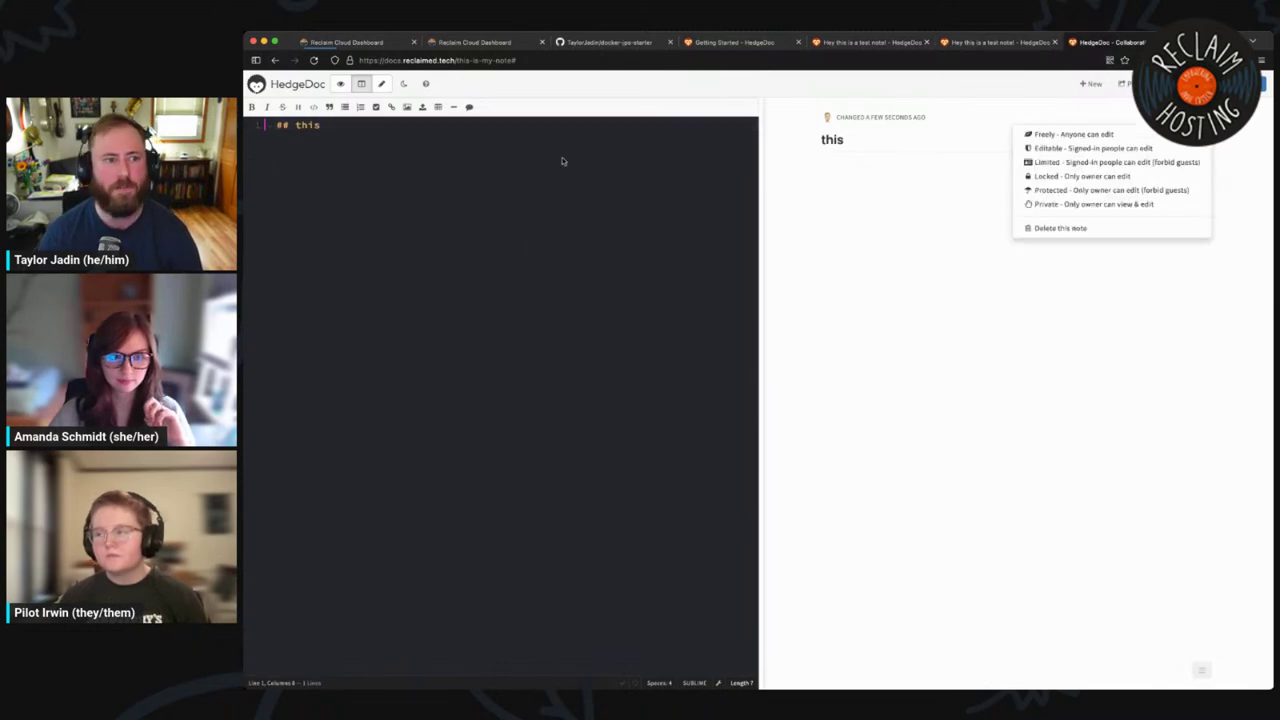
# Set the note's permissions so anyone can edit it.
pyautogui.click(516, 62)
pyautogui.press('super+t')
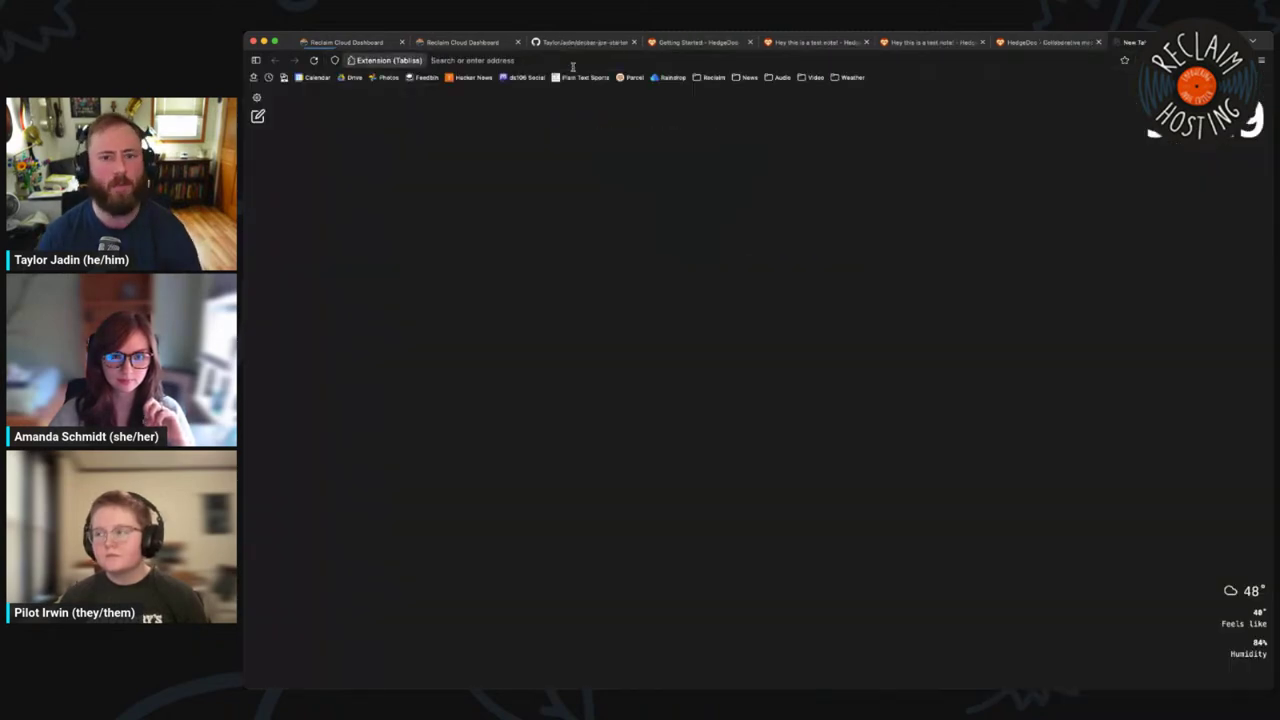
pyautogui.press('super+w')
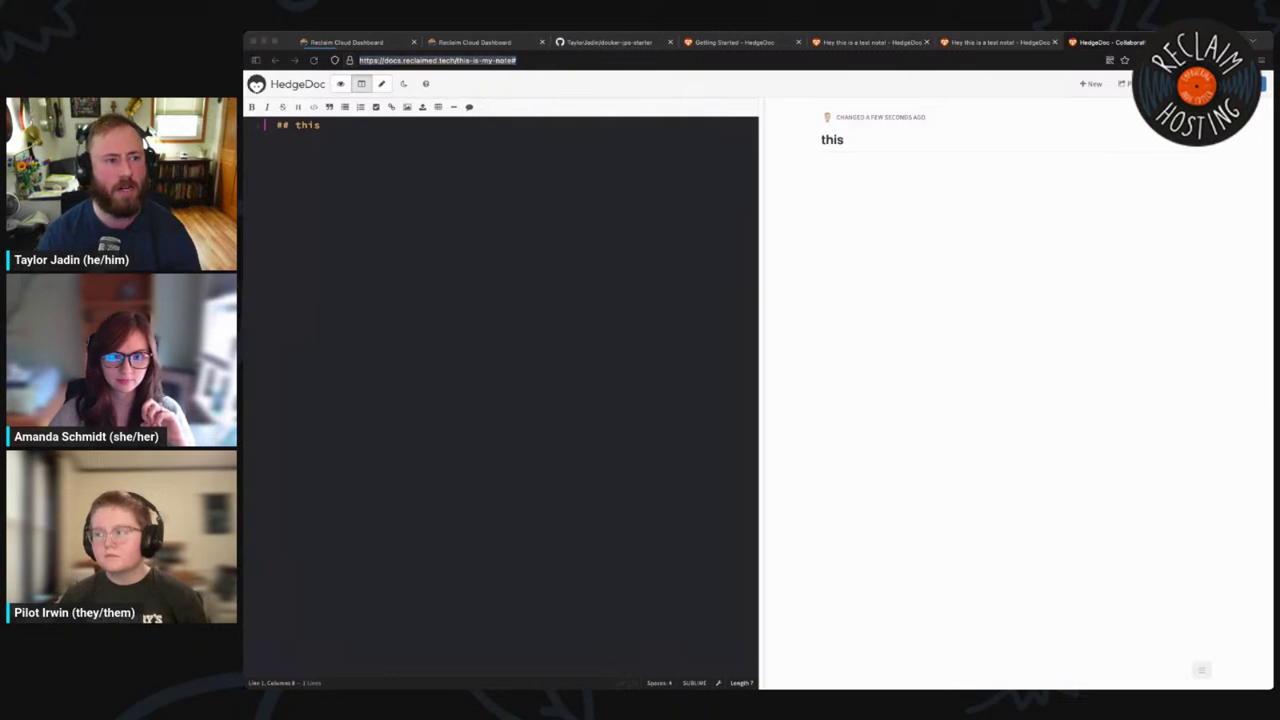
pyautogui.click(614, 180)
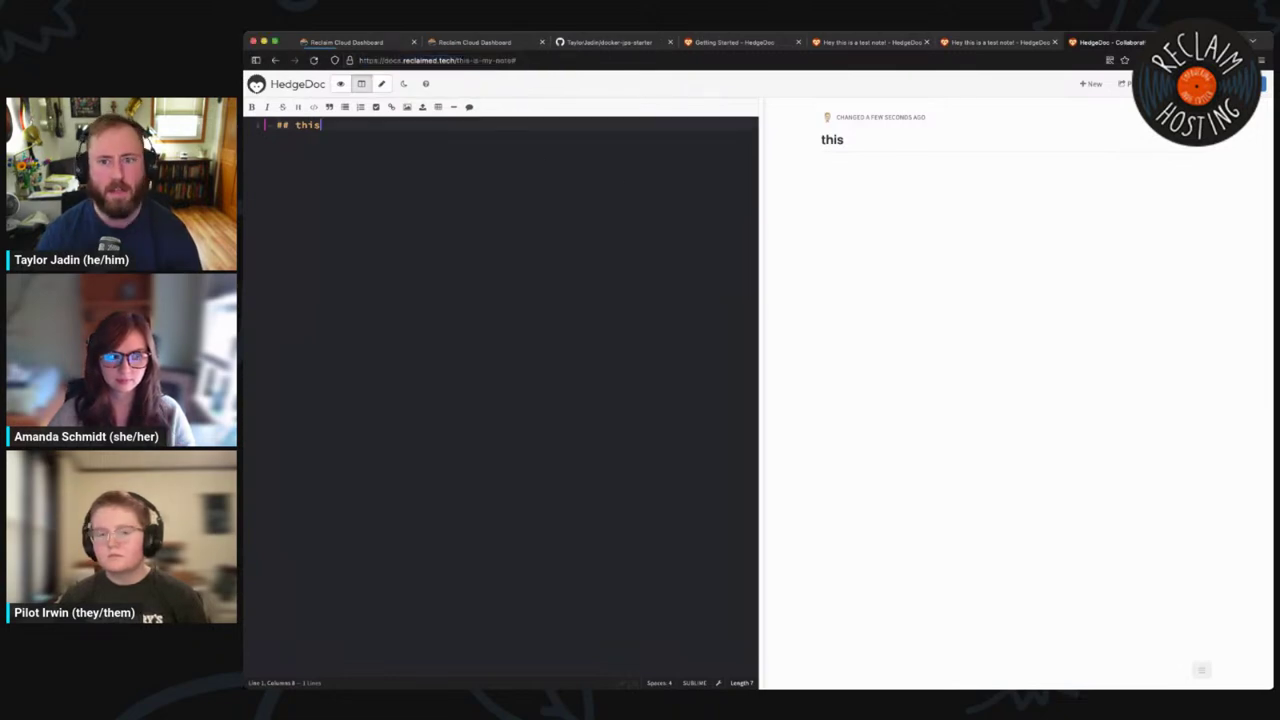
pyautogui.click(1180, 84)
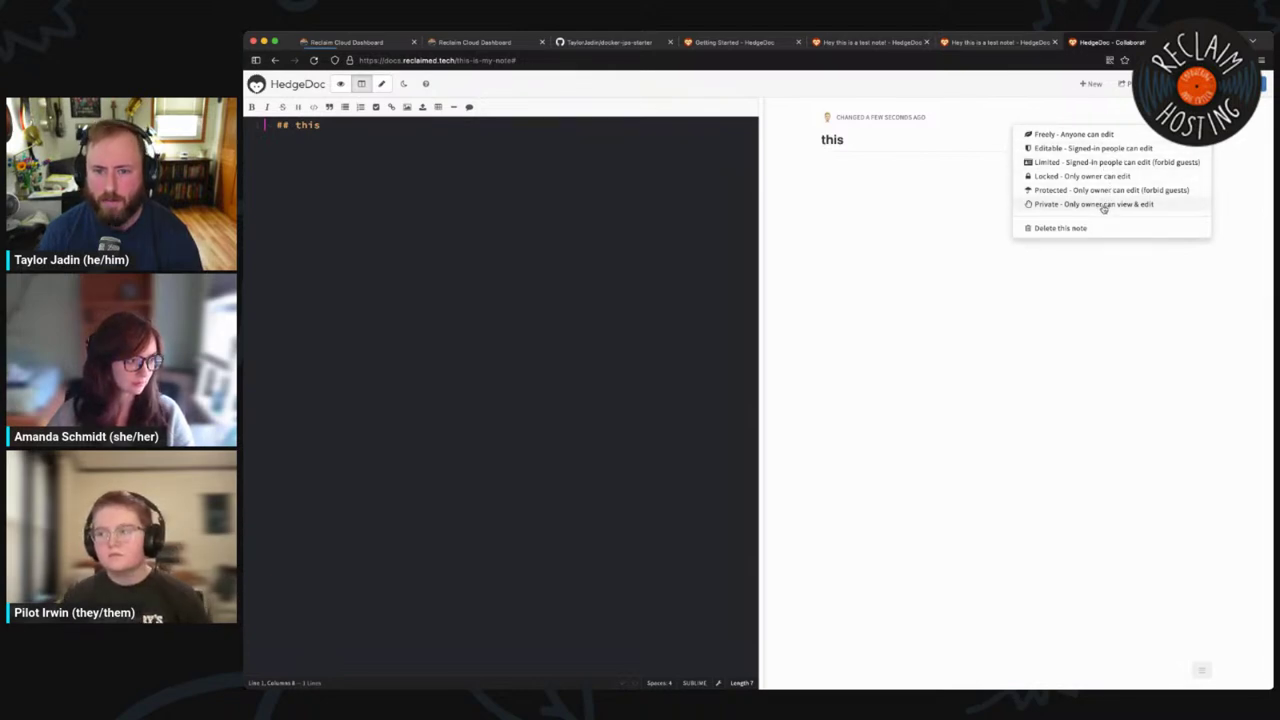
pyautogui.click(1100, 133)
# Check the published /s/this-is-my-note view, then set permissions to Editable for signed-in people.
pyautogui.click(1126, 85)
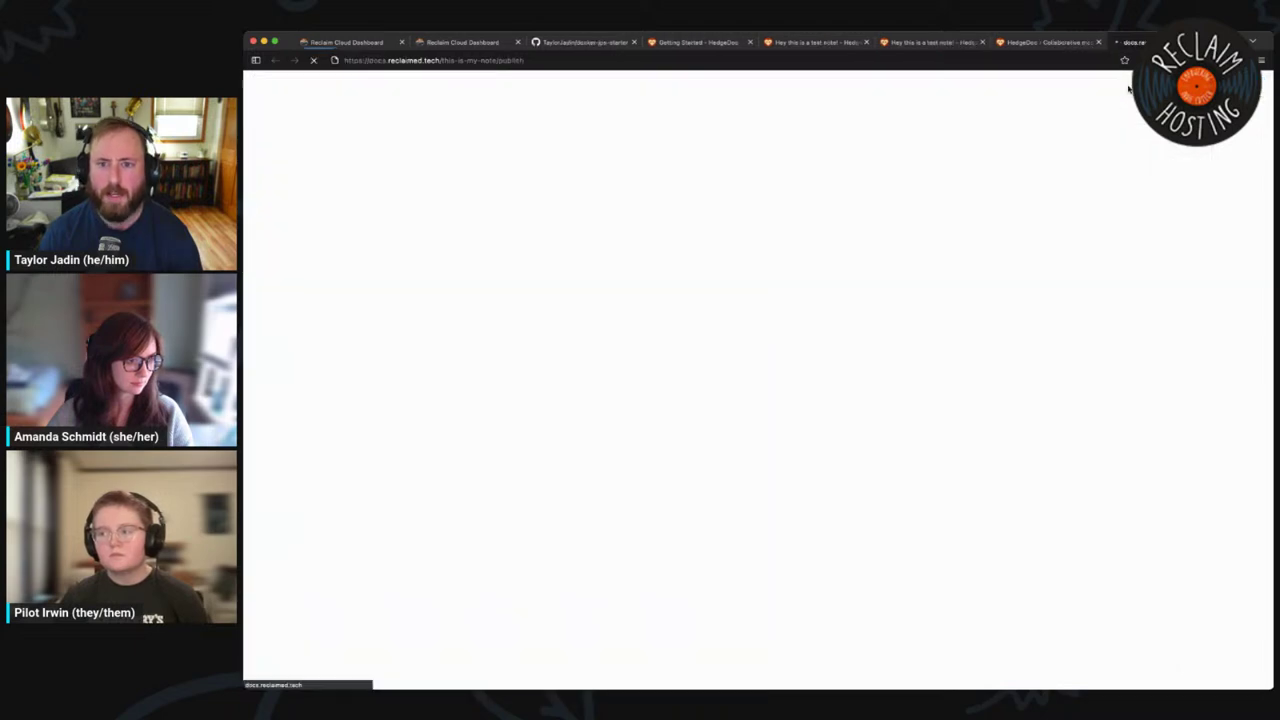
pyautogui.press('super+l')
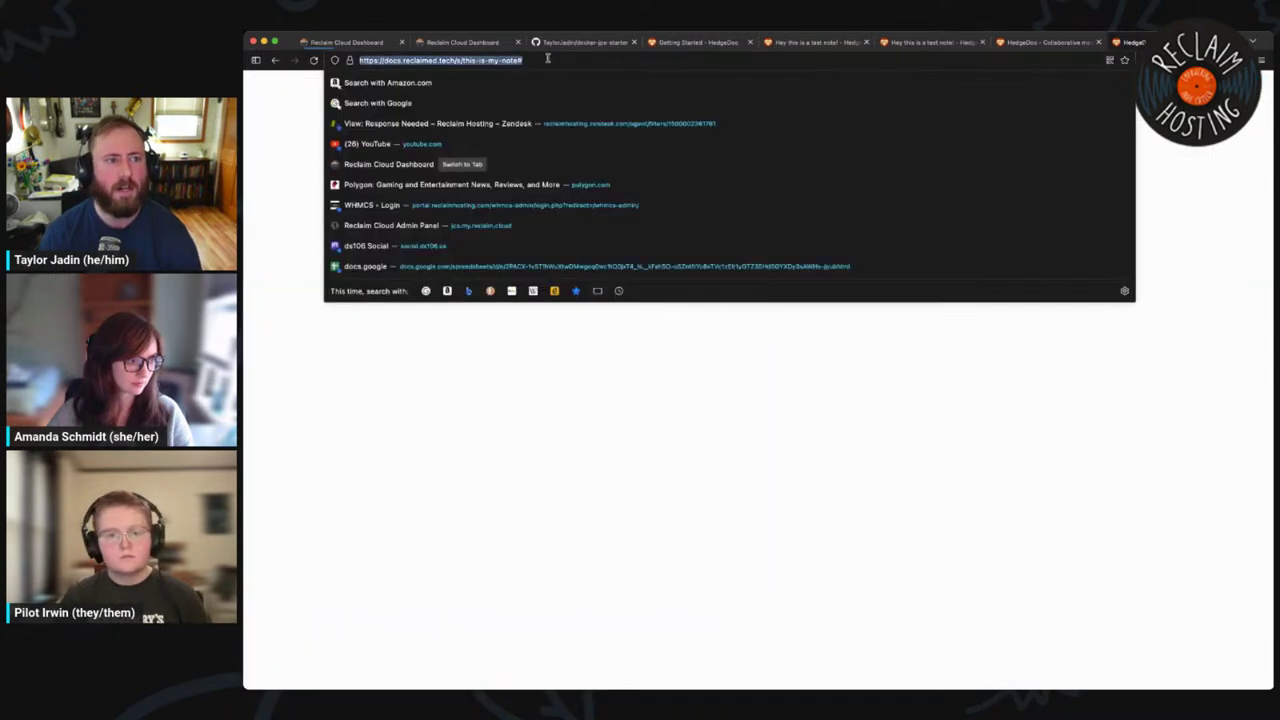
pyautogui.press('super+Tab')
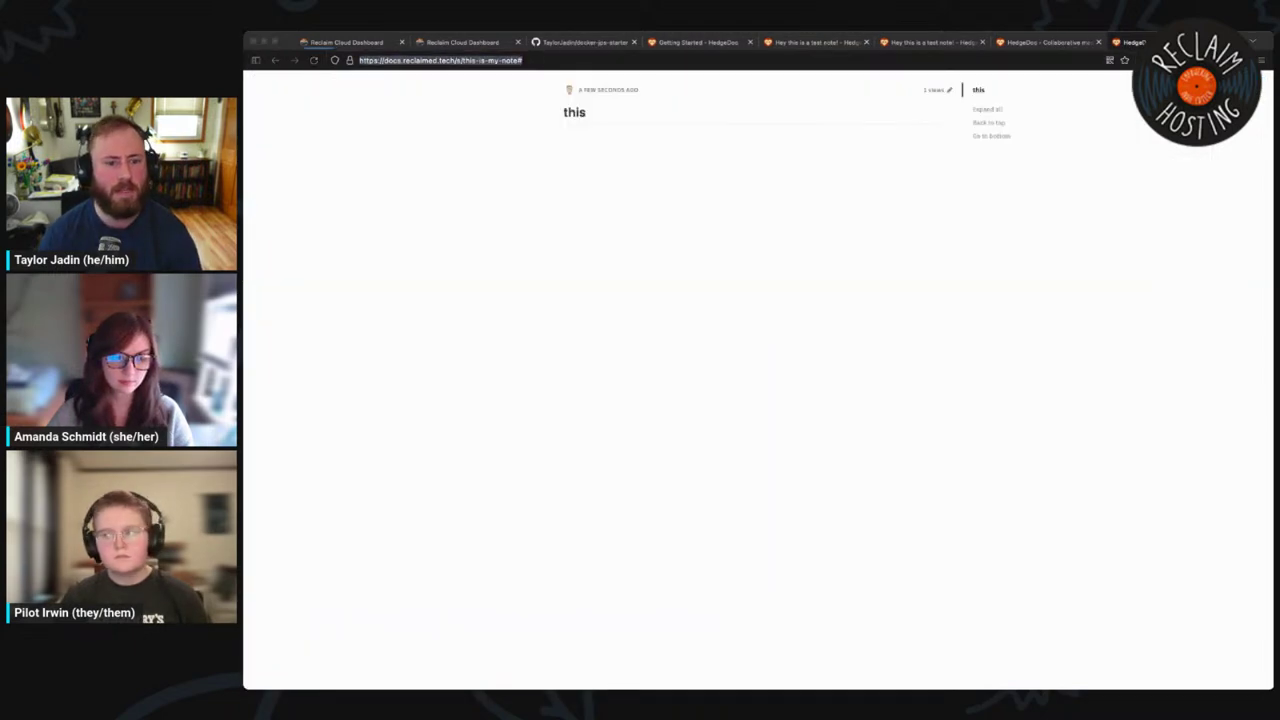
pyautogui.click(837, 157)
pyautogui.press('super+w')
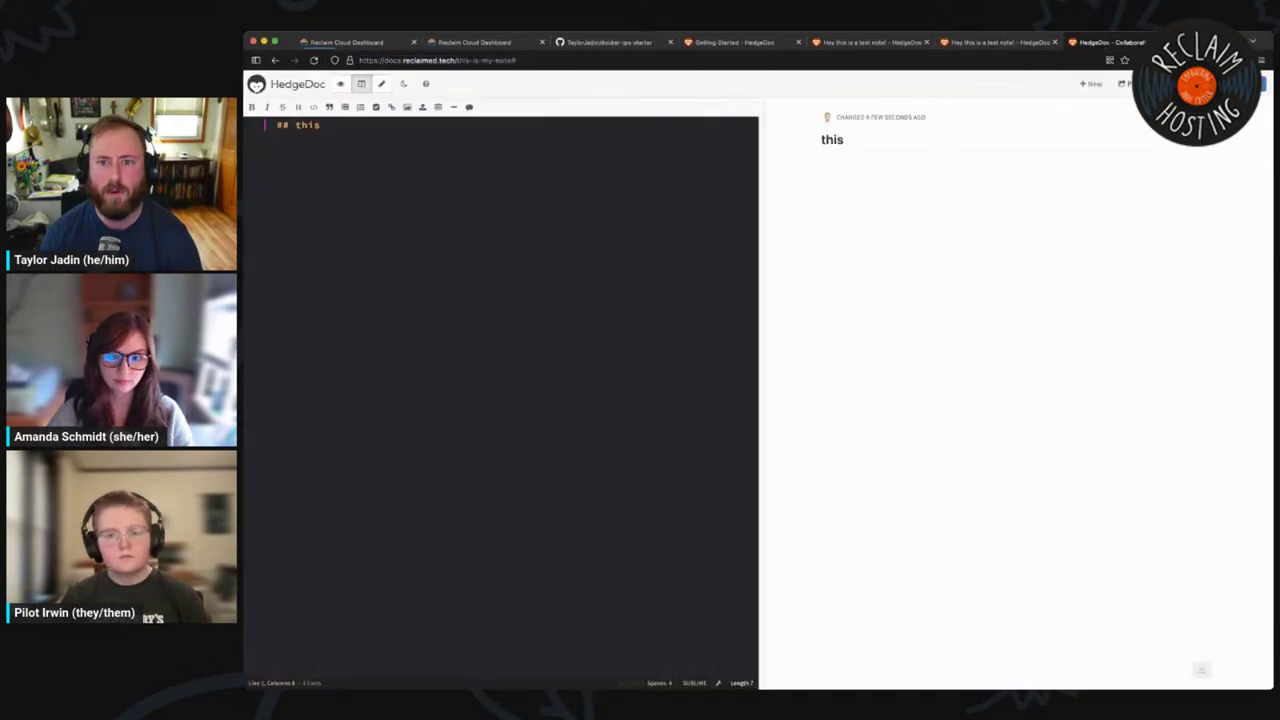
pyautogui.press('super+shift+t')
pyautogui.press('super+l')
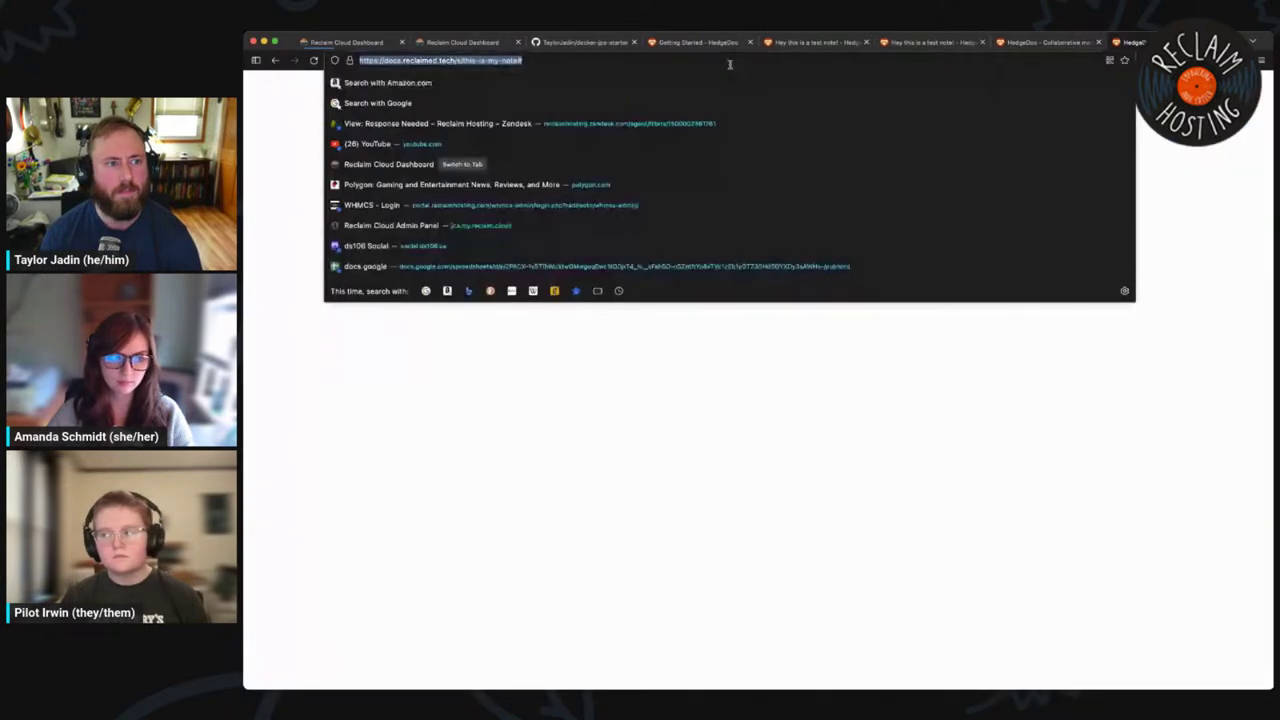
pyautogui.press('super+w')
pyautogui.click(1122, 84)
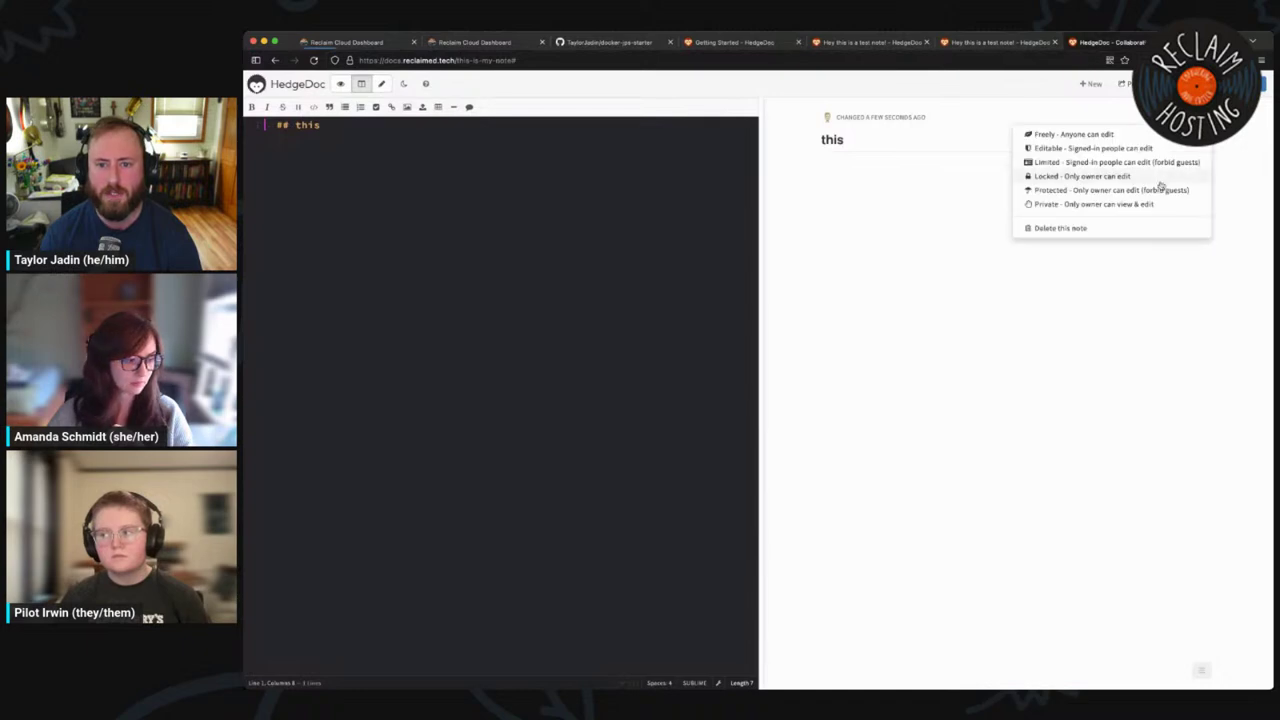
pyautogui.click(1099, 150)
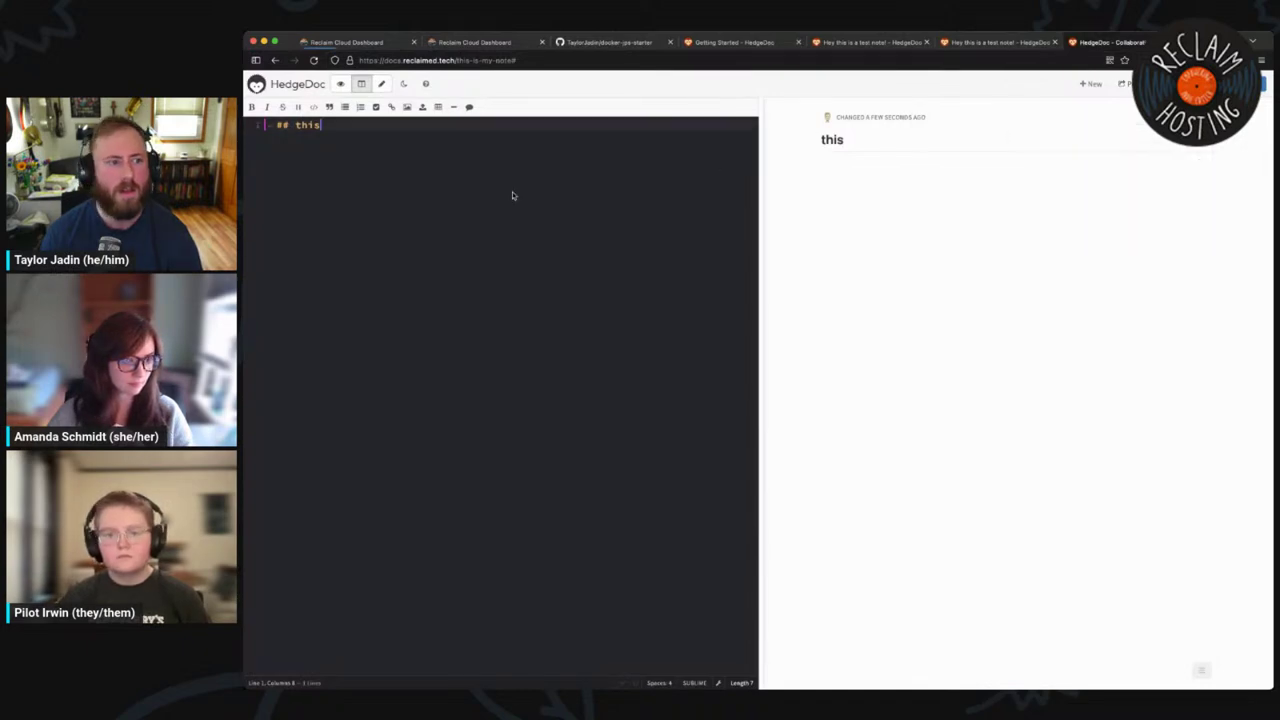
# Extend the heading to '## this is a test' and close the extra note tabs.
pyautogui.write('is a test')
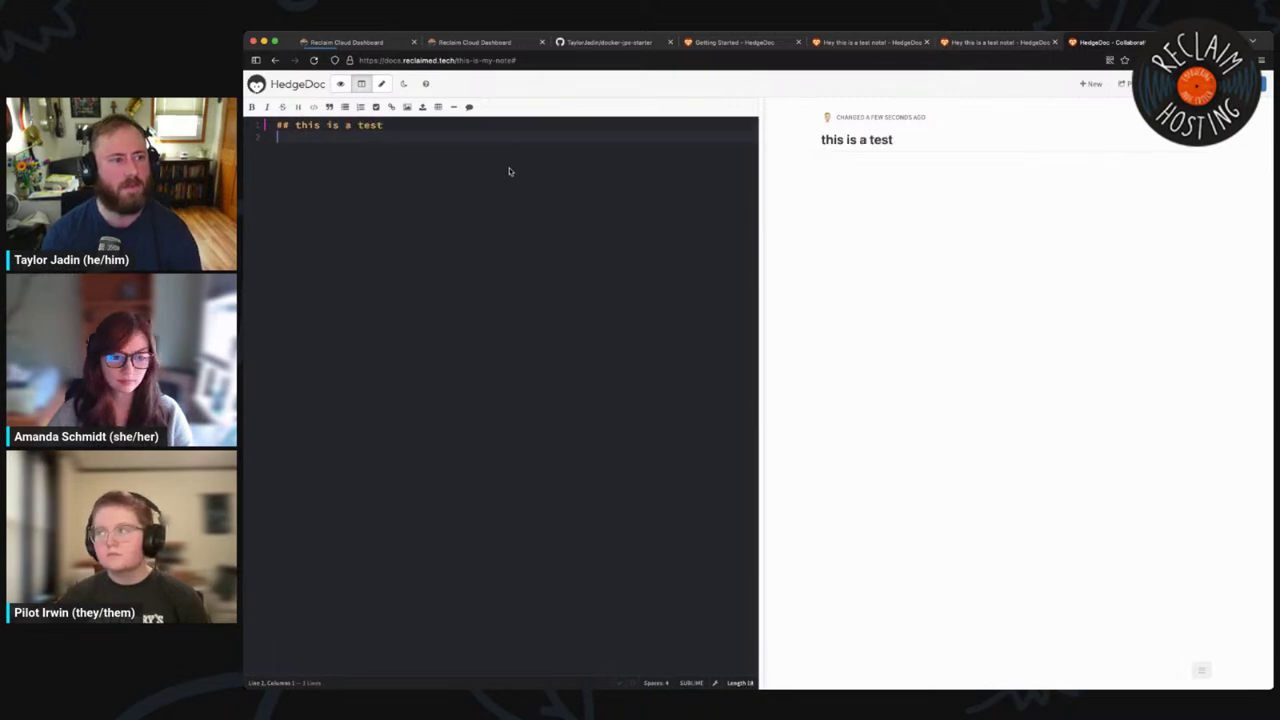
pyautogui.press('Return')
pyautogui.press('Return')
pyautogui.press('Return')
pyautogui.press('super+l')
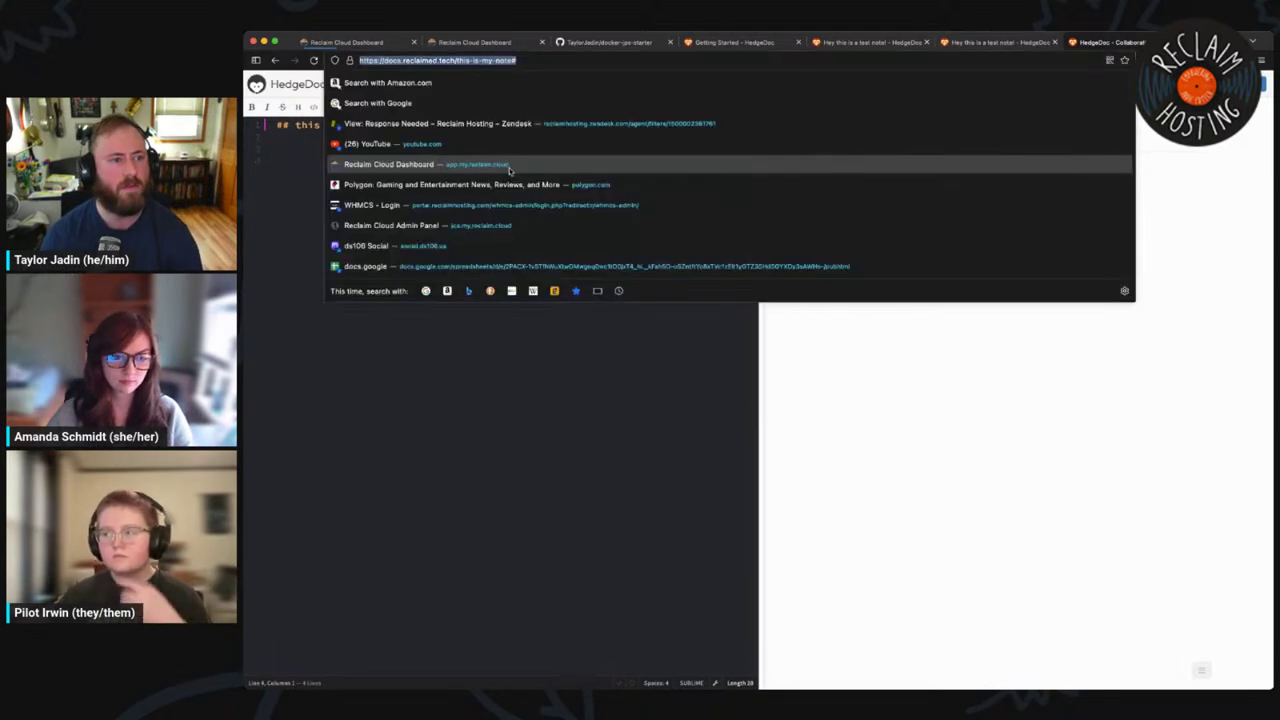
pyautogui.press('Escape')
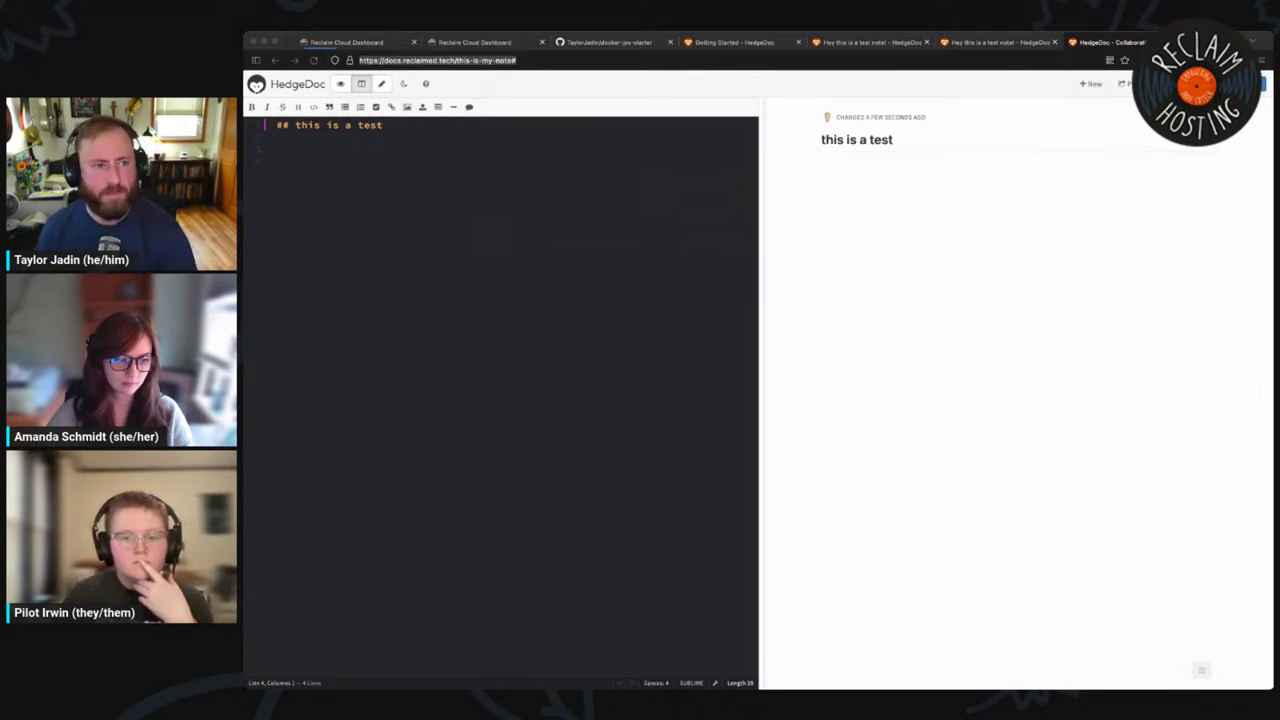
pyautogui.press('super+Tab')
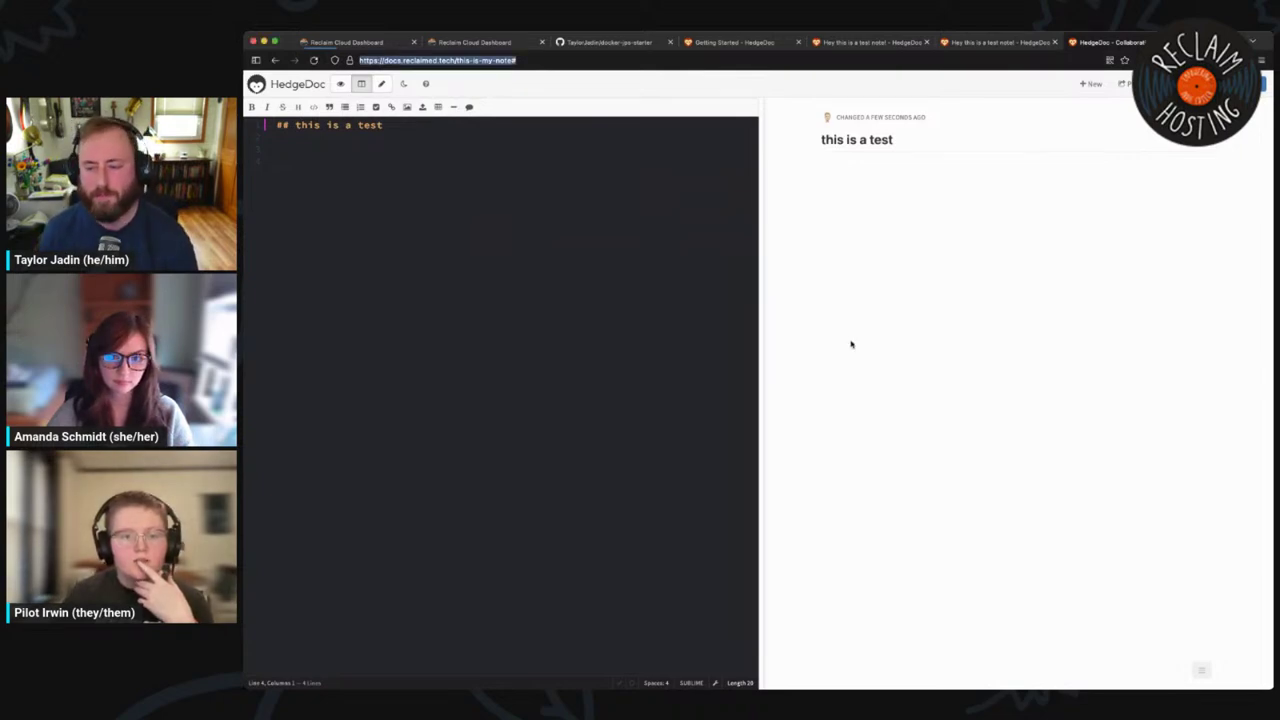
pyautogui.press('super+Tab')
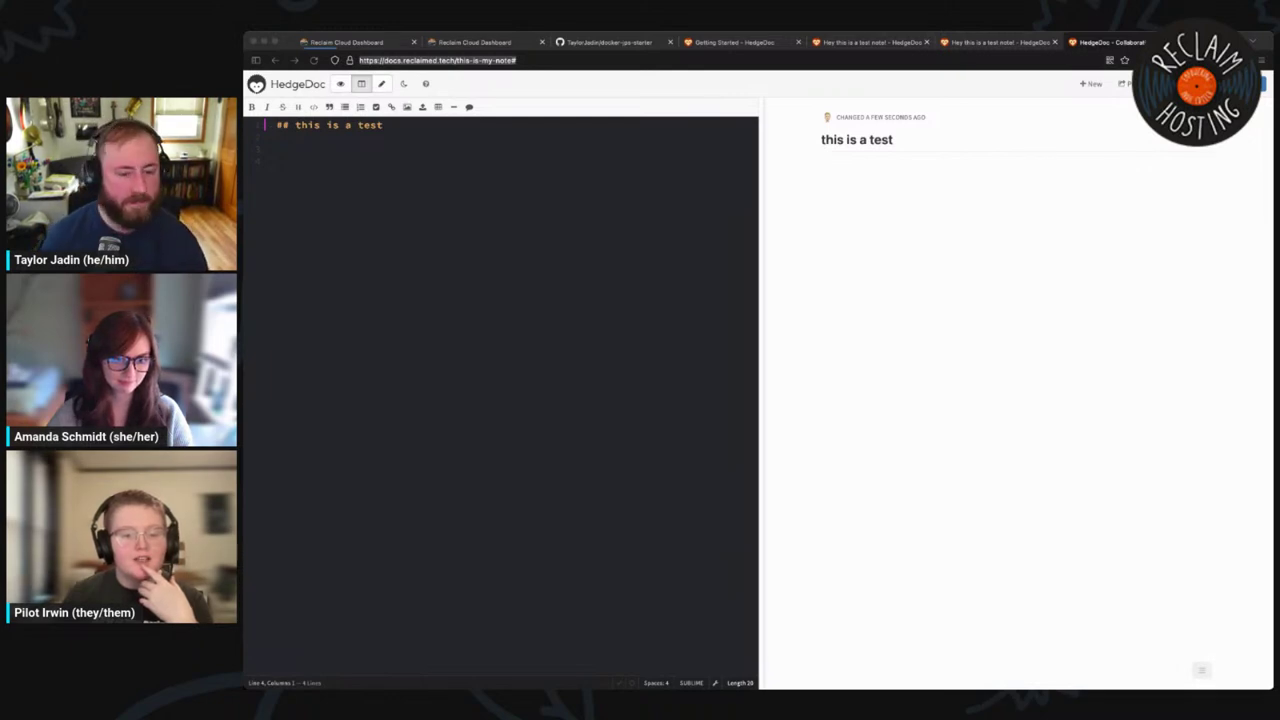
pyautogui.press('super+Tab')
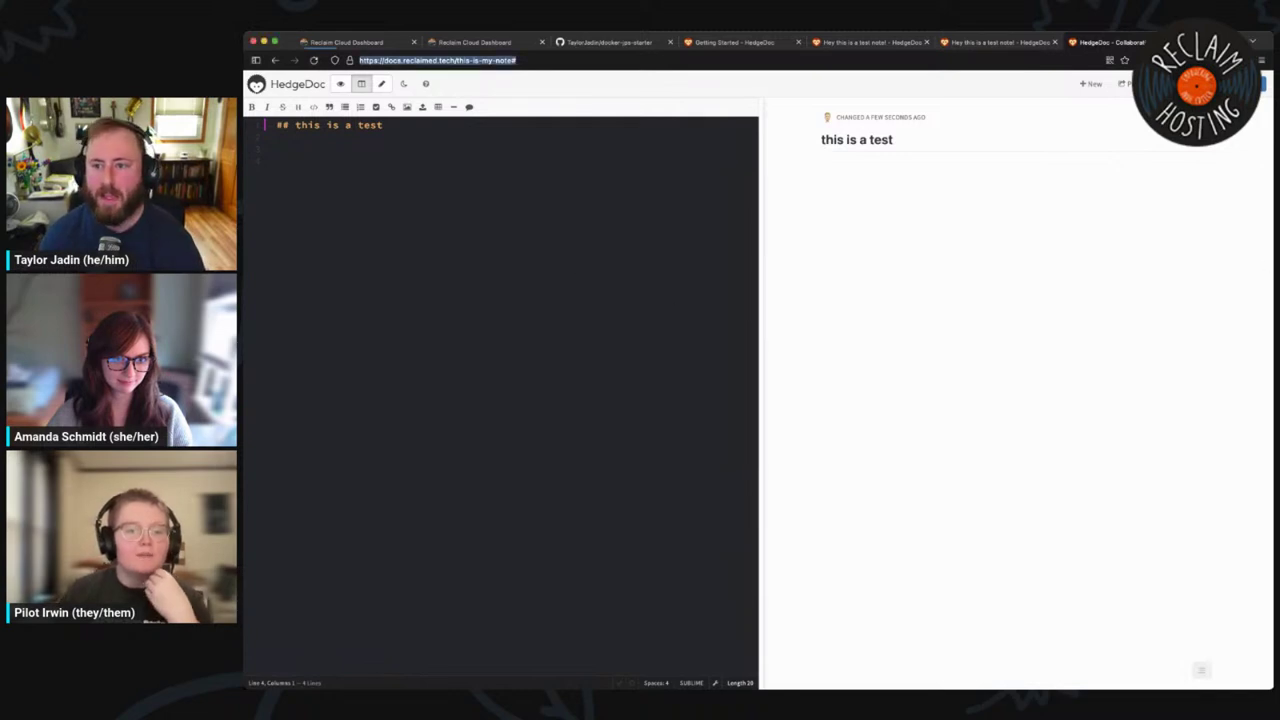
pyautogui.press('super+Tab')
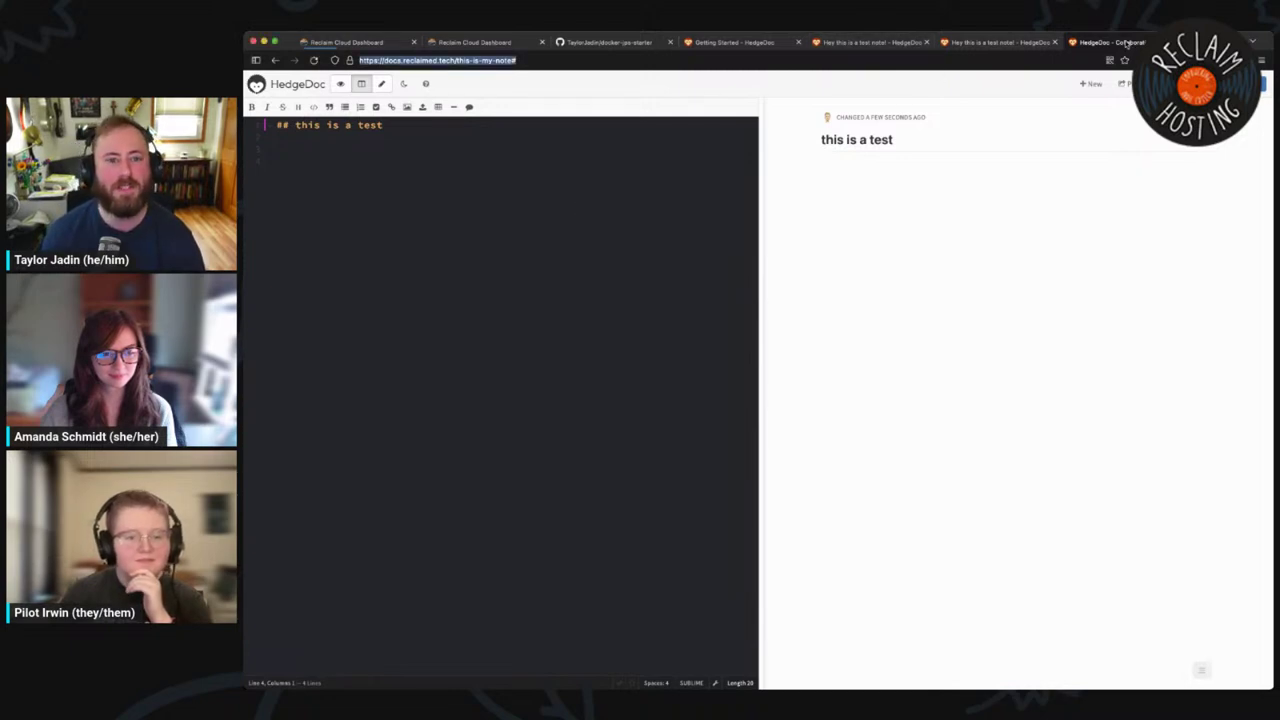
pyautogui.hotkey('ctrl', 'w')
pyautogui.hotkey('ctrl', 'w')
# Close the remaining HedgeDoc note tab and return to the Reclaim Cloud dashboard.
pyautogui.click(798, 42)
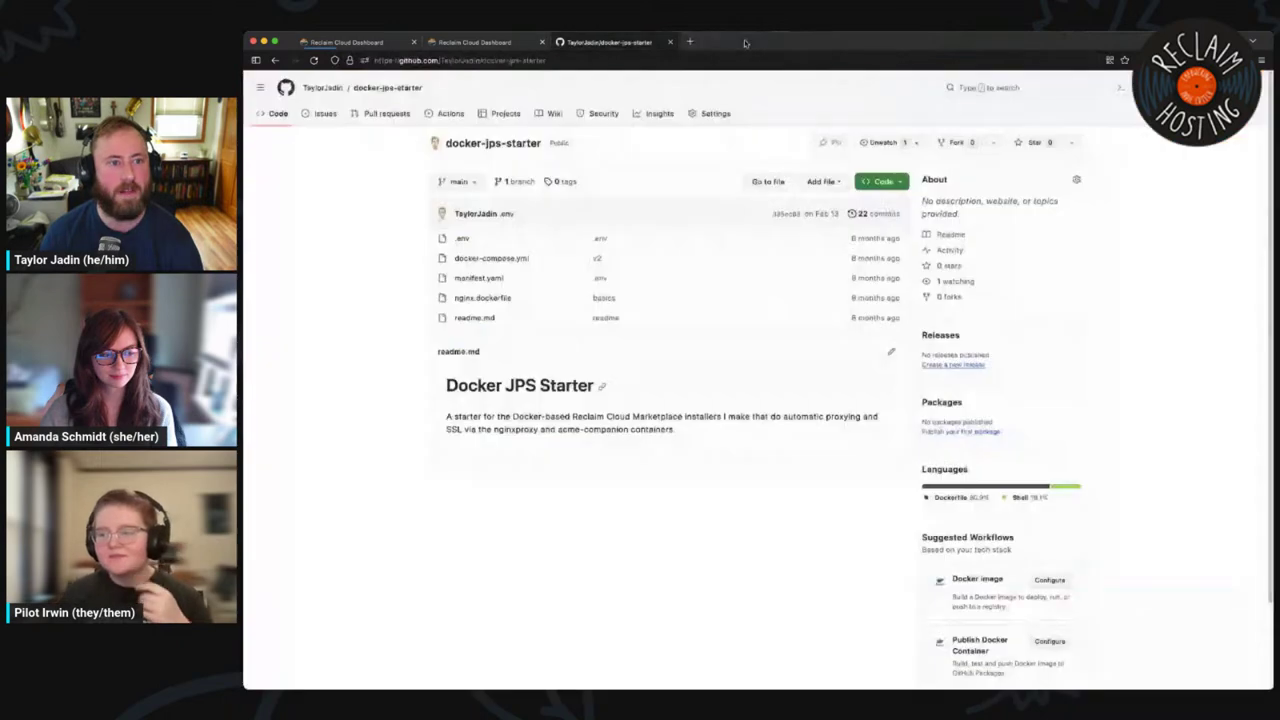
pyautogui.click(323, 42)
pyautogui.scroll(10, 425, 310)
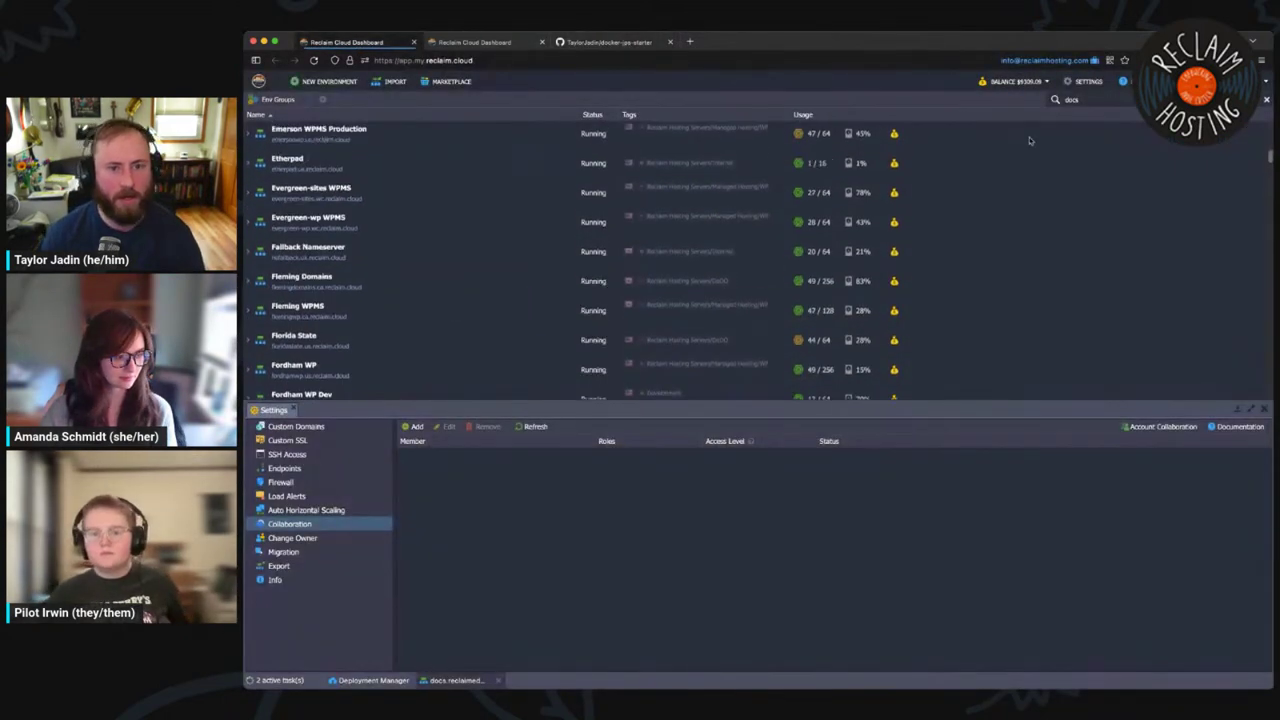
# Search the environment list for 'docs.recl' to reach the docs.reclaimed.tech environment.
pyautogui.click(1105, 99)
pyautogui.press('BackSpace')
pyautogui.press('BackSpace')
pyautogui.write('cs.recl')
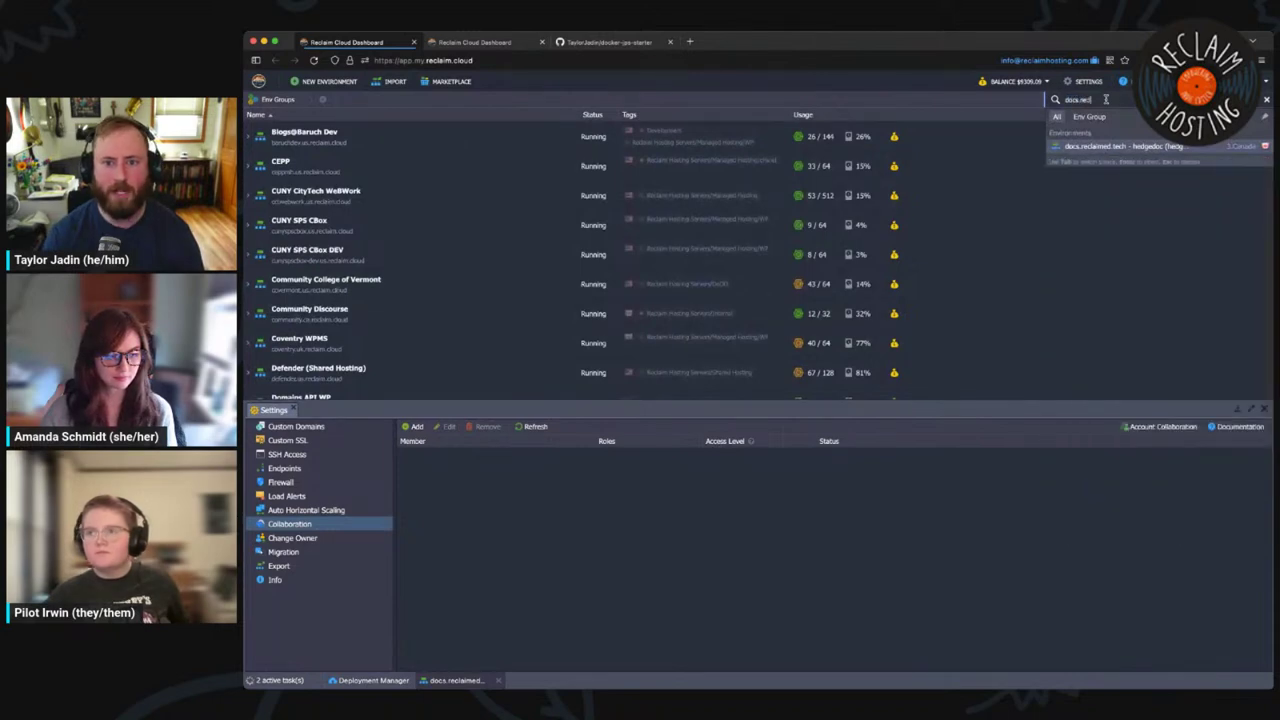
pyautogui.press('Return')
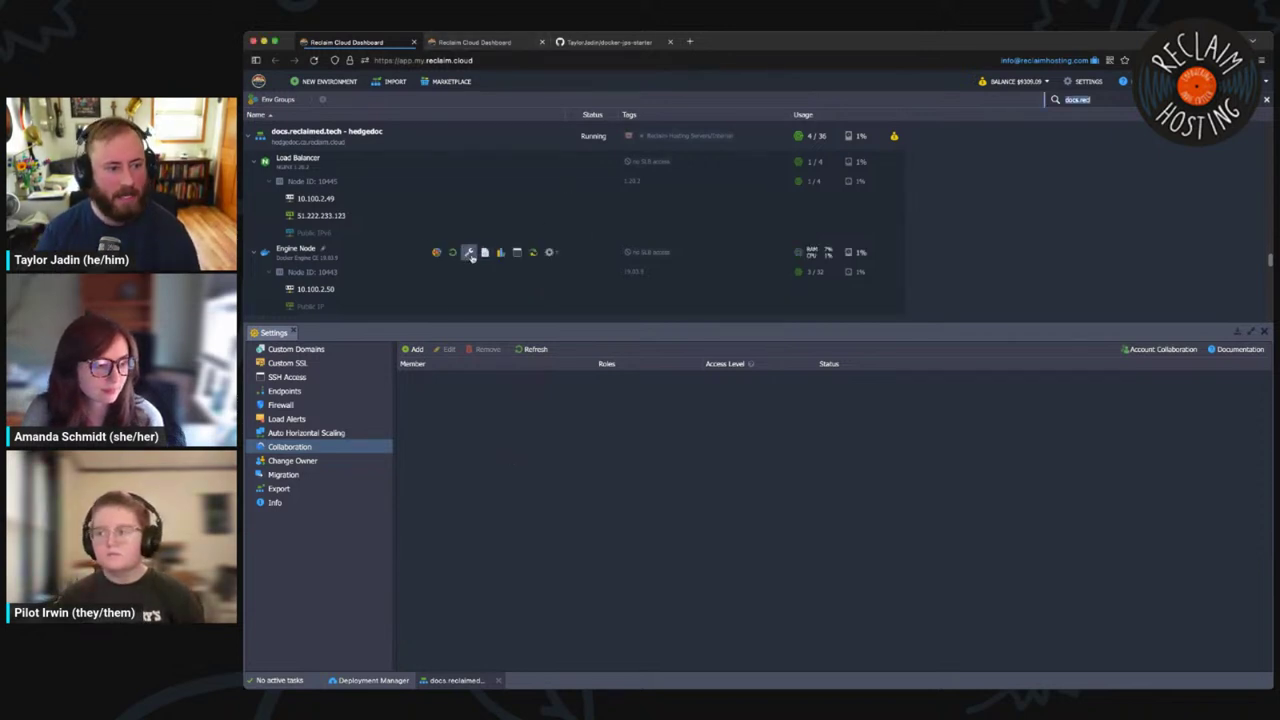
# Open docker-compose.yml from the hedgedoc folder in the Engine Node's configuration files.
pyautogui.click(485, 253)
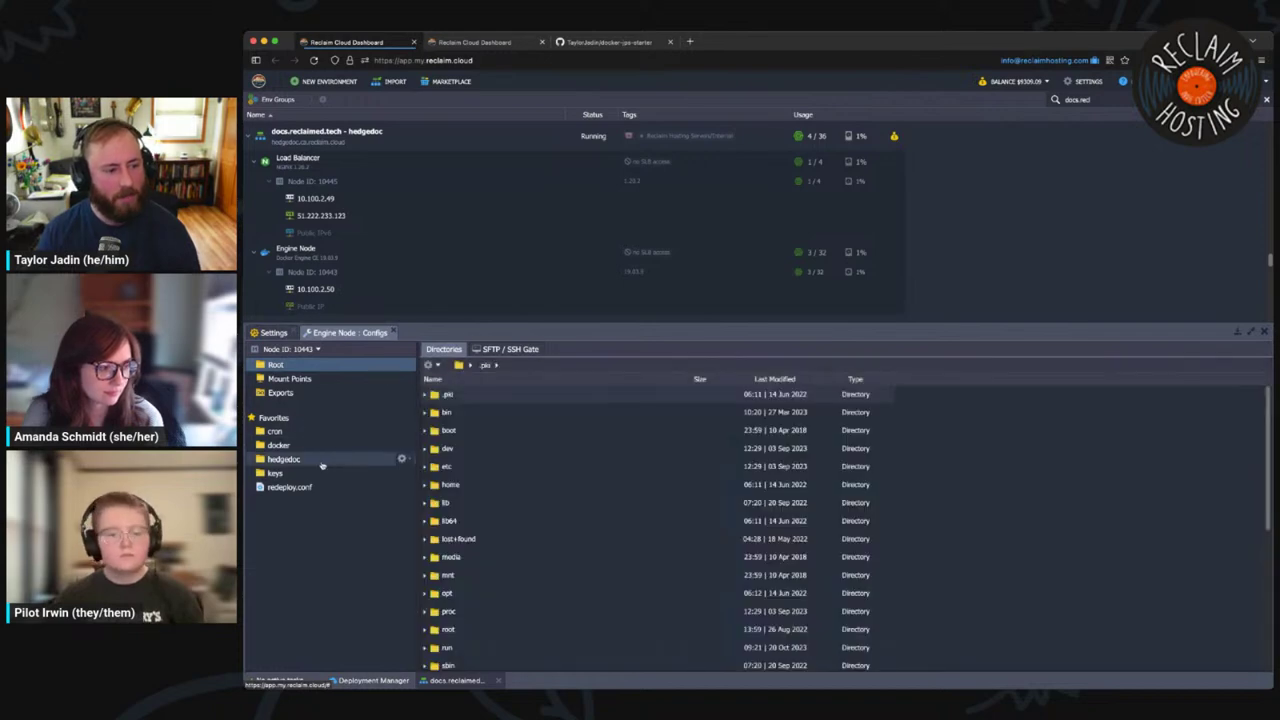
pyautogui.click(320, 458)
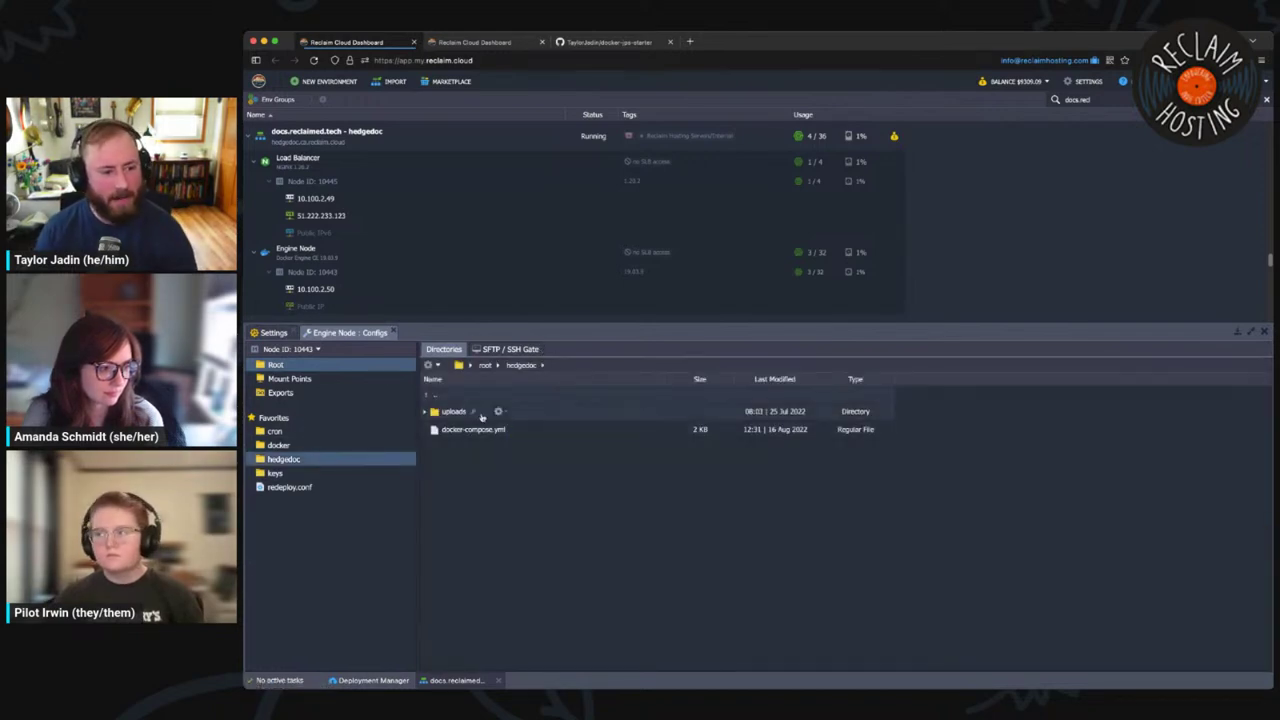
pyautogui.click(425, 413)
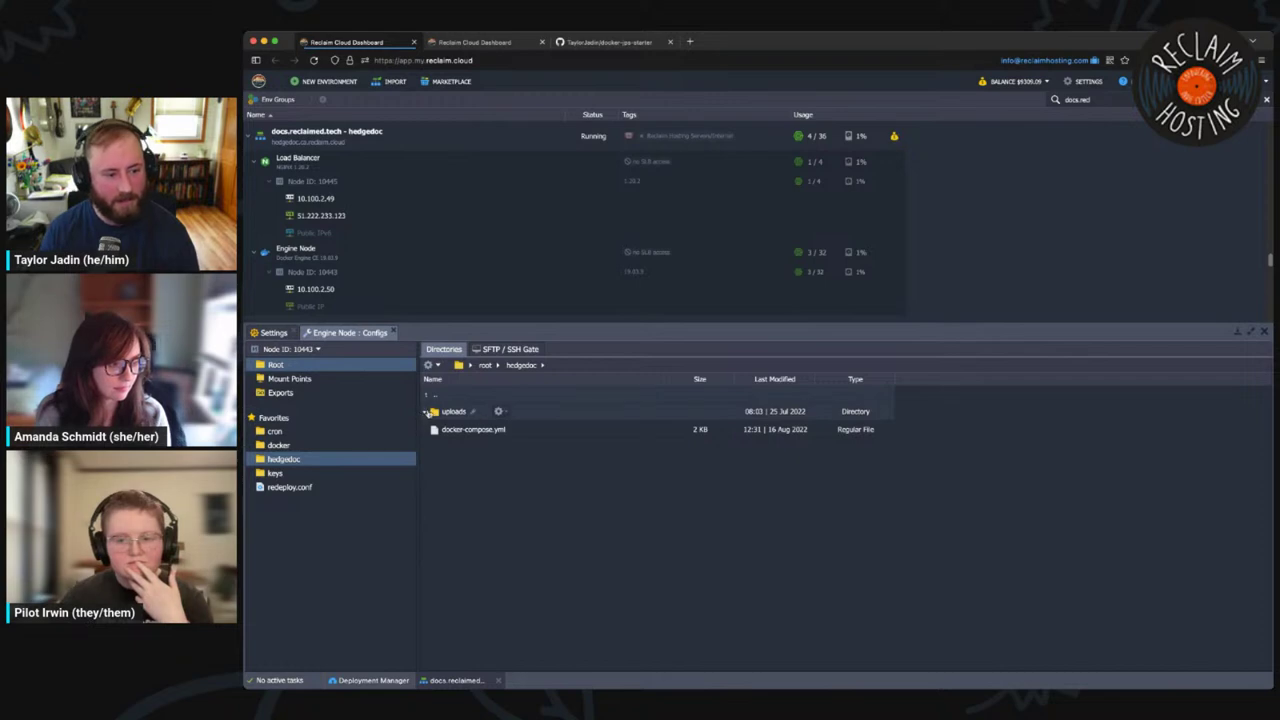
pyautogui.doubleClick(571, 429)
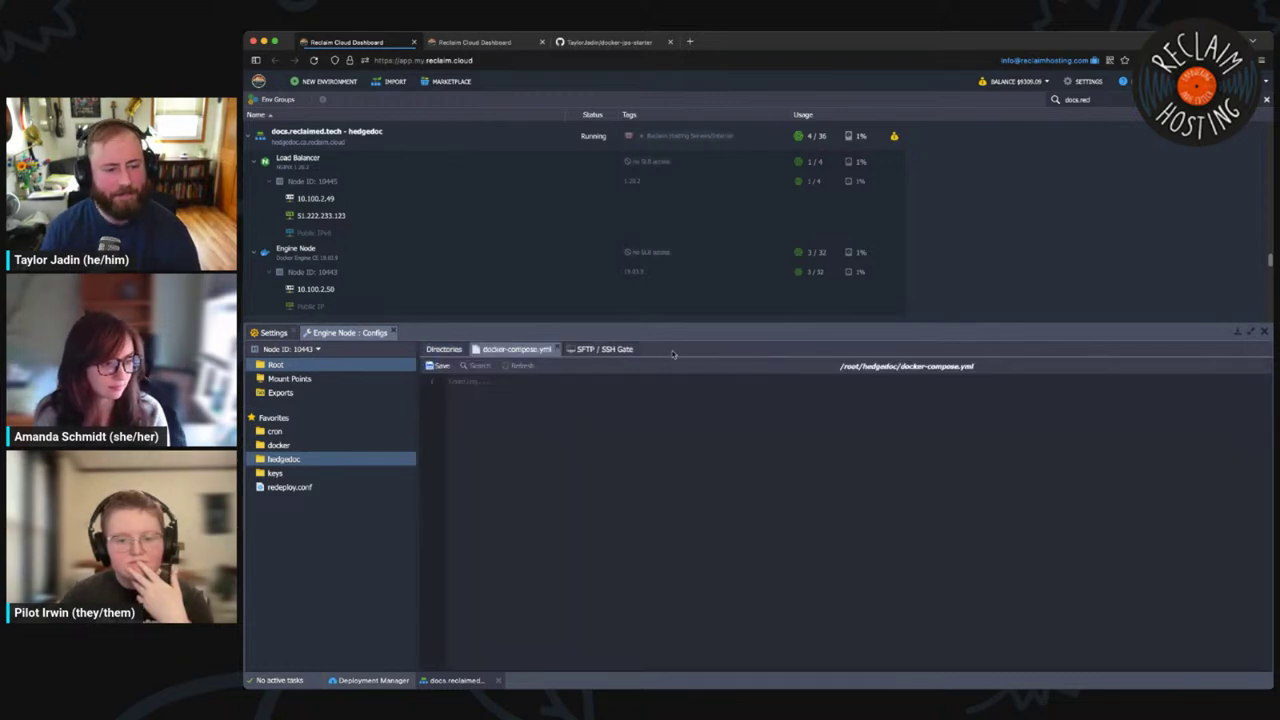
# Scroll through docker-compose.yml and highlight the HedgeDoc environment settings down to CMD_EMAIL.
pyautogui.scroll(-2, 617, 450)
pyautogui.scroll(2, 617, 450)
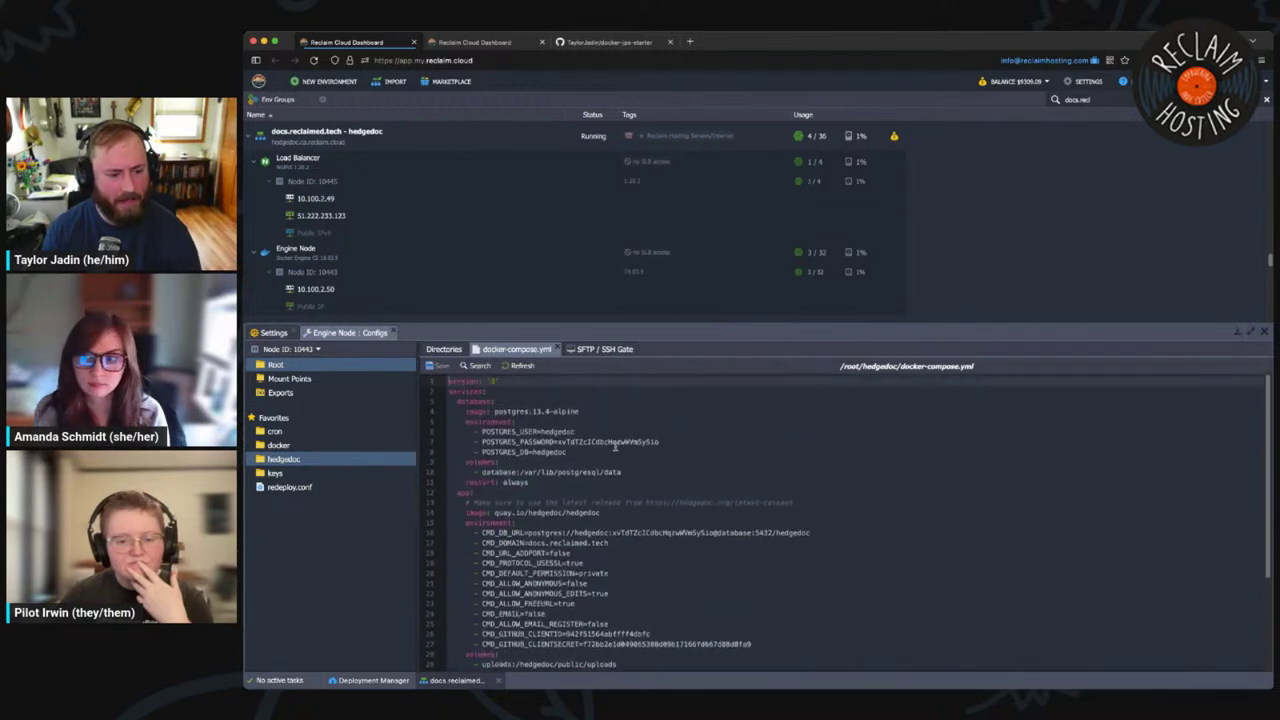
pyautogui.scroll(-3, 767, 528)
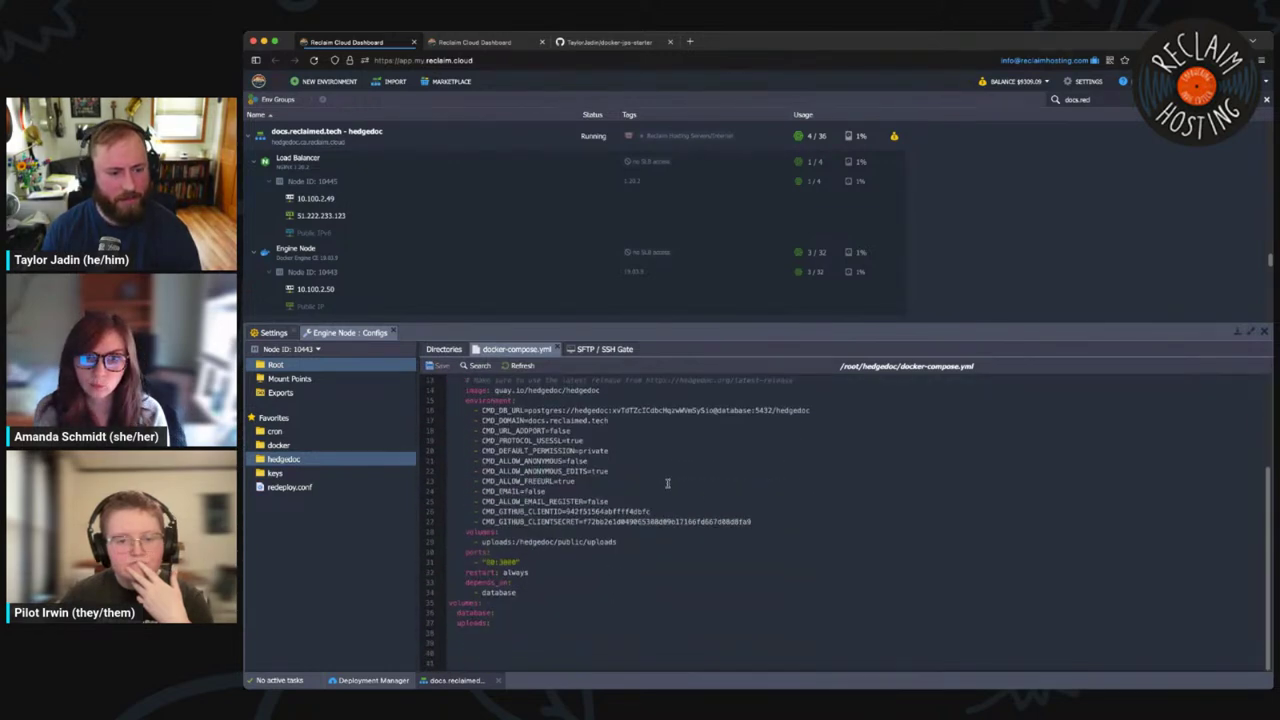
pyautogui.scroll(3, 665, 480)
pyautogui.scroll(-2, 629, 481)
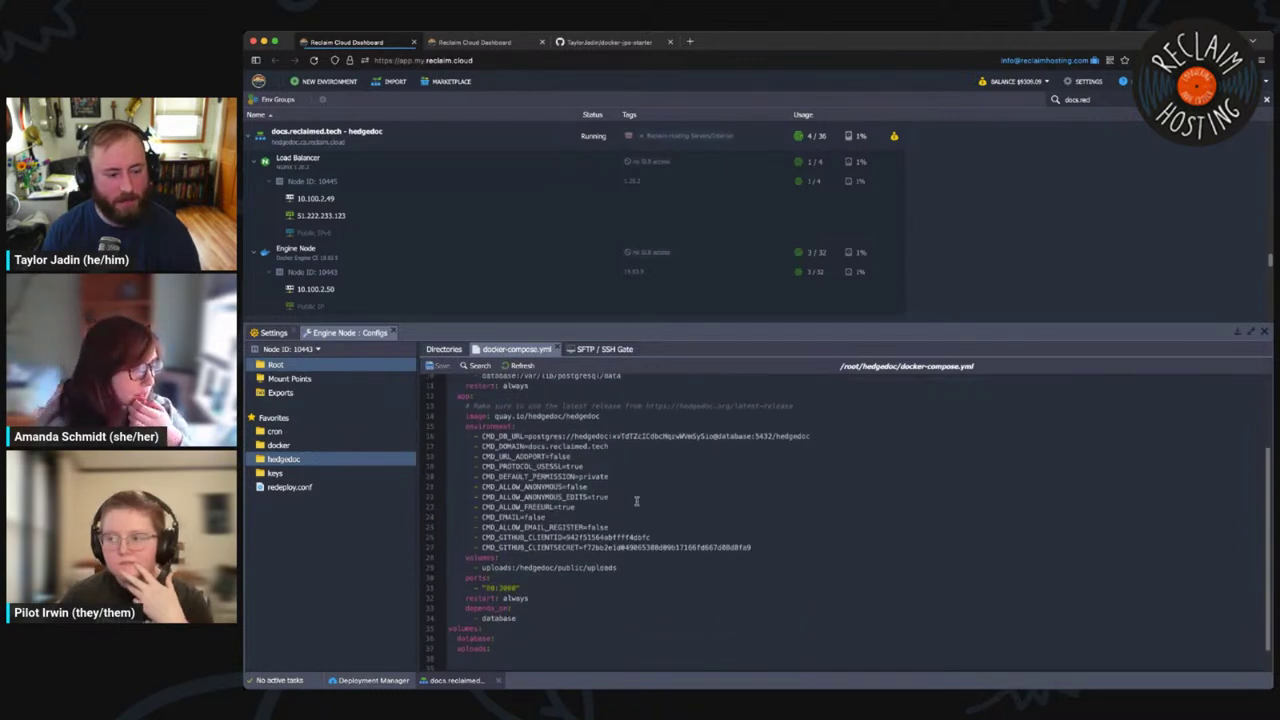
pyautogui.scroll(-1, 628, 502)
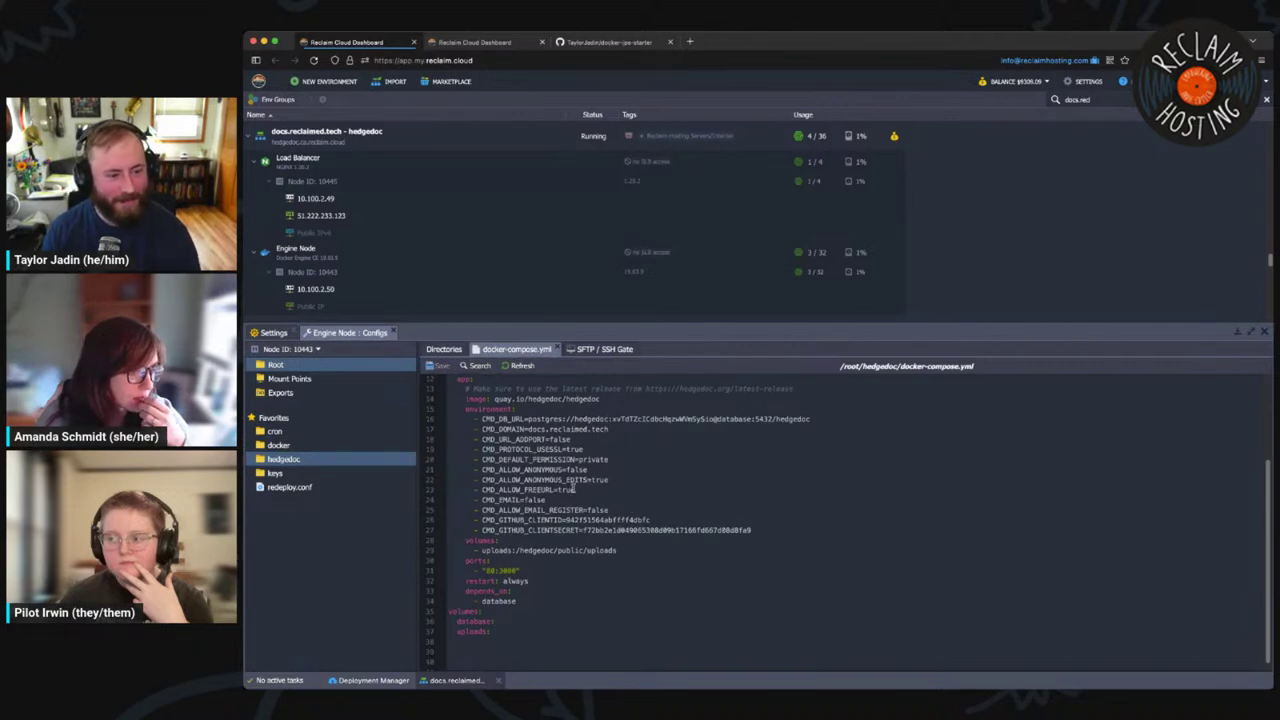
pyautogui.moveTo(496, 424); pyautogui.dragTo(598, 500)
pyautogui.click(598, 500)
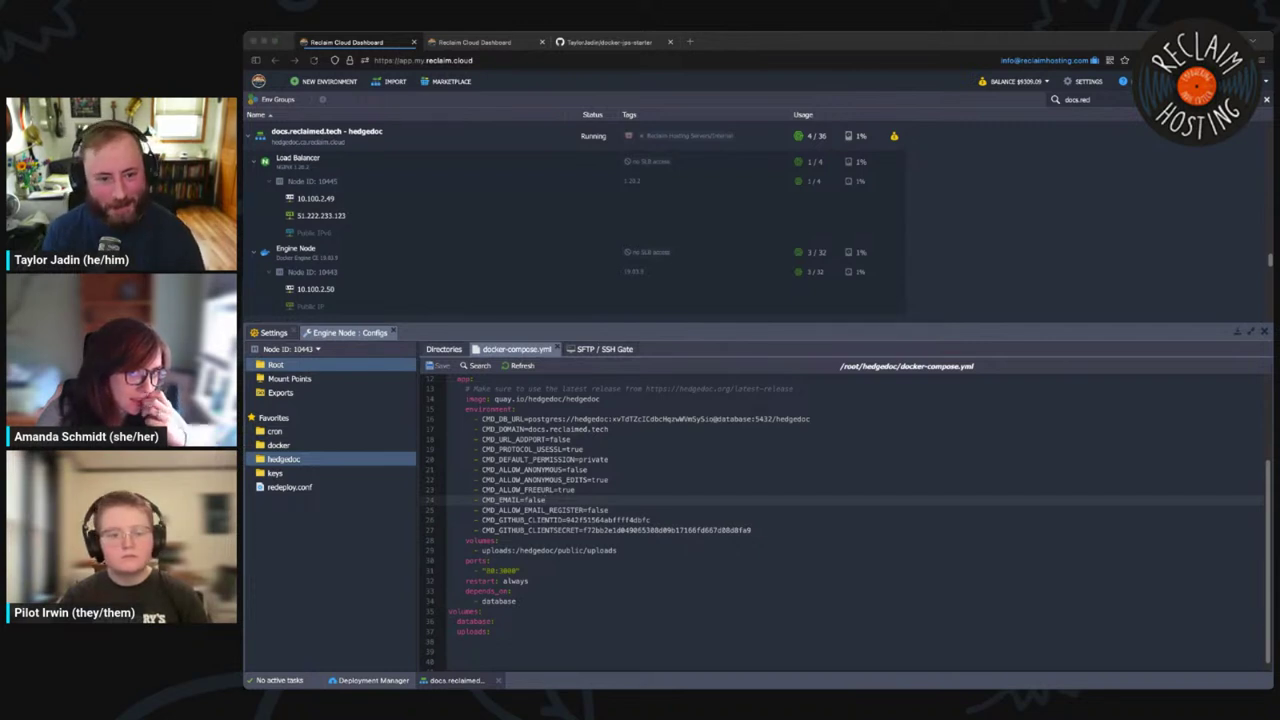
# Refocus the browser on the compose file and select its entire contents.
pyautogui.click(542, 399)
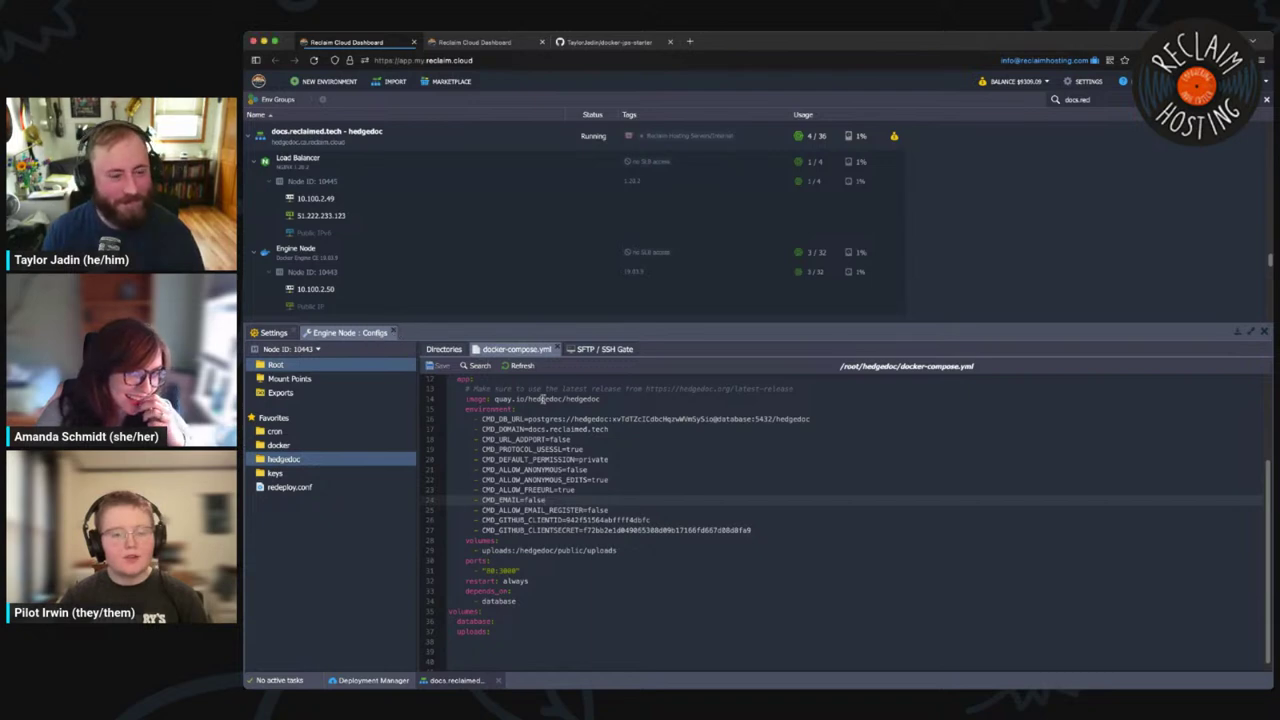
pyautogui.press('super+Tab')
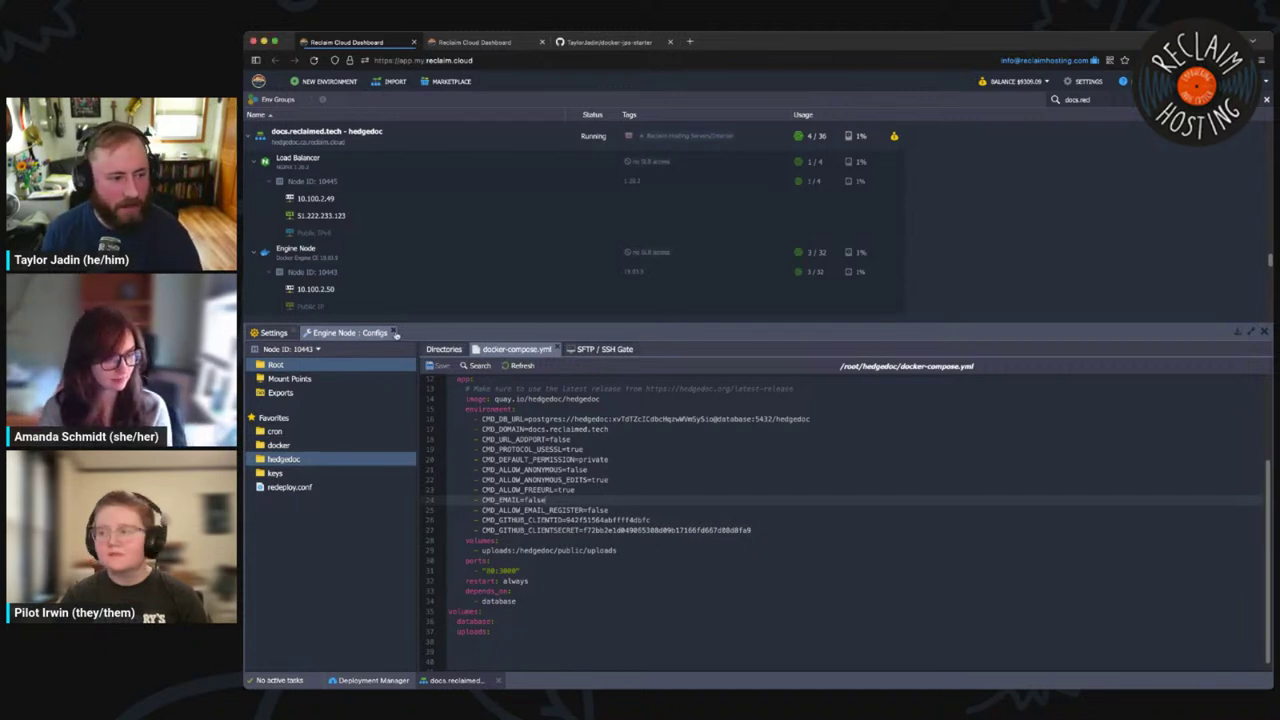
pyautogui.click(348, 147)
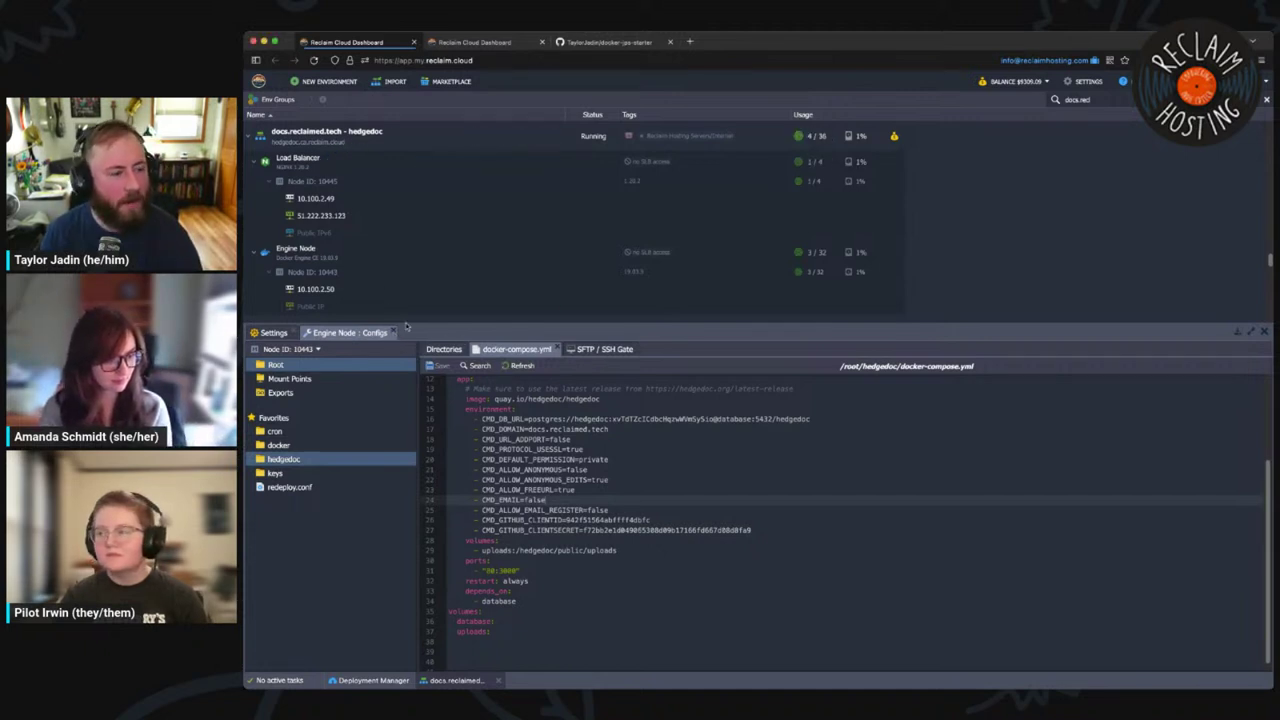
pyautogui.click(577, 470)
pyautogui.press('super+a')
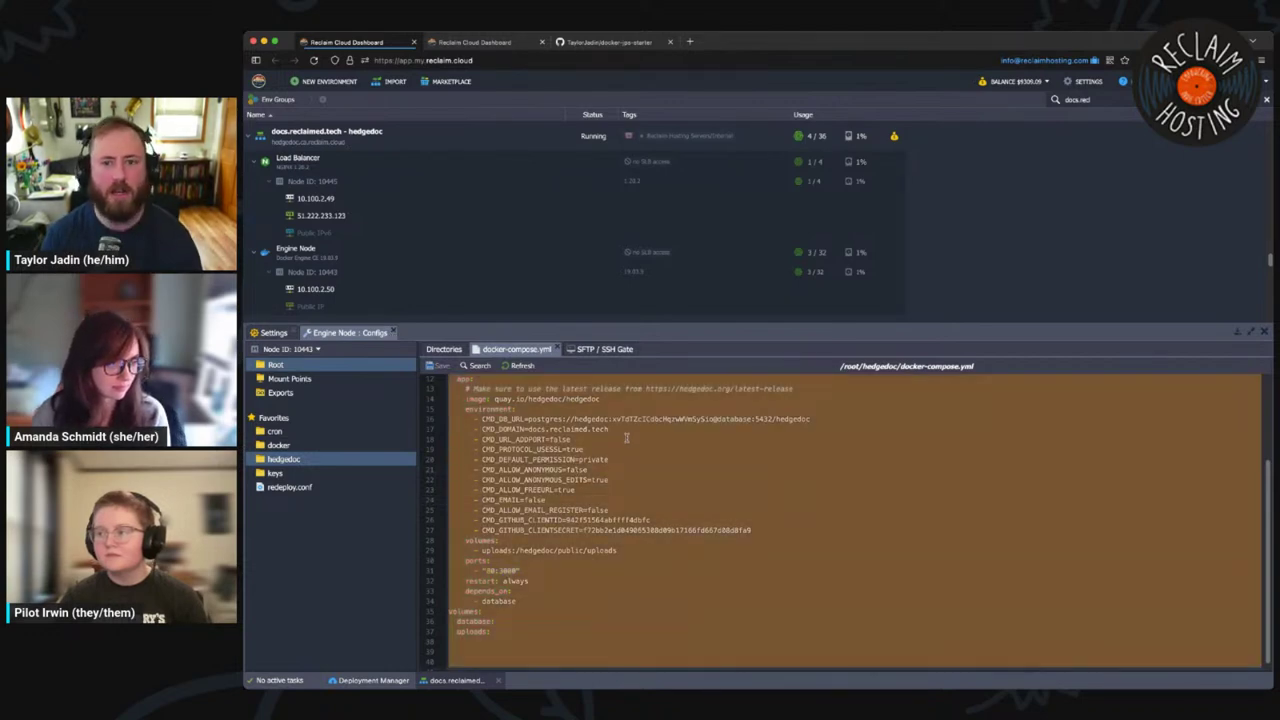
# Switch from the browser to another application, leaving the compose file view.
pyautogui.press('super+Tab')
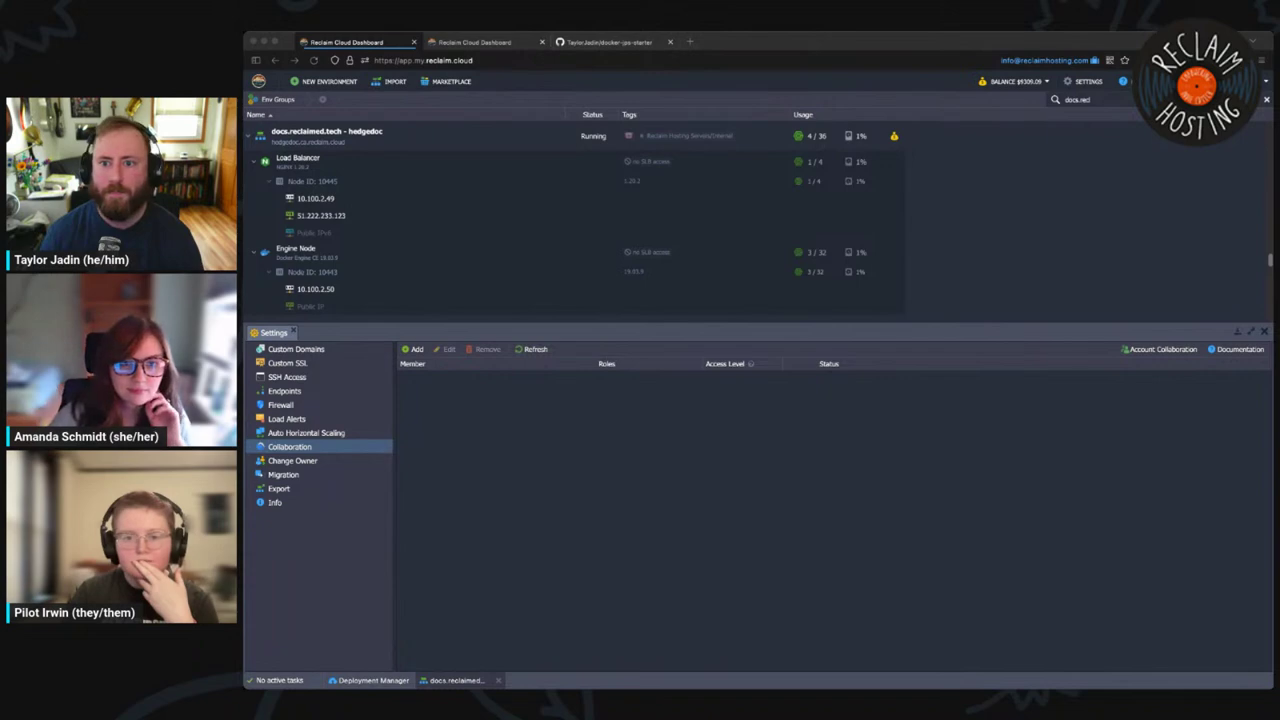
pyautogui.click(715, 56)
pyautogui.hotkey('ctrl', 't')
pyautogui.write('github.com/')
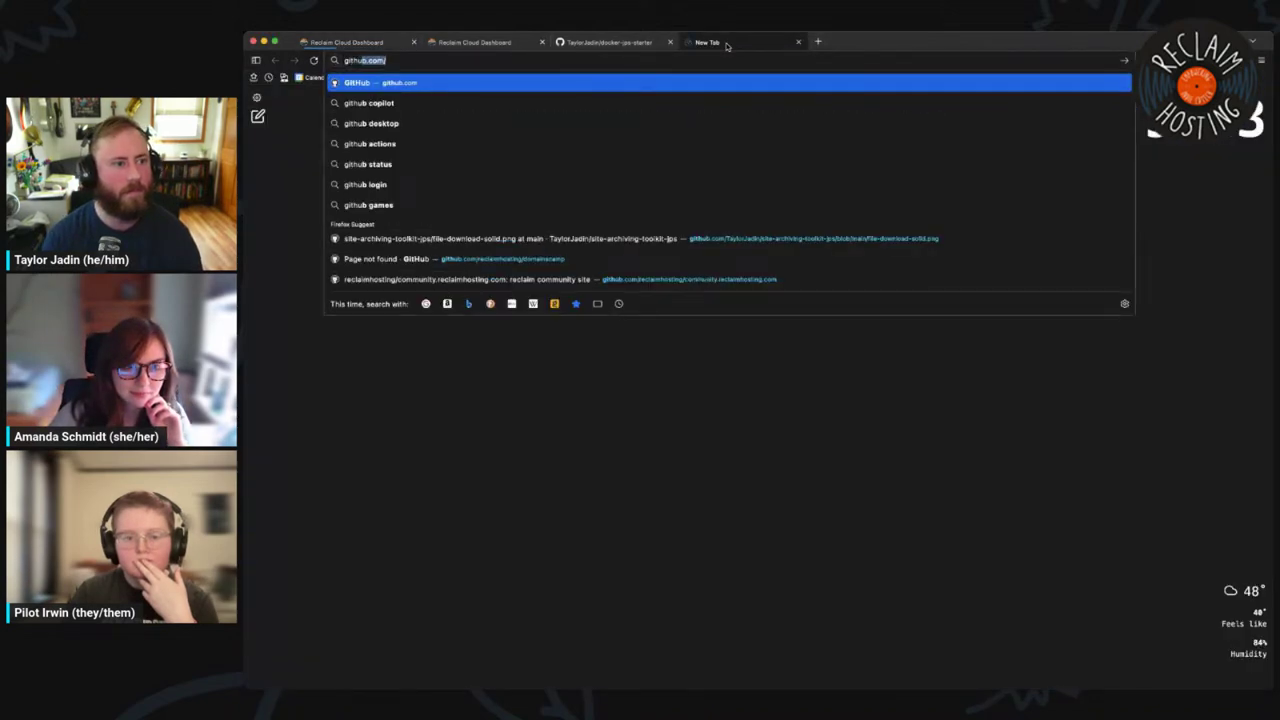
pyautogui.hotkey('ctrl', 'w')
pyautogui.press('super+Tab')
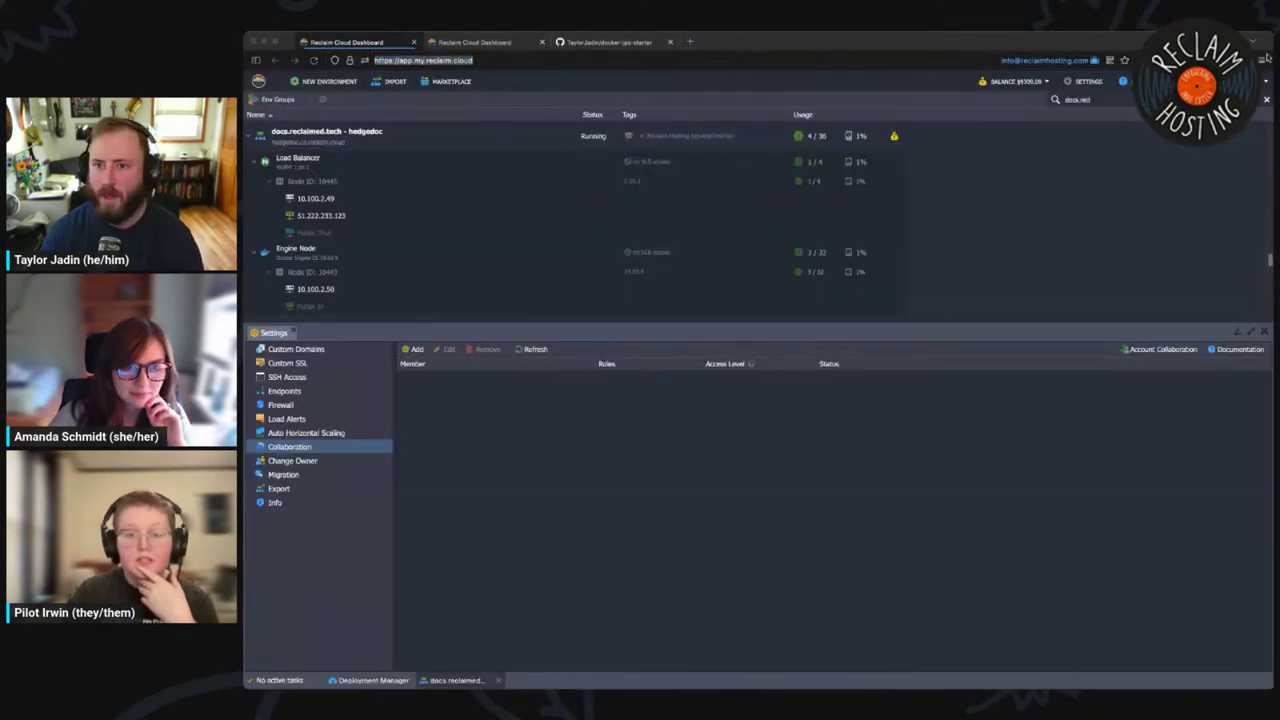
pyautogui.click(1077, 39)
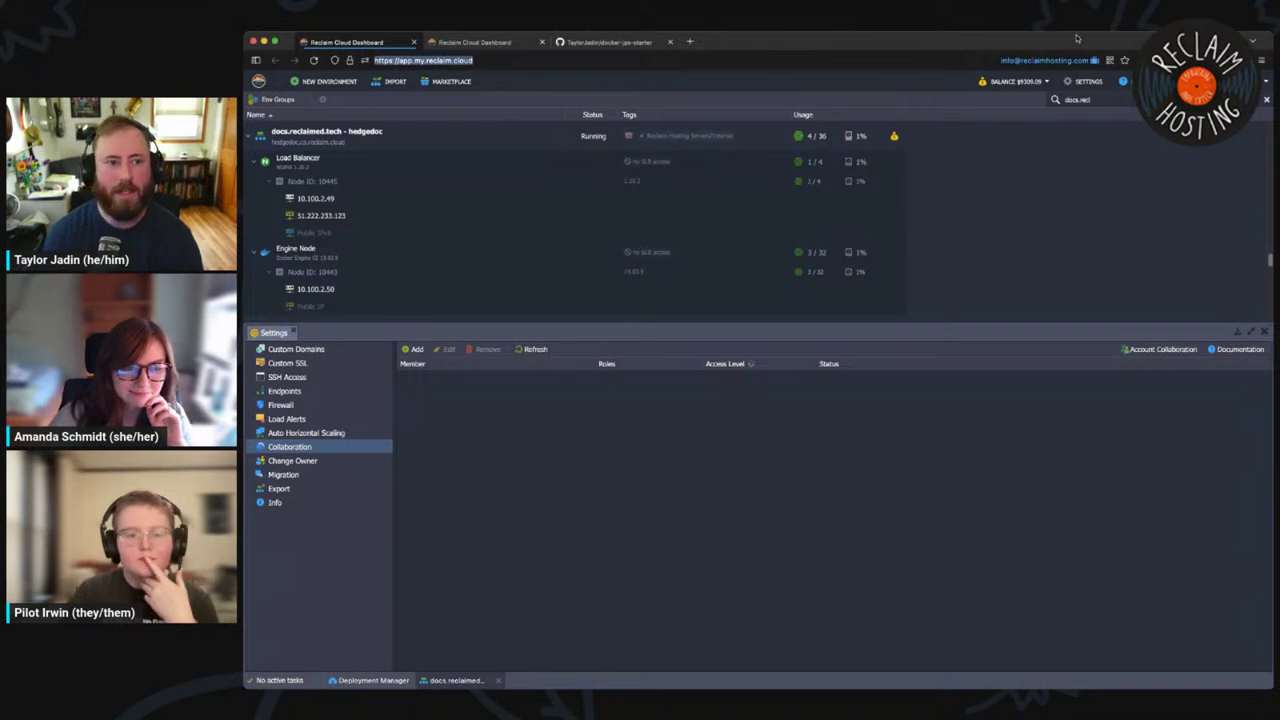
pyautogui.press('super+Tab')
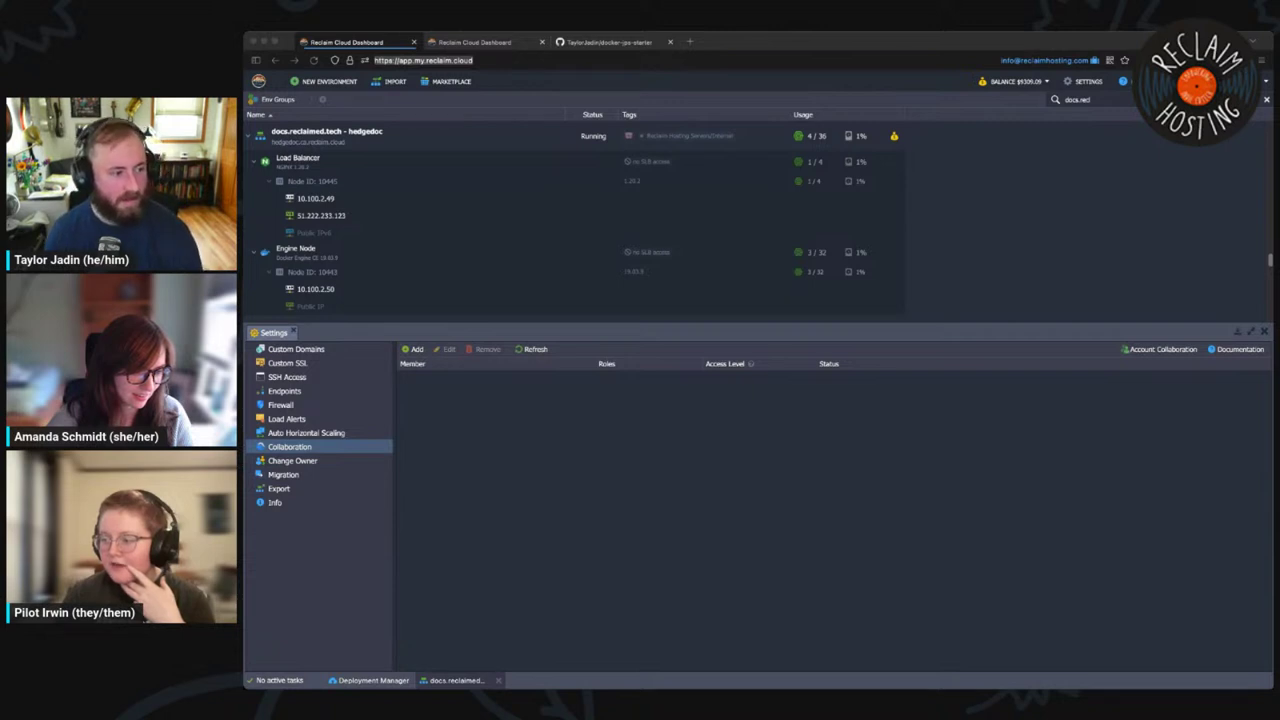
pyautogui.press('super+Tab')
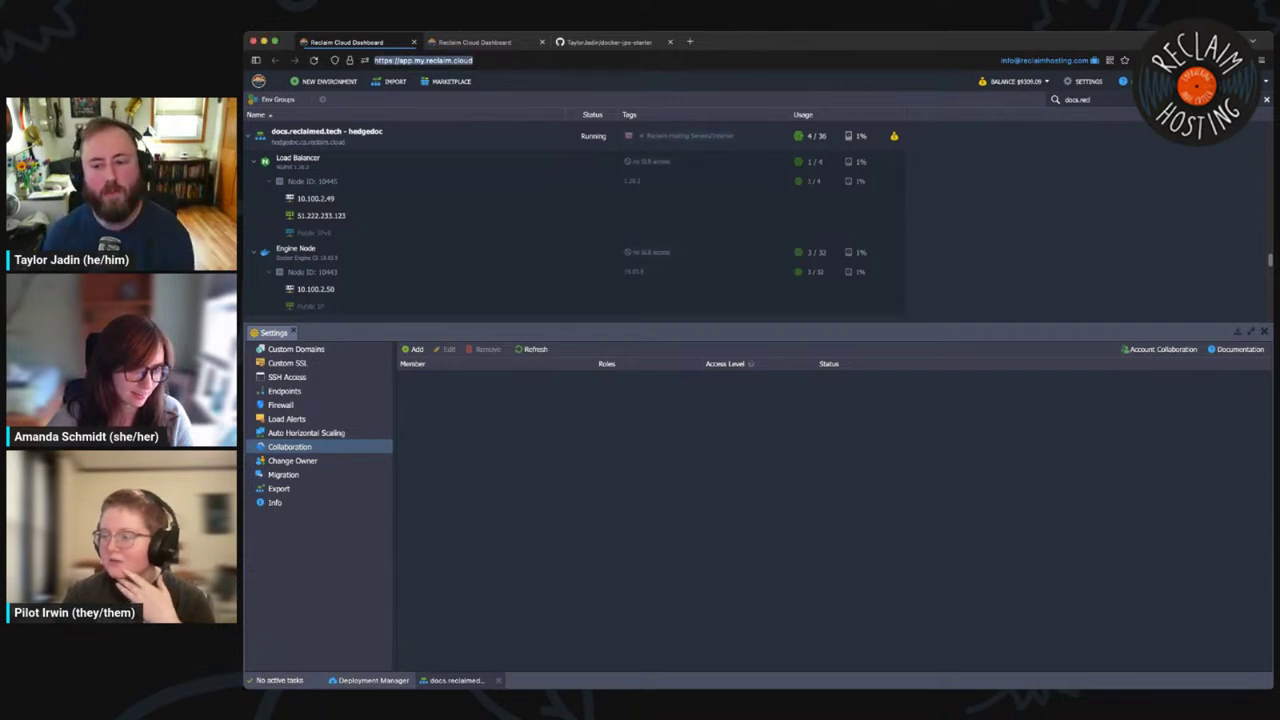
pyautogui.press('super+Tab')
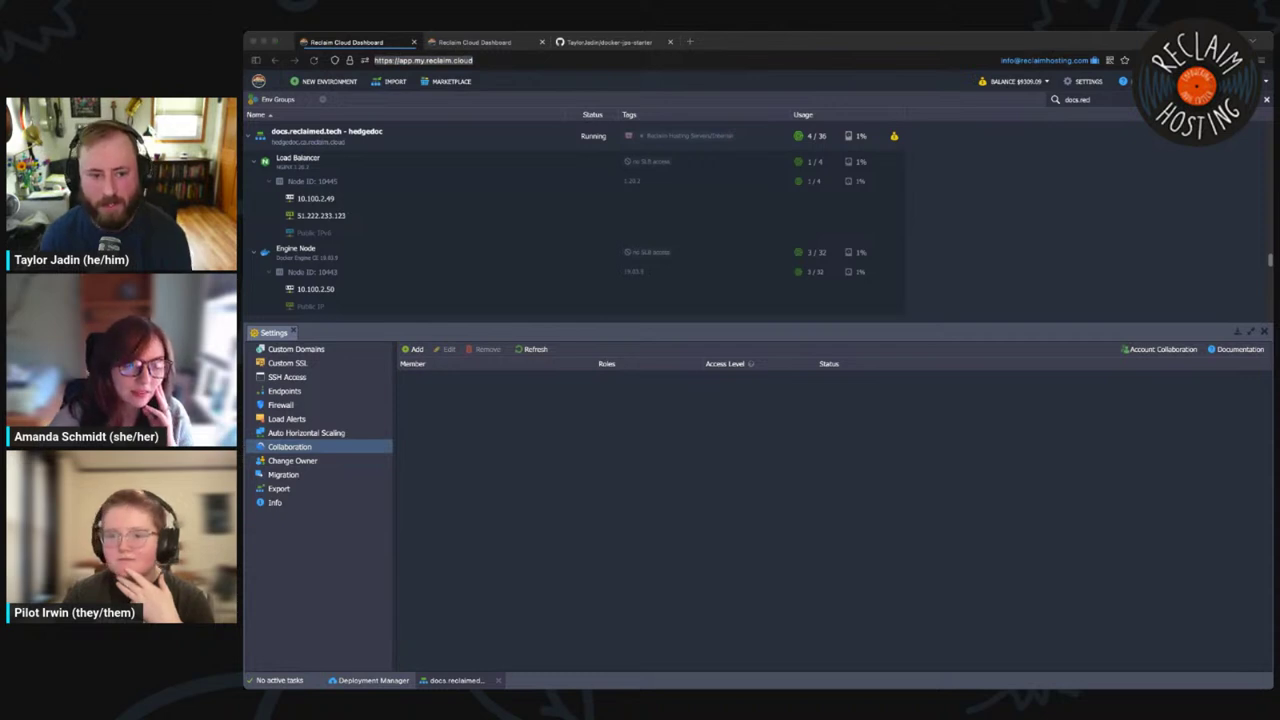
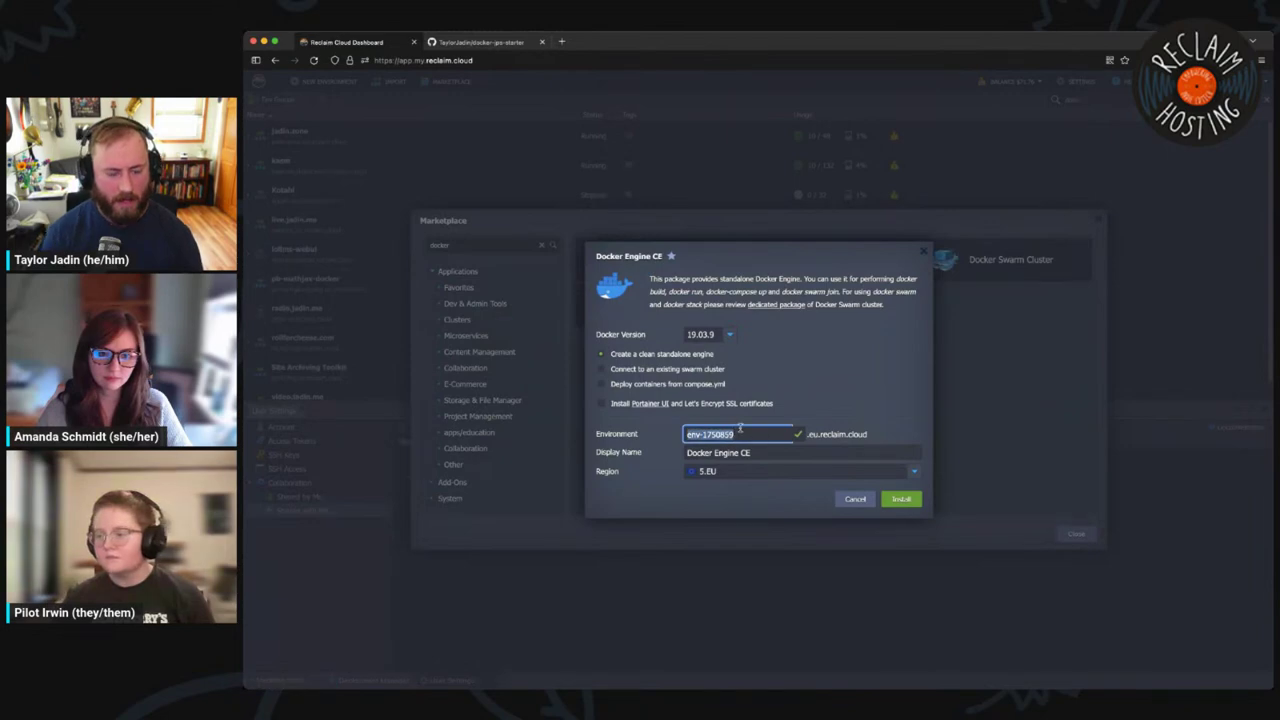
# Fill in the first Docker Engine install form as hedgedoc installer in 5.EU, then cancel it.
pyautogui.write('hedgedoc-installer')
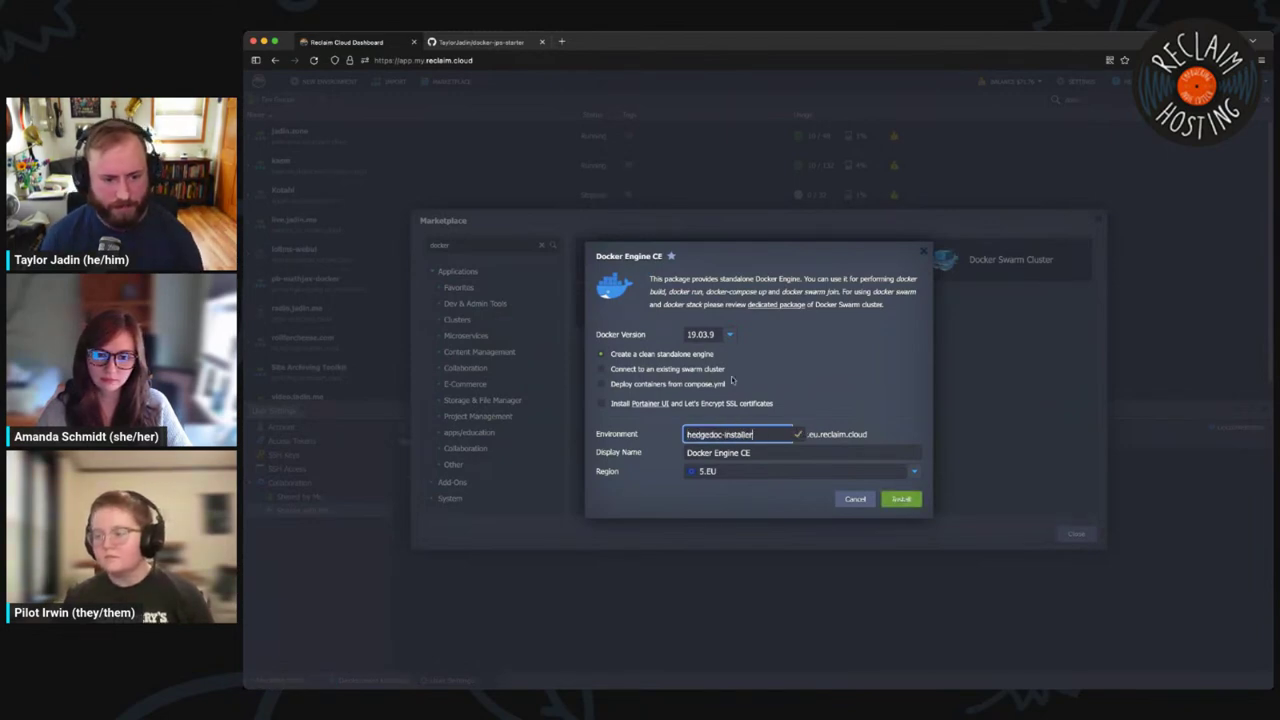
pyautogui.click(740, 470)
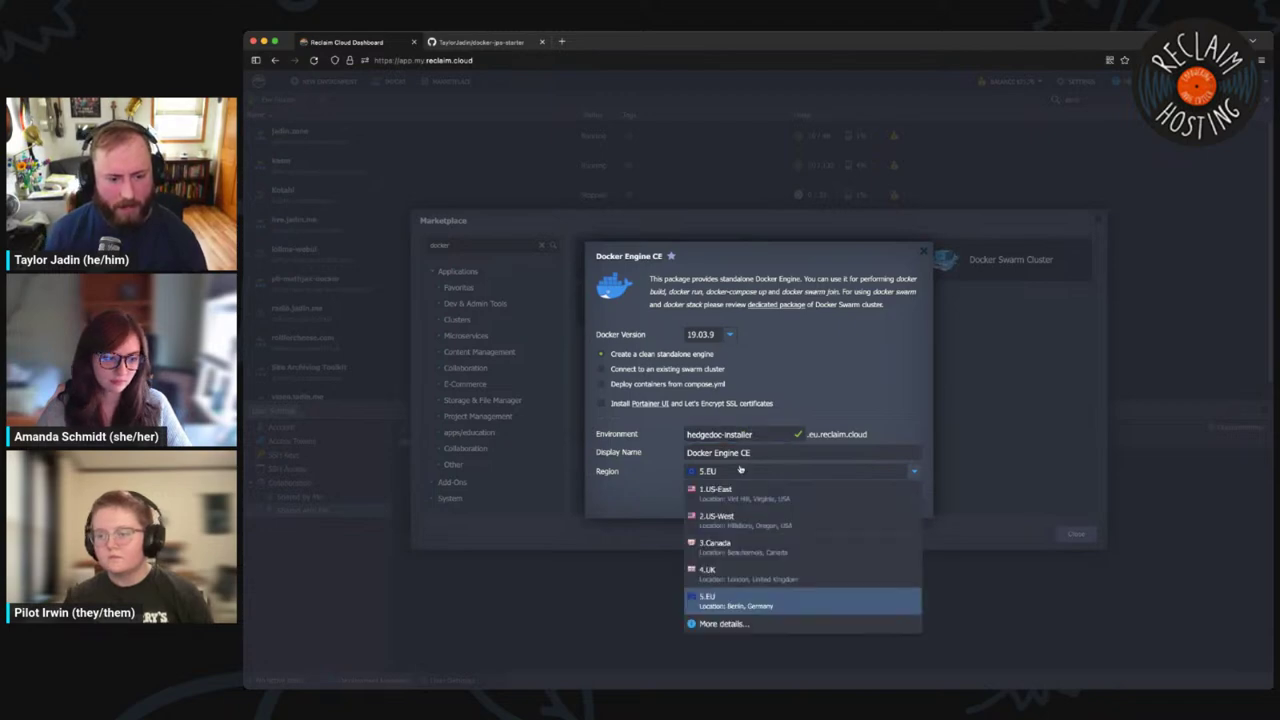
pyautogui.click(740, 470)
pyautogui.click(748, 452)
pyautogui.write('hedgedoc installer')
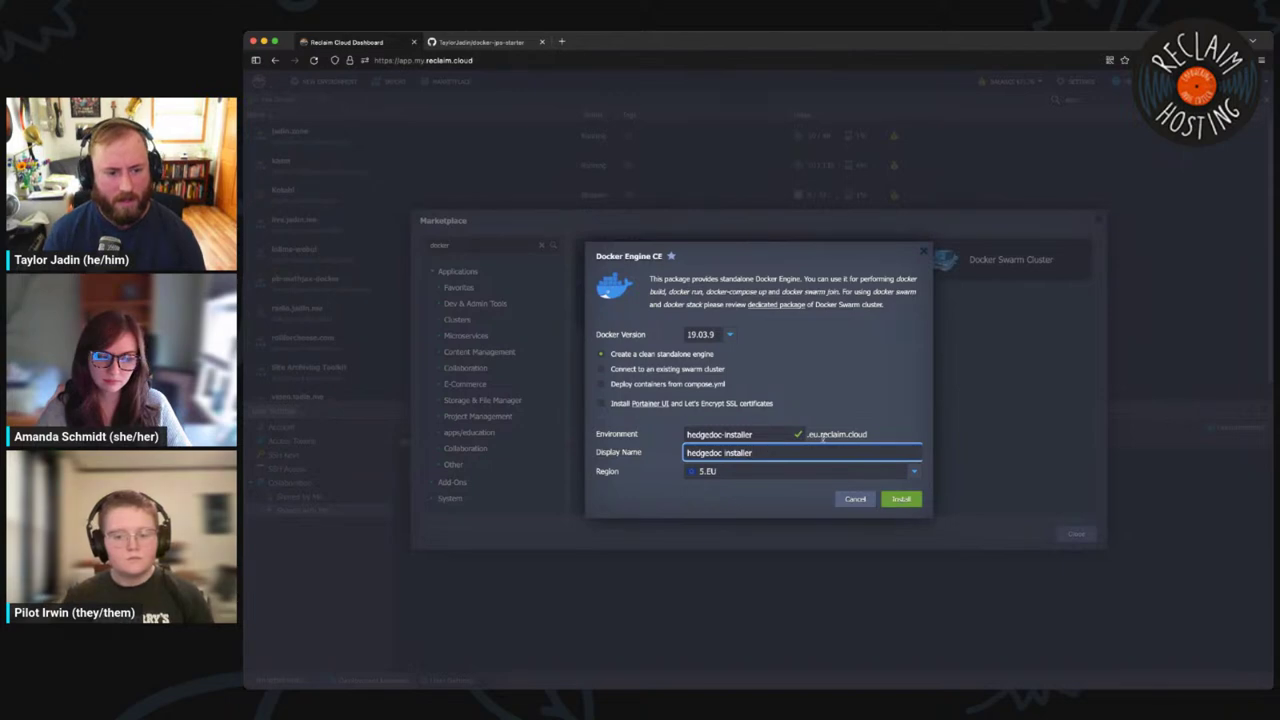
pyautogui.click(862, 497)
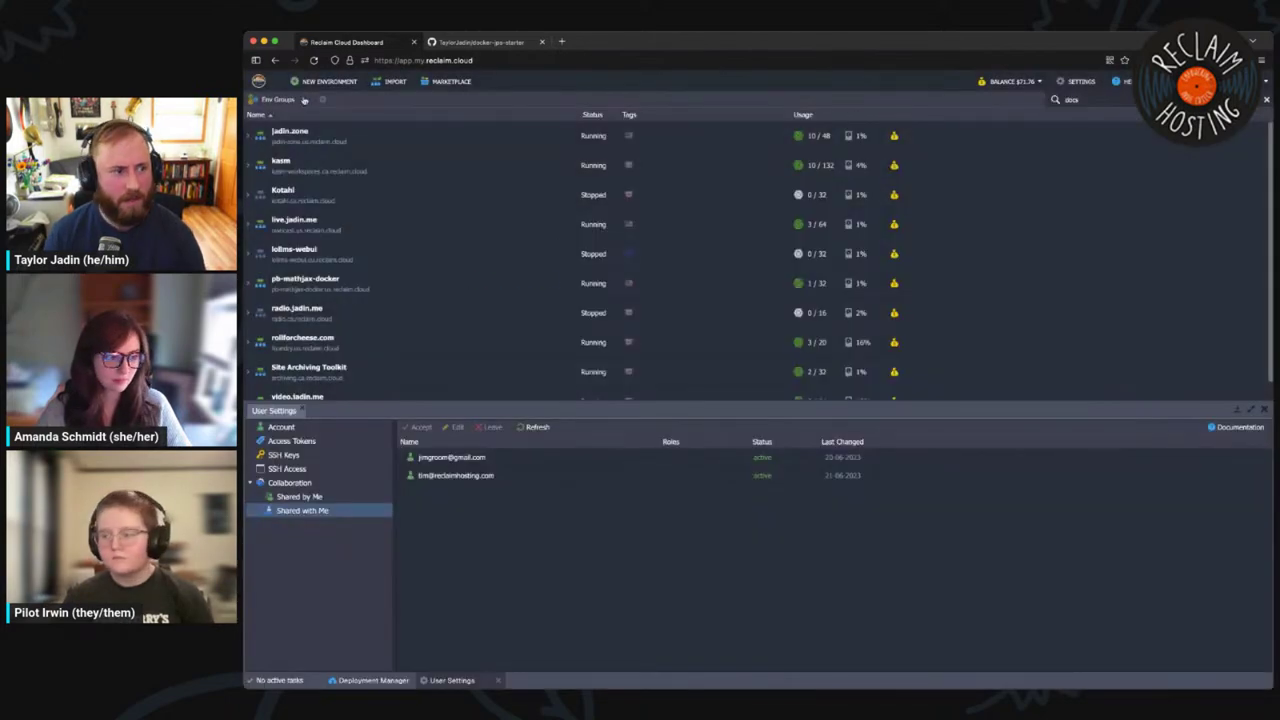
# Create a new environment group named 'hedgedoc'.
pyautogui.click(324, 100)
pyautogui.write('hedgedoc')
pyautogui.press('Return')
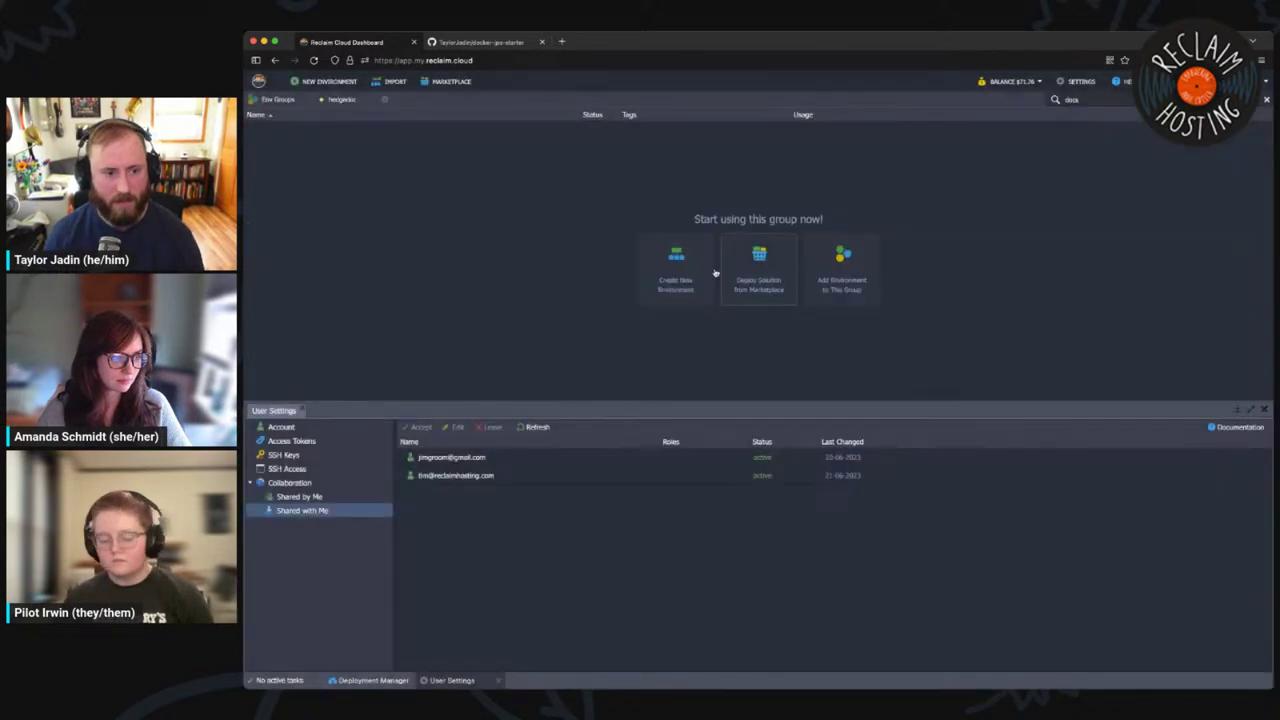
# Search the Marketplace for docker and choose Docker Engine CE.
pyautogui.click(449, 82)
pyautogui.click(512, 245)
pyautogui.write('docker')
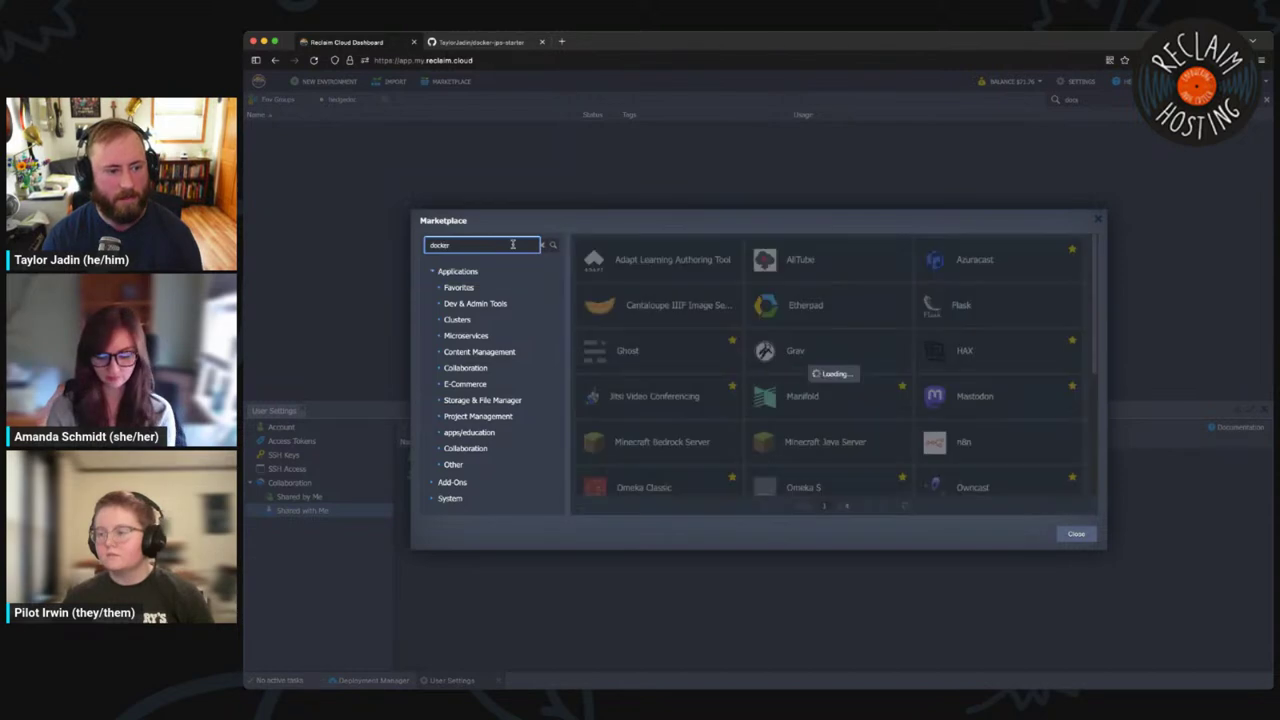
pyautogui.moveTo(835, 290)
pyautogui.click(832, 313)
# Set both environment and display name to hedgedoc-installer and start the installation.
pyautogui.tripleClick(754, 430)
pyautogui.write('hedgedoc-installer')
pyautogui.press('super+a')
pyautogui.press('super+c')
pyautogui.press('Tab')
pyautogui.press('super+v')
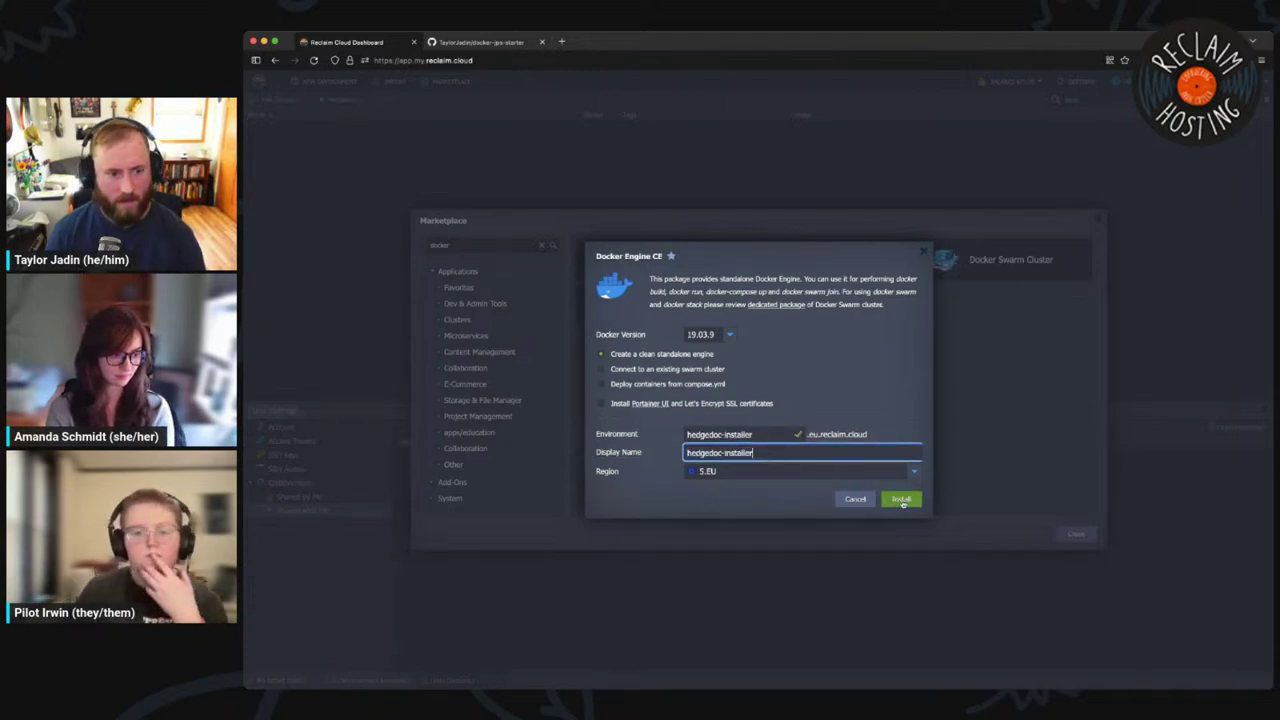
pyautogui.click(902, 500)
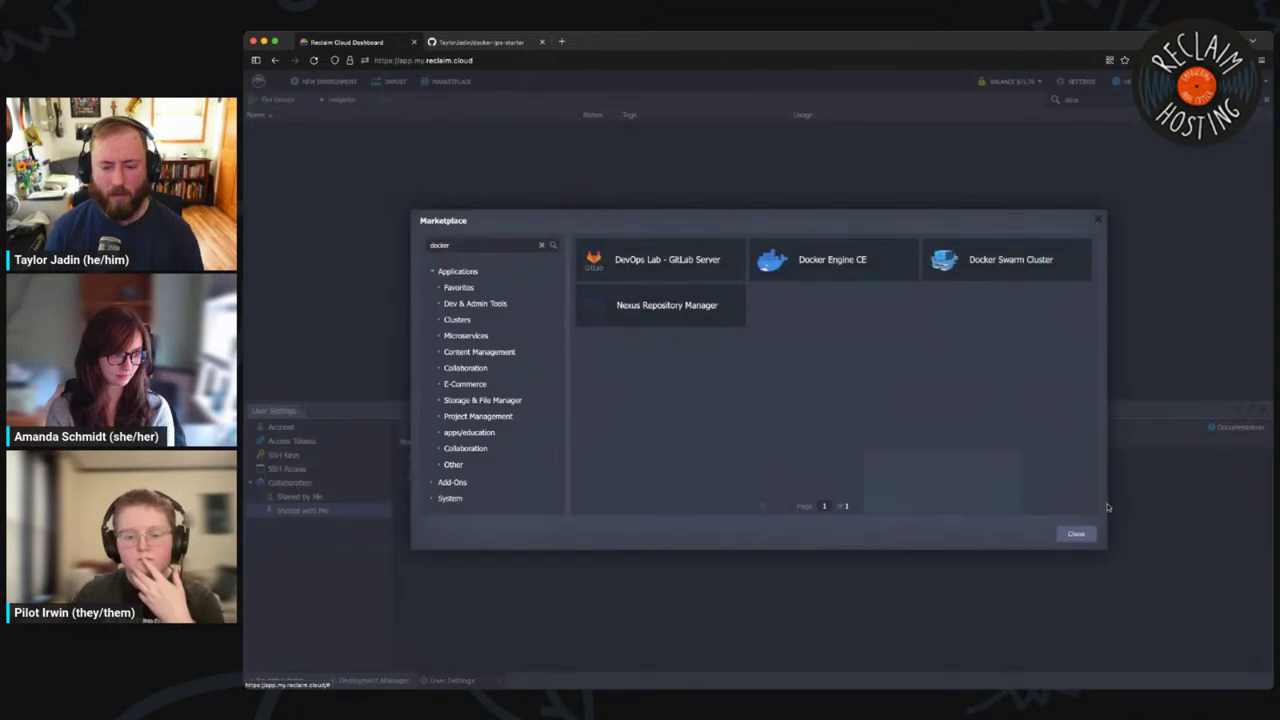
# Close the Marketplace while the install runs and switch to the GitHub docker-jps-starter tab.
pyautogui.click(1077, 534)
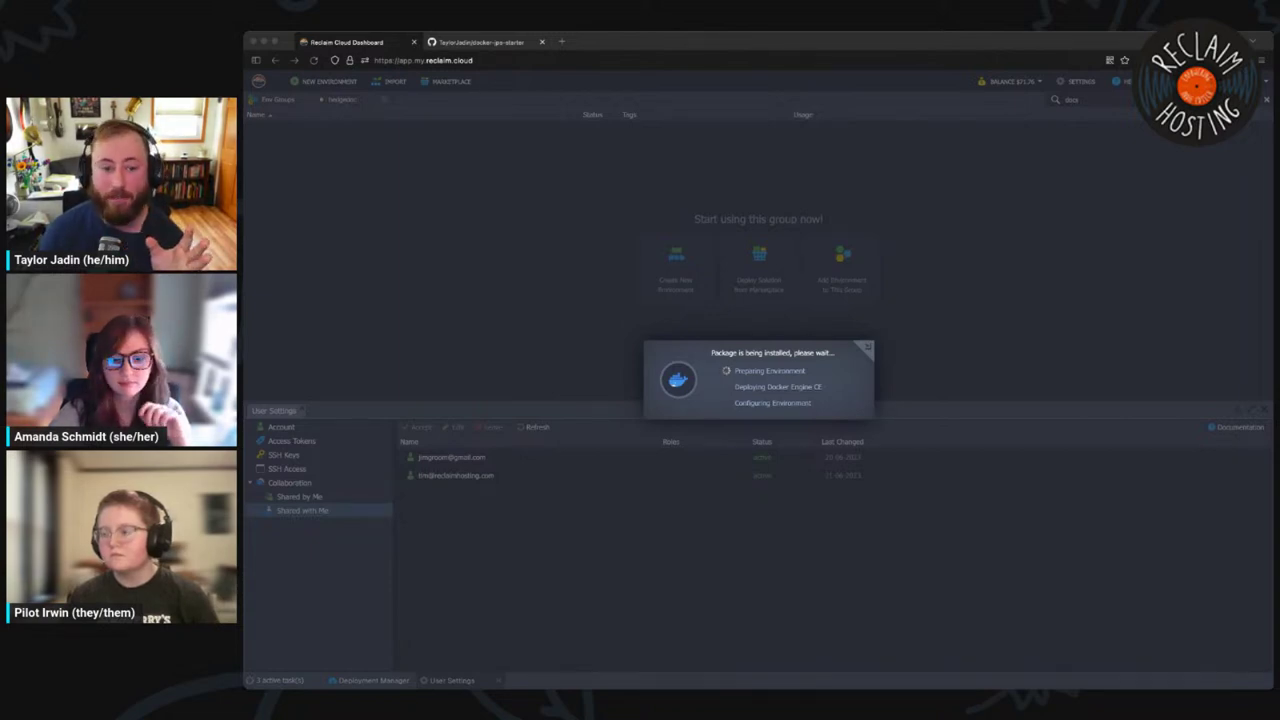
pyautogui.hotkey('ctrl', 'Tab')
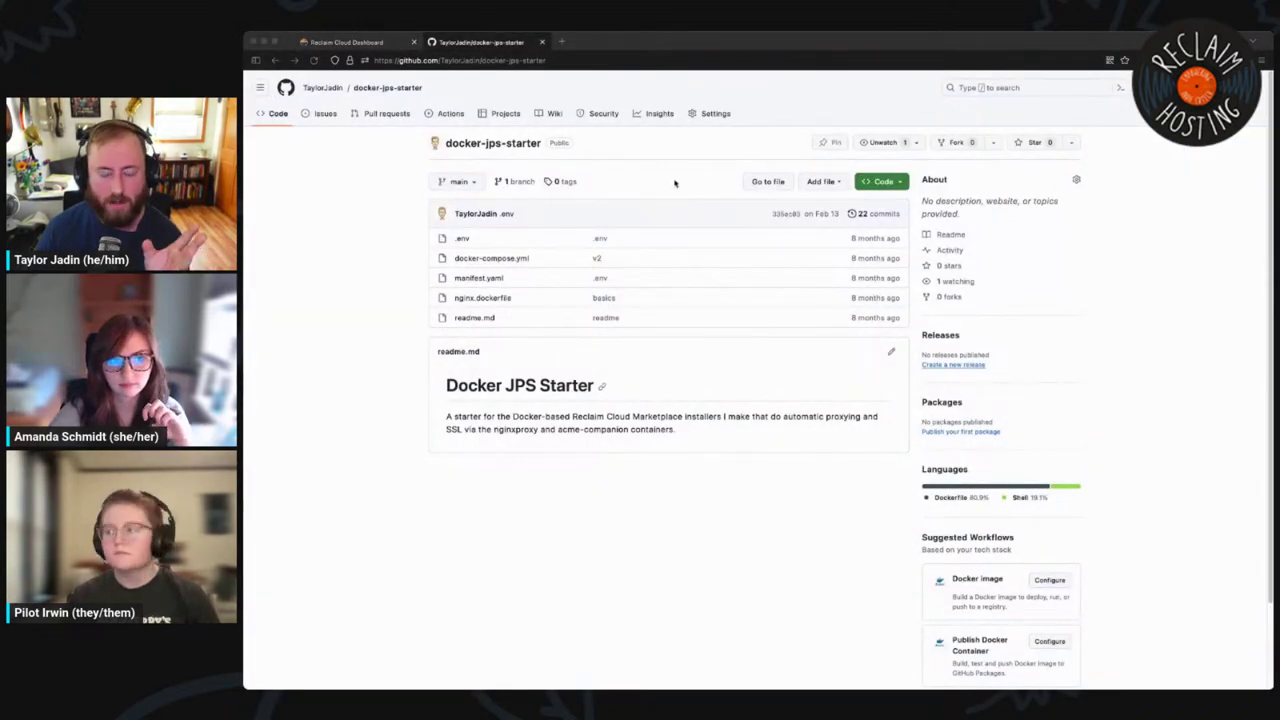
# Open docker-compose.yml and review the nginxproxy image and the ${DOMAIN} variable.
pyautogui.click(511, 262)
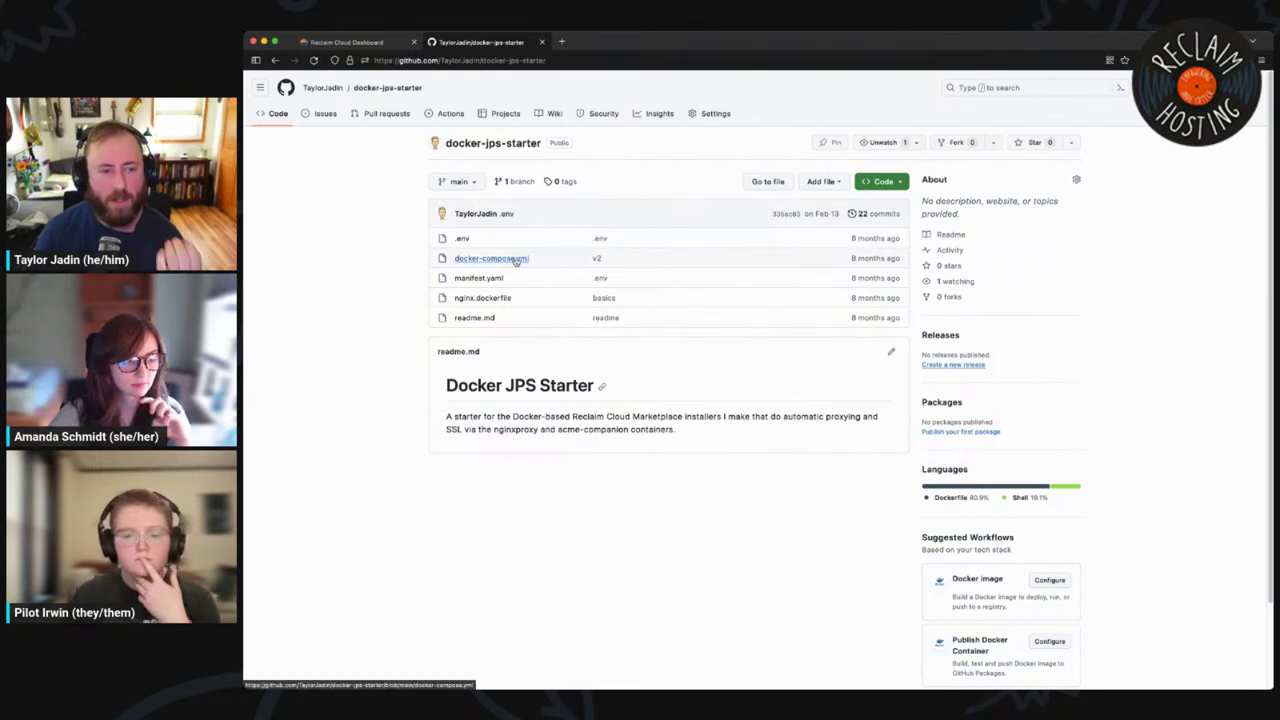
pyautogui.click(526, 261)
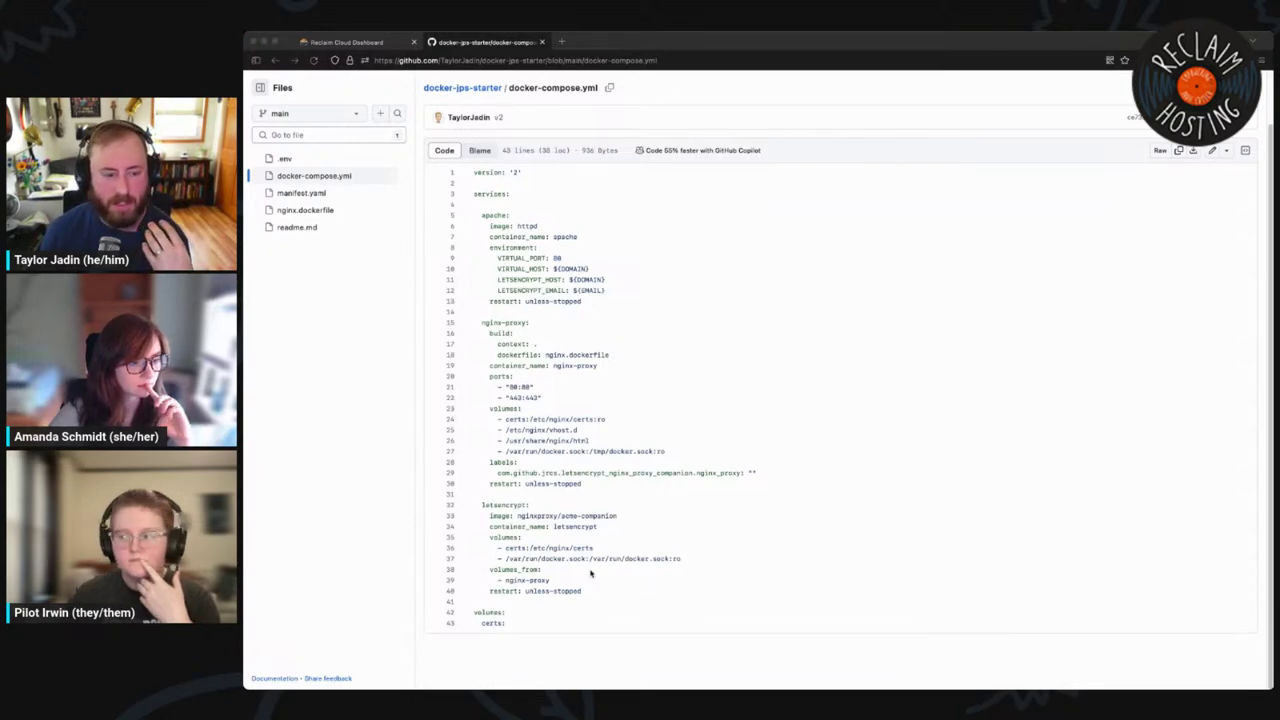
pyautogui.click(556, 515)
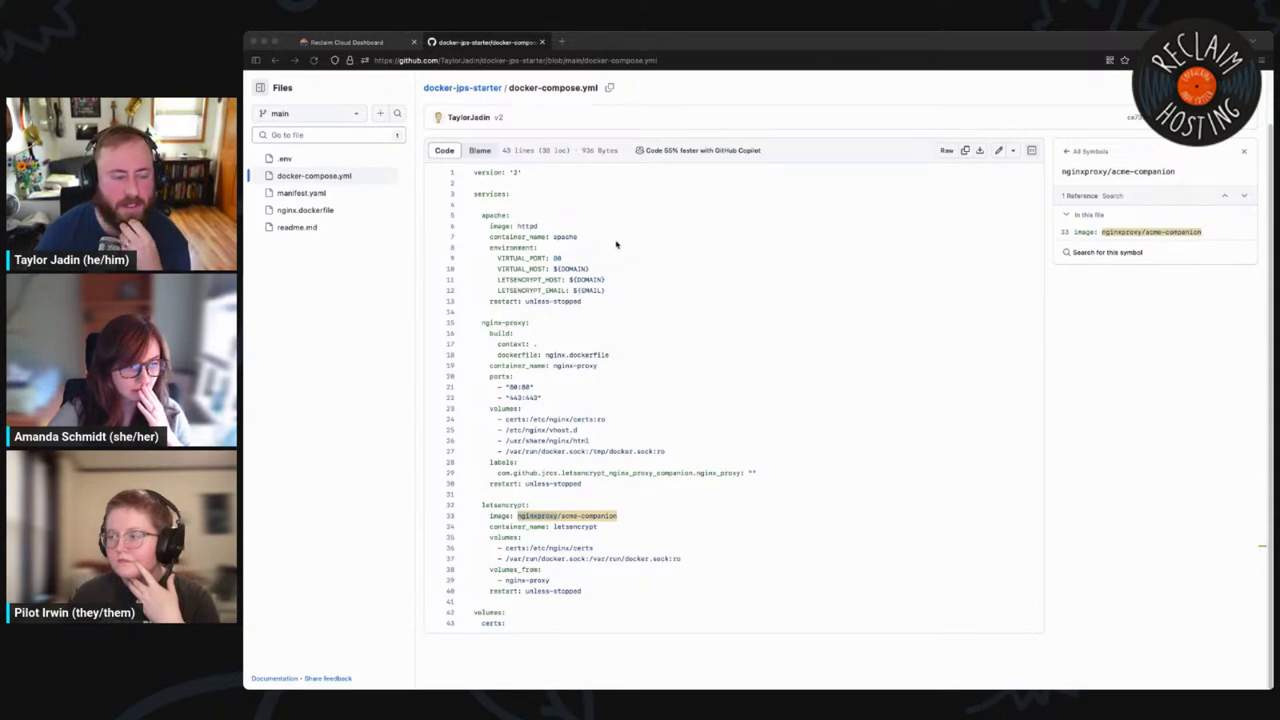
pyautogui.moveTo(474, 214)
pyautogui.mouseDown()
pyautogui.moveTo(614, 300)
pyautogui.moveTo(560, 245)
pyautogui.moveTo(484, 214)
pyautogui.mouseUp()
pyautogui.click(619, 302)
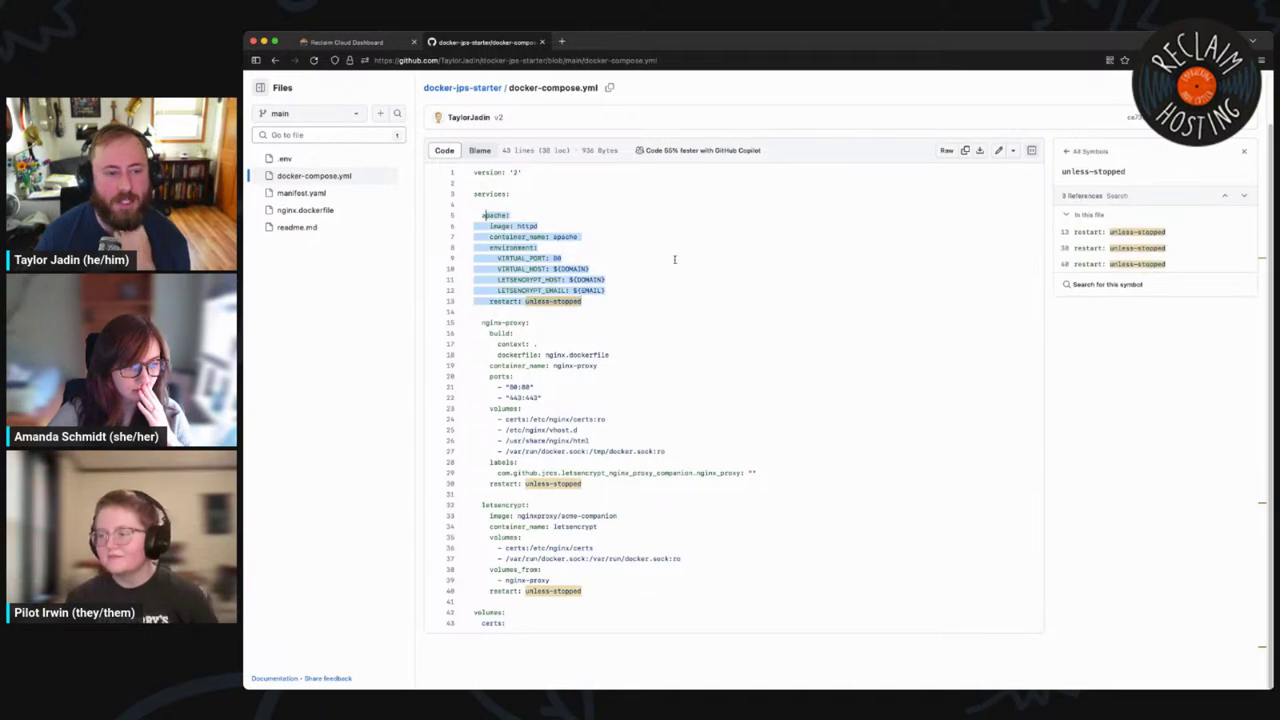
pyautogui.click(756, 281)
# Highlight the whole apache service block, then open the .env file with empty DOMAIN and EMAIL.
pyautogui.press('super+Tab')
pyautogui.click(415, 266)
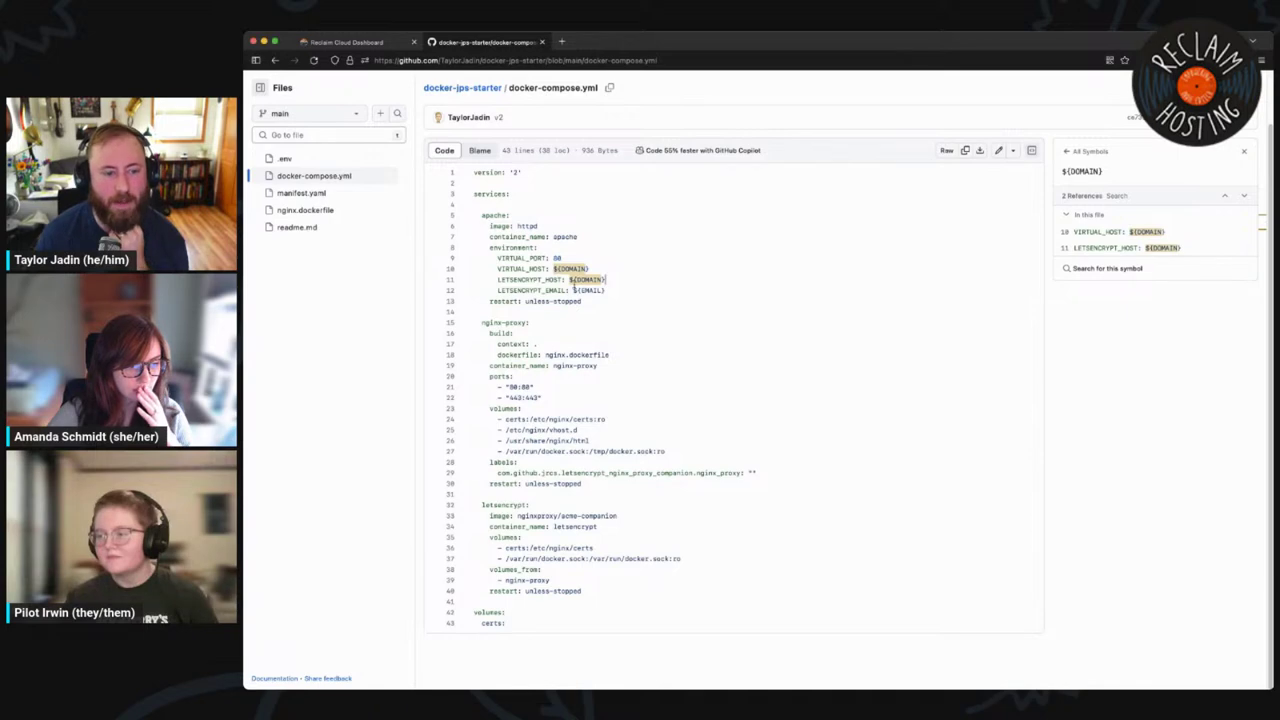
pyautogui.moveTo(590, 302); pyautogui.dragTo(474, 204)
pyautogui.press('super+Tab')
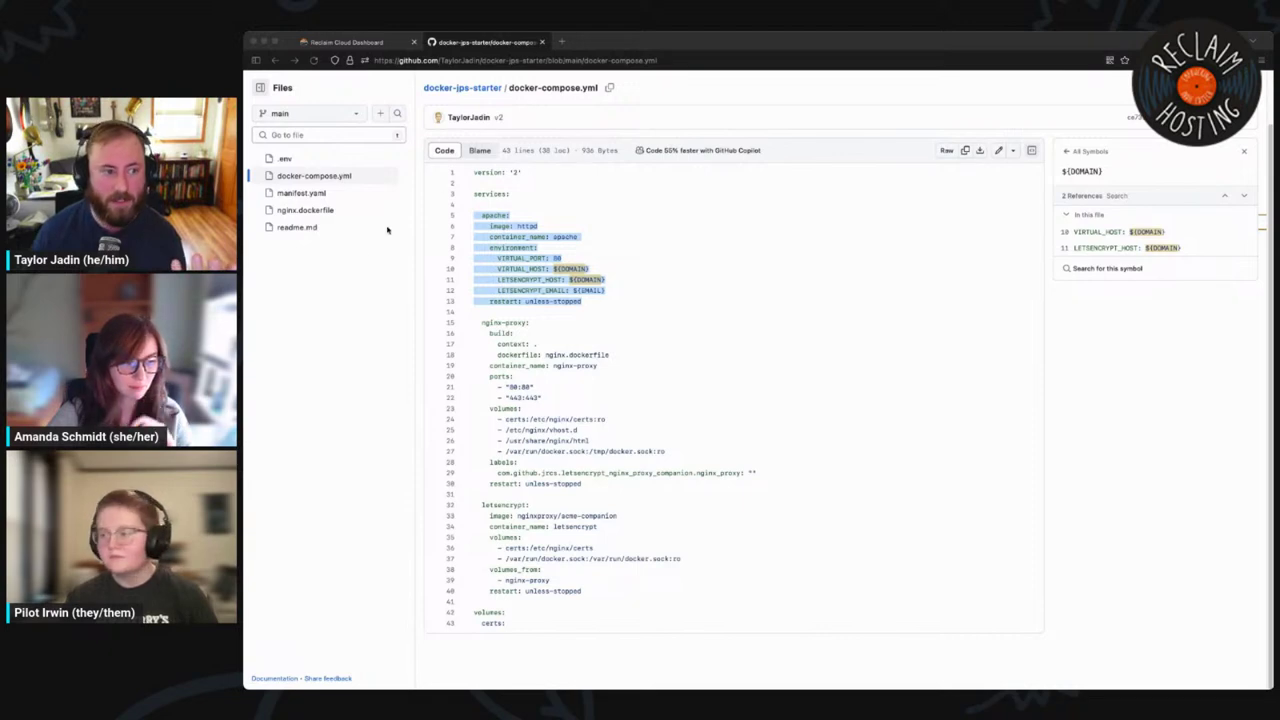
pyautogui.click(288, 159)
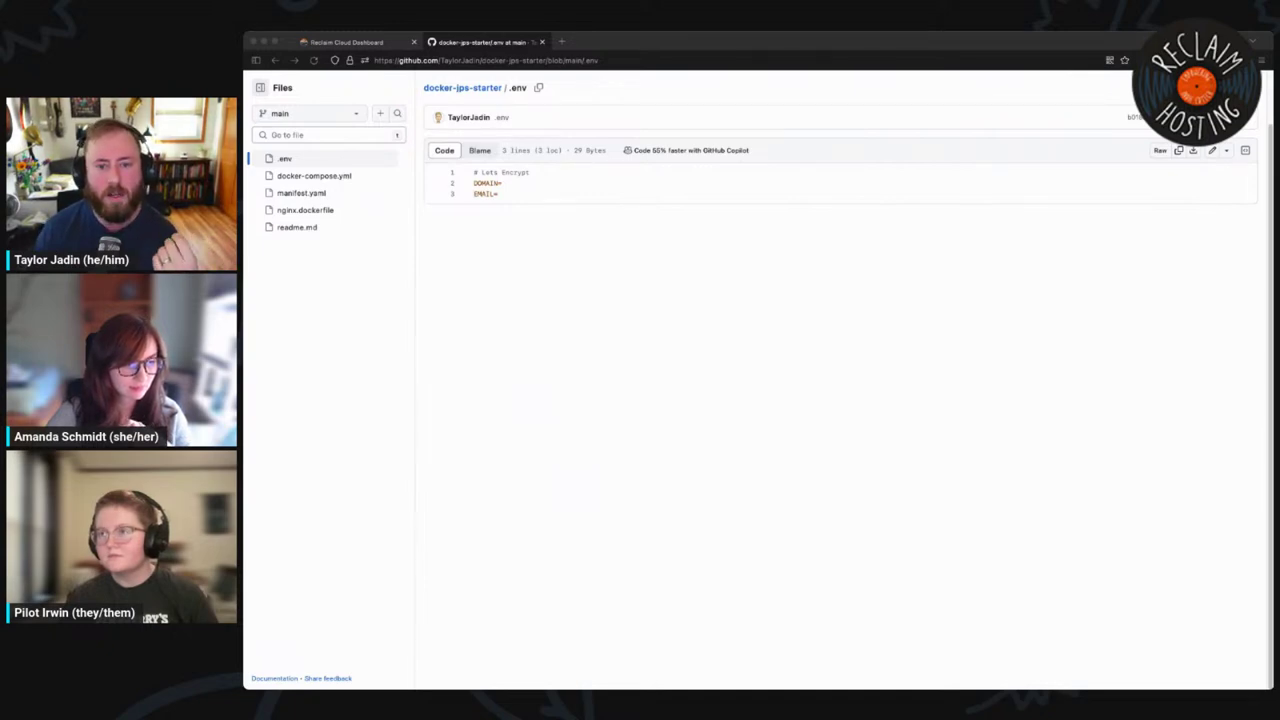
# Open manifest.yaml and scroll through its install actions and add-ons.
pyautogui.click(324, 195)
pyautogui.scroll(-5, 660, 336)
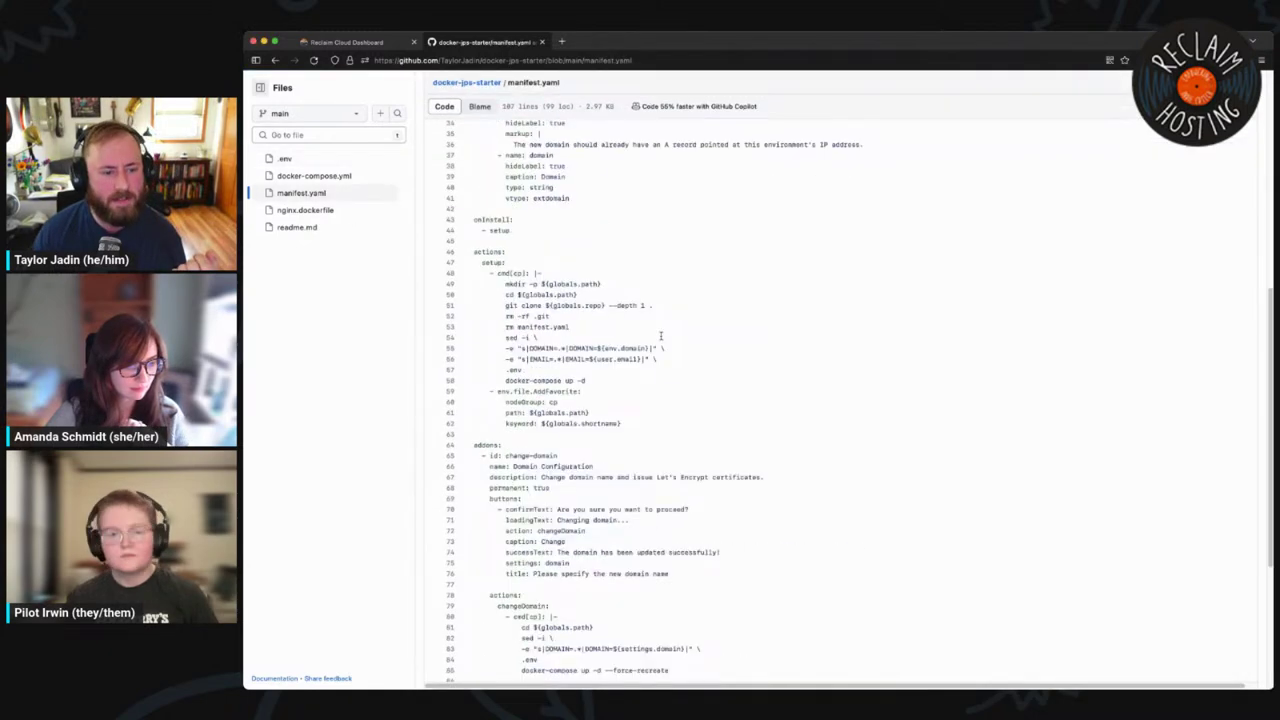
pyautogui.scroll(-5, 660, 336)
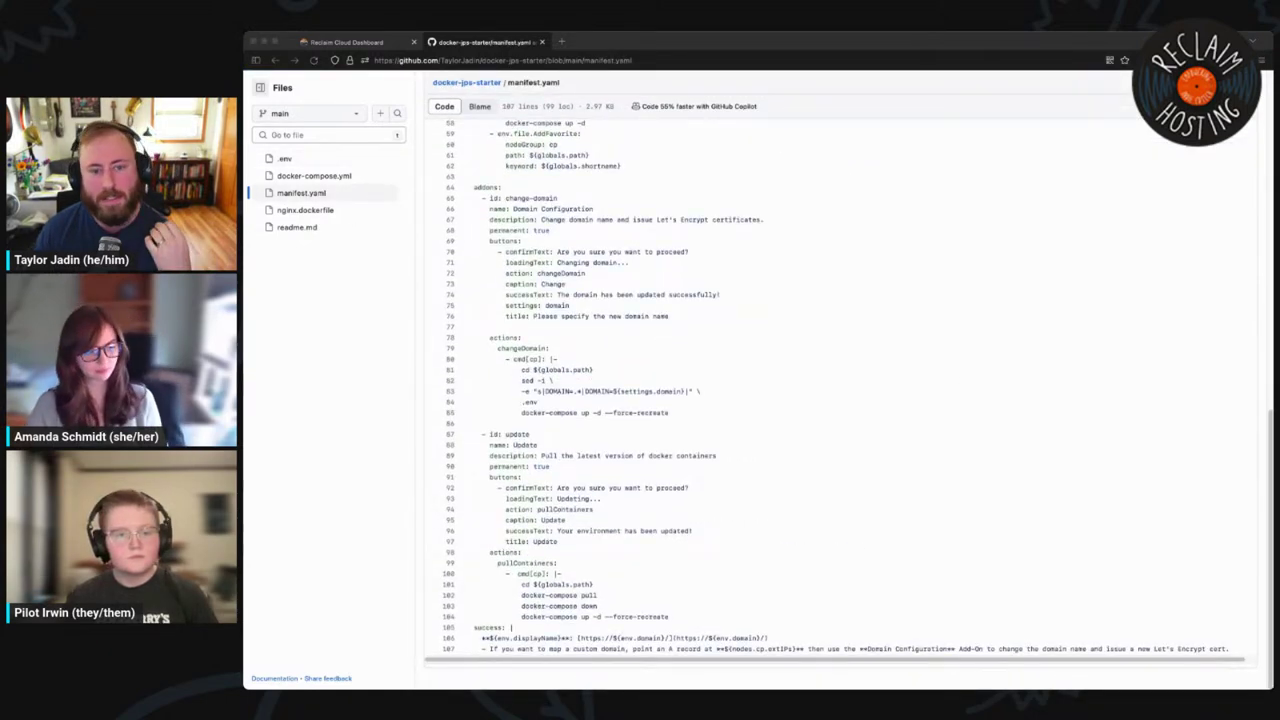
pyautogui.click(546, 282)
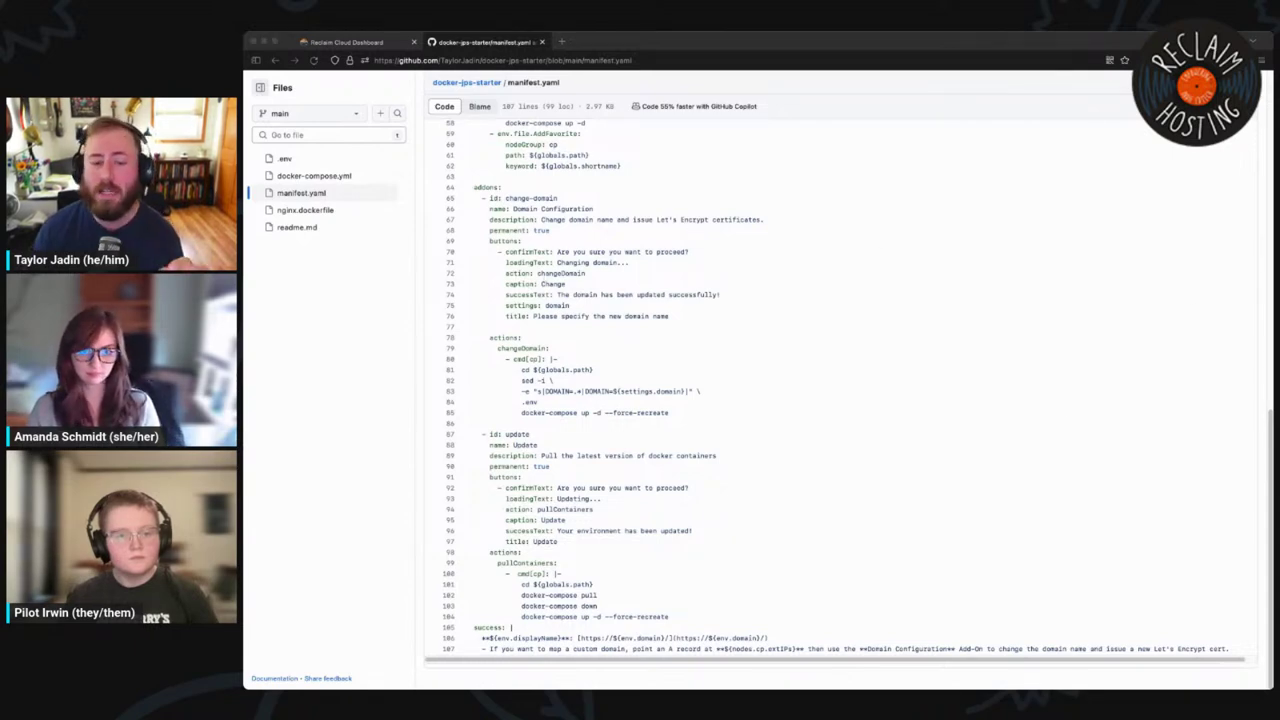
pyautogui.click(691, 488)
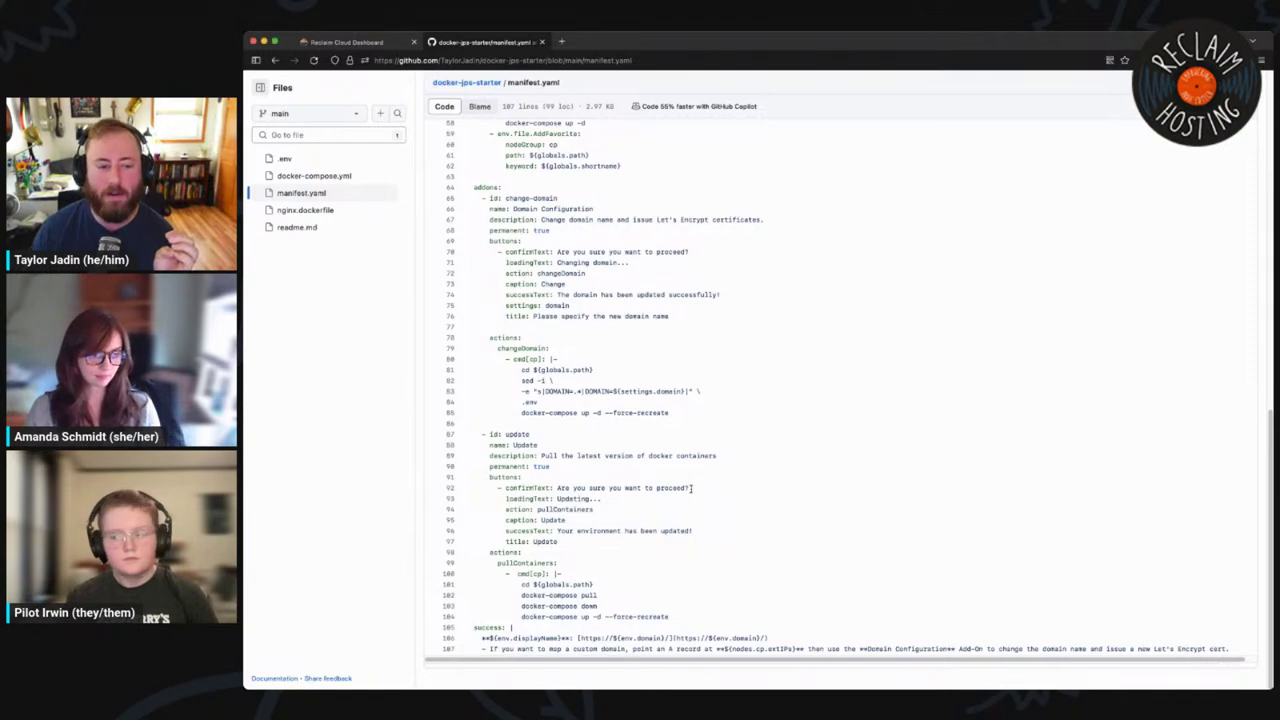
pyautogui.scroll(2, 691, 488)
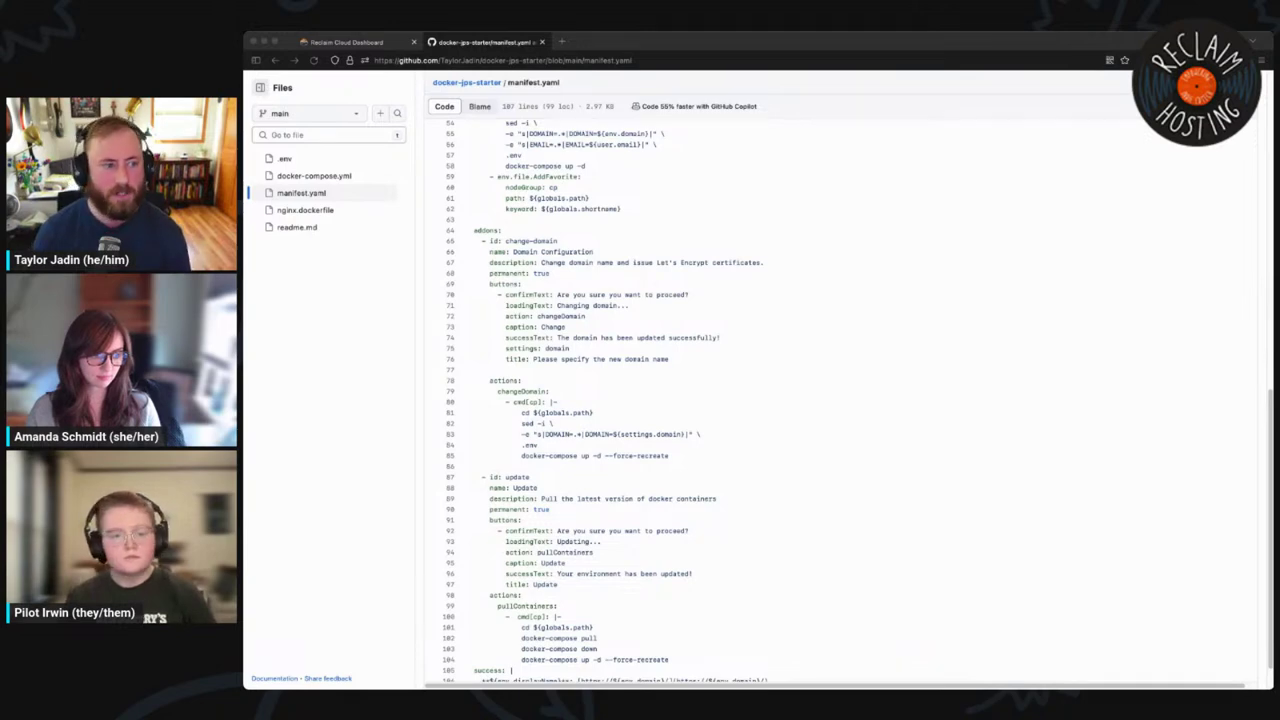
# Recheck docker-compose.yml, return to manifest.yaml's add-ons, then check the install progress.
pyautogui.click(314, 175)
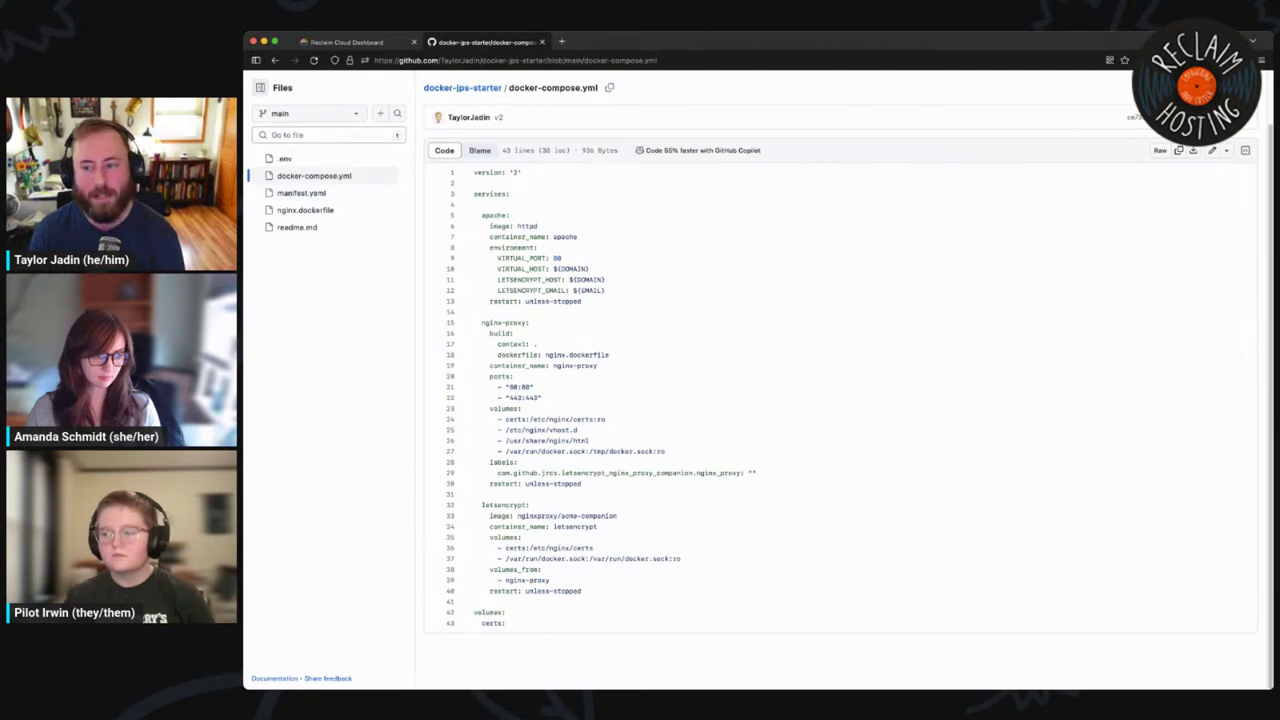
pyautogui.click(301, 192)
pyautogui.scroll(-15, 818, 330)
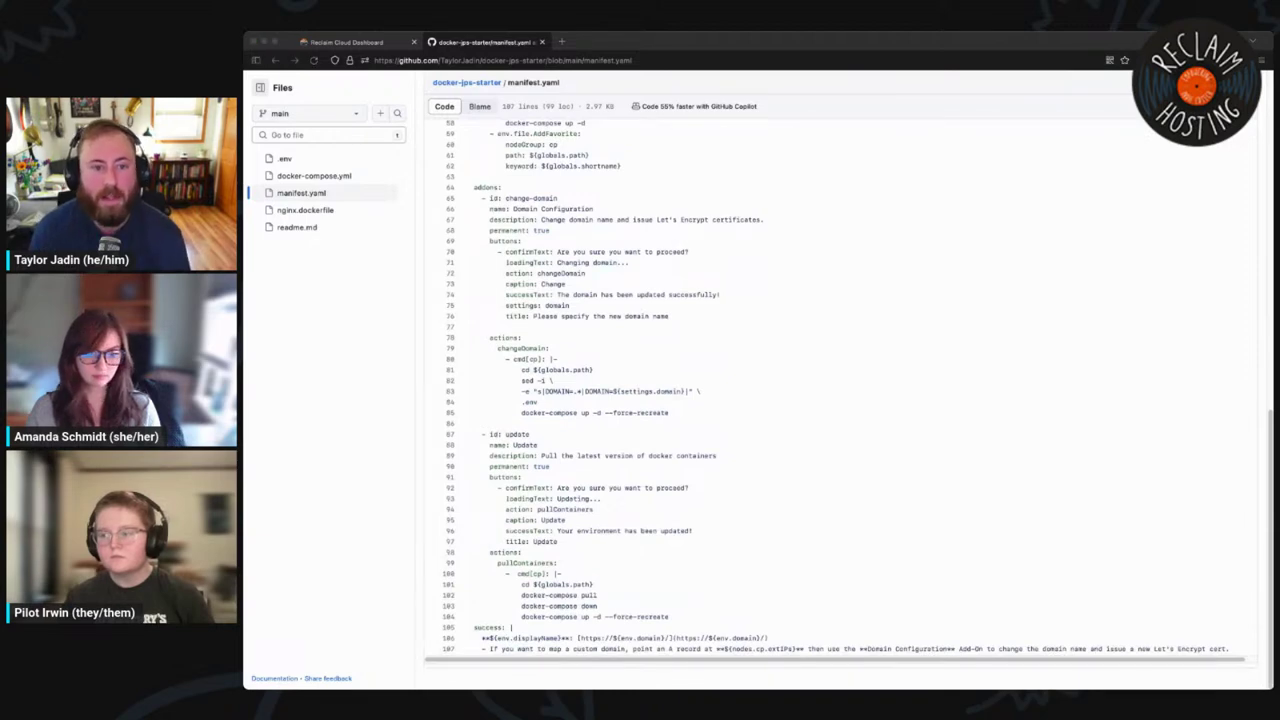
pyautogui.click(623, 220)
pyautogui.click(341, 42)
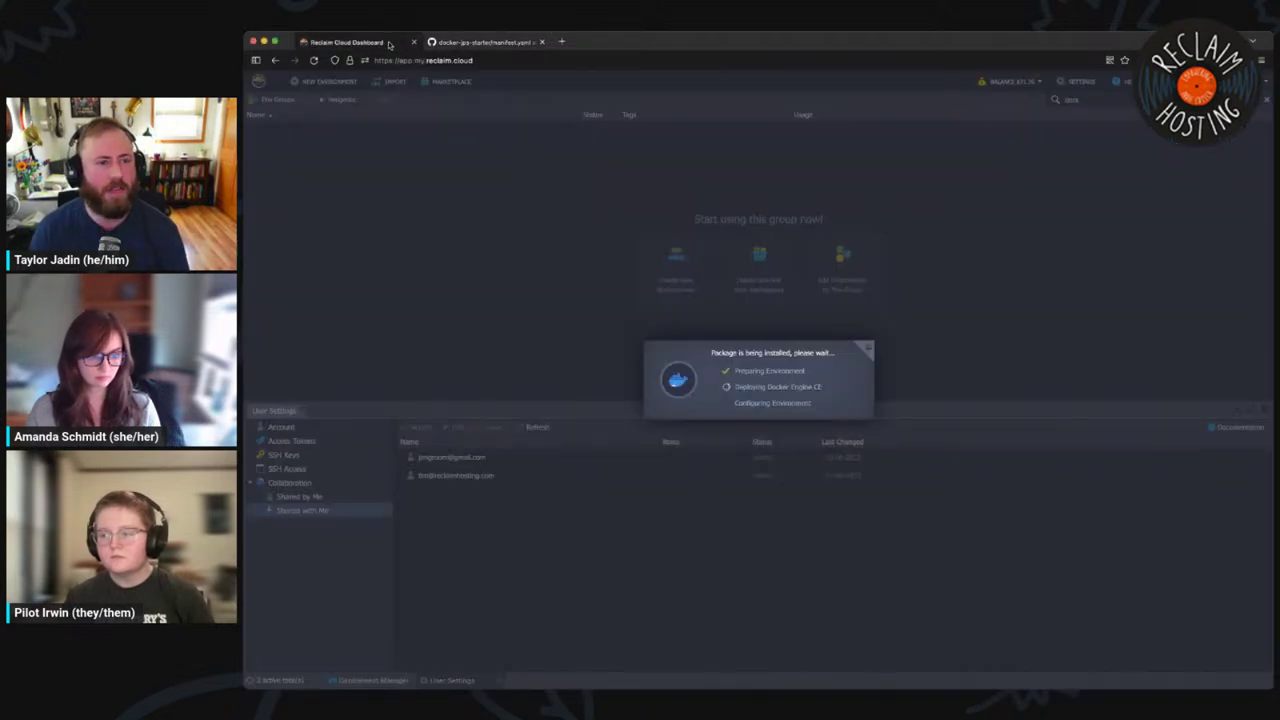
# Scroll manifest.yaml back to the top, go to the repository home, and return to the dashboard.
pyautogui.click(485, 42)
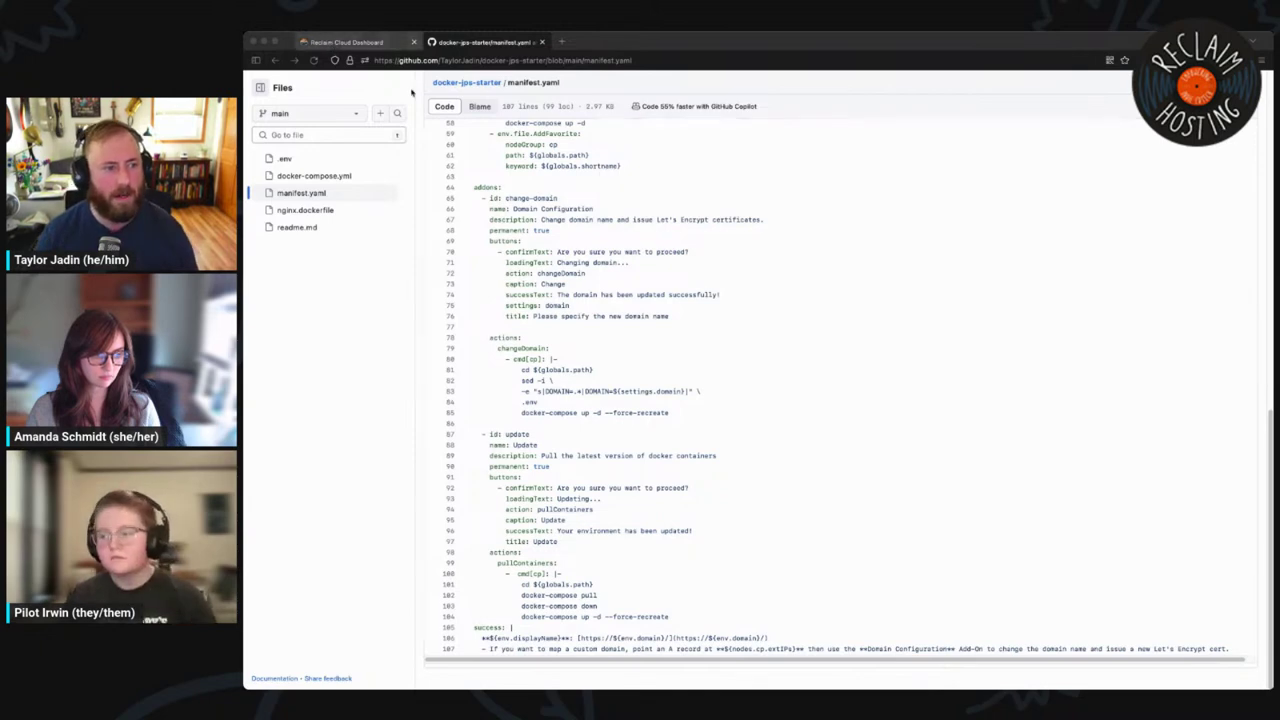
pyautogui.scroll(10, 840, 400)
pyautogui.scroll(3, 528, 103)
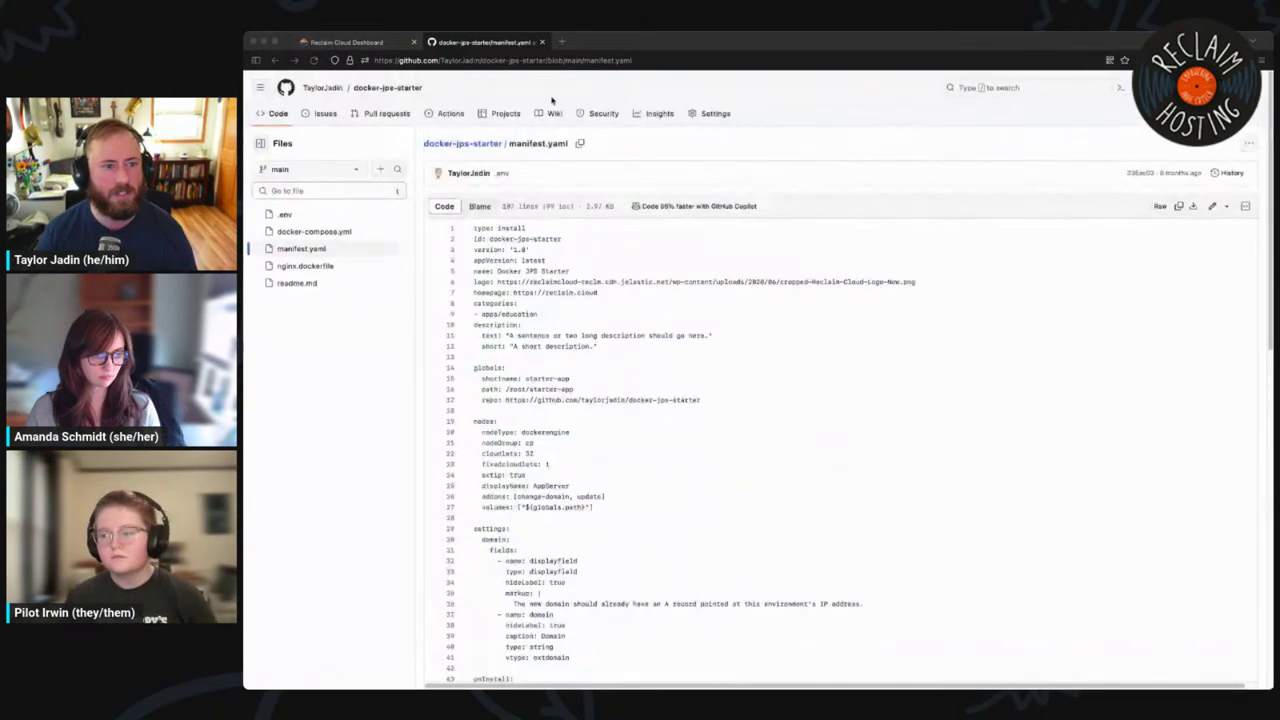
pyautogui.click(387, 87)
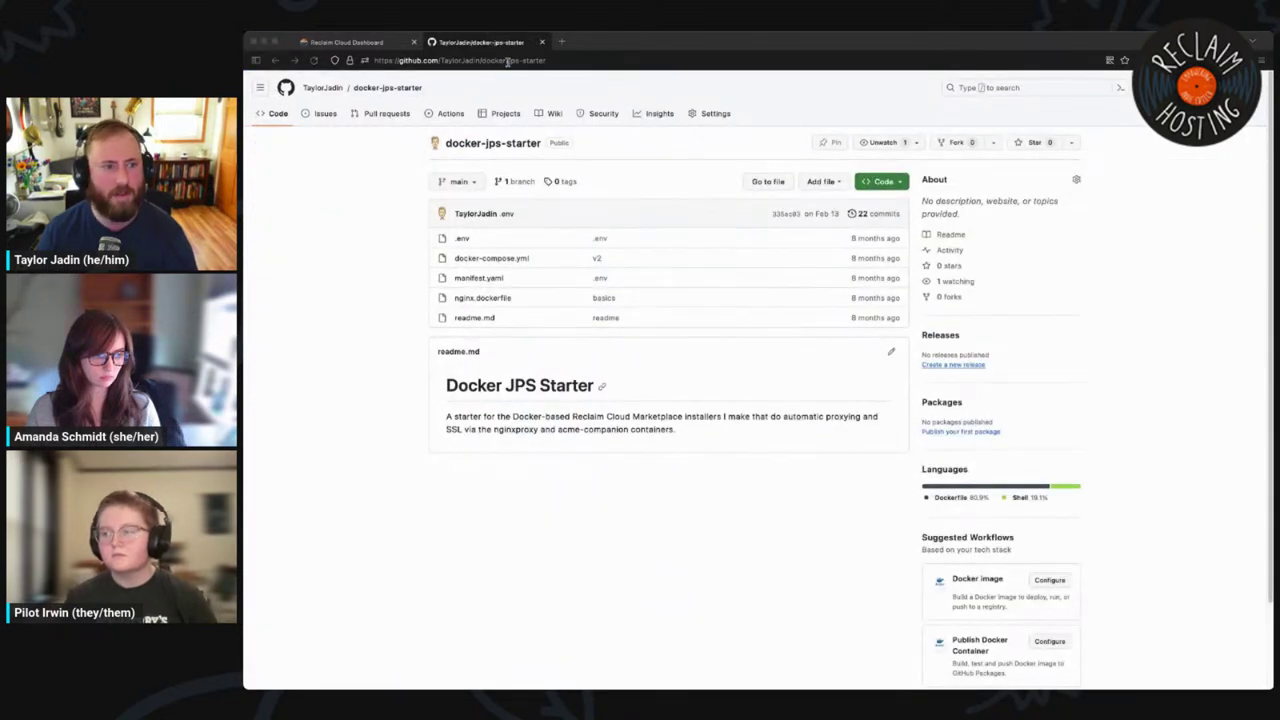
pyautogui.click(460, 60)
pyautogui.click(374, 453)
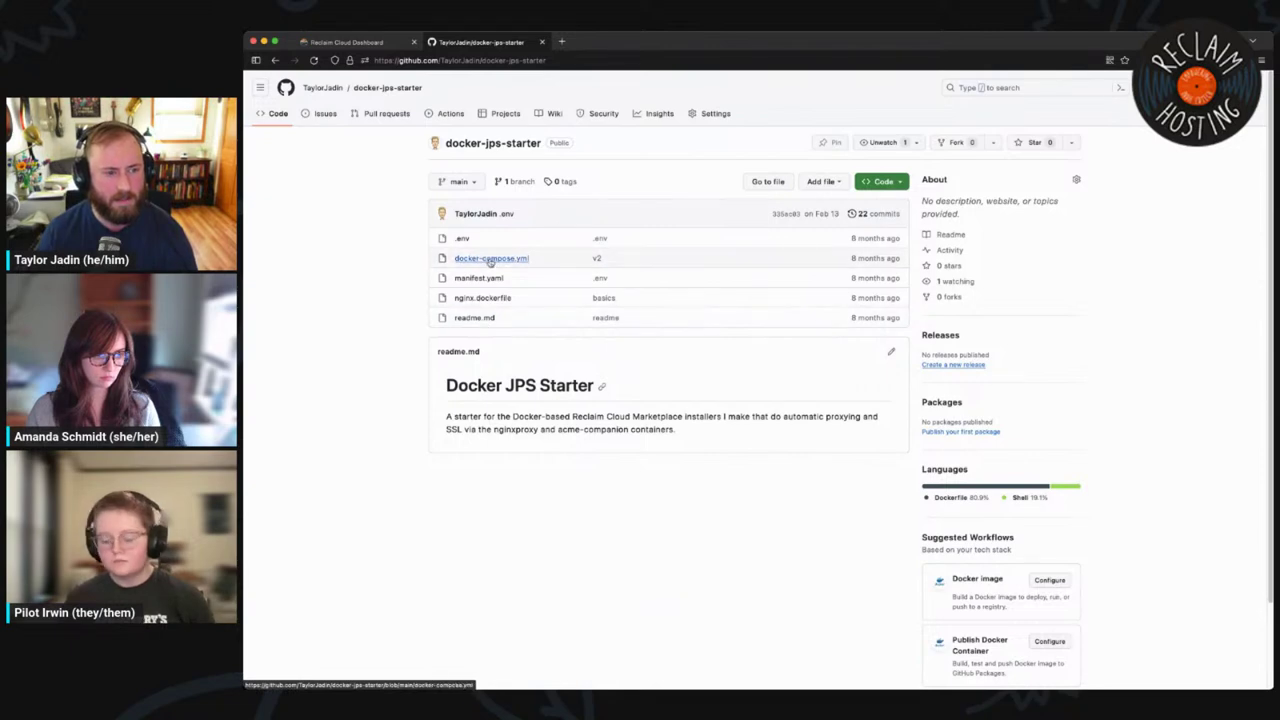
pyautogui.click(527, 60)
pyautogui.press('super+c')
pyautogui.click(362, 42)
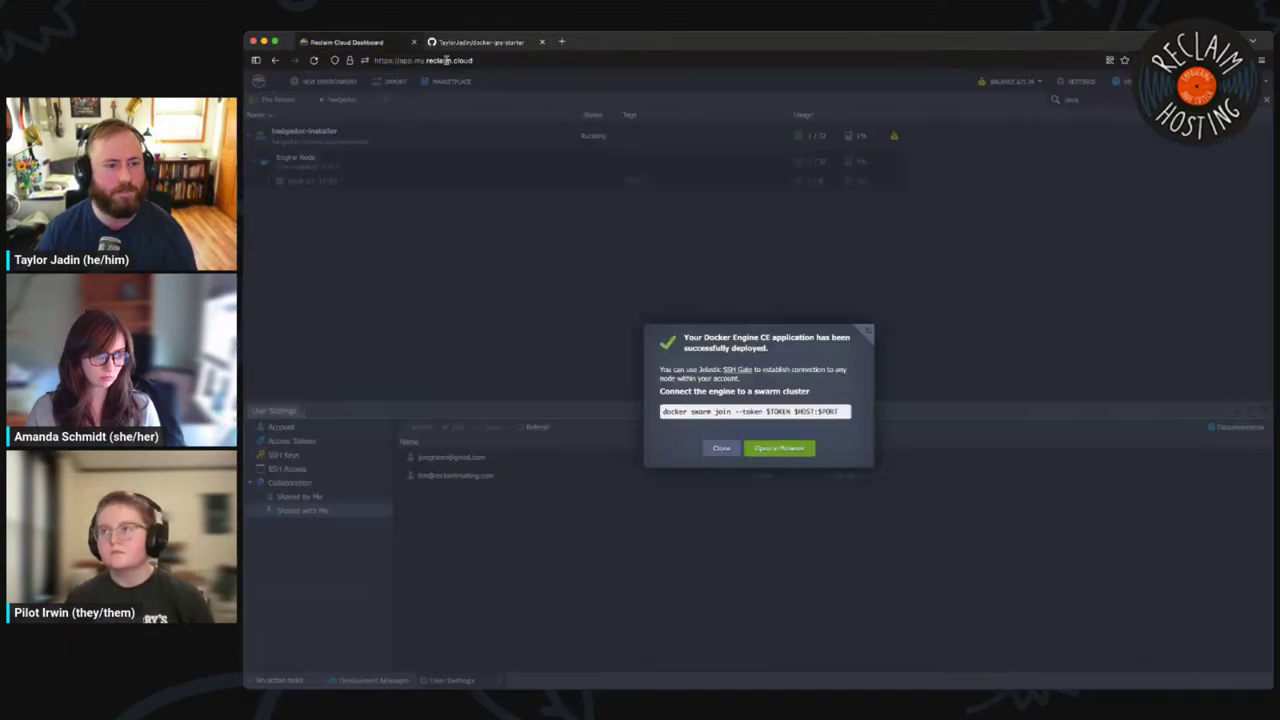
# Open an enlarged Web SSH session on the engine node and list the home folder.
pyautogui.click(720, 447)
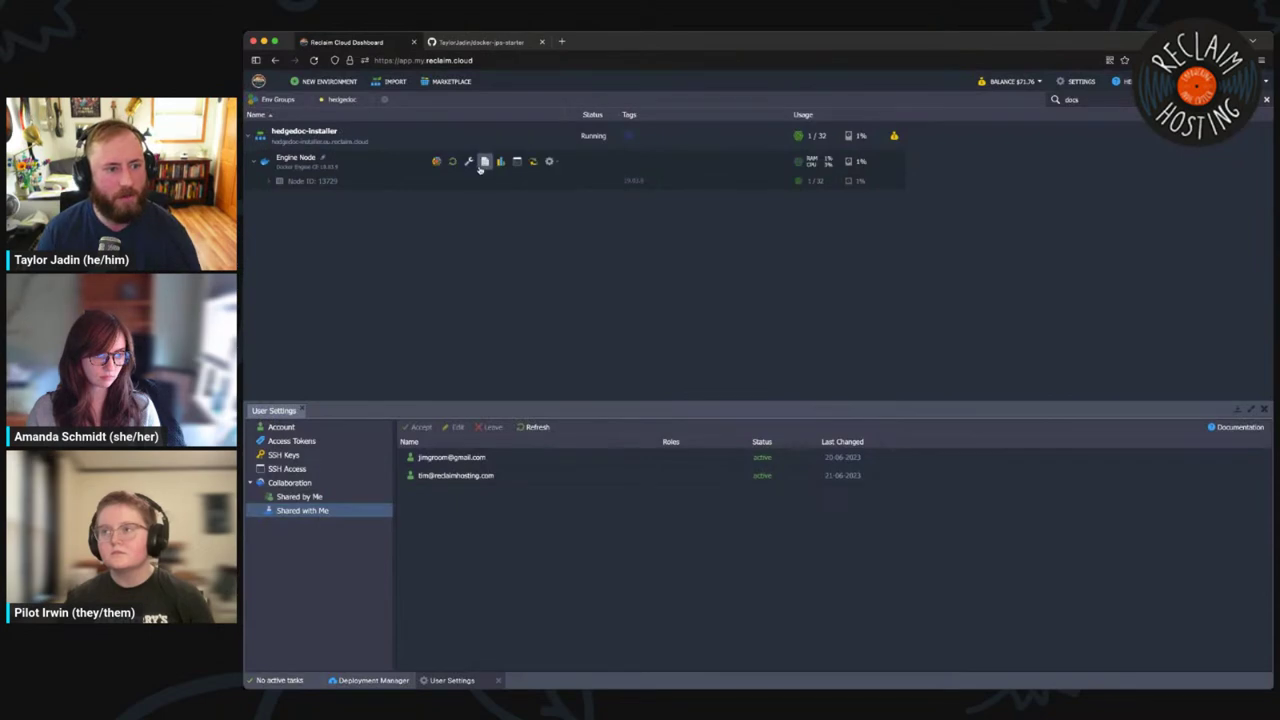
pyautogui.click(517, 162)
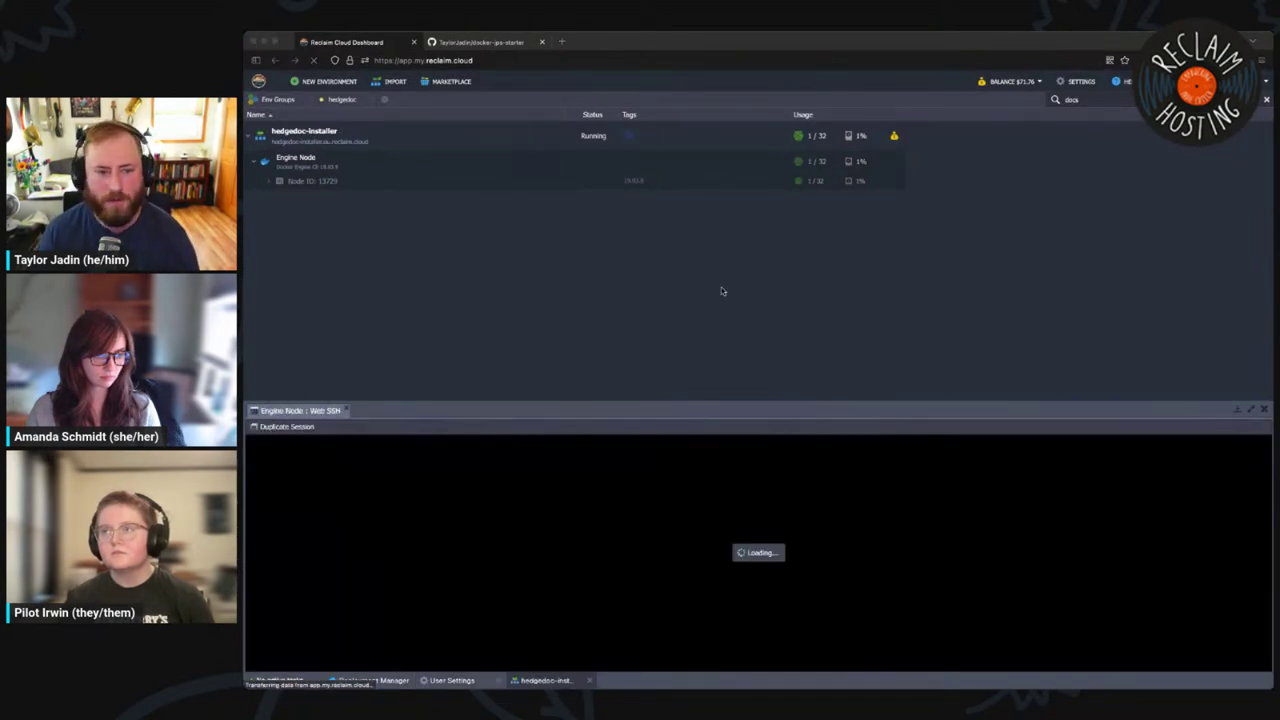
pyautogui.moveTo(621, 416); pyautogui.dragTo(700, 192)
pyautogui.moveTo(805, 191); pyautogui.dragTo(805, 210)
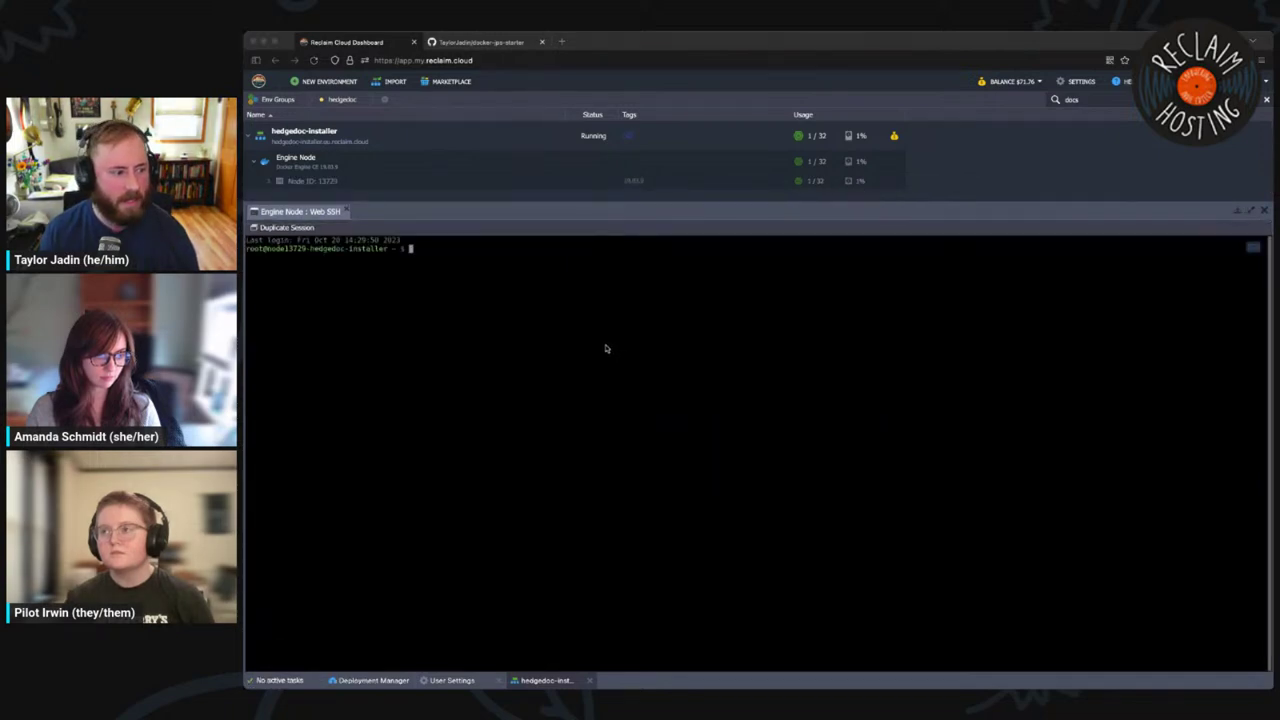
pyautogui.write('ls')
pyautogui.press('Return')
# Git clone the docker-jps-starter GitHub repository and confirm the folder exists.
pyautogui.write('git clone')
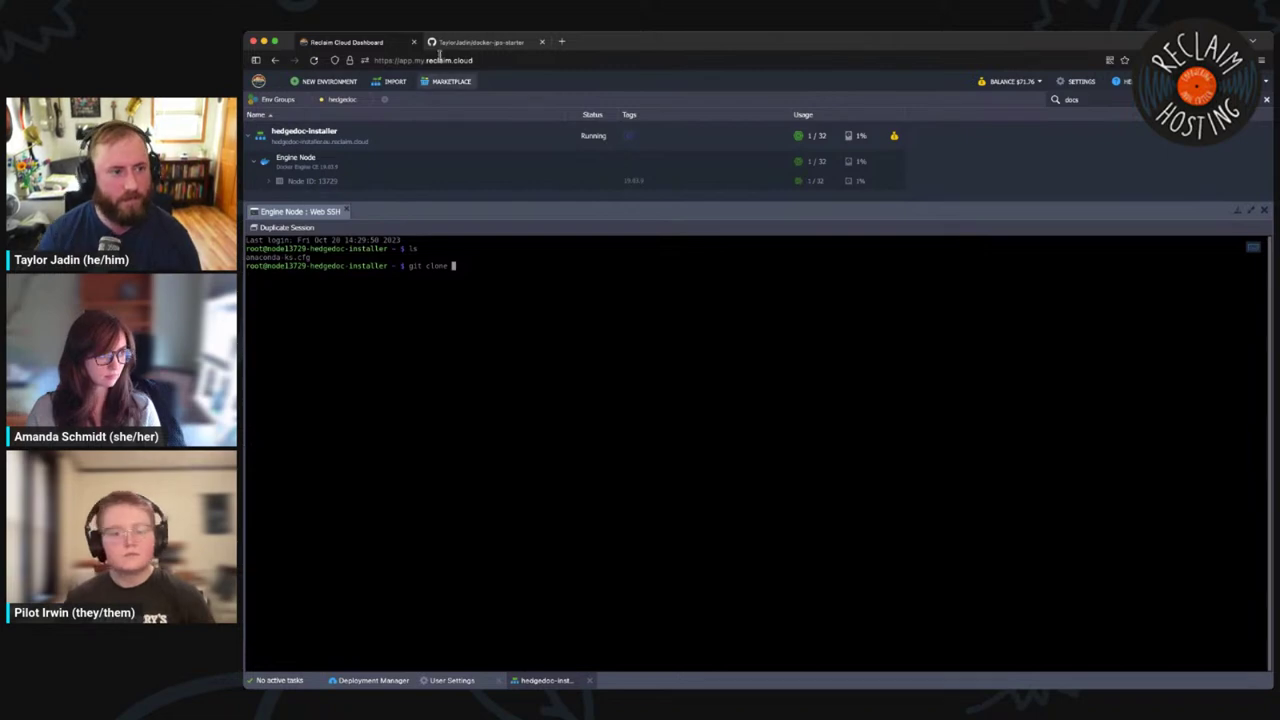
pyautogui.click(478, 42)
pyautogui.click(440, 60)
pyautogui.click(345, 42)
pyautogui.press('super+v')
pyautogui.press('Return')
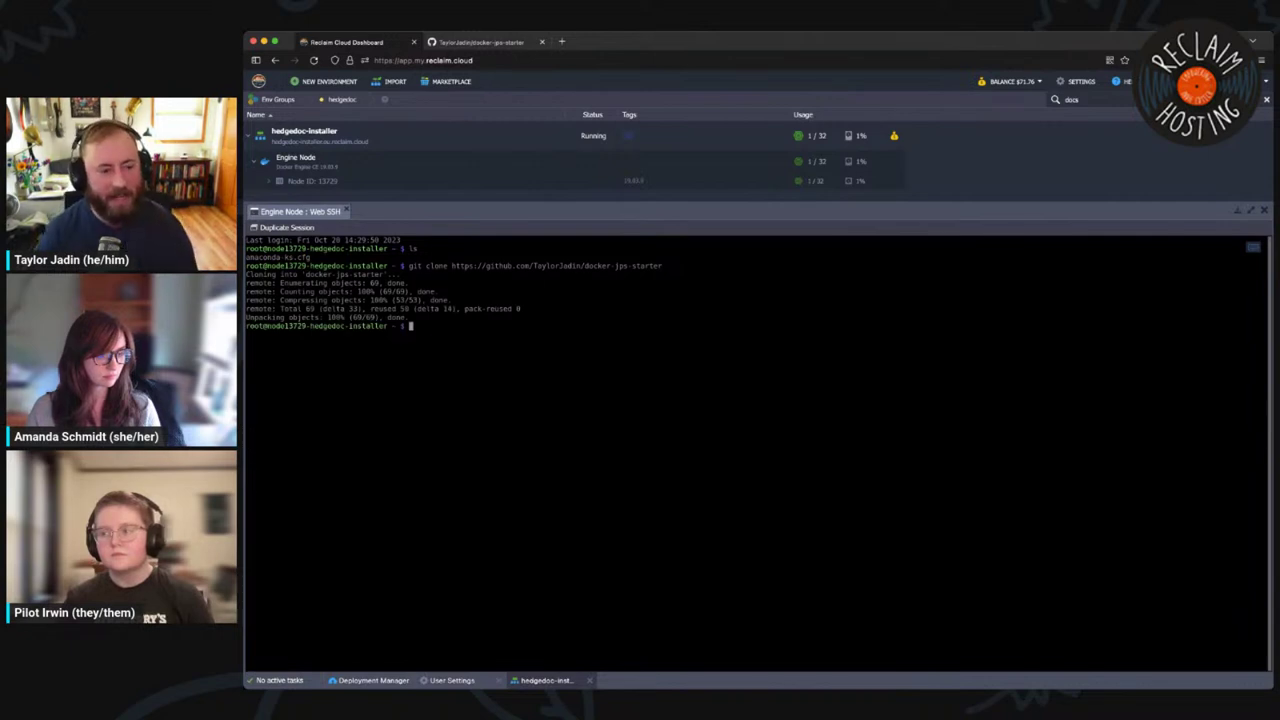
pyautogui.write('ls')
pyautogui.press('Return')
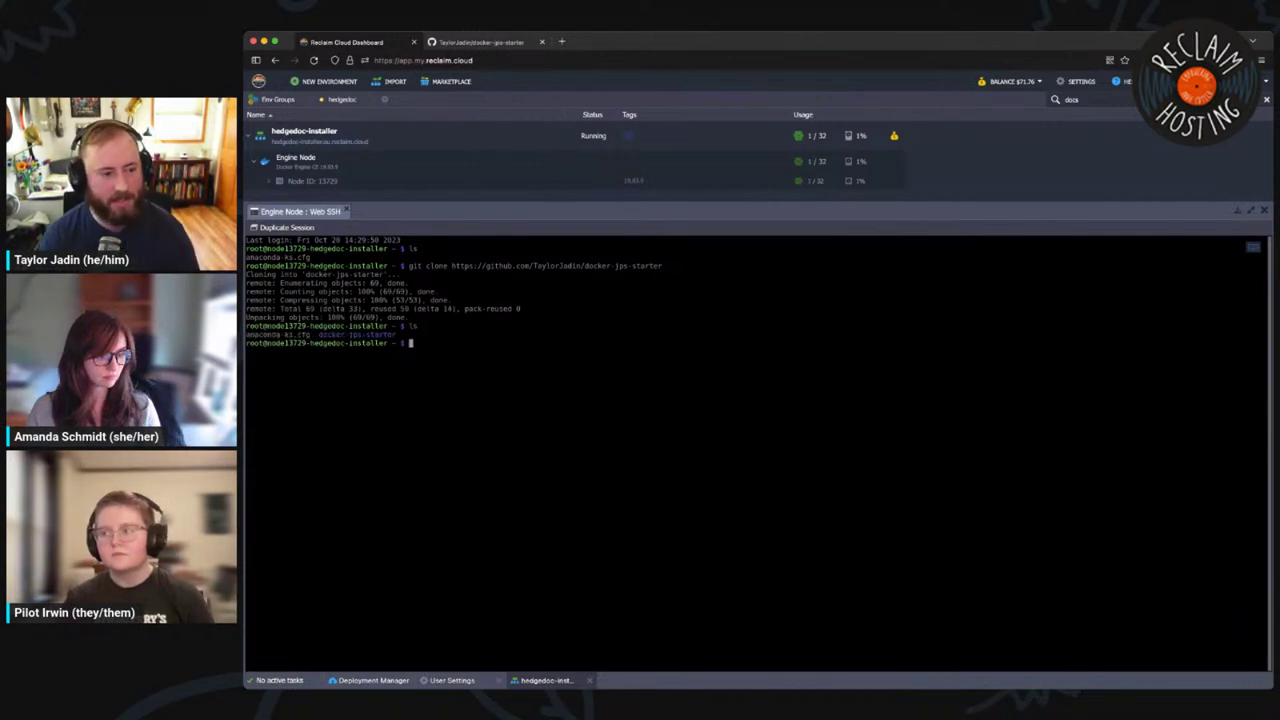
# Rename docker-jps-starter/ to hedgedoc/ and move into the hedgedoc folder.
pyautogui.write('mv docker-jps-starter/')
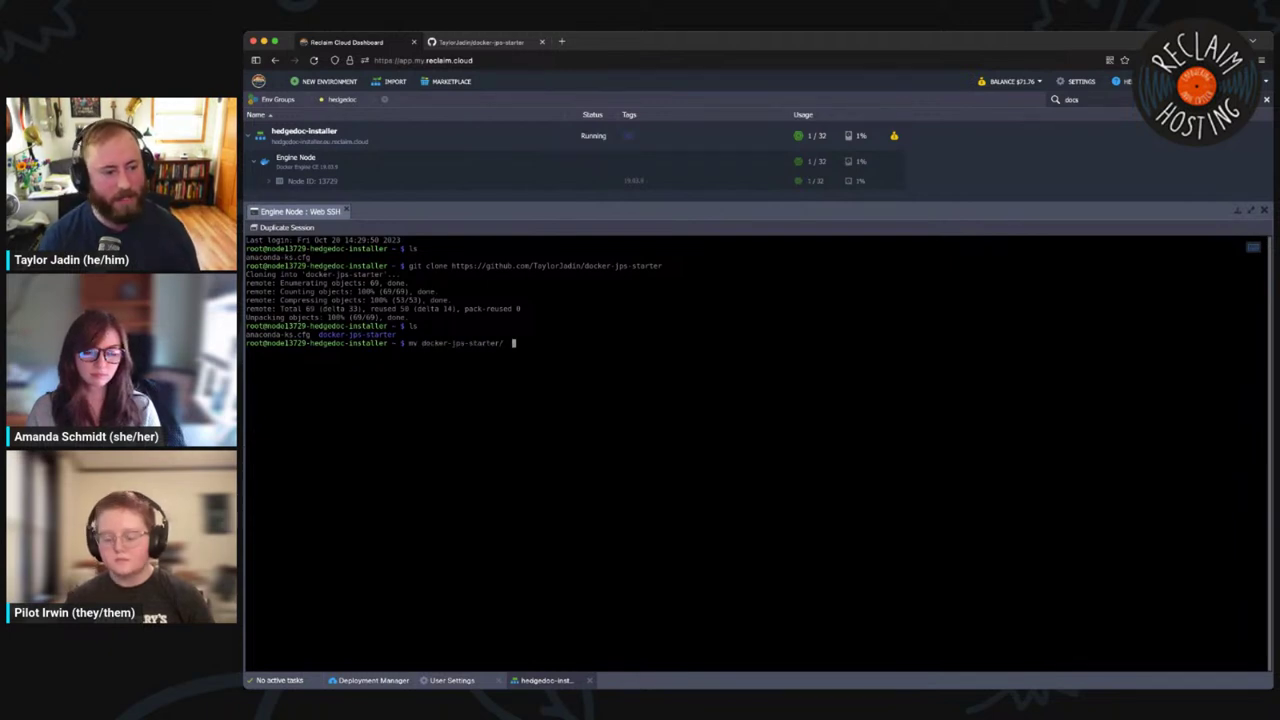
pyautogui.write('hedgedoc/')
pyautogui.press('Return')
pyautogui.write('ls')
pyautogui.press('Return')
pyautogui.write('cd hedgedoc/')
pyautogui.press('Return')
pyautogui.write('ls')
pyautogui.press('Return')
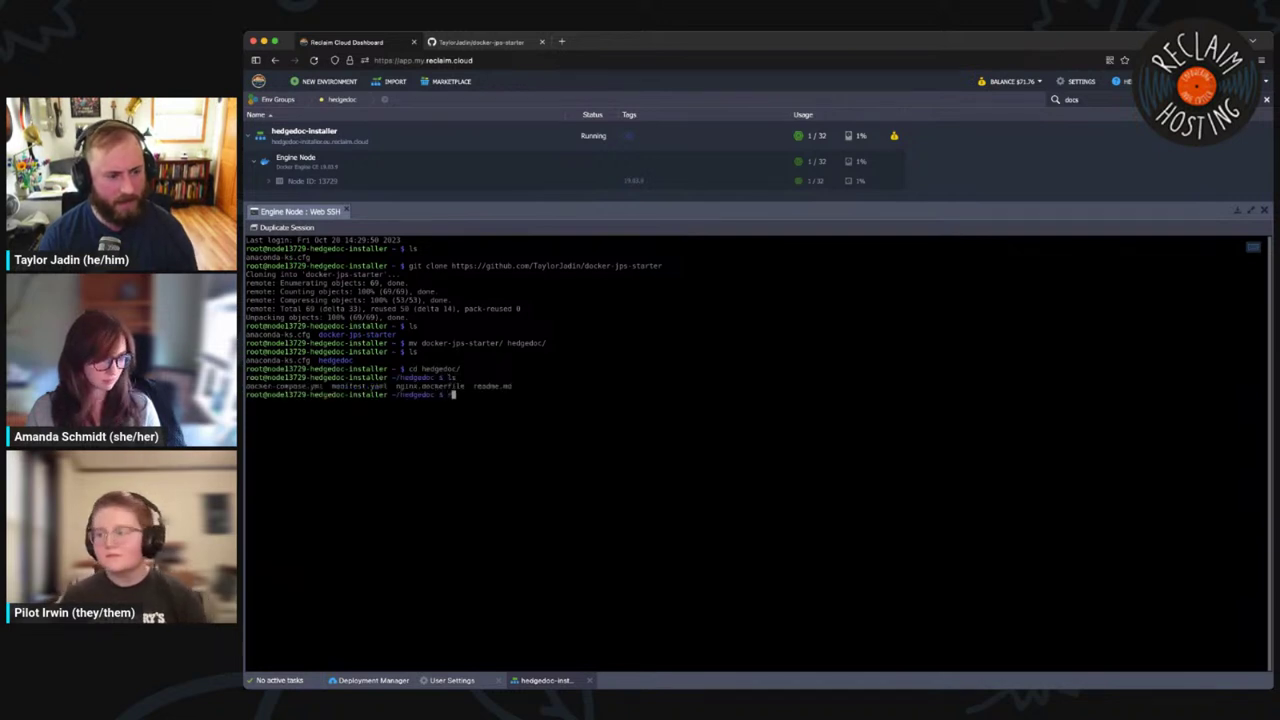
# Delete readme.md and manifest.yaml from the hedgedoc folder.
pyautogui.write('rm readme.md')
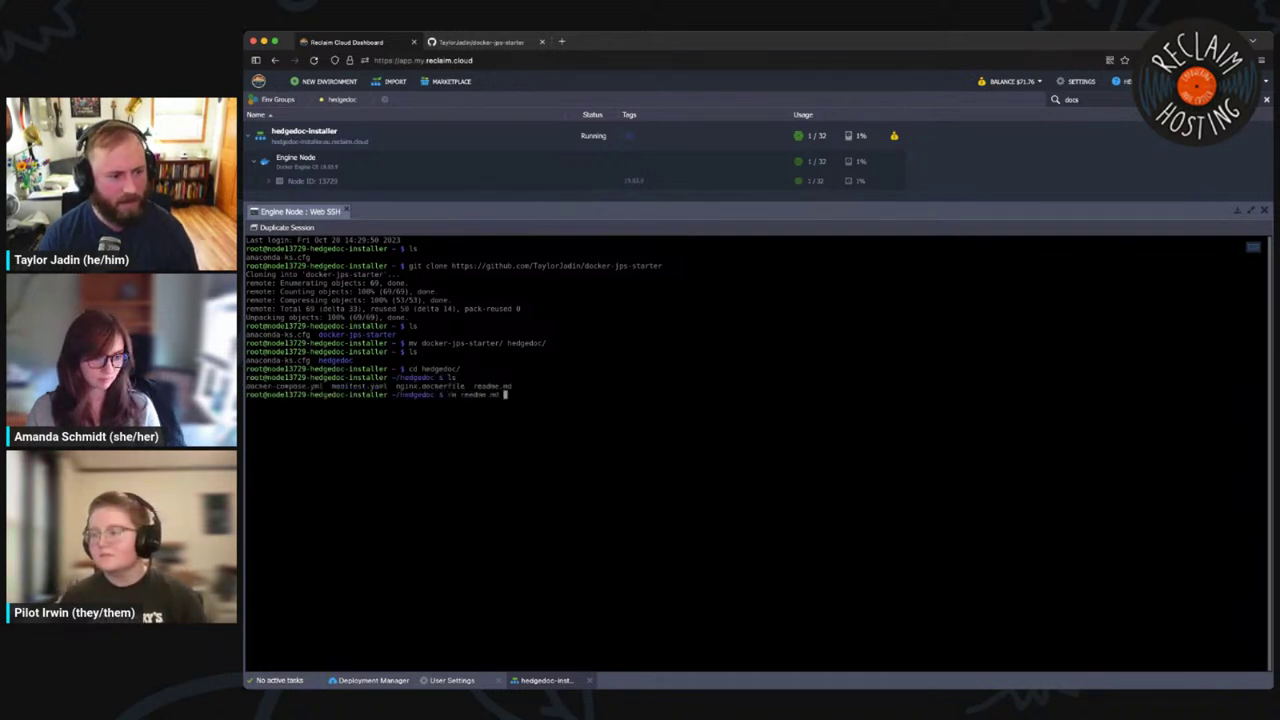
pyautogui.press('Return')
pyautogui.write('y')
pyautogui.press('Return')
pyautogui.write('rm man')
pyautogui.press('Tab')
pyautogui.press('Return')
pyautogui.write('y')
pyautogui.press('Return')
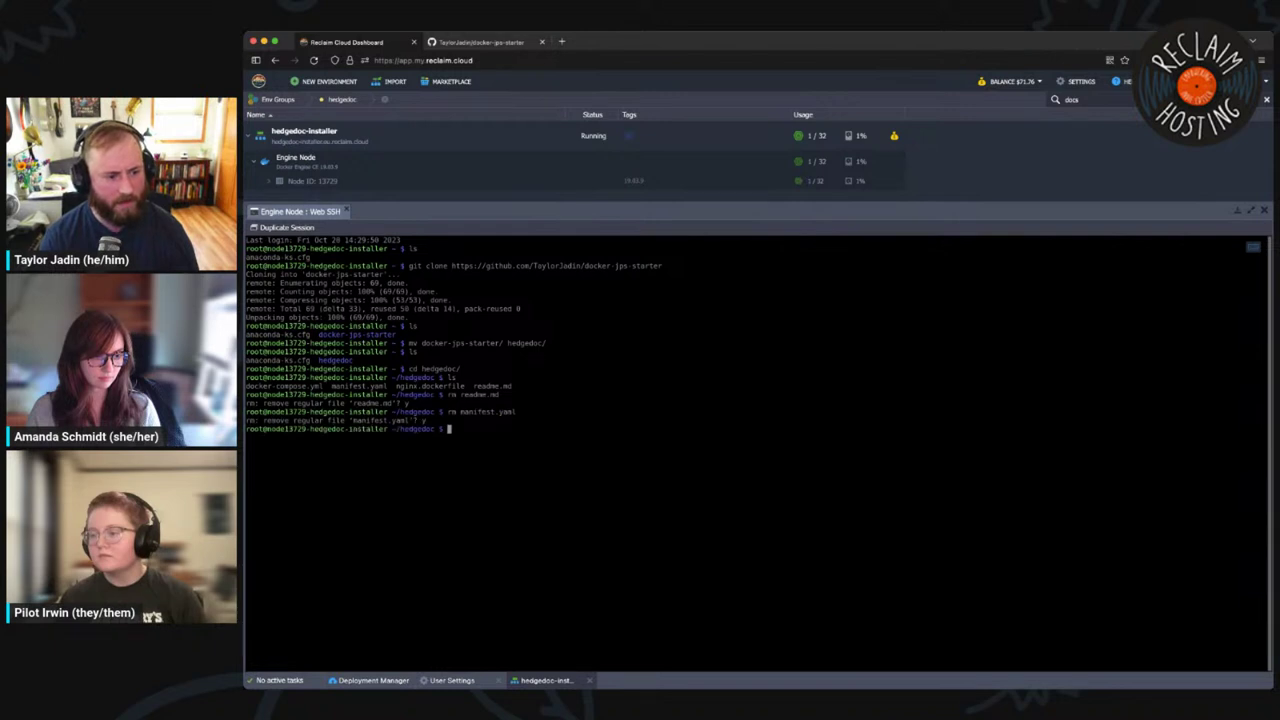
# Remove the .git/ folder with rm -rf and list the remaining files.
pyautogui.write('rm -rf .git/')
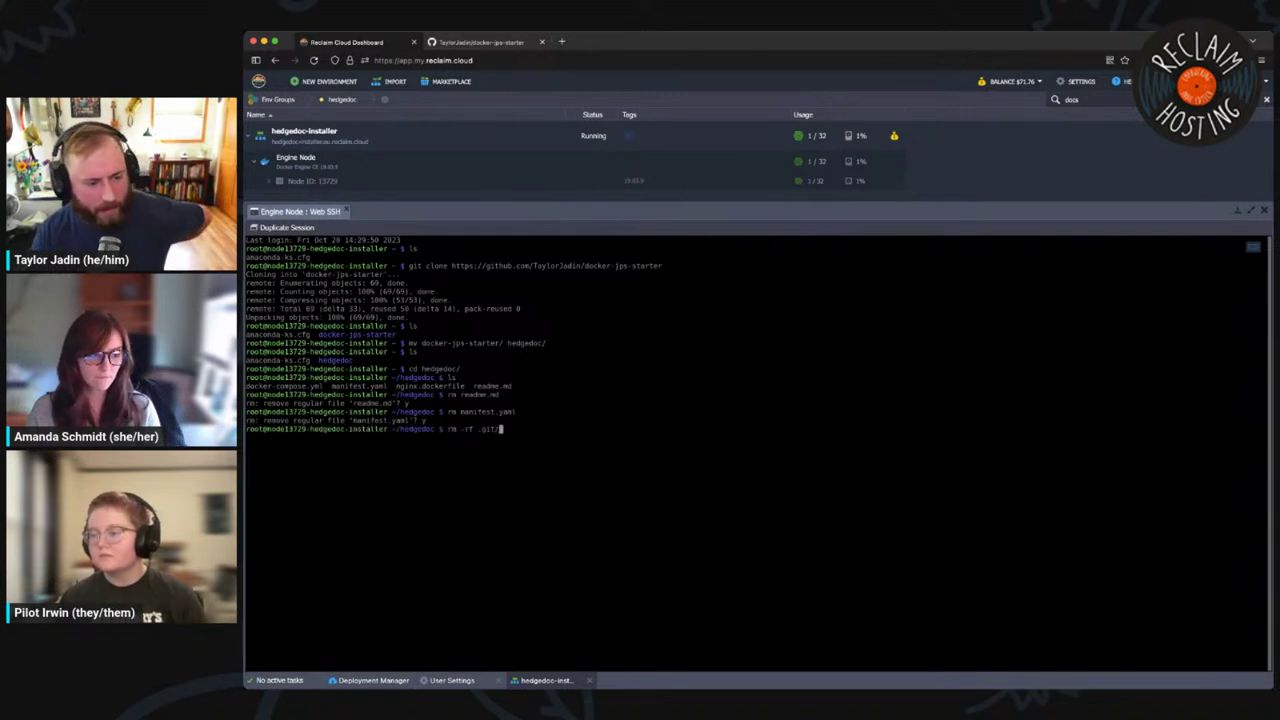
pyautogui.press('Return')
pyautogui.write('ls')
pyautogui.press('Return')
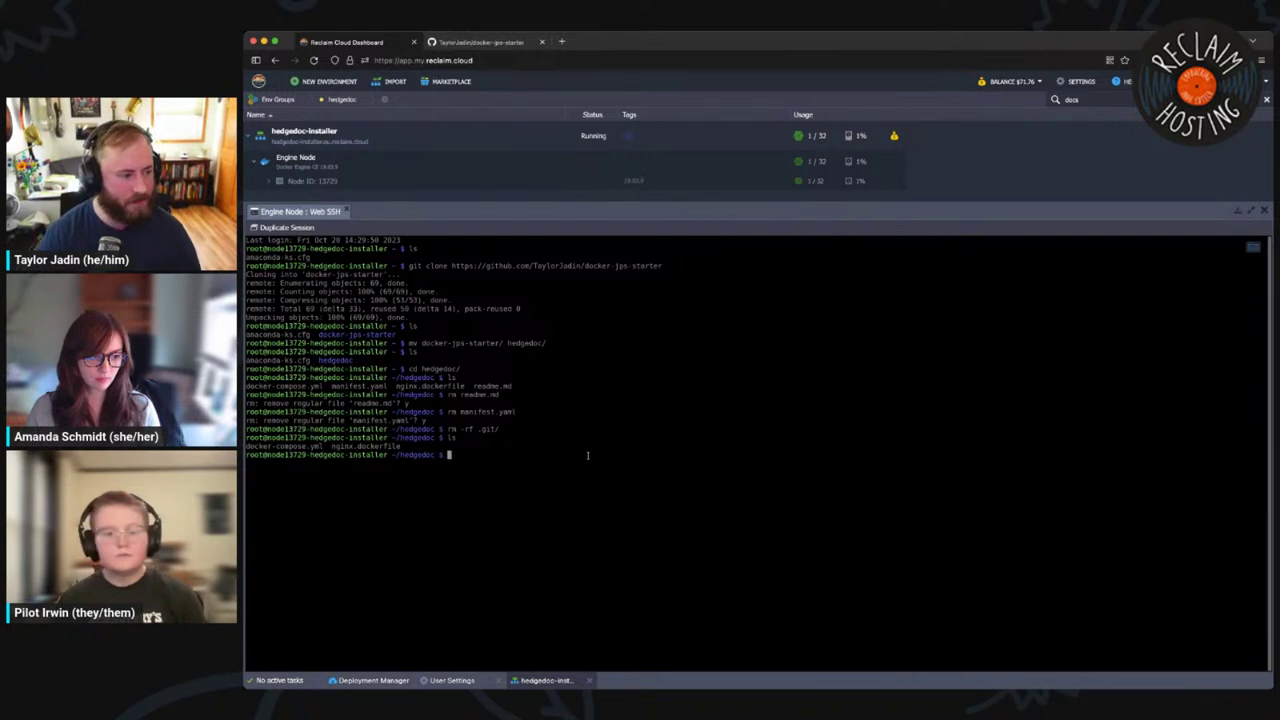
pyautogui.moveTo(440, 162)
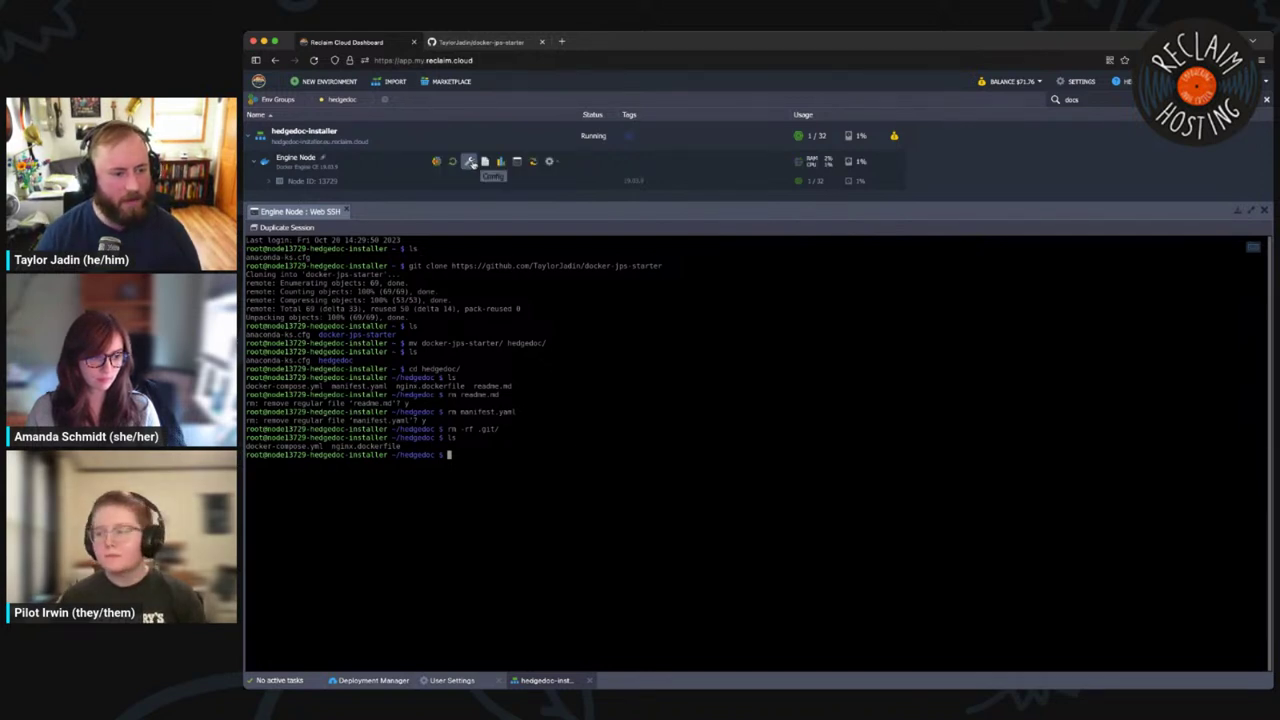
# Open the Engine Node's config files and browse root > hedgedoc > docker-compose.yml.
pyautogui.click(470, 161)
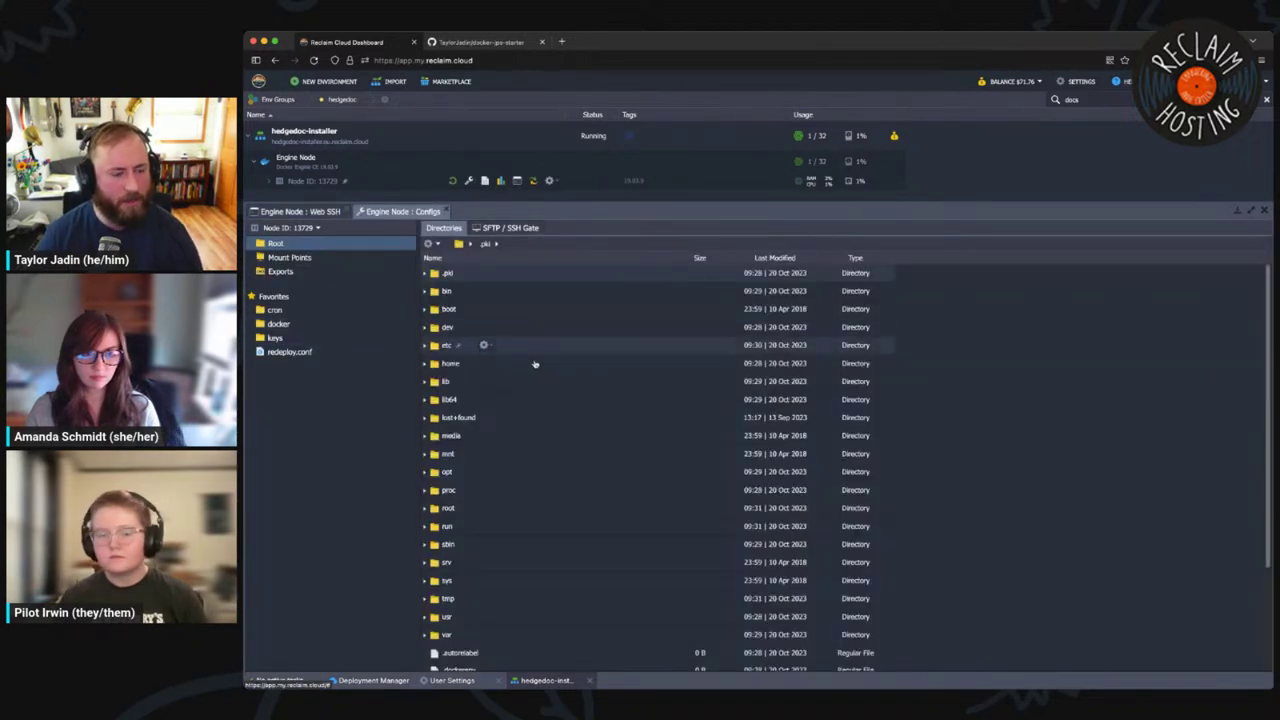
pyautogui.scroll(-3, 539, 433)
pyautogui.doubleClick(571, 400)
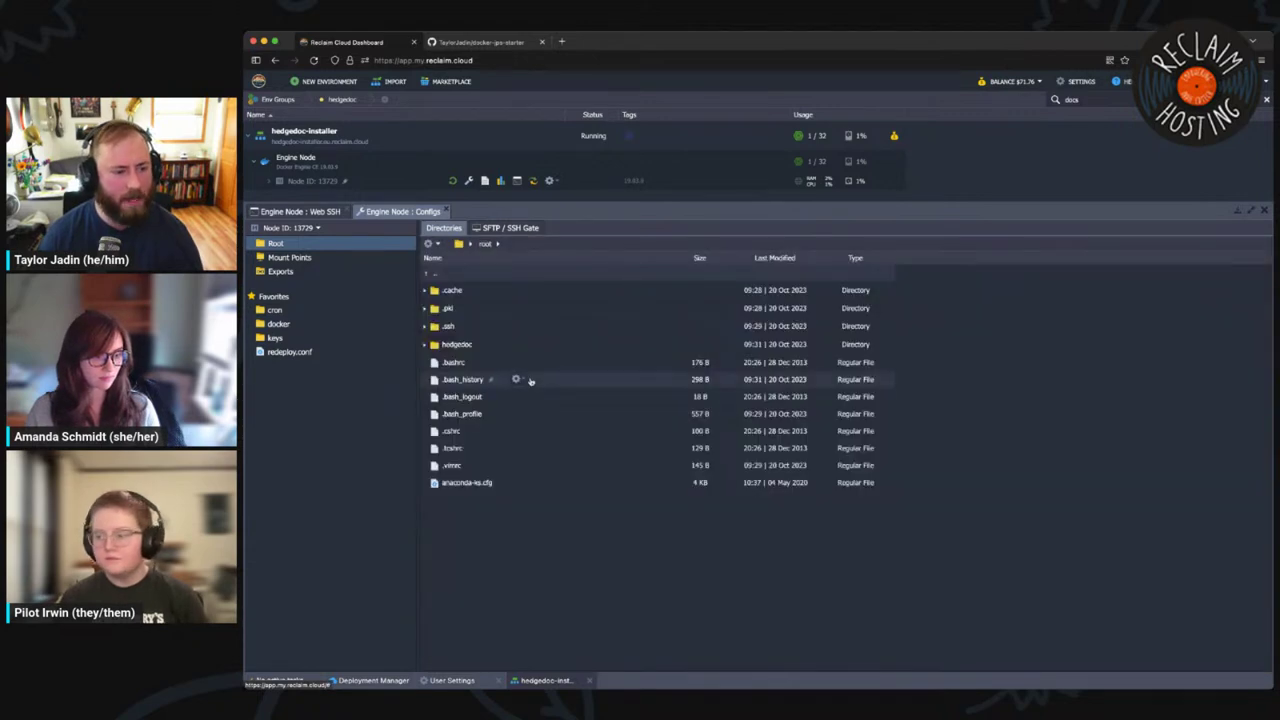
pyautogui.doubleClick(565, 343)
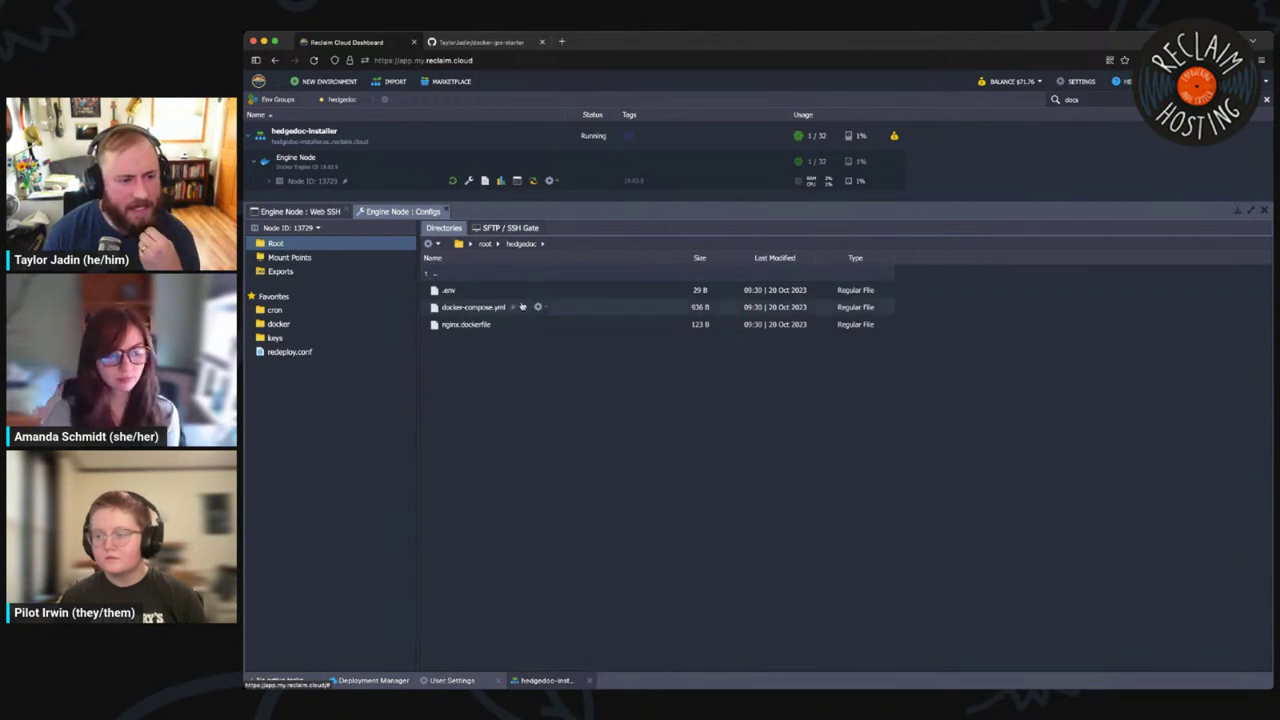
pyautogui.doubleClick(574, 313)
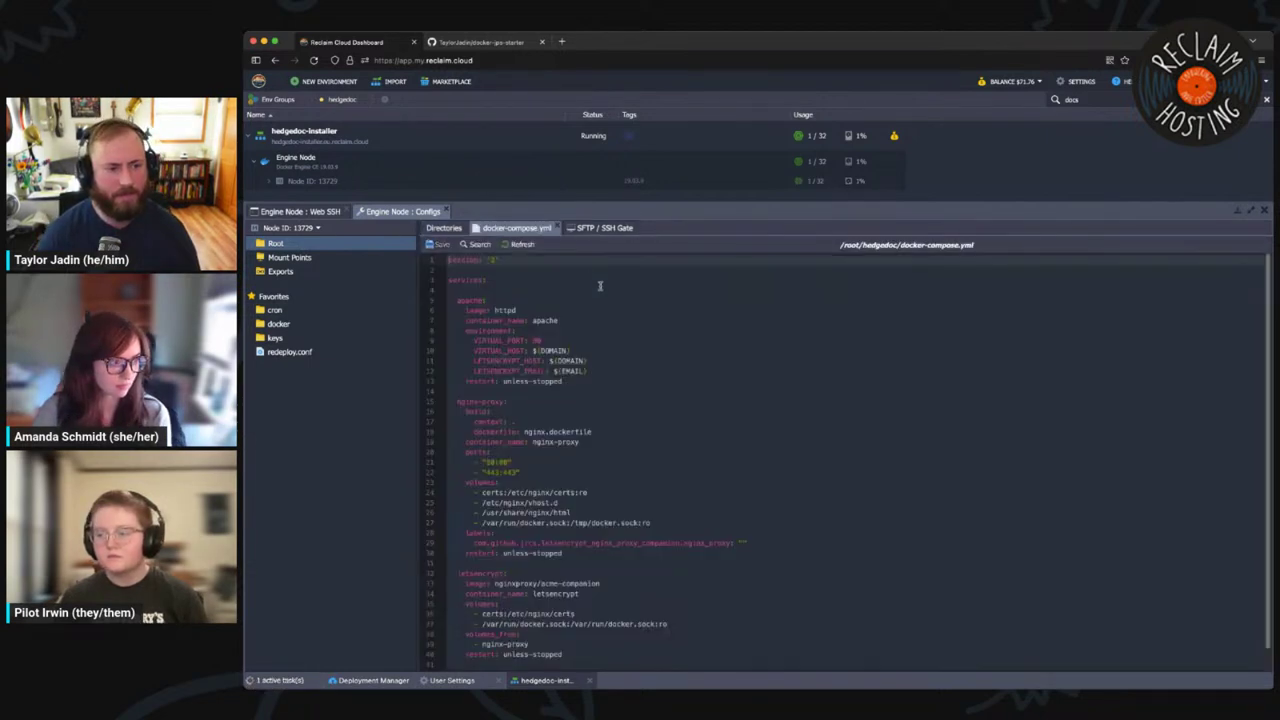
# Insert a blank line after the apache service in docker-compose.yml.
pyautogui.scroll(-1, 597, 350)
pyautogui.moveTo(588, 363)
pyautogui.mouseDown()
pyautogui.moveTo(470, 330)
pyautogui.moveTo(436, 293)
pyautogui.moveTo(520, 343)
pyautogui.moveTo(588, 363)
pyautogui.mouseUp()
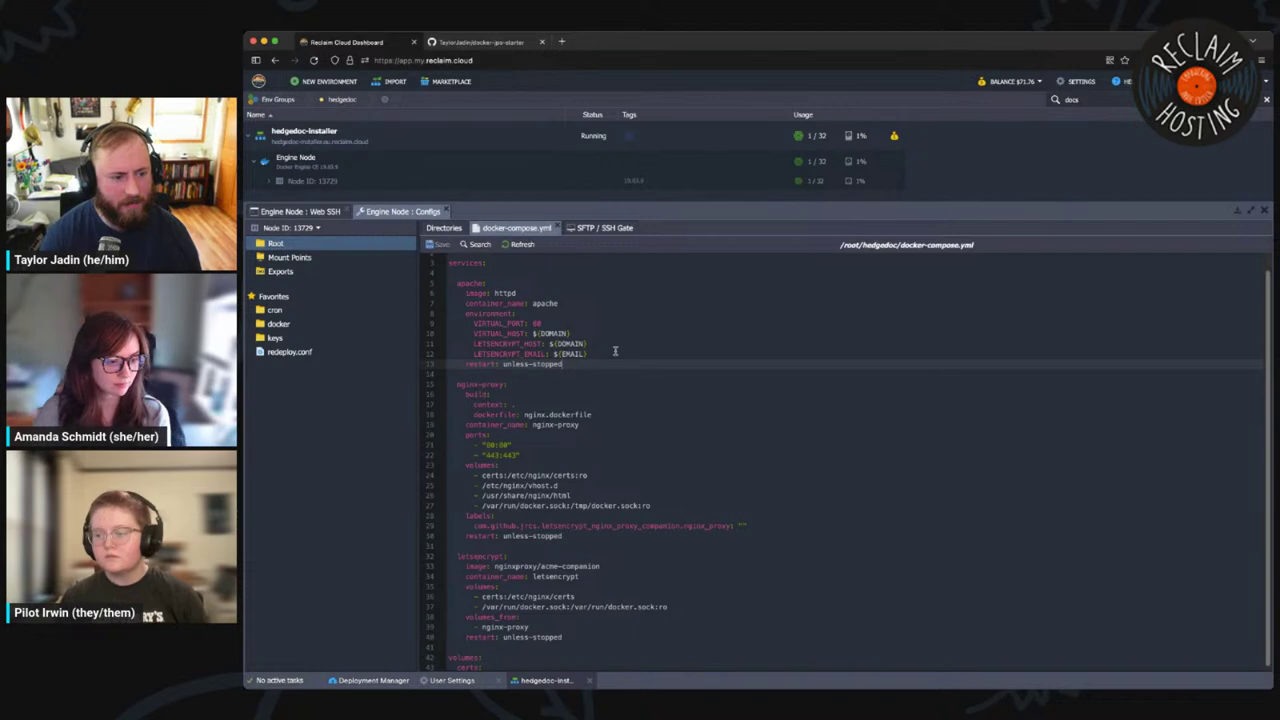
pyautogui.press('Return')
pyautogui.scroll(1, 615, 351)
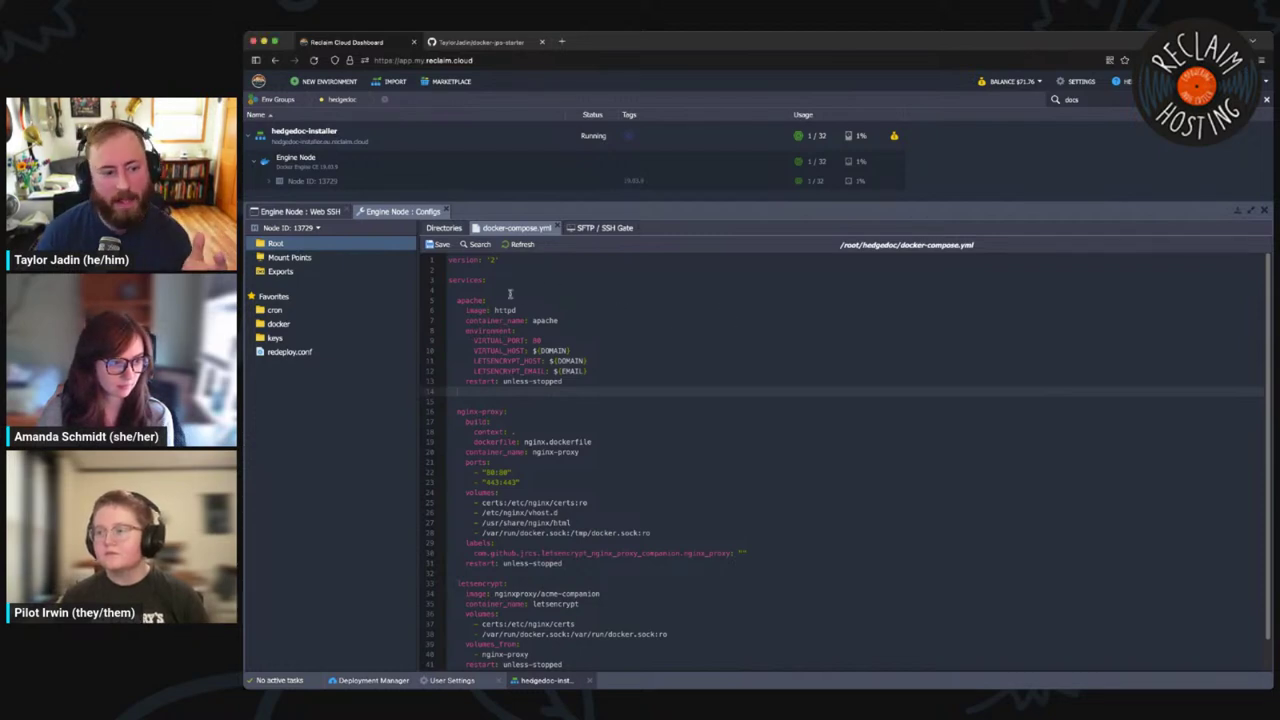
pyautogui.click(484, 410)
pyautogui.scroll(-1, 530, 450)
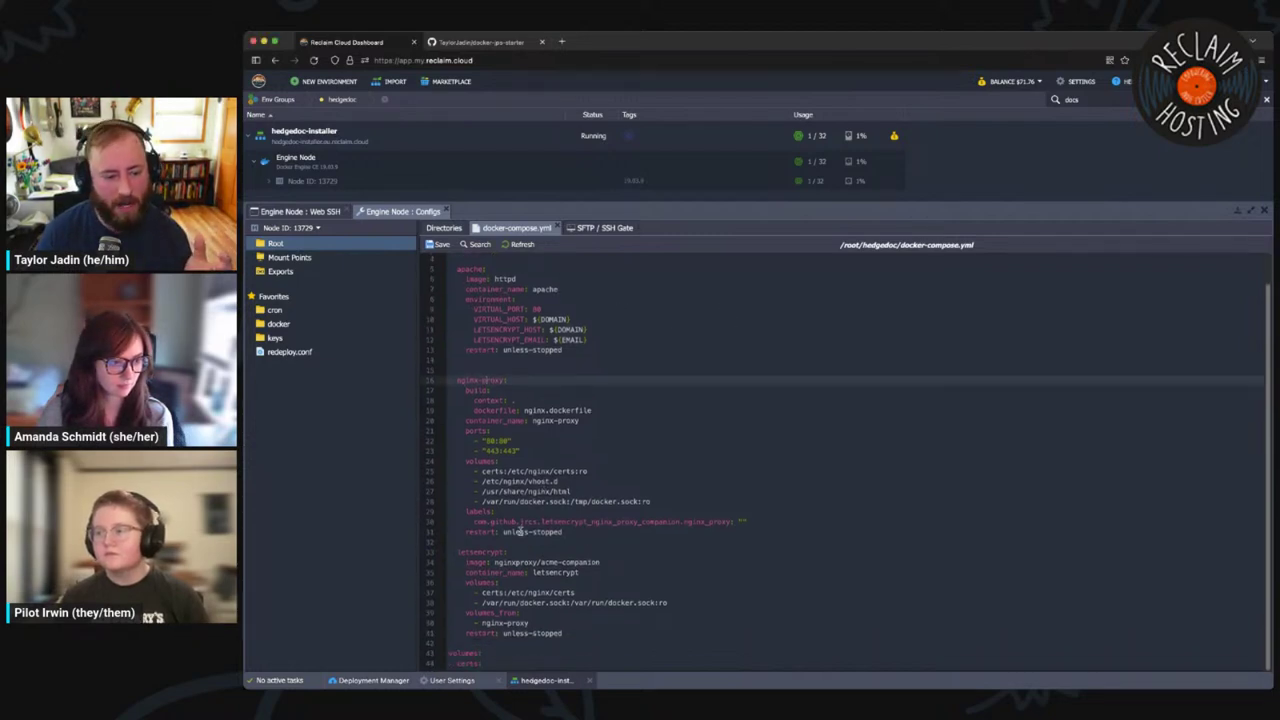
pyautogui.press('super+Tab')
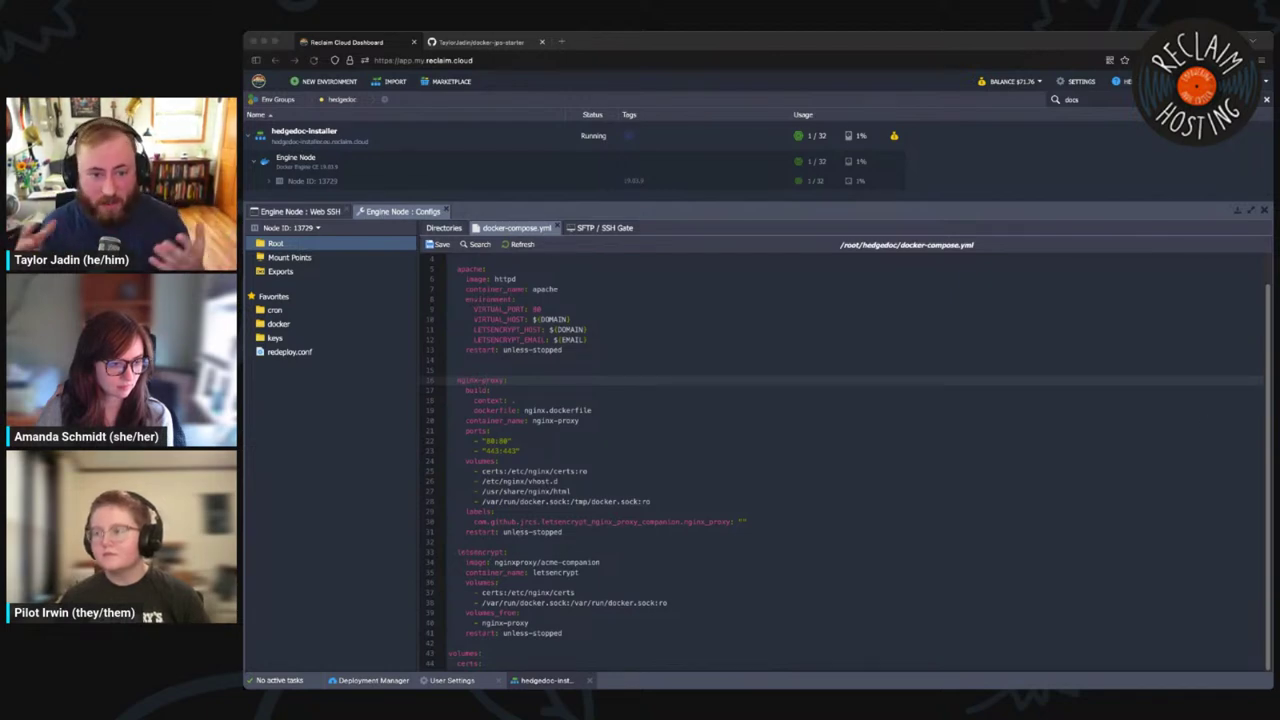
pyautogui.click(688, 108)
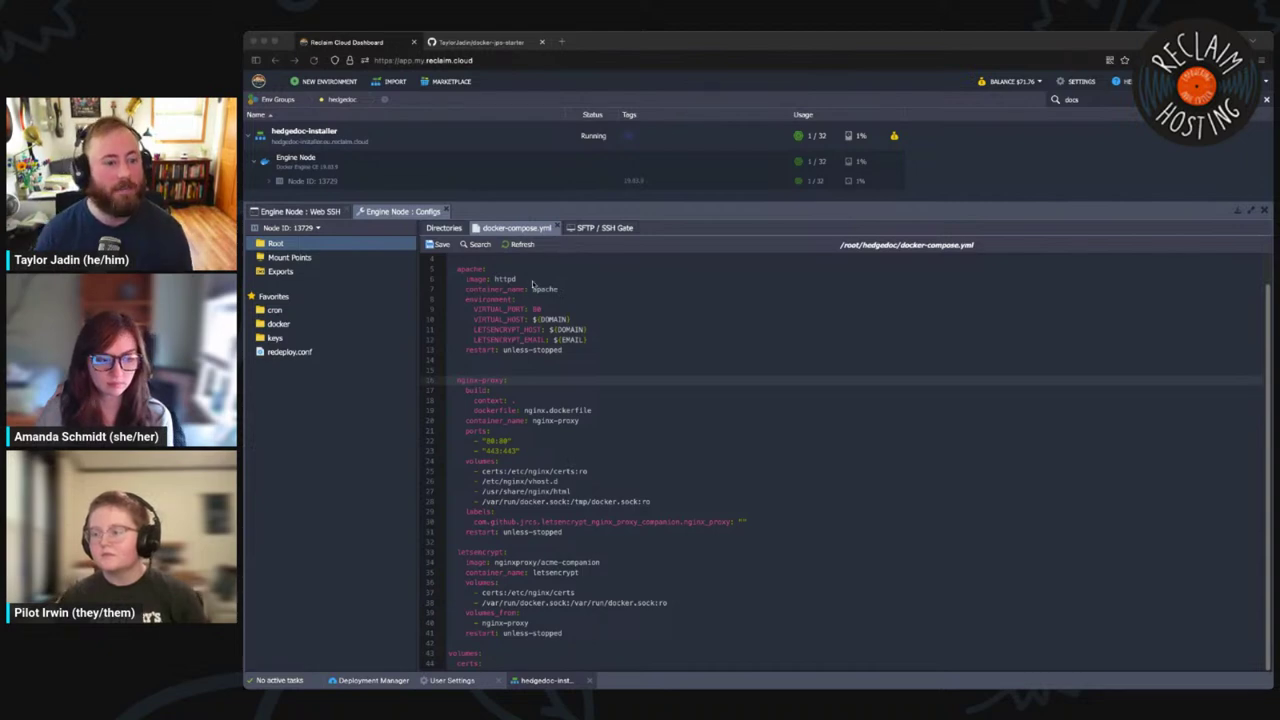
pyautogui.scroll(1, 473, 292)
pyautogui.click(471, 395)
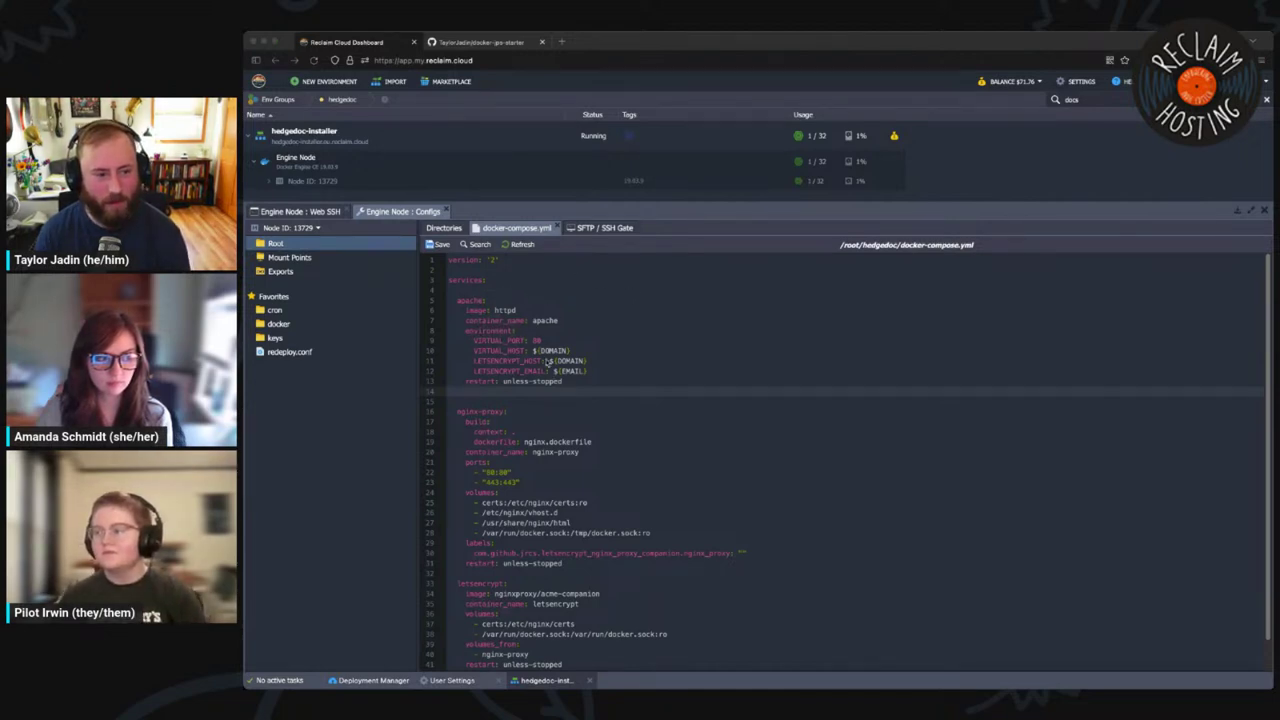
# Review the apache environment variables, then paste the HedgeDoc app service block after apache.
pyautogui.click(497, 340)
pyautogui.moveTo(497, 342); pyautogui.dragTo(582, 370)
pyautogui.click(582, 370)
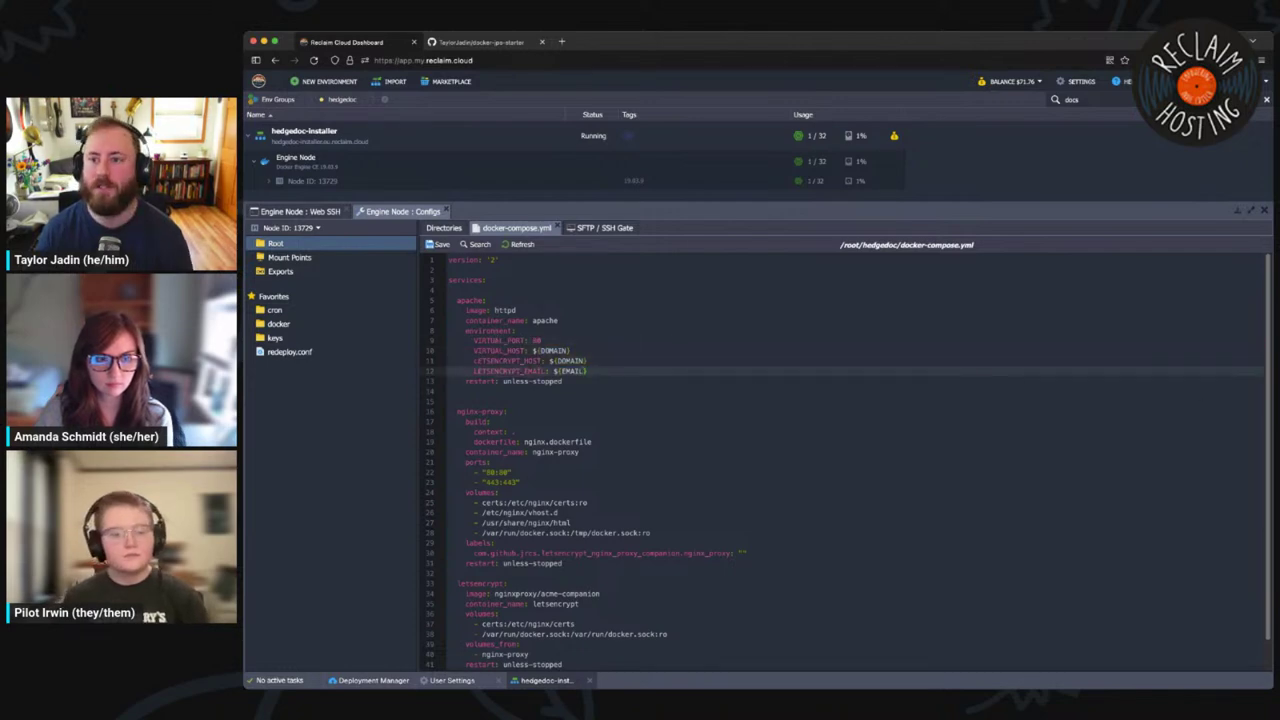
pyautogui.press('super+Tab')
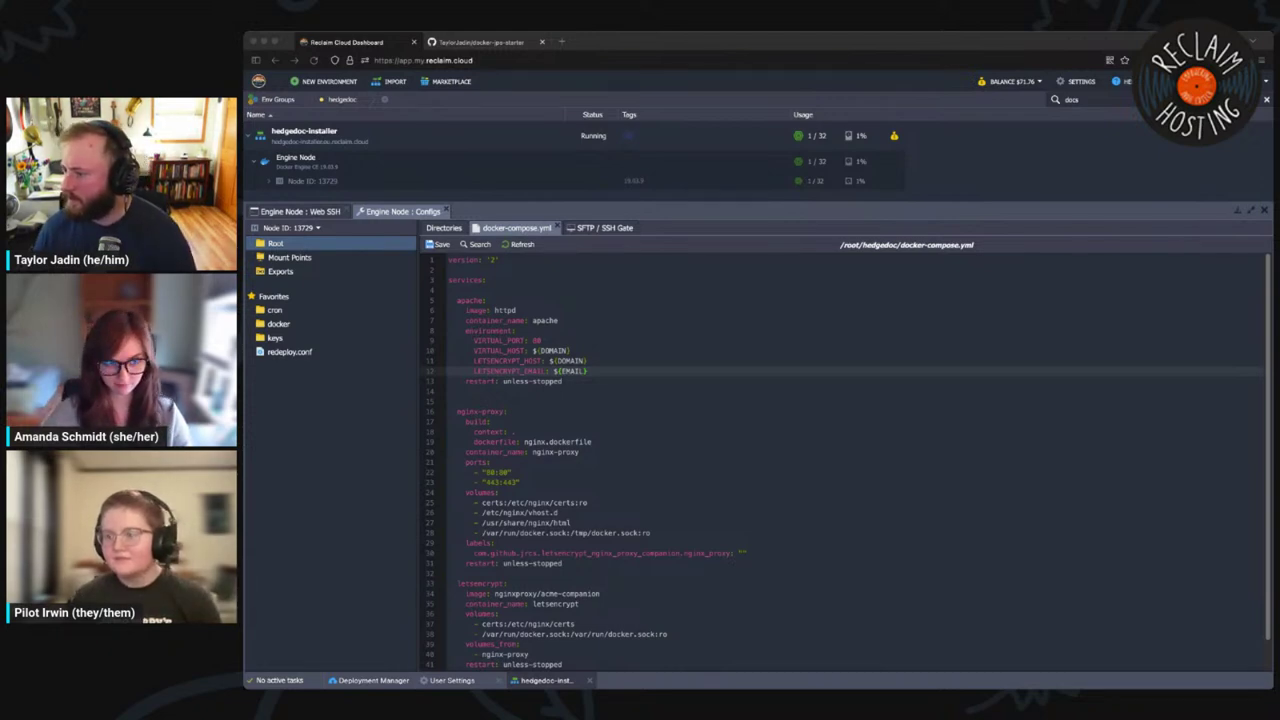
pyautogui.click(511, 389)
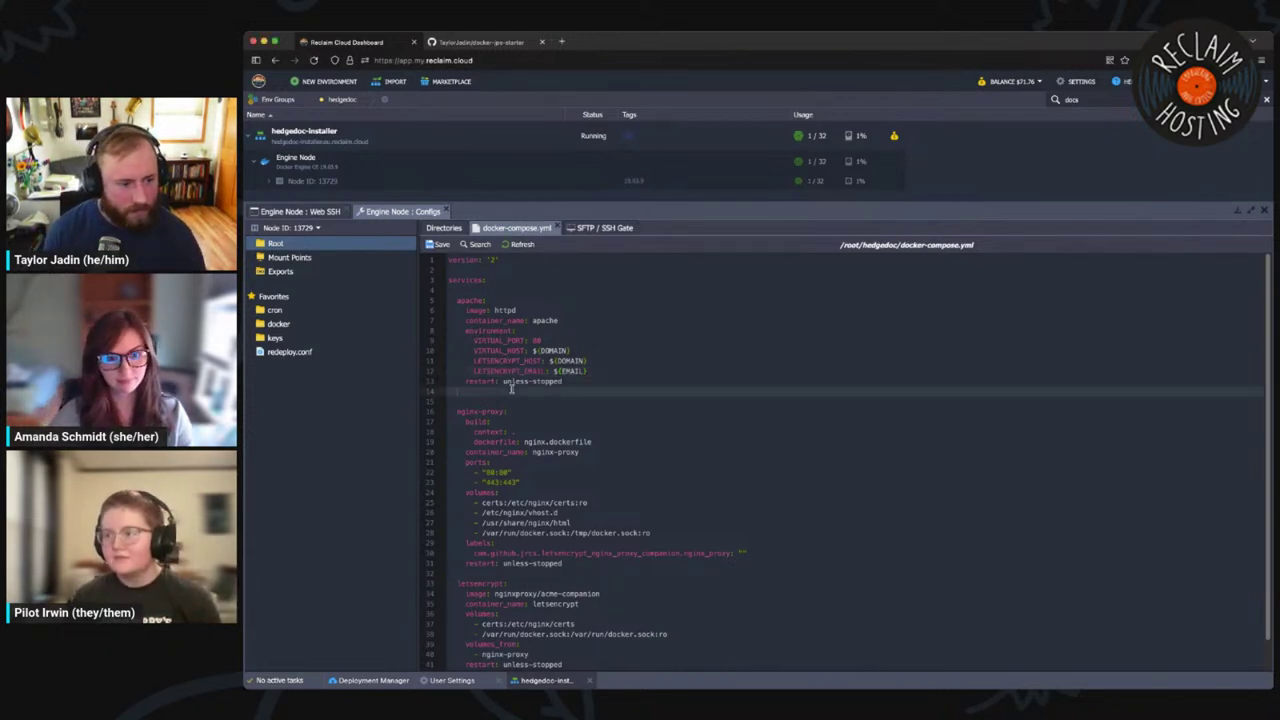
pyautogui.press('super+v')
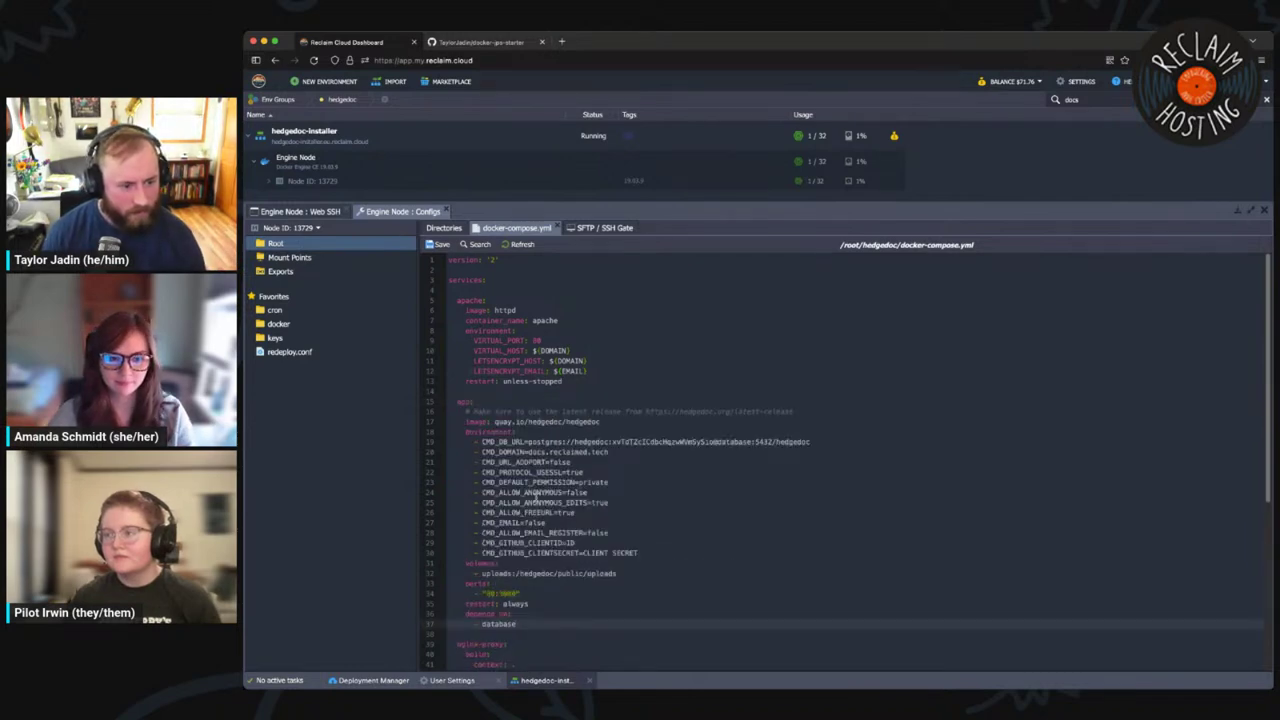
pyautogui.scroll(-1, 550, 505)
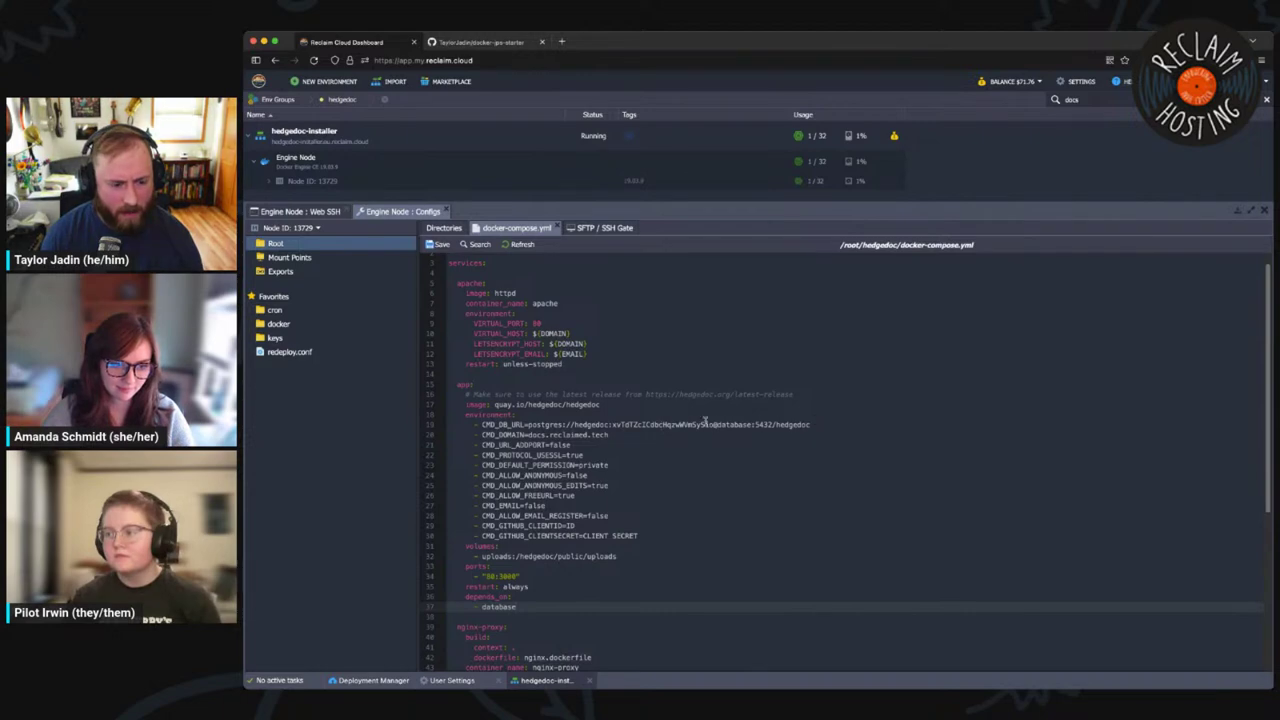
# Replace the database password in CMD_DB_URL with a new one.
pyautogui.doubleClick(675, 424)
pyautogui.press('BackSpace')
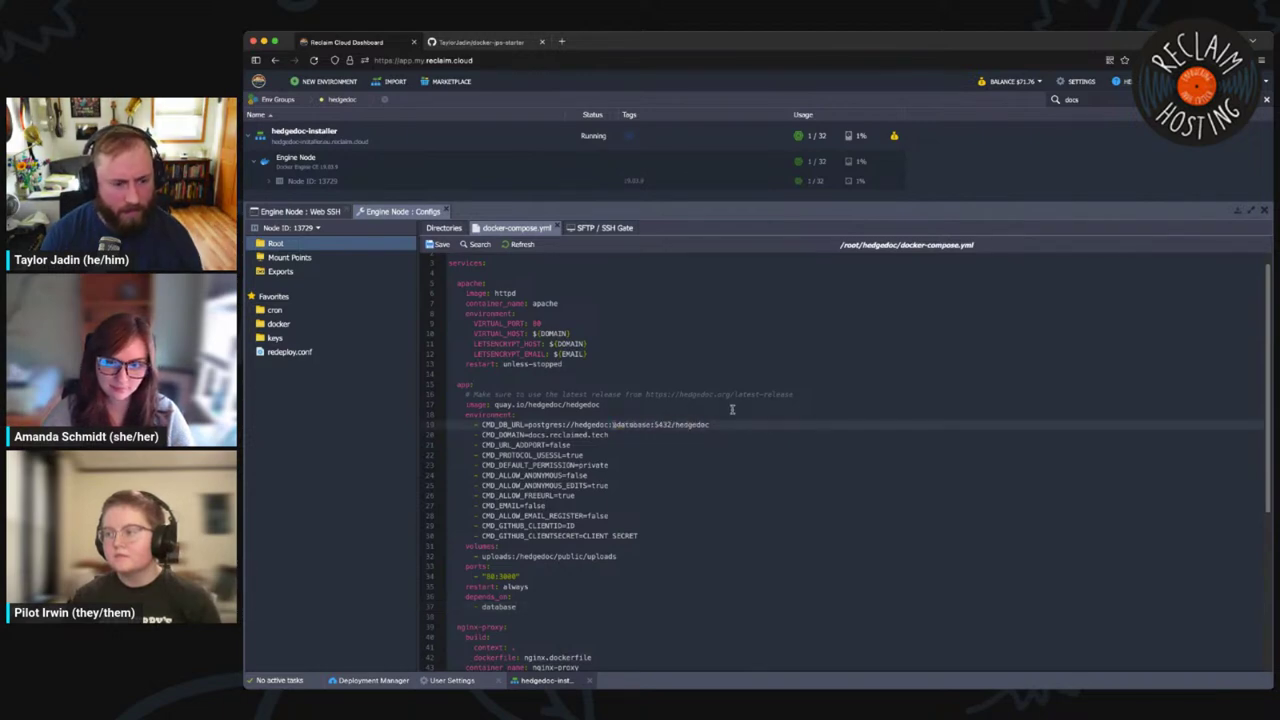
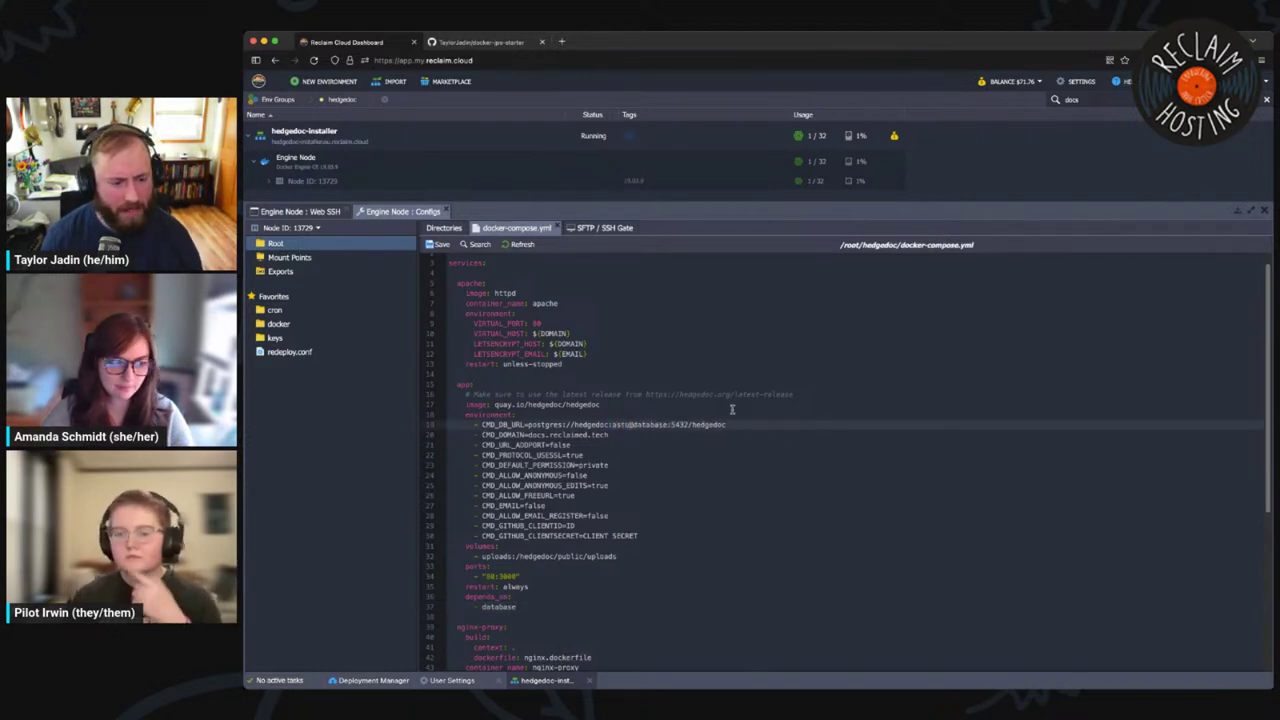
pyautogui.scroll(-3, 600, 488)
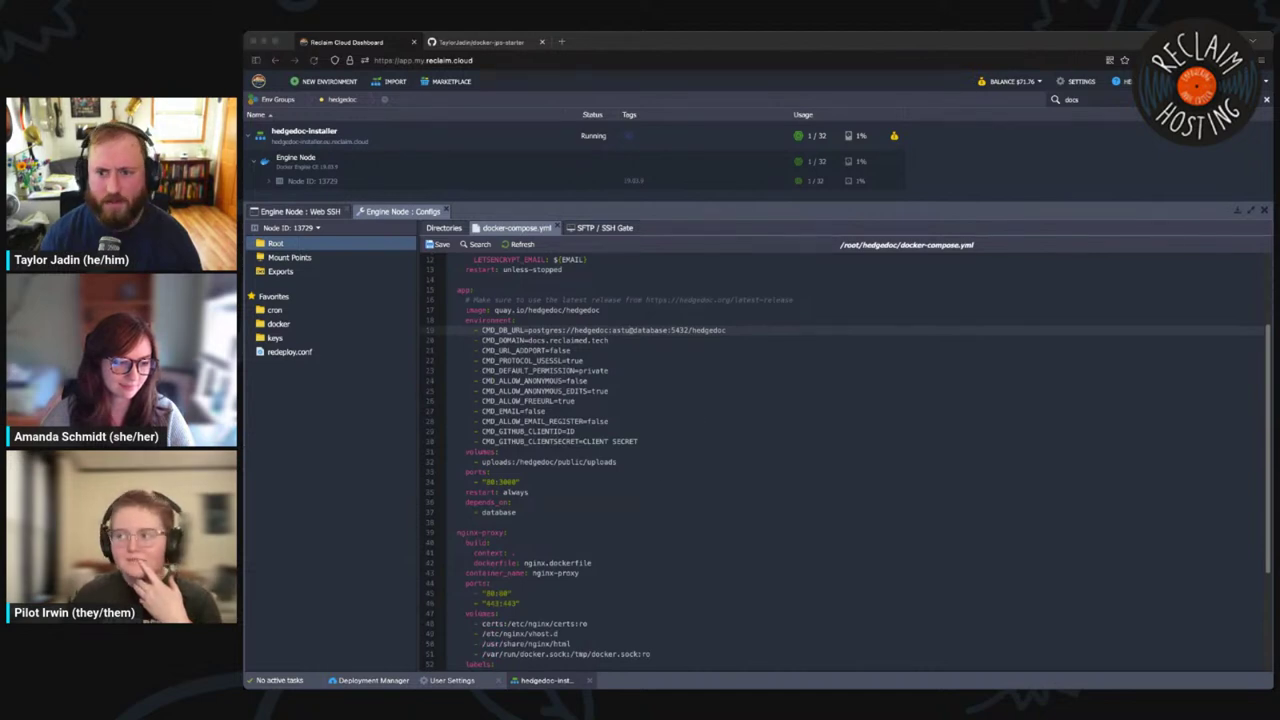
# Search for HedgeDoc documentation and open the Installation > Docker Image page.
pyautogui.click(655, 44)
pyautogui.press('super+t')
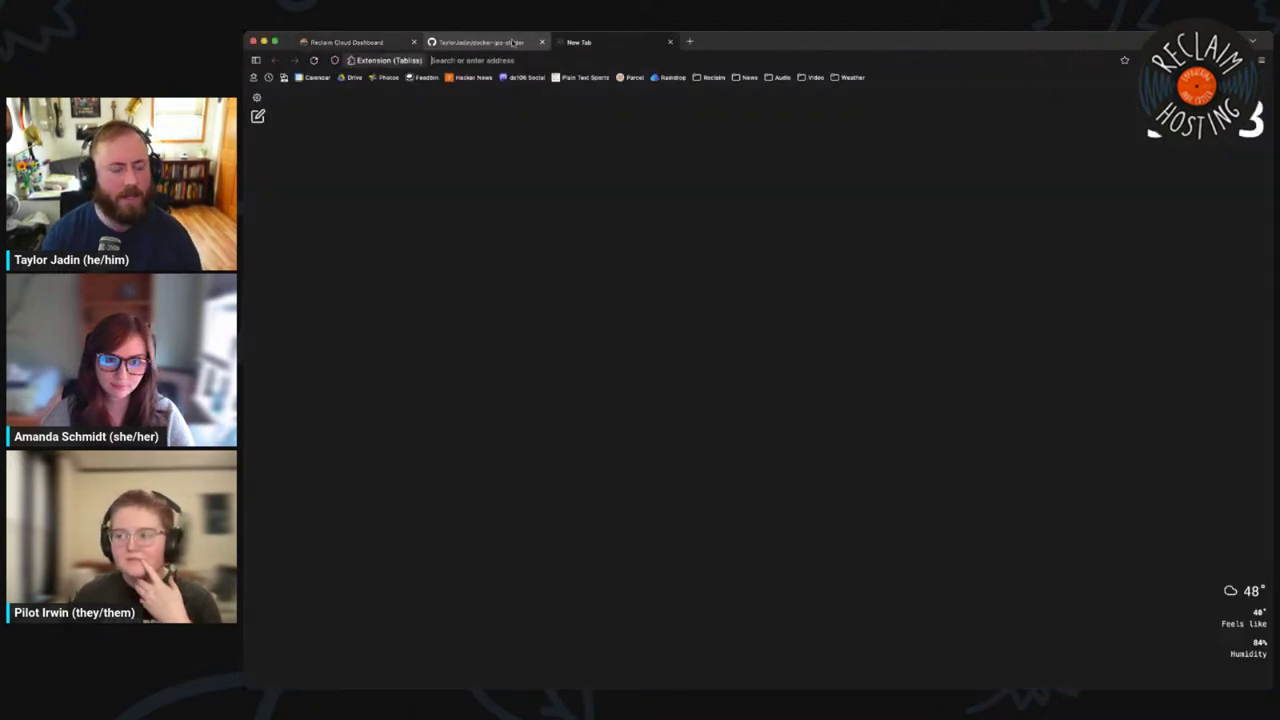
pyautogui.write('hedgoc doc')
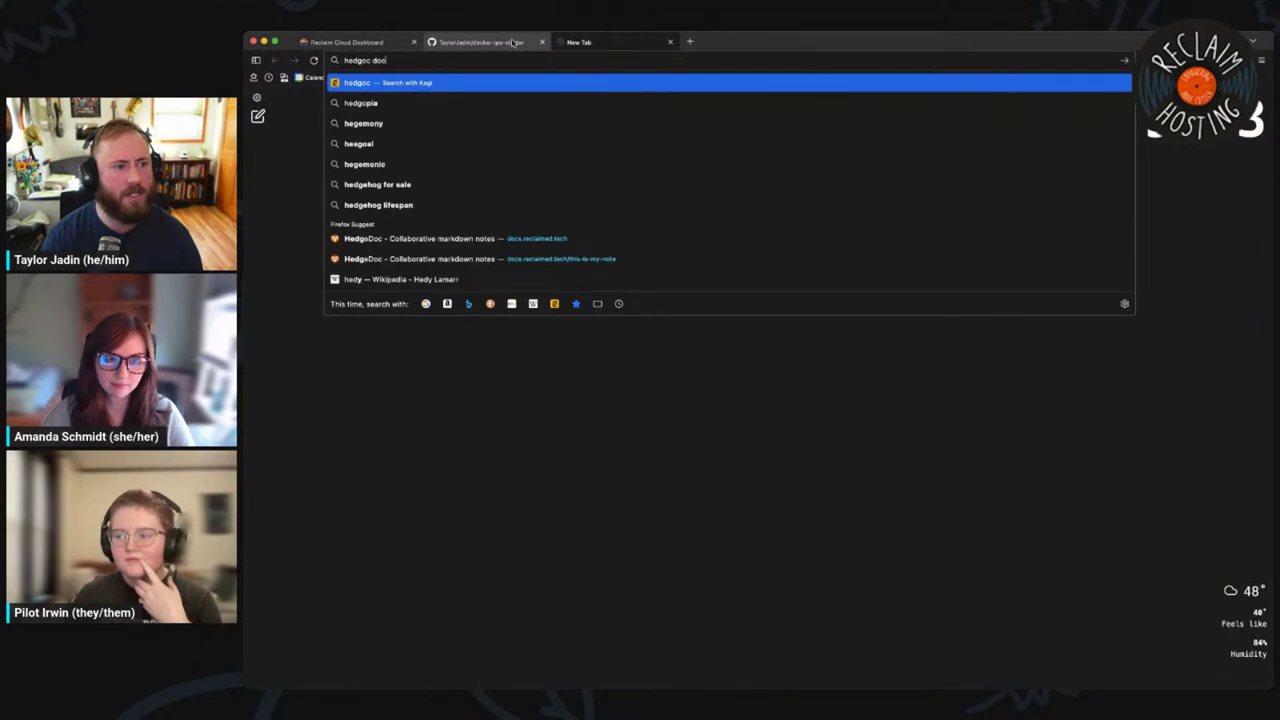
pyautogui.write('umentation')
pyautogui.press('Return')
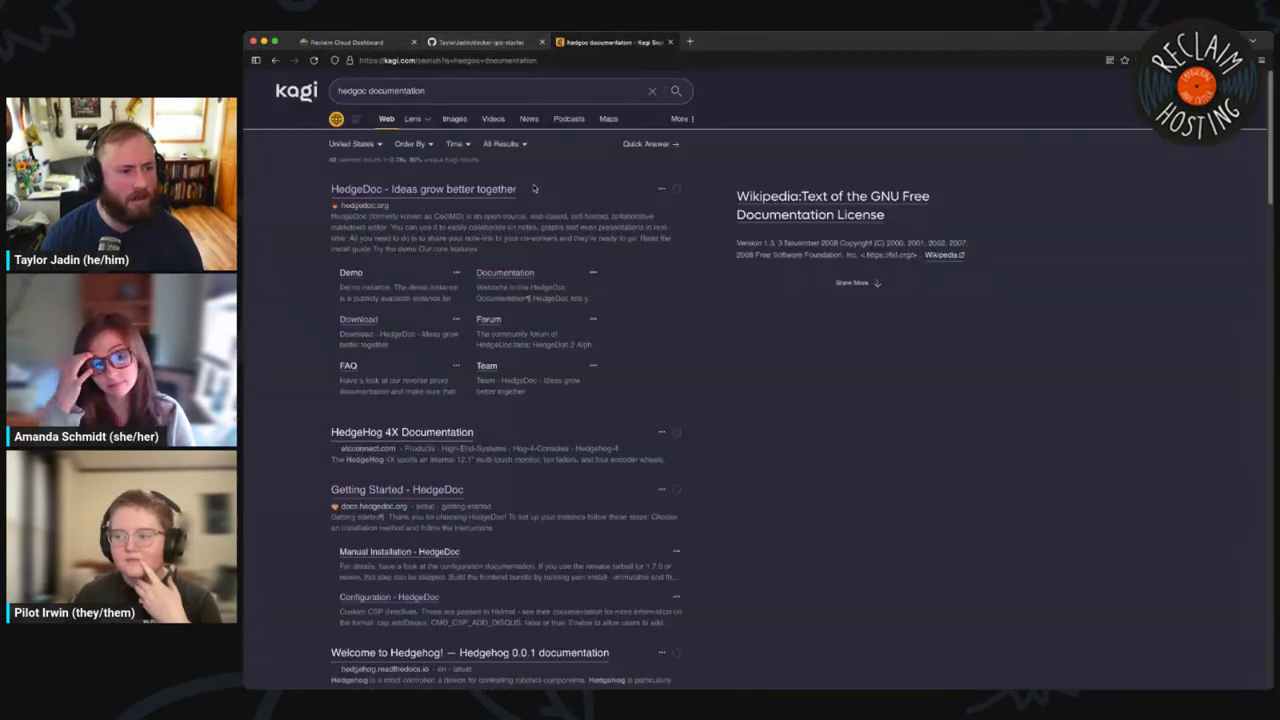
pyautogui.click(460, 192)
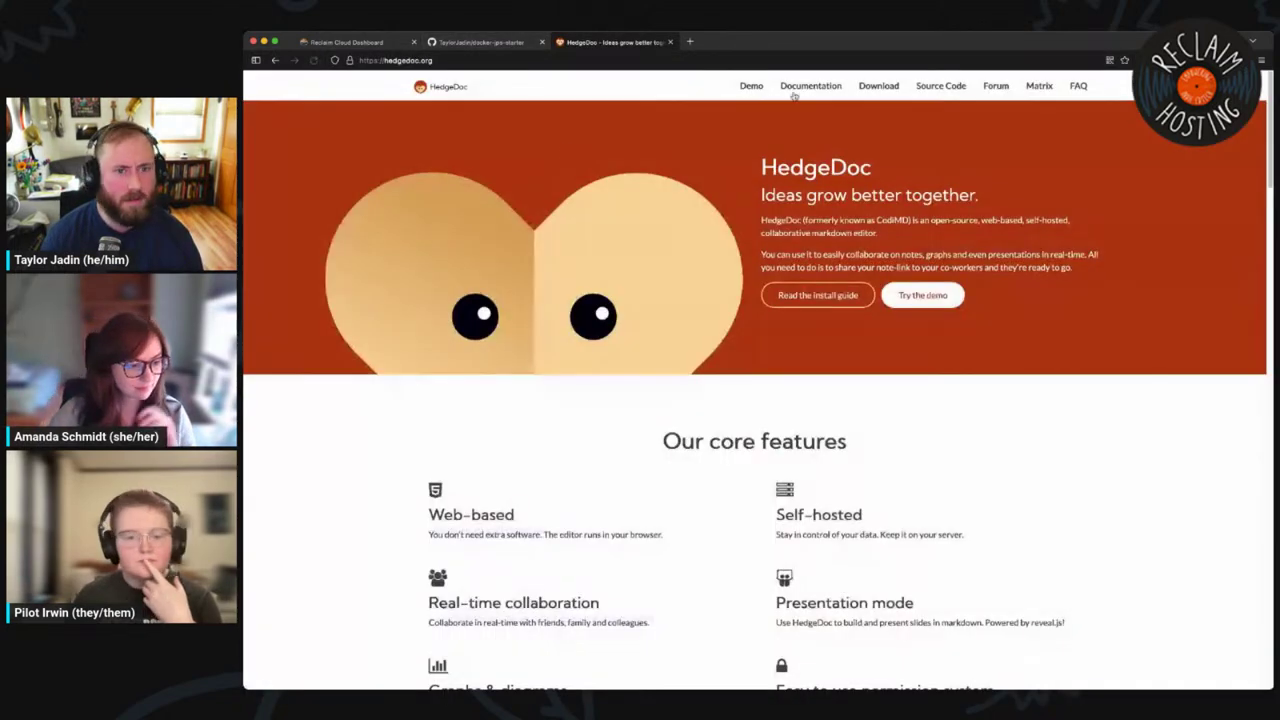
pyautogui.click(834, 88)
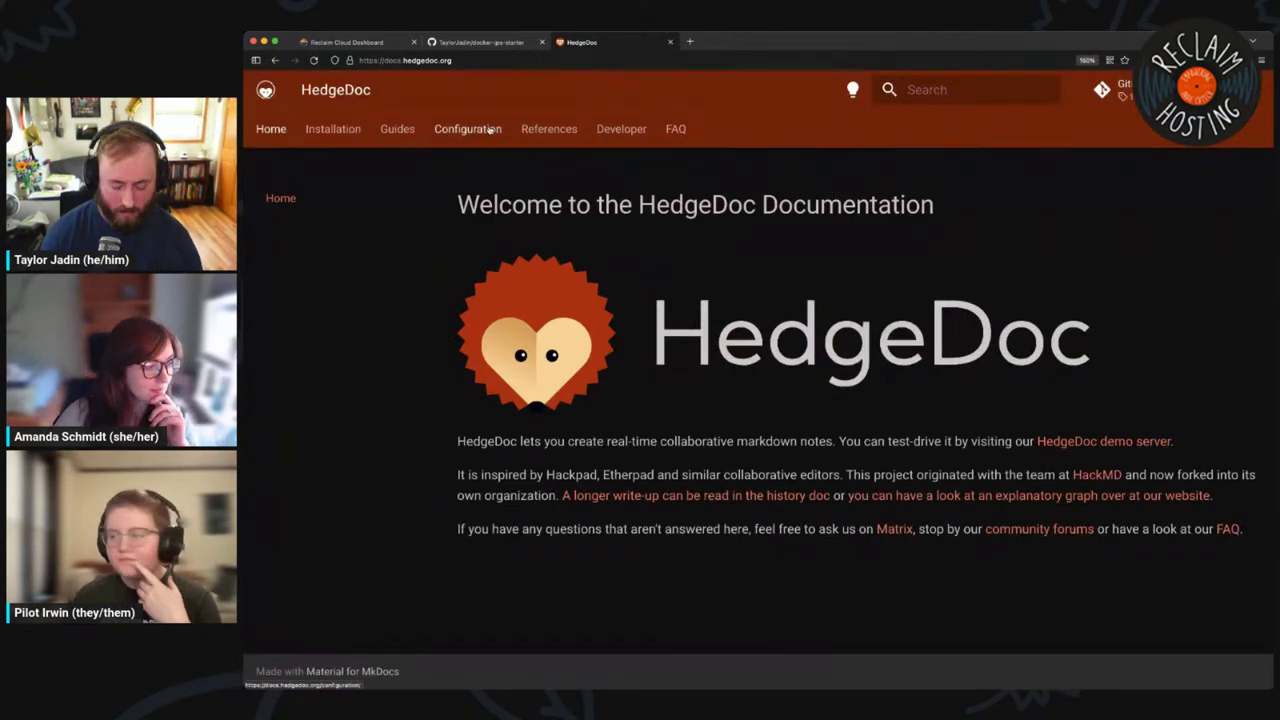
pyautogui.click(533, 113)
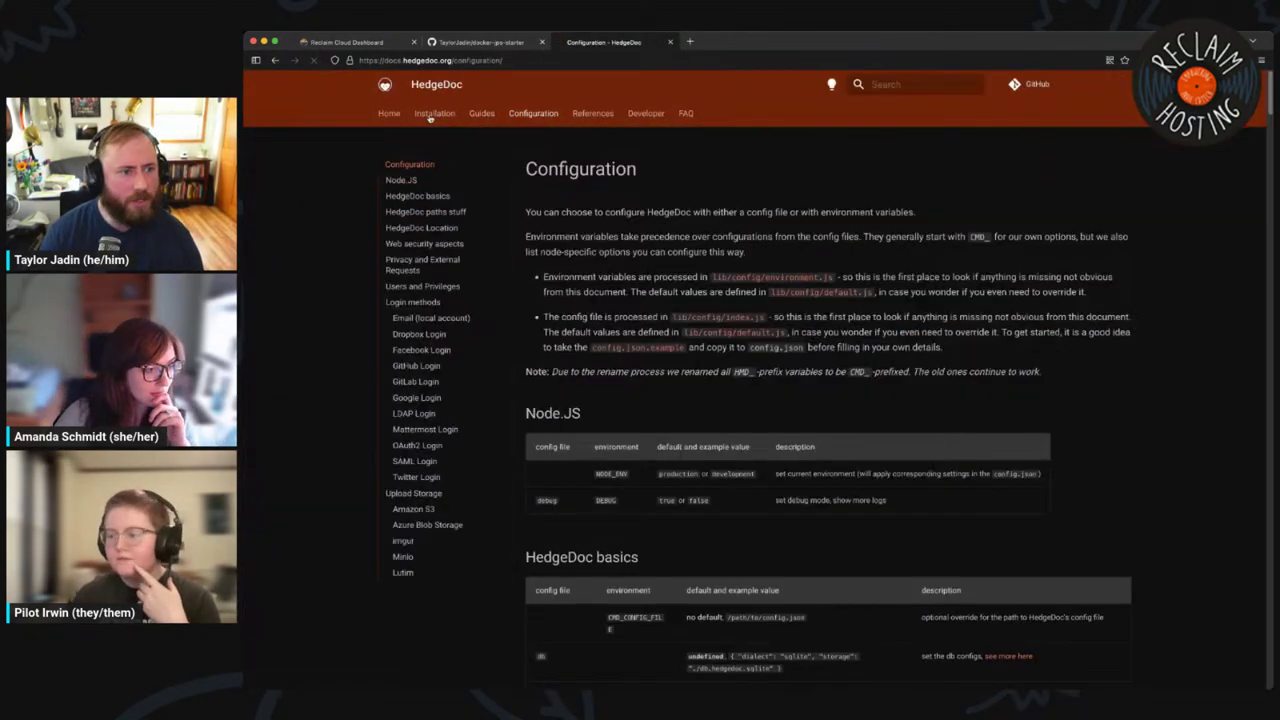
pyautogui.click(434, 114)
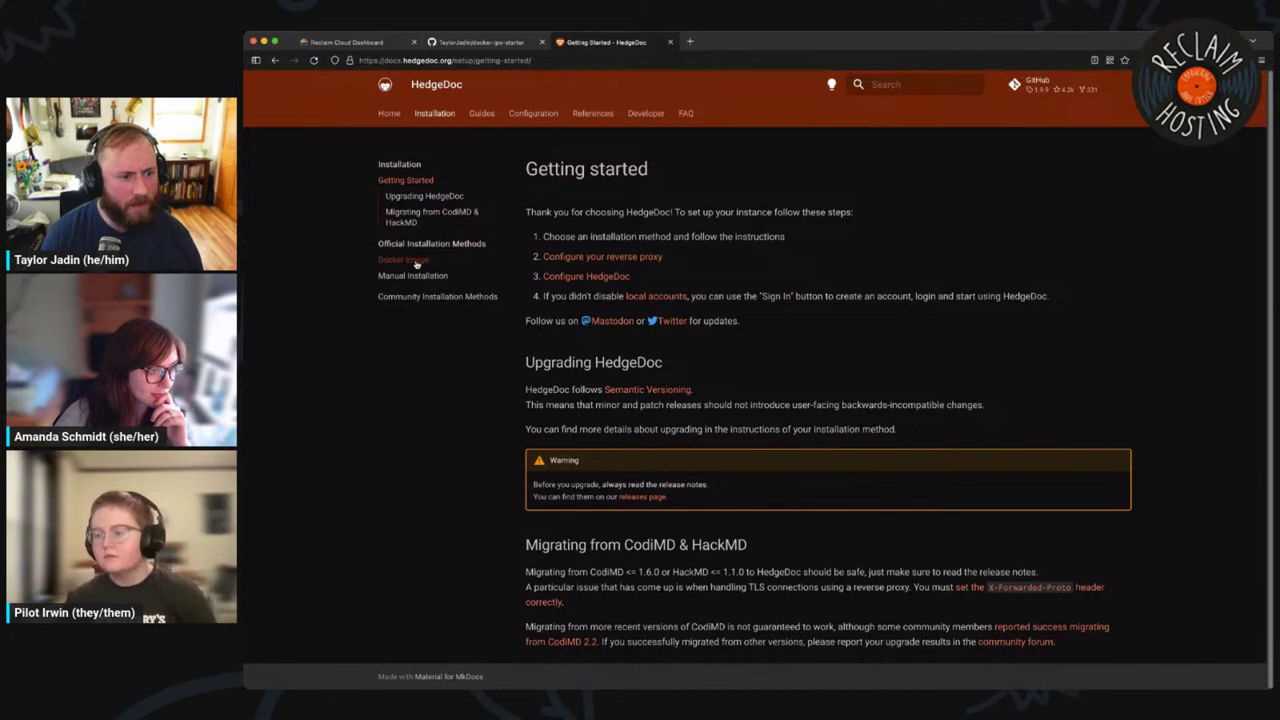
pyautogui.click(412, 260)
# Select the compose example from database: to uploads: and return to docker-compose.yml.
pyautogui.scroll(-3, 690, 290)
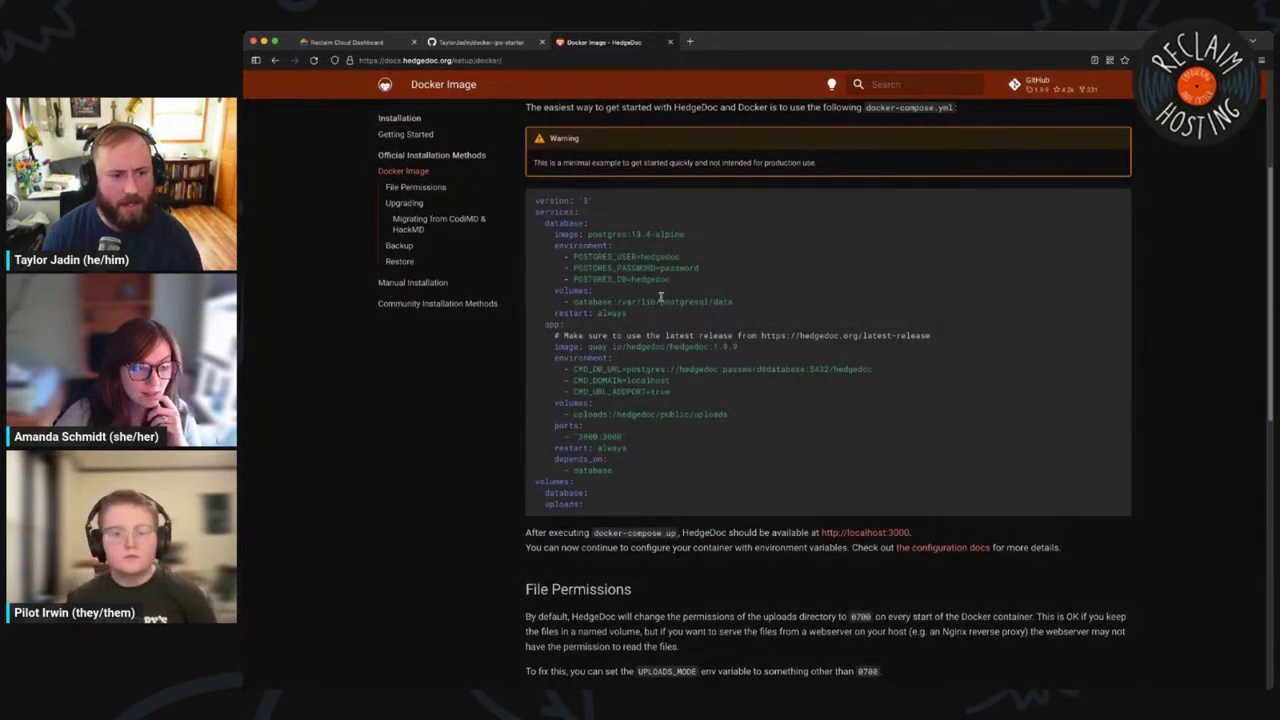
pyautogui.moveTo(594, 515); pyautogui.dragTo(537, 214)
pyautogui.hotkey('ctrl', 'c')
pyautogui.click(570, 234)
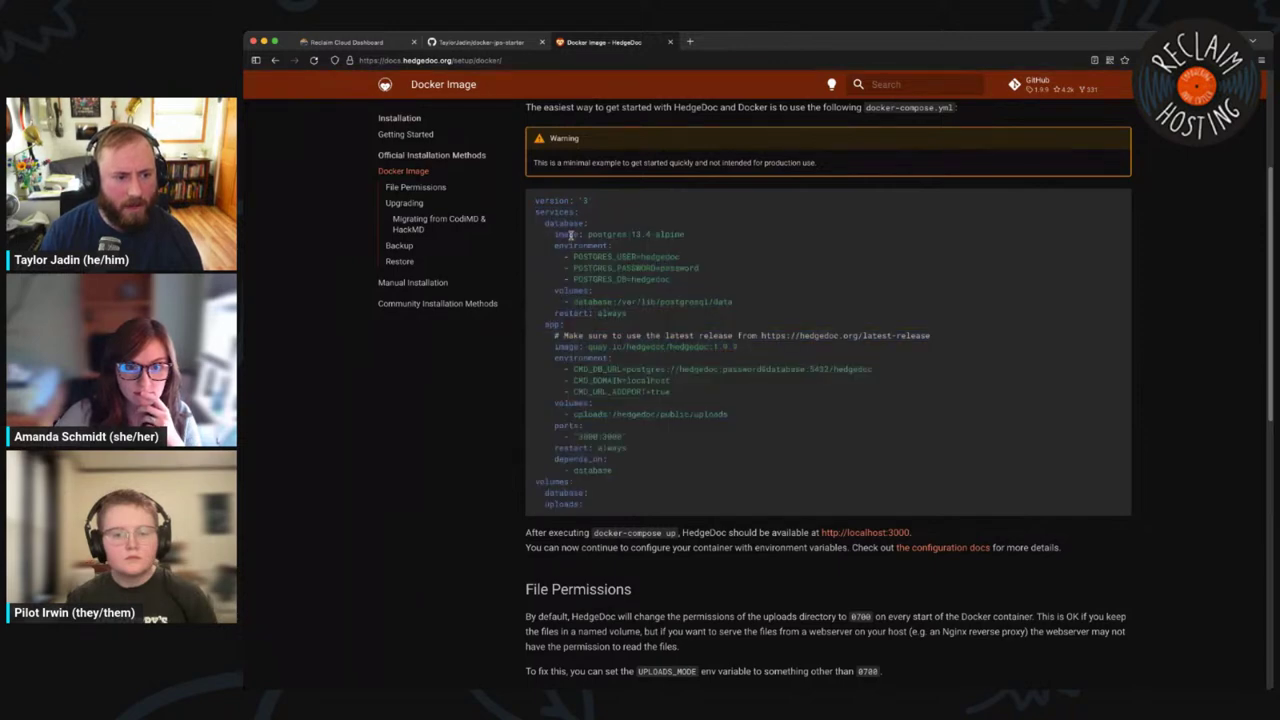
pyautogui.moveTo(591, 502); pyautogui.dragTo(542, 225)
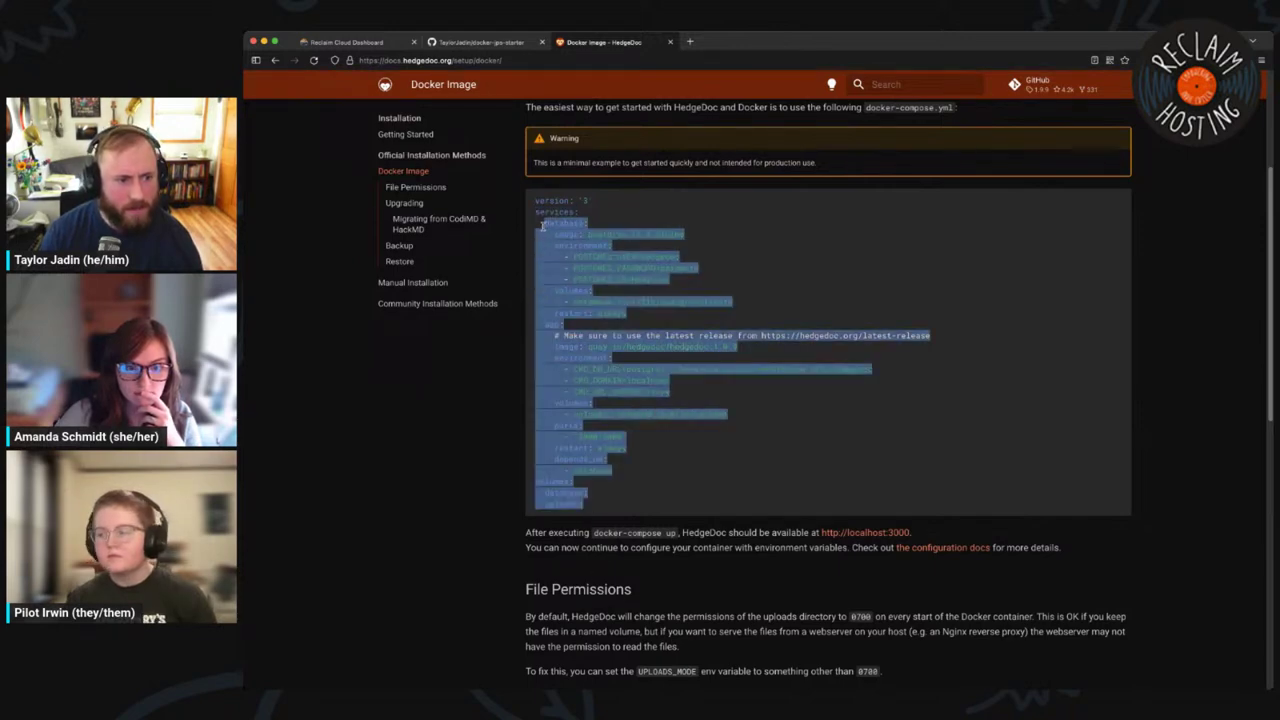
pyautogui.click(350, 42)
pyautogui.click(583, 462)
# Paste the documentation's database and app service blocks over the existing ones.
pyautogui.click(537, 512)
pyautogui.moveTo(537, 512); pyautogui.dragTo(452, 282)
pyautogui.hotkey('ctrl', 'v')
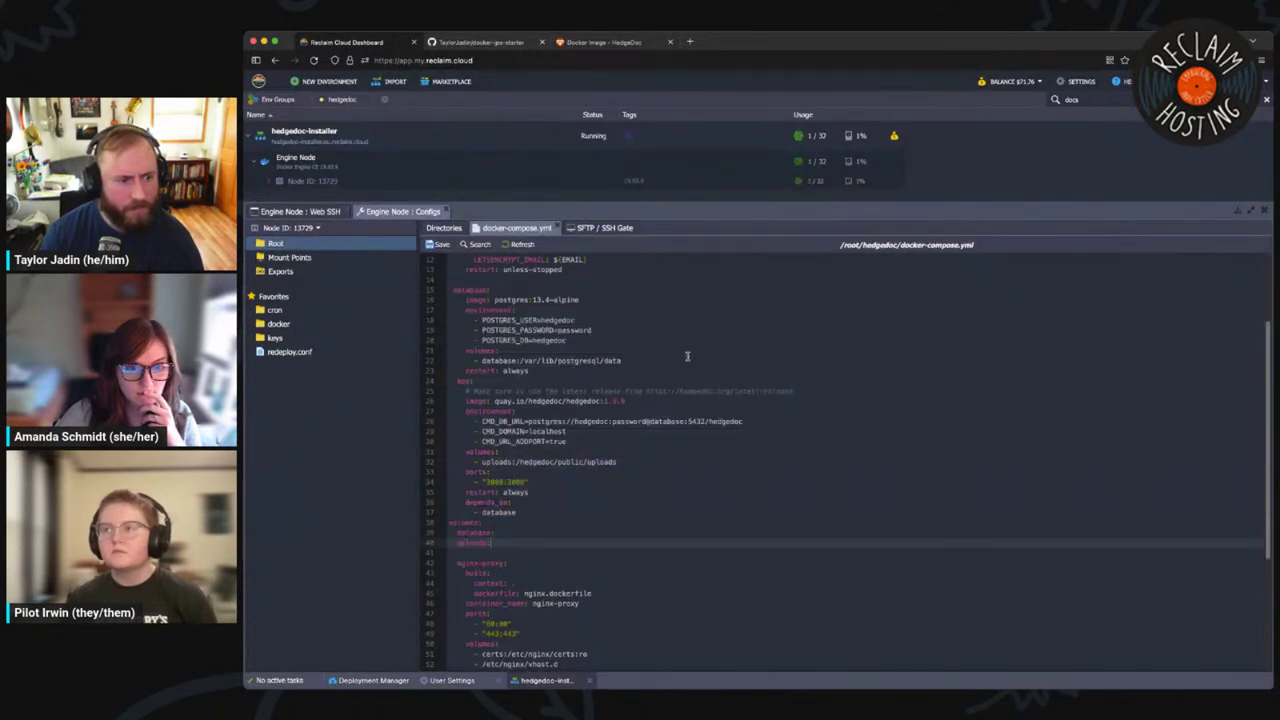
pyautogui.scroll(3, 515, 536)
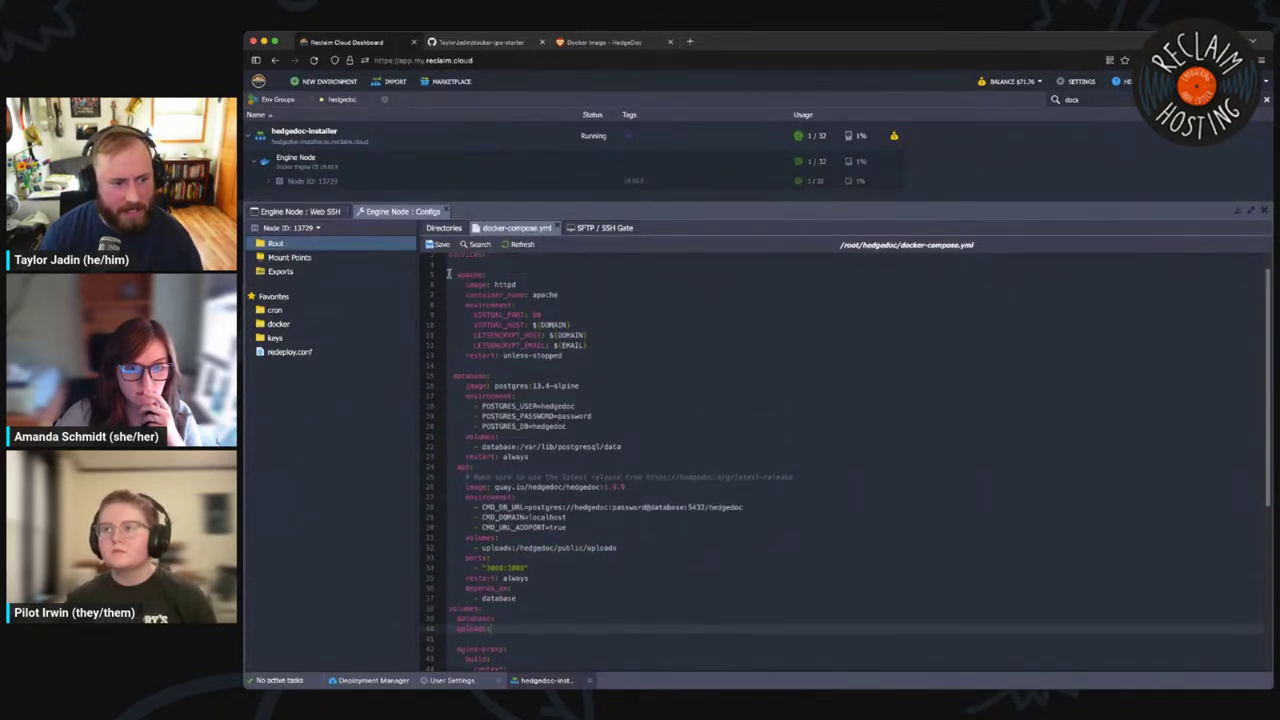
pyautogui.click(568, 378)
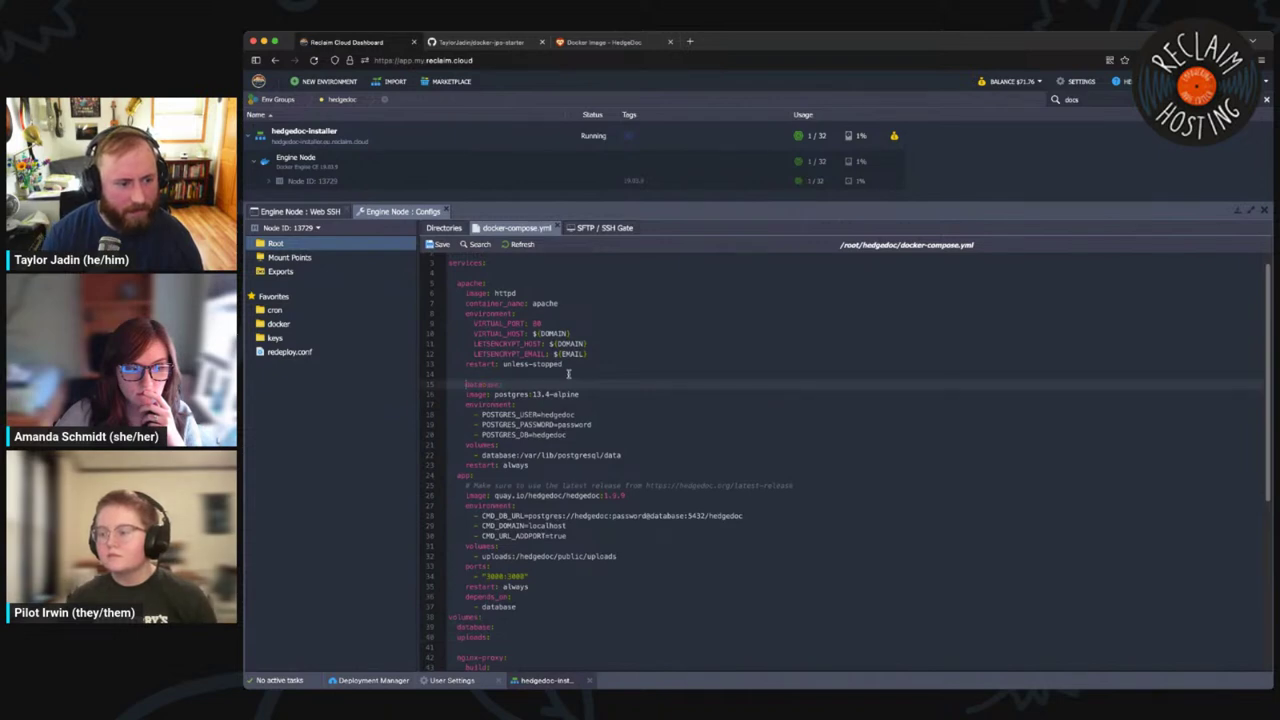
pyautogui.click(461, 474)
pyautogui.scroll(-3, 547, 525)
# Move the database and uploads volumes entries to the file's final volumes list and remove the duplicate volumes: line.
pyautogui.click(495, 534)
pyautogui.moveTo(495, 534); pyautogui.dragTo(449, 514)
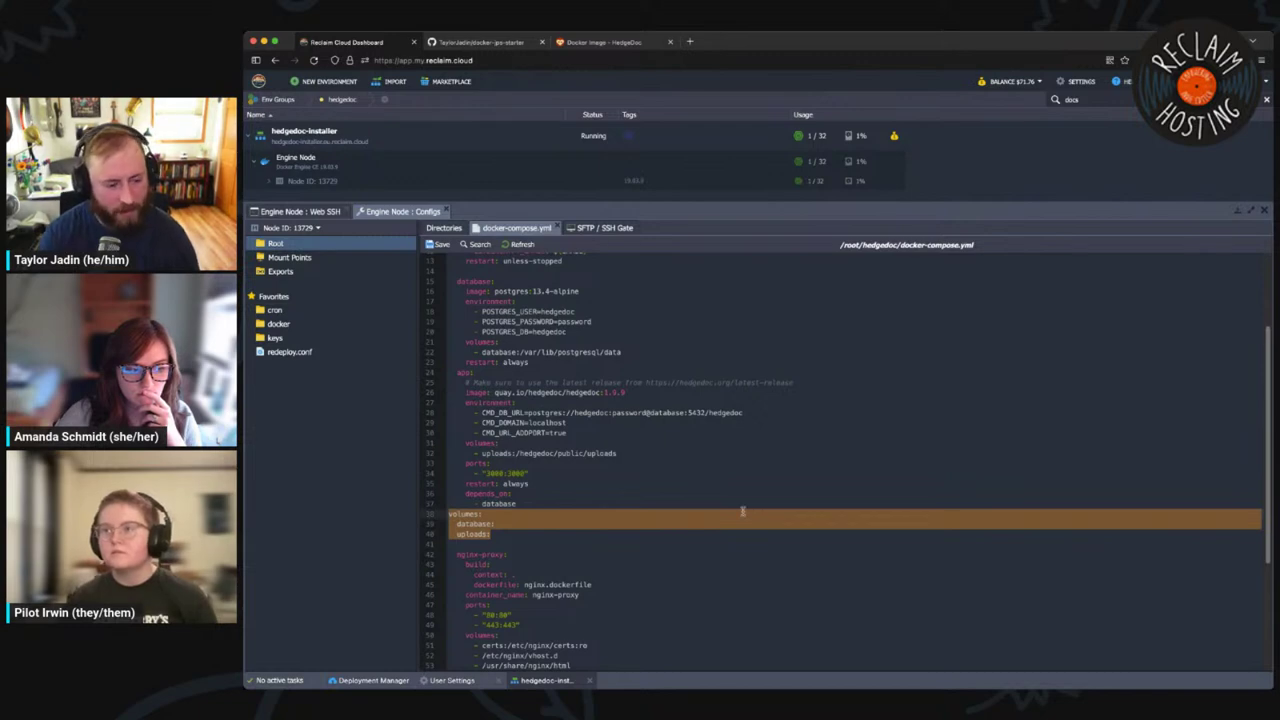
pyautogui.hotkey('ctrl', 'x')
pyautogui.scroll(-5, 744, 510)
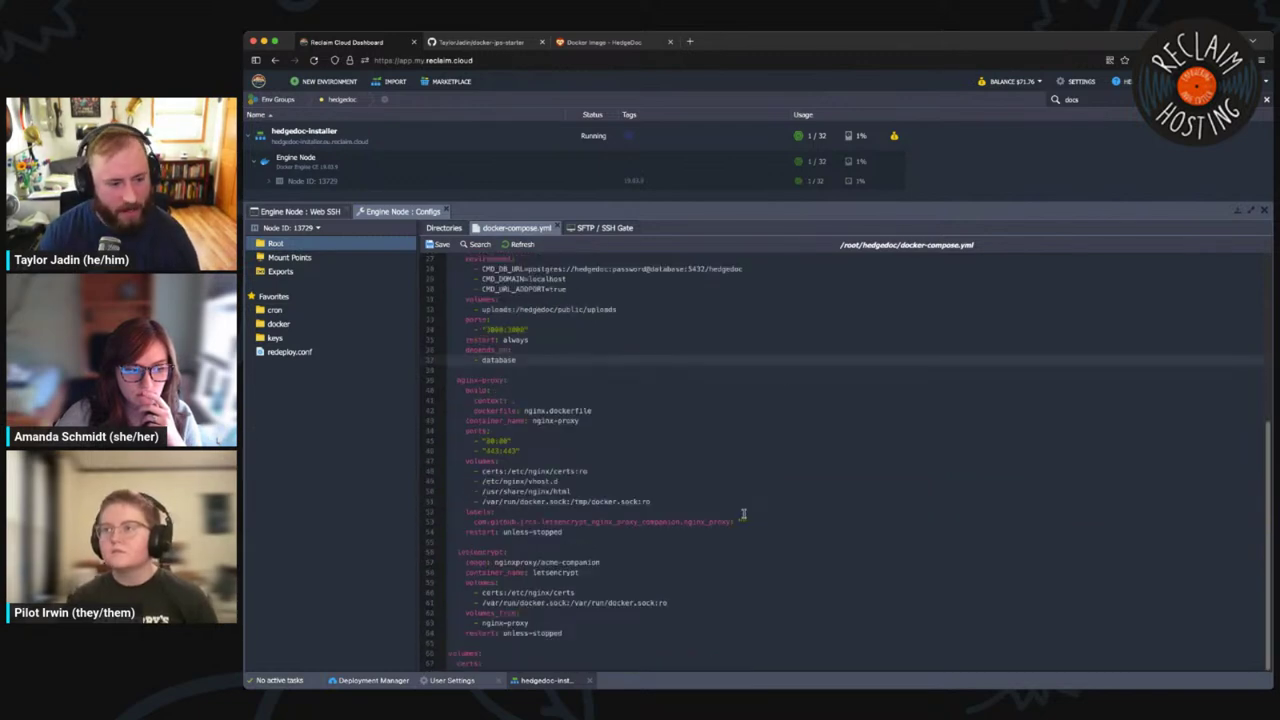
pyautogui.click(596, 643)
pyautogui.press('Down')
pyautogui.press('Down')
pyautogui.press('Down')
pyautogui.press('Down')
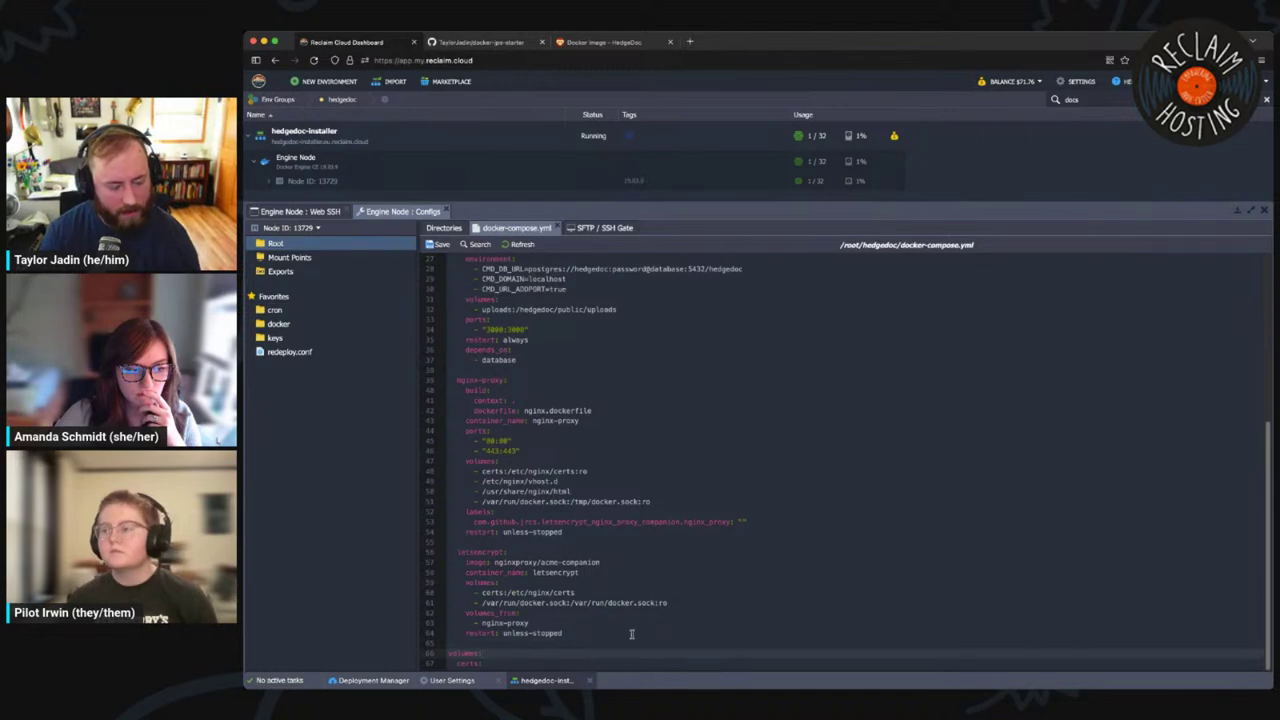
pyautogui.hotkey('ctrl', 'v')
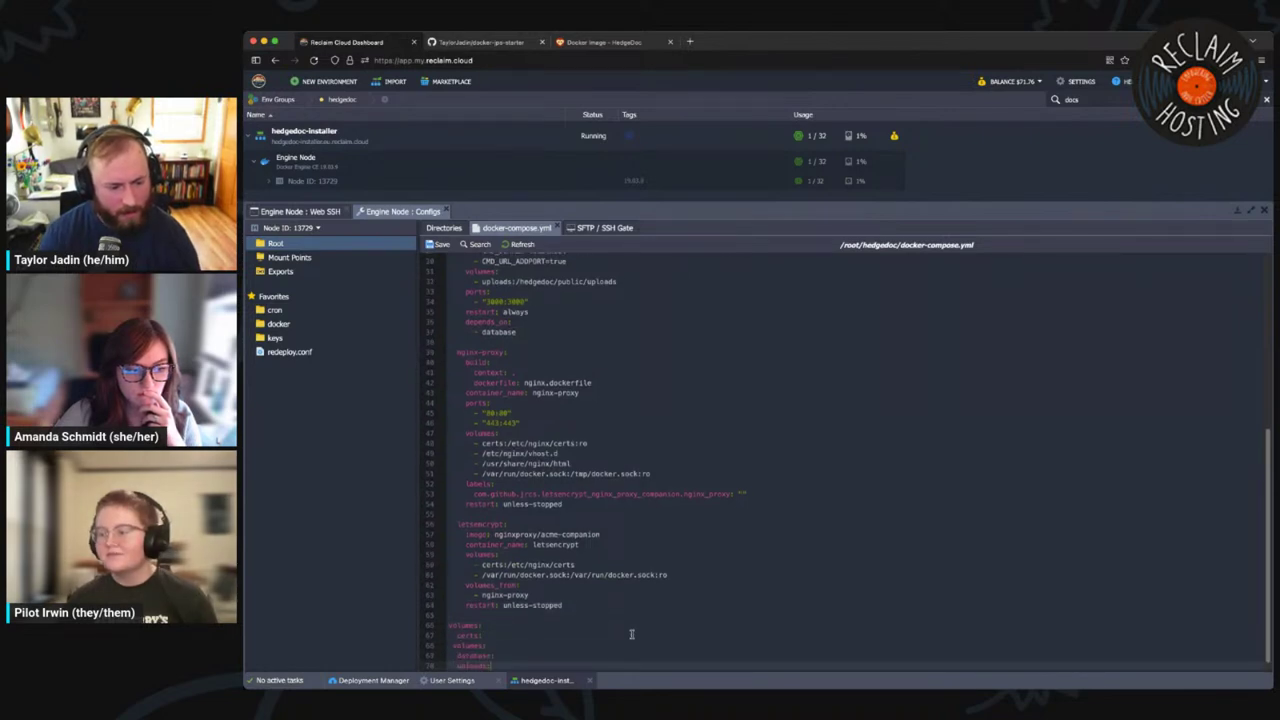
pyautogui.tripleClick(563, 648)
pyautogui.tripleClick(516, 648)
pyautogui.press('BackSpace')
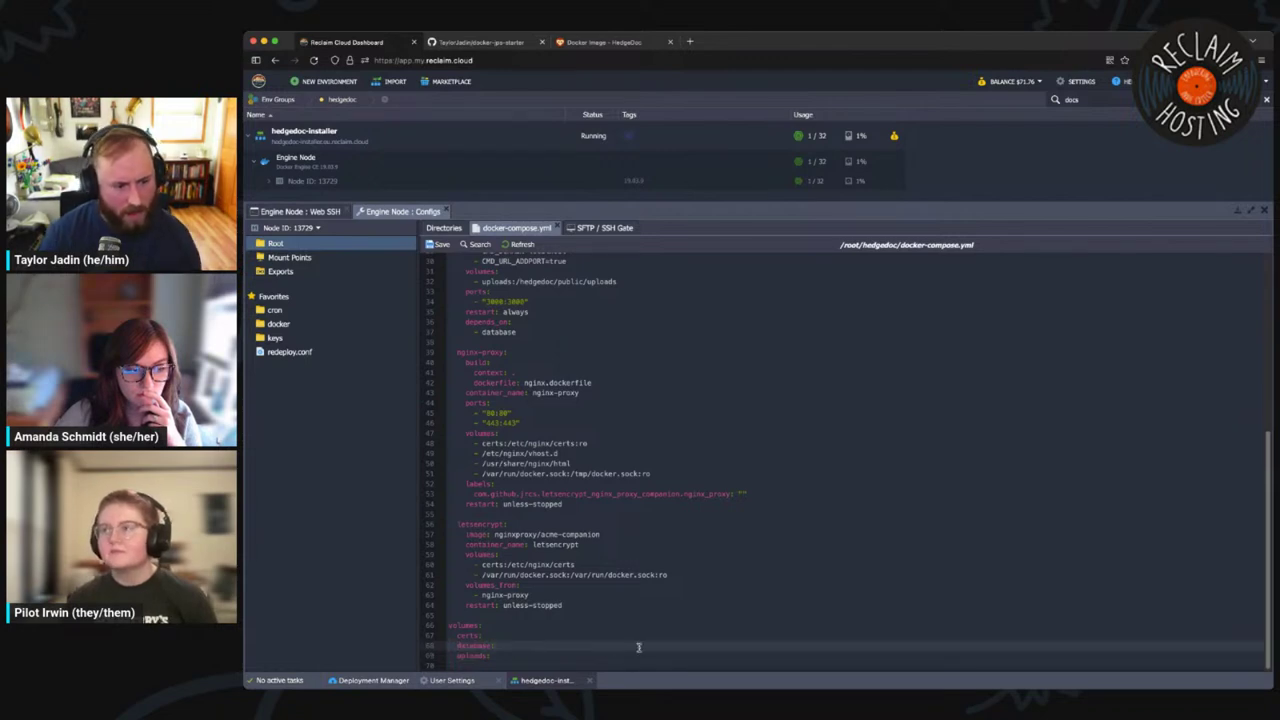
pyautogui.scroll(10, 623, 628)
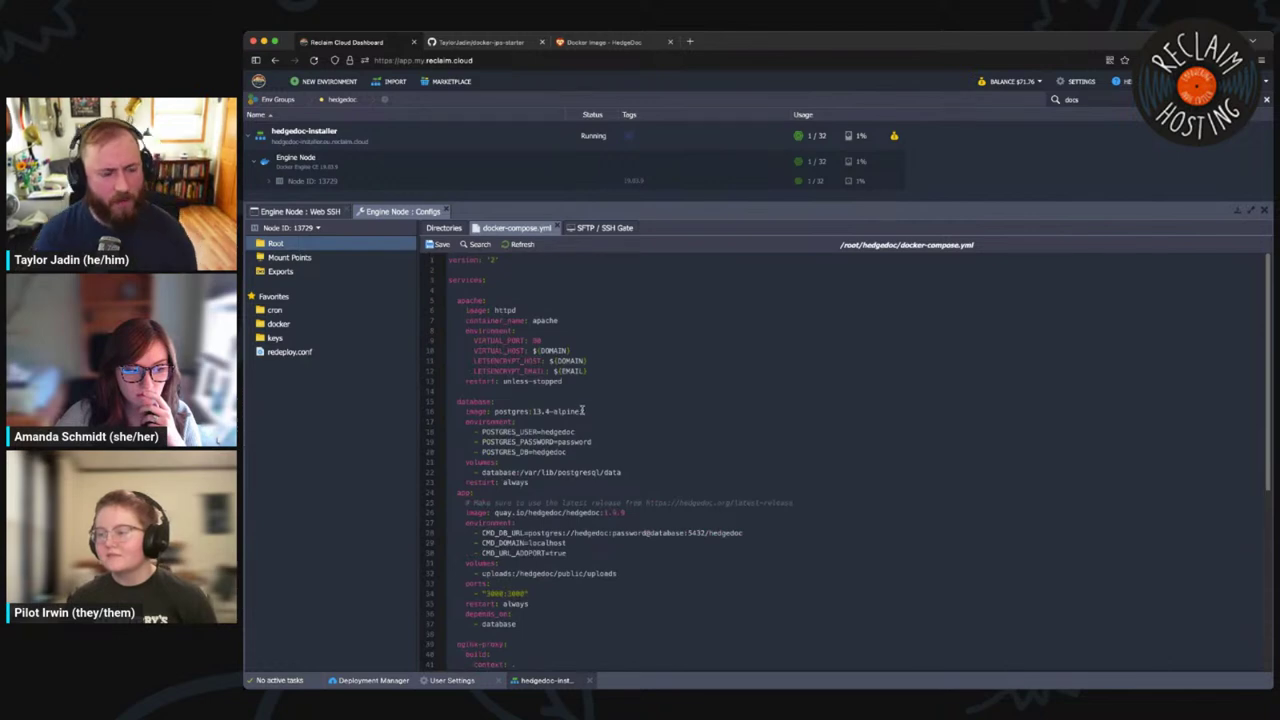
pyautogui.scroll(-1, 591, 427)
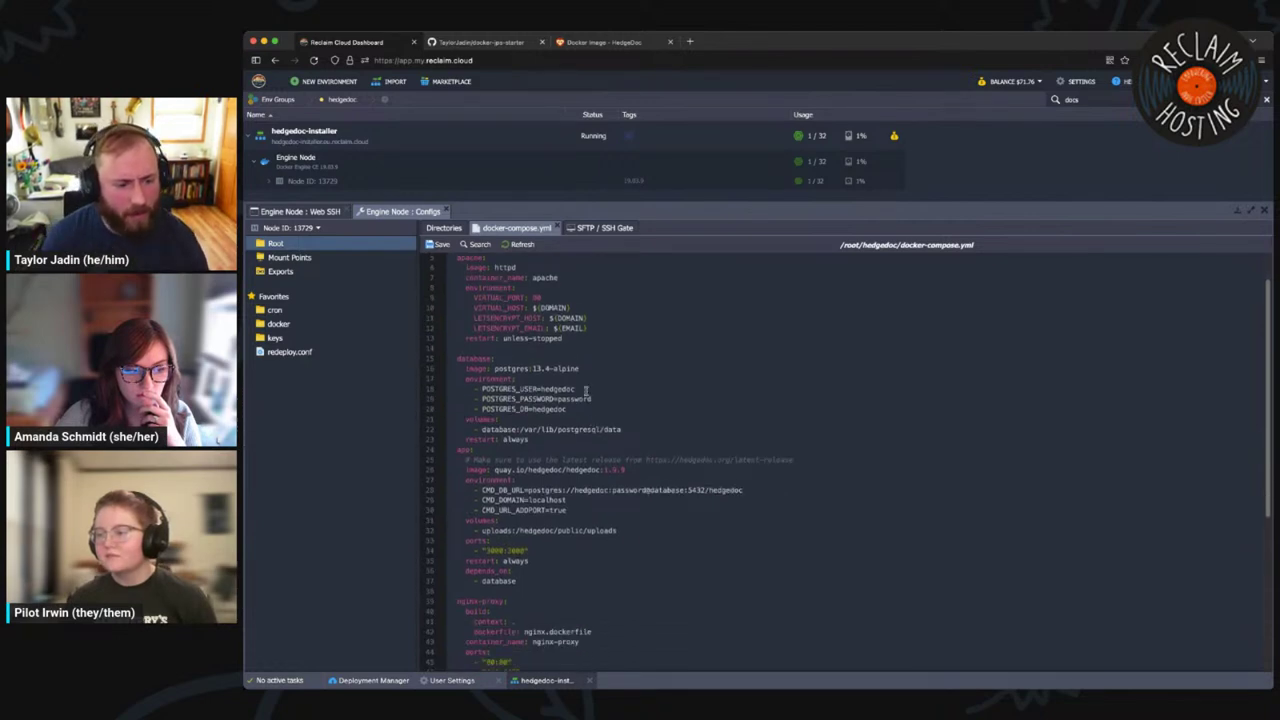
pyautogui.scroll(-4, 606, 455)
pyautogui.scroll(1, 606, 452)
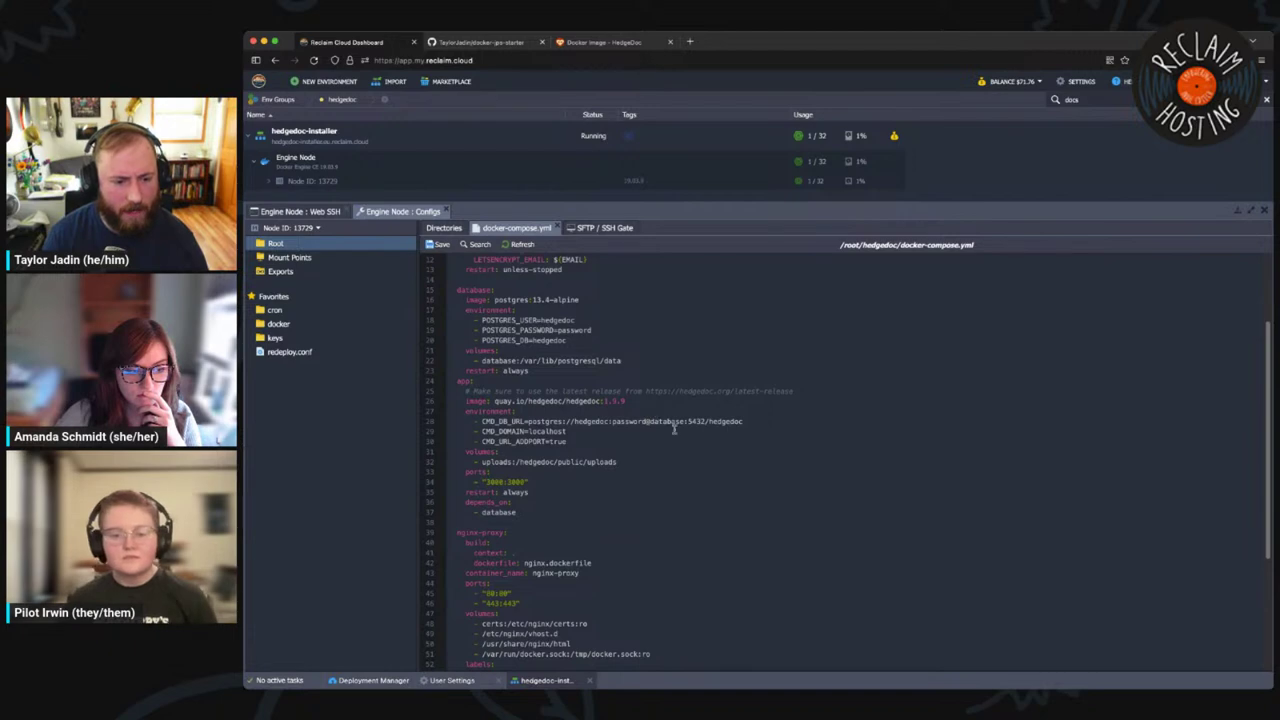
# Check that the POSTGRES_PASSWORD value matches the password in CMD_DB_URL.
pyautogui.click(575, 330)
pyautogui.doubleClick(575, 330)
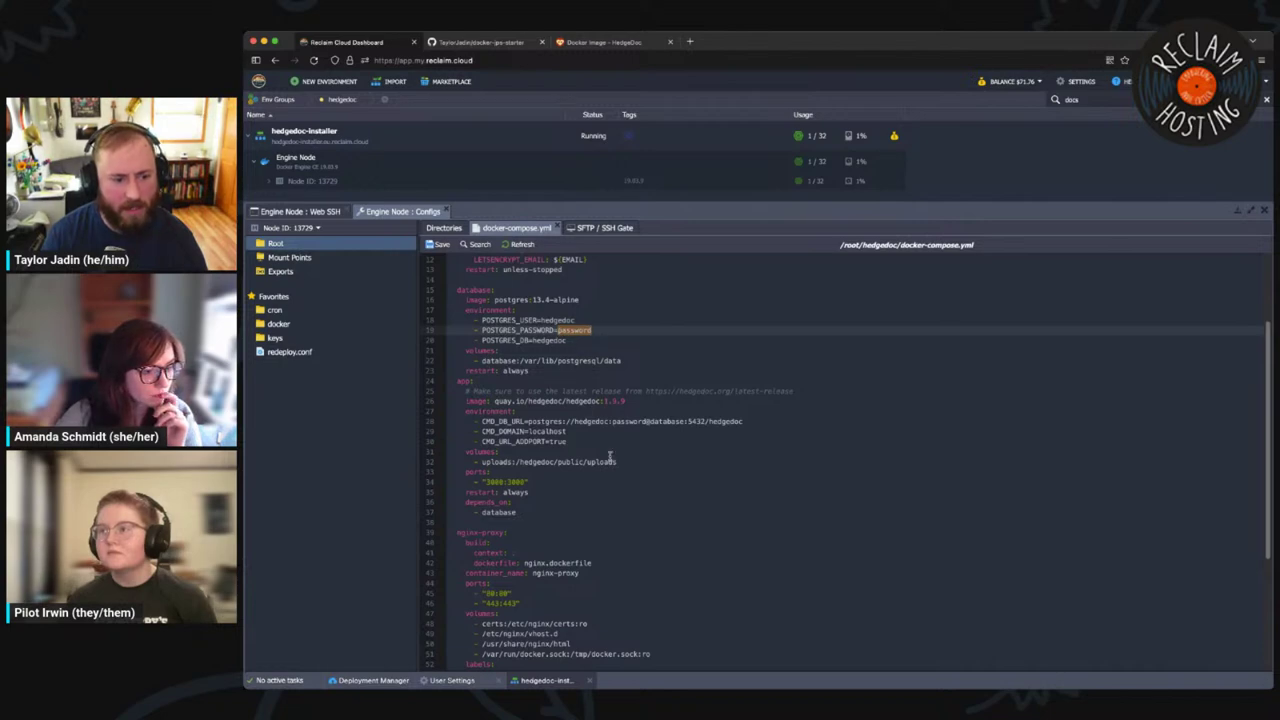
pyautogui.doubleClick(630, 421)
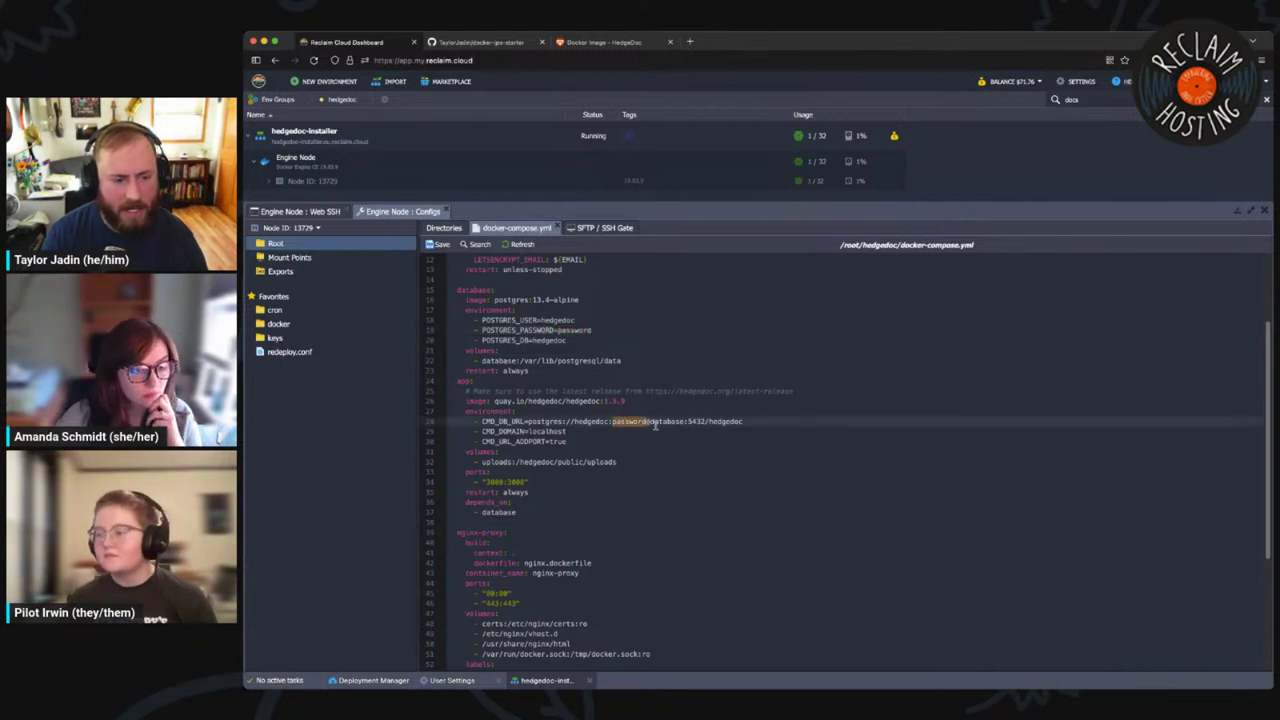
pyautogui.click(600, 431)
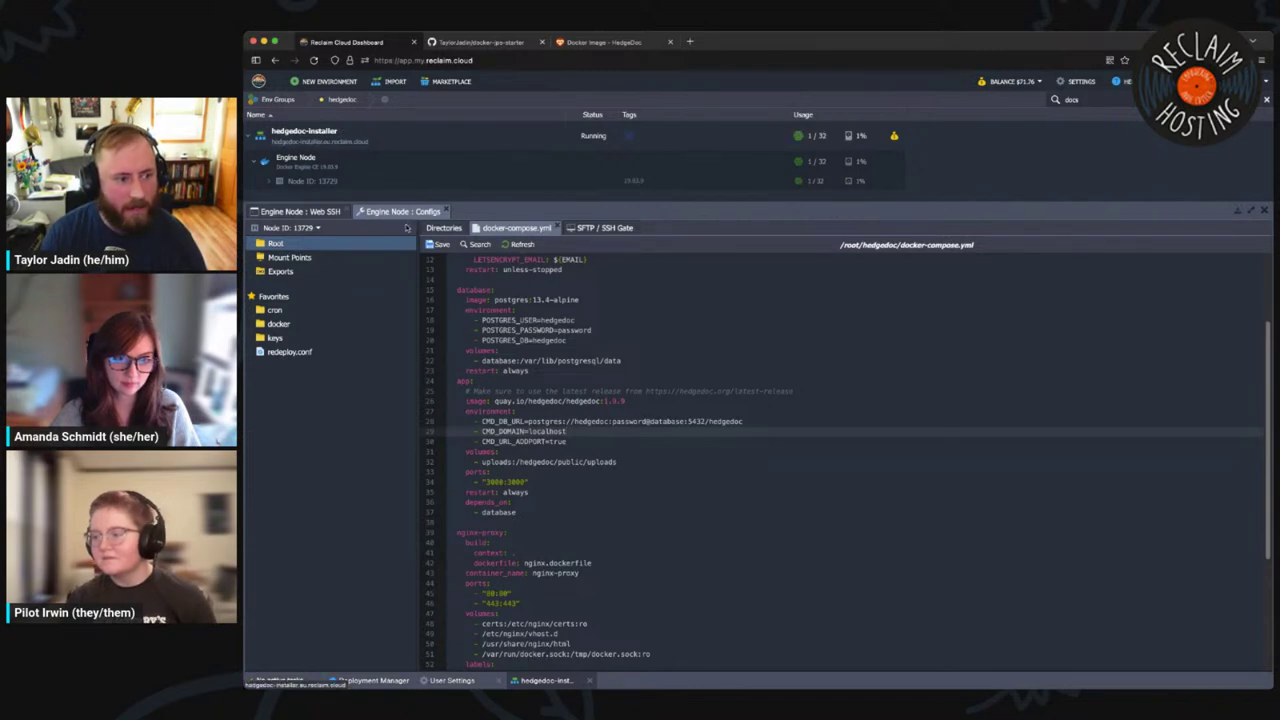
pyautogui.doubleClick(547, 431)
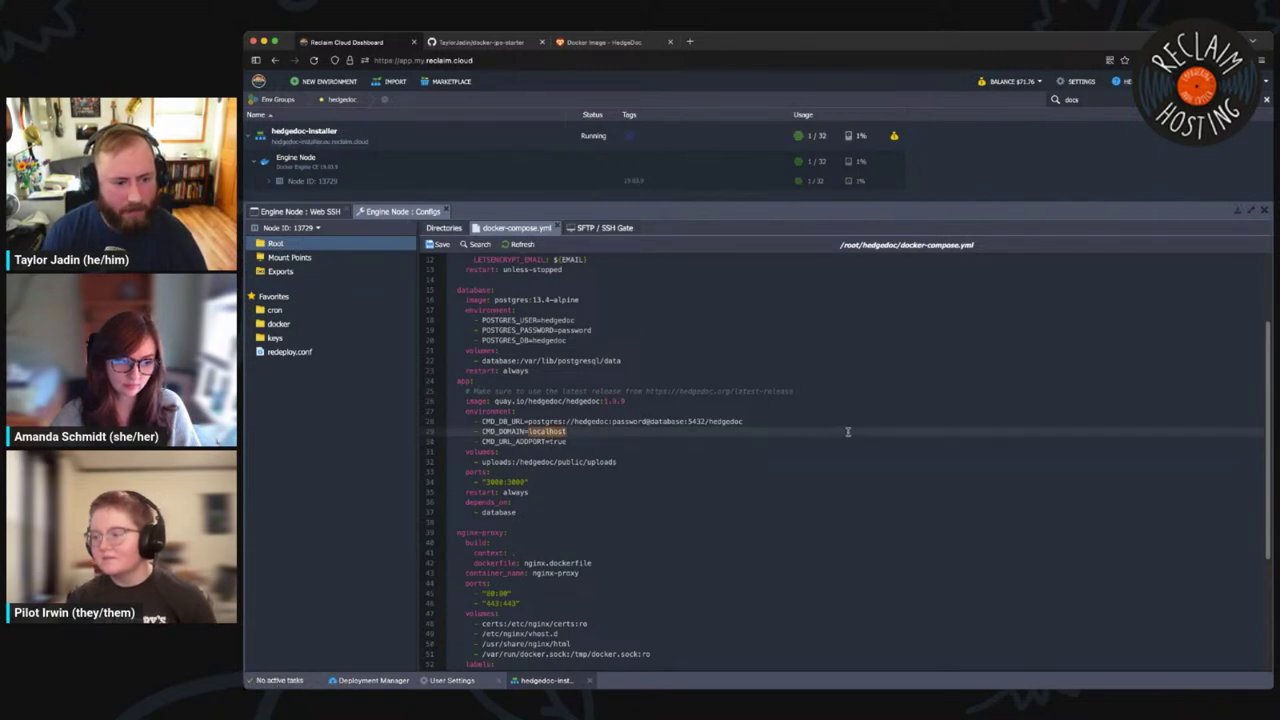
pyautogui.press('super+v')
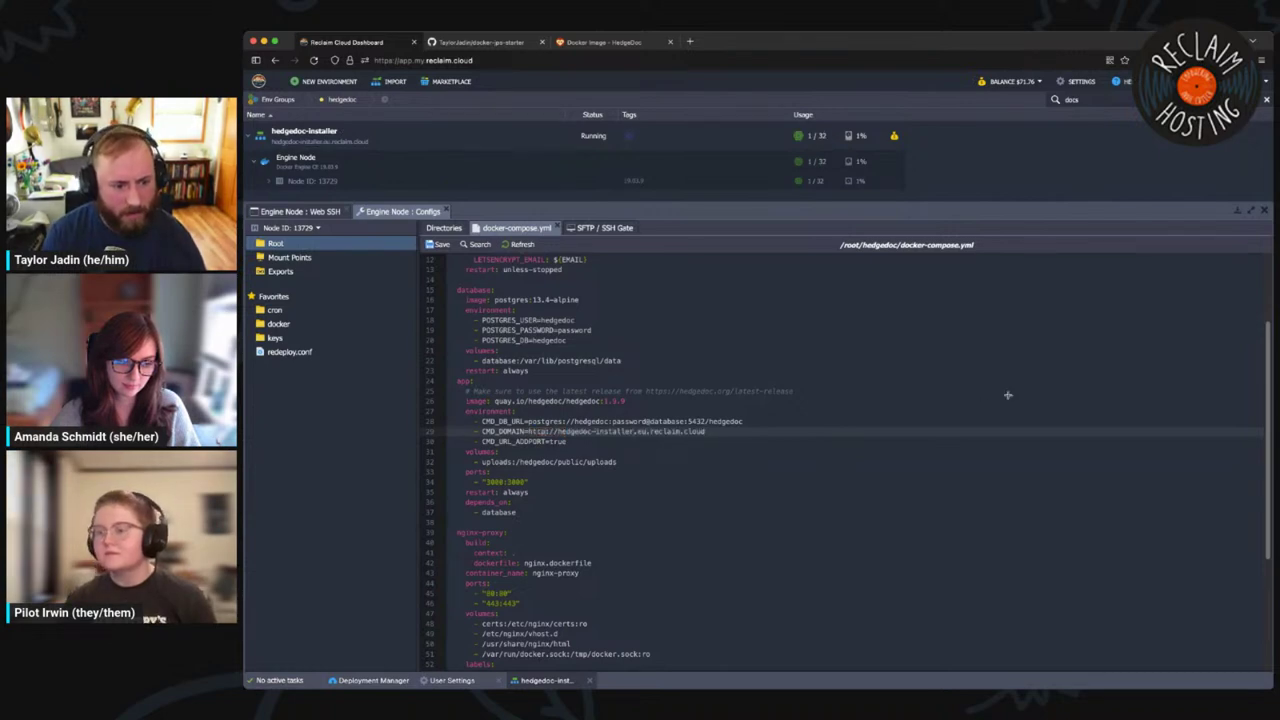
pyautogui.press('BackSpace')
pyautogui.press('BackSpace')
pyautogui.press('BackSpace')
pyautogui.press('BackSpace')
pyautogui.press('BackSpace')
pyautogui.press('BackSpace')
pyautogui.press('BackSpace')
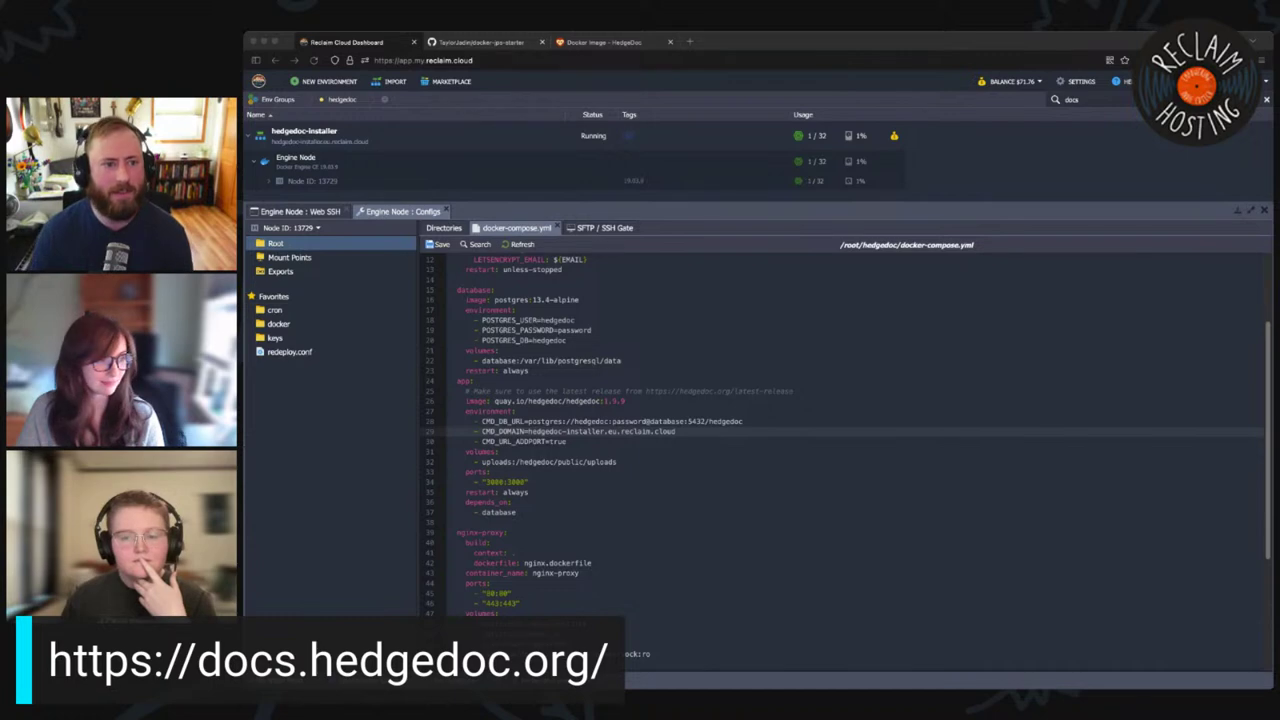
# Consult the HedgeDoc Configuration docs and the GitHub starter repository.
pyautogui.click(598, 42)
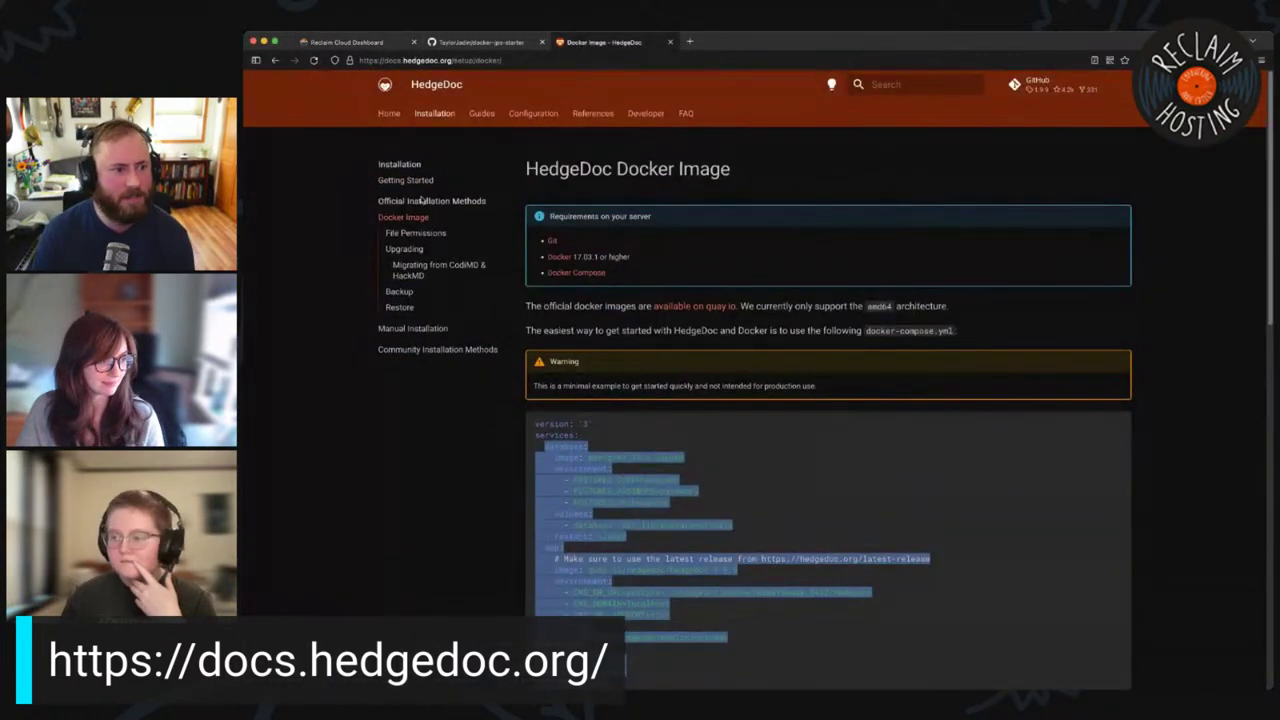
pyautogui.click(533, 113)
pyautogui.scroll(-5, 465, 272)
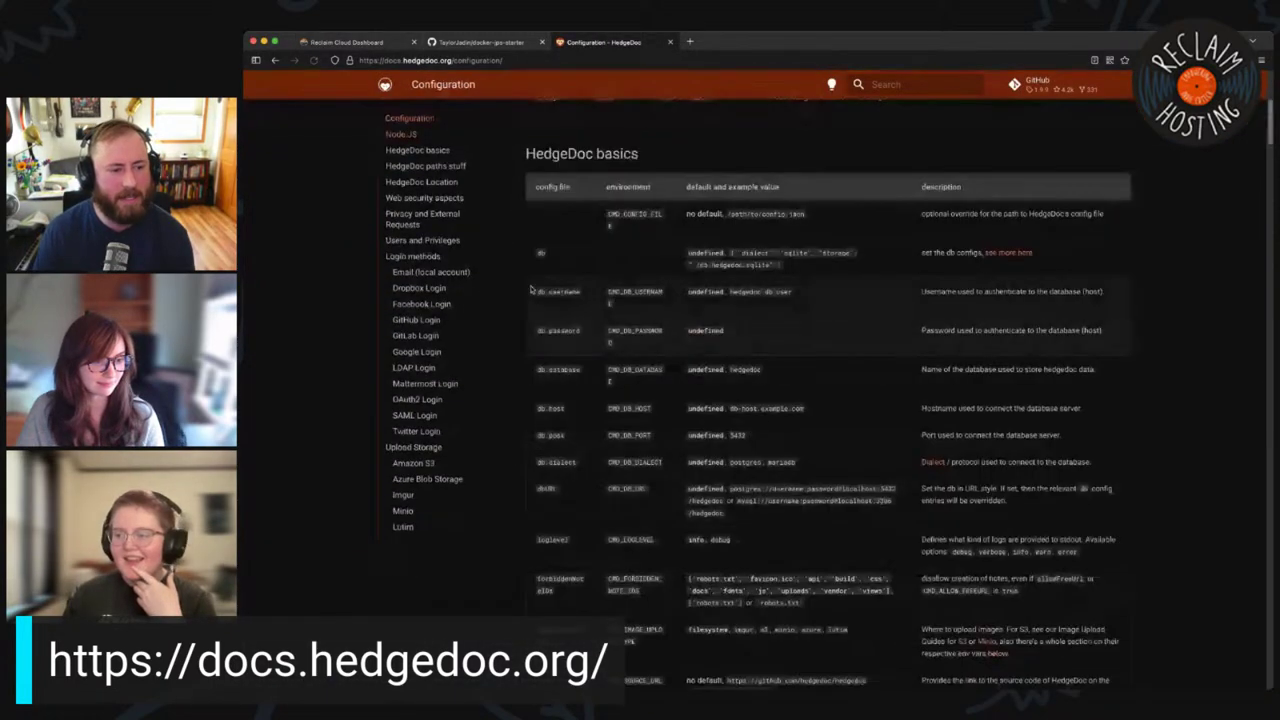
pyautogui.scroll(3, 465, 272)
pyautogui.scroll(2, 465, 272)
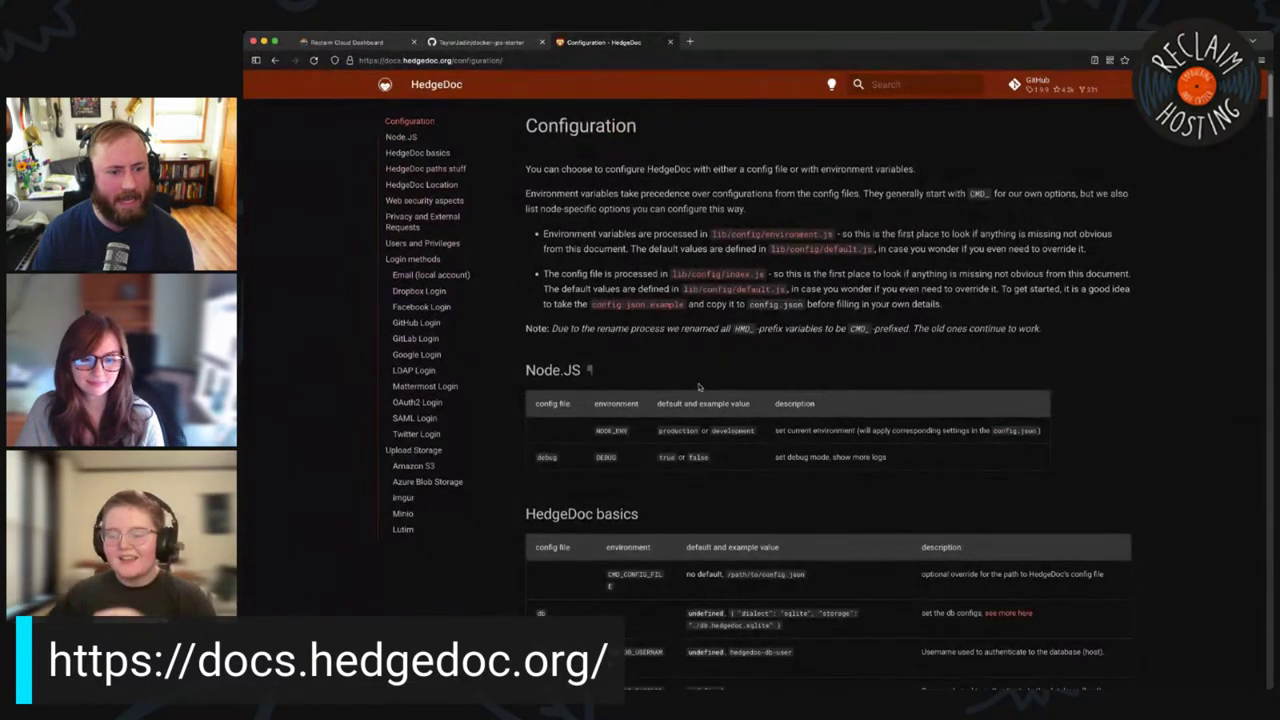
pyautogui.scroll(-3, 701, 390)
pyautogui.scroll(-2, 701, 390)
pyautogui.scroll(-2, 885, 344)
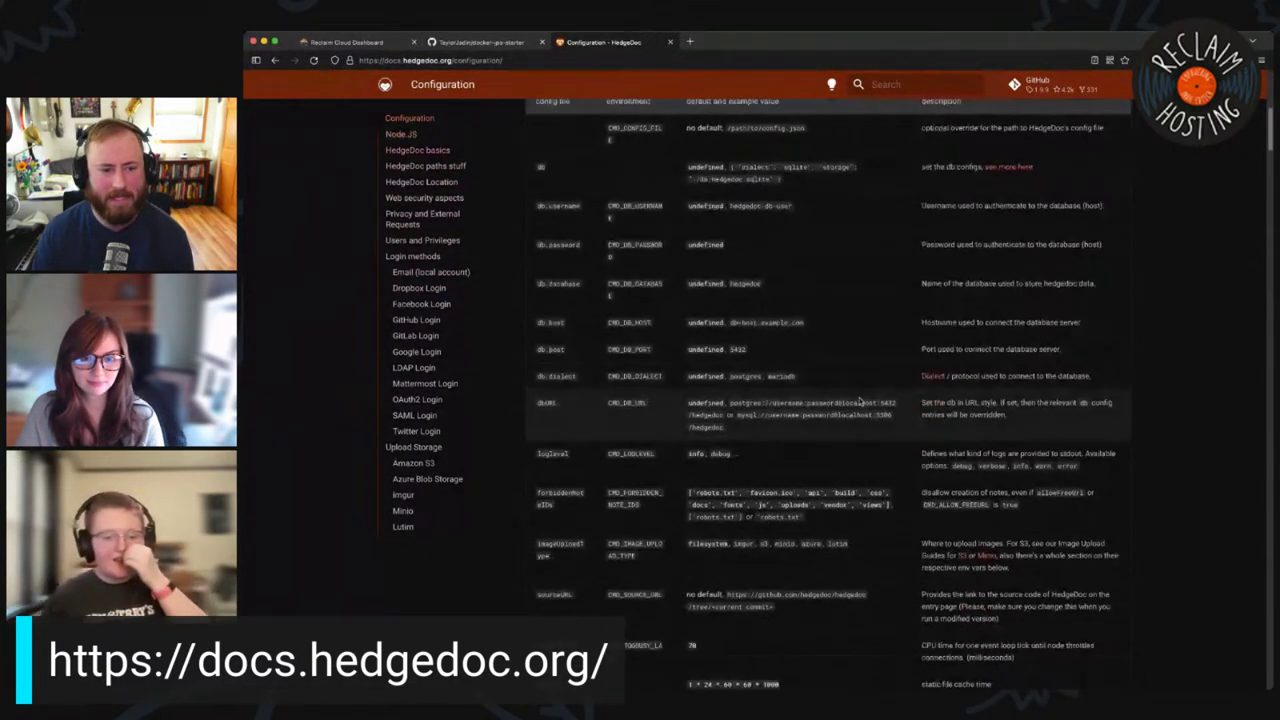
pyautogui.press('super+Left')
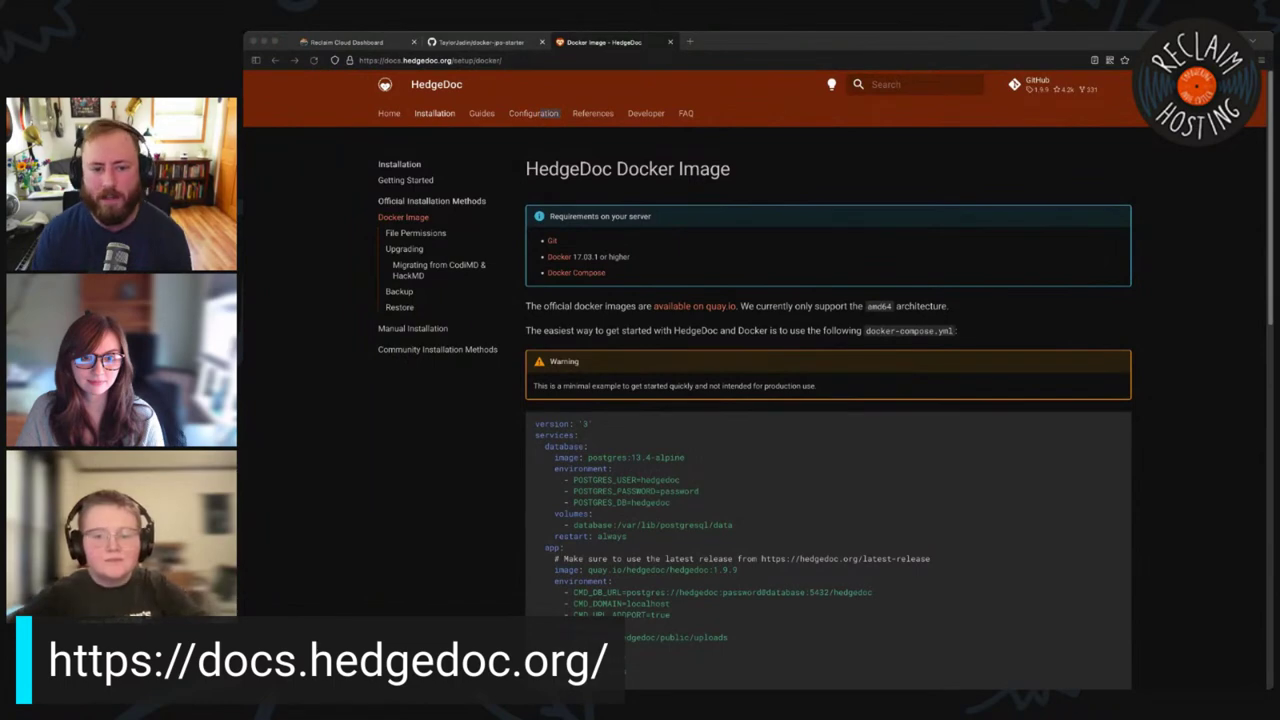
pyautogui.click(480, 42)
pyautogui.click(346, 42)
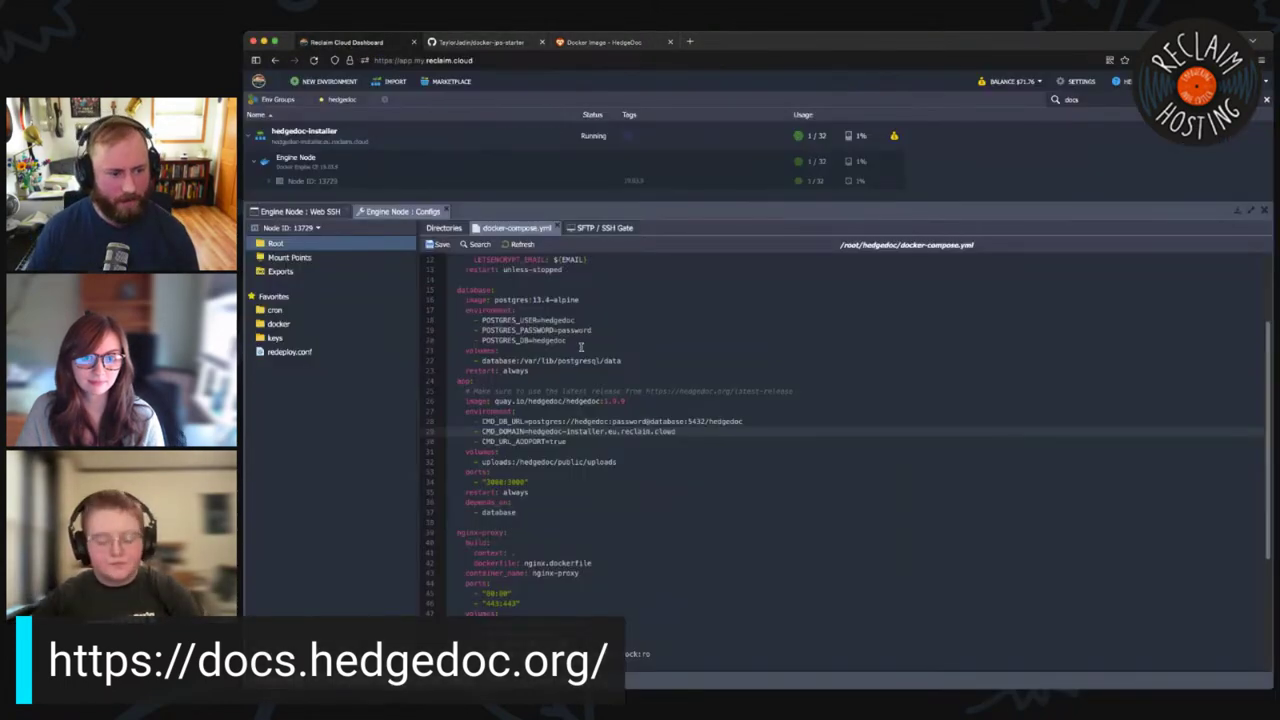
# Set the app's port mapping to 80:3000, with CMD_URL_ADDPORT set to false.
pyautogui.click(601, 440)
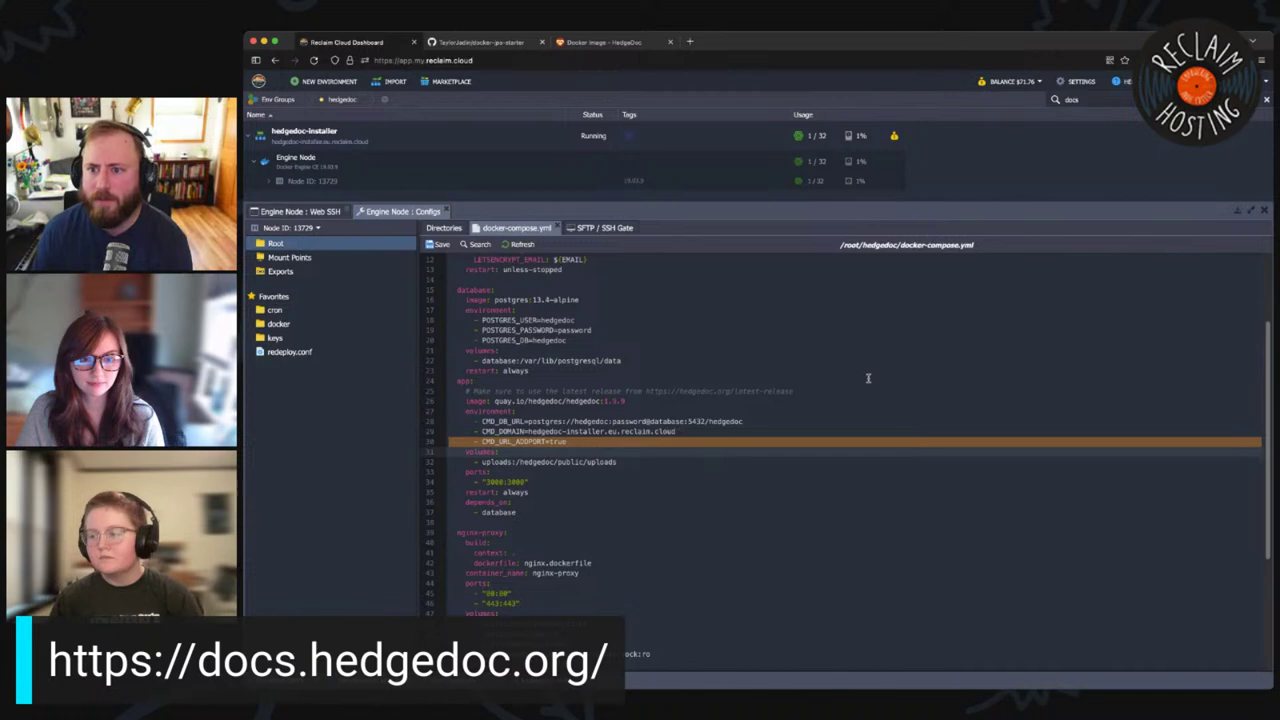
pyautogui.click(464, 512)
pyautogui.click(556, 441)
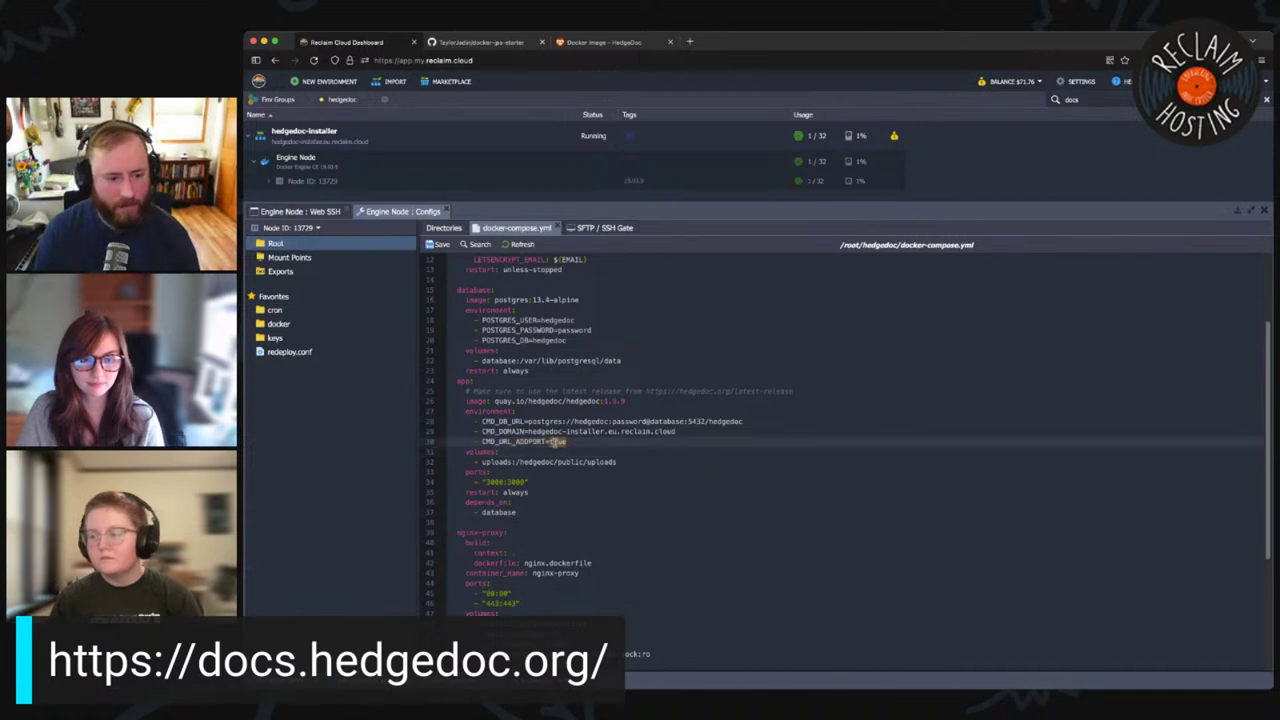
pyautogui.scroll(-2, 540, 440)
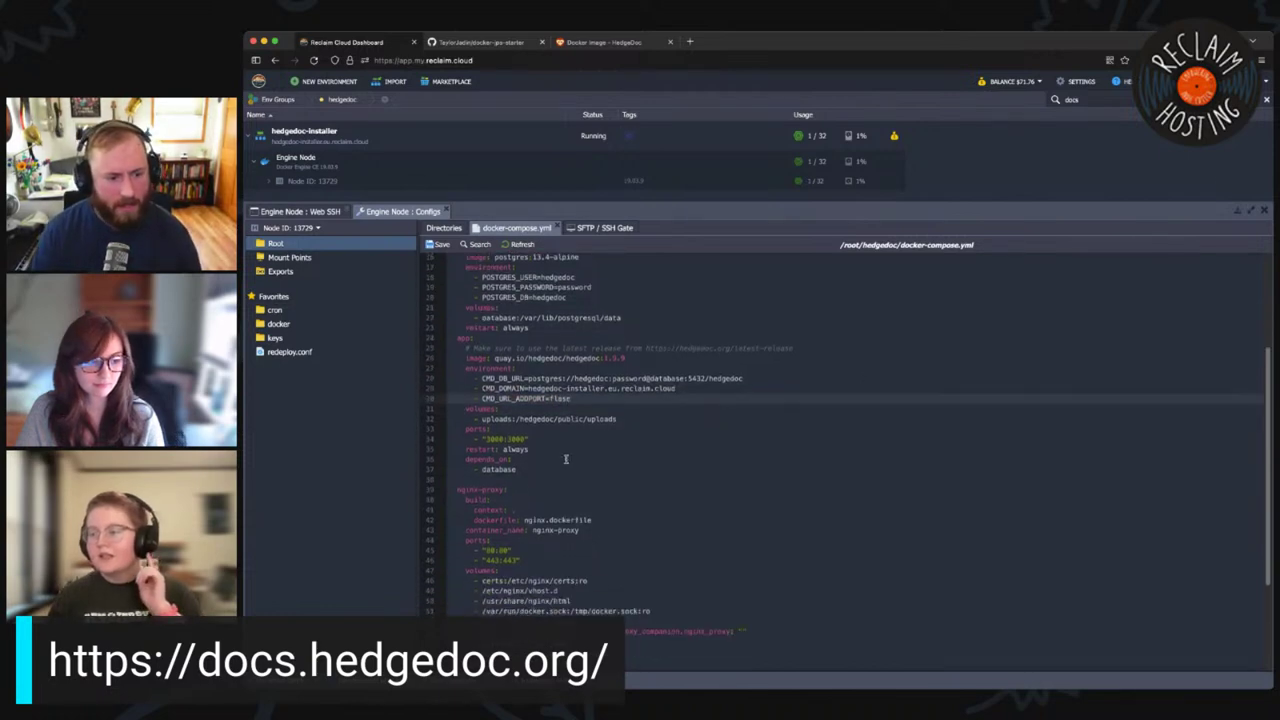
pyautogui.doubleClick(495, 439)
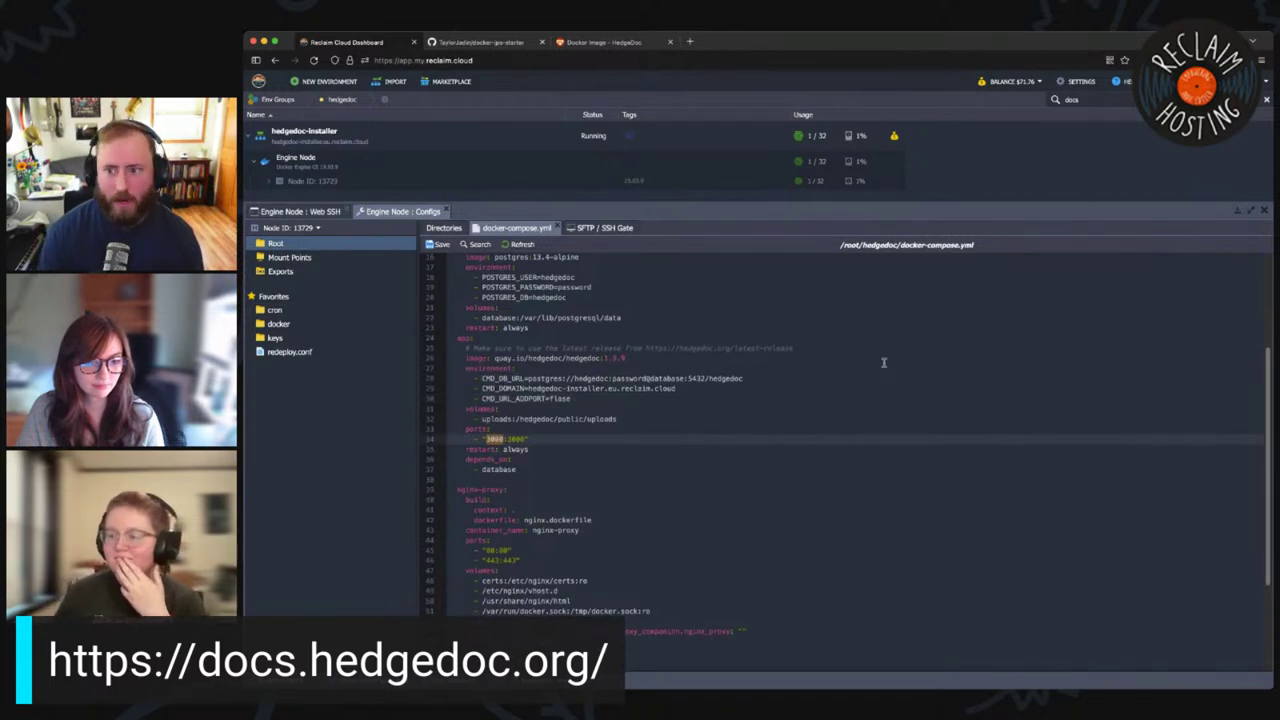
pyautogui.write('8')
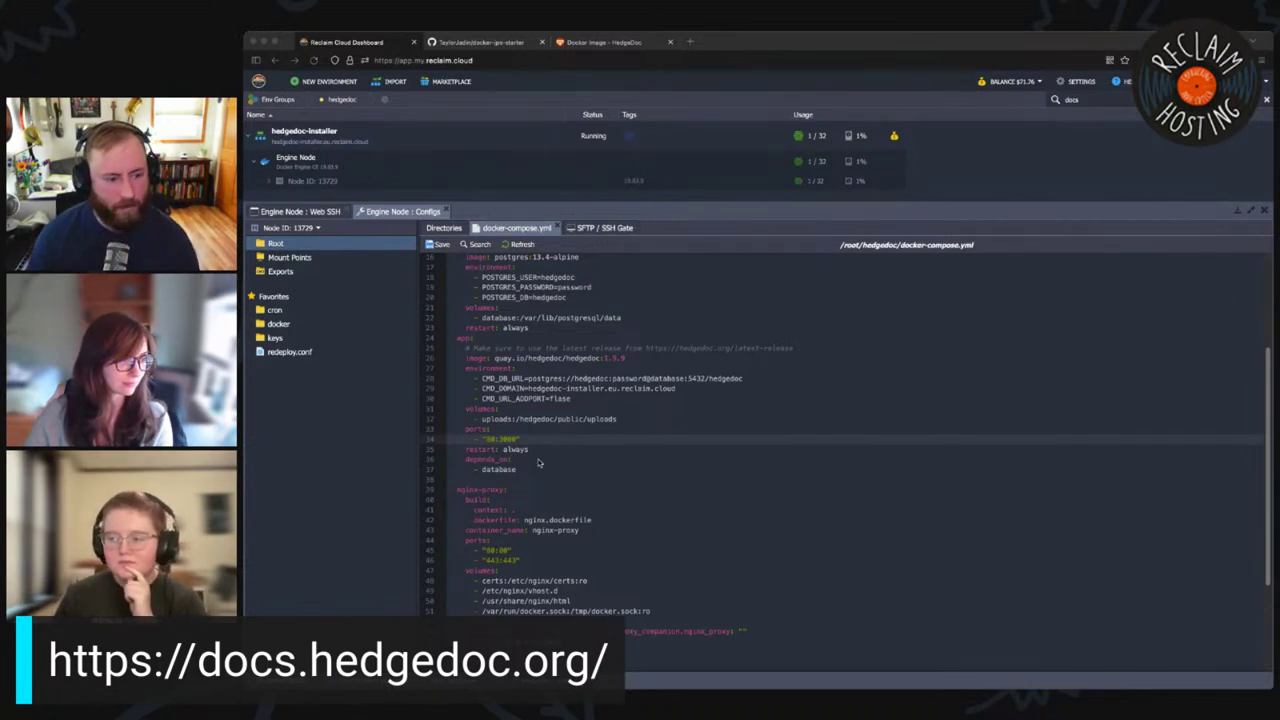
# Locate the apache service's proxy settings, ending after the LETSENCRYPT_EMAIL line.
pyautogui.scroll(-1, 538, 467)
pyautogui.click(545, 416)
pyautogui.click(561, 436)
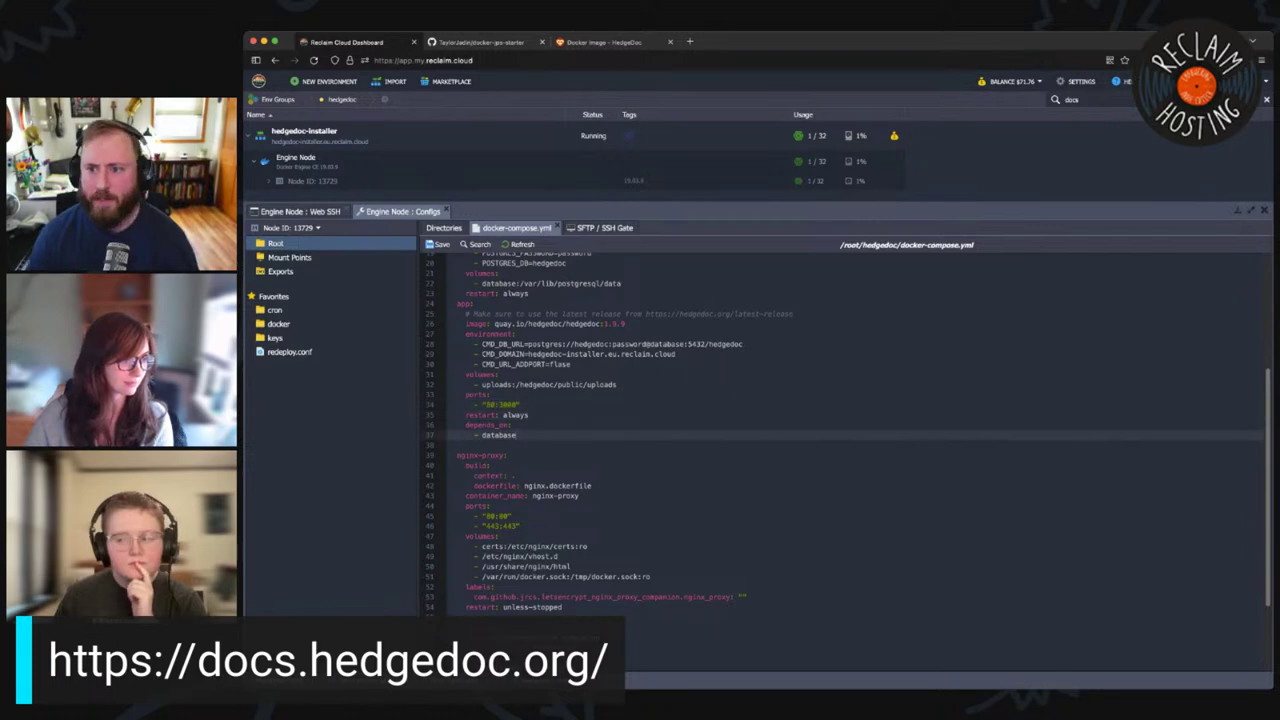
pyautogui.scroll(6, 760, 420)
pyautogui.click(490, 261)
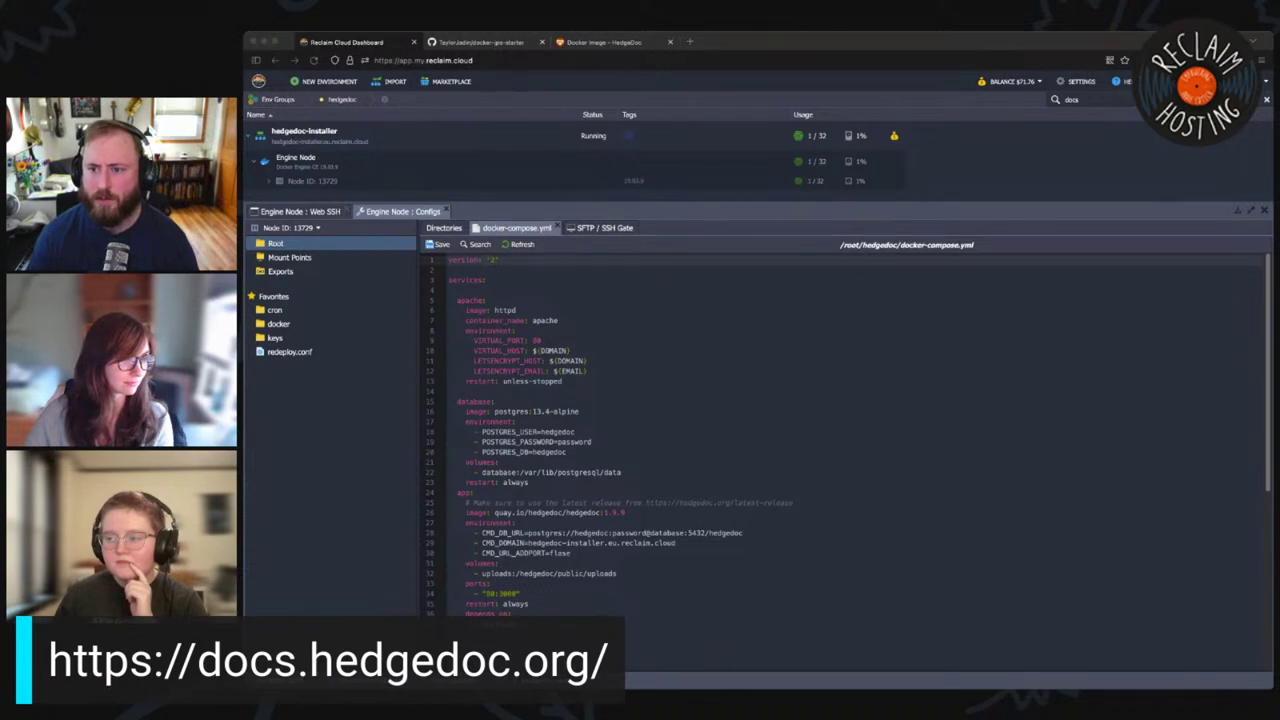
pyautogui.click(893, 378)
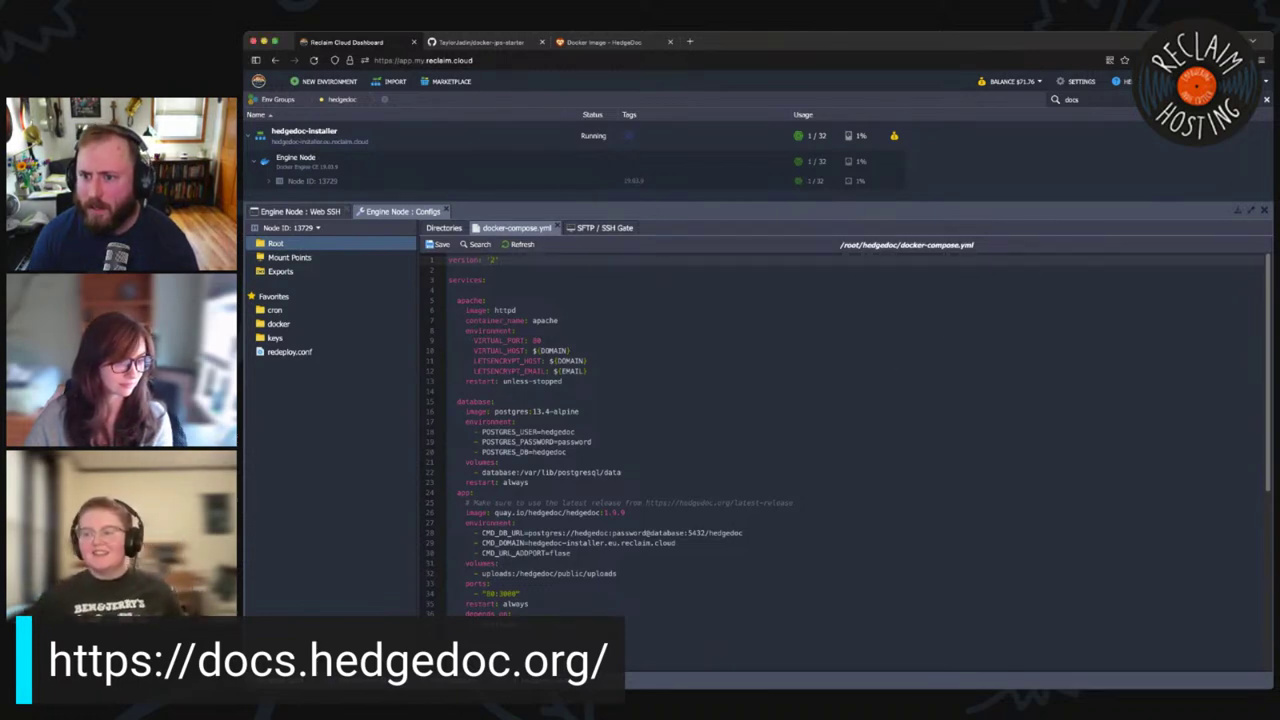
pyautogui.scroll(-9, 1125, 320)
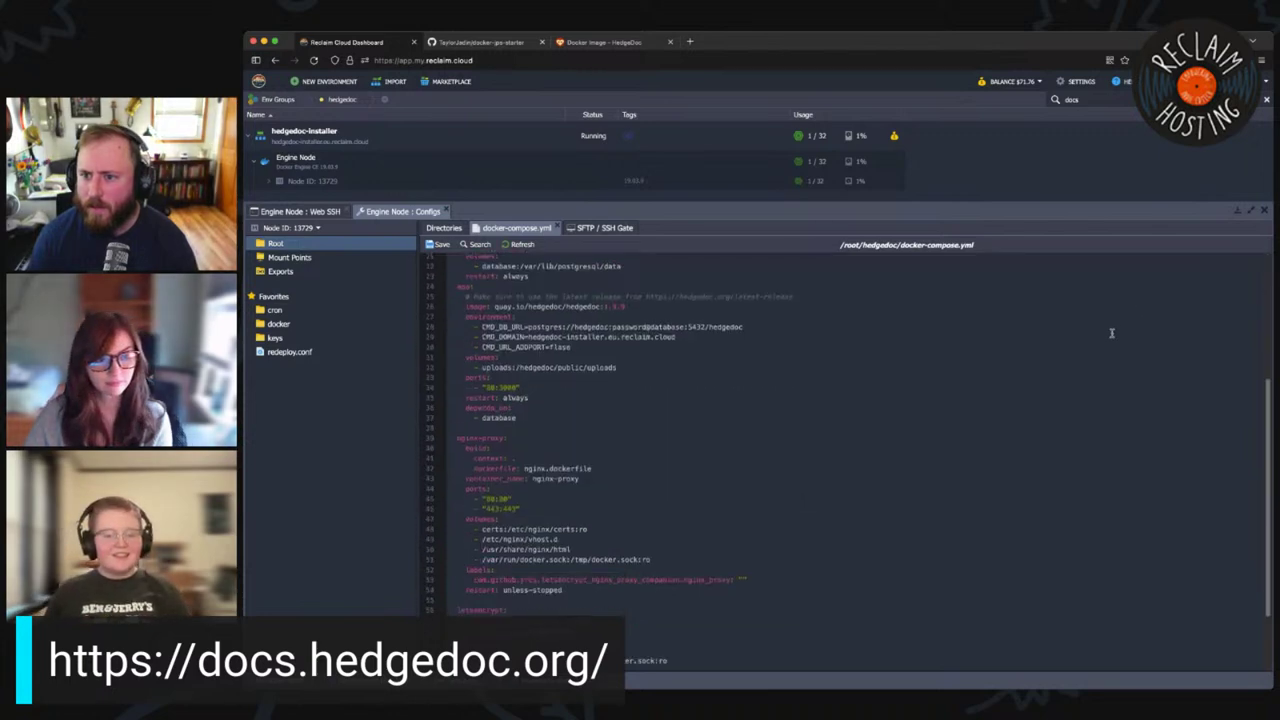
pyautogui.scroll(-1, 1109, 332)
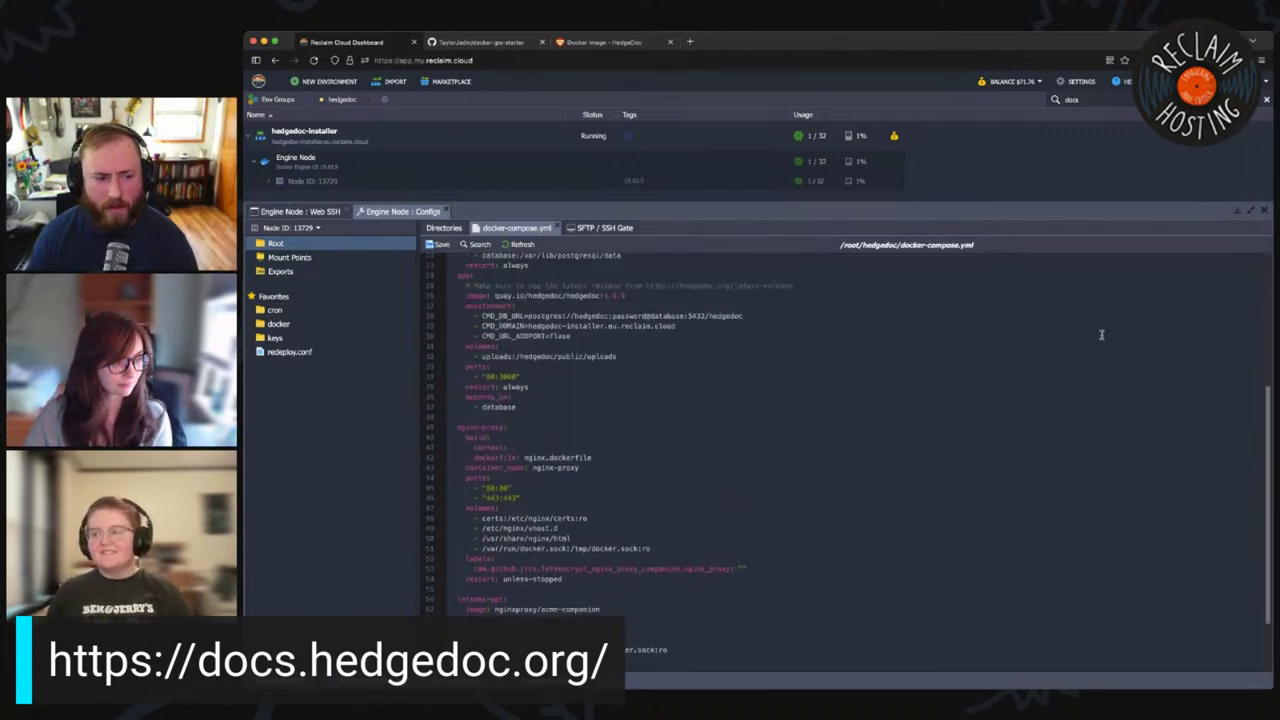
pyautogui.click(610, 380)
pyautogui.scroll(9, 620, 425)
pyautogui.click(592, 370)
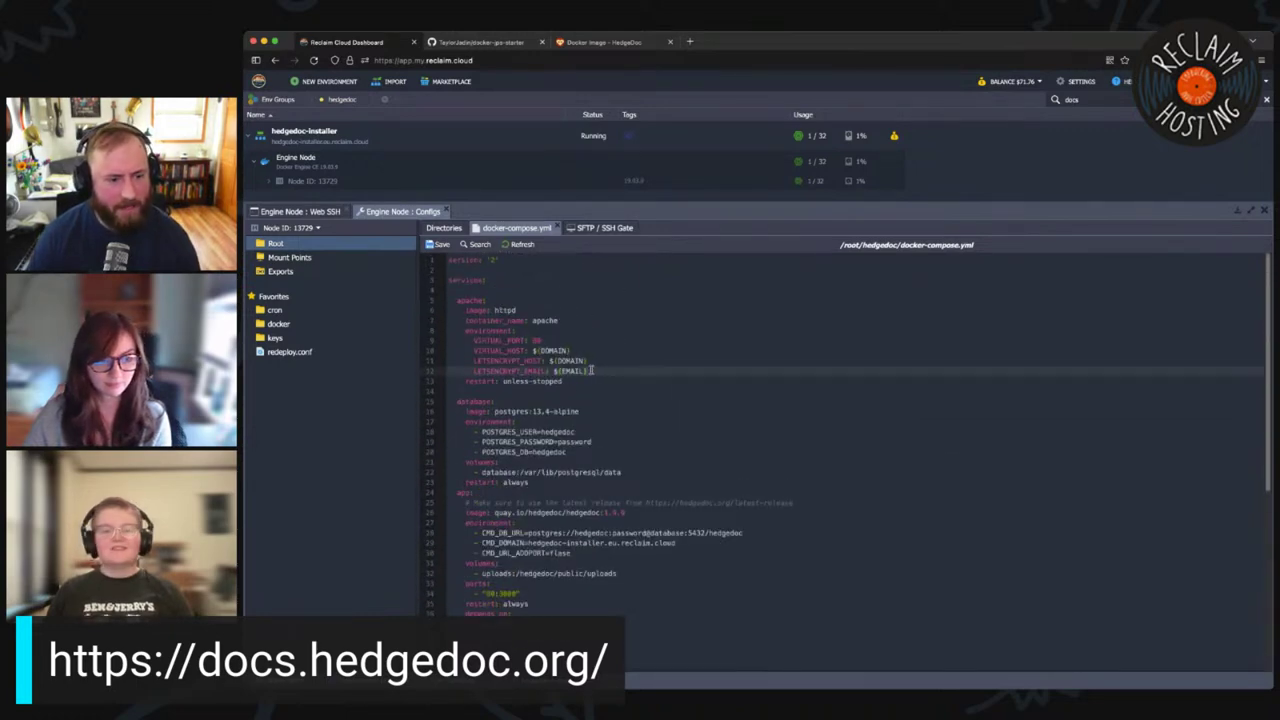
# Move VIRTUAL_PORT, VIRTUAL_HOST, LETSENCRYPT_HOST and LETSENCRYPT_EMAIL under the app's CMD_URL_ADDPORT, fix indentation, and save.
pyautogui.moveTo(588, 370); pyautogui.dragTo(417, 346)
pyautogui.hotkey('ctrl', 'c')
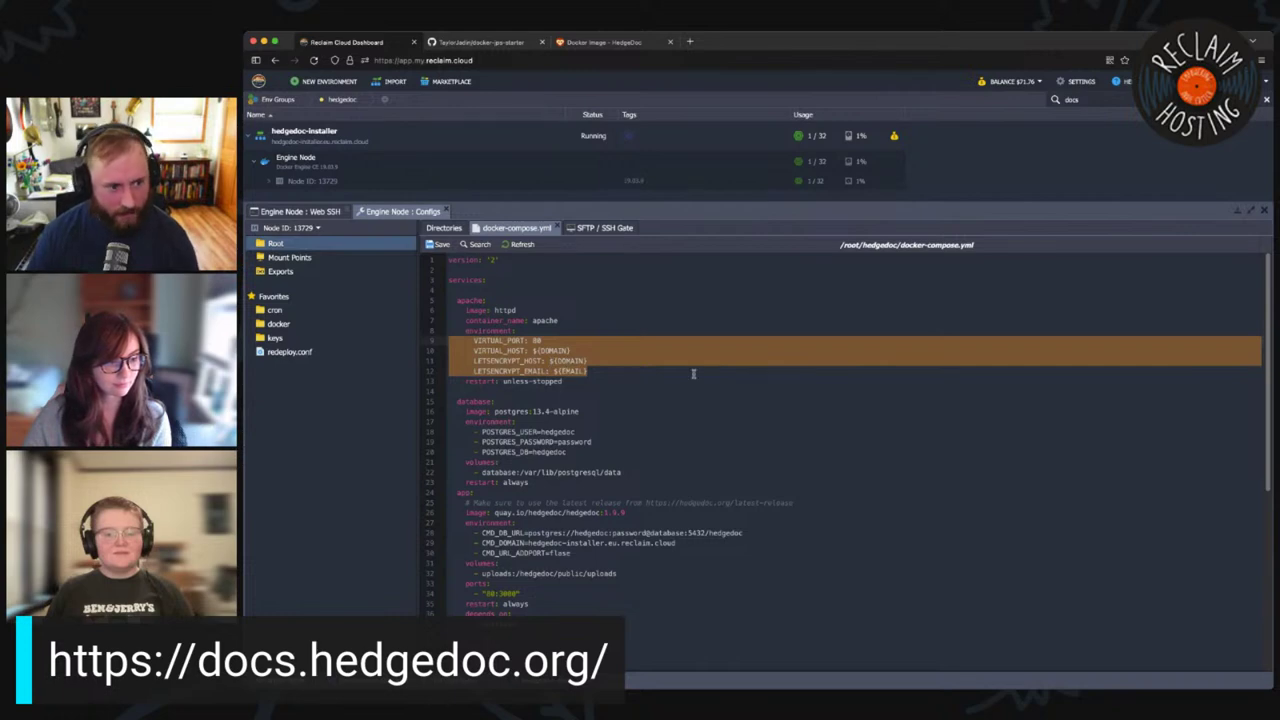
pyautogui.press('BackSpace')
pyautogui.press('BackSpace')
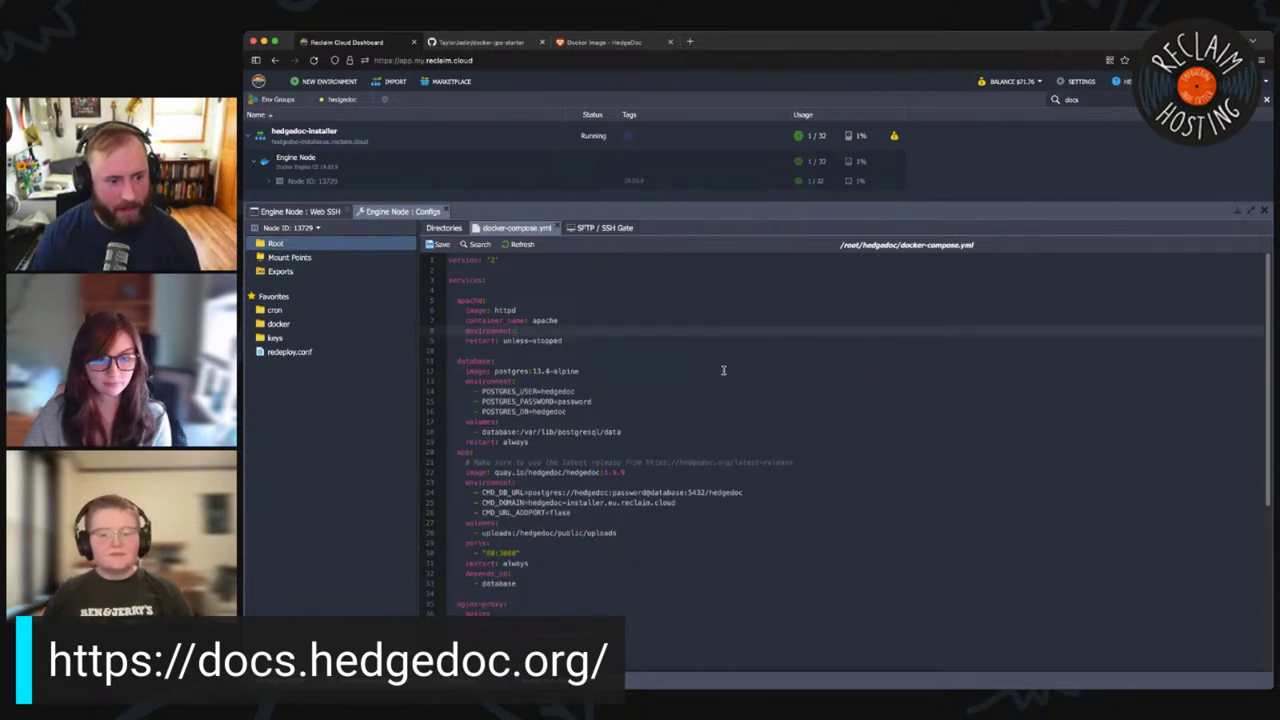
pyautogui.click(587, 511)
pyautogui.press('Return')
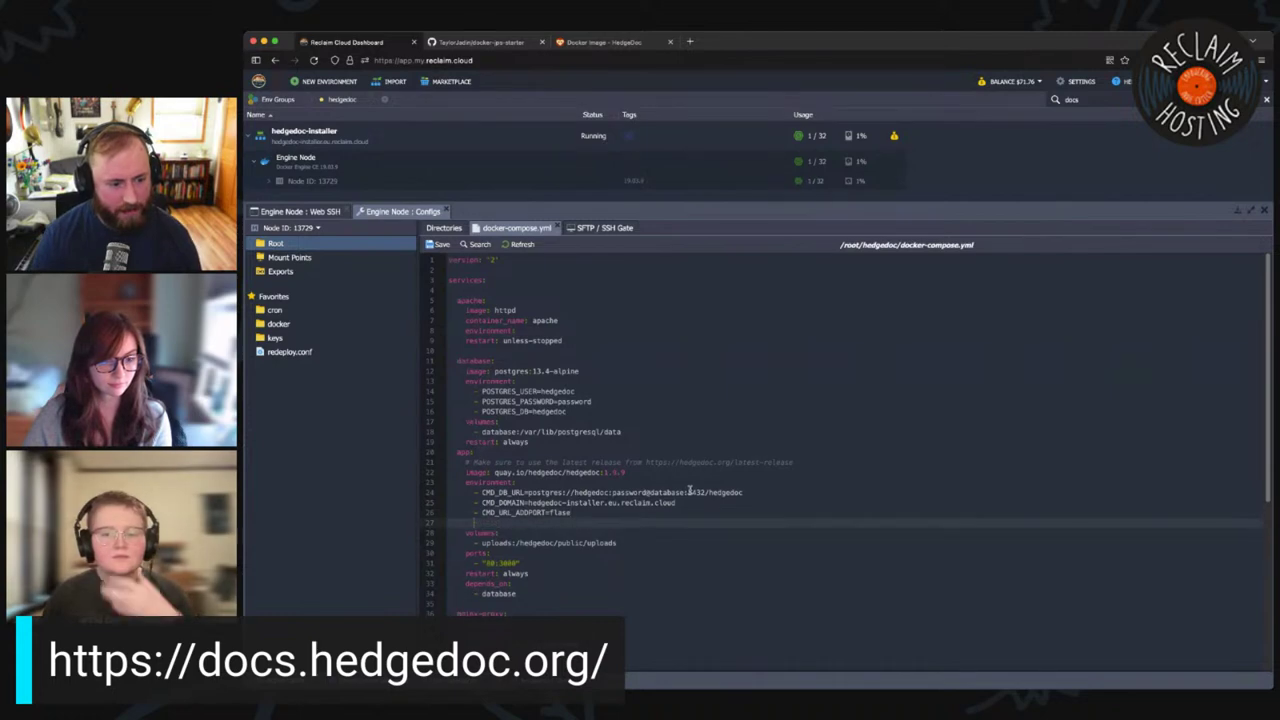
pyautogui.hotkey('ctrl', 'v')
pyautogui.press('BackSpace')
pyautogui.press('BackSpace')
pyautogui.press('BackSpace')
pyautogui.press('BackSpace')
pyautogui.press('BackSpace')
pyautogui.press('Down')
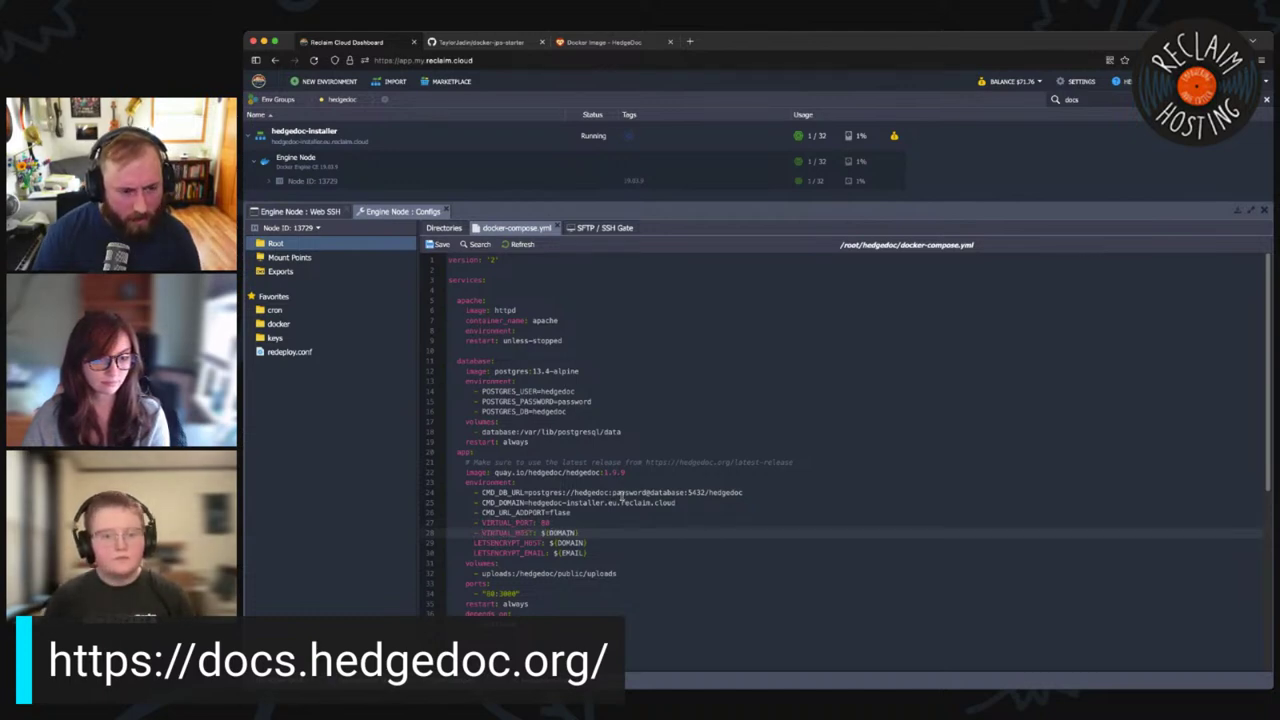
pyautogui.press('Down')
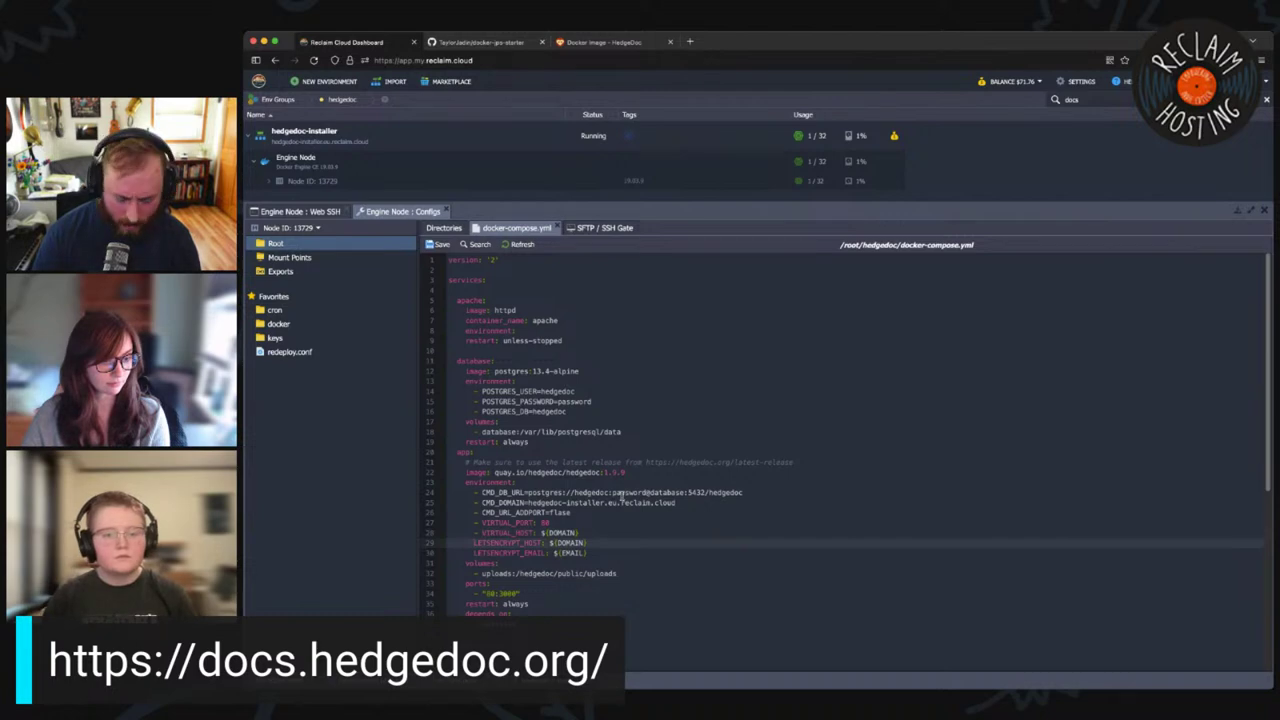
pyautogui.press('Down')
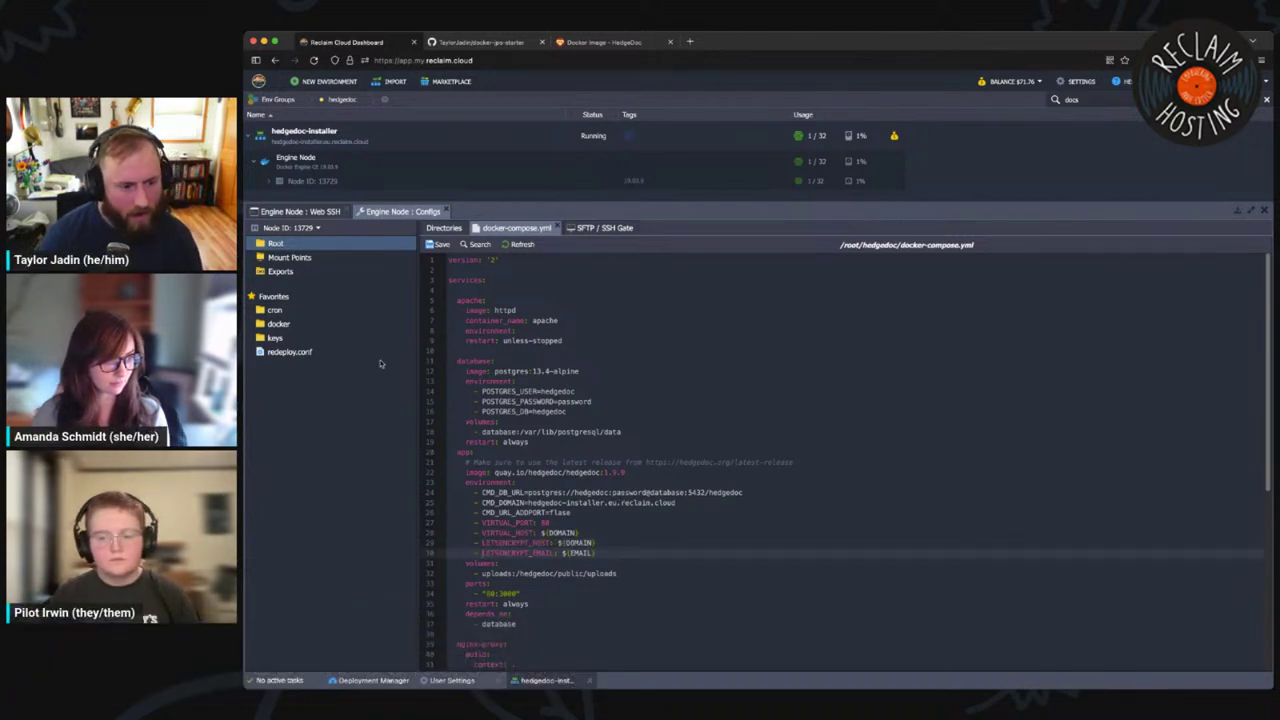
pyautogui.click(437, 244)
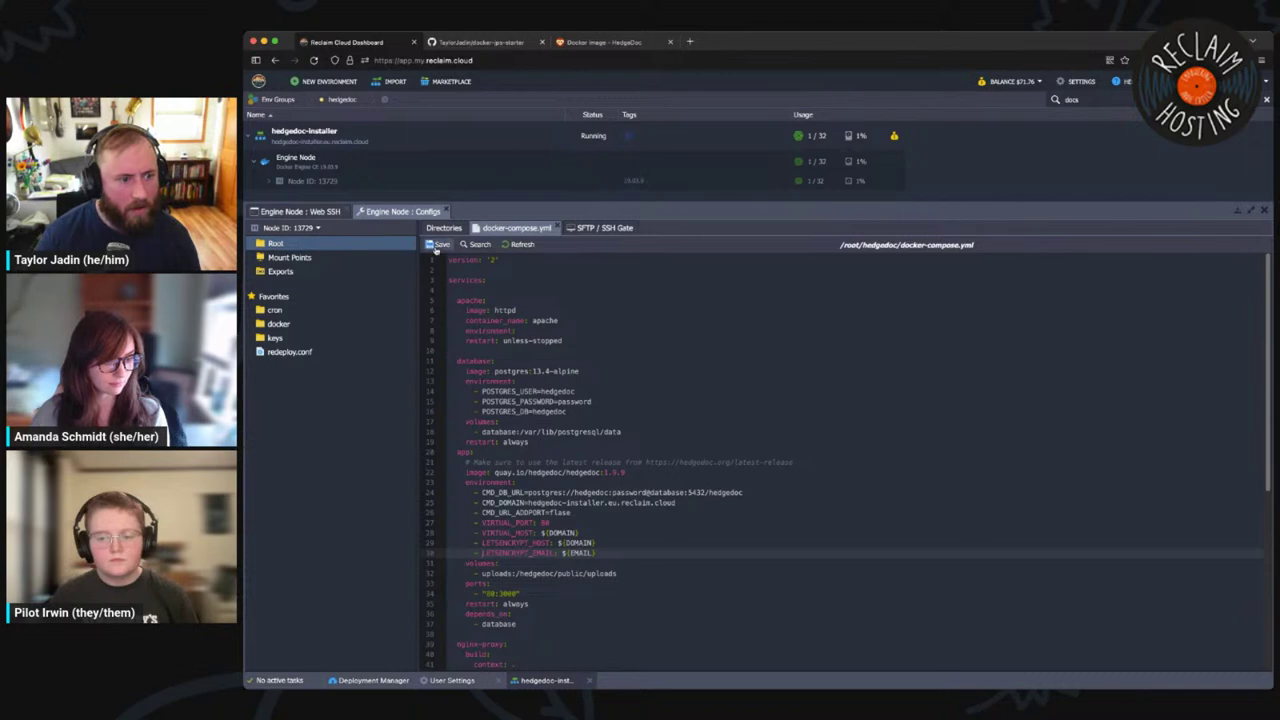
# Refresh docker-compose.yml to confirm the proxy settings persisted, then view the hedgedoc folder's files.
pyautogui.click(519, 245)
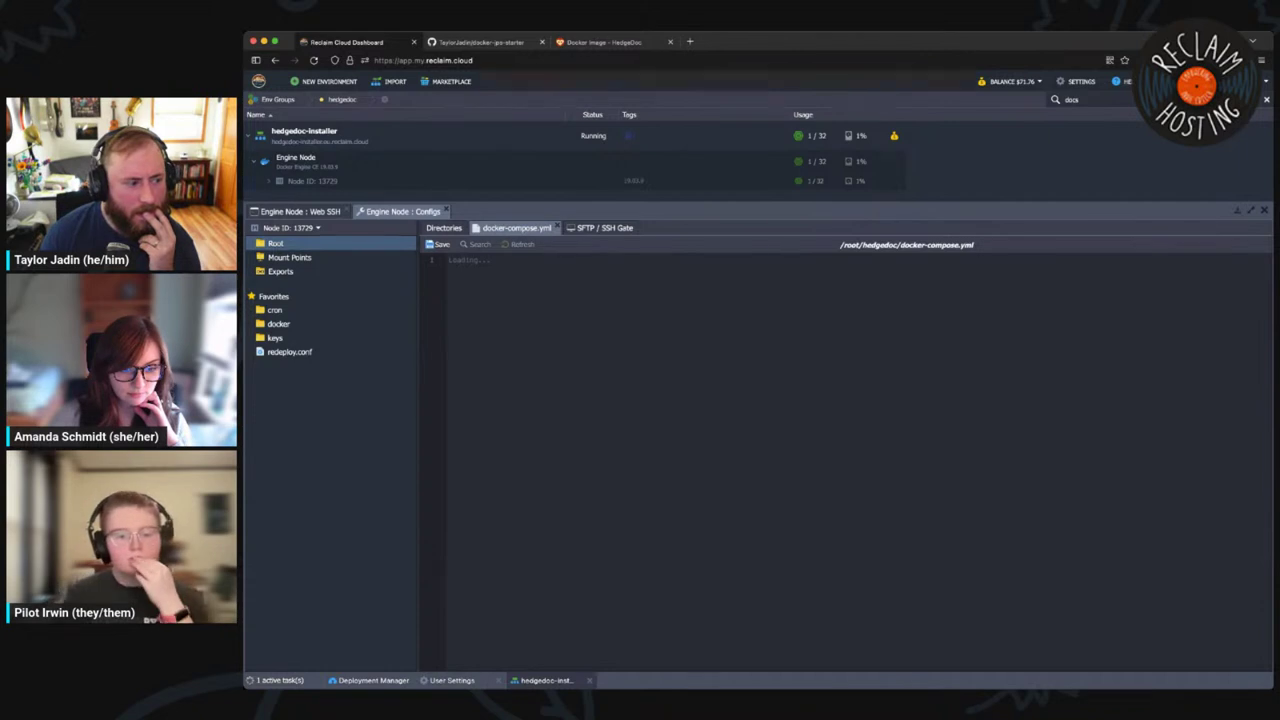
pyautogui.scroll(-5, 705, 525)
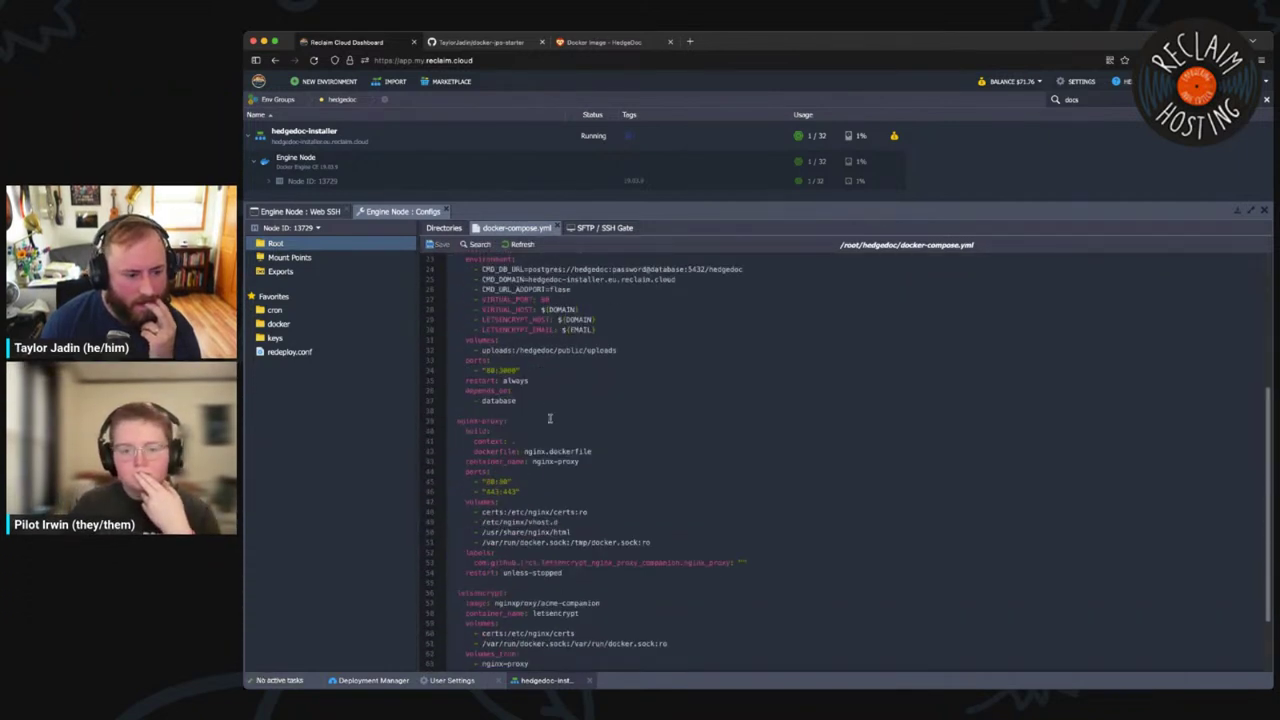
pyautogui.scroll(-3, 600, 480)
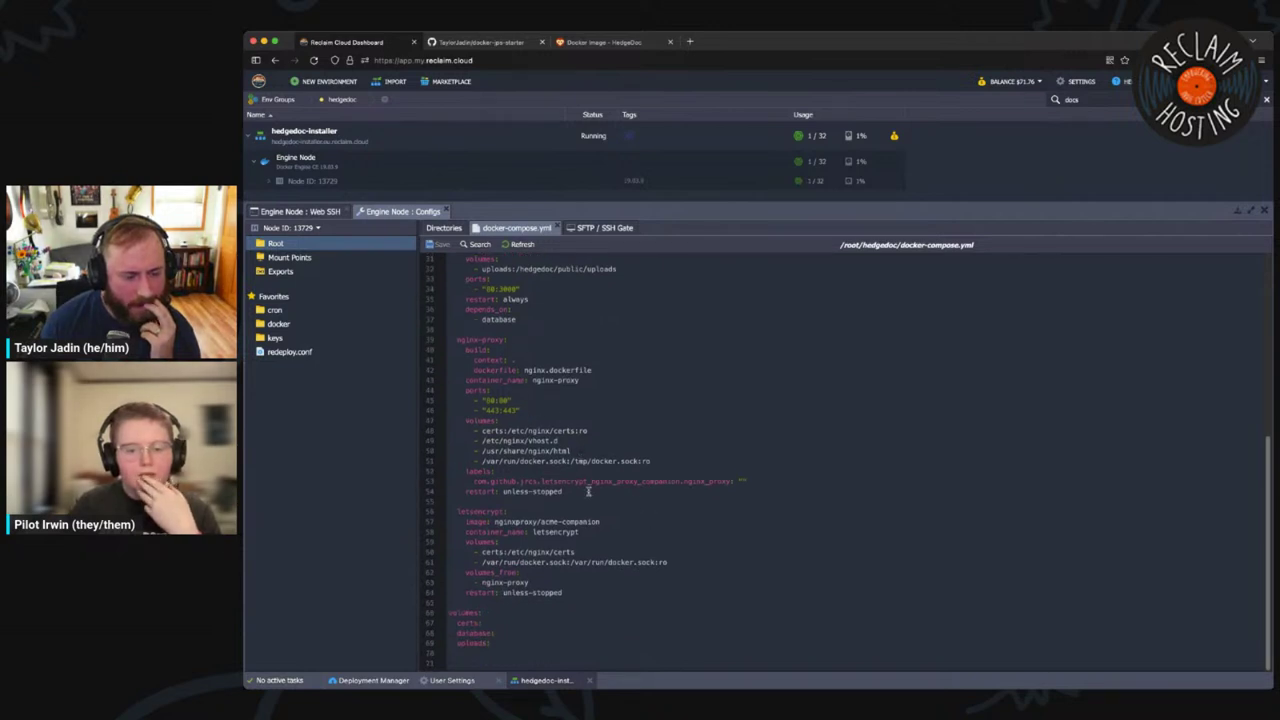
pyautogui.scroll(1, 575, 524)
pyautogui.scroll(10, 575, 524)
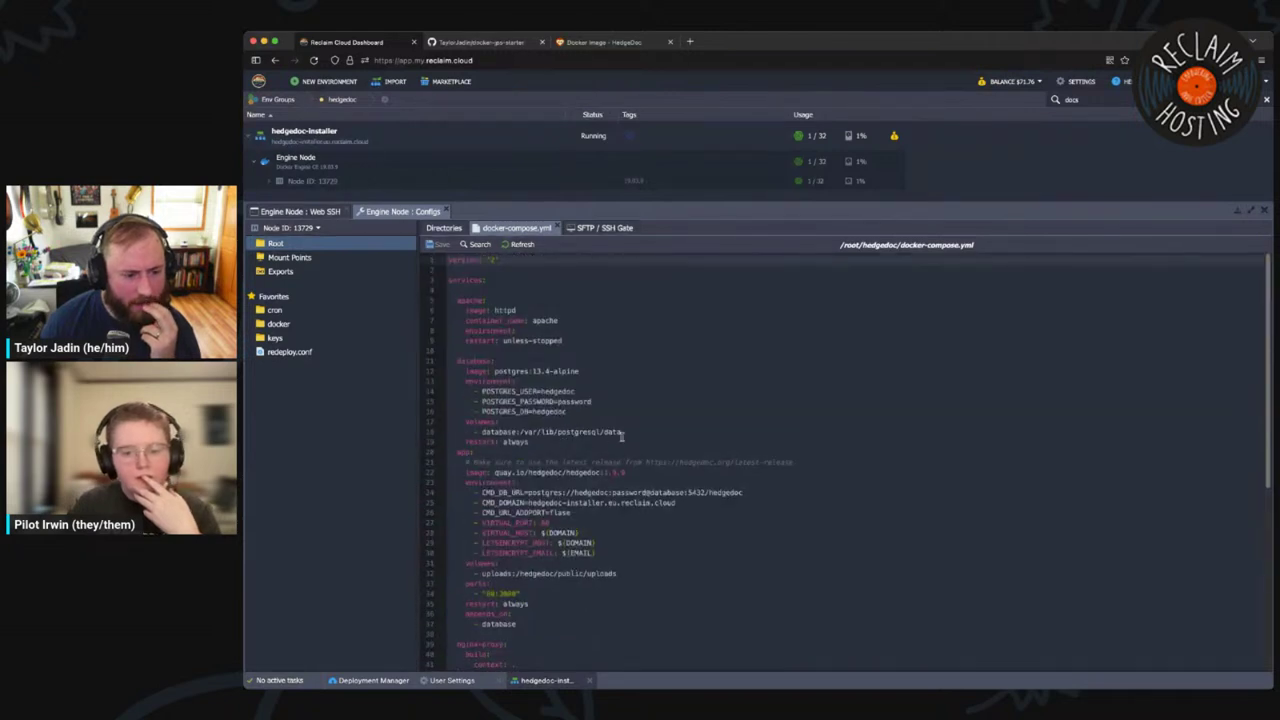
pyautogui.scroll(-3, 612, 448)
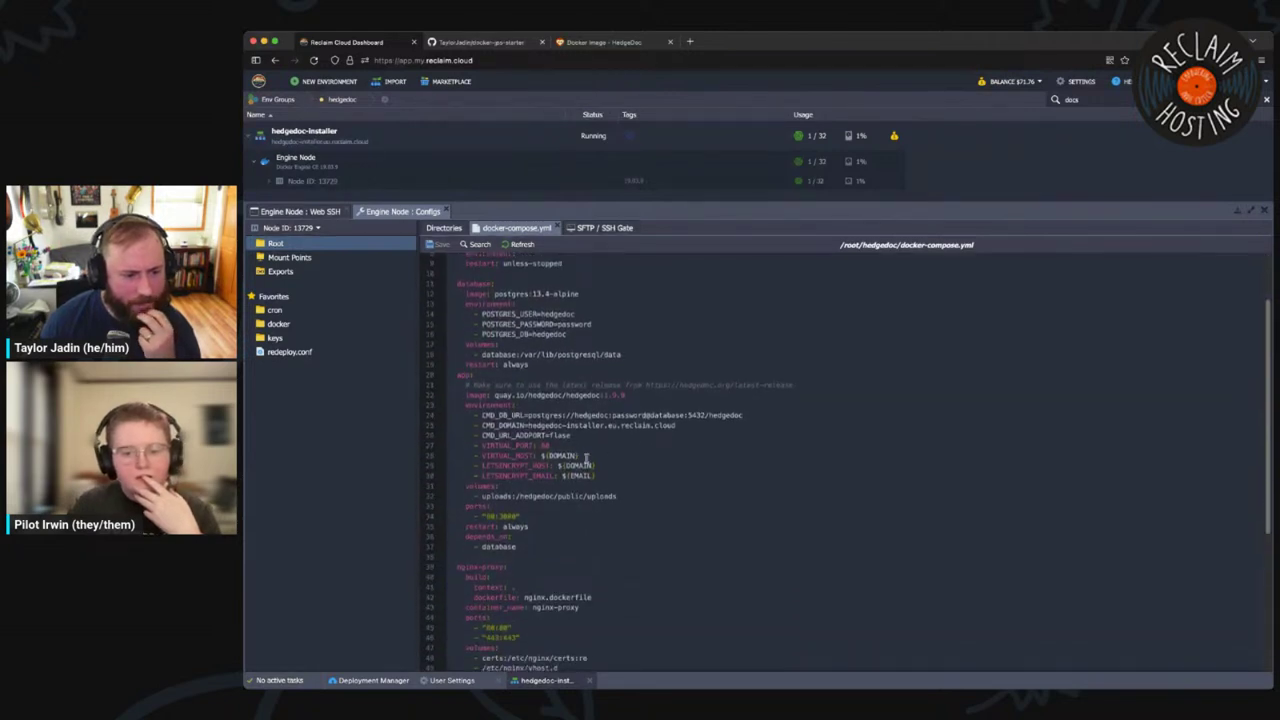
pyautogui.scroll(3, 625, 438)
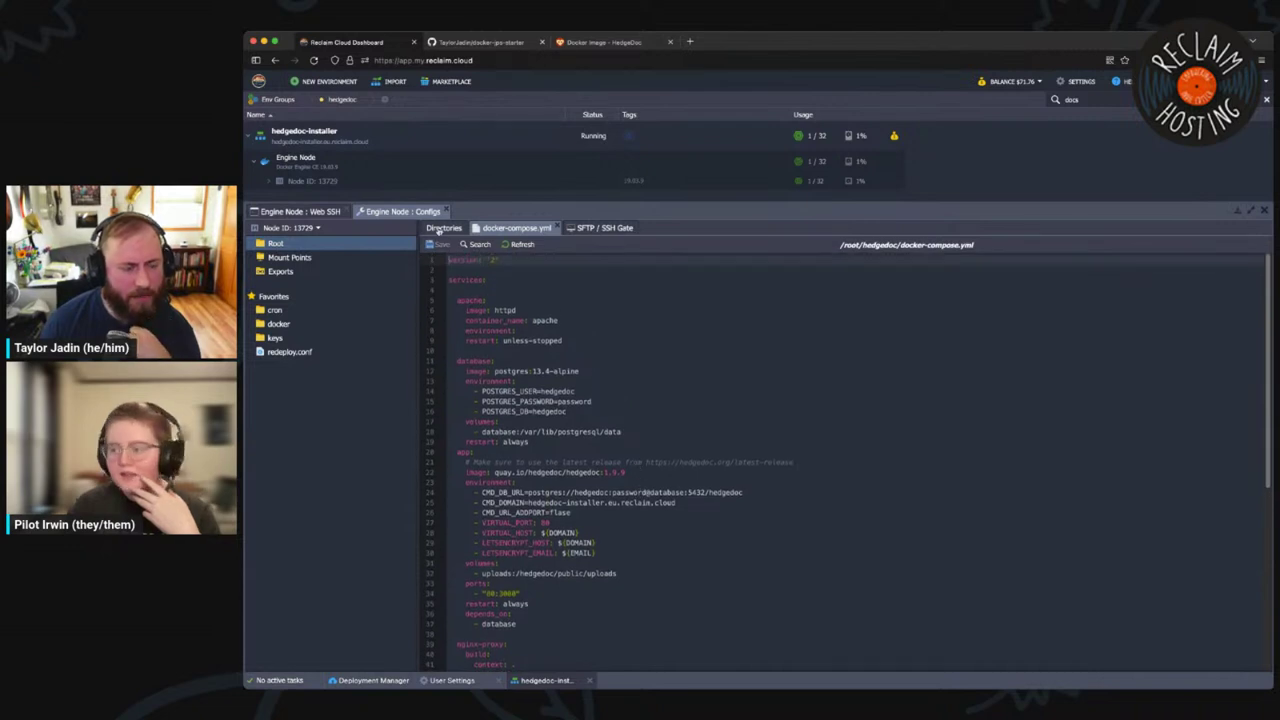
pyautogui.click(446, 229)
pyautogui.doubleClick(500, 291)
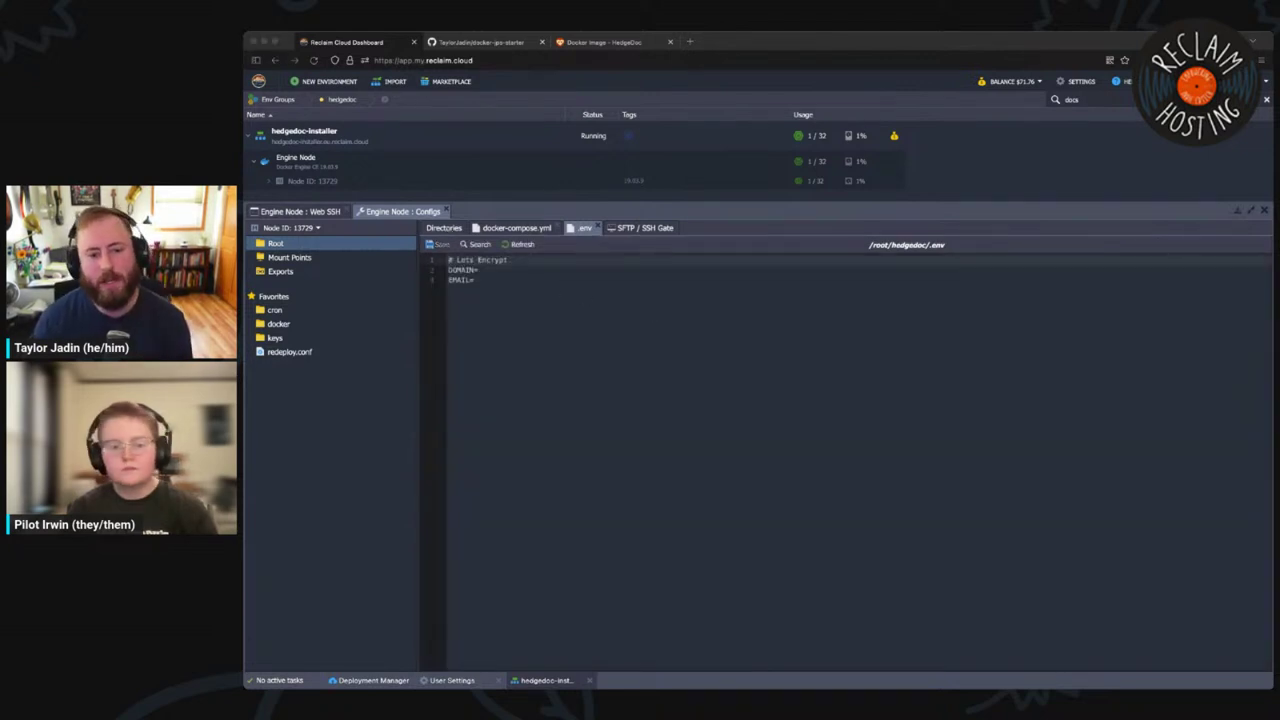
pyautogui.click(542, 267)
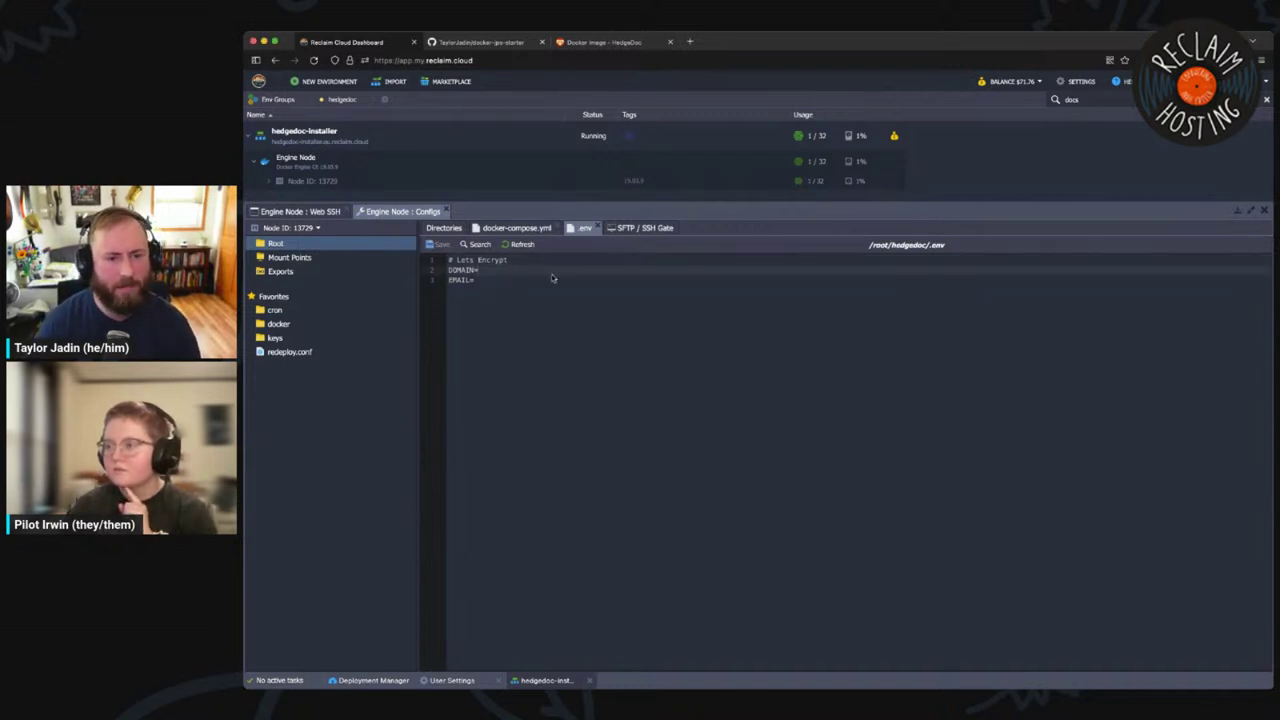
pyautogui.write('http://hedgedoc-installer.eu.reclaim.cloud/')
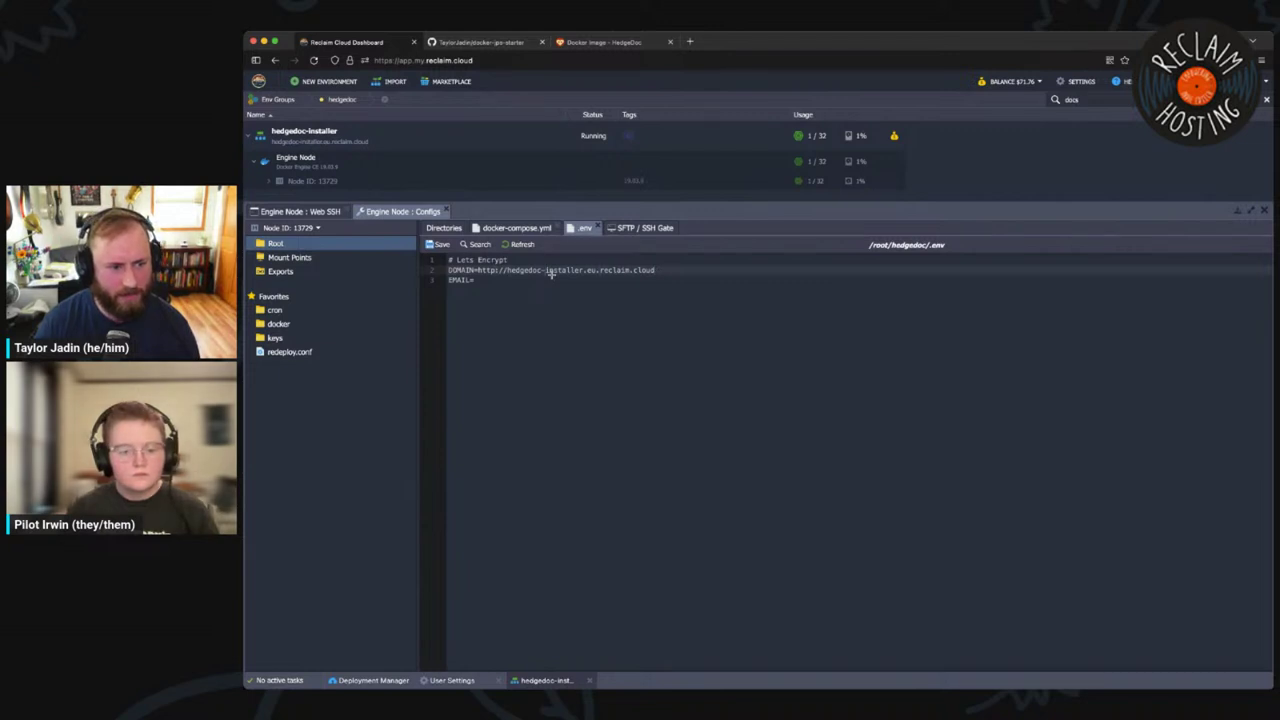
pyautogui.press('BackSpace')
pyautogui.press('BackSpace')
pyautogui.press('BackSpace')
pyautogui.press('BackSpace')
pyautogui.press('BackSpace')
pyautogui.press('BackSpace')
pyautogui.press('BackSpace')
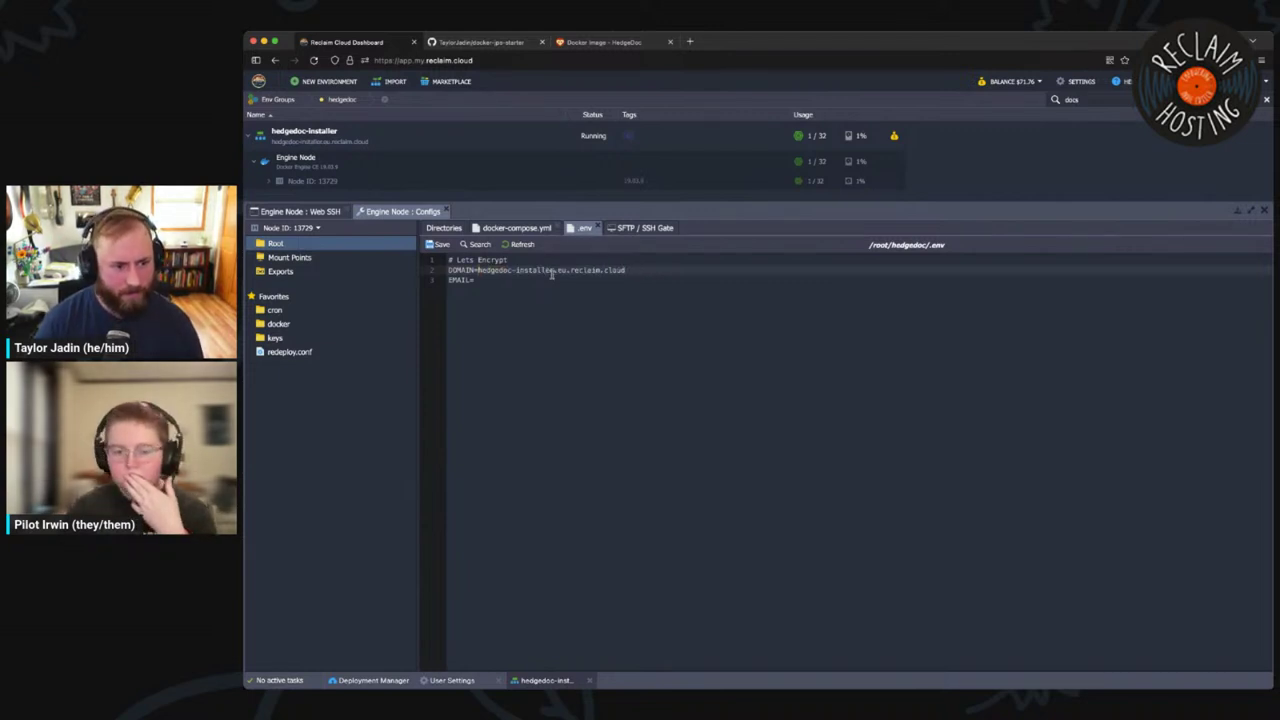
# Fill in the contact e-mail after EMAIL= and save the .env file.
pyautogui.click(538, 281)
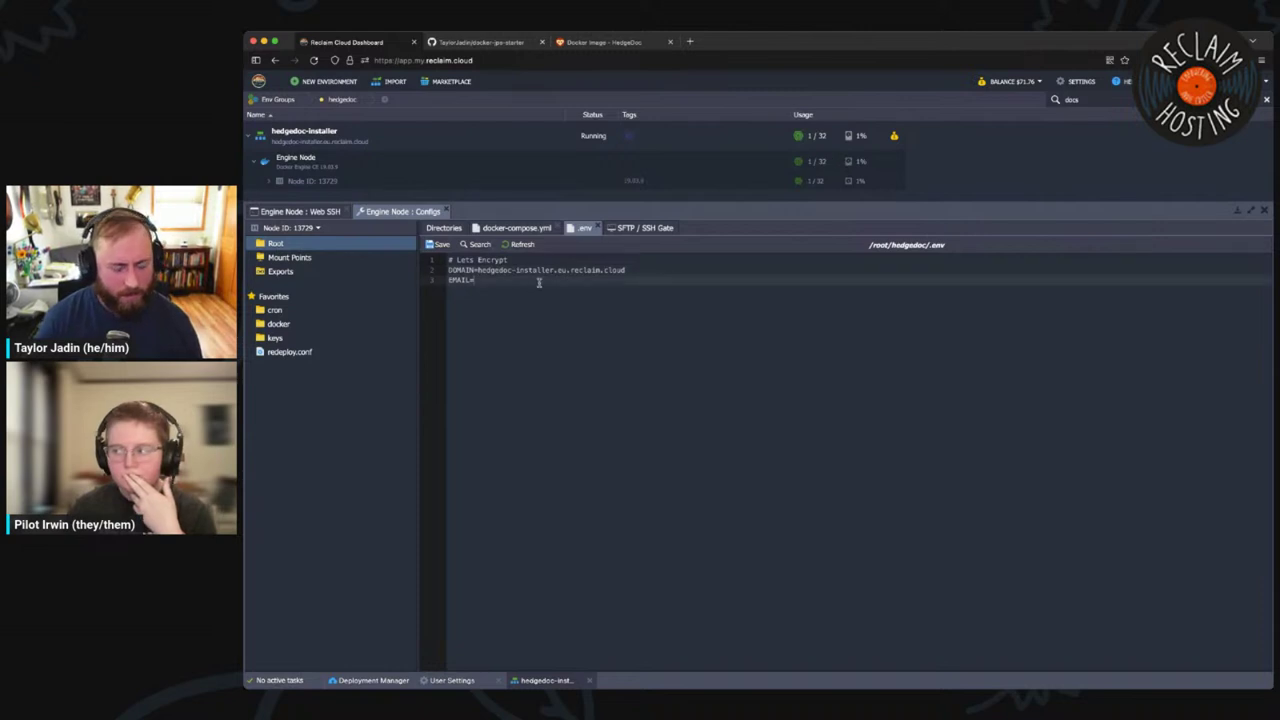
pyautogui.press('super+v')
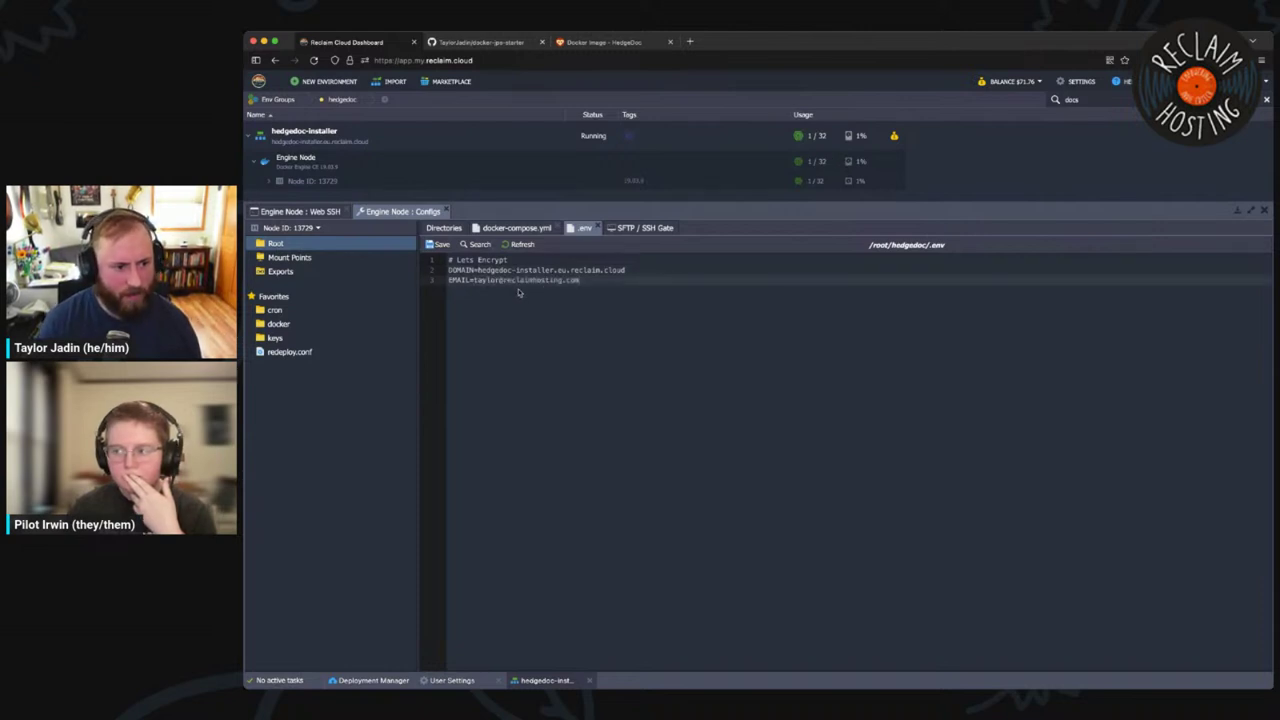
pyautogui.click(446, 247)
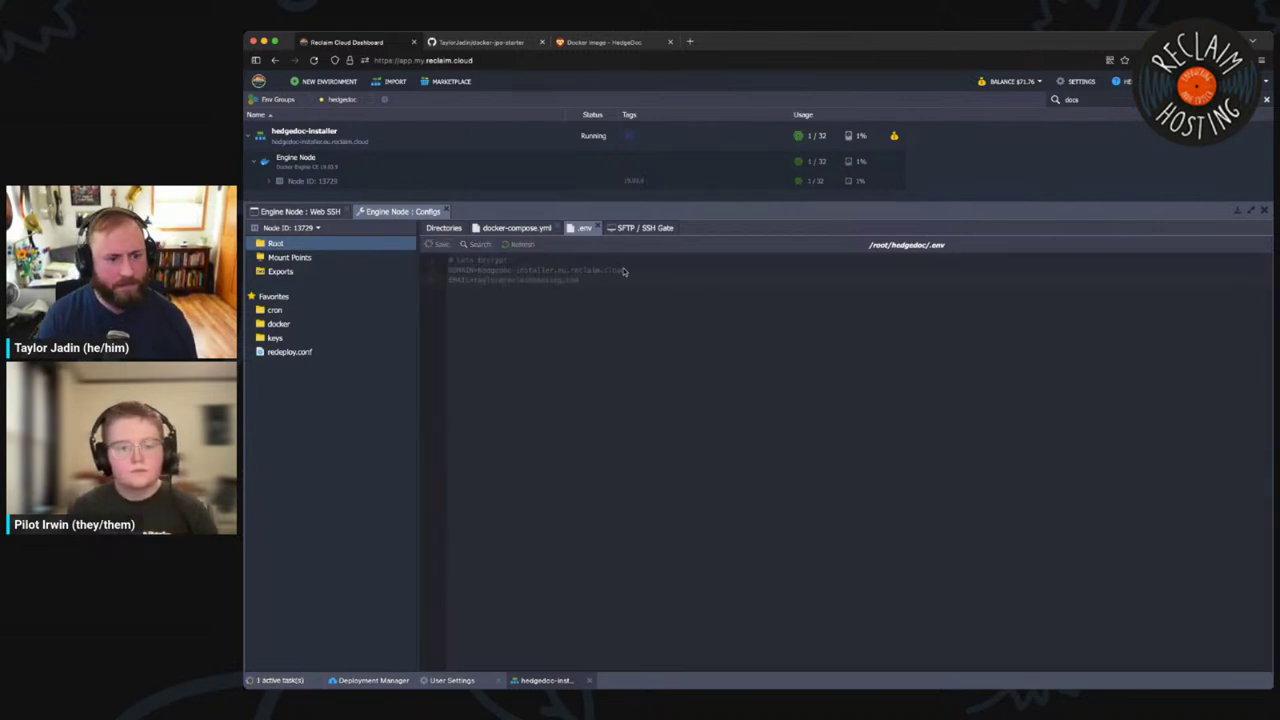
pyautogui.click(628, 270)
pyautogui.doubleClick(458, 270)
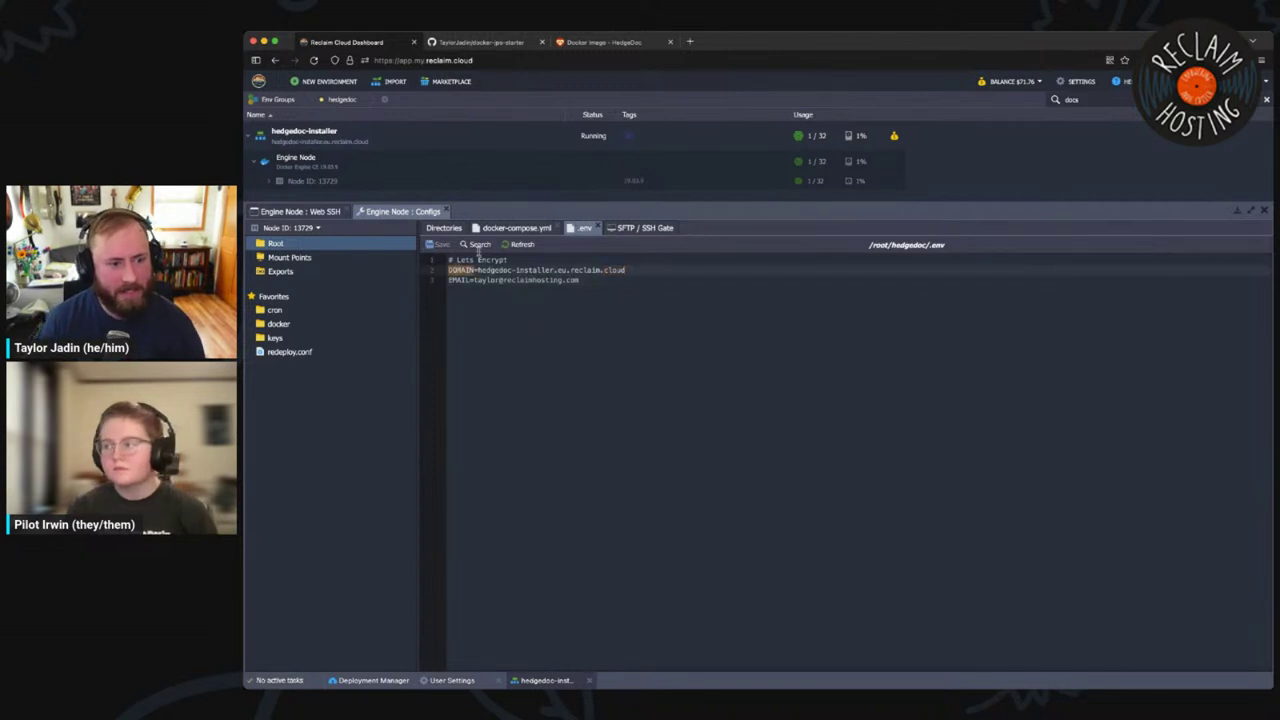
pyautogui.click(503, 228)
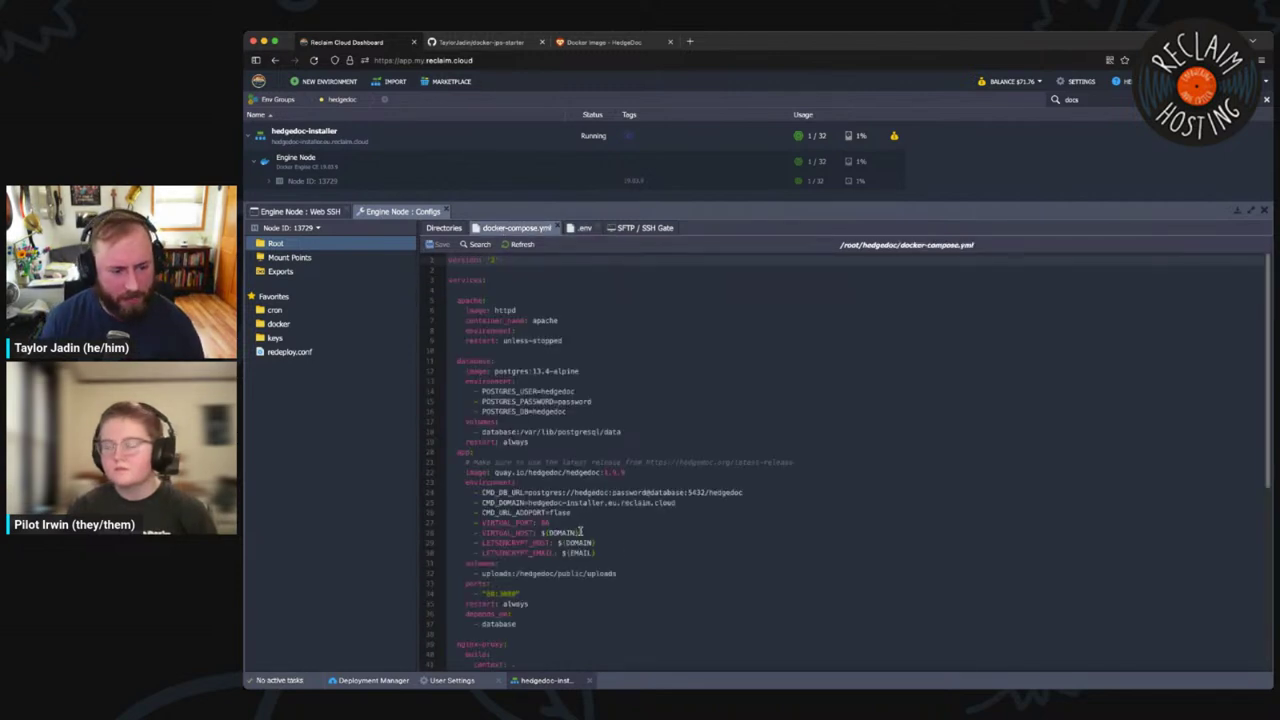
# Replace the hard-coded CMD_DOMAIN value with ${DOMAIN} and save docker-compose.yml.
pyautogui.moveTo(578, 533); pyautogui.dragTo(539, 534)
pyautogui.press('super+c')
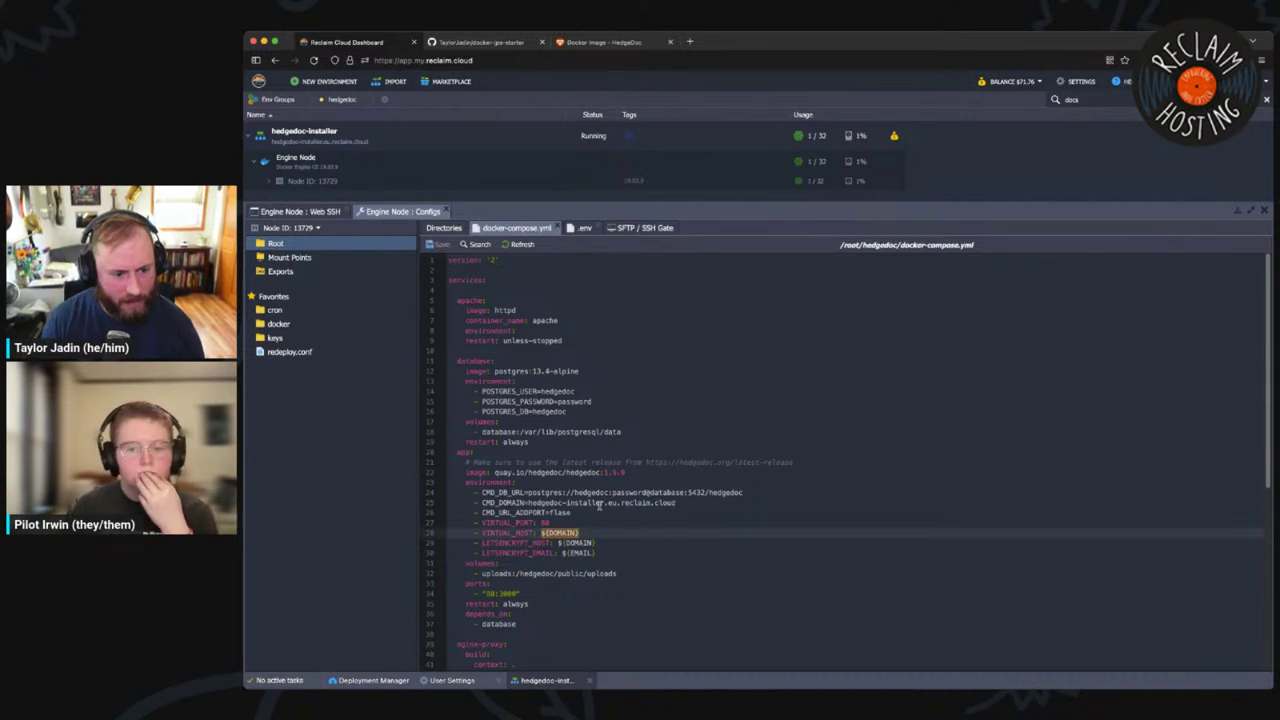
pyautogui.click(686, 503)
pyautogui.press('super+v')
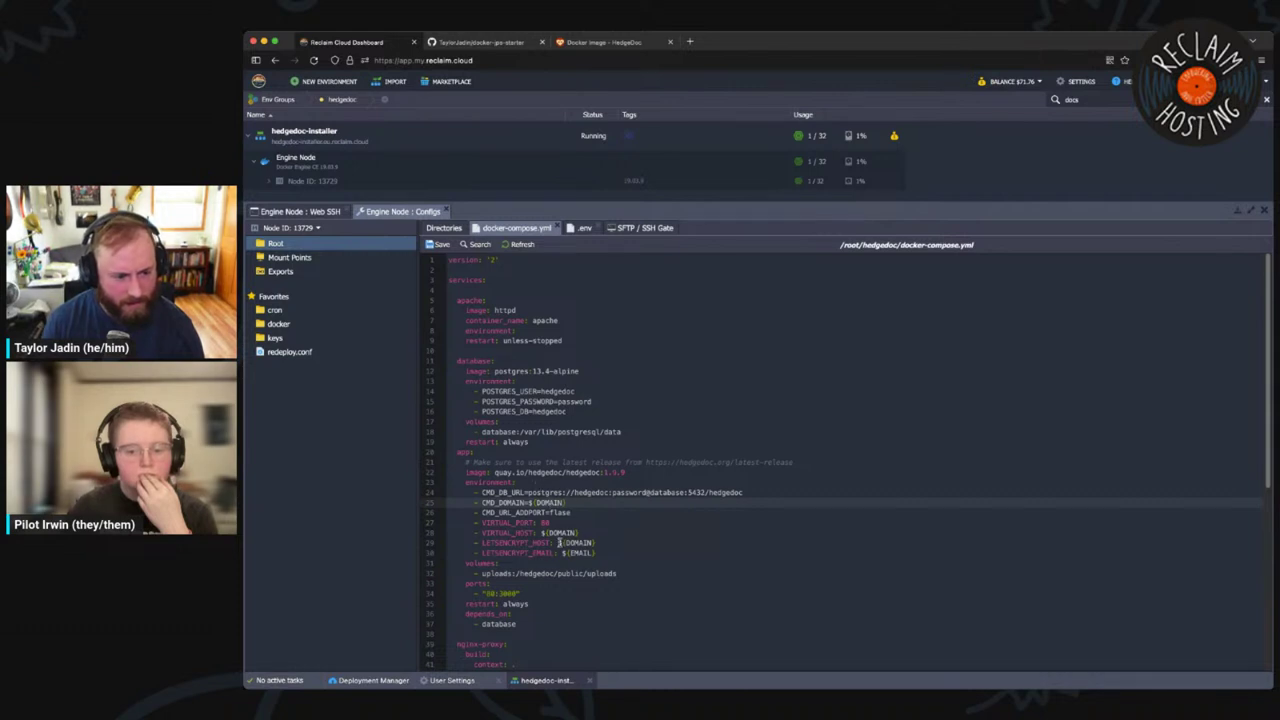
pyautogui.click(535, 522)
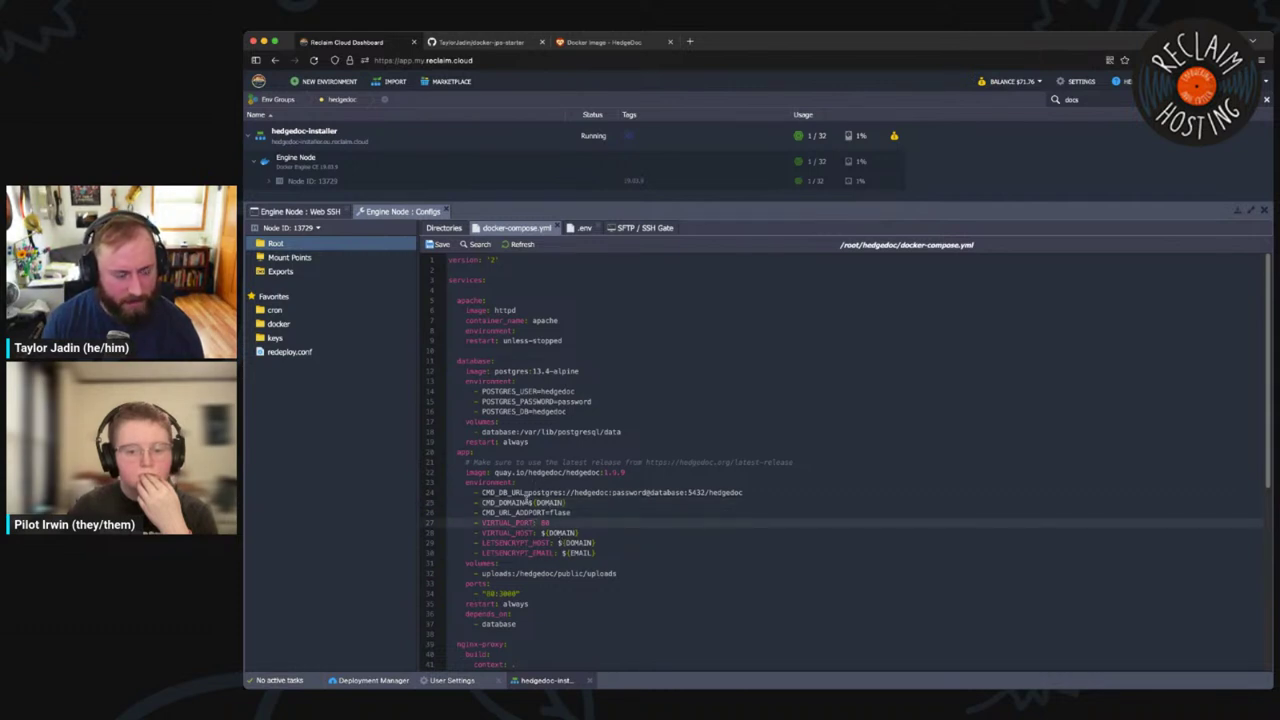
pyautogui.click(530, 502)
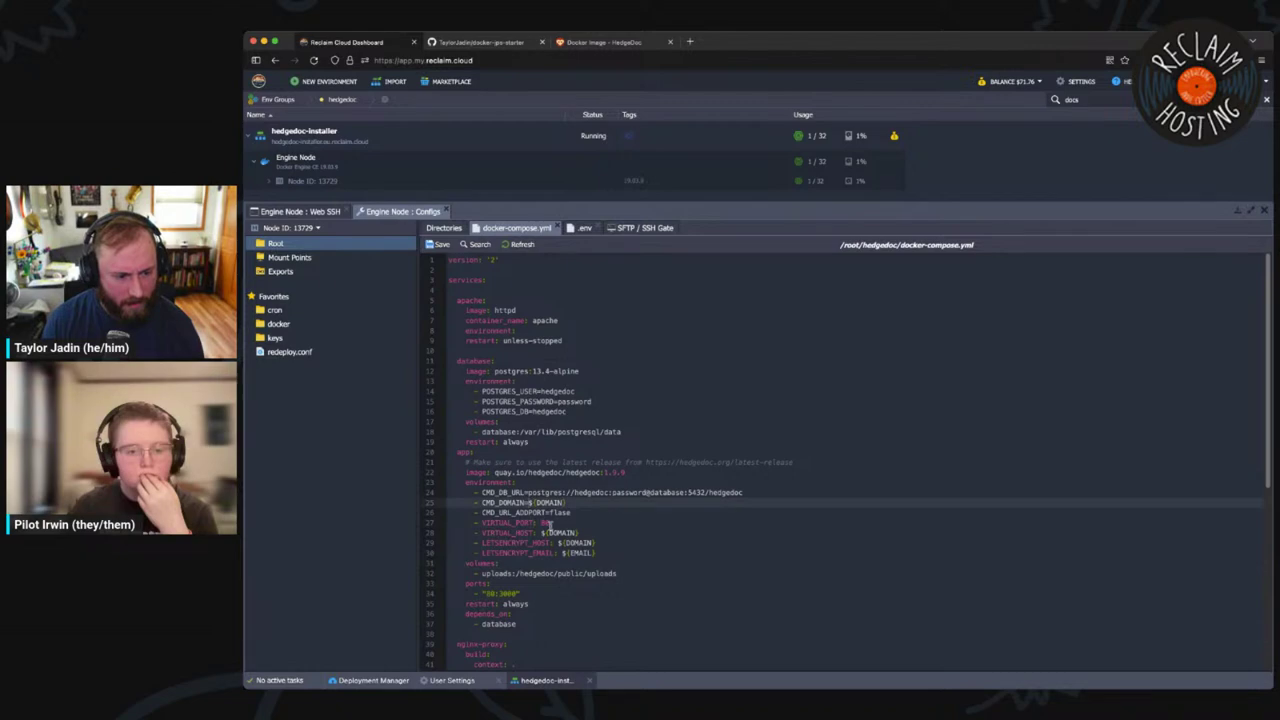
pyautogui.click(545, 523)
pyautogui.click(437, 244)
pyautogui.moveTo(515, 160)
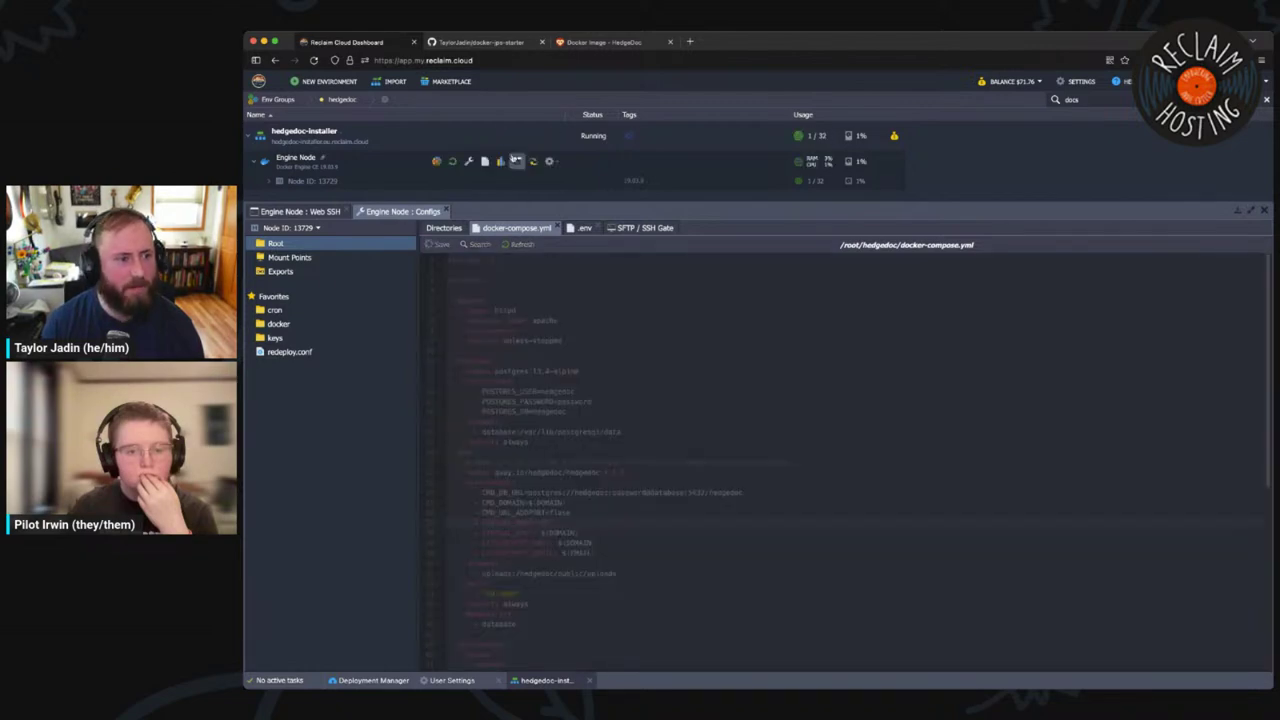
pyautogui.click(517, 161)
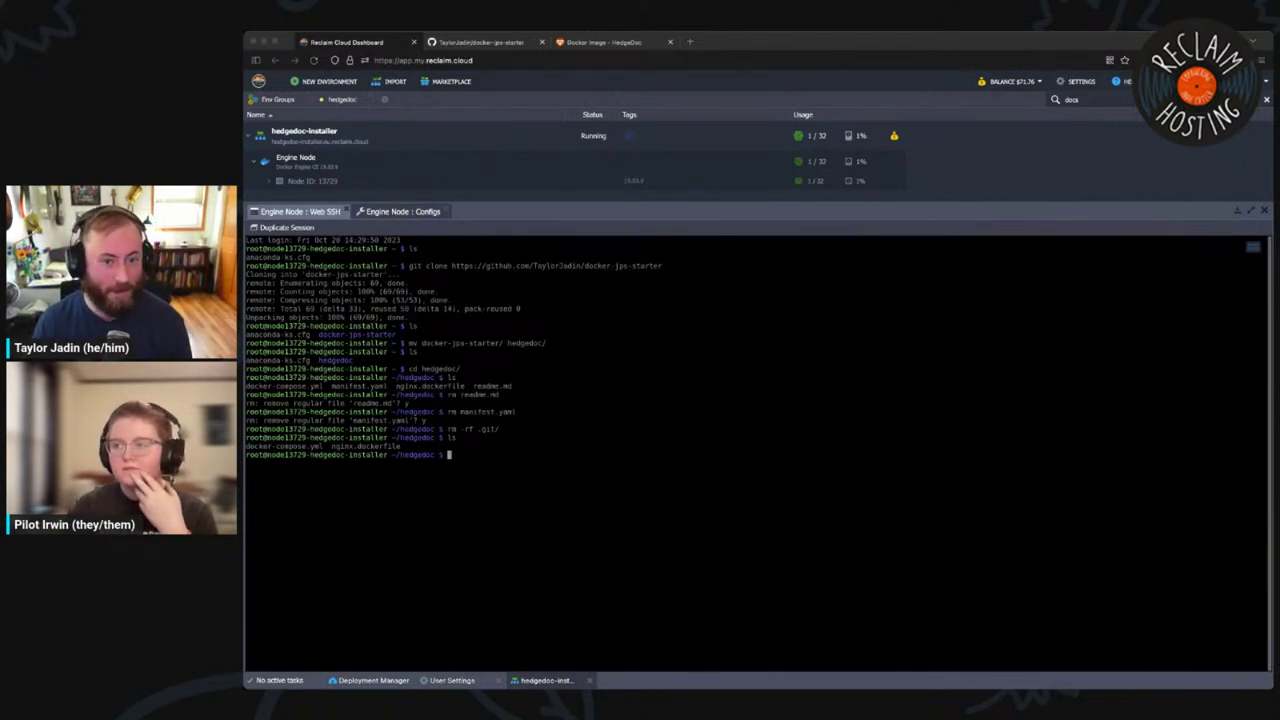
# Enter 'docker-compose up -d && docker-compose logs' in the hedgedoc folder's terminal.
pyautogui.click(558, 376)
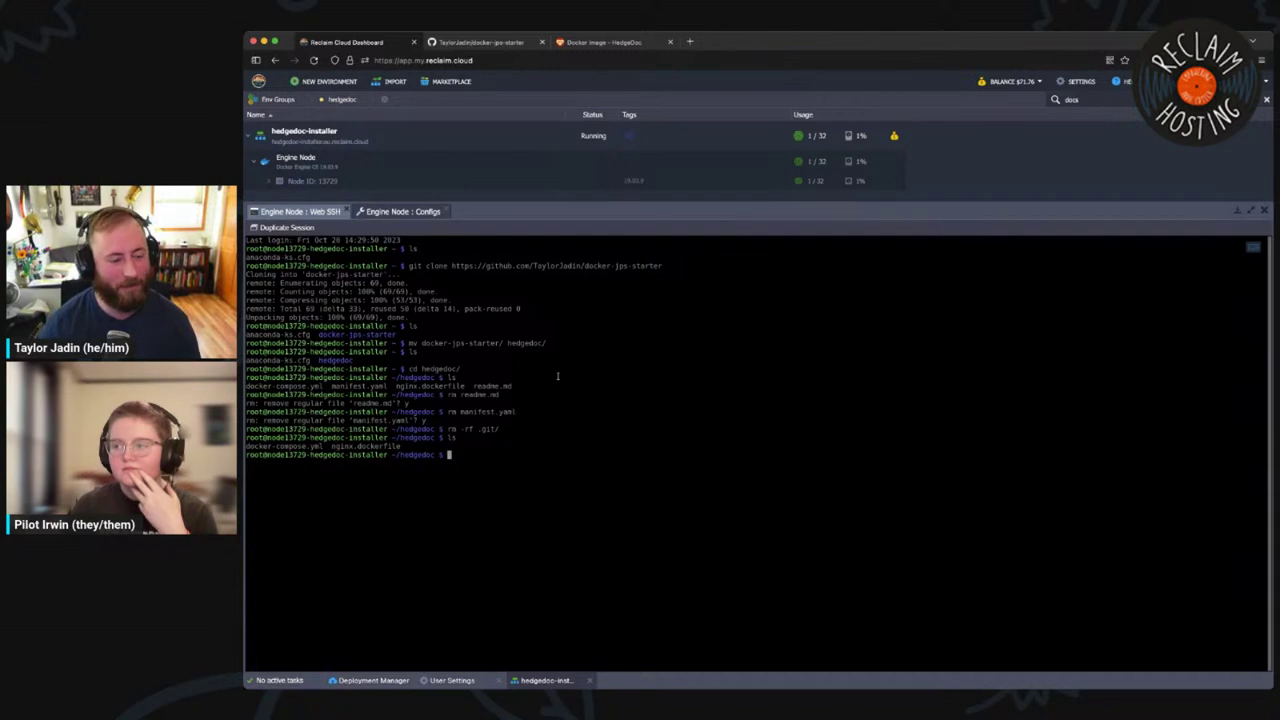
pyautogui.write('docke')
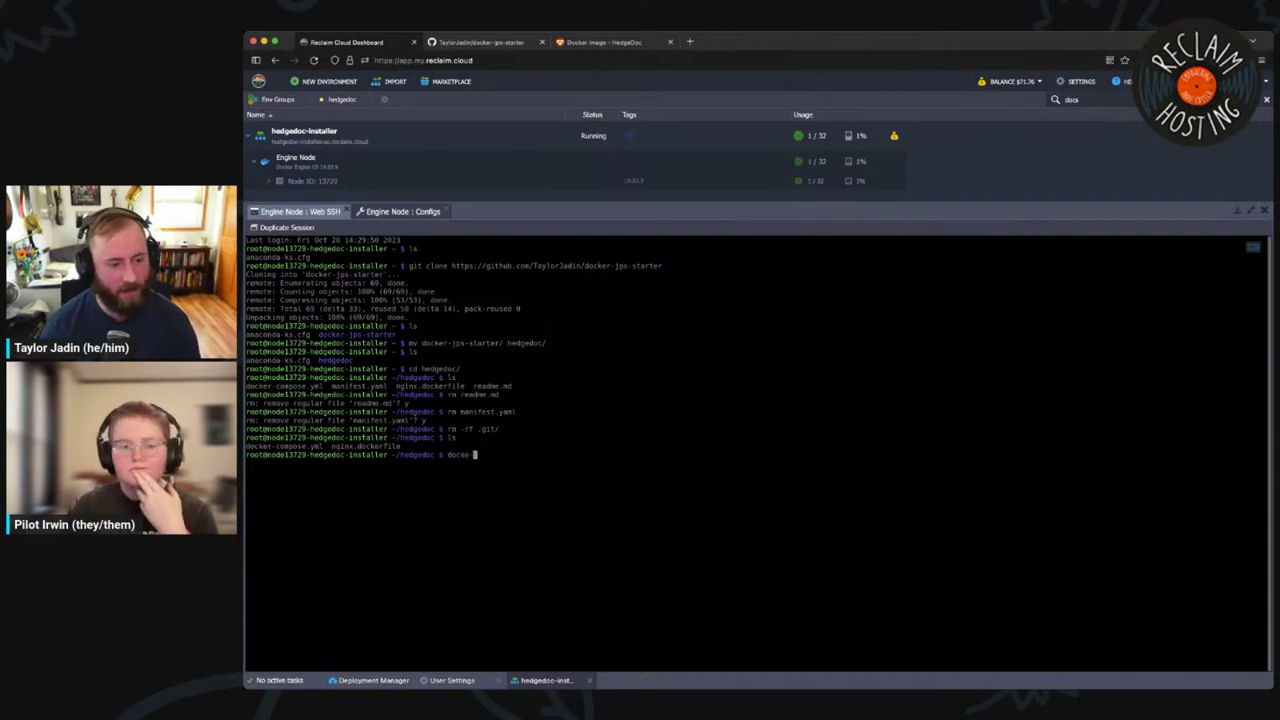
pyautogui.write('r-compose up -d && docker')
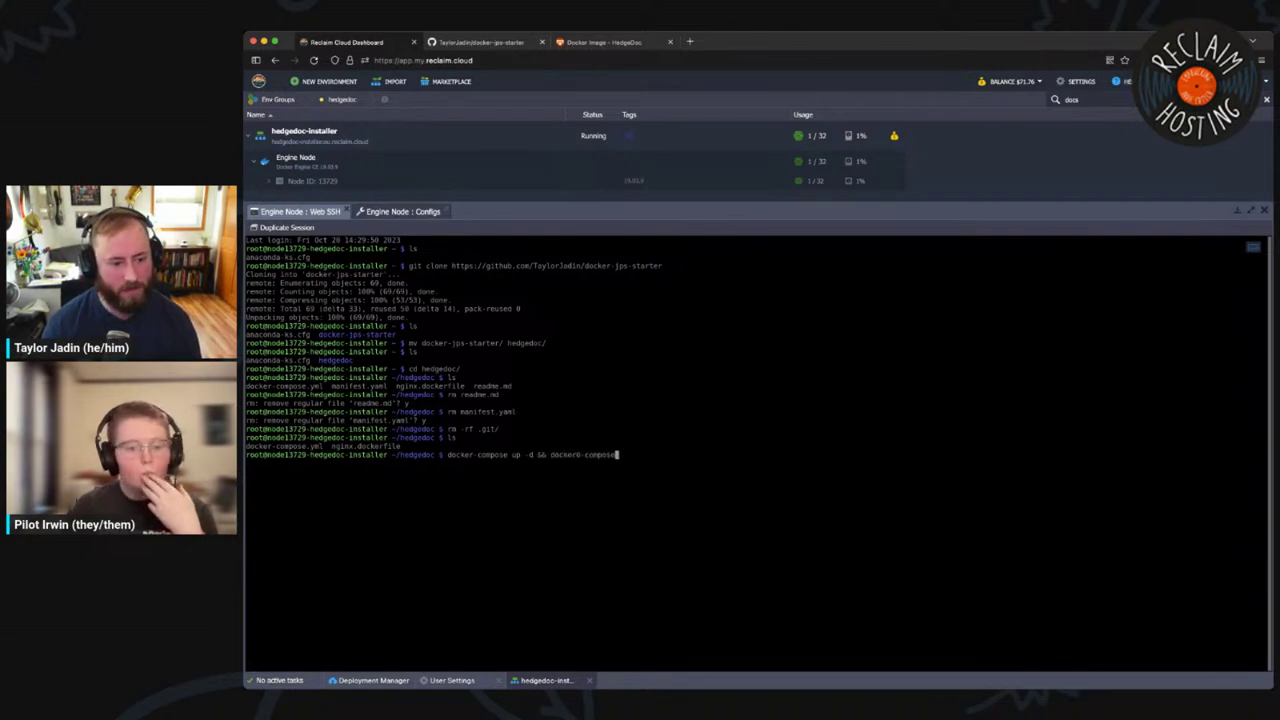
pyautogui.write('-compose')
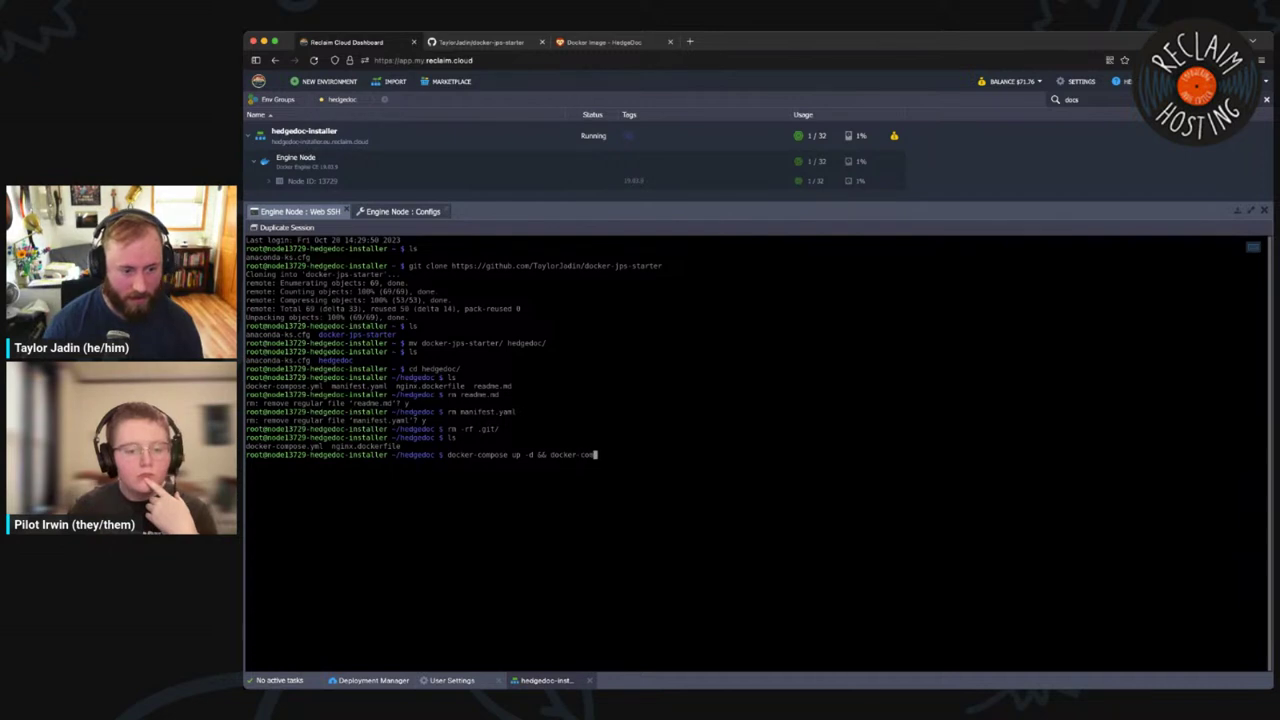
pyautogui.write(' logs -f')
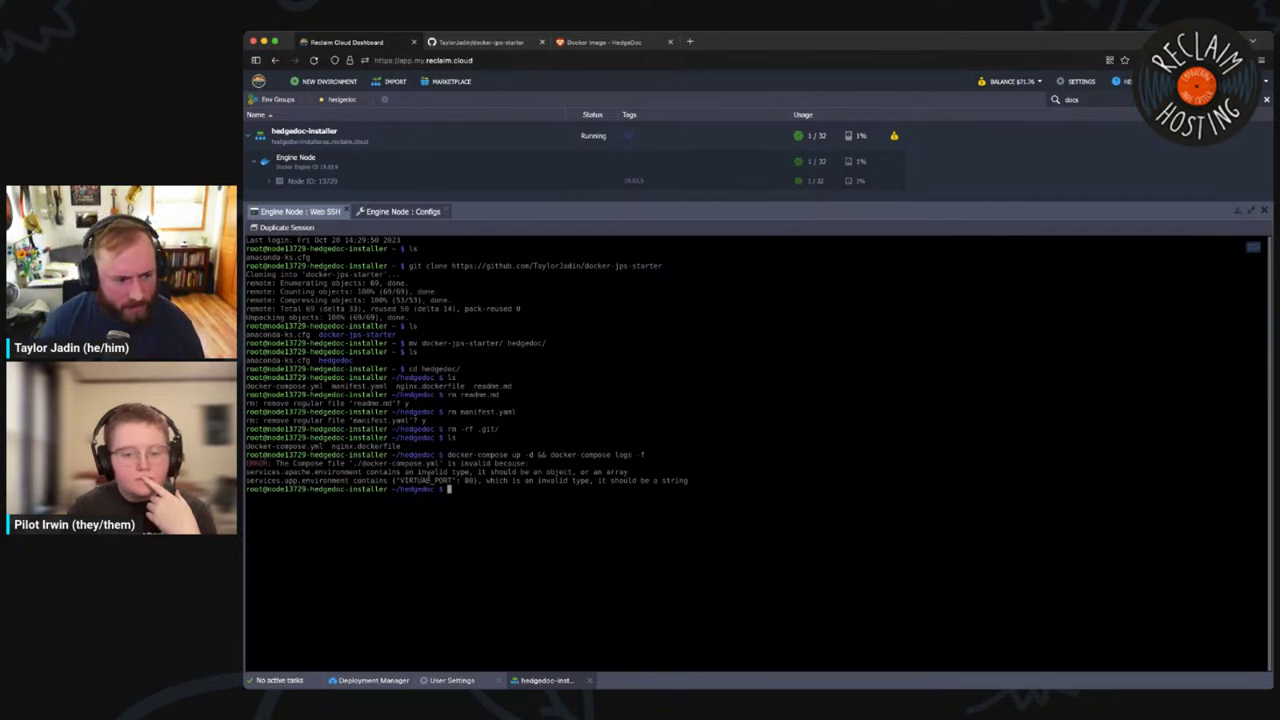
# Delete the apache service block from docker-compose.yml and save.
pyautogui.click(398, 211)
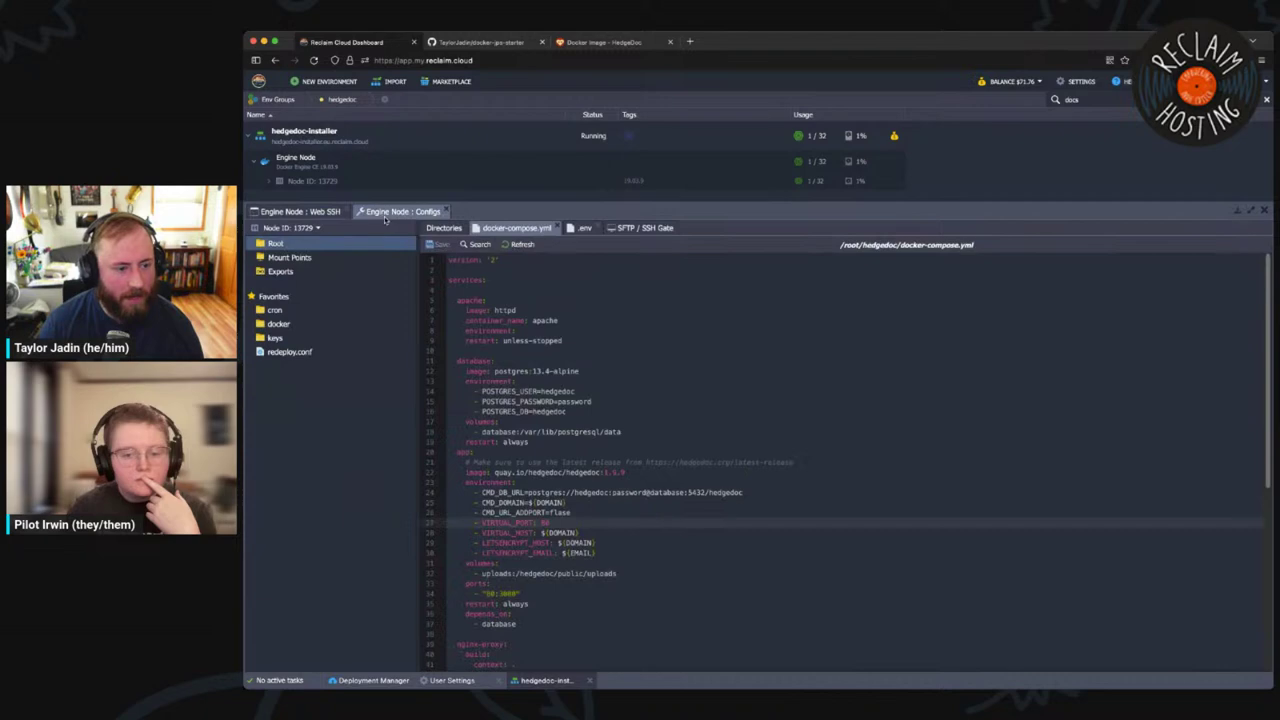
pyautogui.moveTo(577, 340); pyautogui.dragTo(445, 290)
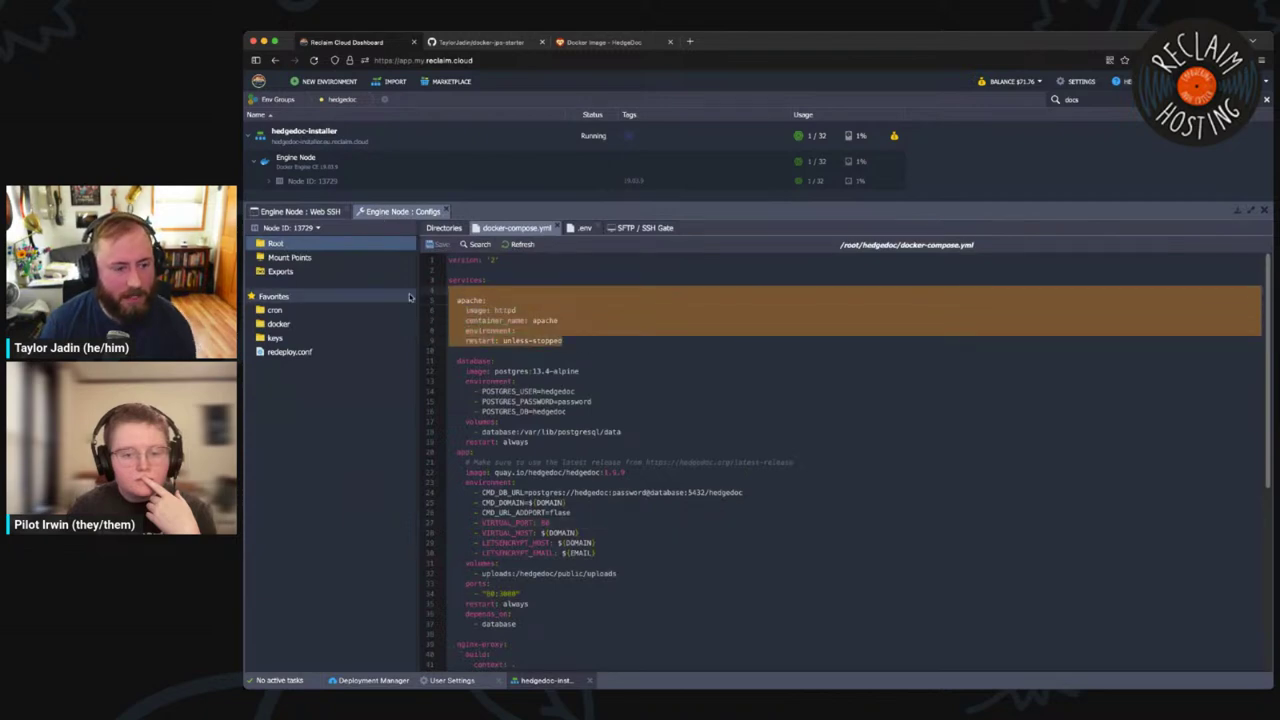
pyautogui.press('BackSpace')
pyautogui.click(440, 244)
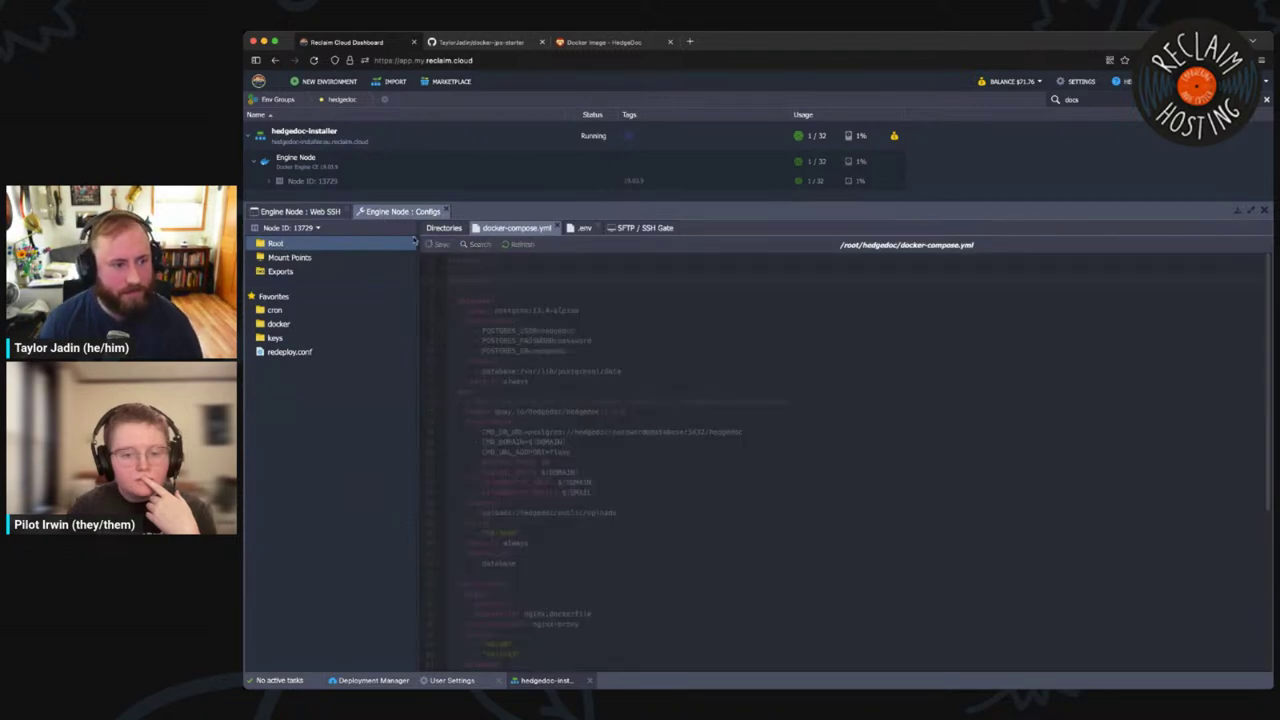
# Rerun the previous docker-compose command, which now fails only on VIRTUAL_PORT: 80.
pyautogui.click(292, 212)
pyautogui.press('Up')
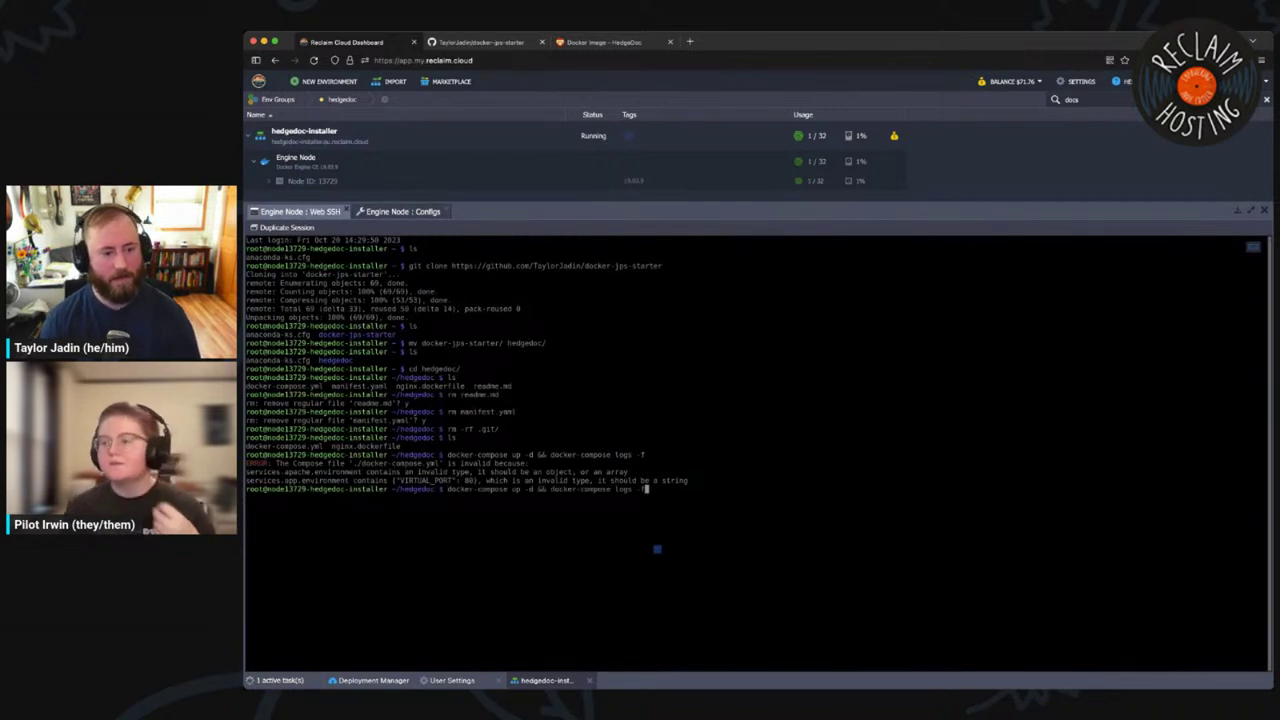
pyautogui.press('Return')
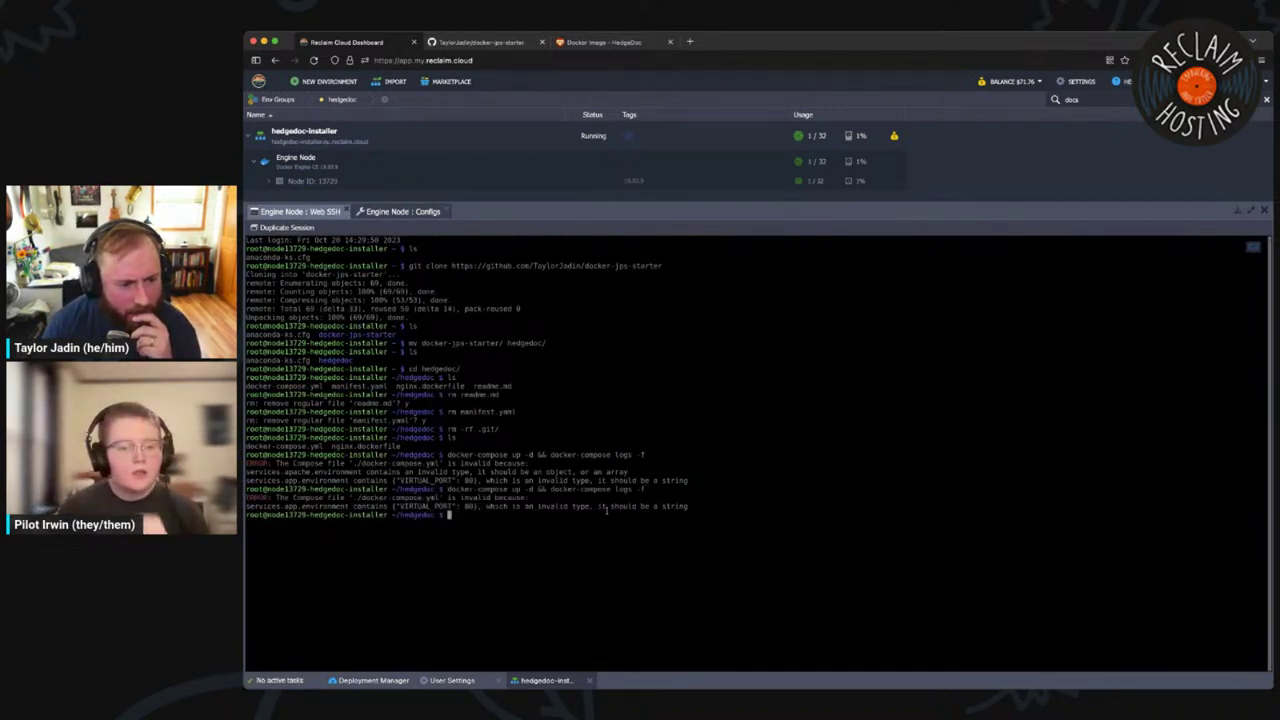
pyautogui.click(381, 211)
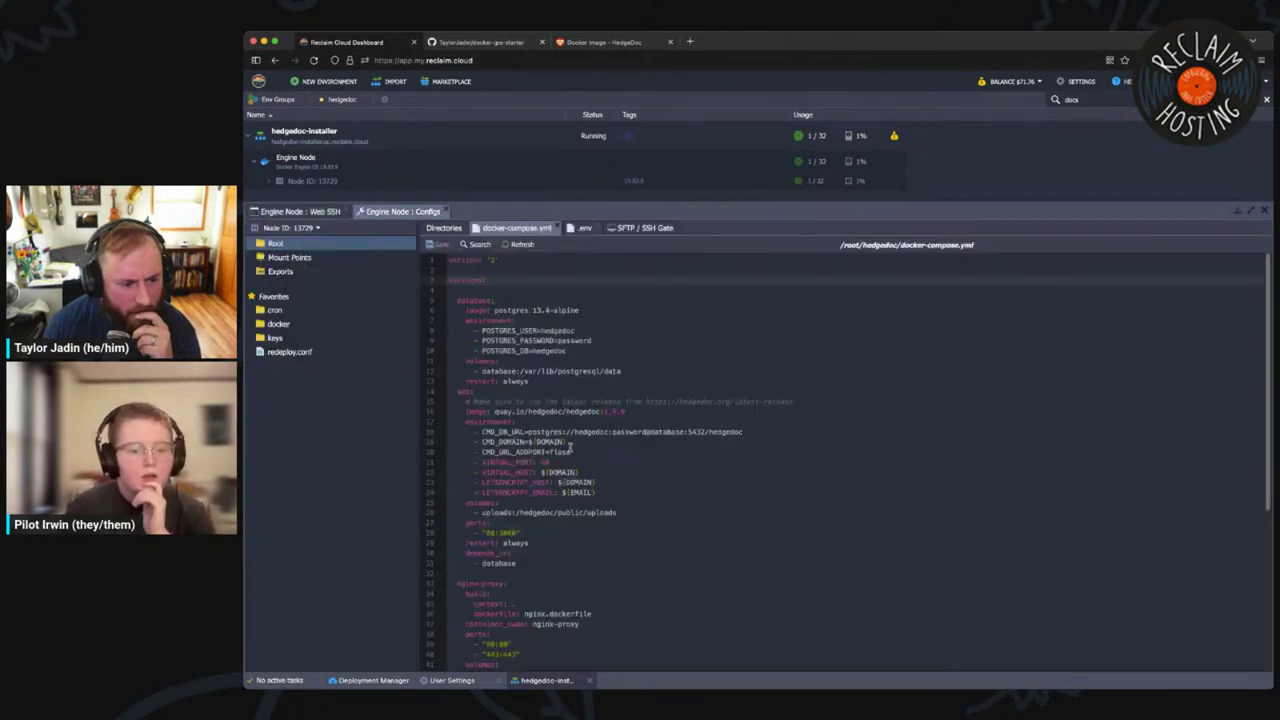
# Rewrite VIRTUAL_PORT, VIRTUAL_HOST, LETSENCRYPT_HOST and LETSENCRYPT_EMAIL as KEY=value entries.
pyautogui.click(558, 463)
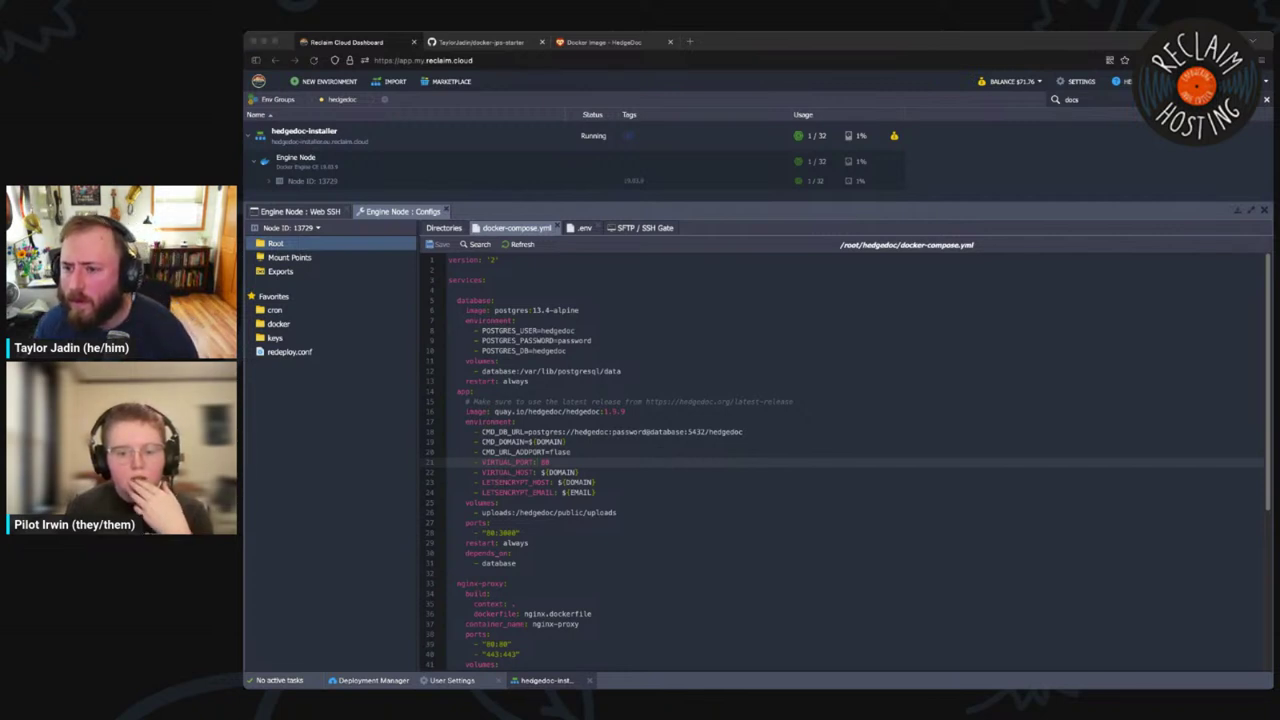
pyautogui.click(549, 442)
pyautogui.click(527, 432)
pyautogui.press('Down')
pyautogui.press('Down')
pyautogui.press('Down')
pyautogui.press('Delete')
pyautogui.press('Delete')
pyautogui.write('=')
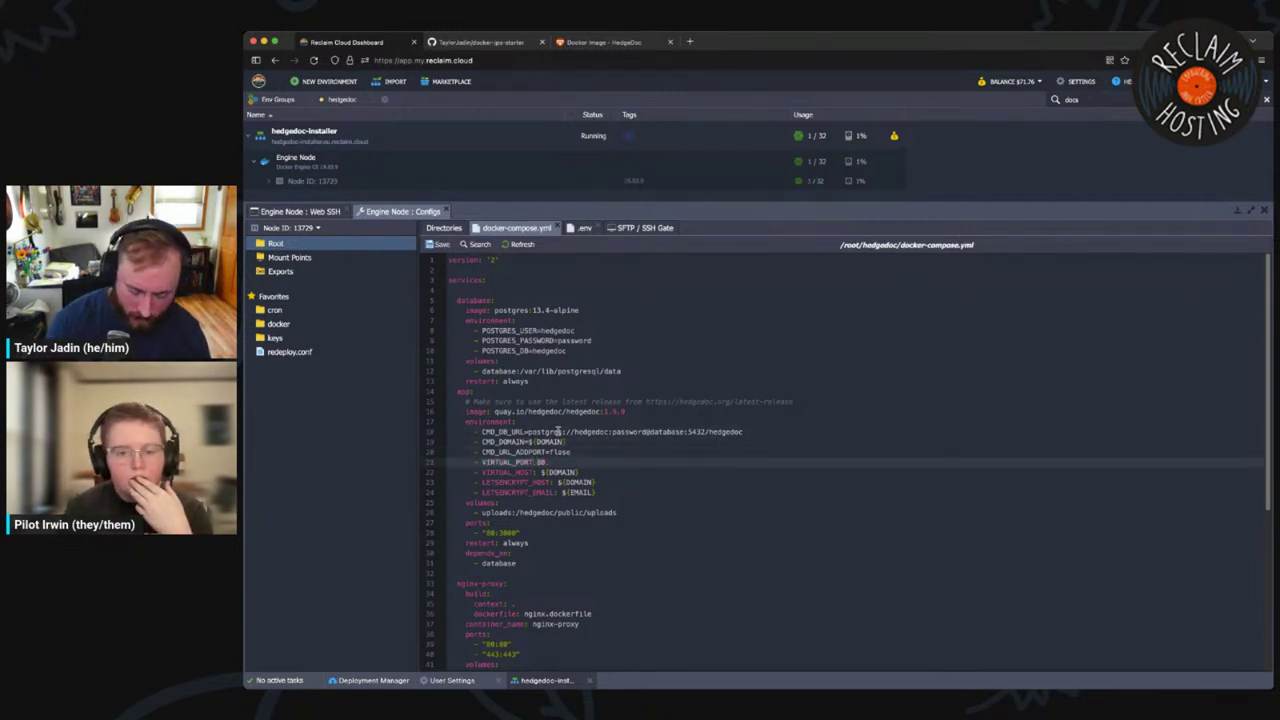
pyautogui.press('Delete')
pyautogui.press('Down')
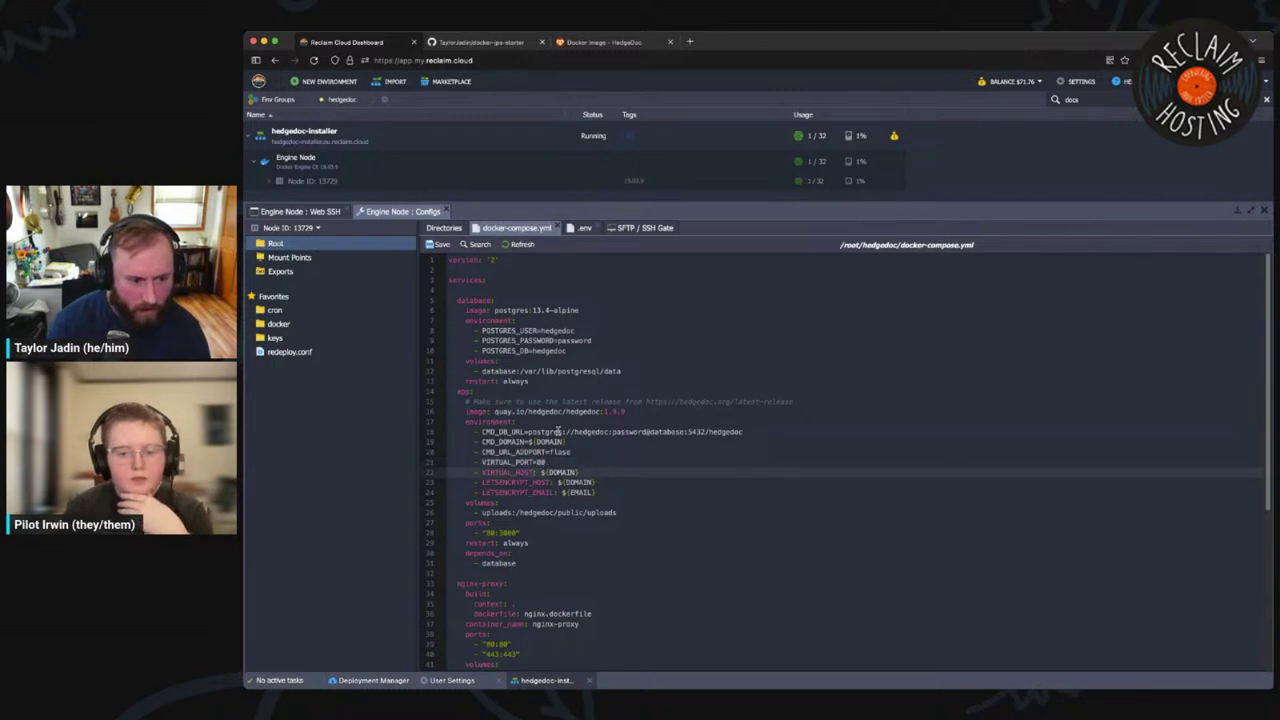
pyautogui.press('Delete')
pyautogui.write('=')
pyautogui.press('Delete')
pyautogui.press('Down')
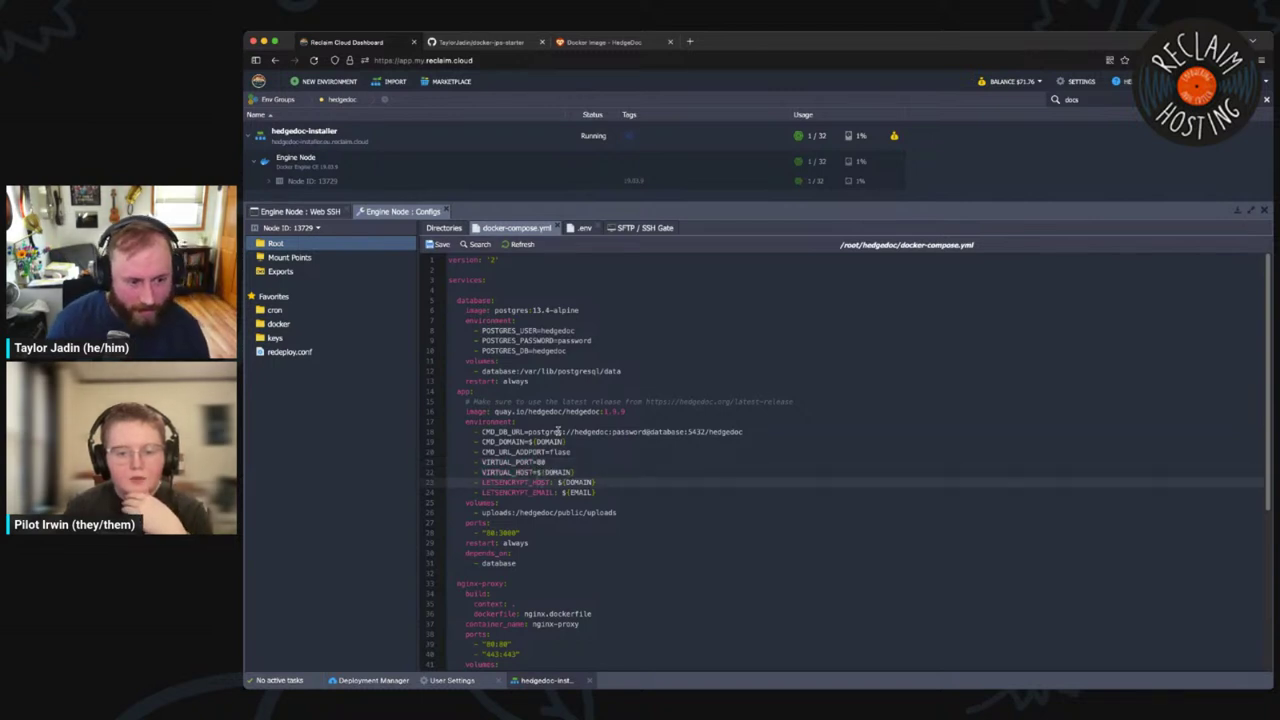
pyautogui.press('Delete')
pyautogui.write('=')
pyautogui.press('Delete')
pyautogui.press('Down')
pyautogui.press('Delete')
pyautogui.write('=')
pyautogui.press('Delete')
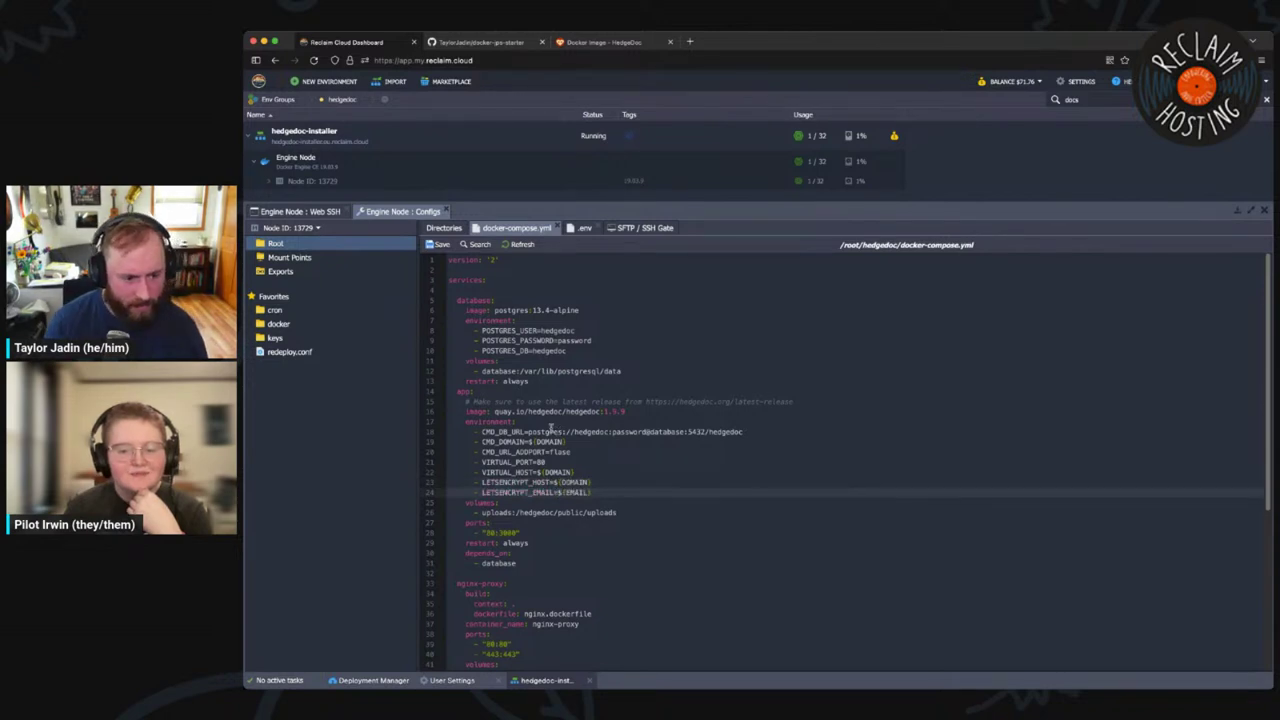
pyautogui.scroll(-5, 550, 428)
pyautogui.scroll(-3, 600, 476)
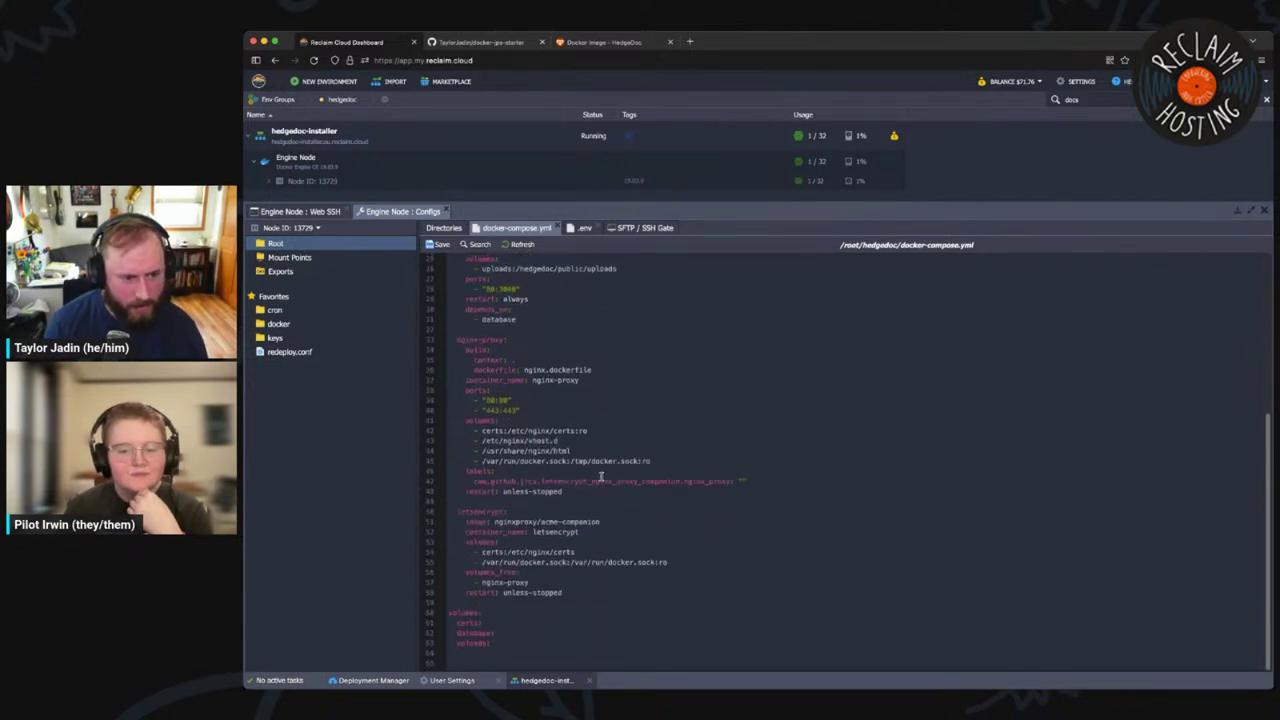
pyautogui.scroll(3, 601, 476)
# Save the compose file and rerun the docker-compose command so containers start building.
pyautogui.click(440, 244)
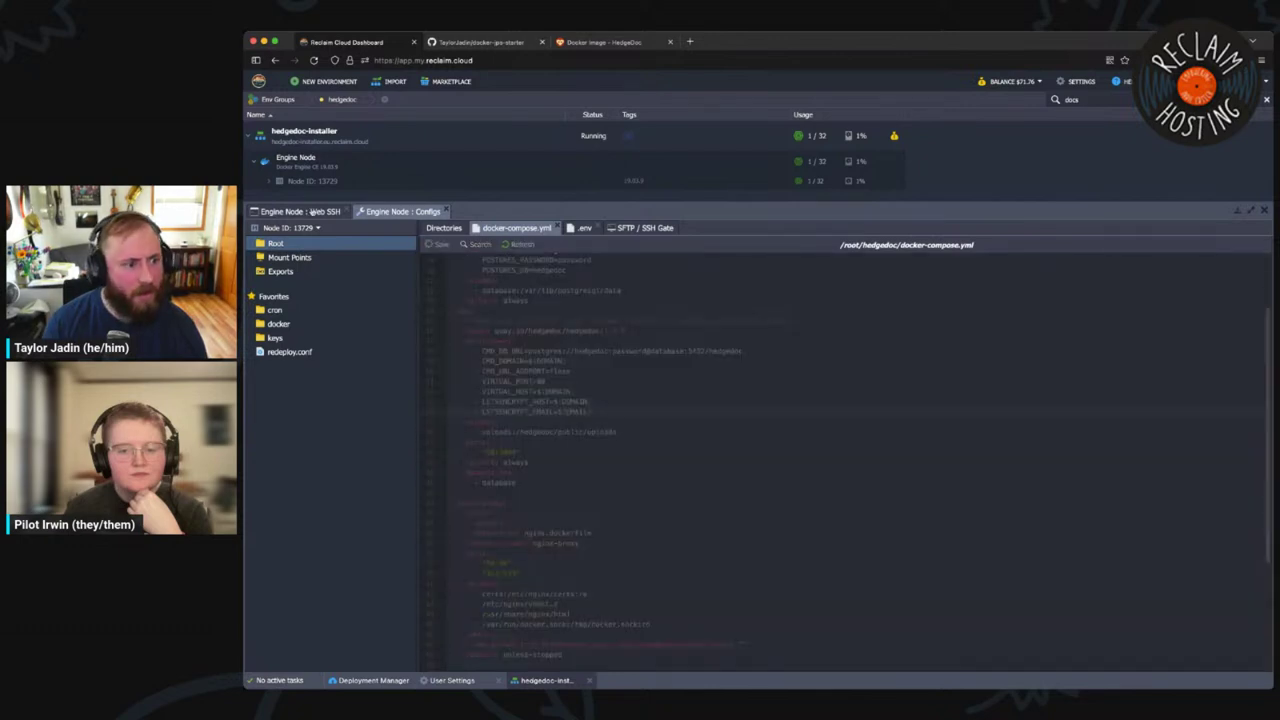
pyautogui.click(315, 212)
pyautogui.press('Up')
pyautogui.press('Return')
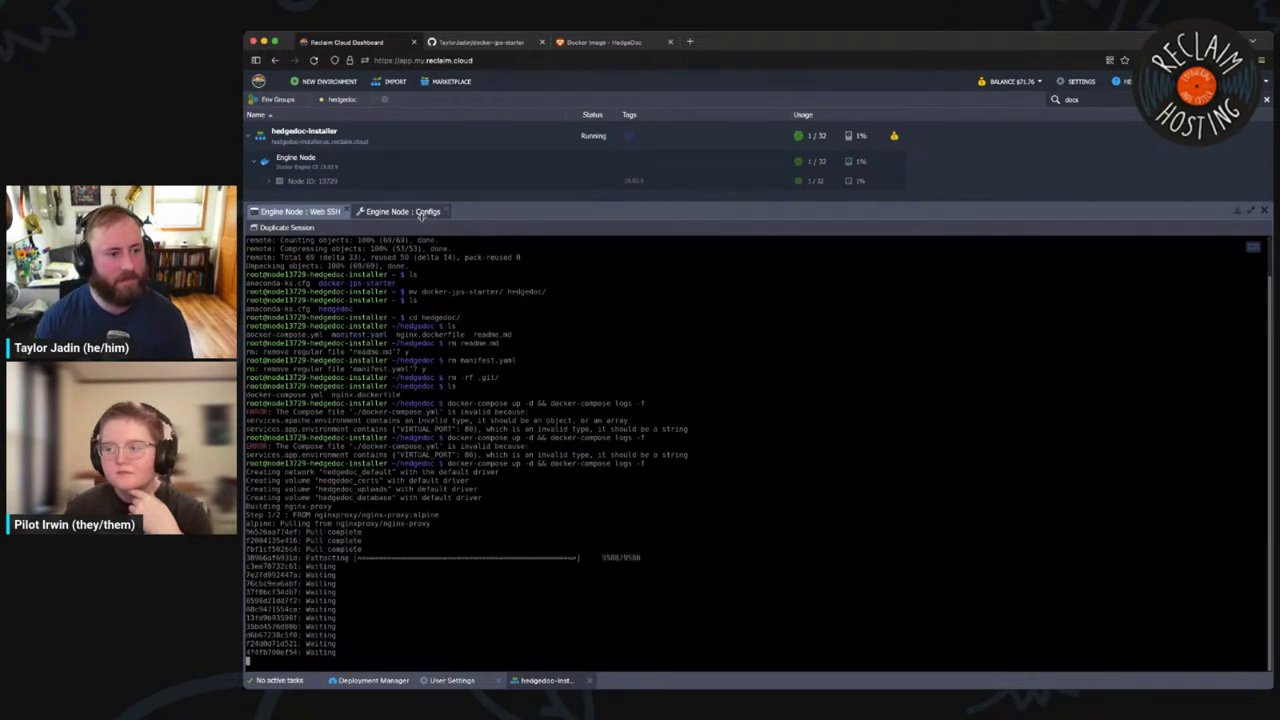
# Compare the compose output's 'port 80 already allocated' failure with docker-compose.yml, then bring up the GitHub docker-jps-starter repo.
pyautogui.click(398, 211)
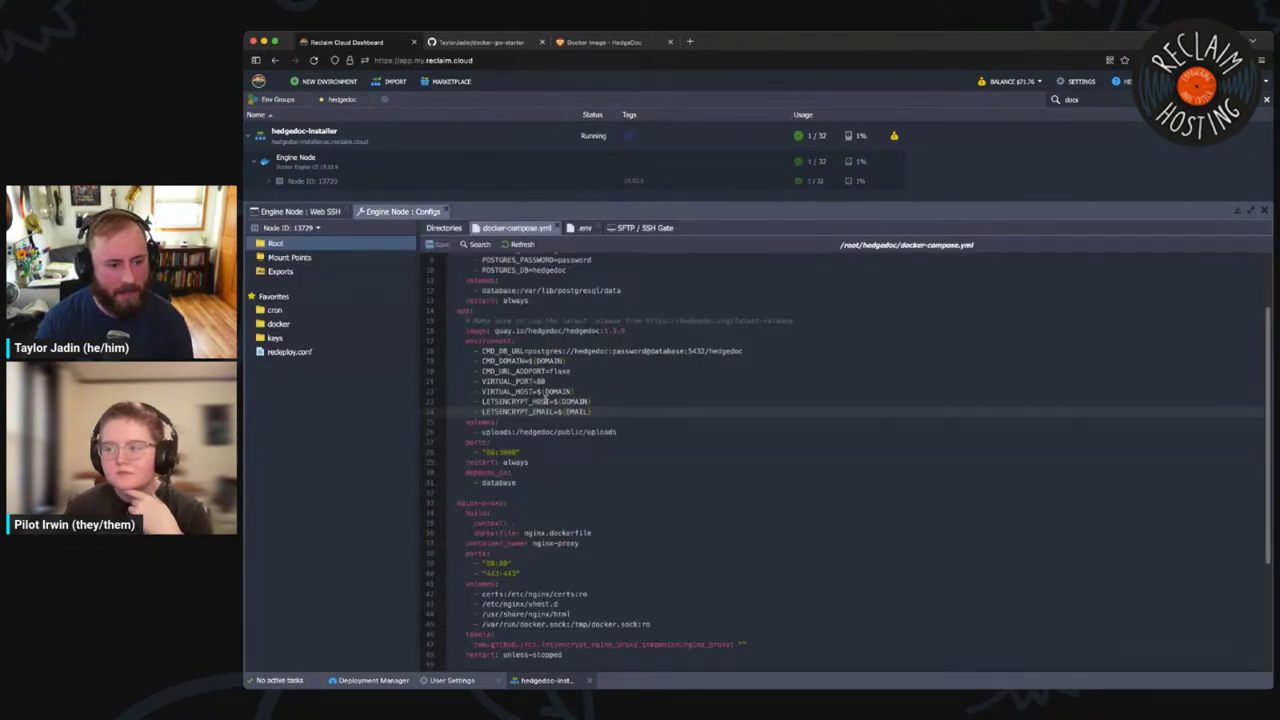
pyautogui.click(304, 211)
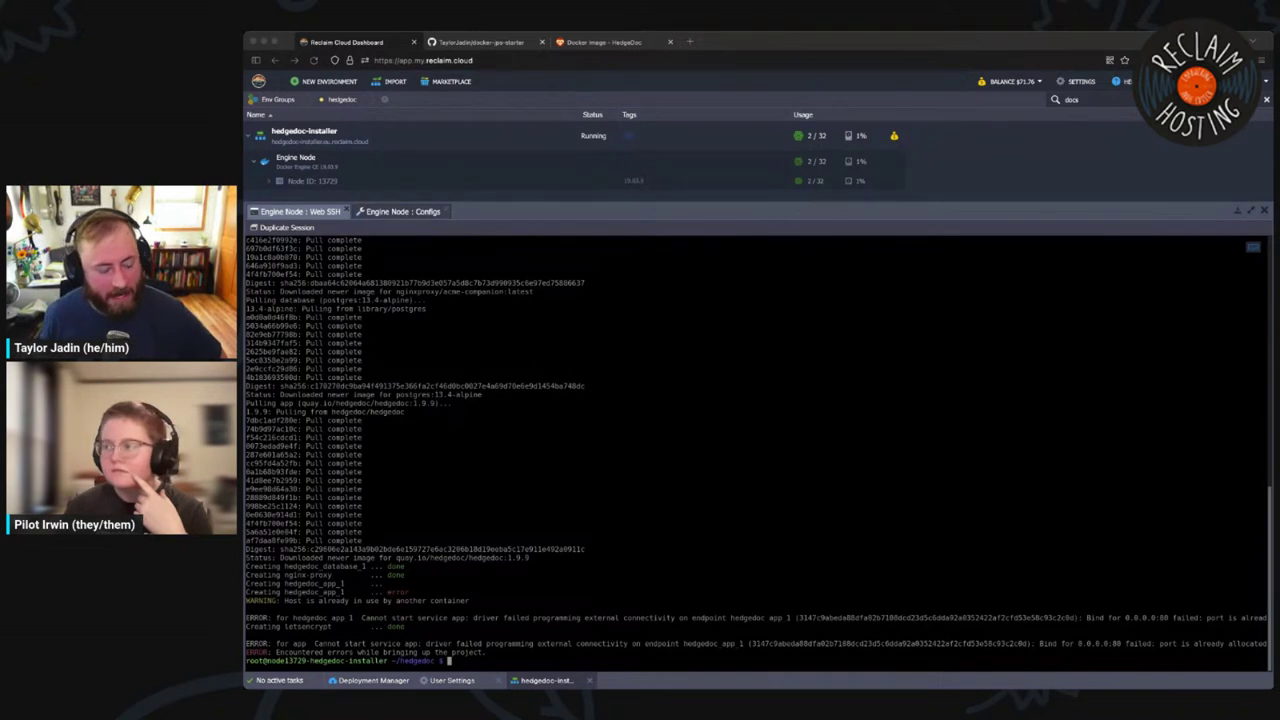
pyautogui.click(414, 621)
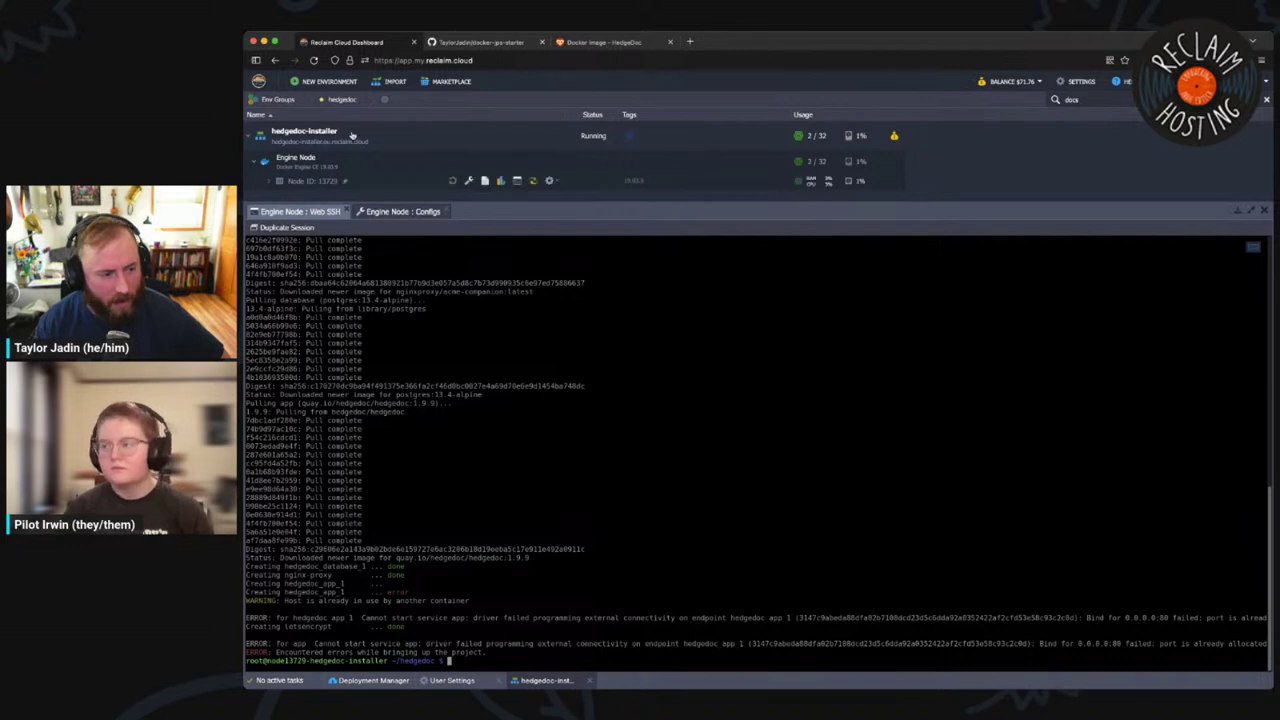
pyautogui.click(390, 212)
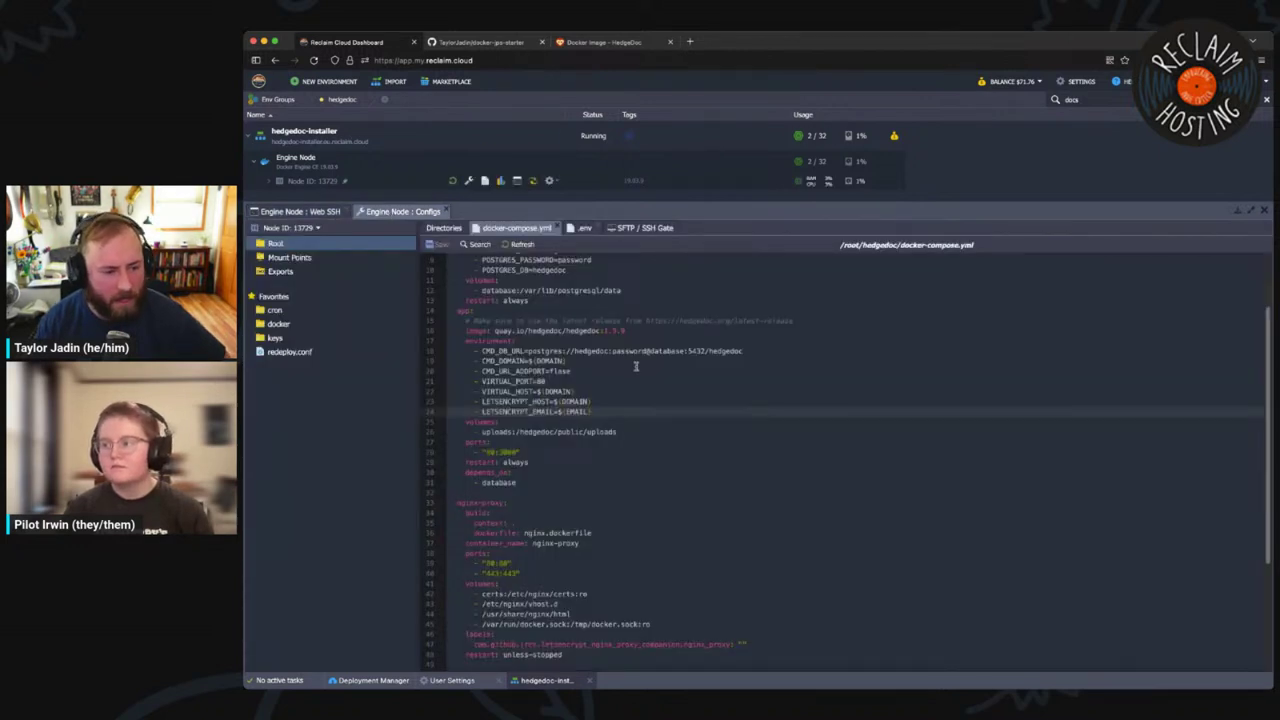
pyautogui.scroll(-3, 1267, 318)
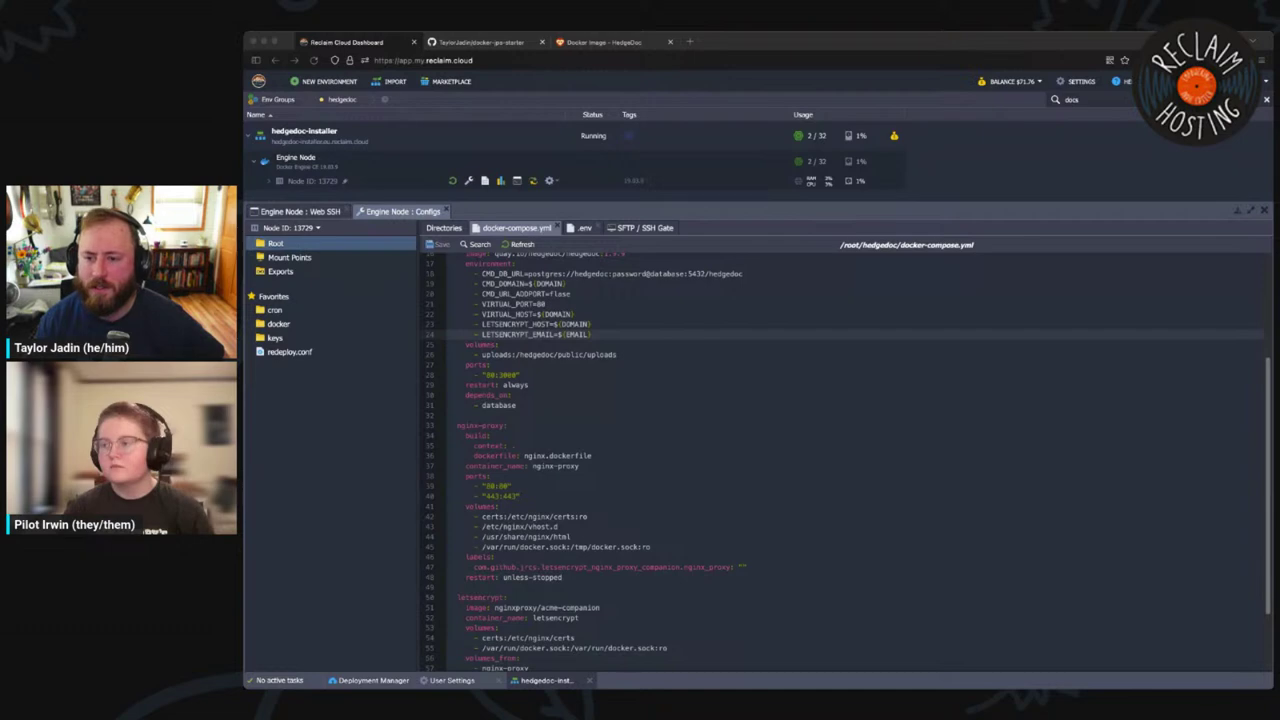
pyautogui.click(481, 42)
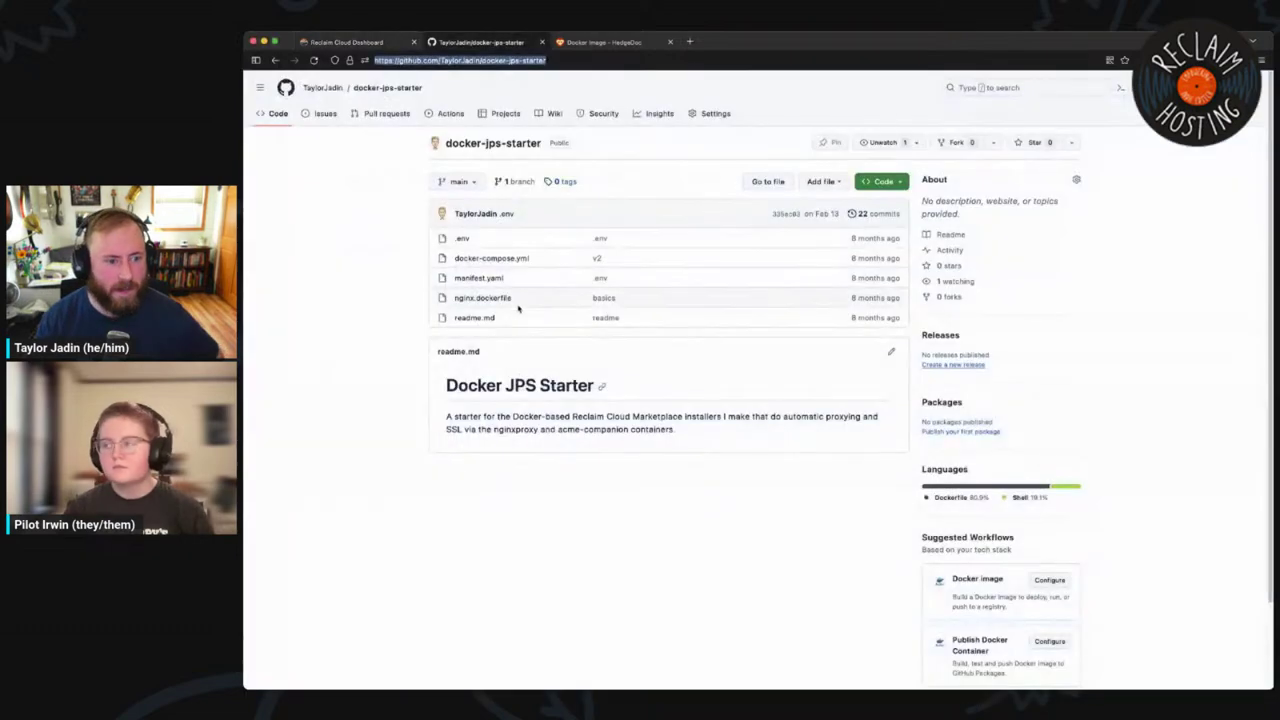
# Check how the starter compose file uses VIRTUAL_PORT: 80, then locate 3000 in HedgeDoc's ports mapping.
pyautogui.click(486, 259)
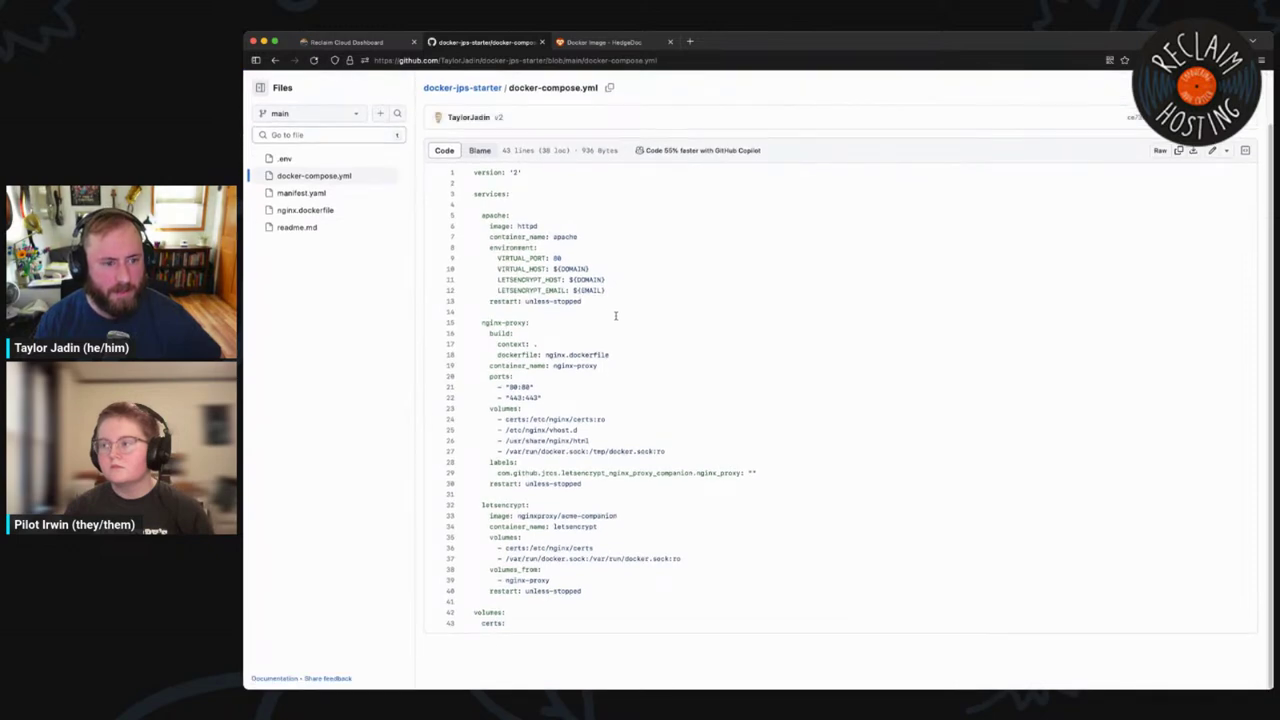
pyautogui.click(520, 269)
pyautogui.click(522, 258)
pyautogui.click(572, 269)
pyautogui.moveTo(474, 258); pyautogui.dragTo(567, 258)
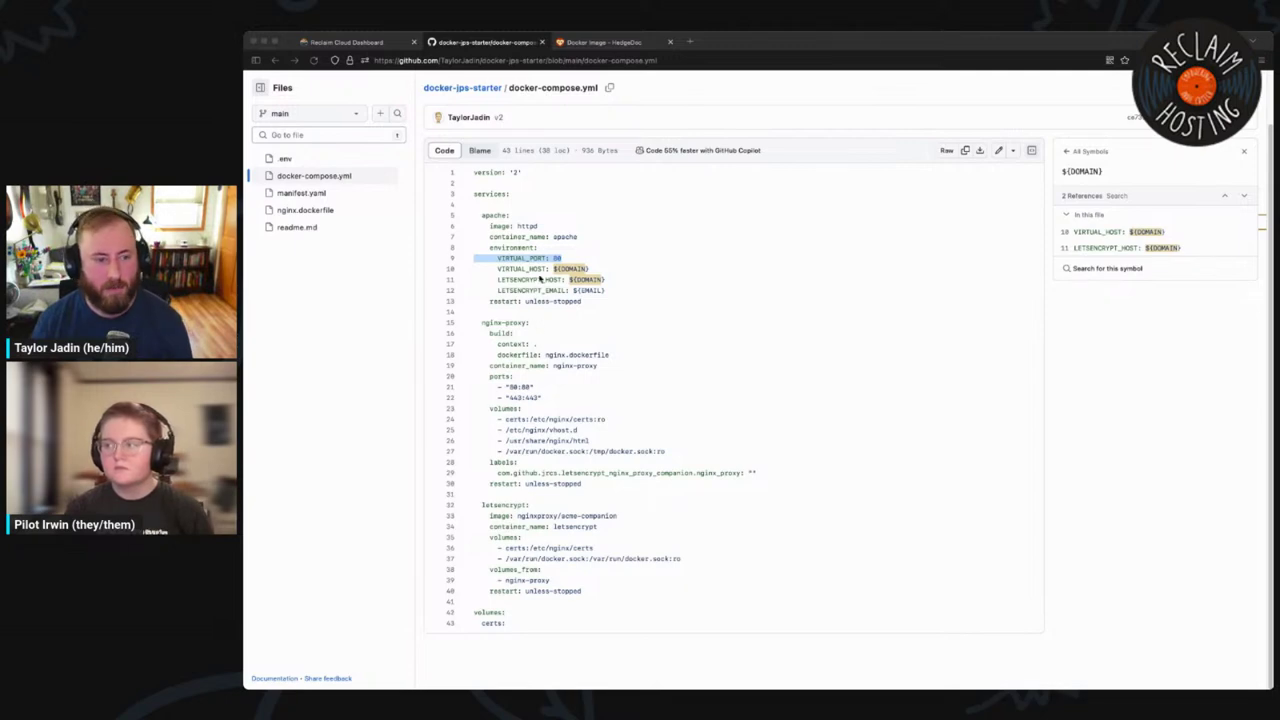
pyautogui.click(563, 258)
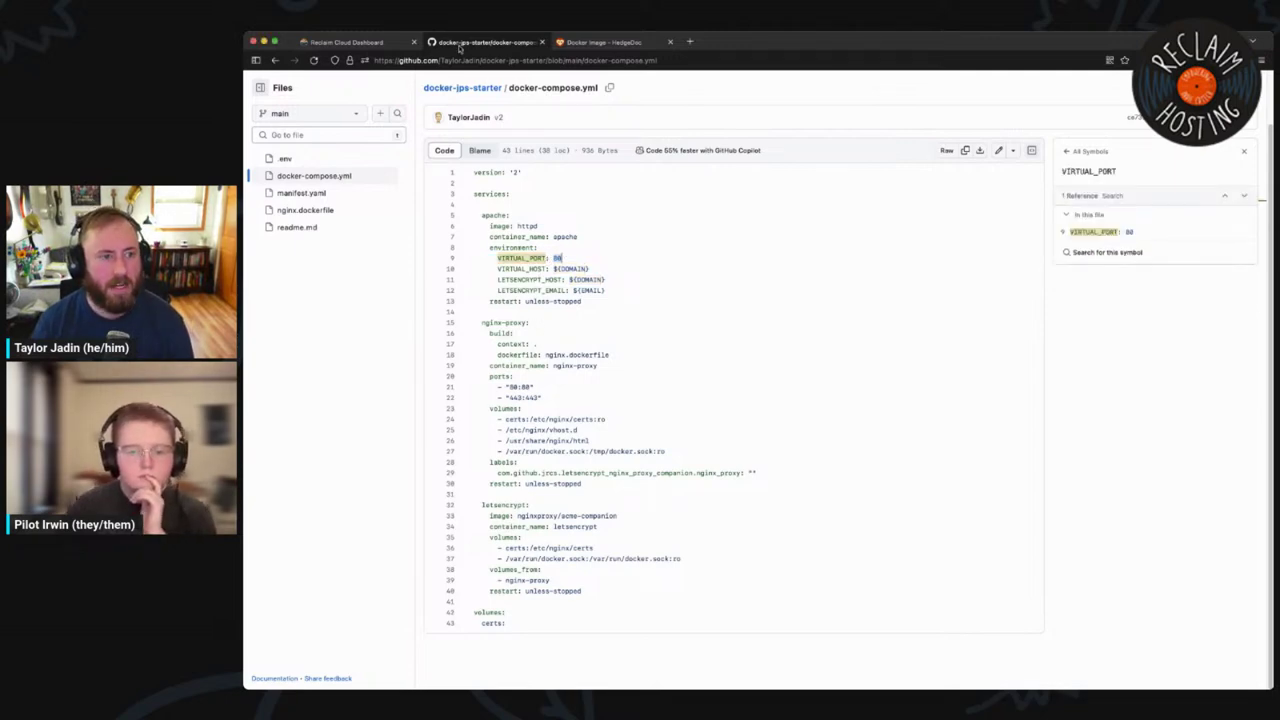
pyautogui.click(340, 42)
pyautogui.doubleClick(509, 374)
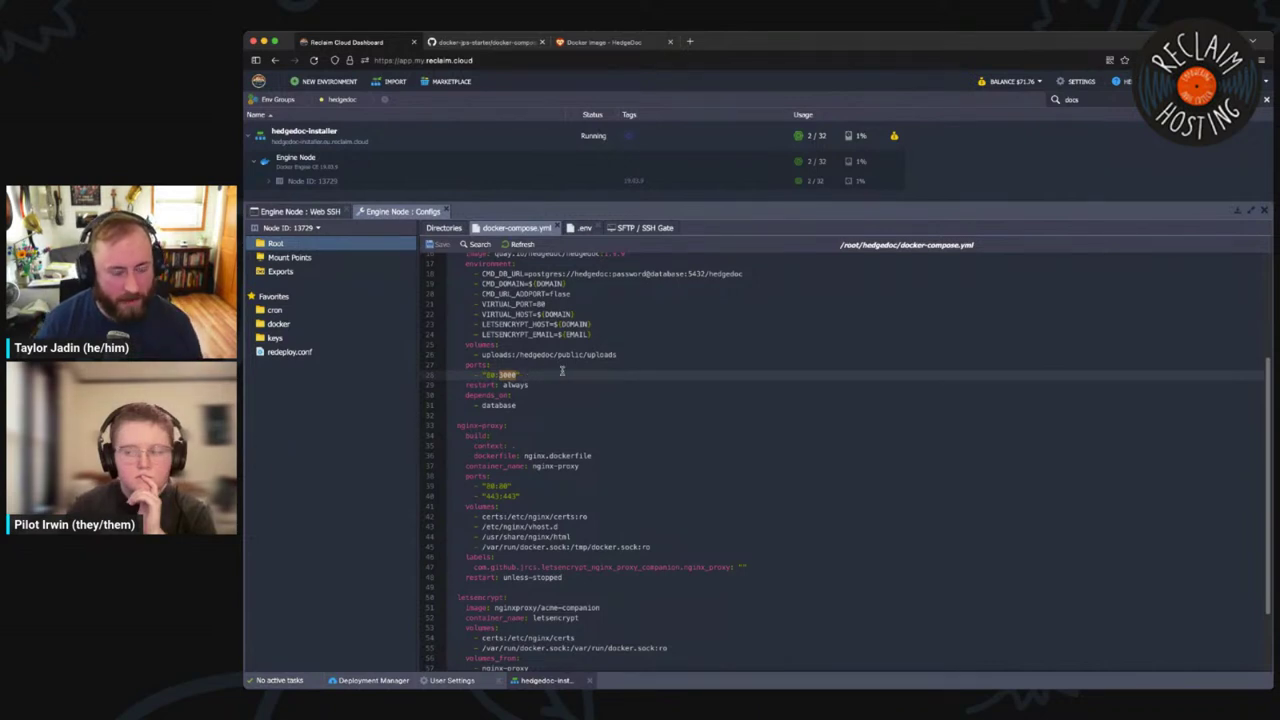
# Change the app's VIRTUAL_PORT from 80 to 3000, delete its 80:3000 ports mapping, and save docker-compose.yml.
pyautogui.scroll(4, 545, 385)
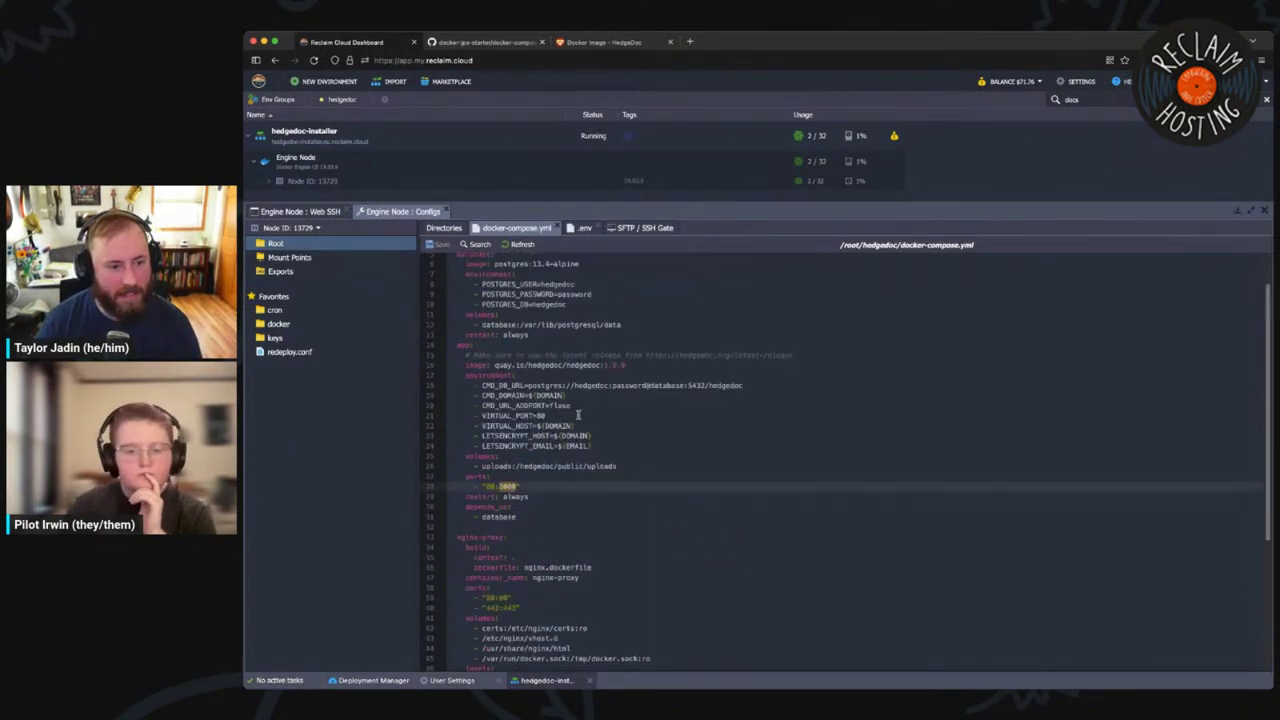
pyautogui.click(549, 415)
pyautogui.press('BackSpace')
pyautogui.press('BackSpace')
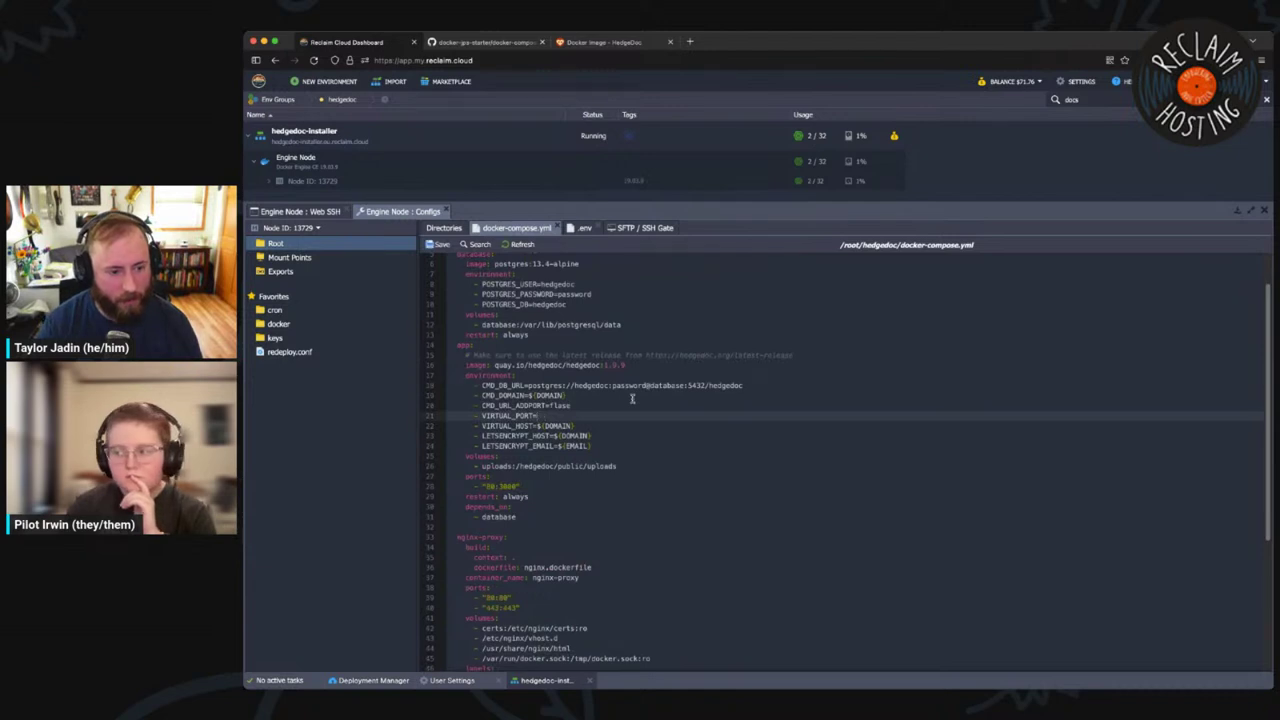
pyautogui.moveTo(526, 492); pyautogui.dragTo(418, 478)
pyautogui.press('BackSpace')
pyautogui.press('BackSpace')
pyautogui.click(437, 245)
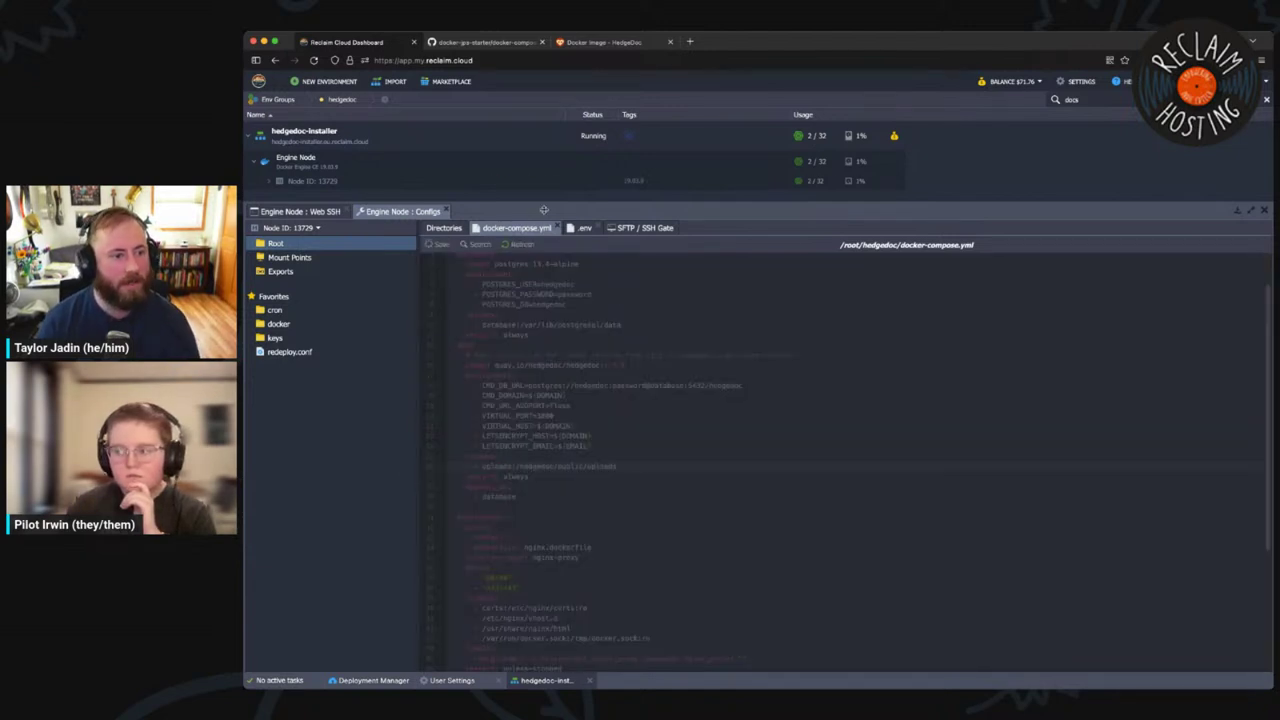
# Restart the containers with docker-compose down, then docker-compose up -d && docker-compose logs -f.
pyautogui.click(280, 213)
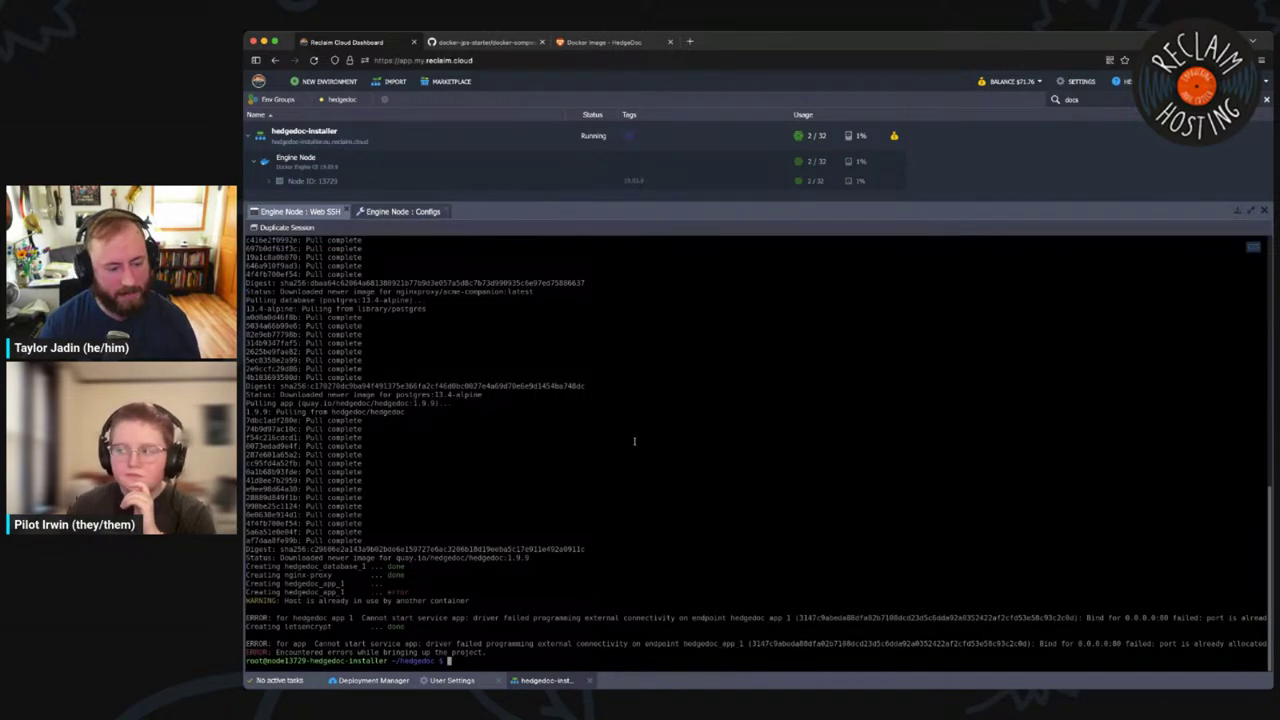
pyautogui.write('docker-compose down')
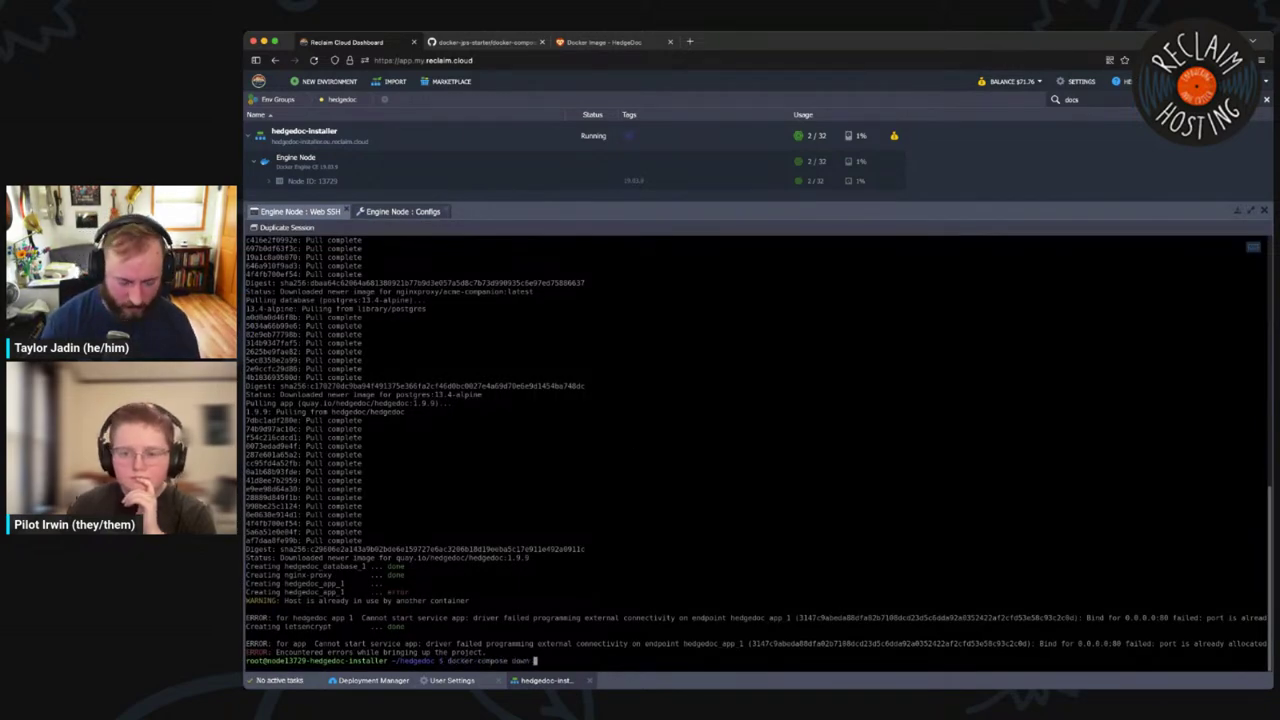
pyautogui.press('Return')
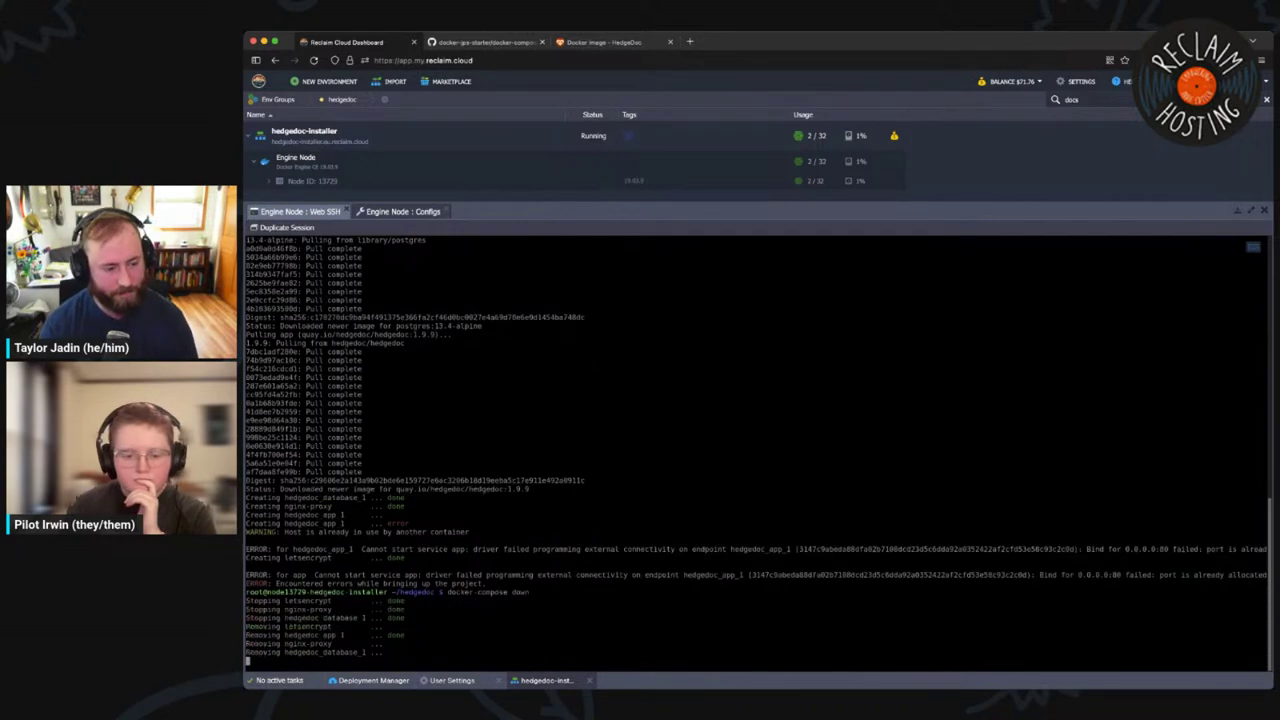
pyautogui.write('docker-compose up -d && docker-compose logs -f')
pyautogui.press('Return')
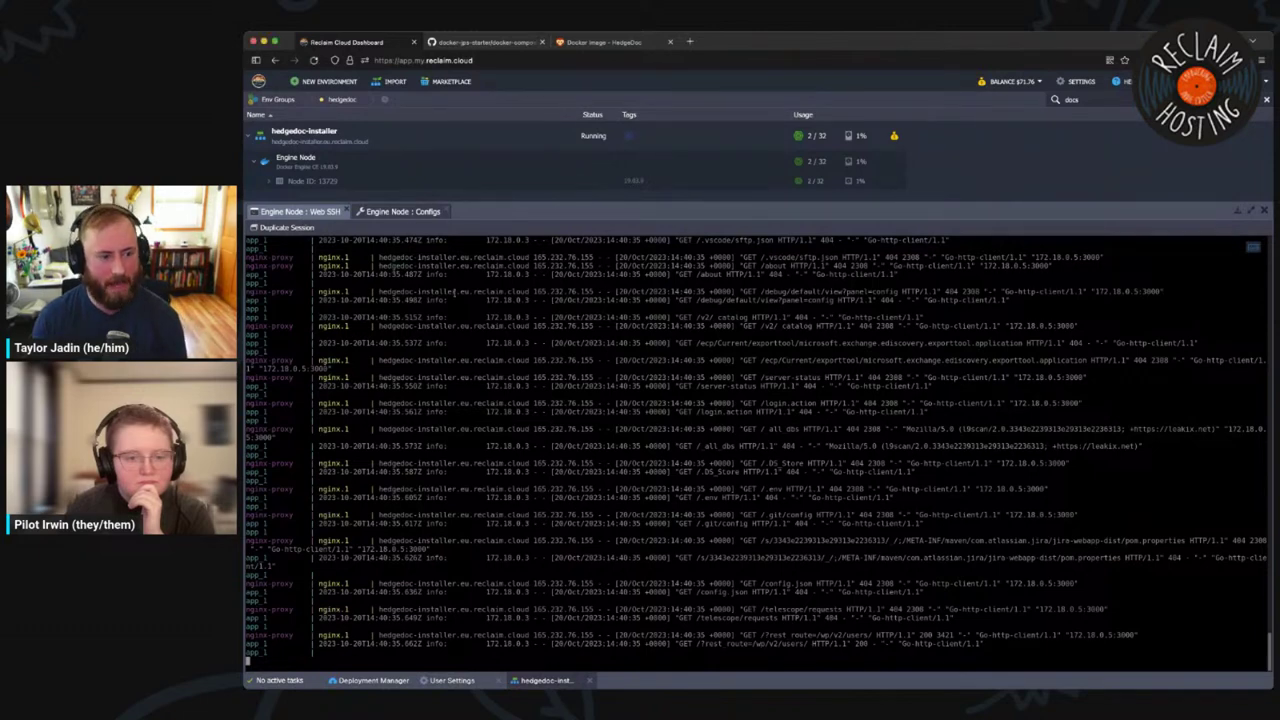
# Review the database, app, nginx-proxy and letsencrypt services in docker-compose.yml.
pyautogui.click(405, 213)
pyautogui.scroll(2, 513, 372)
pyautogui.doubleClick(474, 299)
pyautogui.click(468, 392)
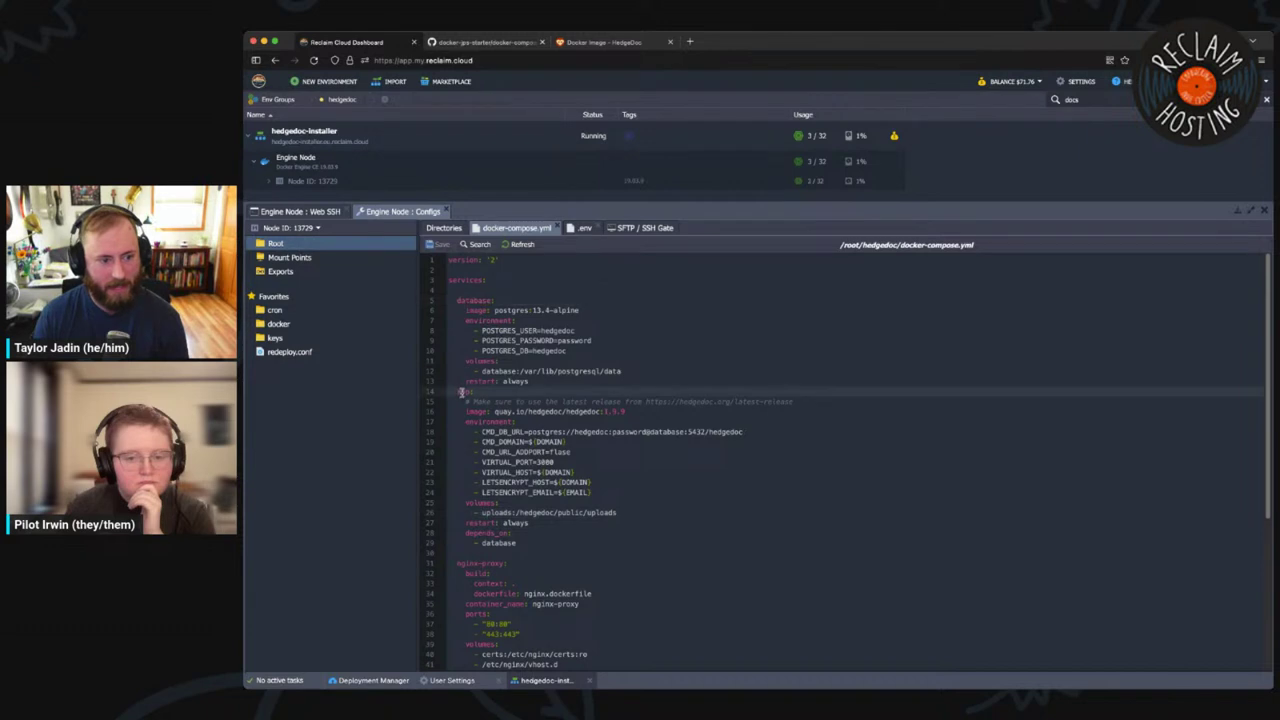
pyautogui.scroll(-5, 470, 395)
pyautogui.click(478, 408)
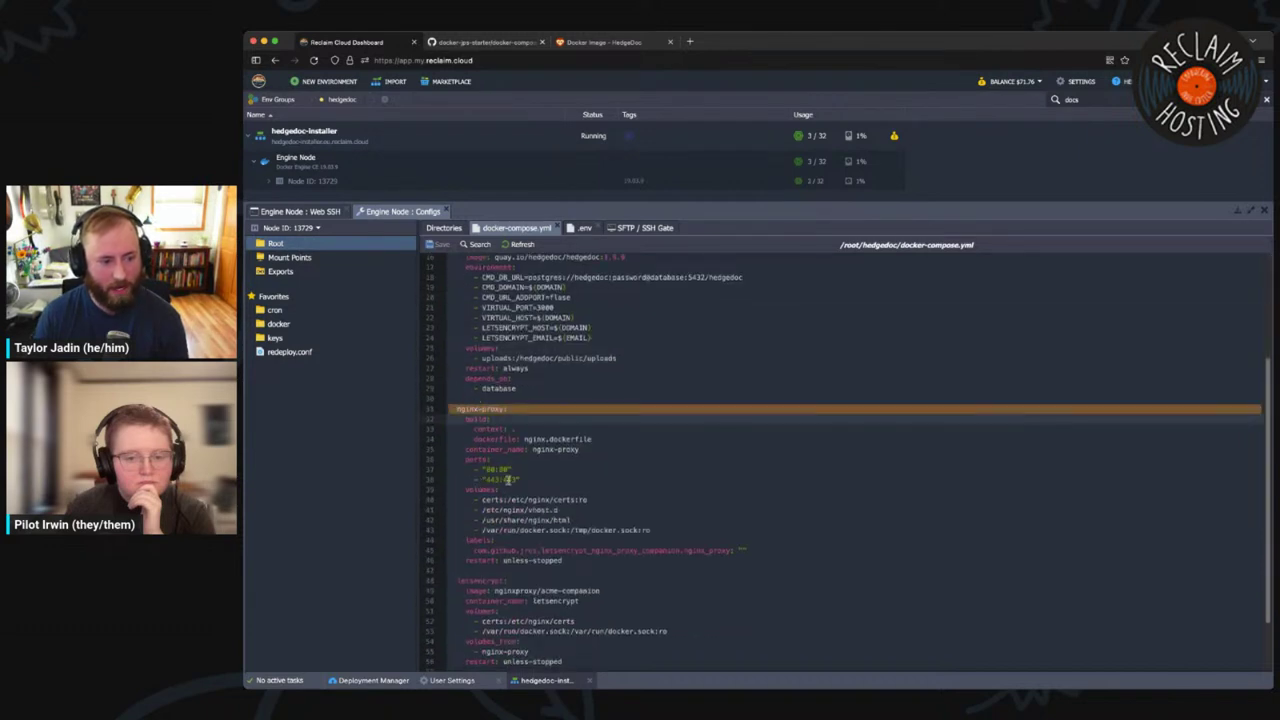
pyautogui.scroll(-2, 508, 480)
pyautogui.doubleClick(485, 538)
pyautogui.scroll(-1, 541, 578)
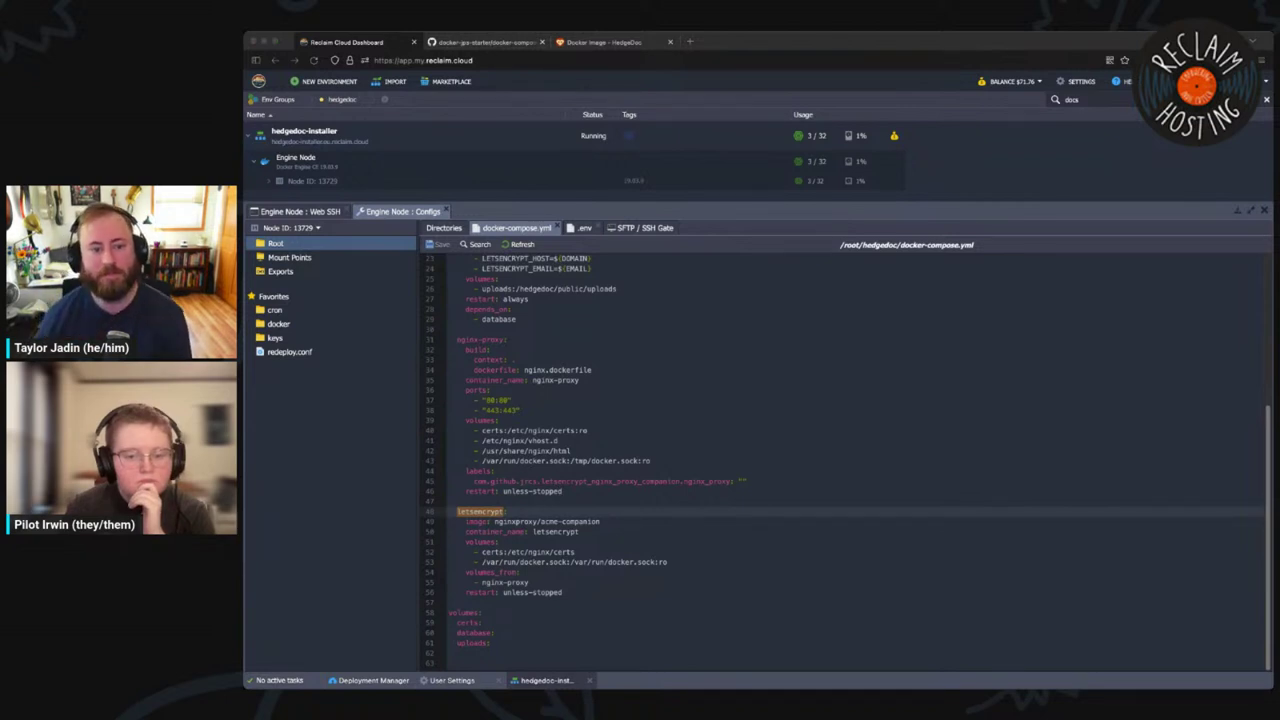
# Go back to the live container logs and open the HedgeDoc site in a new tab.
pyautogui.click(295, 192)
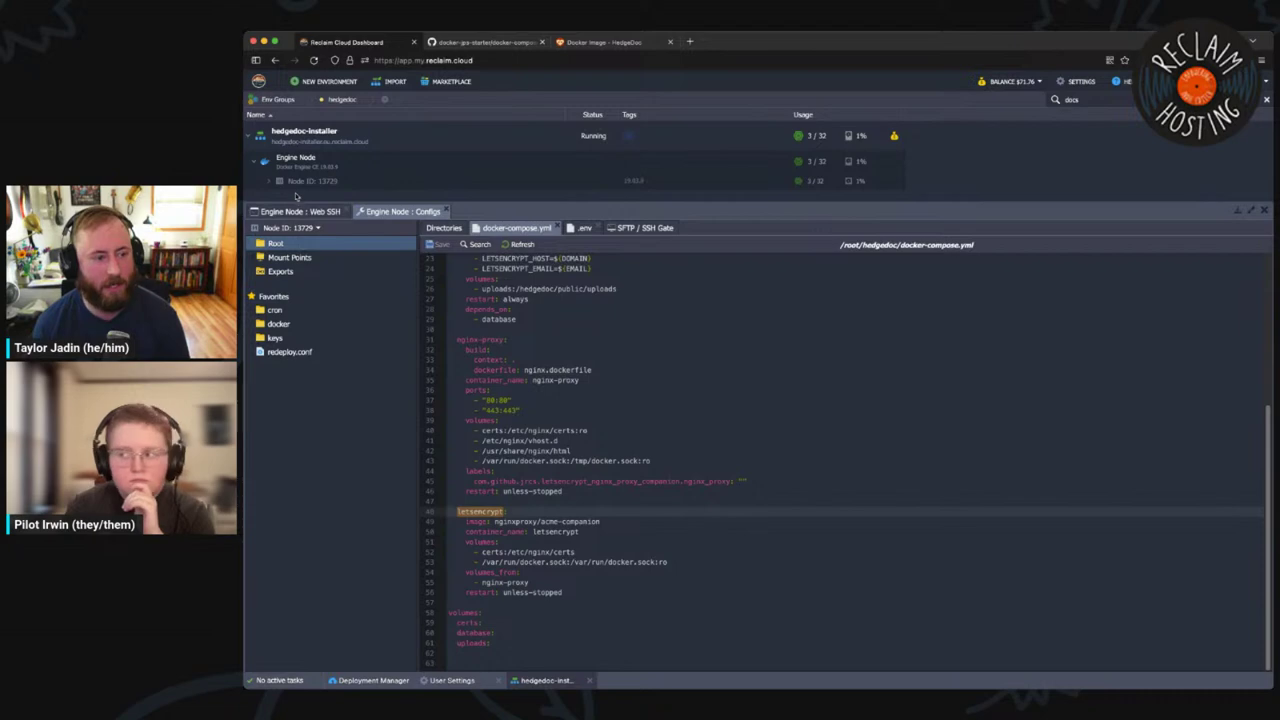
pyautogui.click(300, 211)
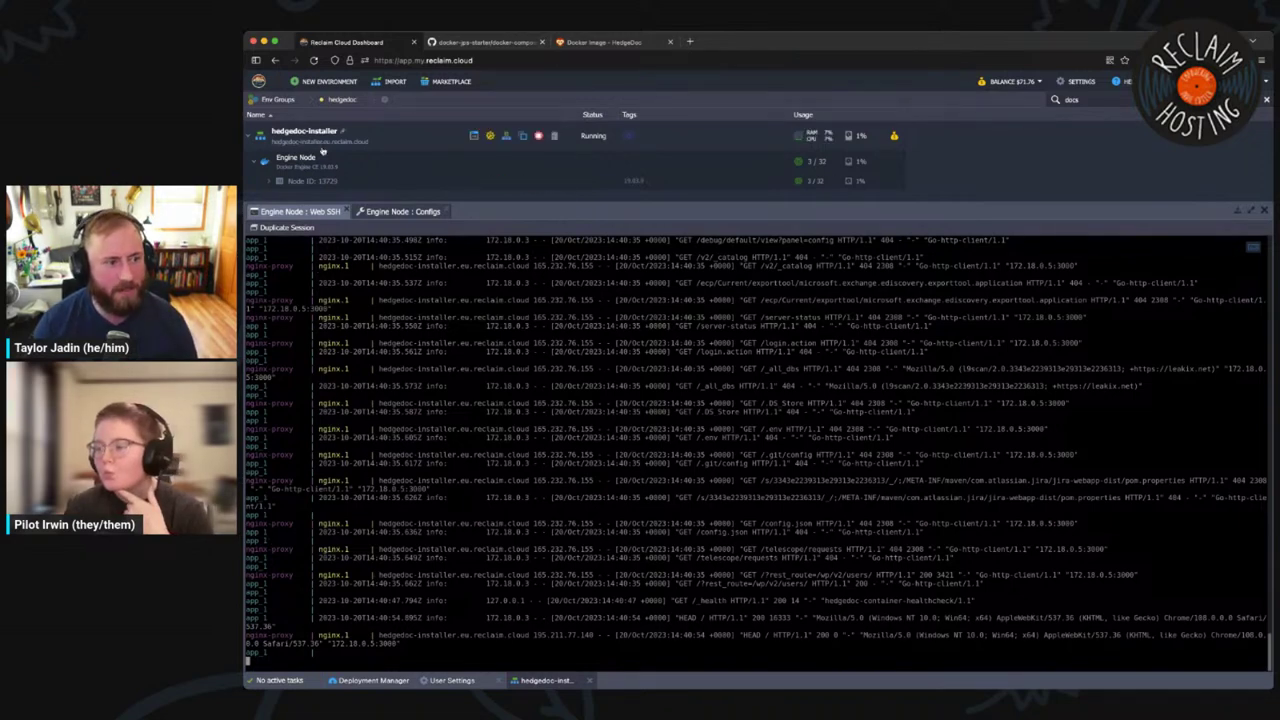
pyautogui.click(476, 135)
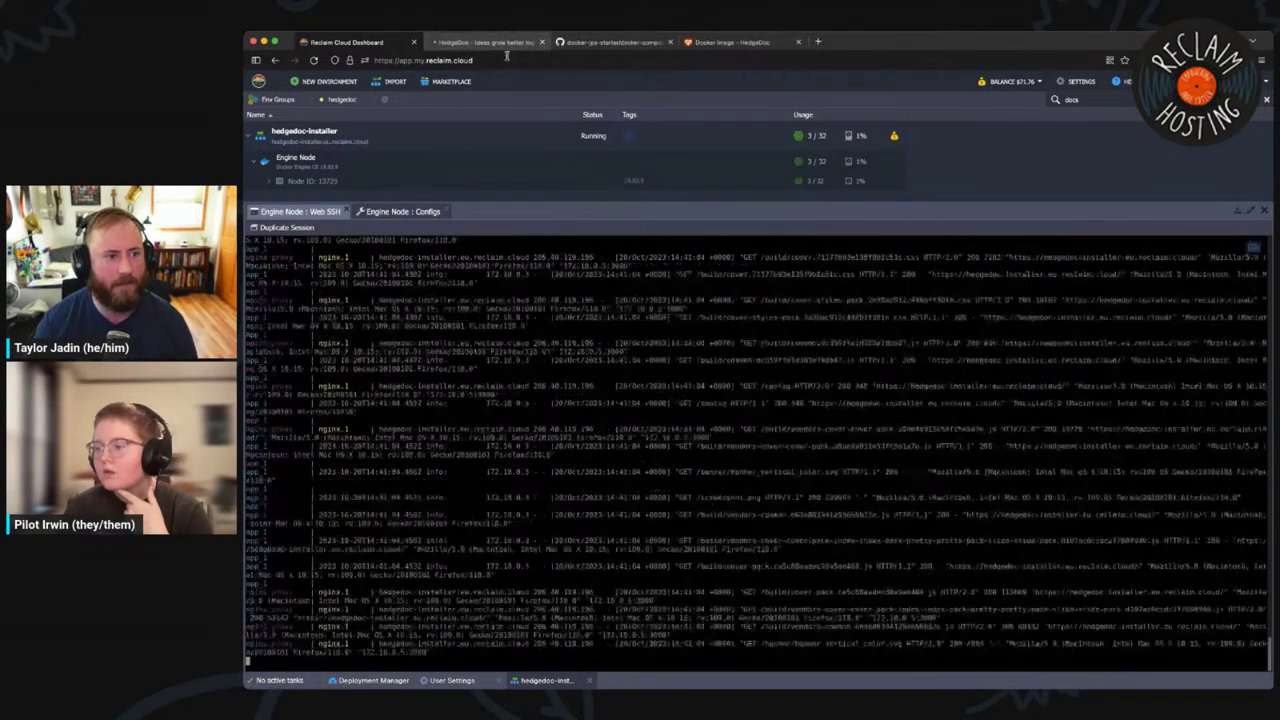
pyautogui.click(462, 43)
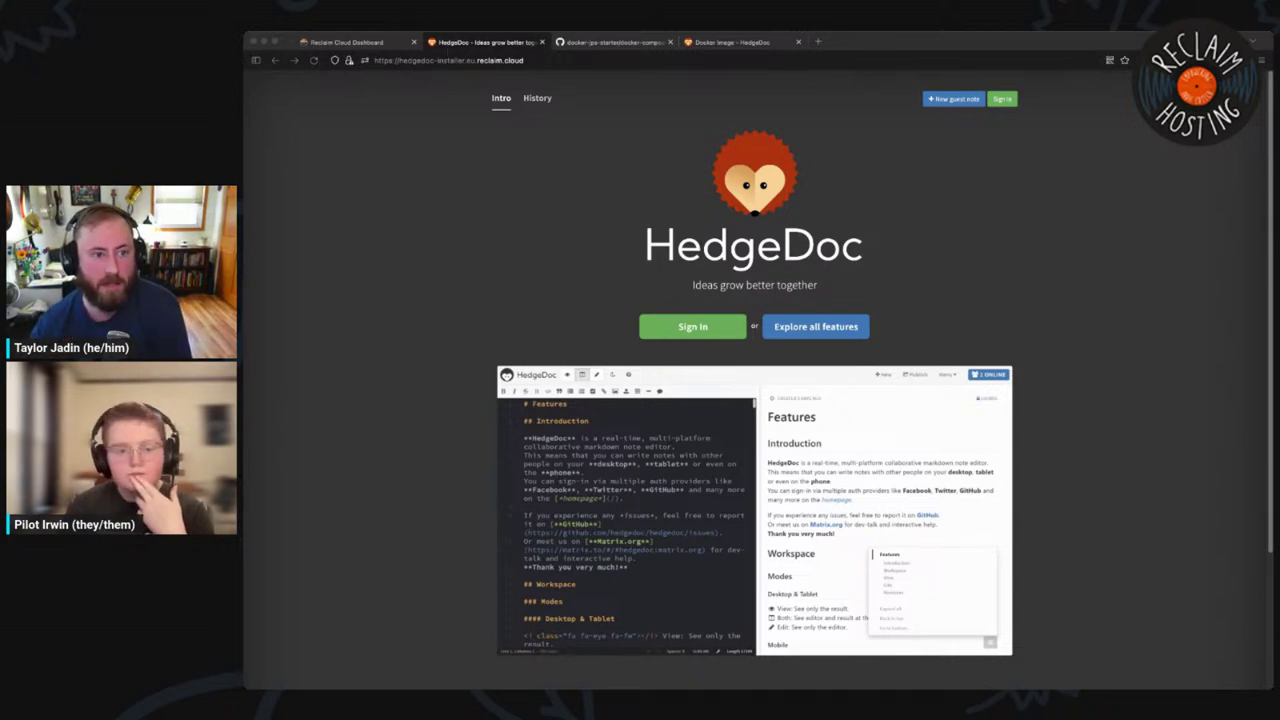
pyautogui.click(369, 42)
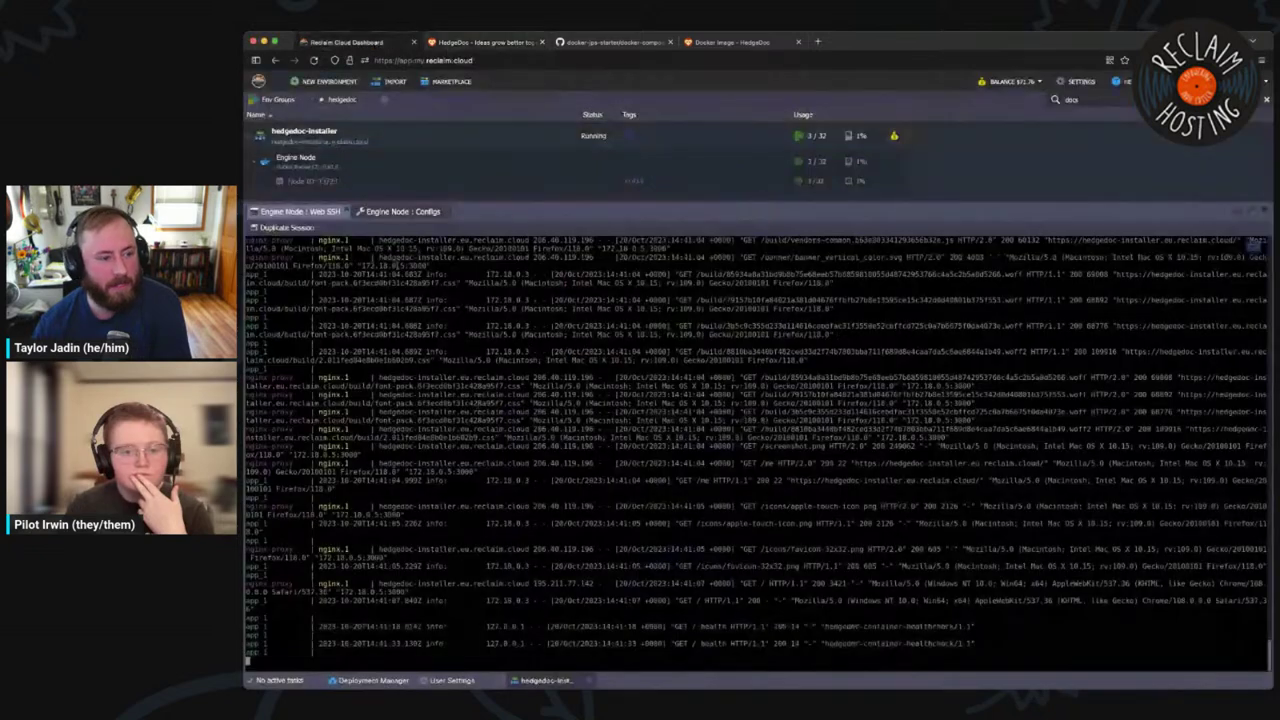
# Recheck the app's VIRTUAL_PORT=3000 line in docker-compose.yml.
pyautogui.click(400, 211)
pyautogui.click(508, 491)
pyautogui.moveTo(461, 341); pyautogui.dragTo(494, 350)
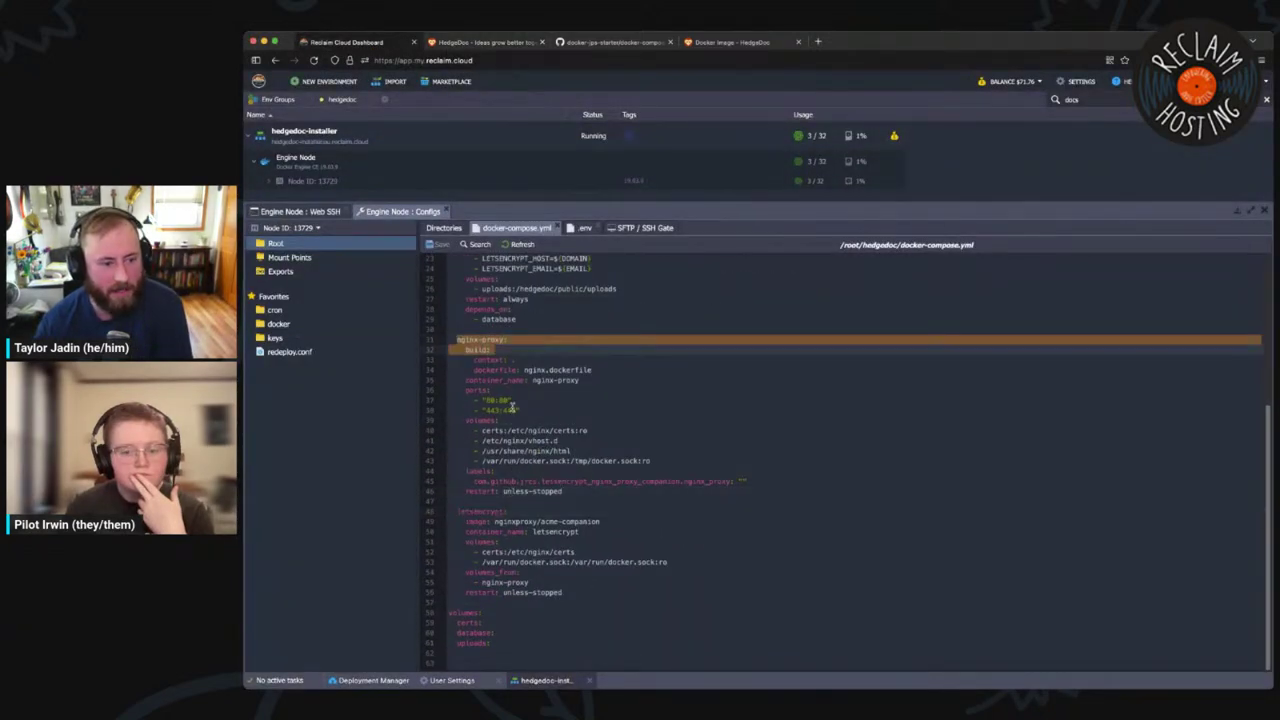
pyautogui.scroll(5, 540, 390)
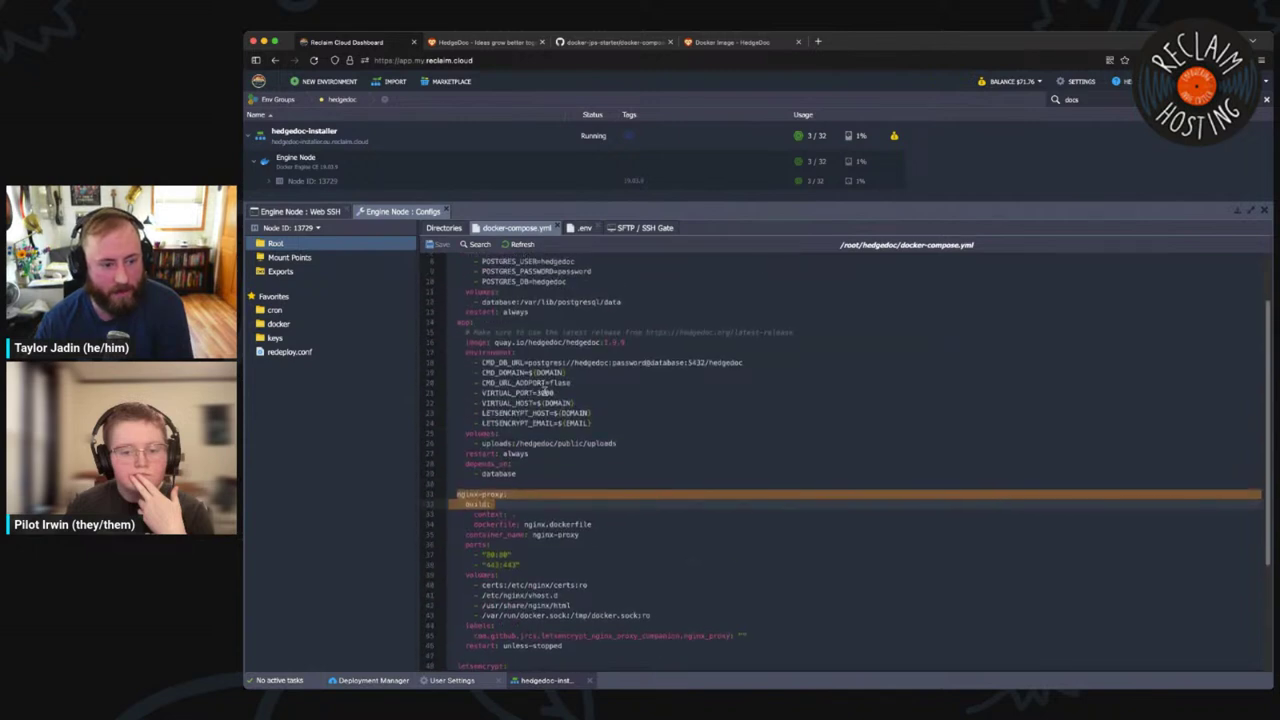
pyautogui.doubleClick(546, 394)
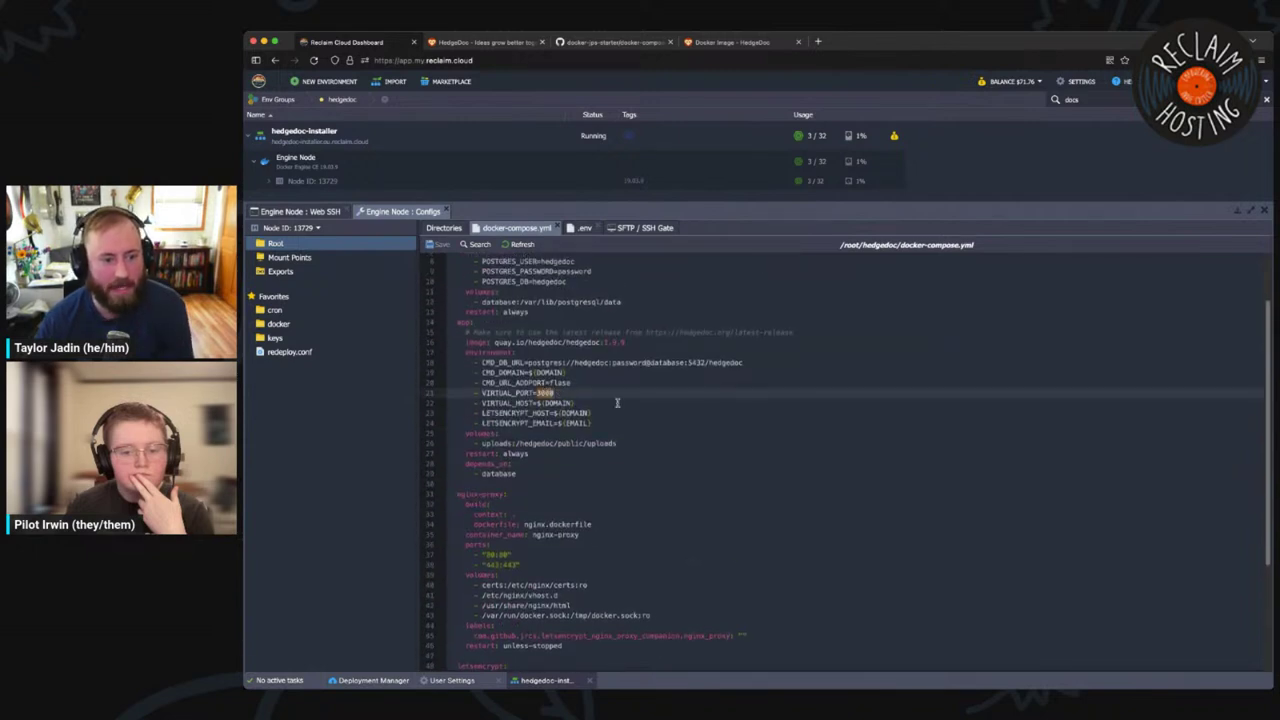
pyautogui.moveTo(482, 393); pyautogui.dragTo(554, 393)
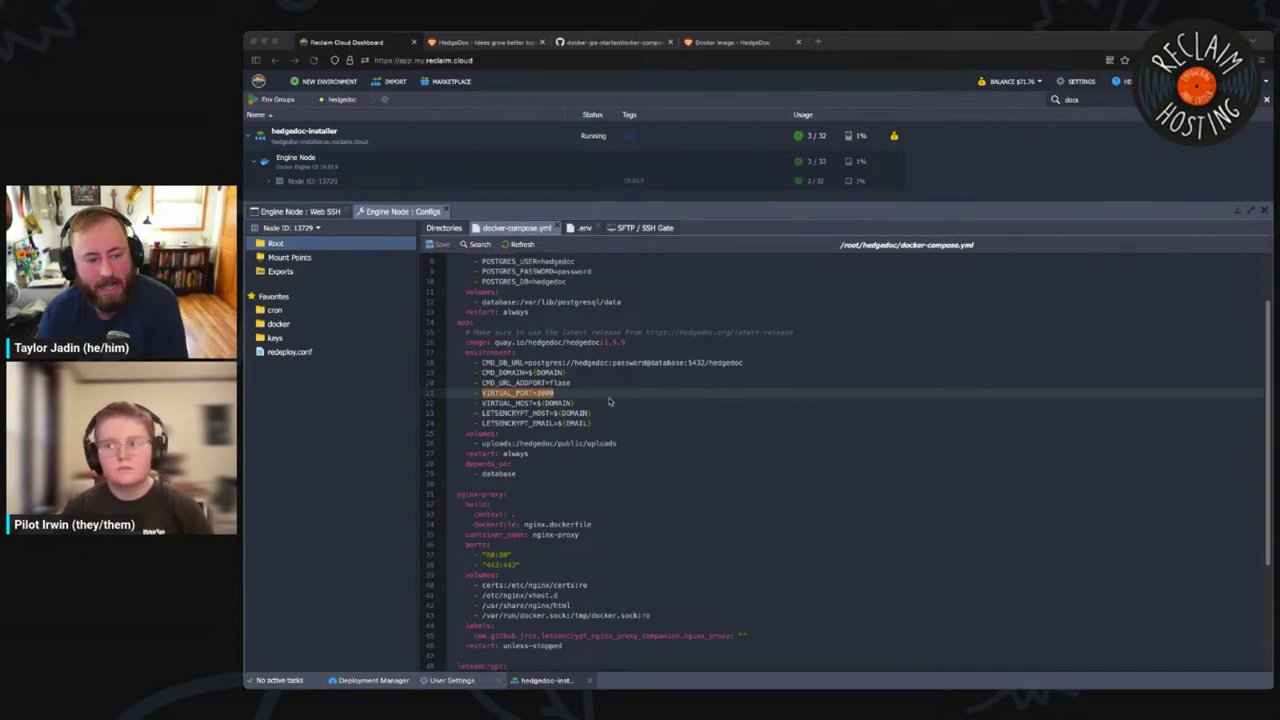
# Bring up the HedgeDoc Configuration documentation page and its site search.
pyautogui.click(712, 41)
pyautogui.click(524, 116)
pyautogui.click(886, 86)
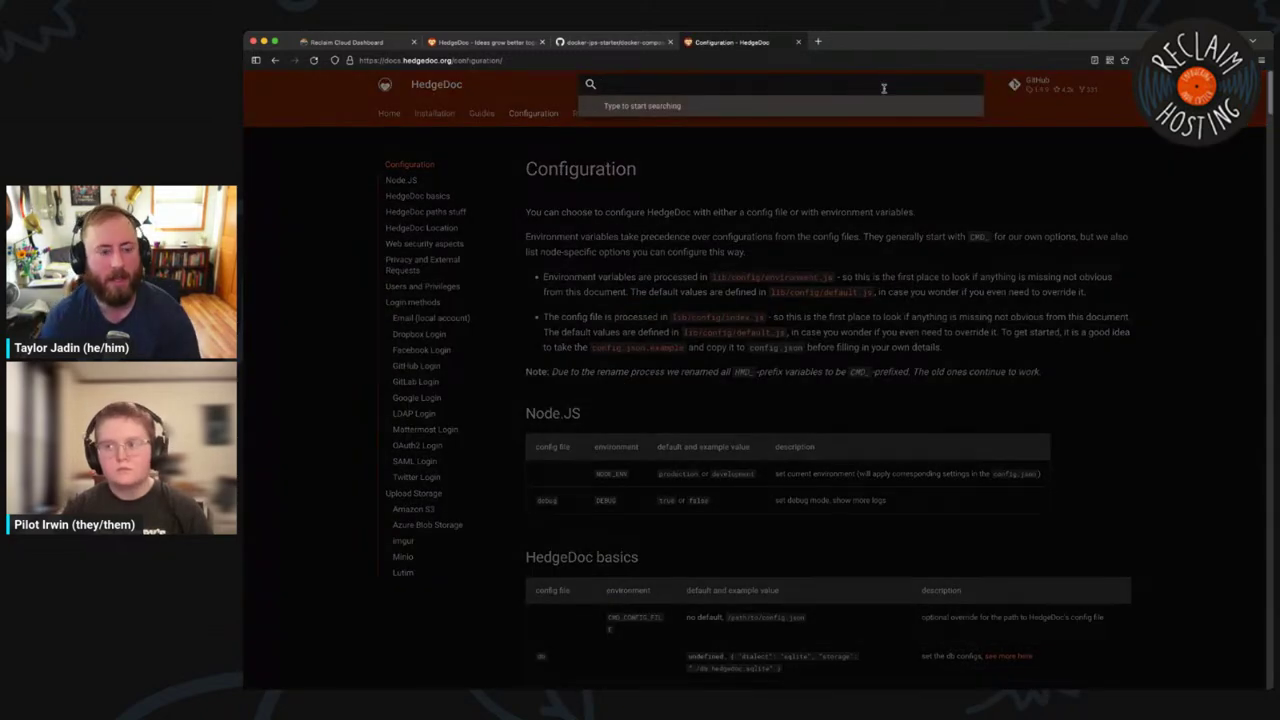
# Search the Configuration docs for 'port' and select CMD_PORT in the HedgeDoc Location table.
pyautogui.press('Escape')
pyautogui.press('super+f')
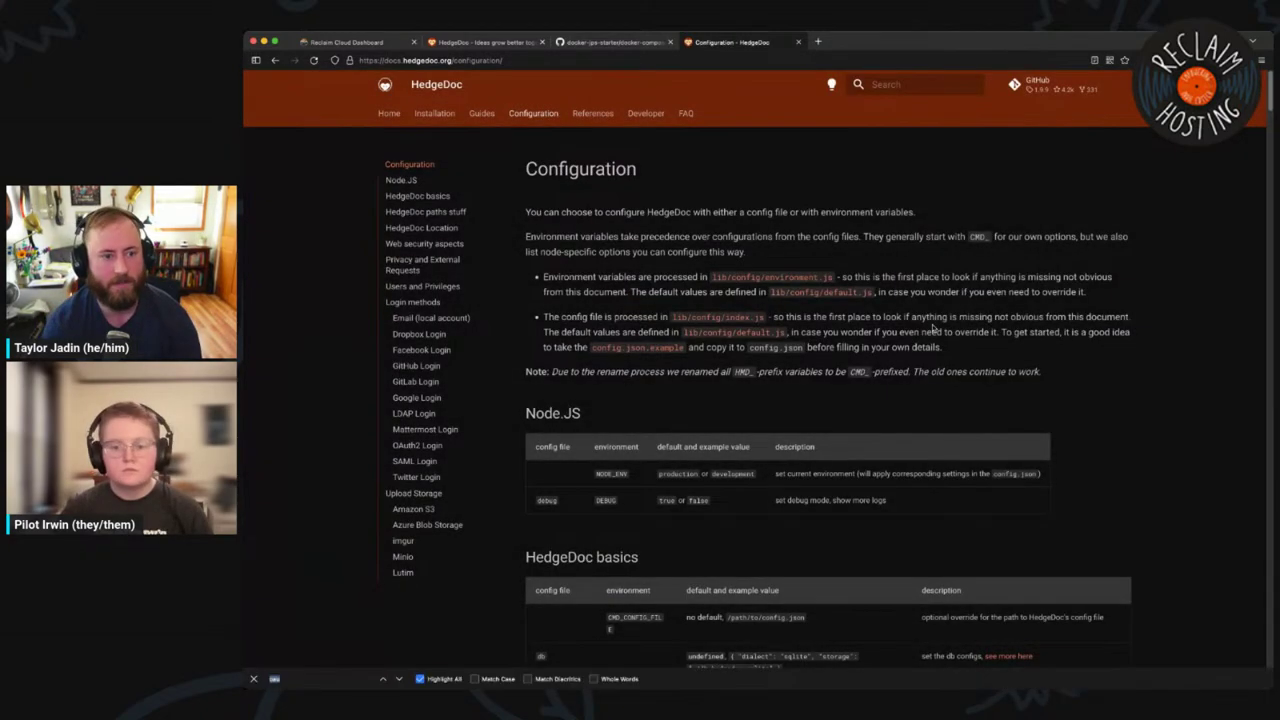
pyautogui.write('port')
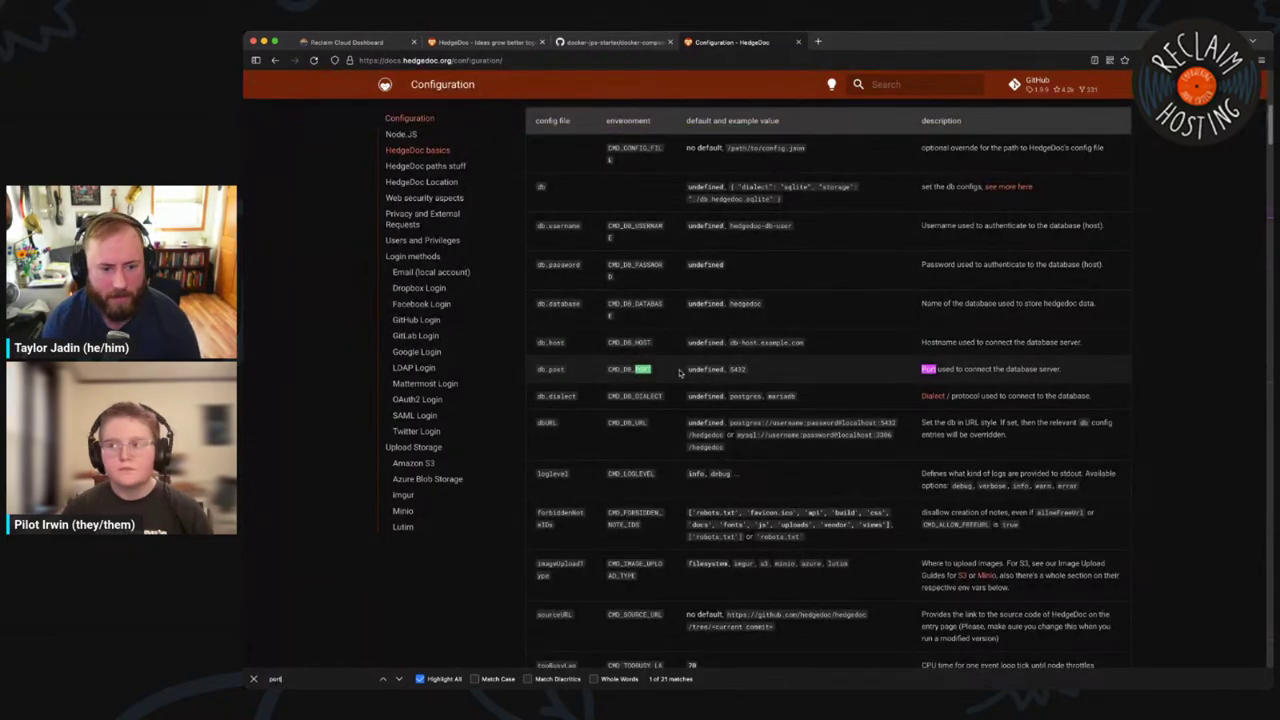
pyautogui.click(399, 680)
pyautogui.click(399, 680)
pyautogui.click(399, 680)
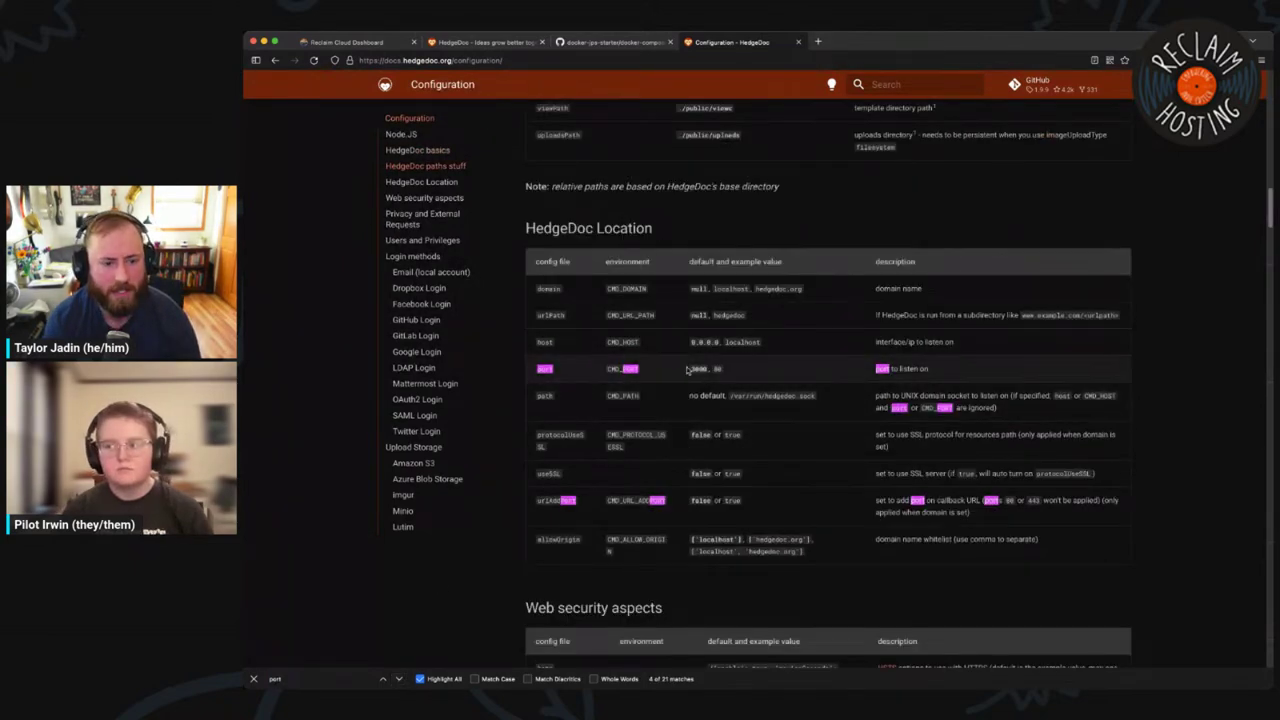
pyautogui.doubleClick(620, 369)
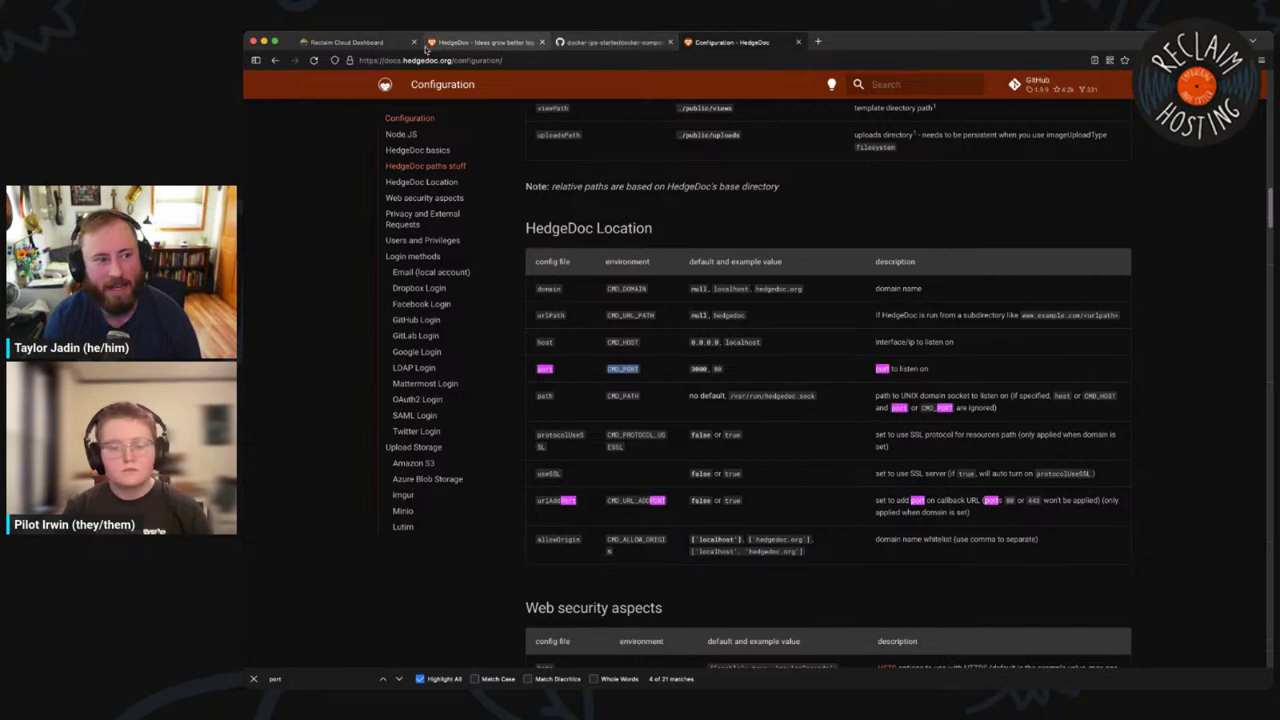
# Compare CMD_PORT's 3000 default with VIRTUAL_PORT=3000 in the compose file, then return to the HedgeDoc site.
pyautogui.click(482, 42)
pyautogui.click(345, 42)
pyautogui.doubleClick(545, 393)
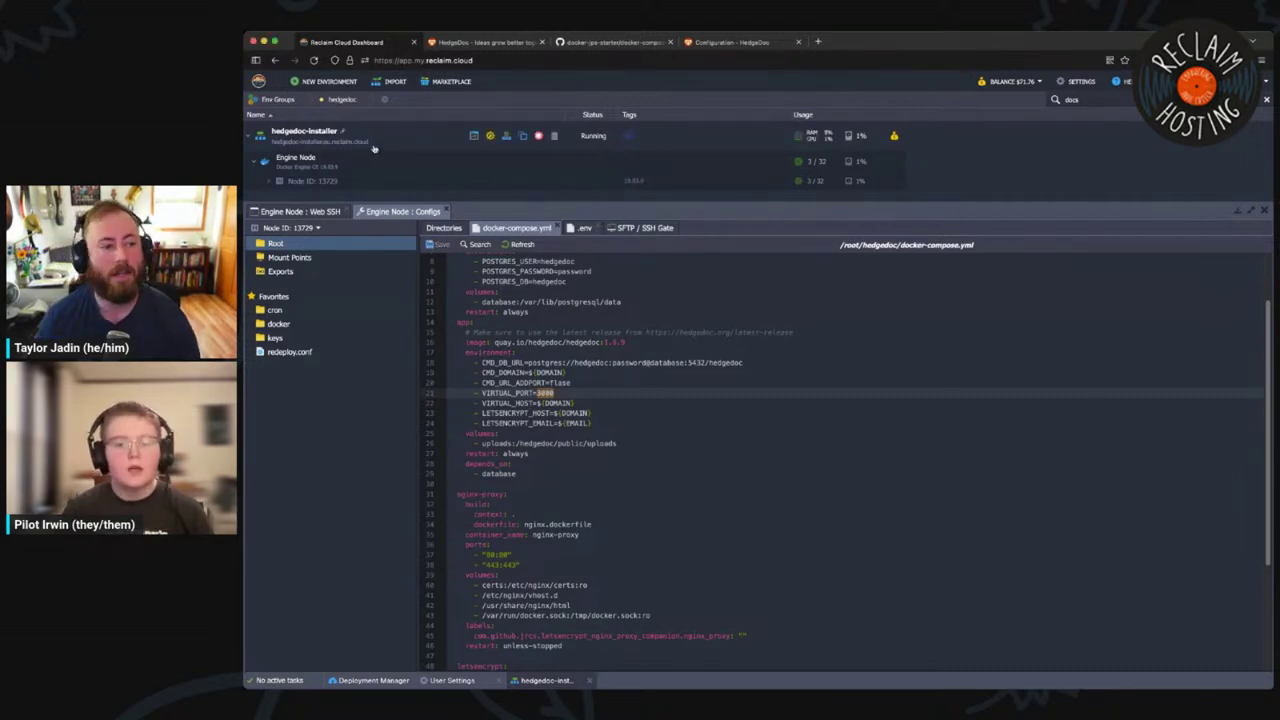
pyautogui.click(478, 43)
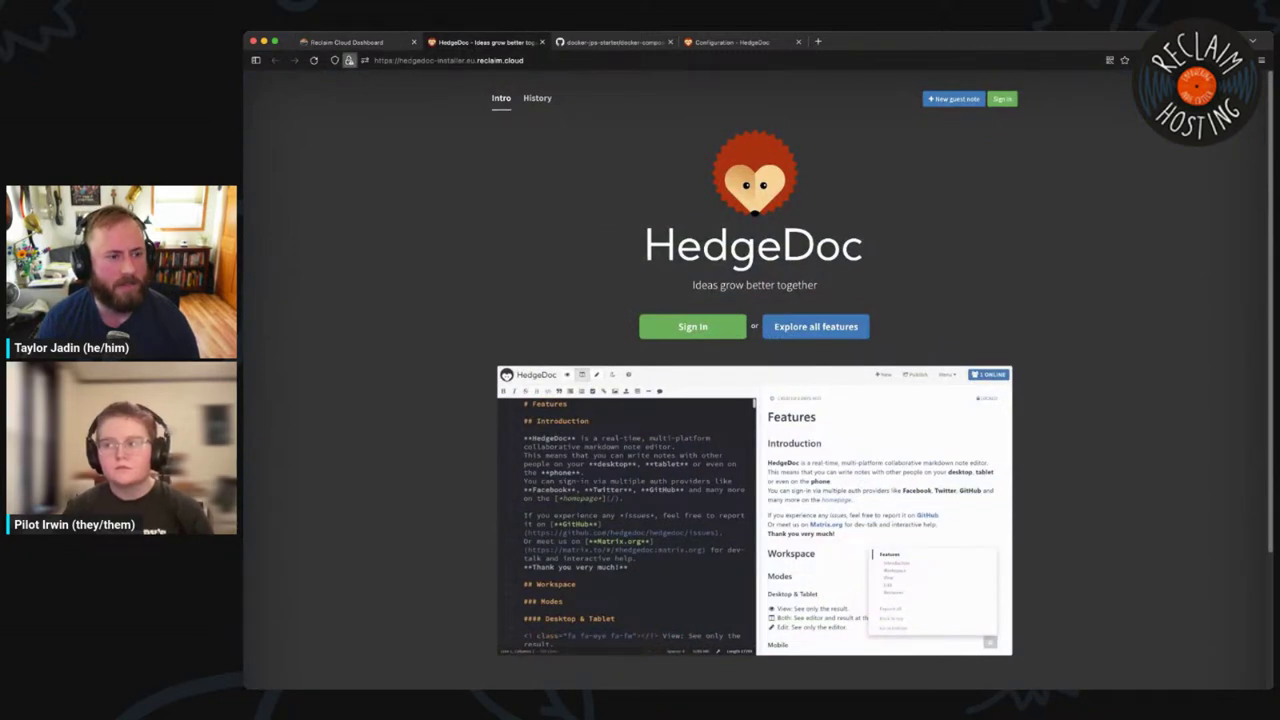
# Show the browser console's mixed-content and Content-Security-Policy warnings for the HedgeDoc page.
pyautogui.click(410, 61)
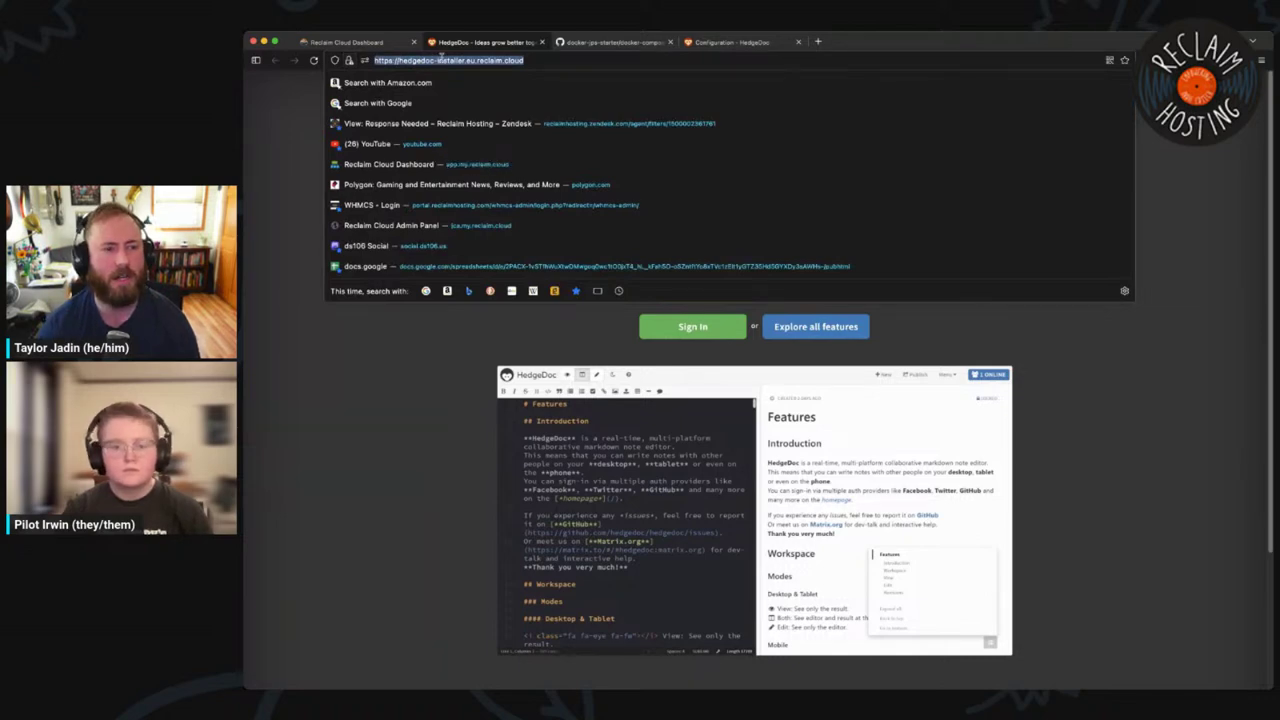
pyautogui.press('Escape')
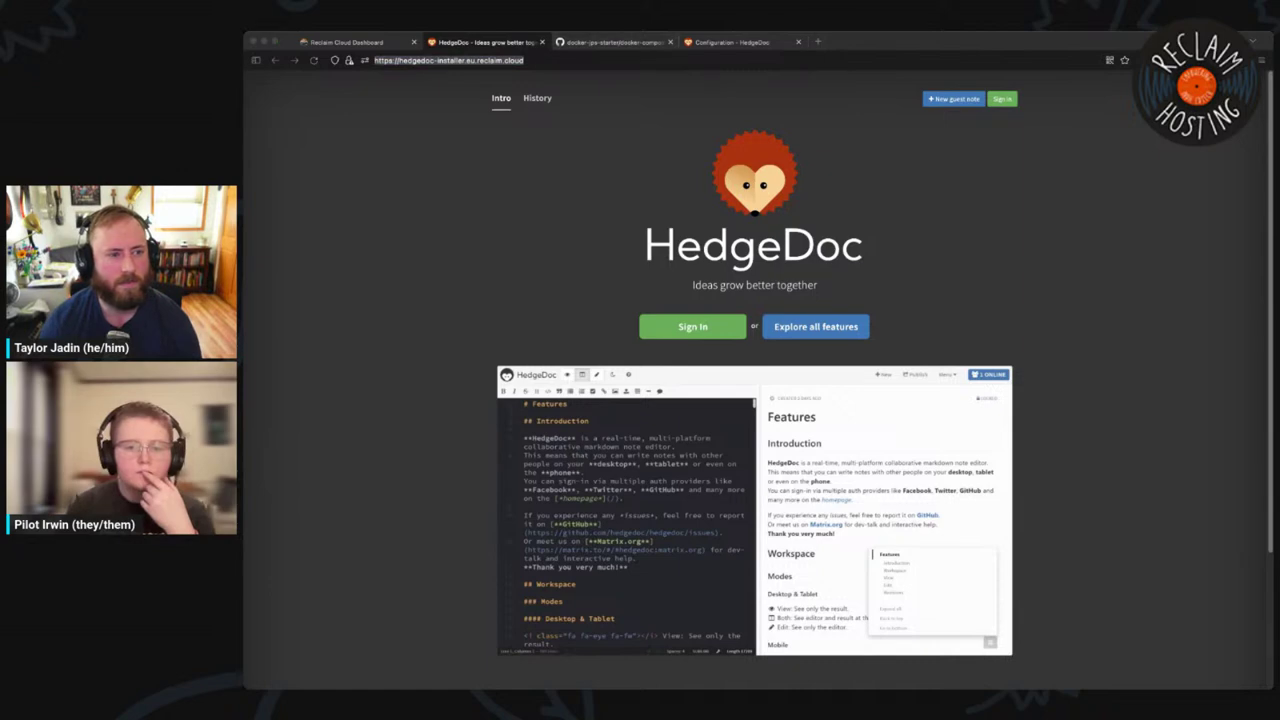
pyautogui.click(487, 110)
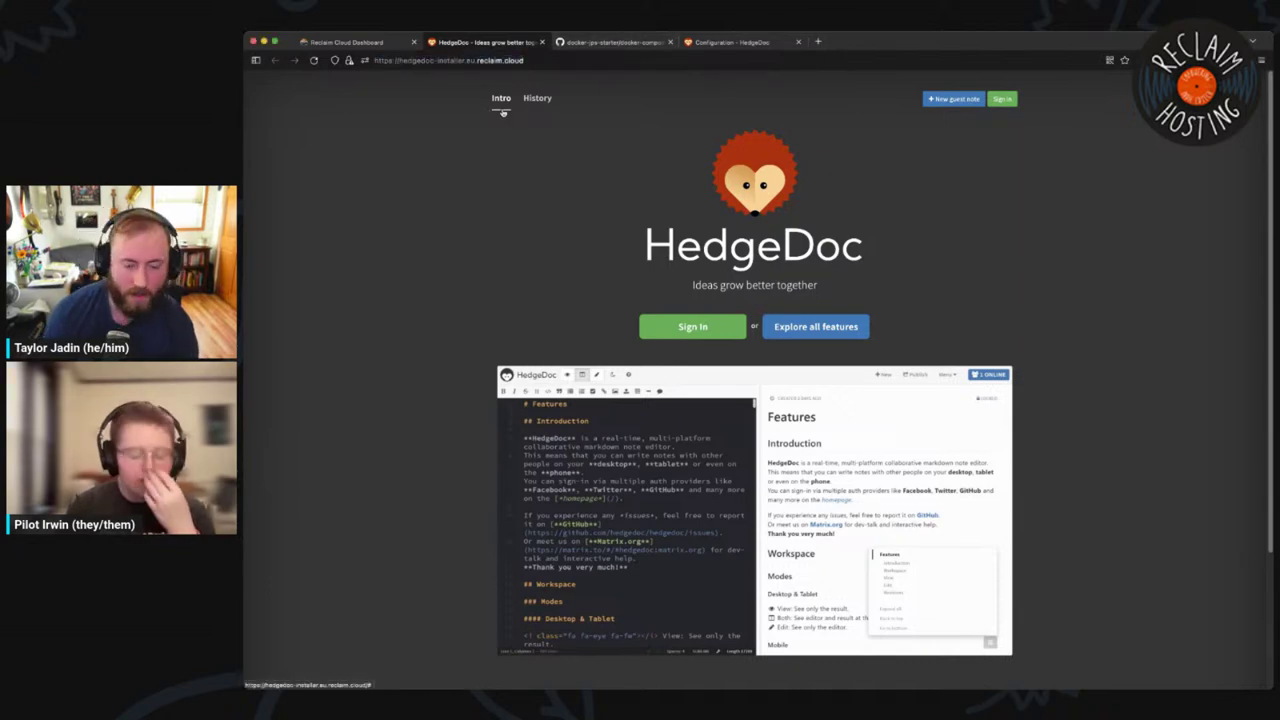
pyautogui.press('super+alt+k')
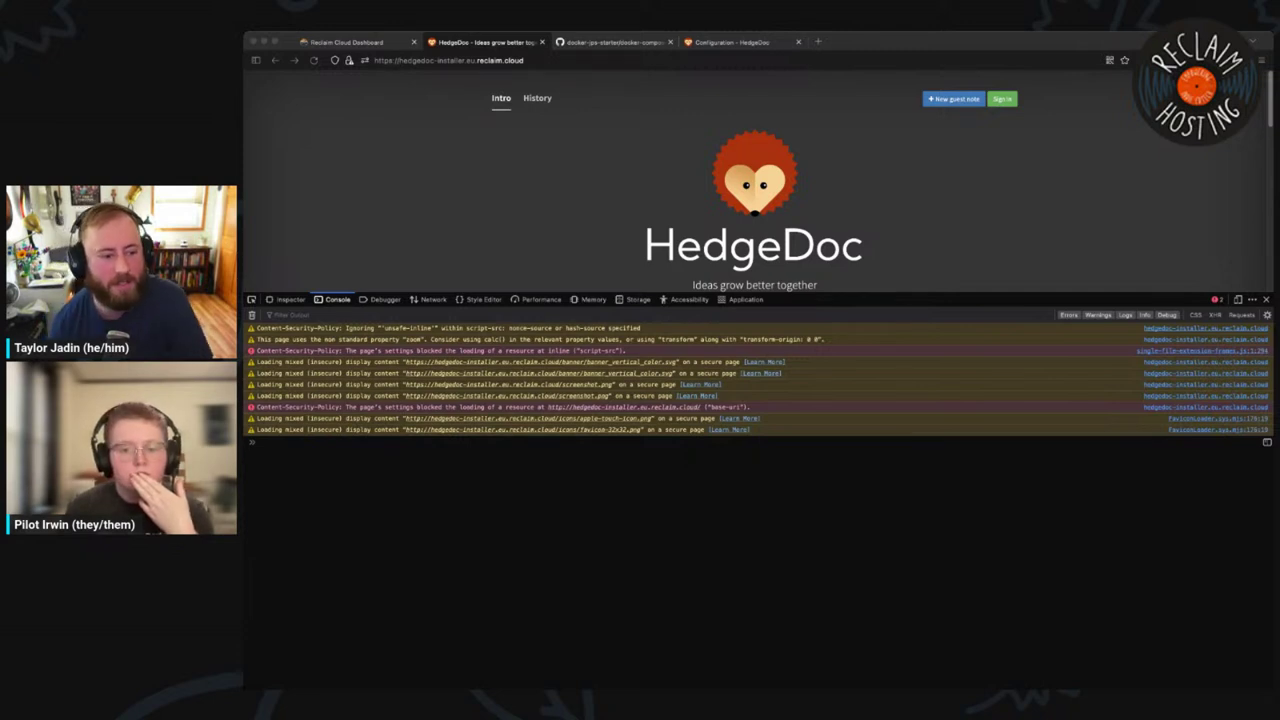
# Switch to the 'Configuration - HedgeDoc' docs tab with the HedgeDoc Location table.
pyautogui.click(394, 492)
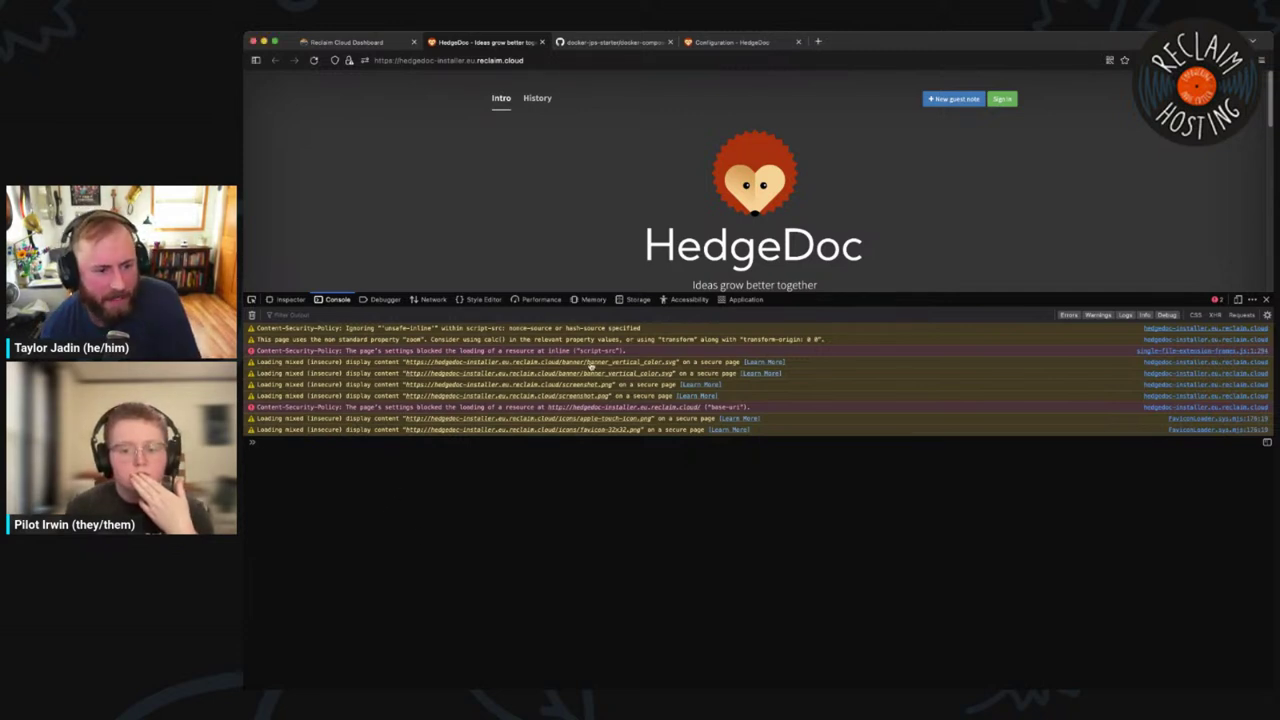
pyautogui.press('super+Tab')
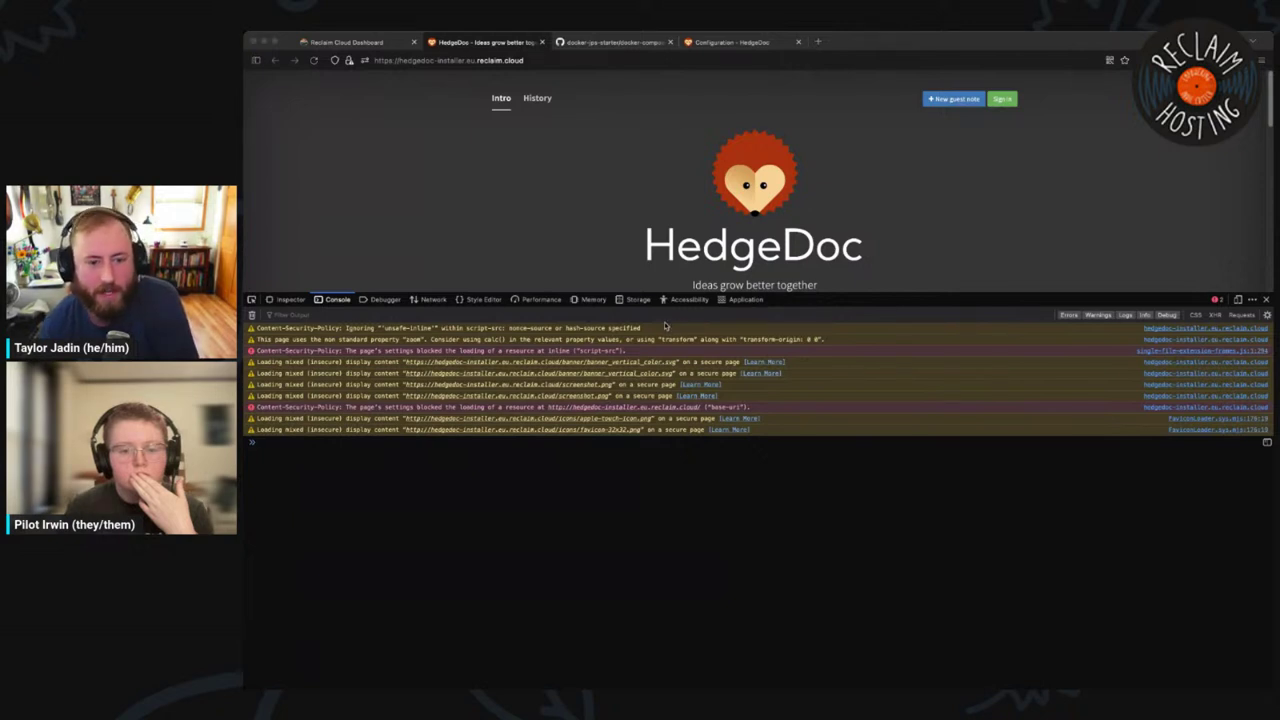
pyautogui.click(491, 194)
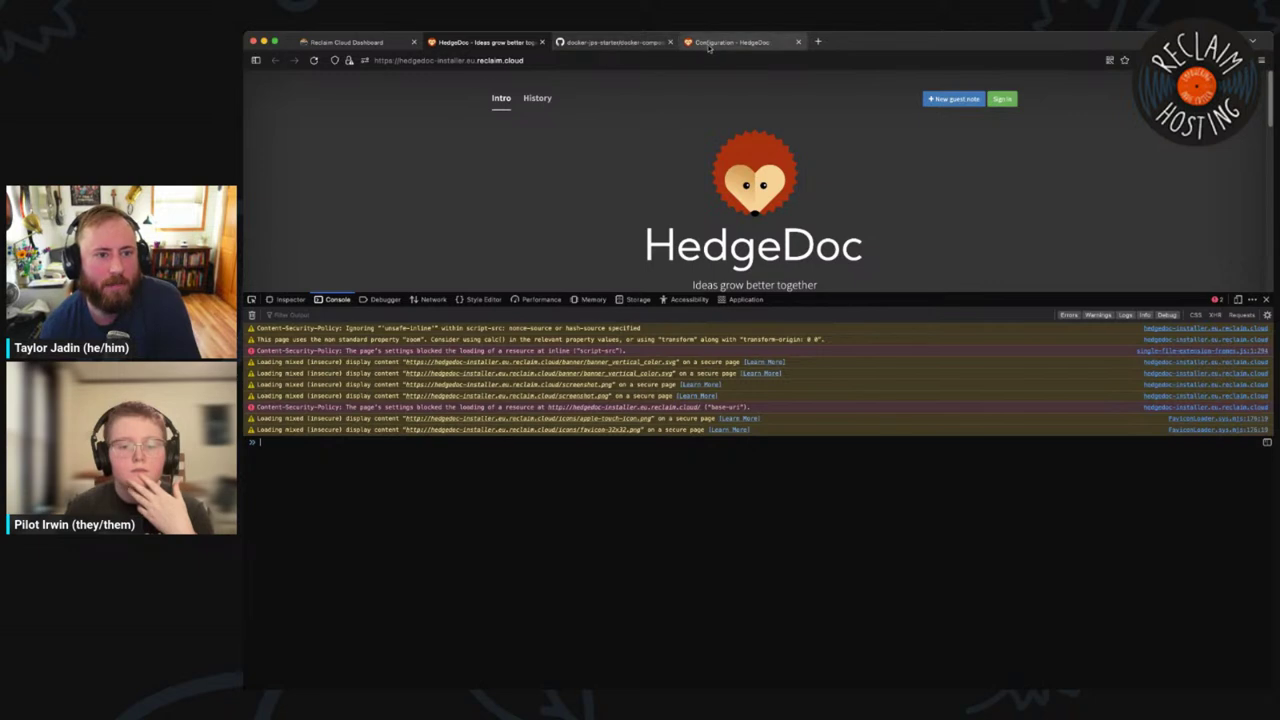
pyautogui.click(706, 44)
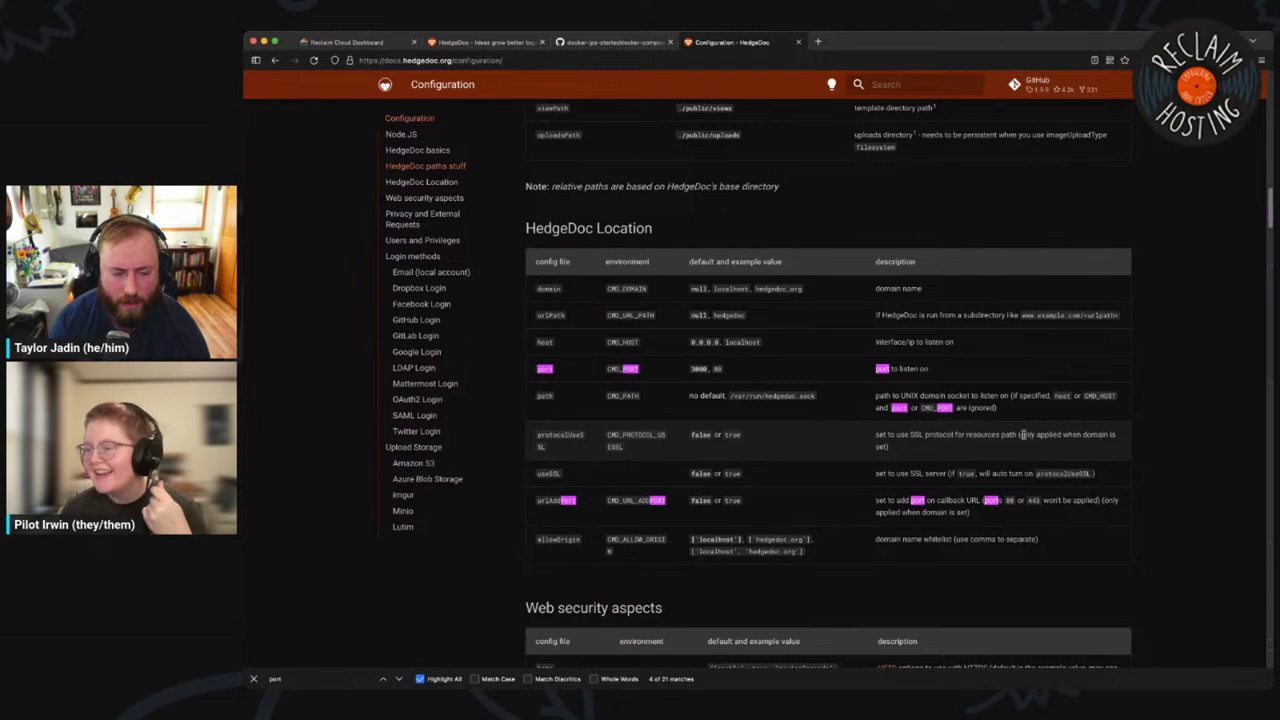
# Copy CMD_PROTOCOL_USESSL from the protocolUseSSL row and return to the docker-compose.yml editor.
pyautogui.doubleClick(622, 436)
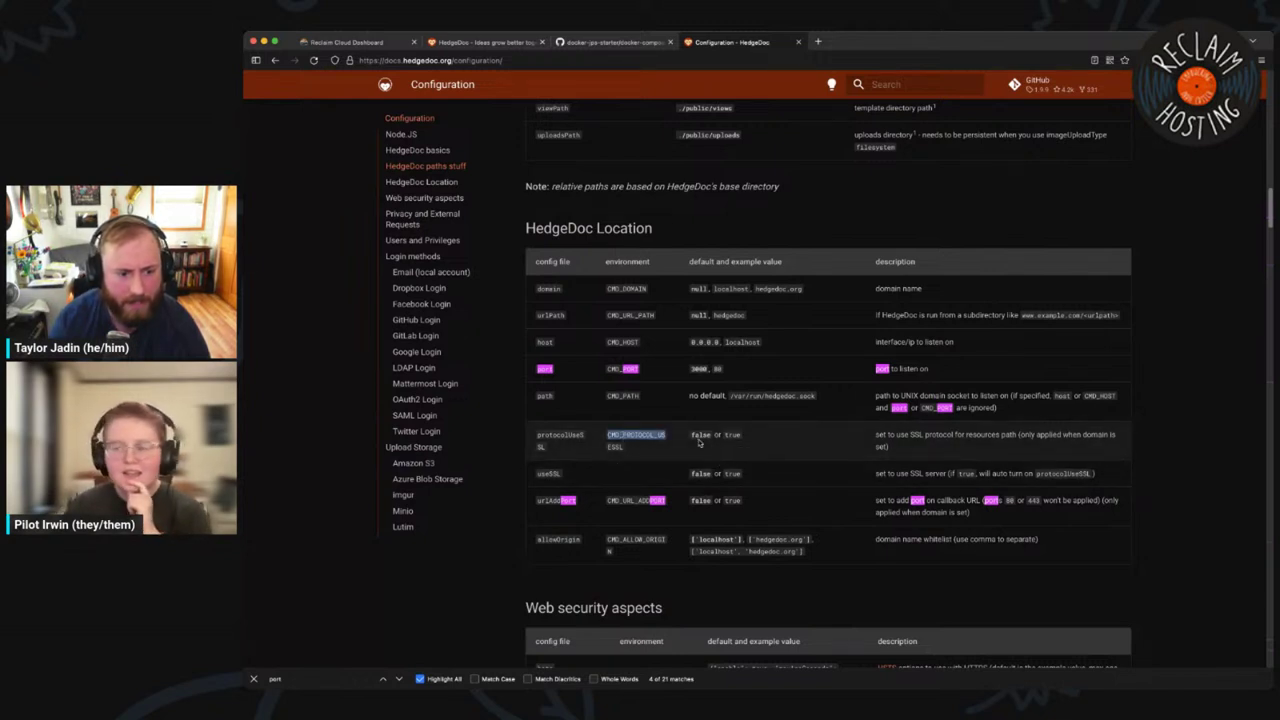
pyautogui.press('super+Tab')
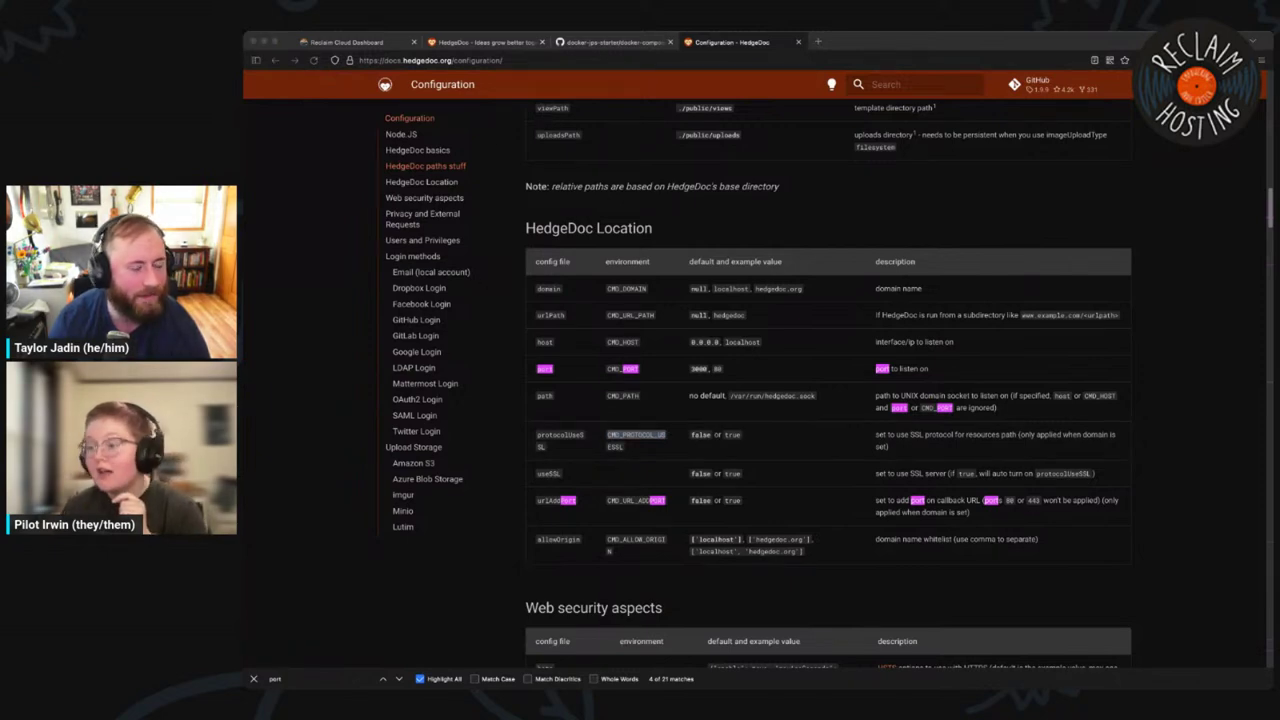
pyautogui.click(381, 42)
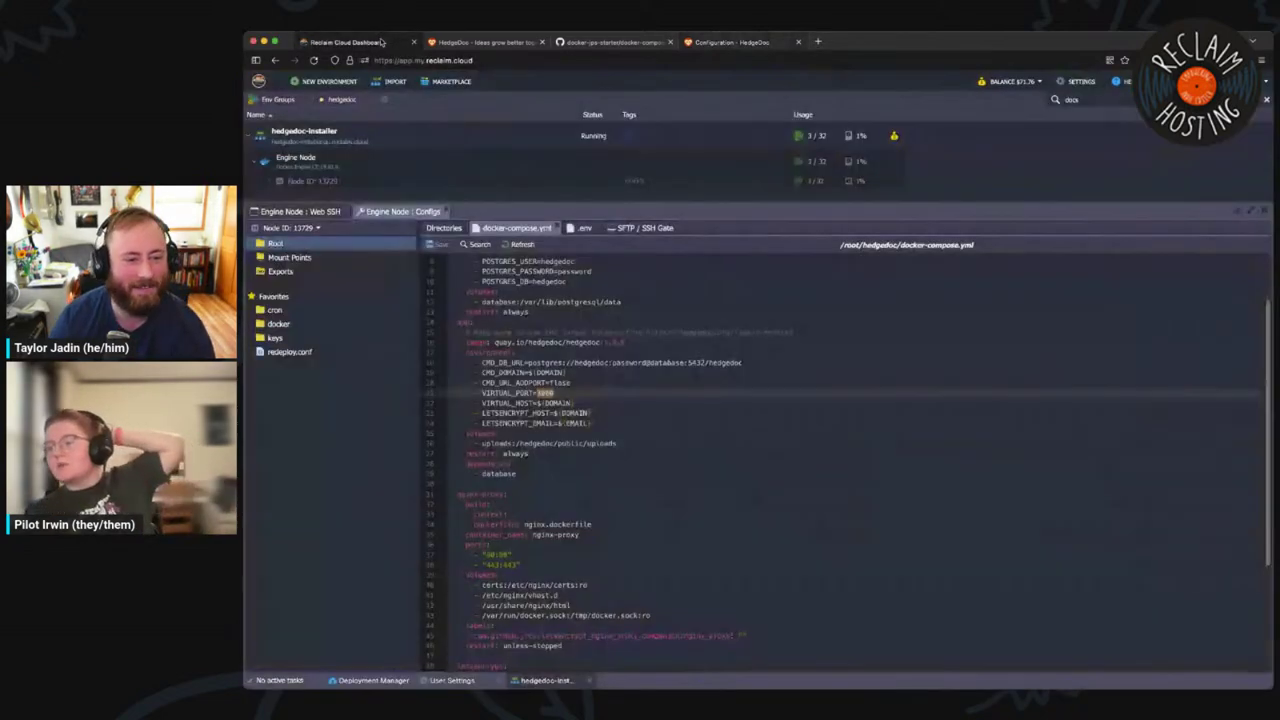
# Add a '- CMD_PROTOCOL_US' environment line below LETSENCRYPT_EMAIL, then return to the configuration docs.
pyautogui.scroll(3, 614, 408)
pyautogui.click(600, 488)
pyautogui.press('Return')
pyautogui.write('- ')
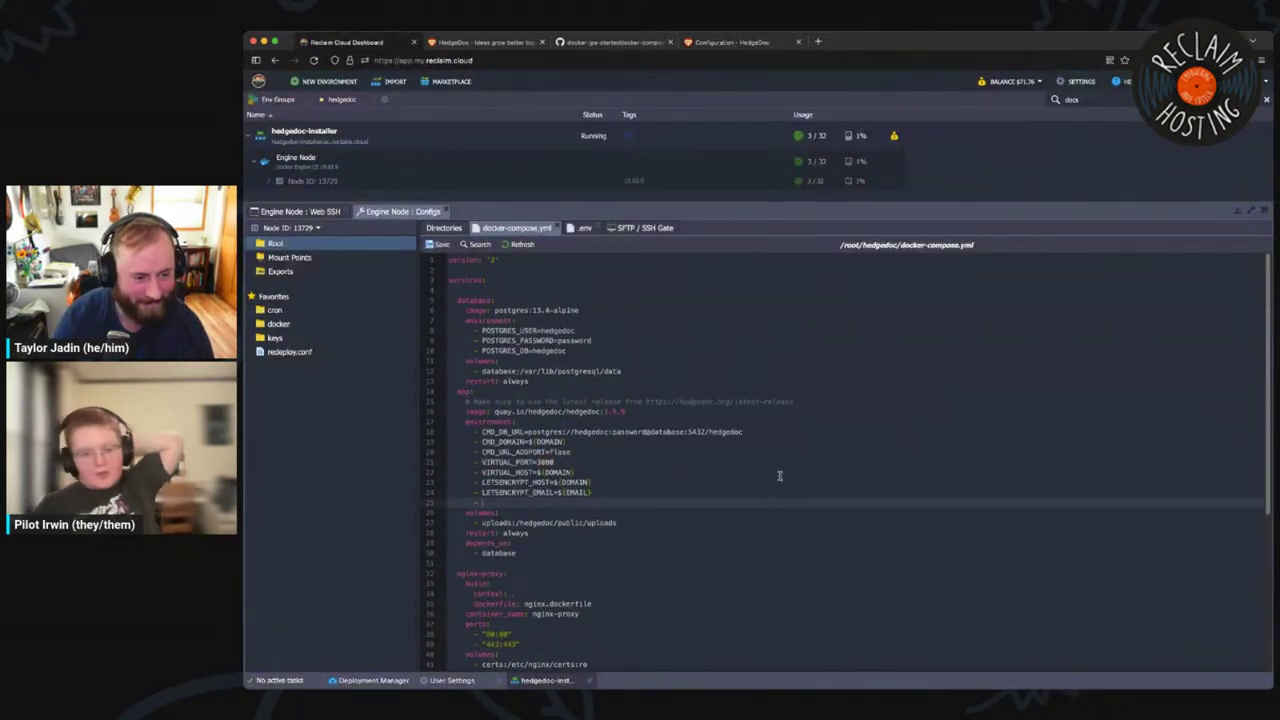
pyautogui.write('CMD_PROTOCOL_US=')
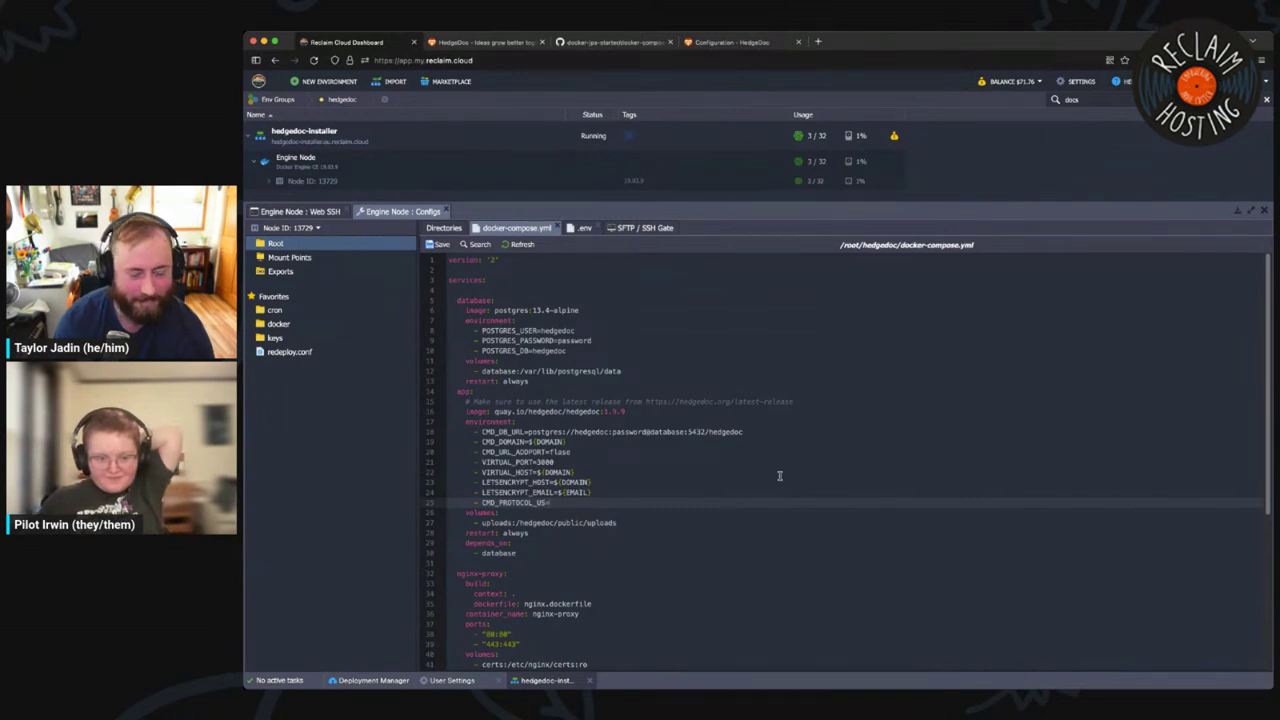
pyautogui.click(740, 42)
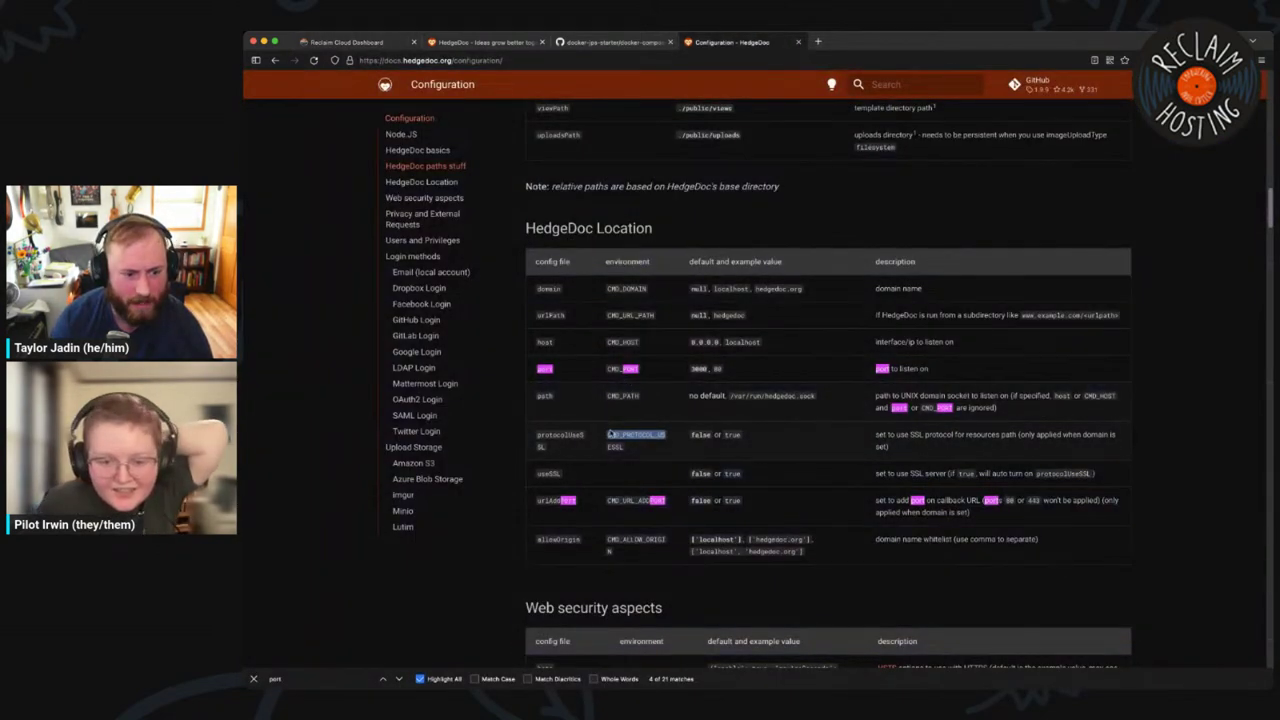
# Compare the protocolUseSSL and useSSL entries in the HedgeDoc configuration docs.
pyautogui.doubleClick(572, 435)
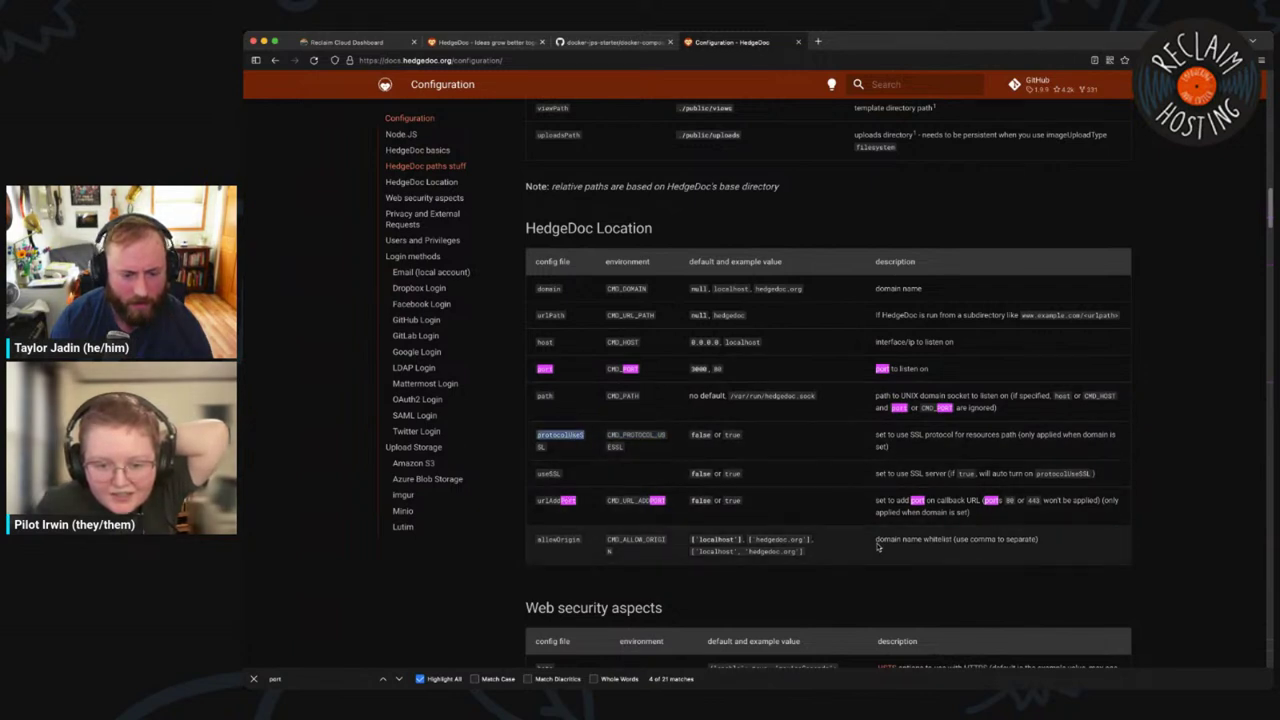
pyautogui.scroll(1, 570, 492)
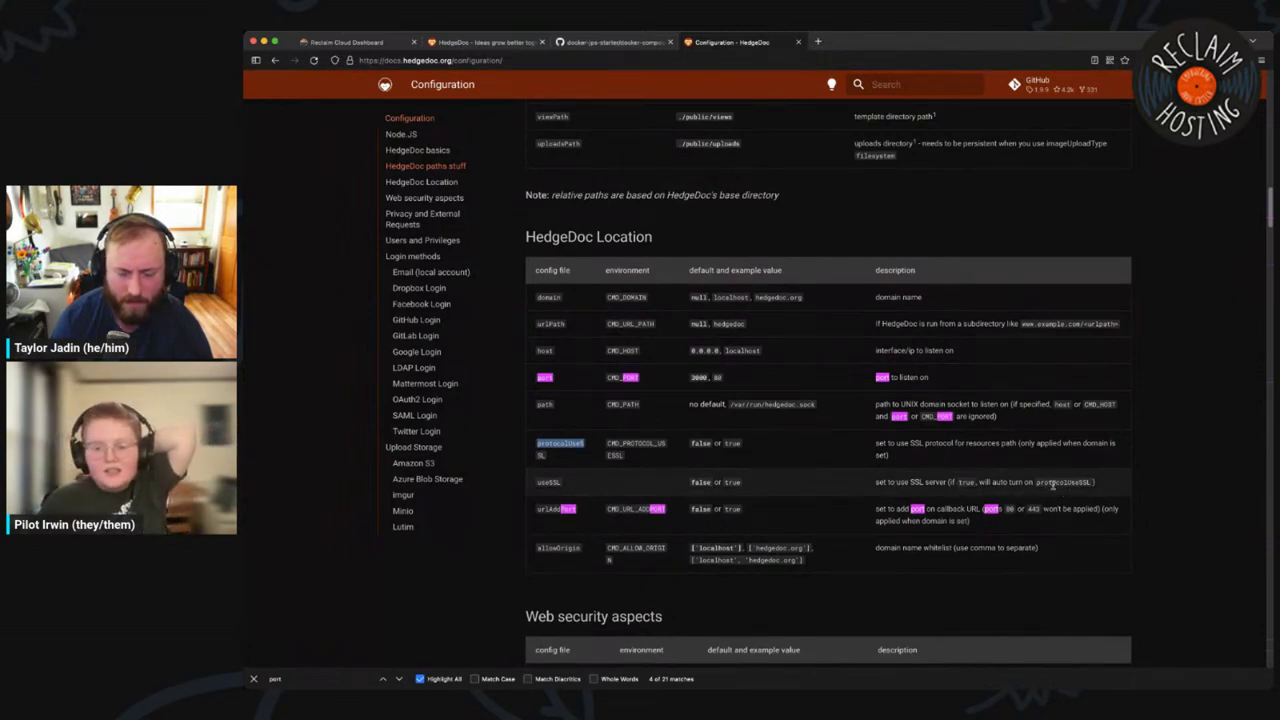
pyautogui.tripleClick(991, 482)
pyautogui.doubleClick(1064, 482)
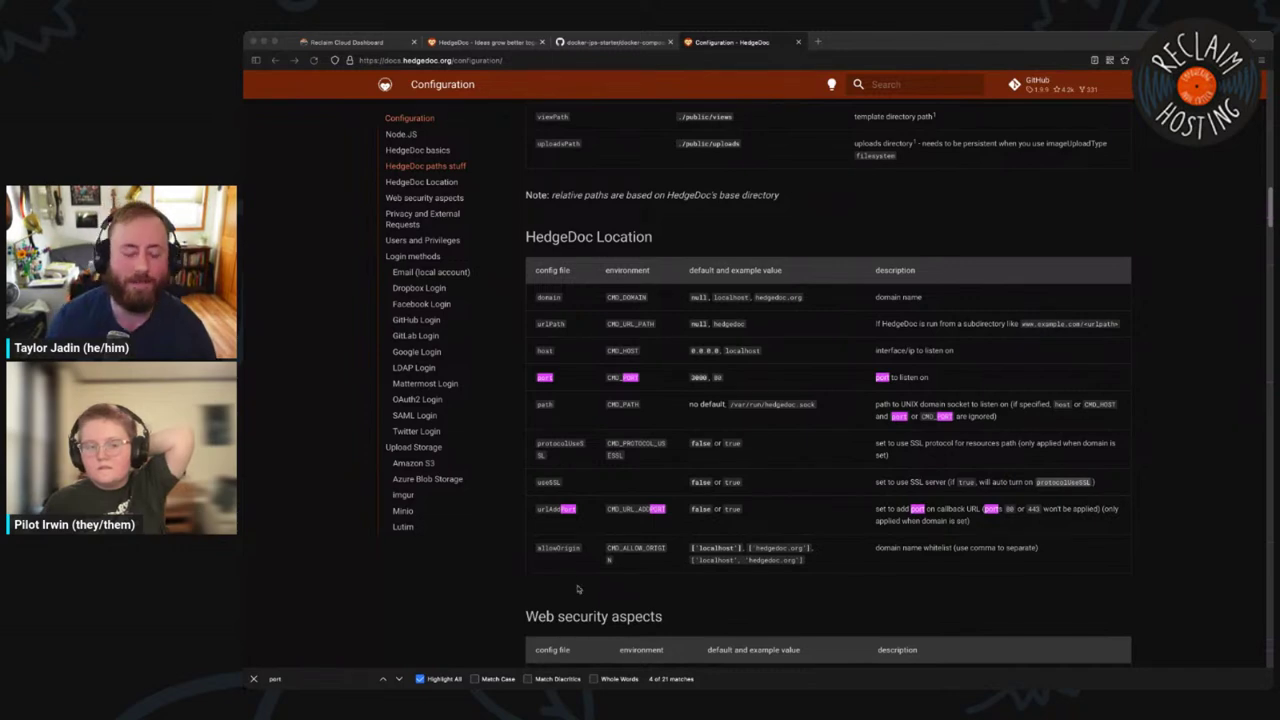
pyautogui.click(481, 44)
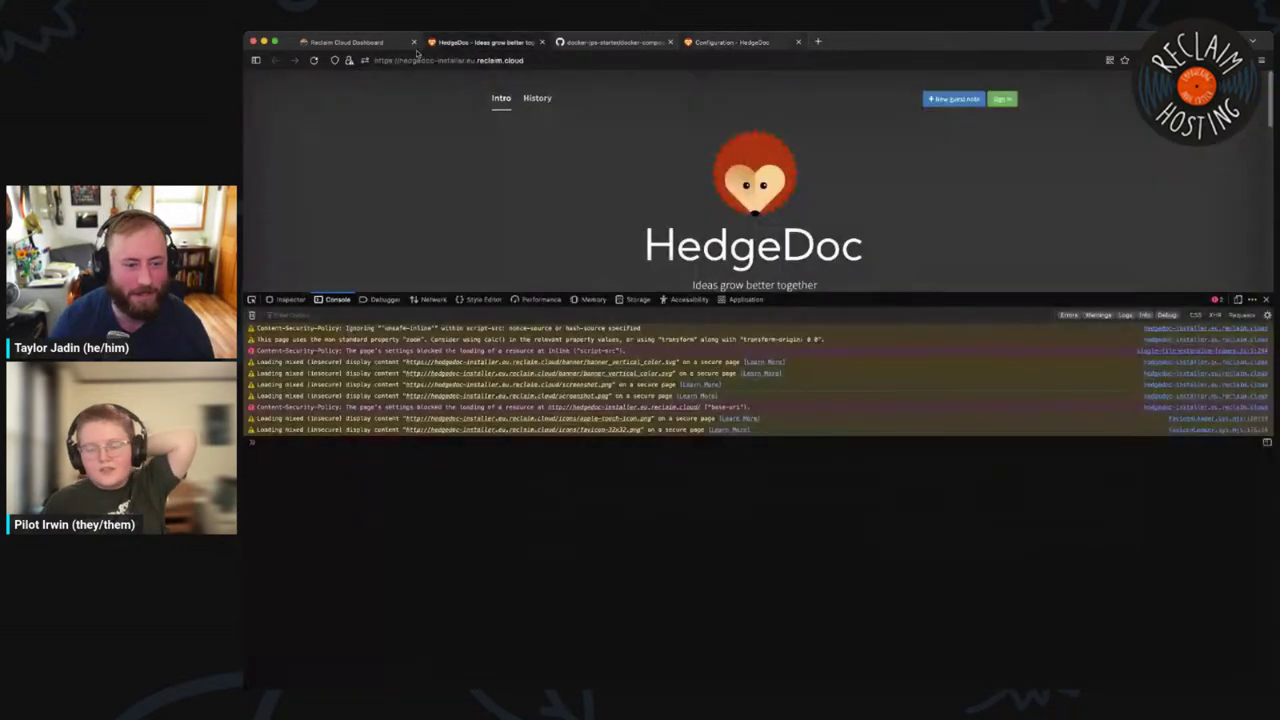
pyautogui.click(378, 44)
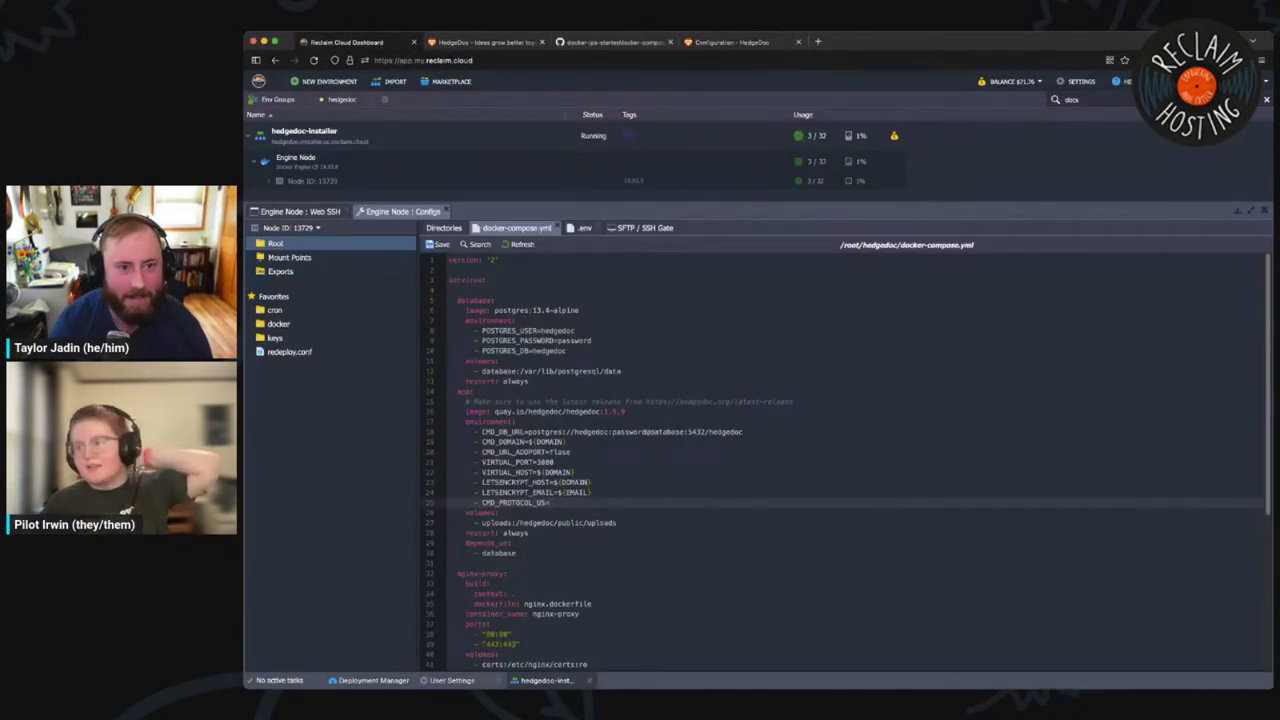
pyautogui.click(740, 42)
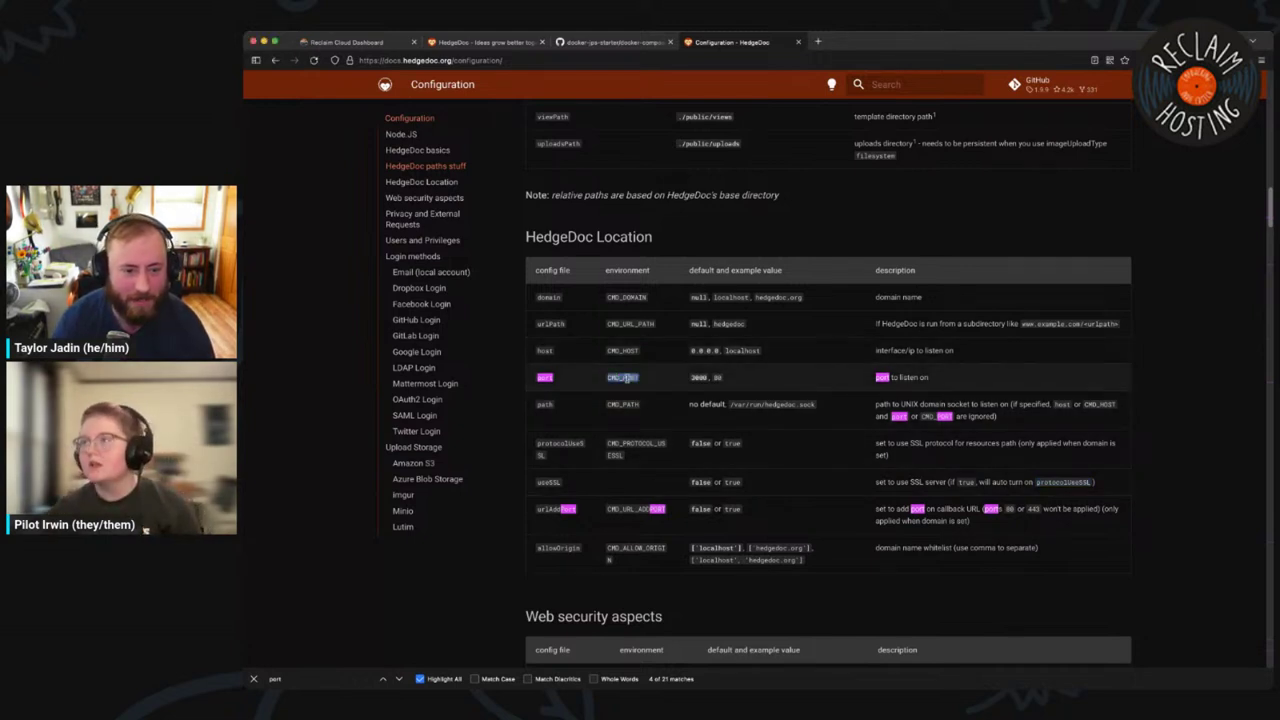
# Copy the value true from the useSSL row and paste it over line 25's unfinished variable.
pyautogui.doubleClick(632, 510)
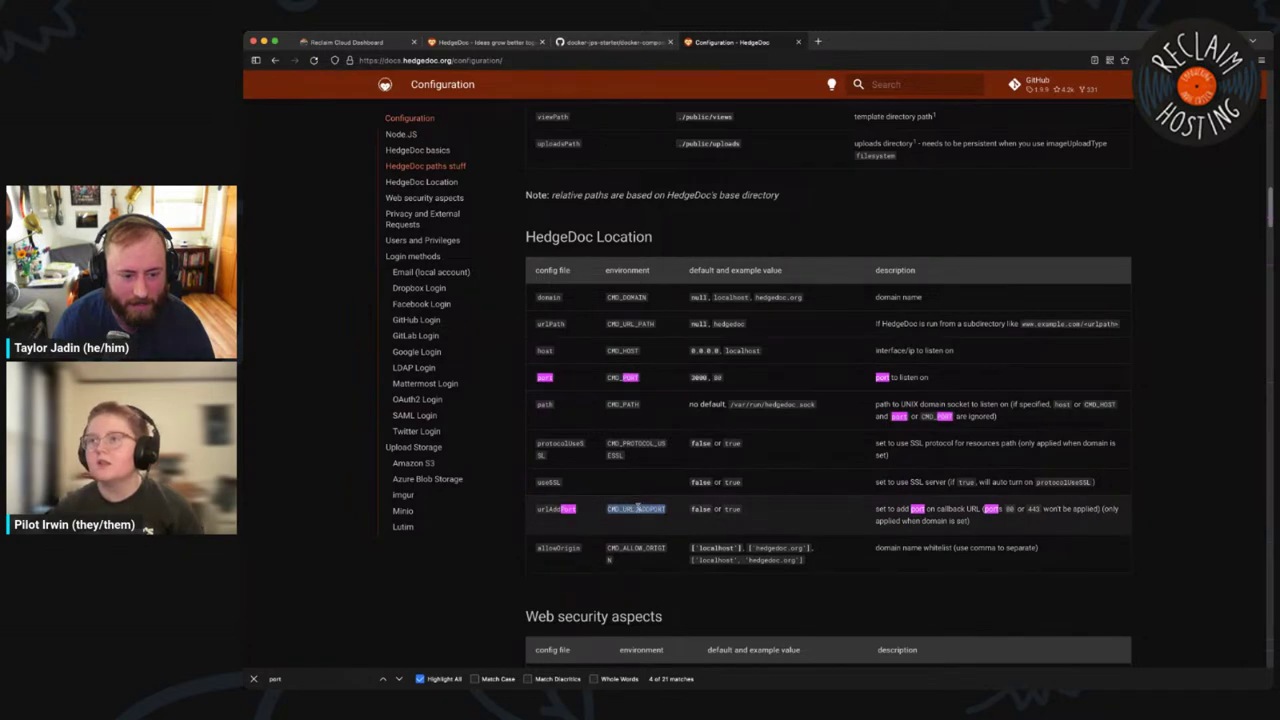
pyautogui.doubleClick(732, 482)
pyautogui.hotkey('ctrl', 'c')
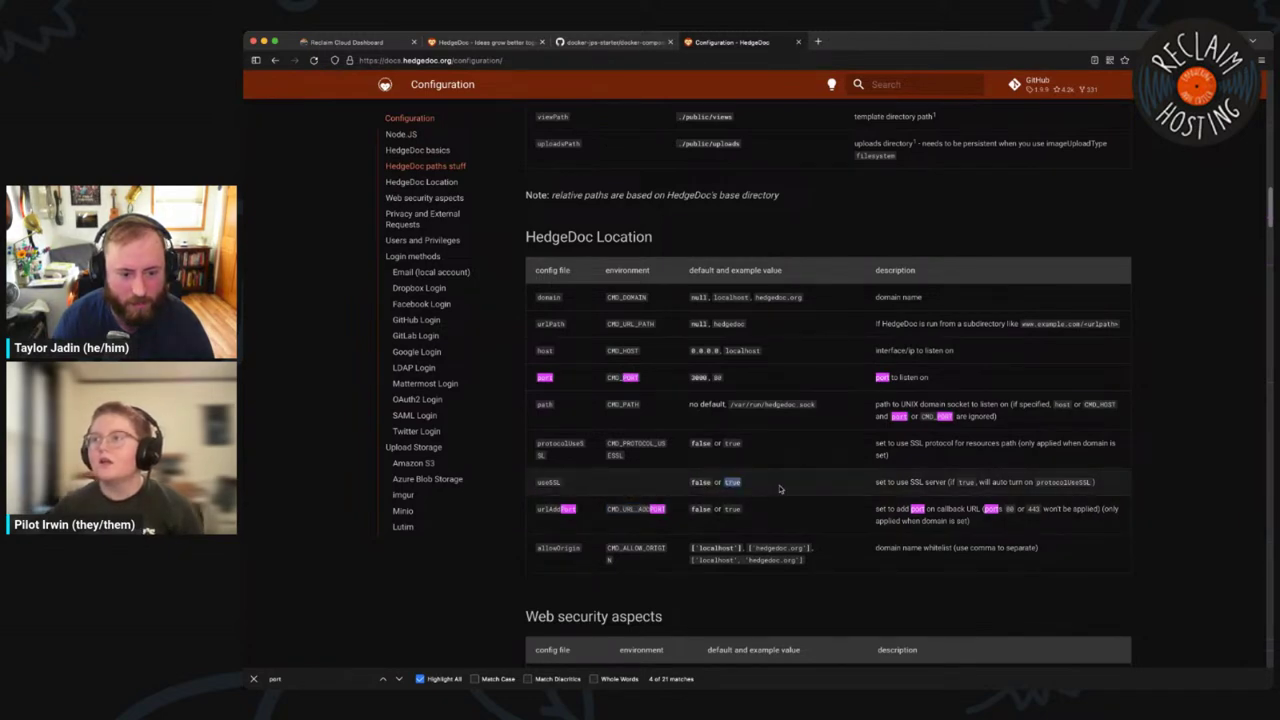
pyautogui.click(345, 42)
pyautogui.moveTo(557, 503); pyautogui.dragTo(483, 503)
pyautogui.hotkey('ctrl', 'v')
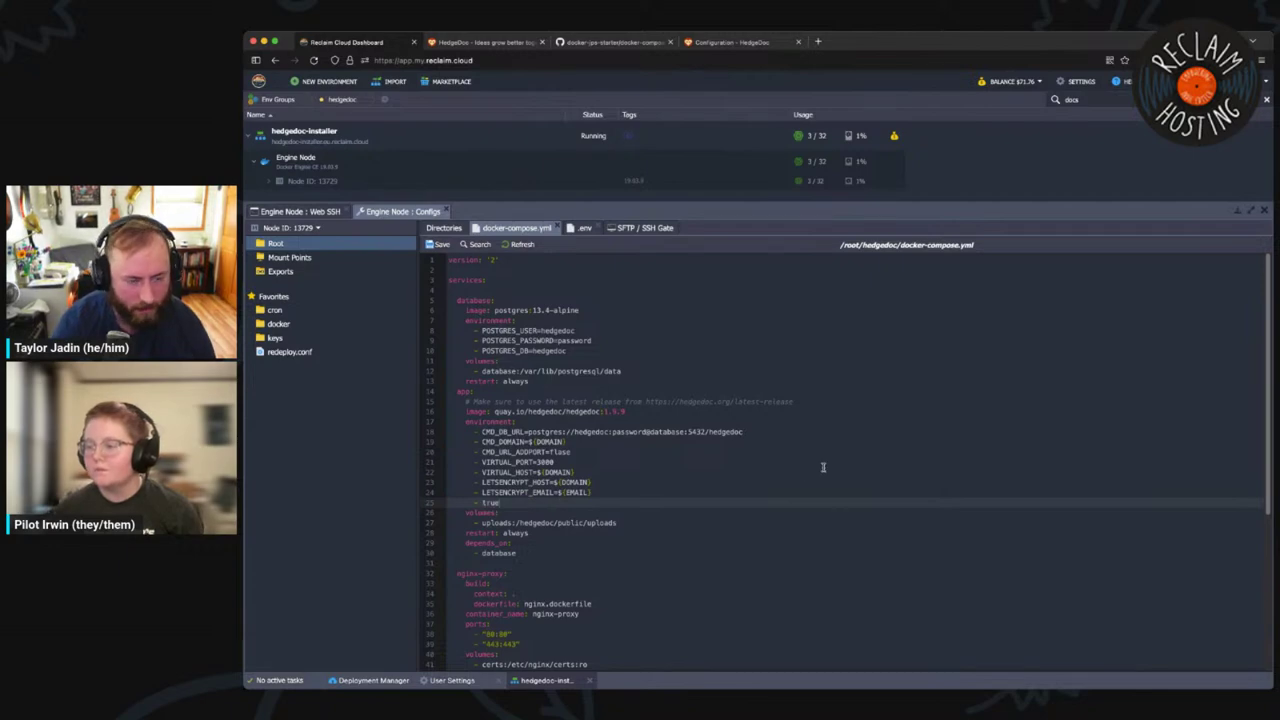
# Copy CMD_PROTOCOL_USESSL from the docs and paste it over 'true' on line 25.
pyautogui.click(735, 42)
pyautogui.doubleClick(548, 482)
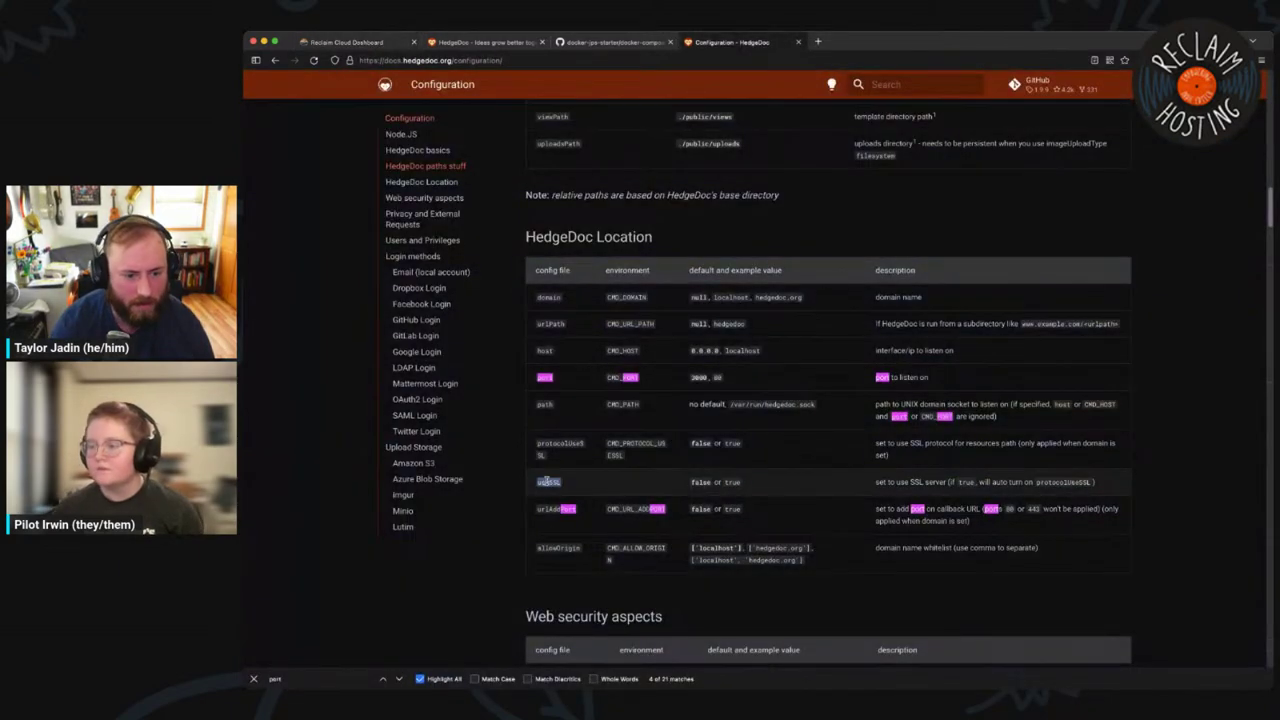
pyautogui.click(622, 492)
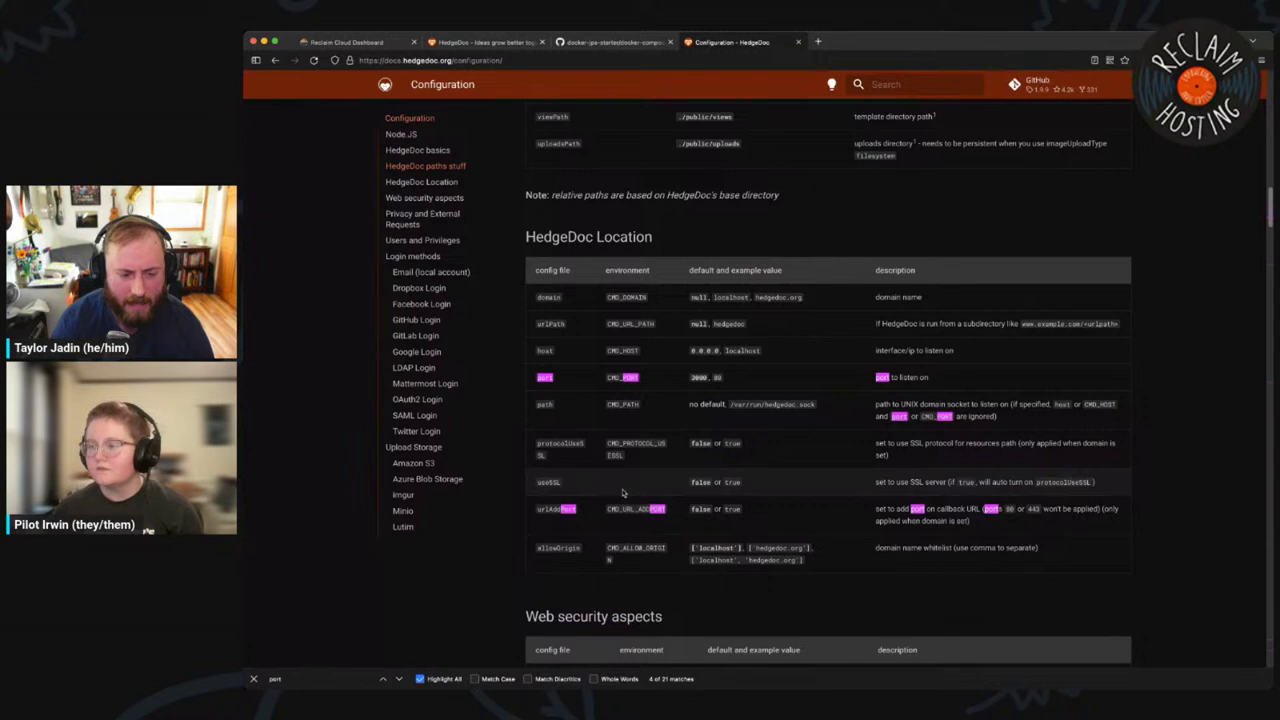
pyautogui.doubleClick(620, 446)
pyautogui.press('super+c')
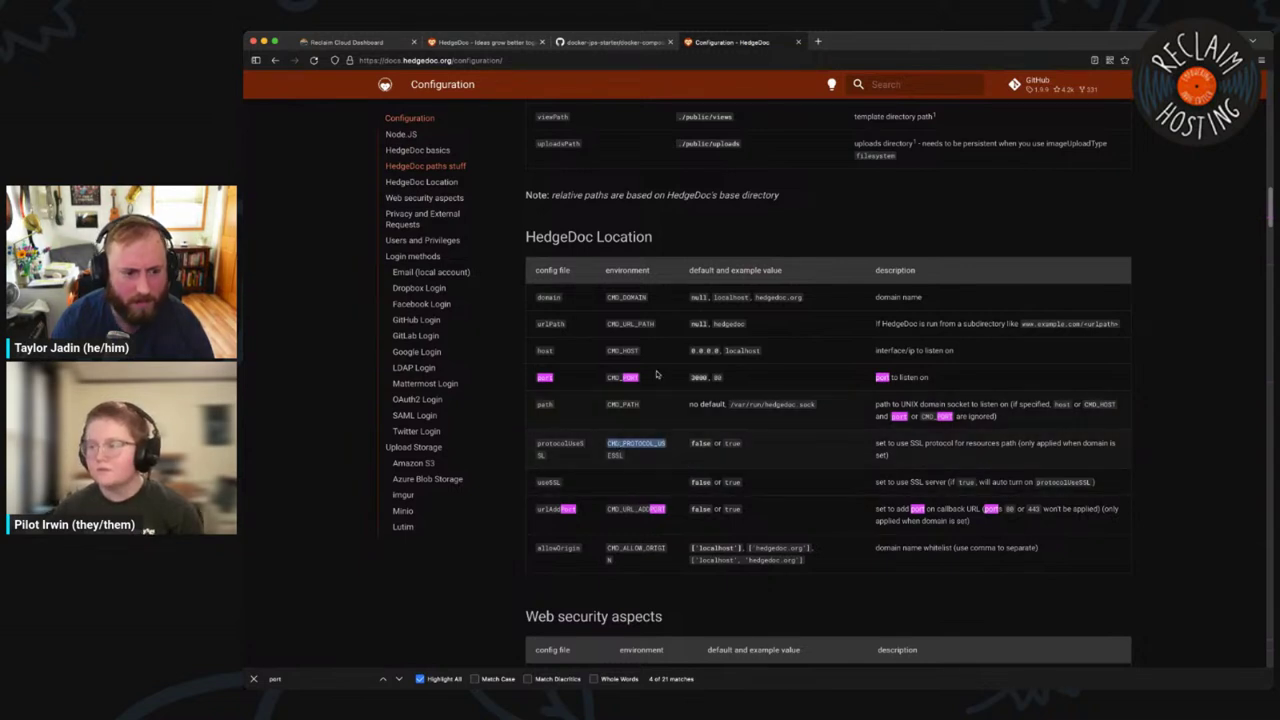
pyautogui.click(350, 42)
pyautogui.doubleClick(490, 503)
pyautogui.press('super+v')
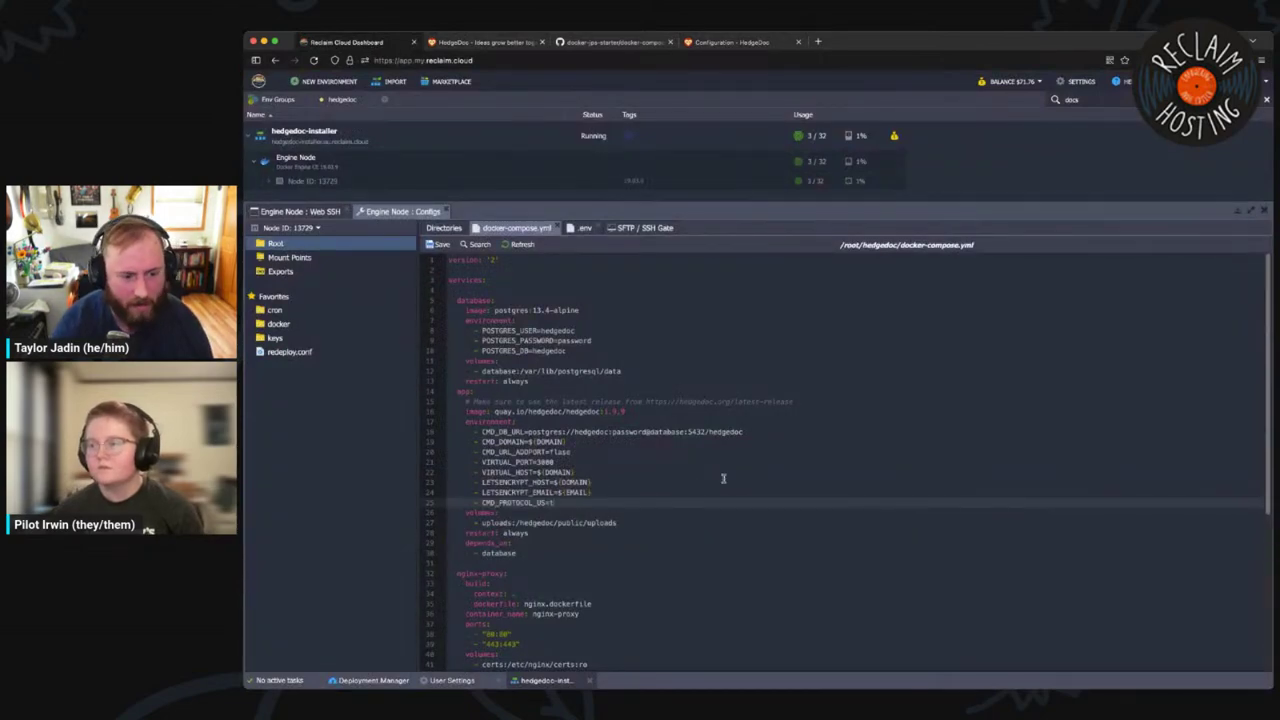
# Finish line 25 as CMD_PROTOCOL_US=true, save docker-compose.yml, and return to the node's Web SSH logs.
pyautogui.press('super+Tab')
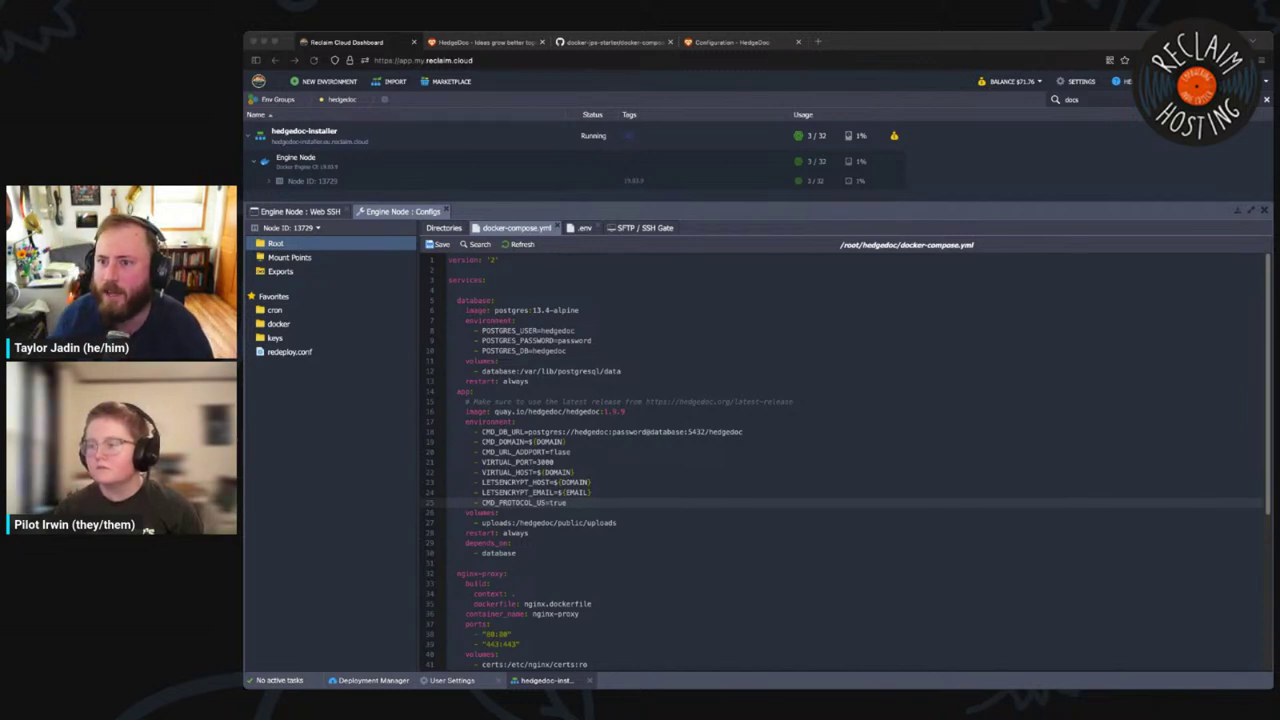
pyautogui.click(470, 495)
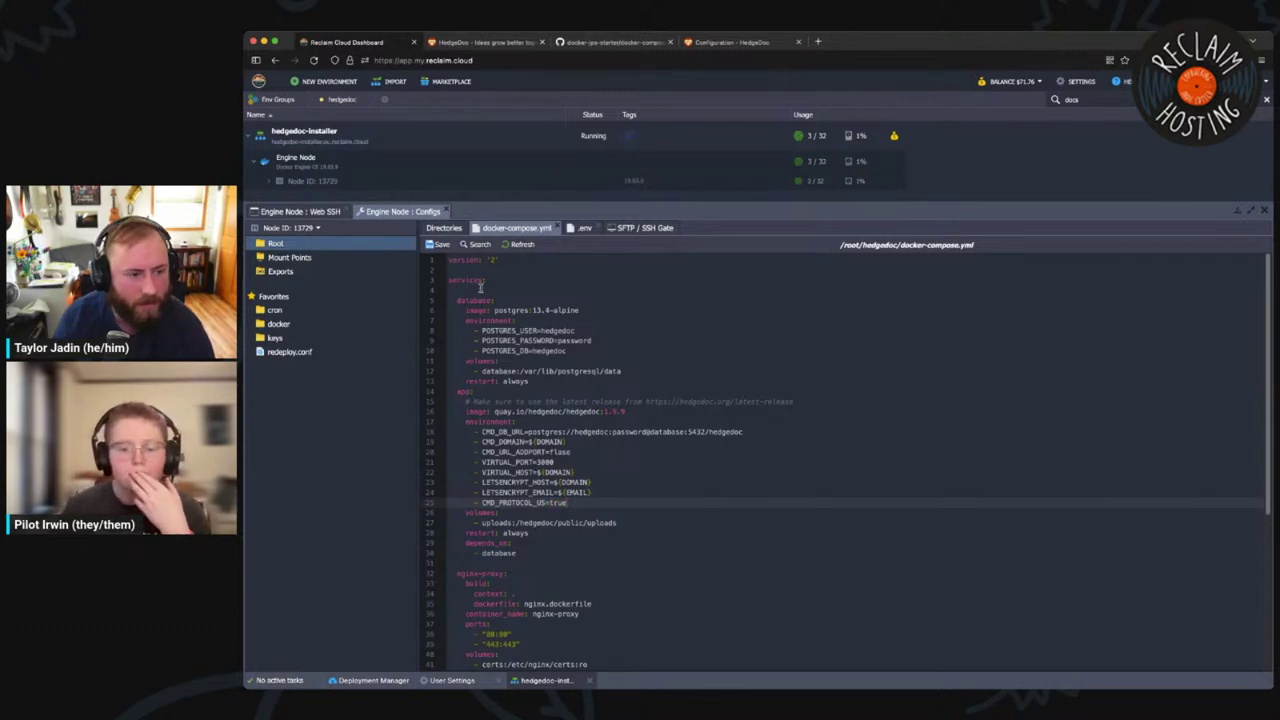
pyautogui.click(440, 245)
pyautogui.click(300, 212)
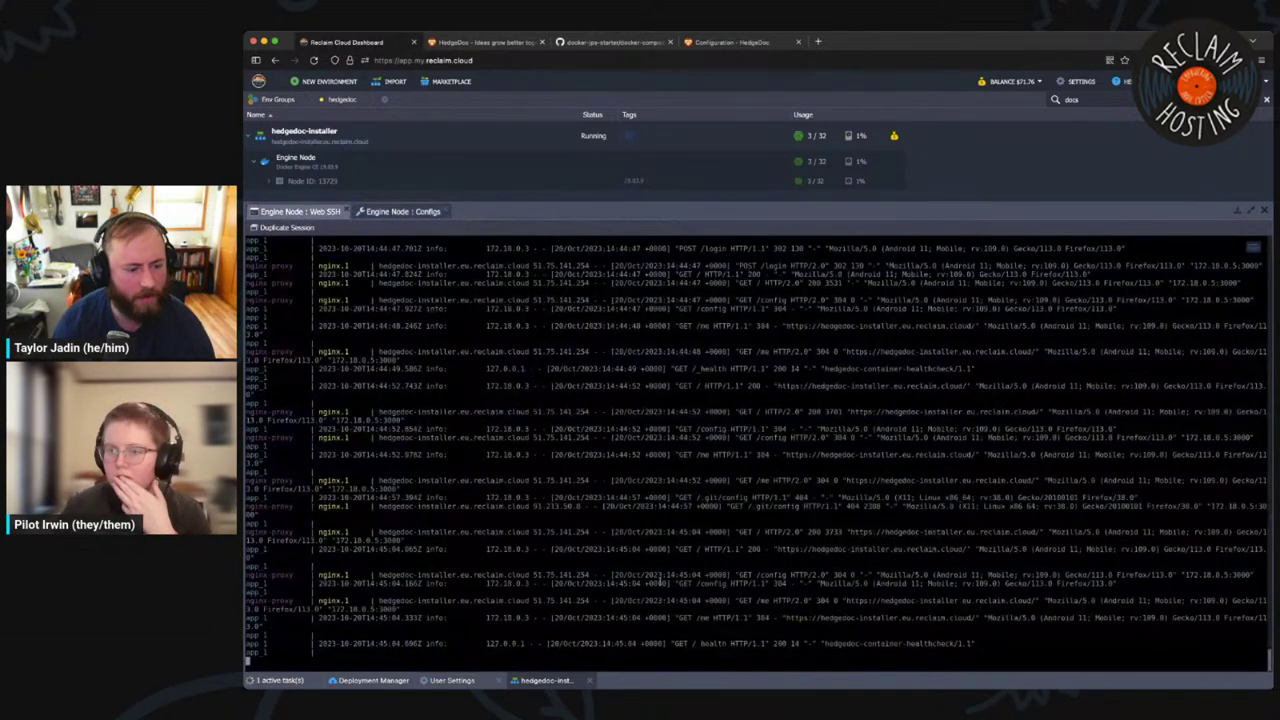
# Stop the log stream, run docker-compose down, then rerun docker-compose up -d && docker-compose logs -f.
pyautogui.hotkey('ctrl', 'c')
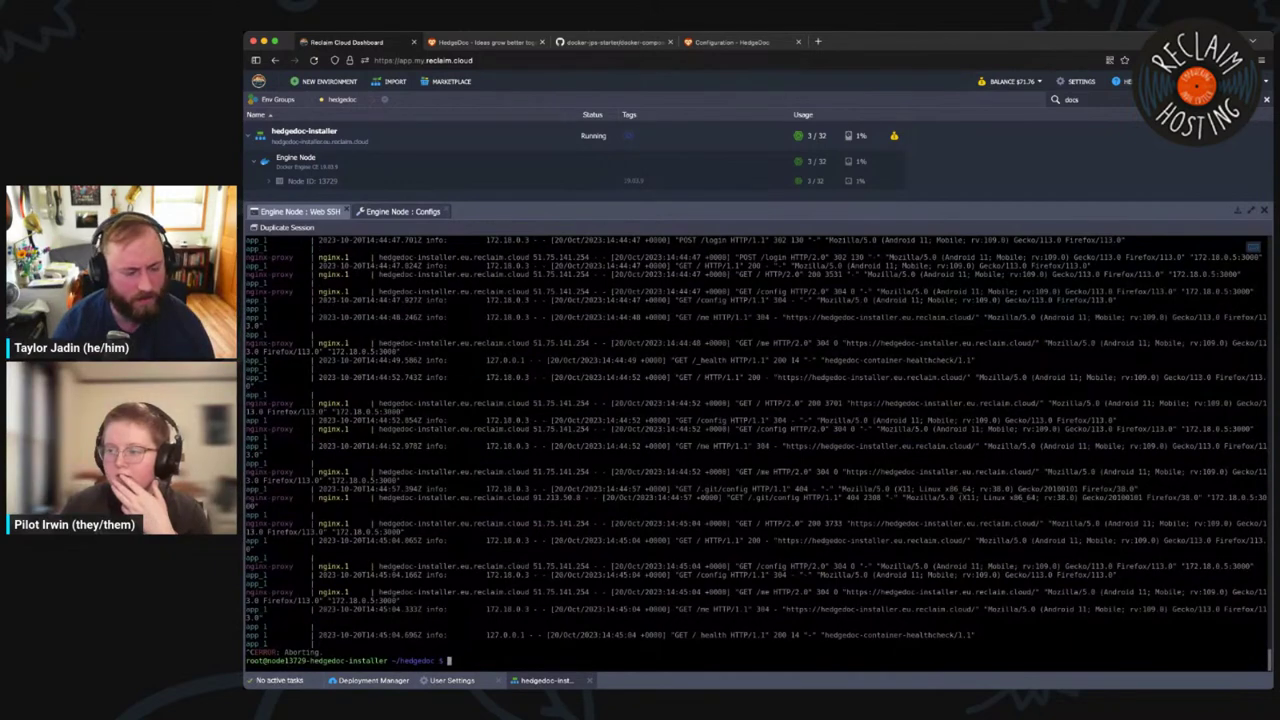
pyautogui.press('Up')
pyautogui.hotkey('ctrl', 'u')
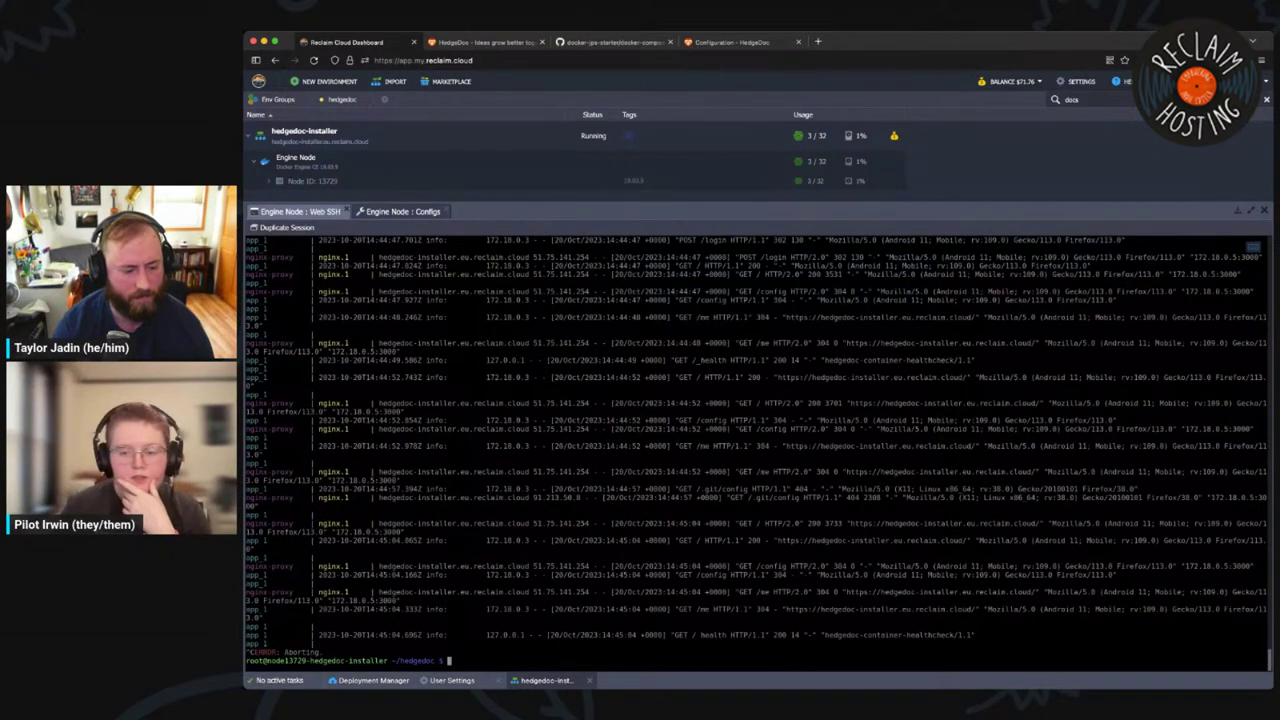
pyautogui.write('docker-compose down')
pyautogui.press('Return')
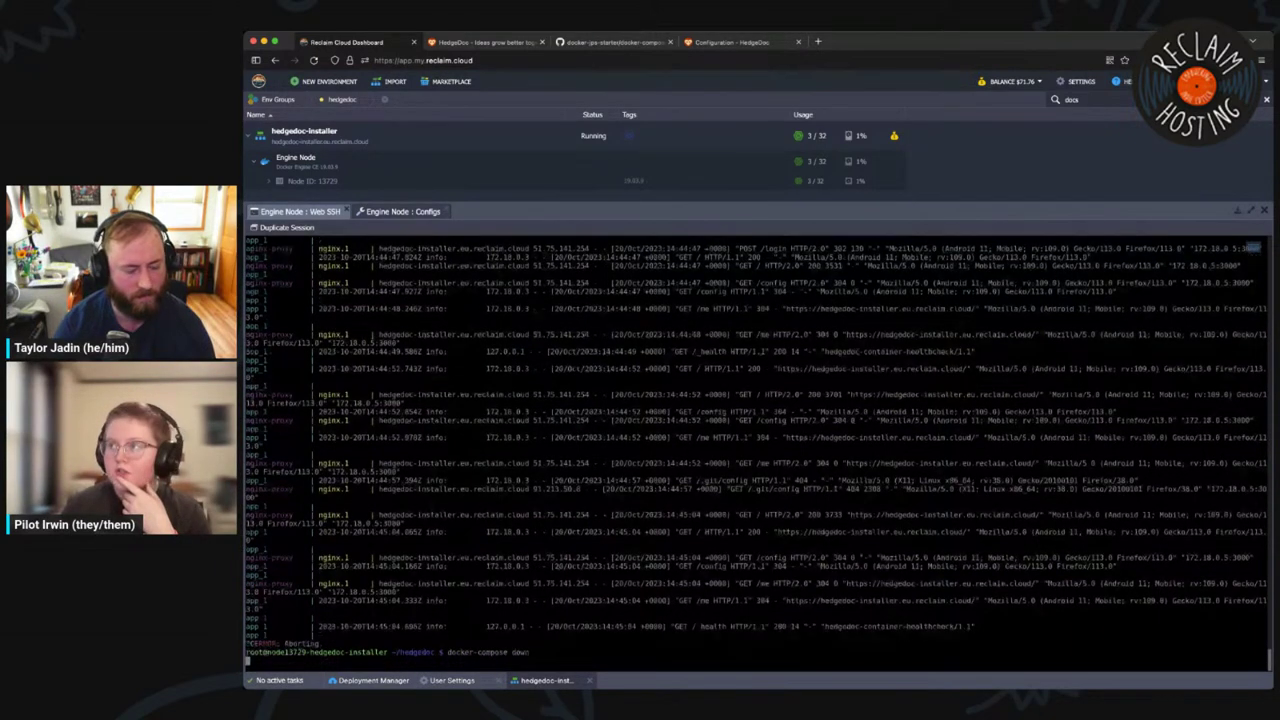
pyautogui.press('Up')
pyautogui.press('Up')
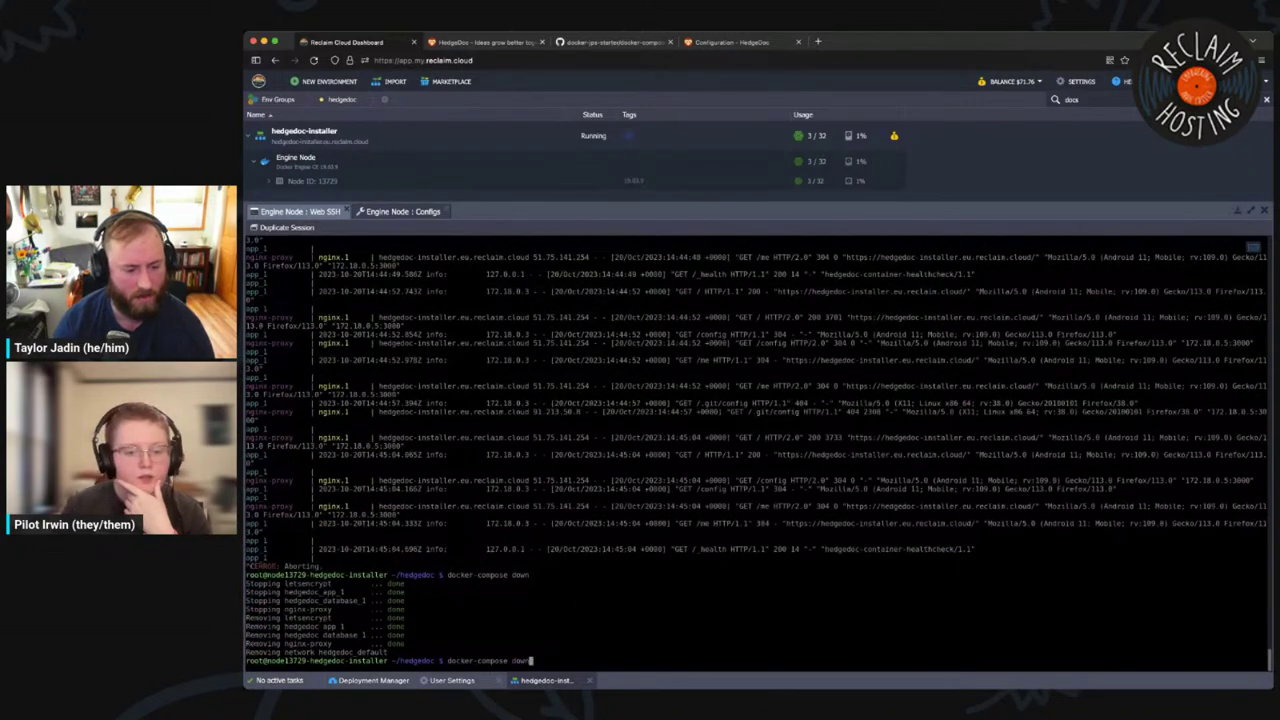
pyautogui.press('Return')
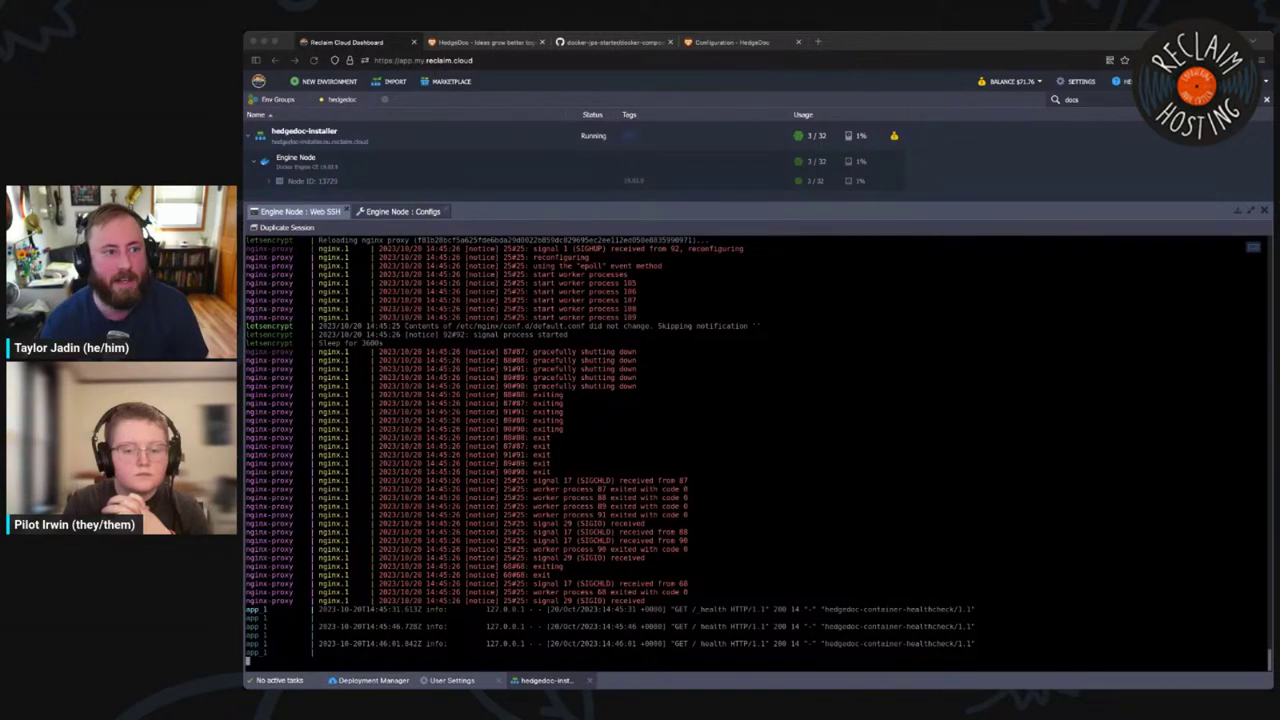
pyautogui.click(610, 42)
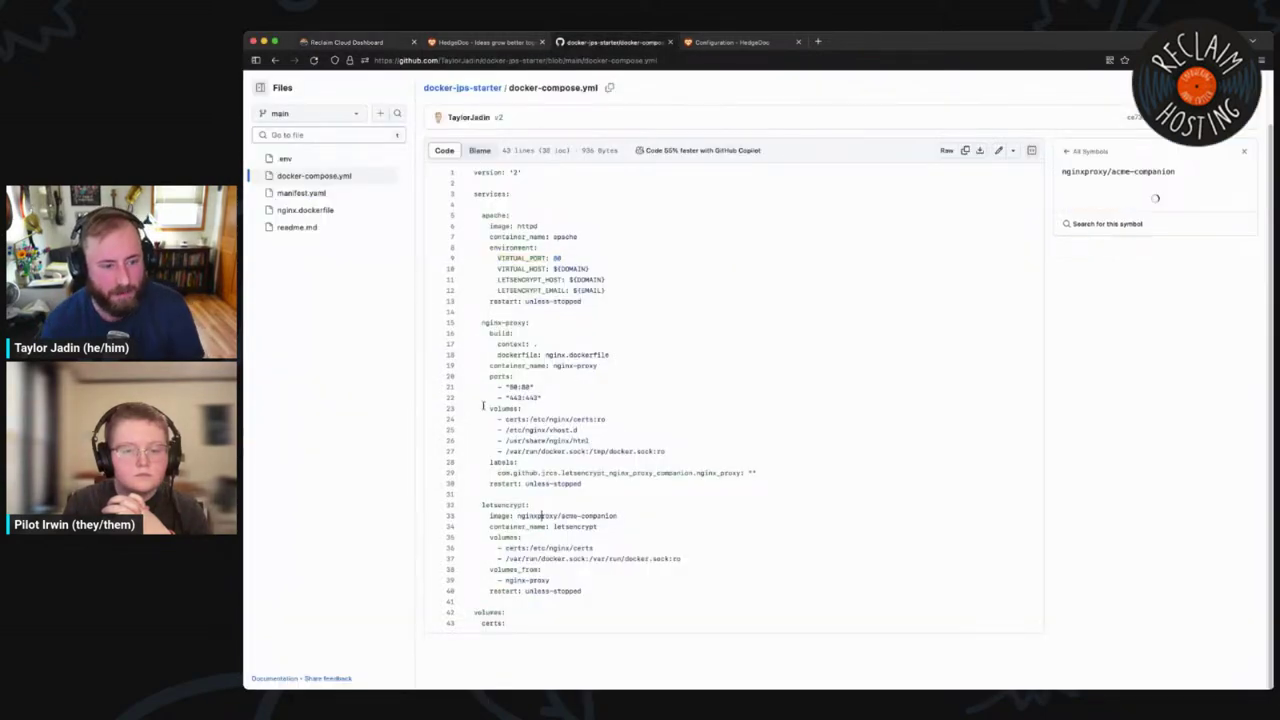
# Review the nginx-proxy and letsencrypt service blocks in GitHub's starter docker-compose.yml.
pyautogui.moveTo(481, 322); pyautogui.dragTo(545, 355)
pyautogui.click(582, 484)
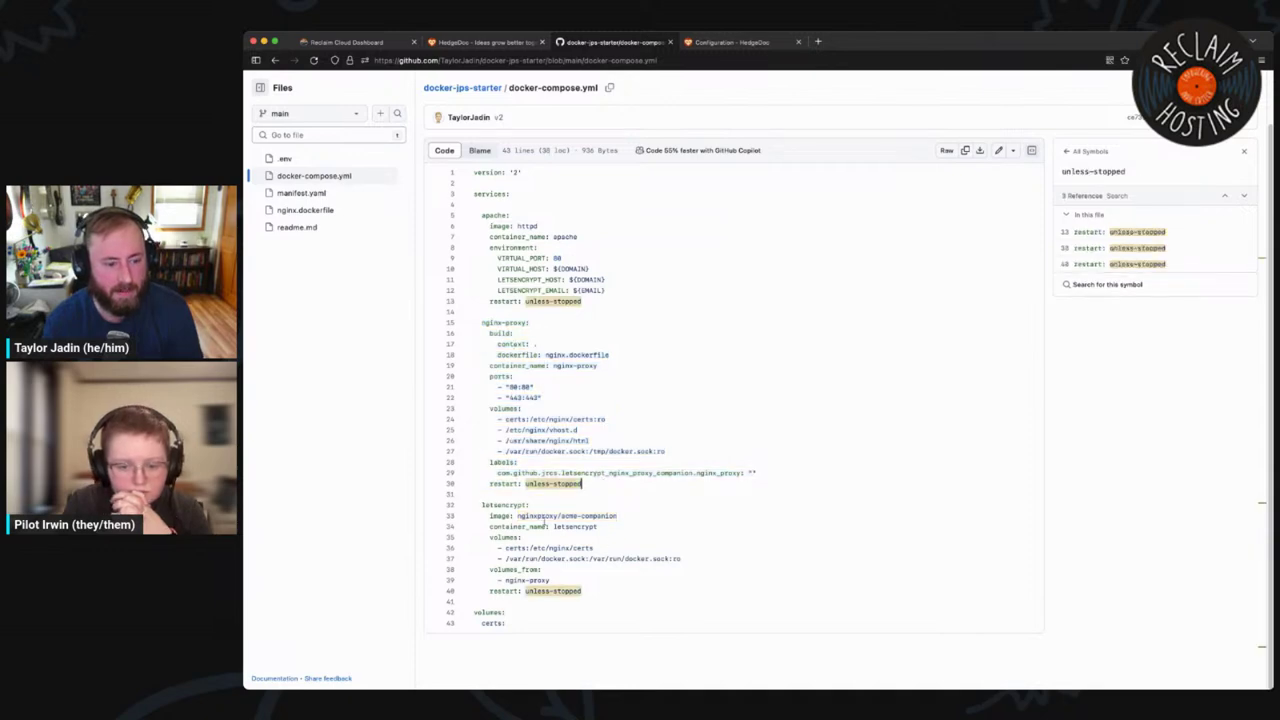
pyautogui.moveTo(598, 590); pyautogui.dragTo(474, 322)
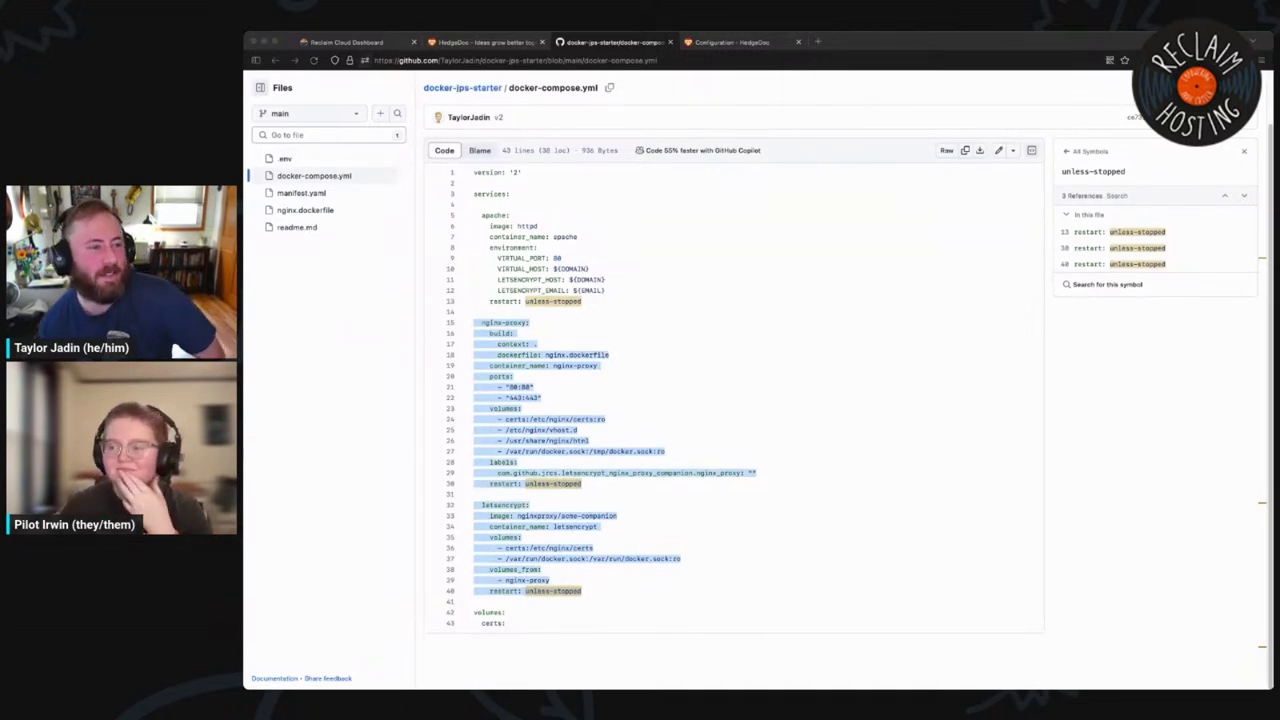
pyautogui.click(355, 43)
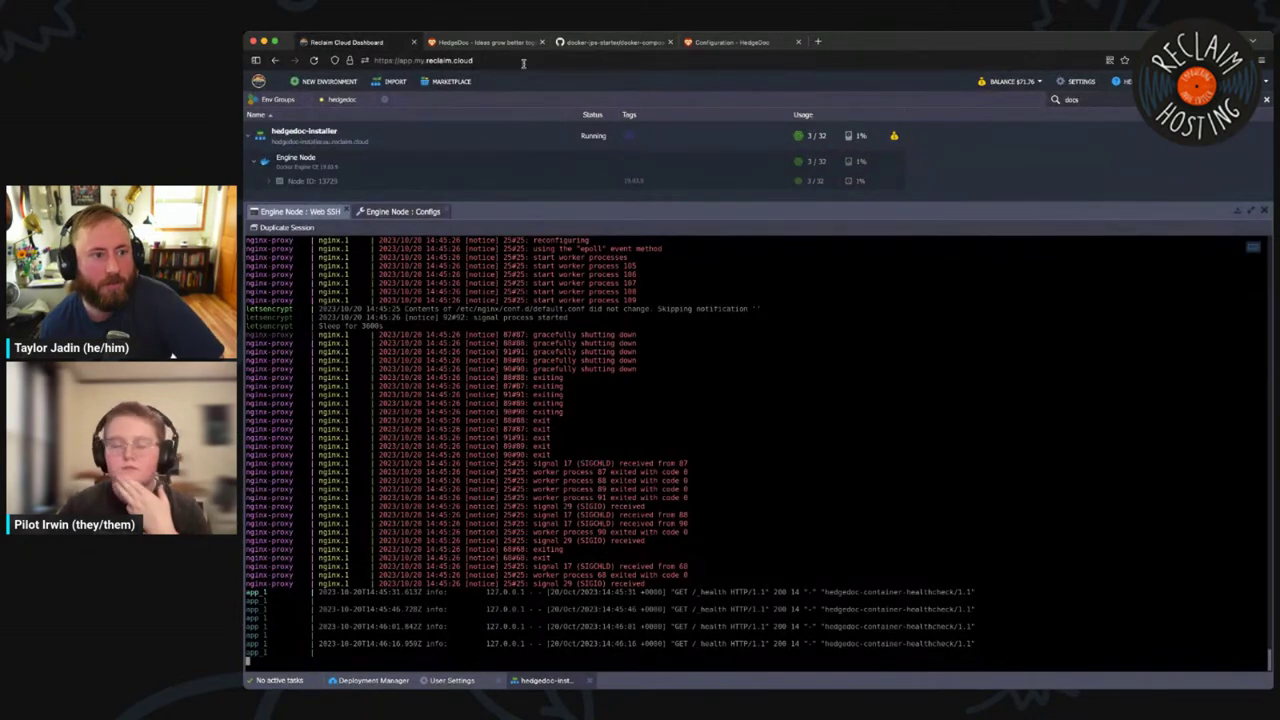
# Reload the running HedgeDoc instance at hedgedoc-installer.eu.reclaim.cloud twice.
pyautogui.click(735, 42)
pyautogui.click(456, 41)
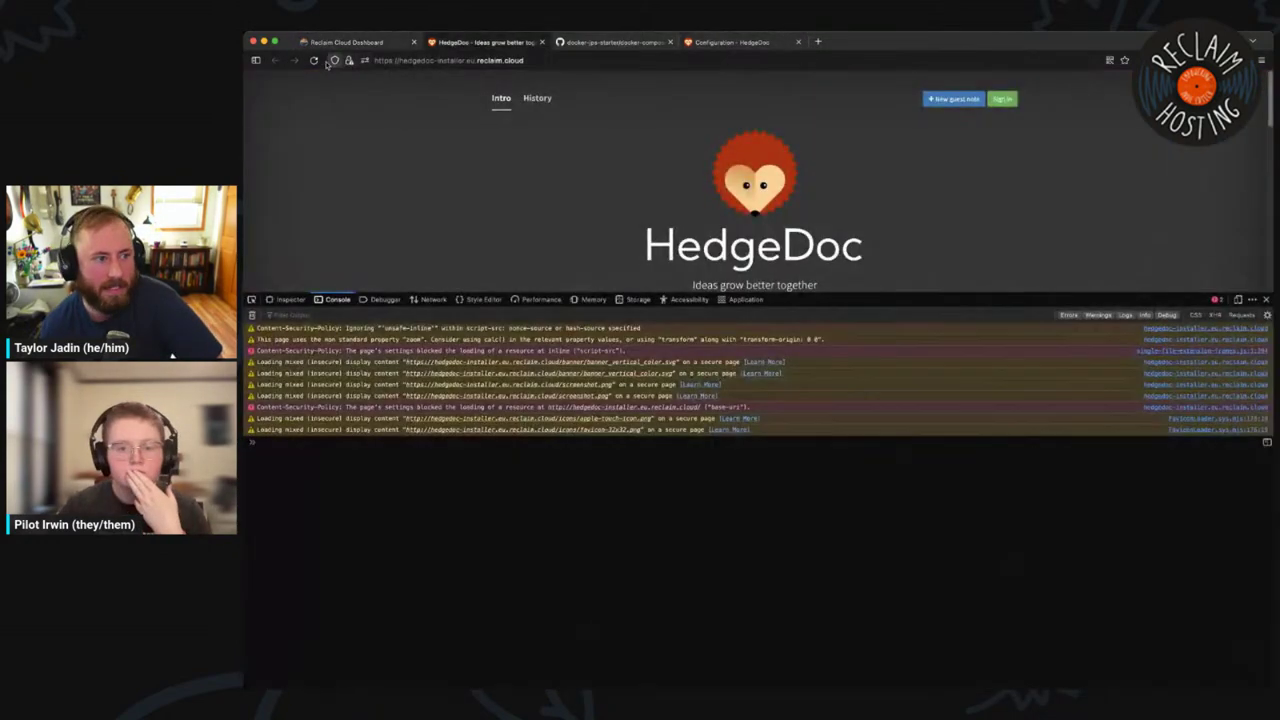
pyautogui.click(313, 60)
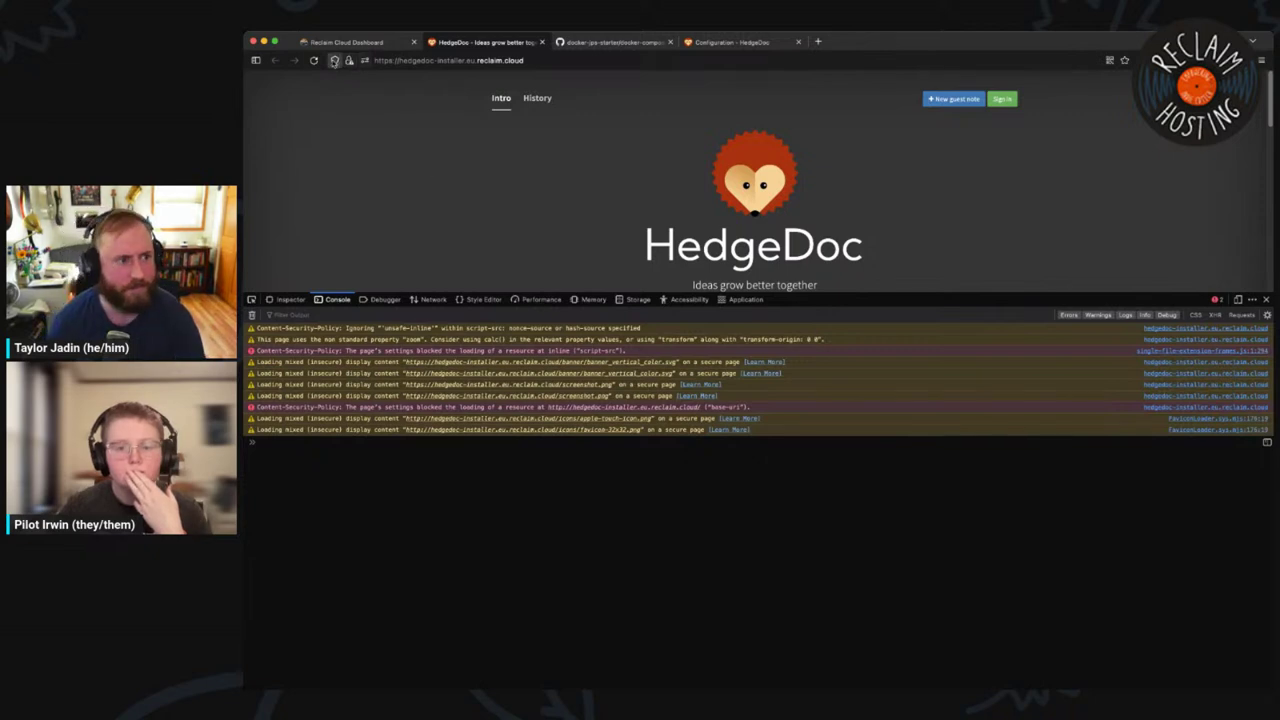
pyautogui.click(313, 60)
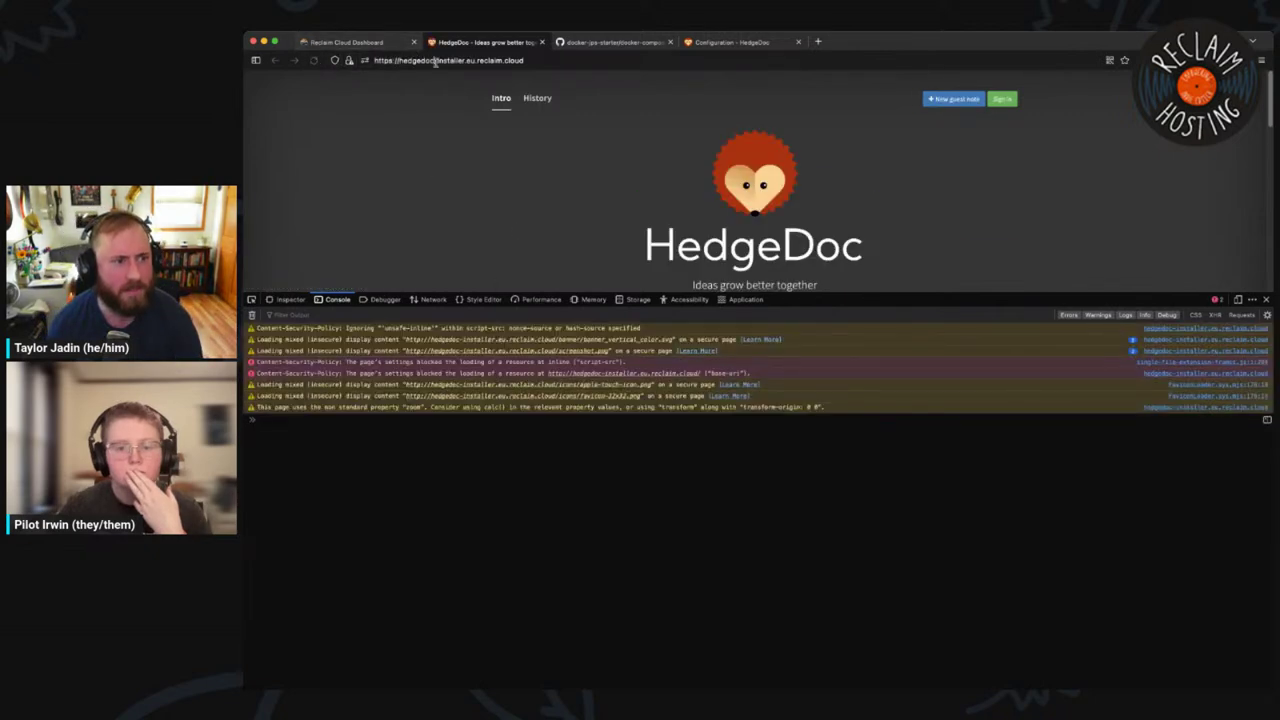
pyautogui.click(436, 60)
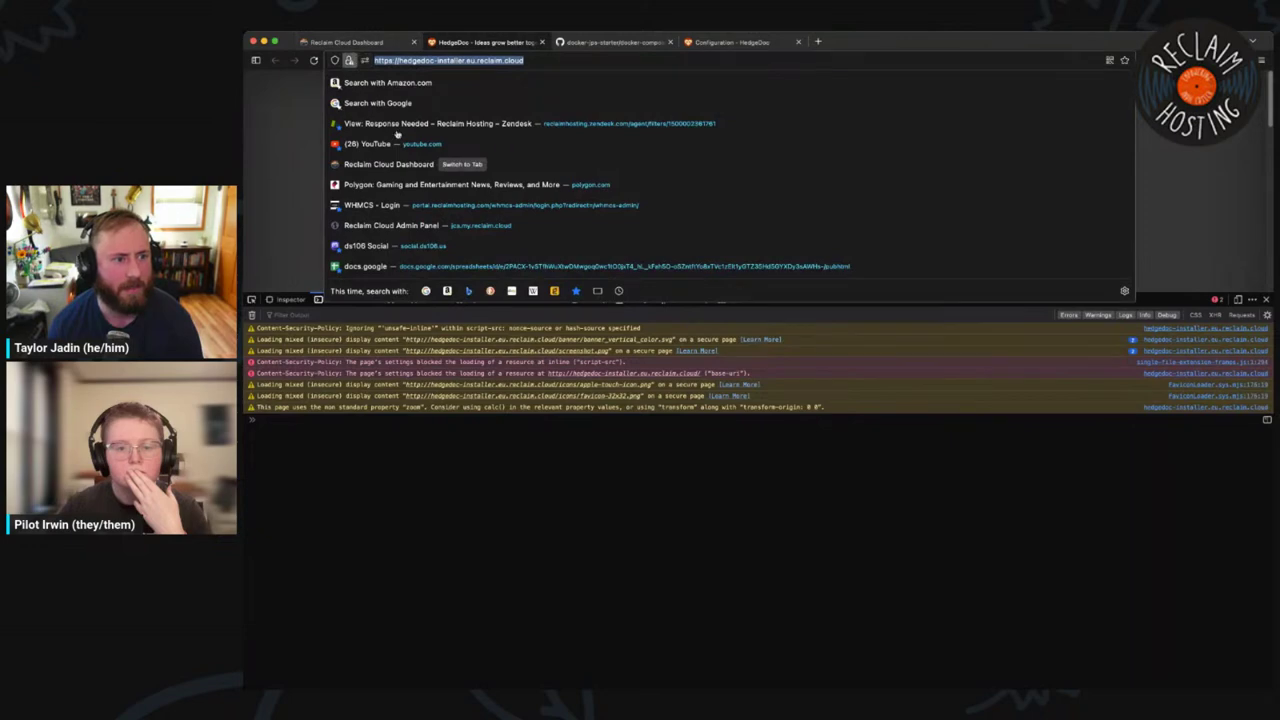
pyautogui.press('Escape')
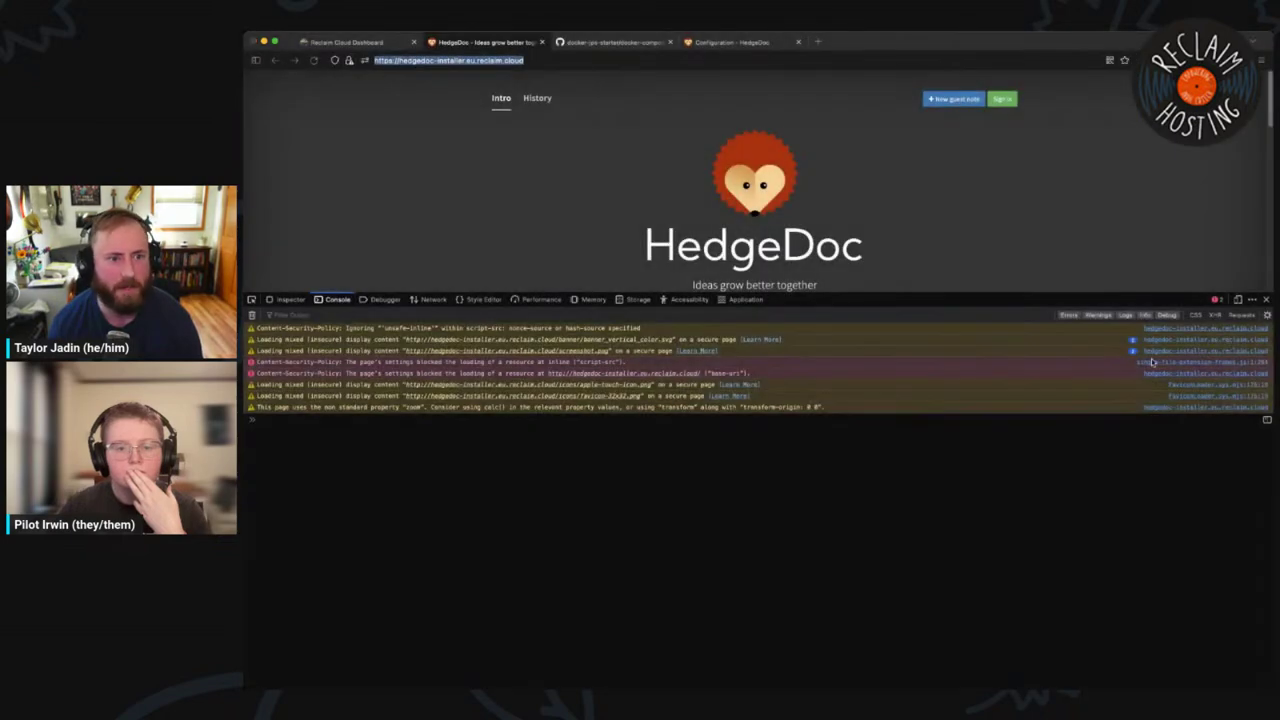
# Close the developer console and reload the HedgeDoc landing page once more.
pyautogui.click(1266, 299)
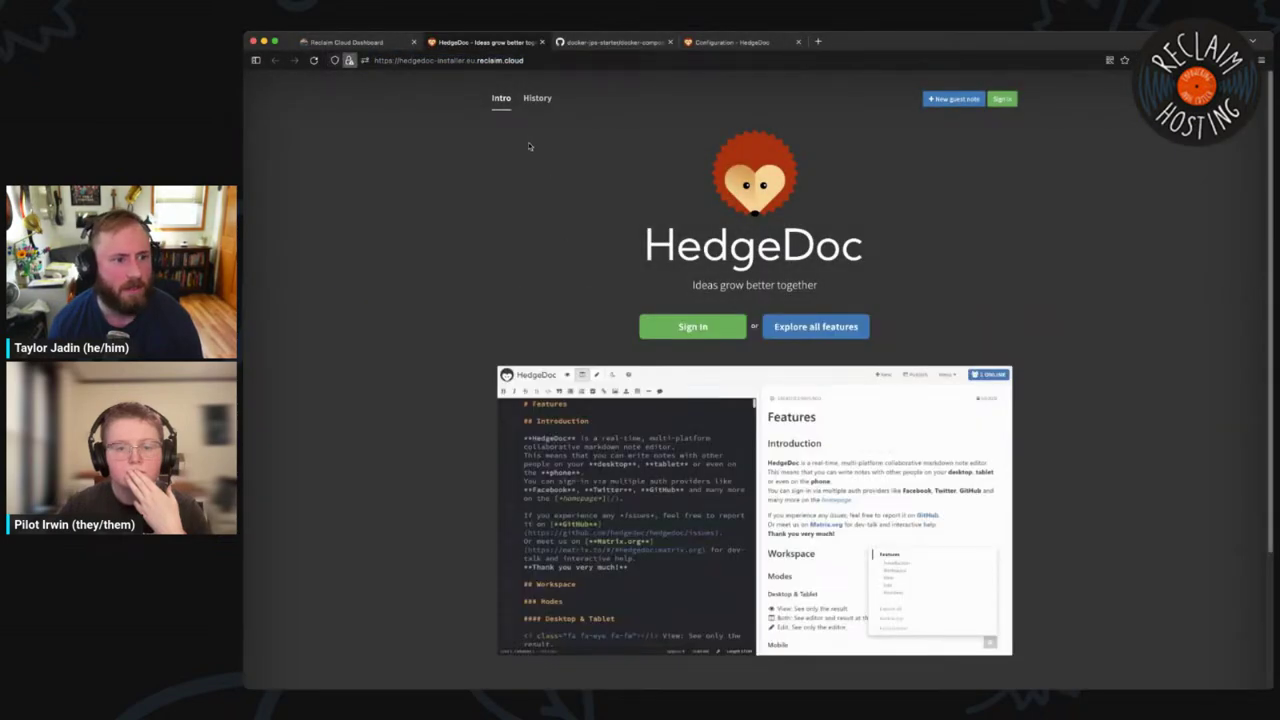
pyautogui.click(313, 60)
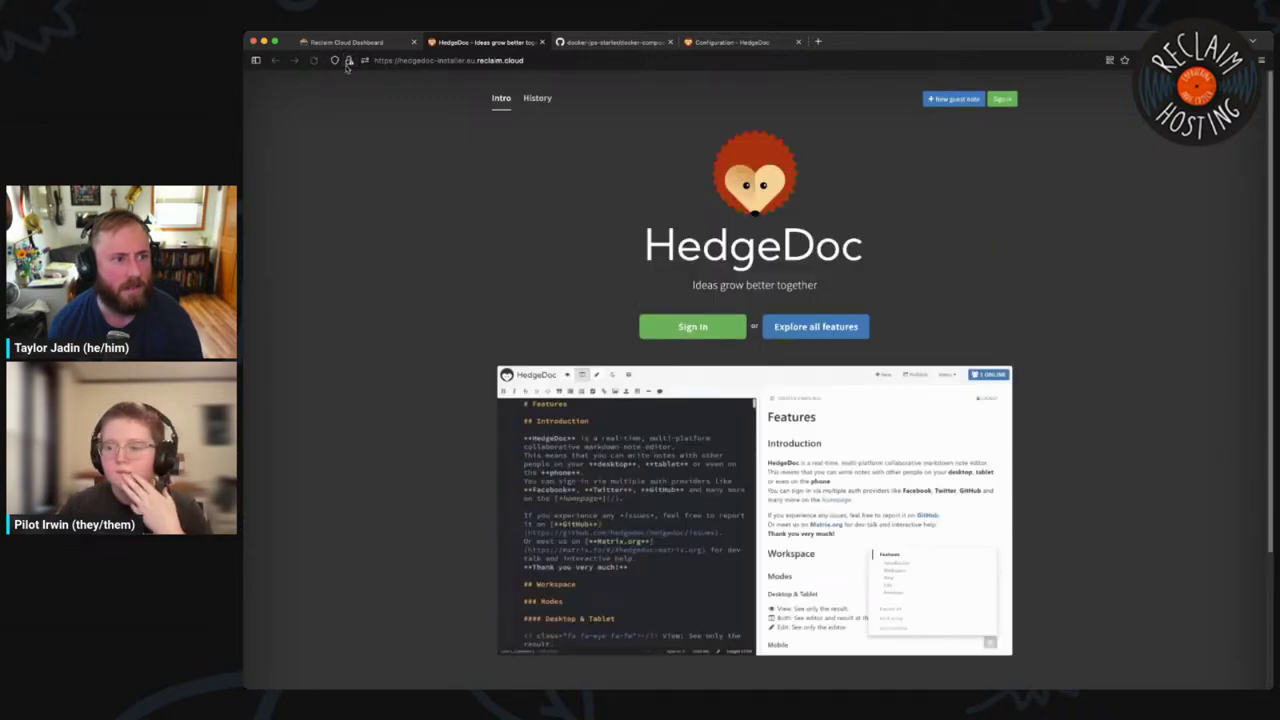
pyautogui.click(416, 62)
pyautogui.press('Escape')
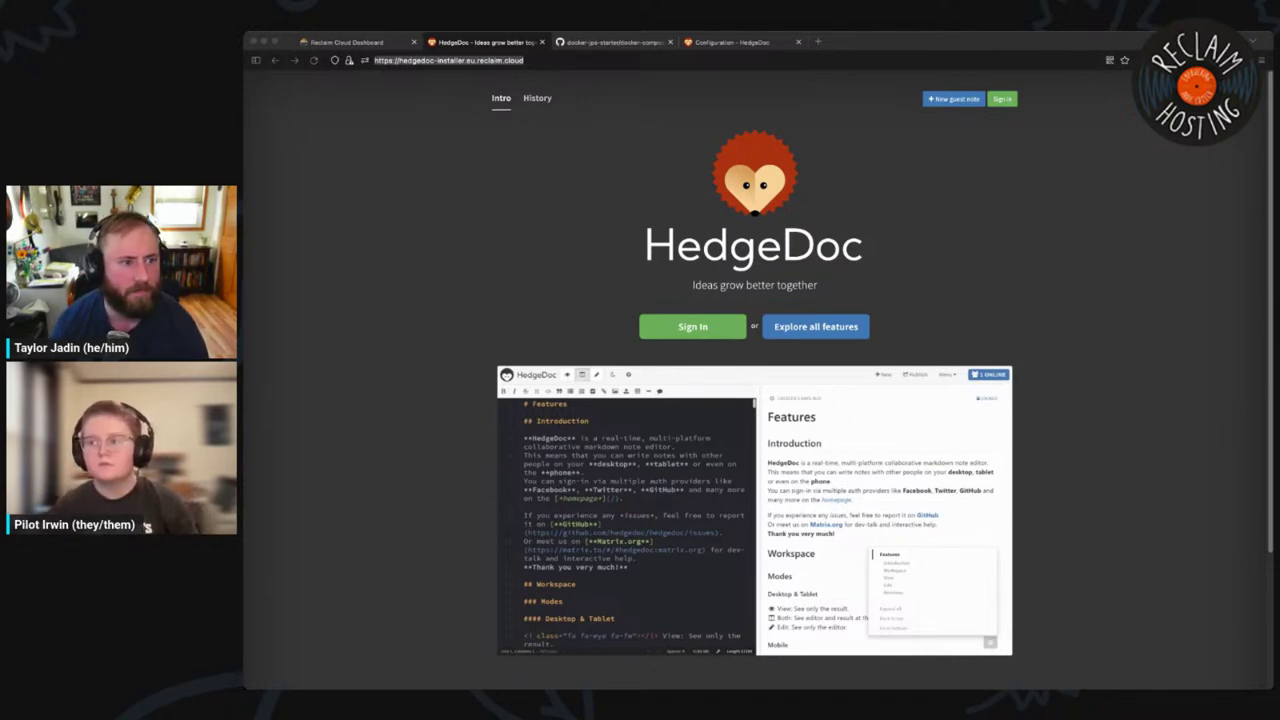
# Open the node's config files, then scroll the HedgeDoc configuration docs for the protocolUseSSL row.
pyautogui.hotkey('ctrl', 'shift', 'Tab')
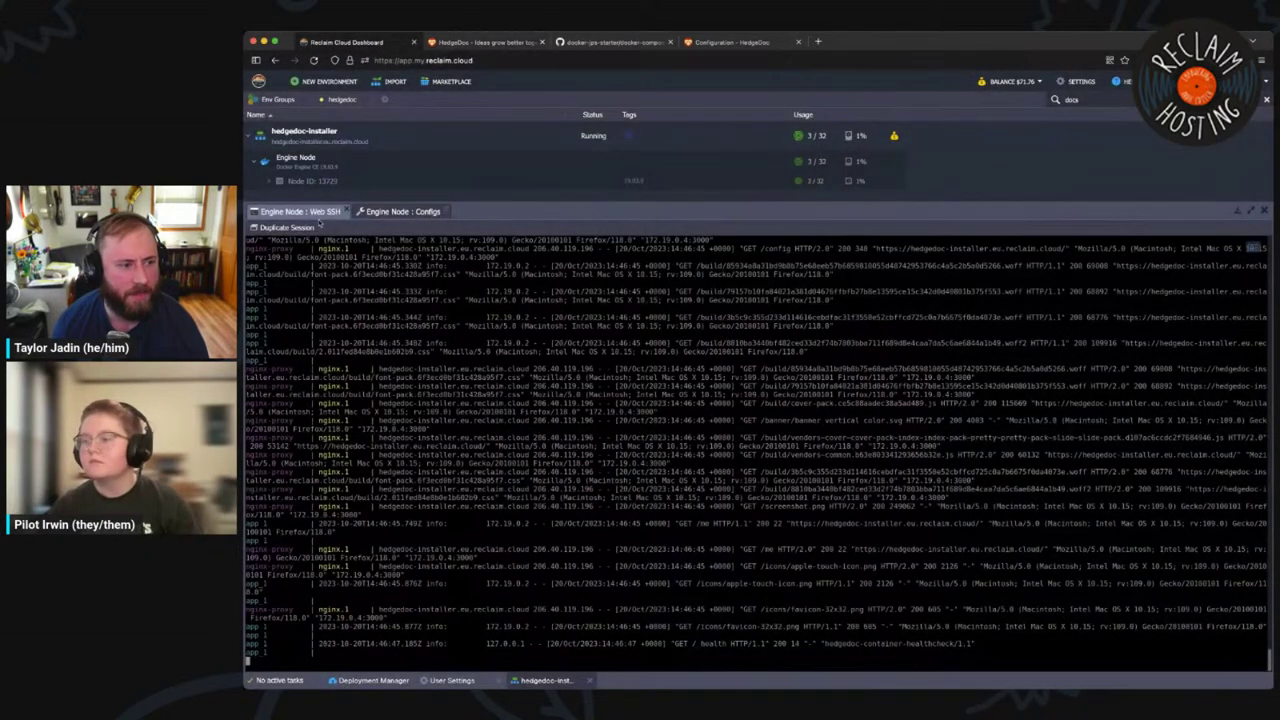
pyautogui.click(375, 214)
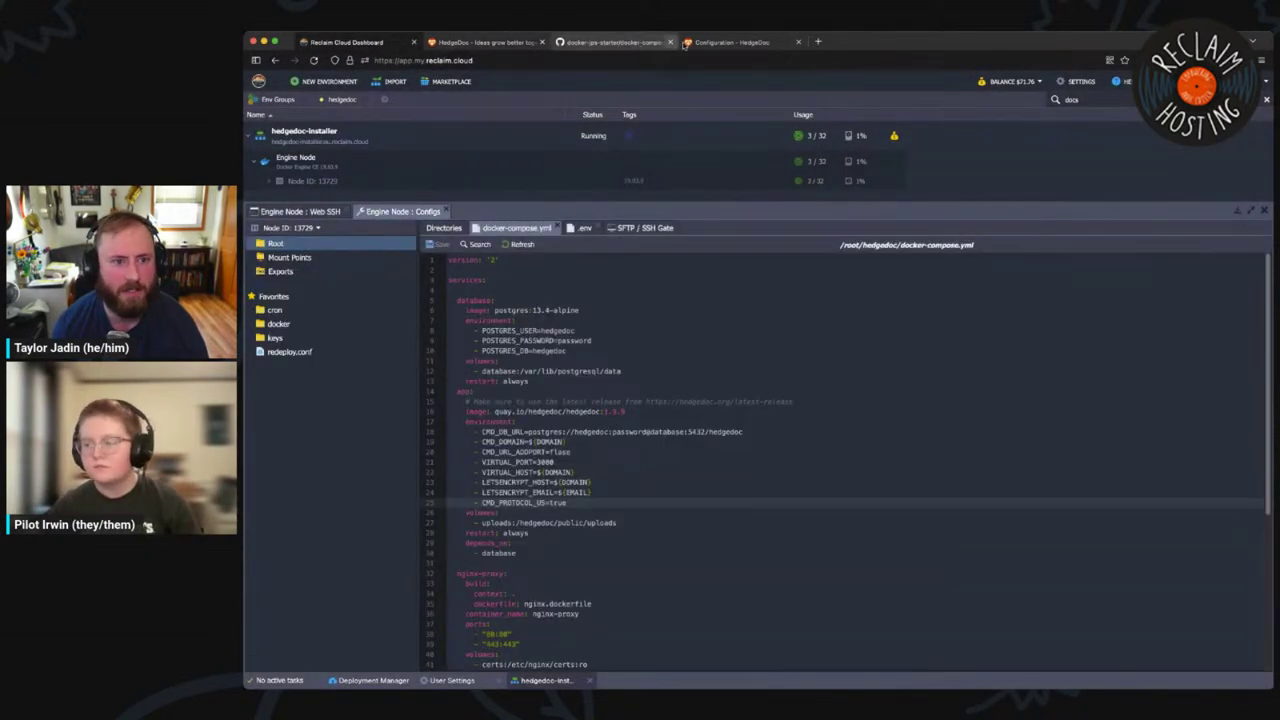
pyautogui.click(690, 44)
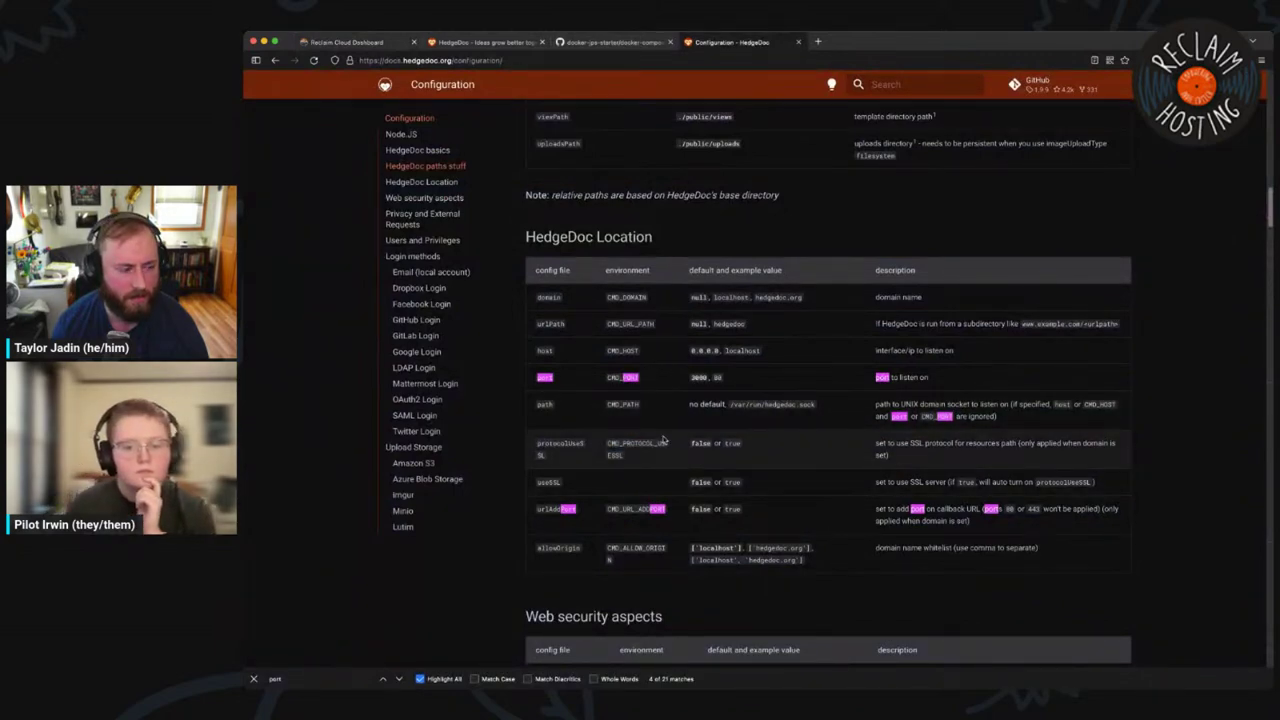
pyautogui.scroll(-1, 660, 420)
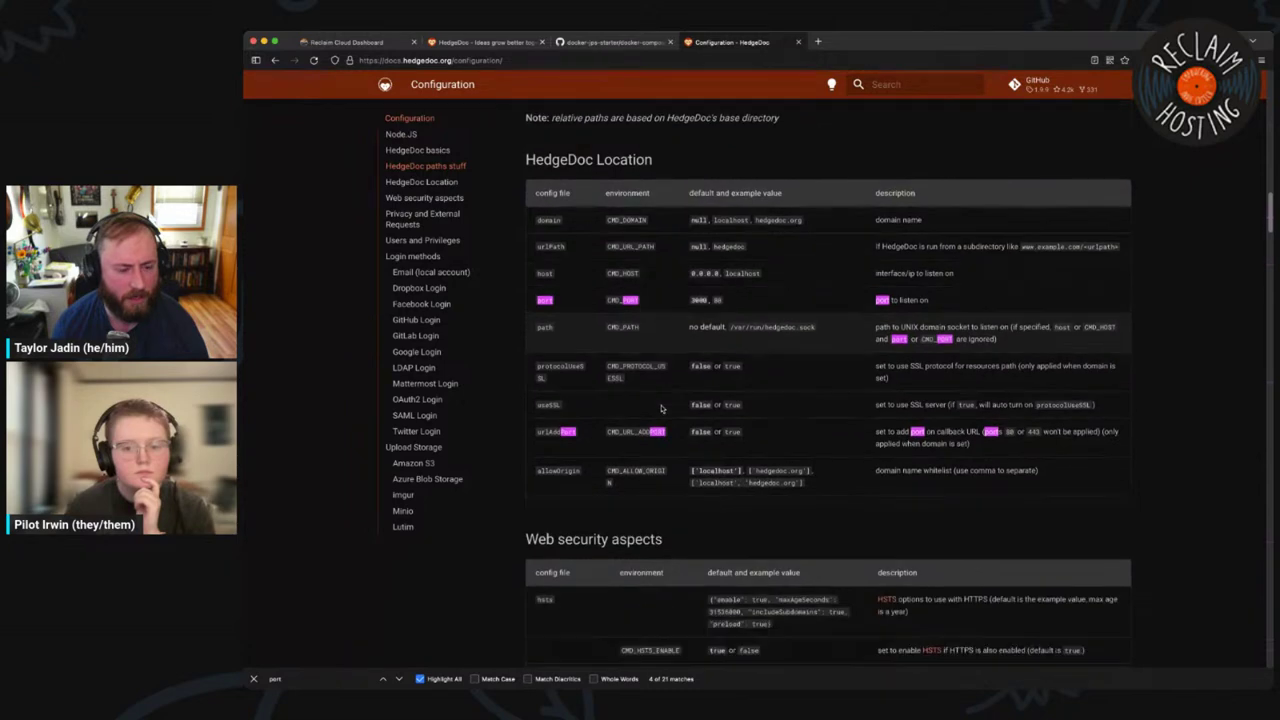
pyautogui.scroll(1, 660, 408)
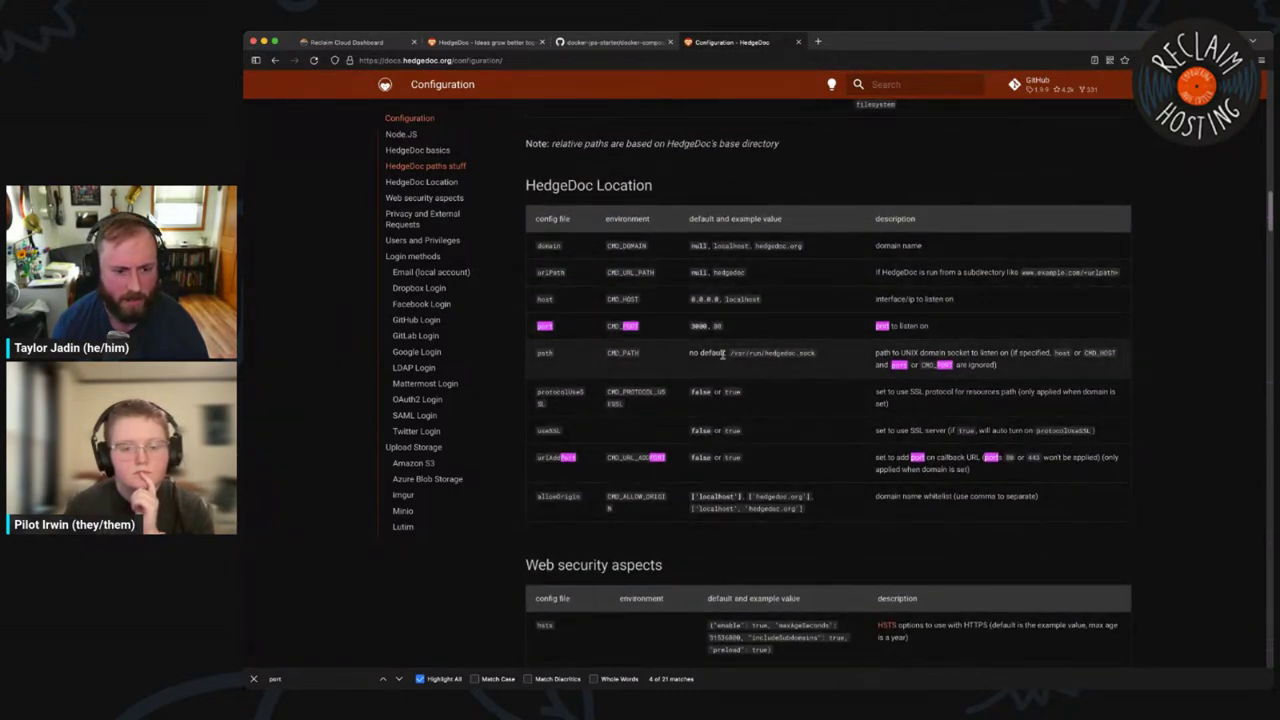
pyautogui.scroll(-1, 648, 400)
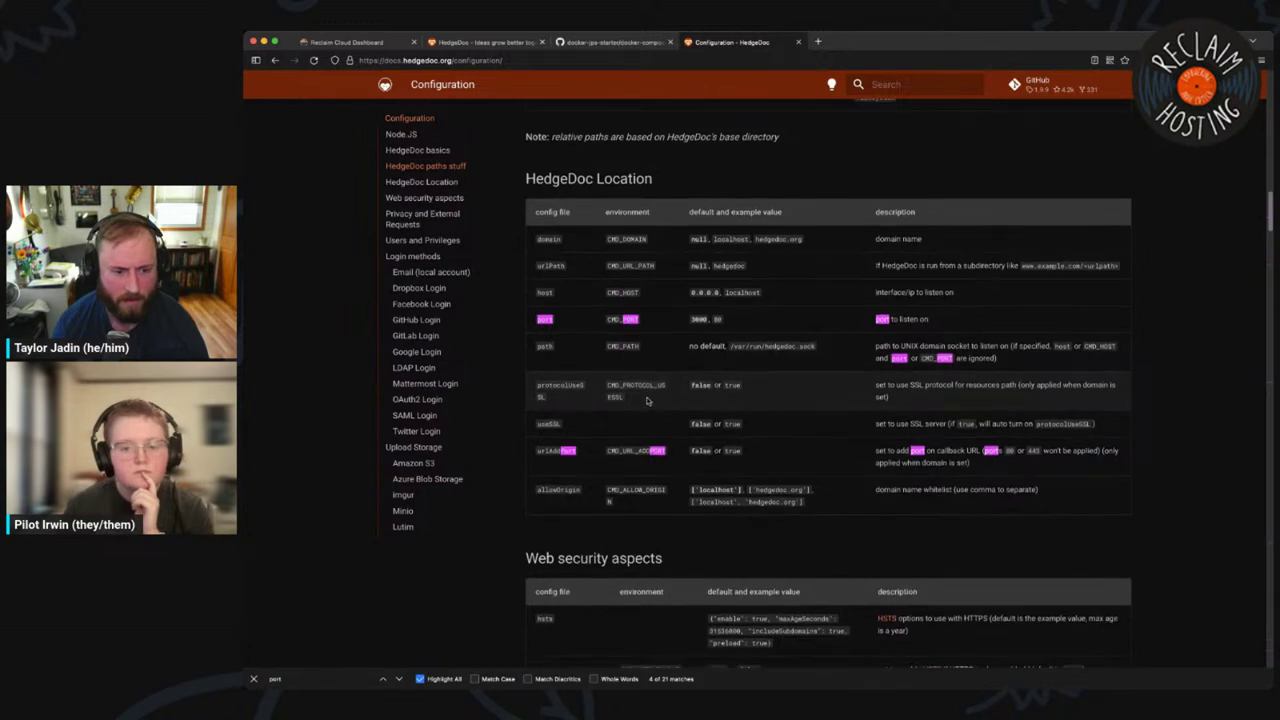
pyautogui.scroll(-1, 646, 406)
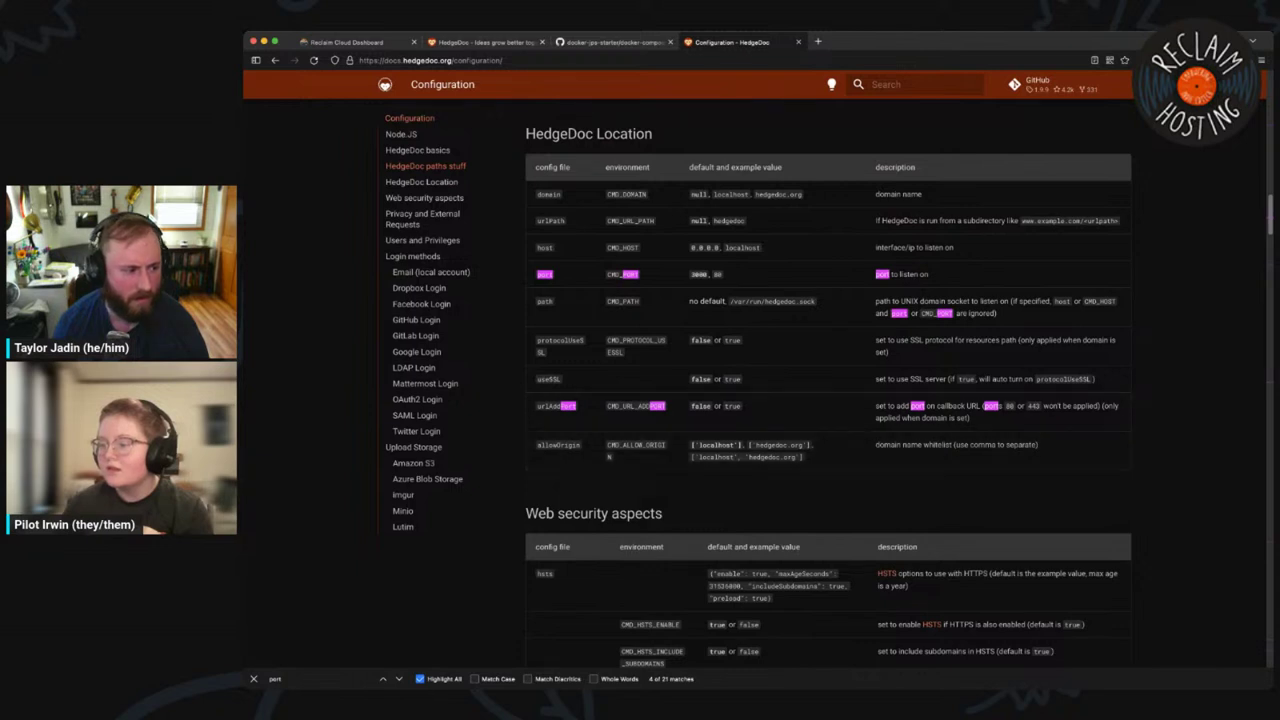
pyautogui.click(346, 42)
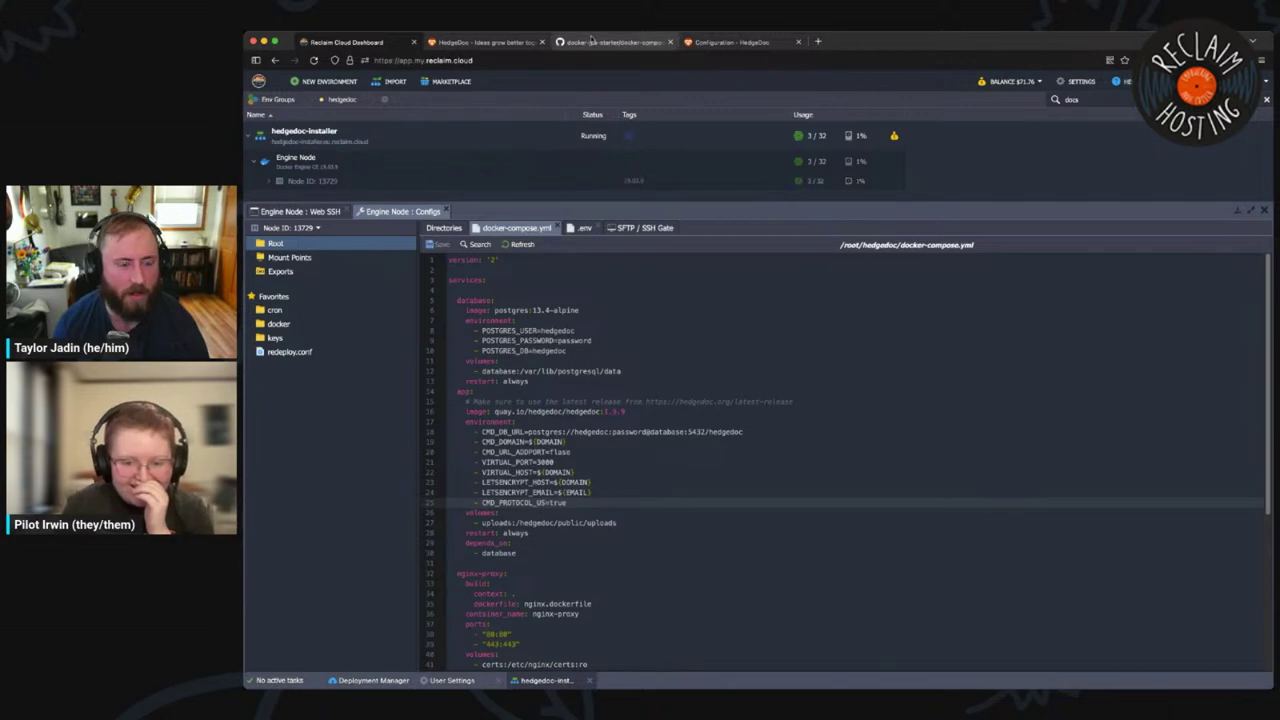
# Select the CMD_PROTOCOL_USESSL variable name in the docs' HedgeDoc Location table.
pyautogui.click(591, 40)
pyautogui.click(485, 42)
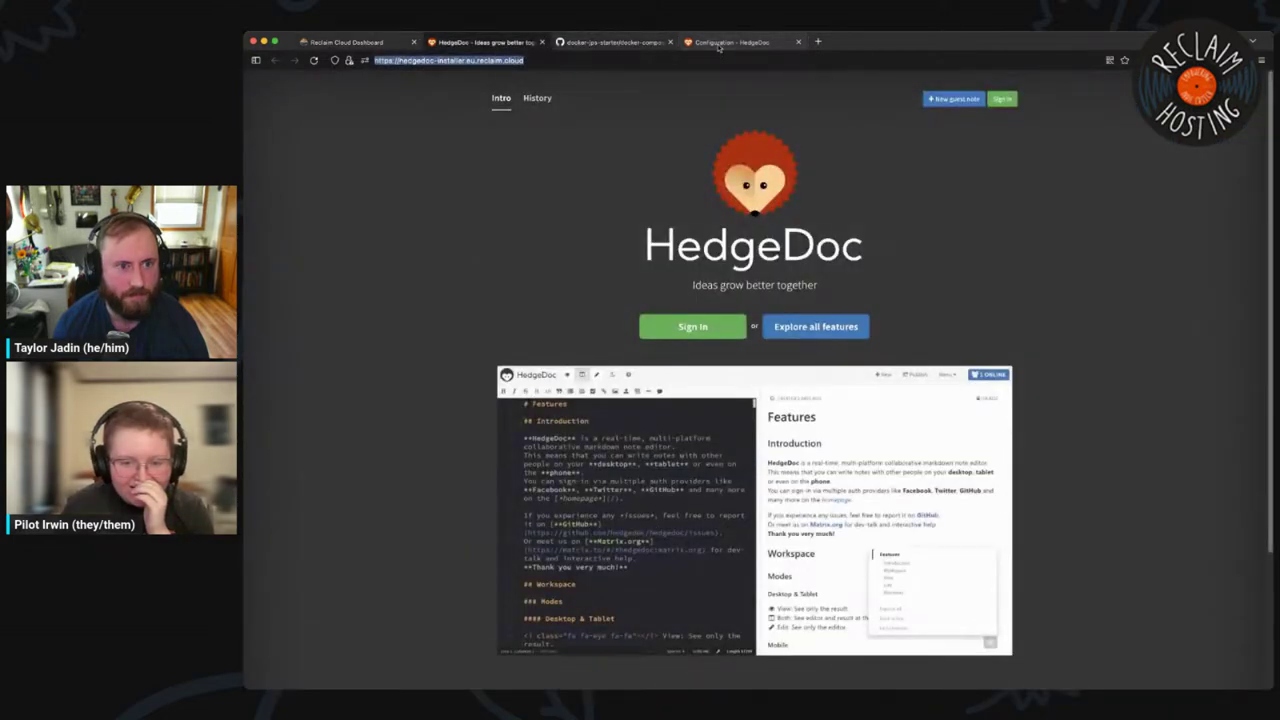
pyautogui.click(718, 44)
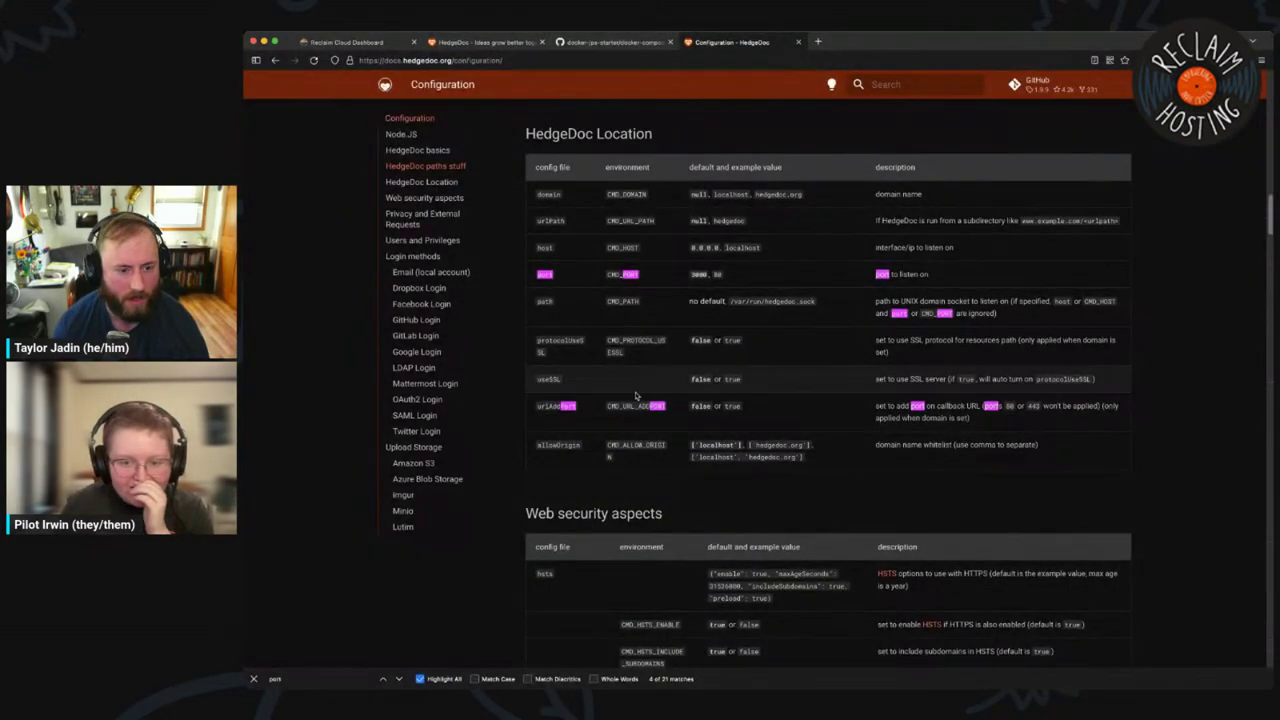
pyautogui.moveTo(607, 340); pyautogui.dragTo(686, 348)
pyautogui.hotkey('ctrl', 'c')
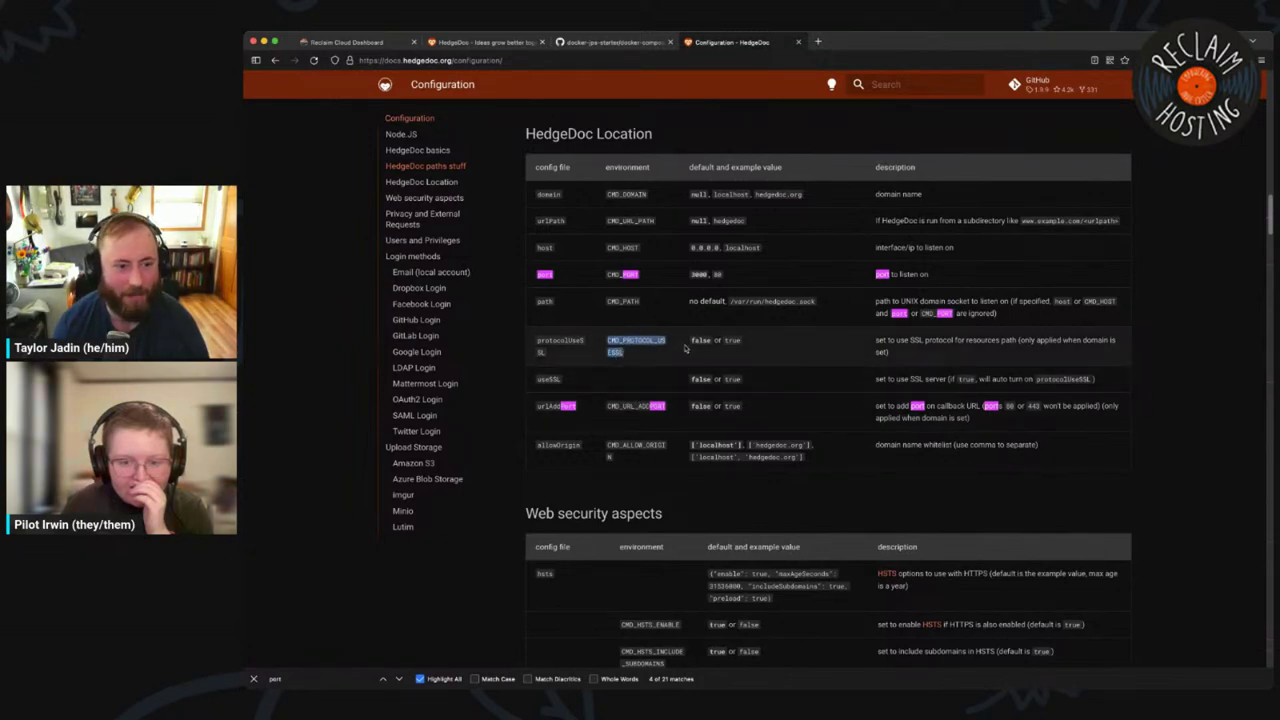
pyautogui.click(363, 44)
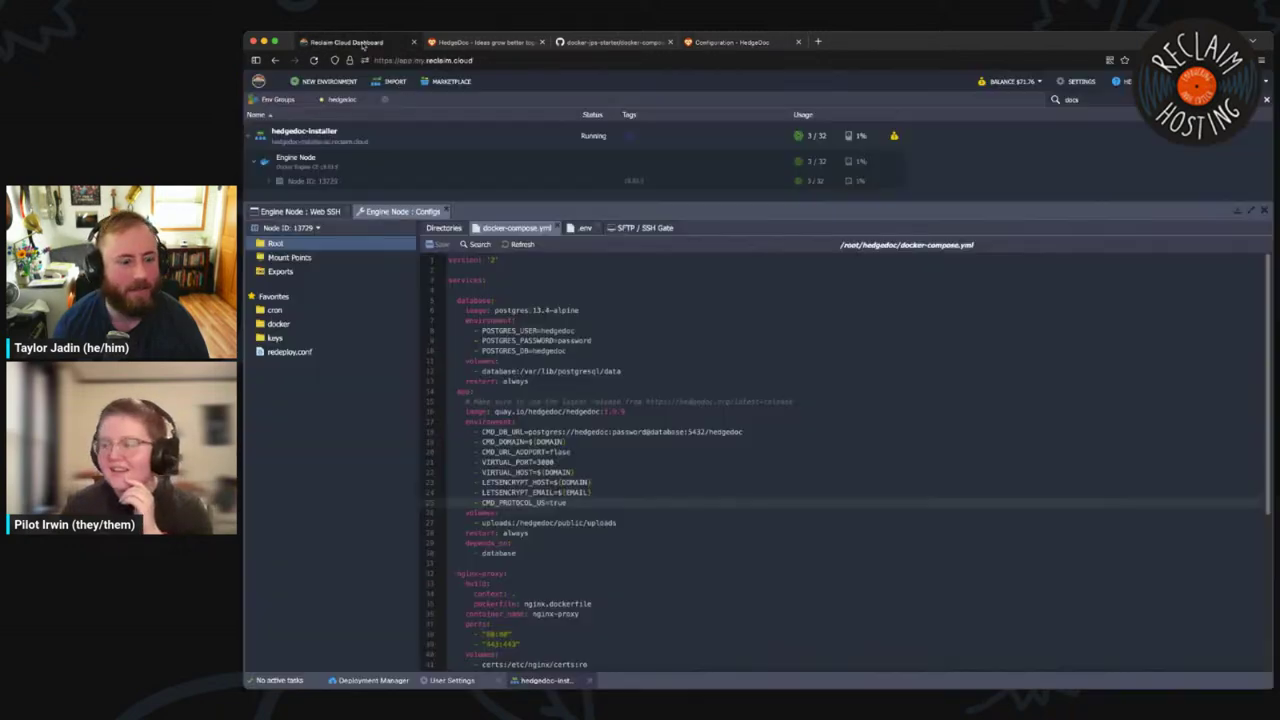
# Replace the truncated CMD_PROTOCOL_US on line 25 with CMD_PROTOCOL_USESSL and save docker-compose.yml.
pyautogui.doubleClick(515, 502)
pyautogui.hotkey('ctrl', 'v')
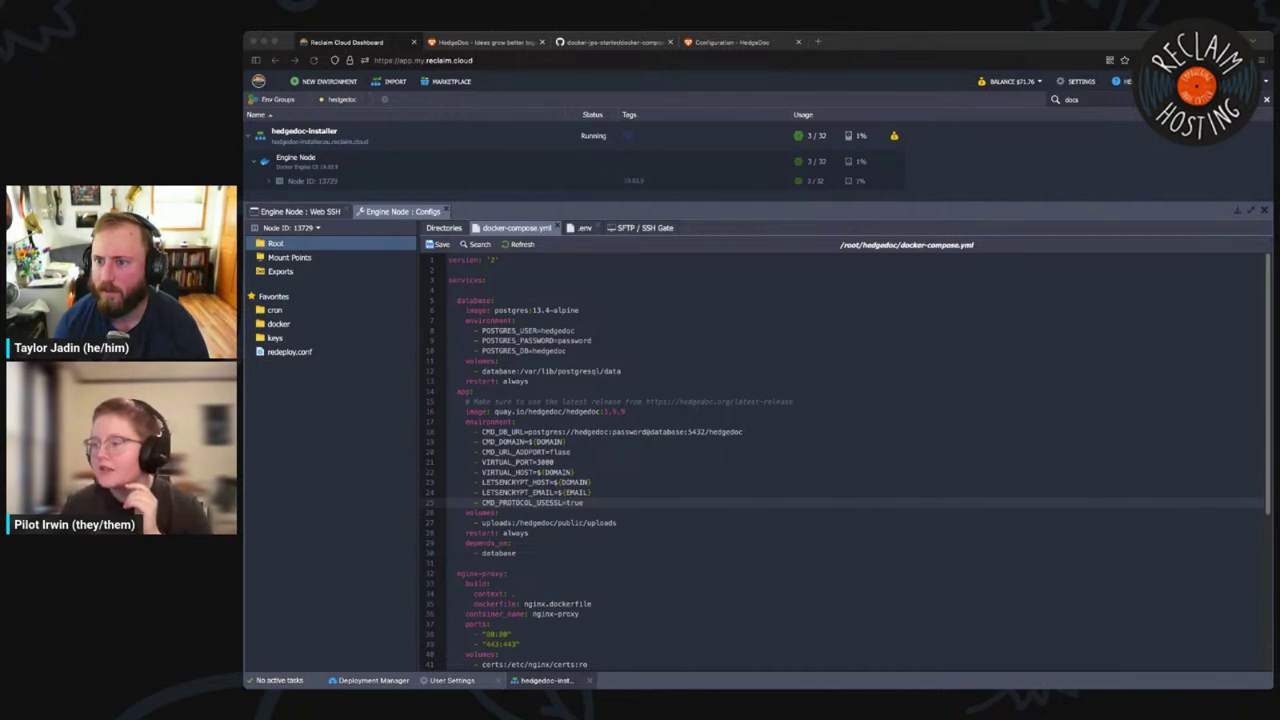
pyautogui.click(448, 245)
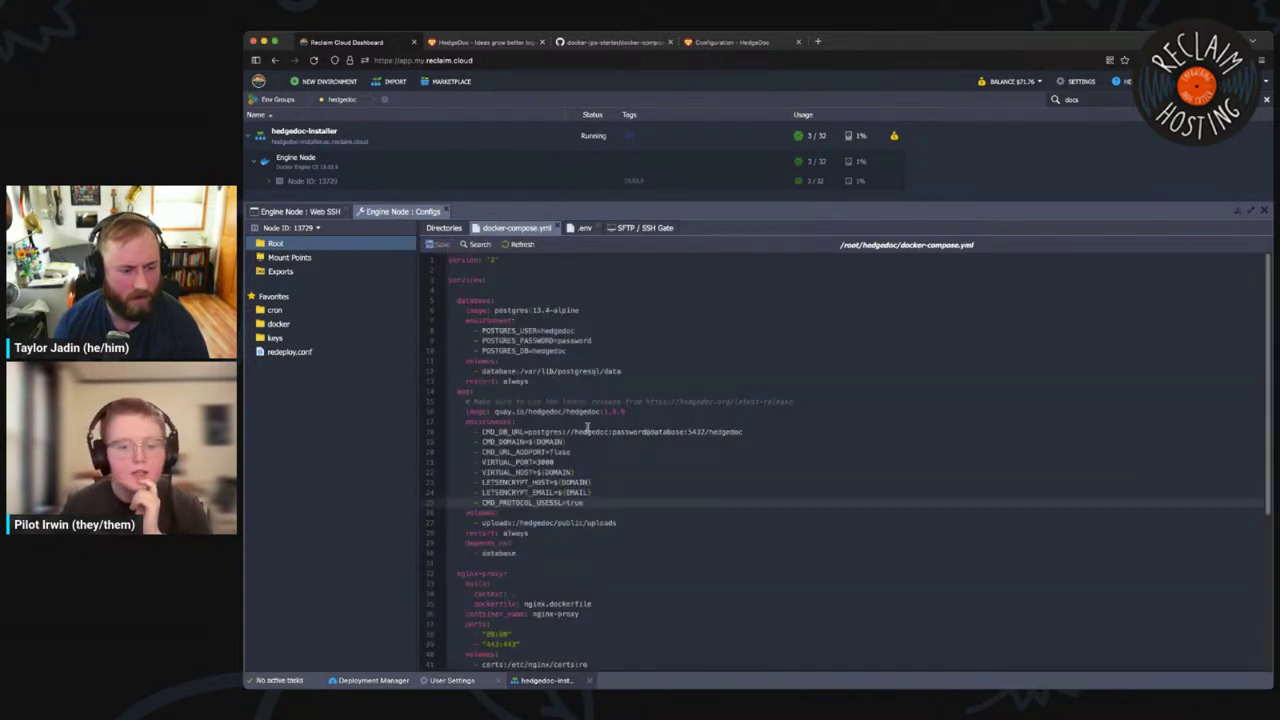
# Search the HedgeDoc docs for 'reverse' and open the 'Using a Reverse Proxy with HedgeDoc' guide.
pyautogui.click(615, 42)
pyautogui.click(740, 42)
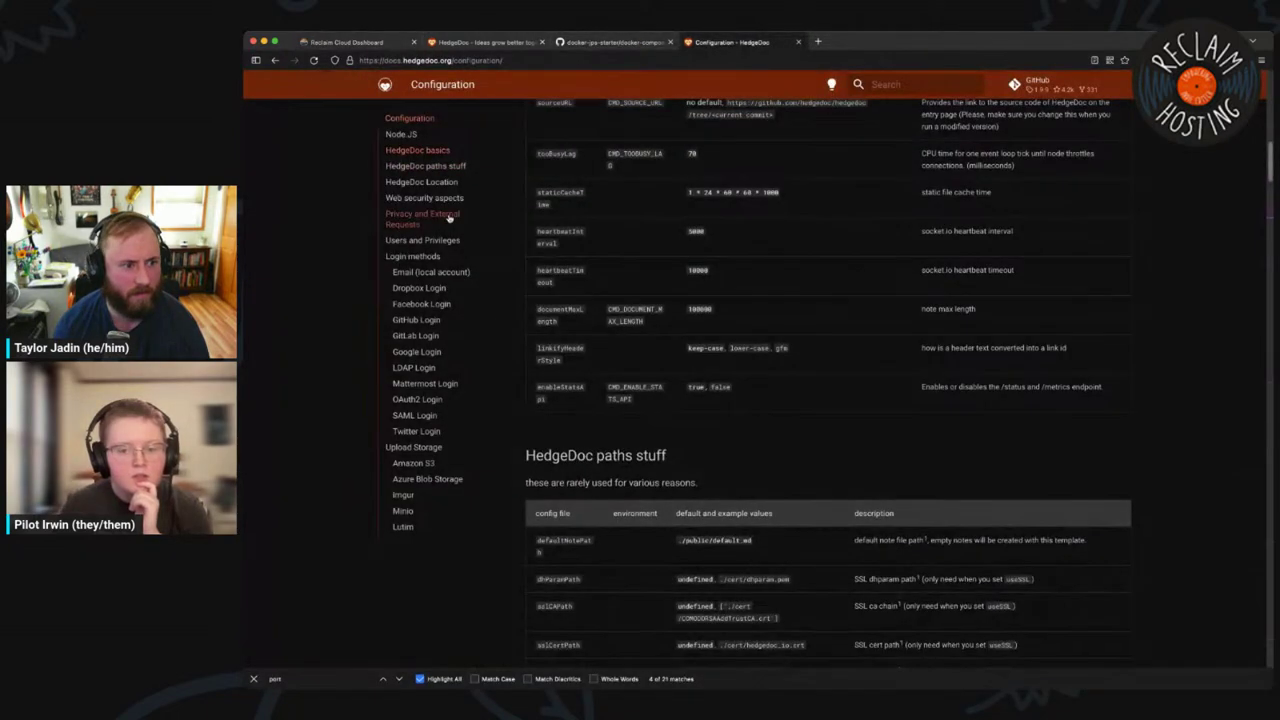
pyautogui.scroll(15, 700, 300)
pyautogui.click(879, 87)
pyautogui.write('reverse')
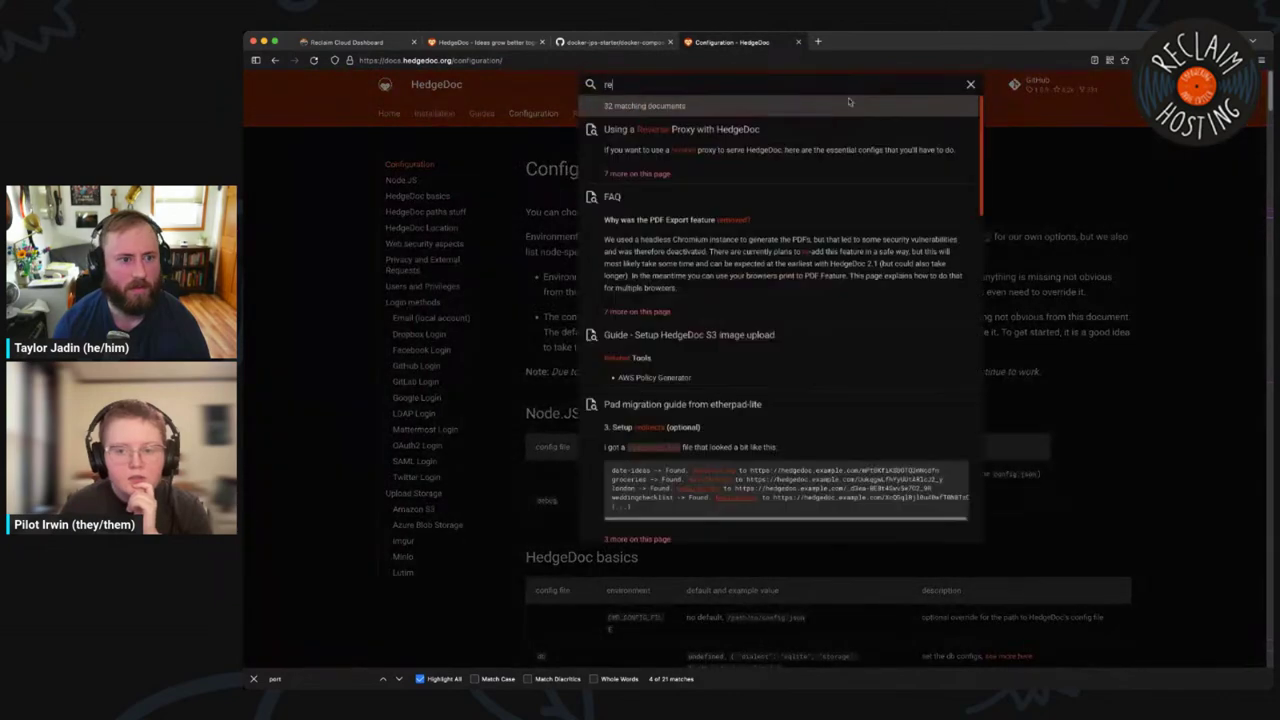
pyautogui.click(707, 135)
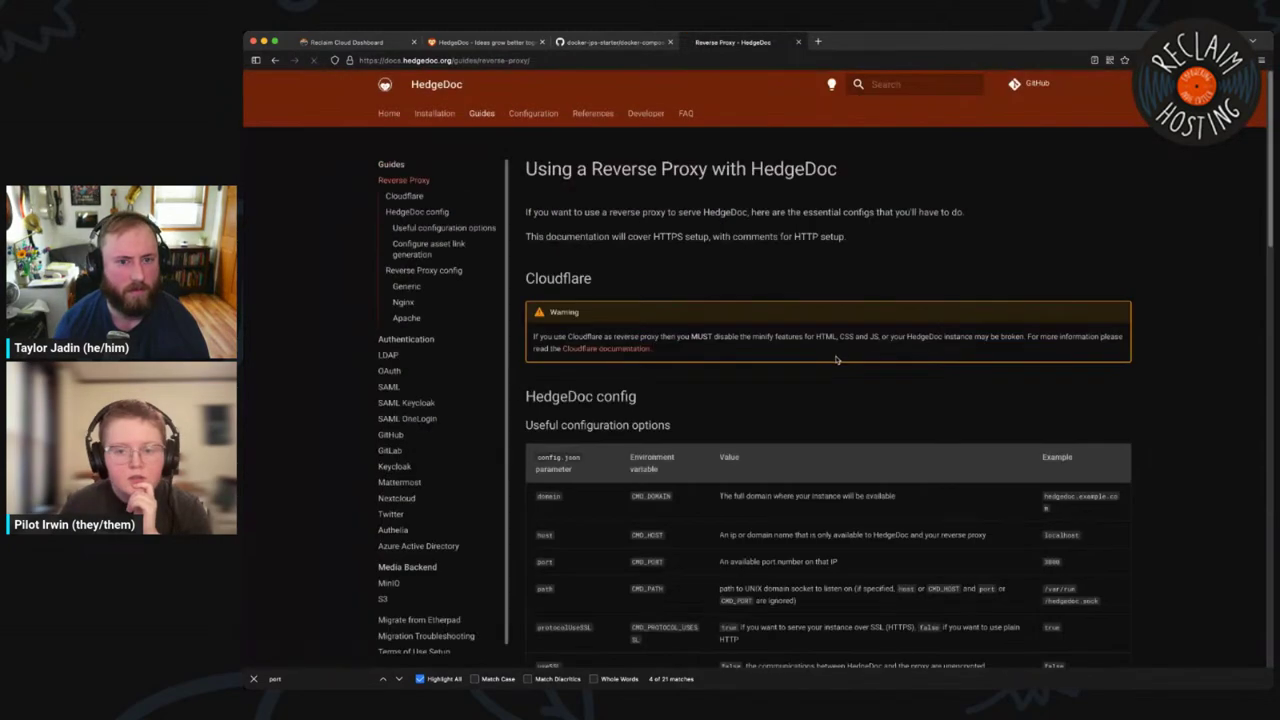
# Review the guide's CMD_DOMAIN, CMD_HOST and CMD_PORT configuration options.
pyautogui.scroll(-2, 640, 280)
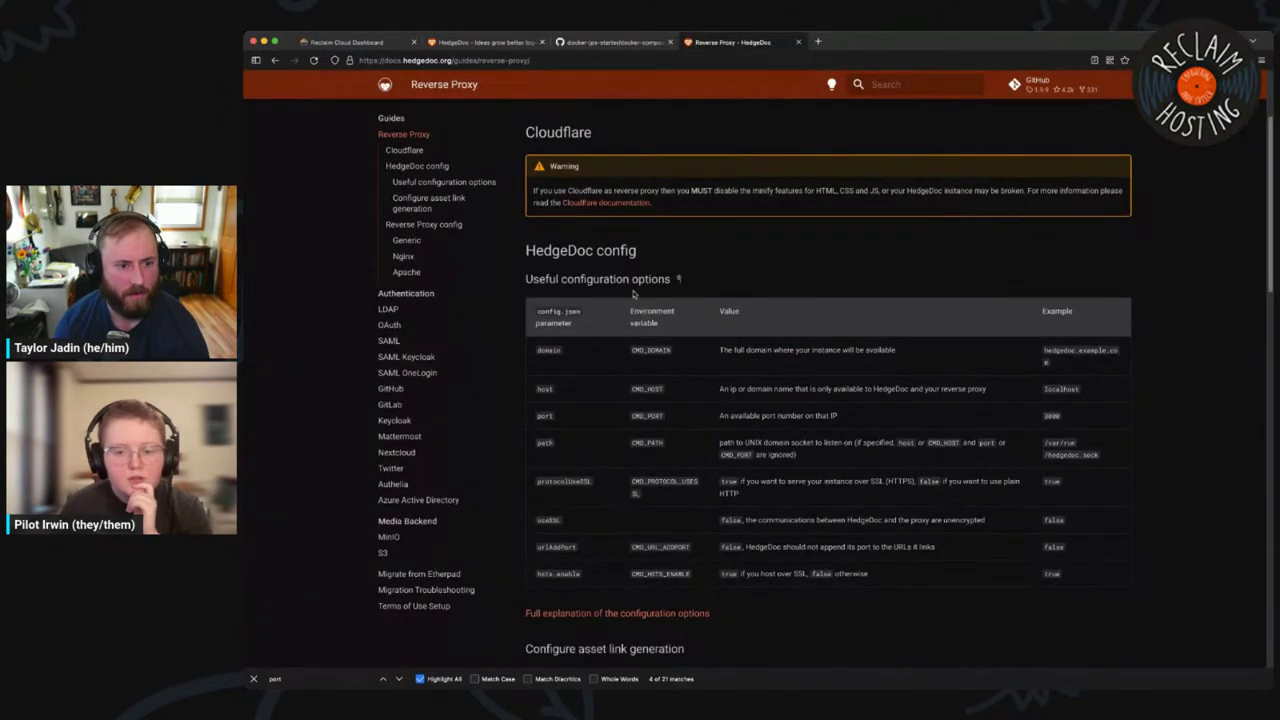
pyautogui.doubleClick(660, 351)
pyautogui.doubleClick(648, 388)
pyautogui.scroll(-1, 650, 384)
pyautogui.doubleClick(650, 382)
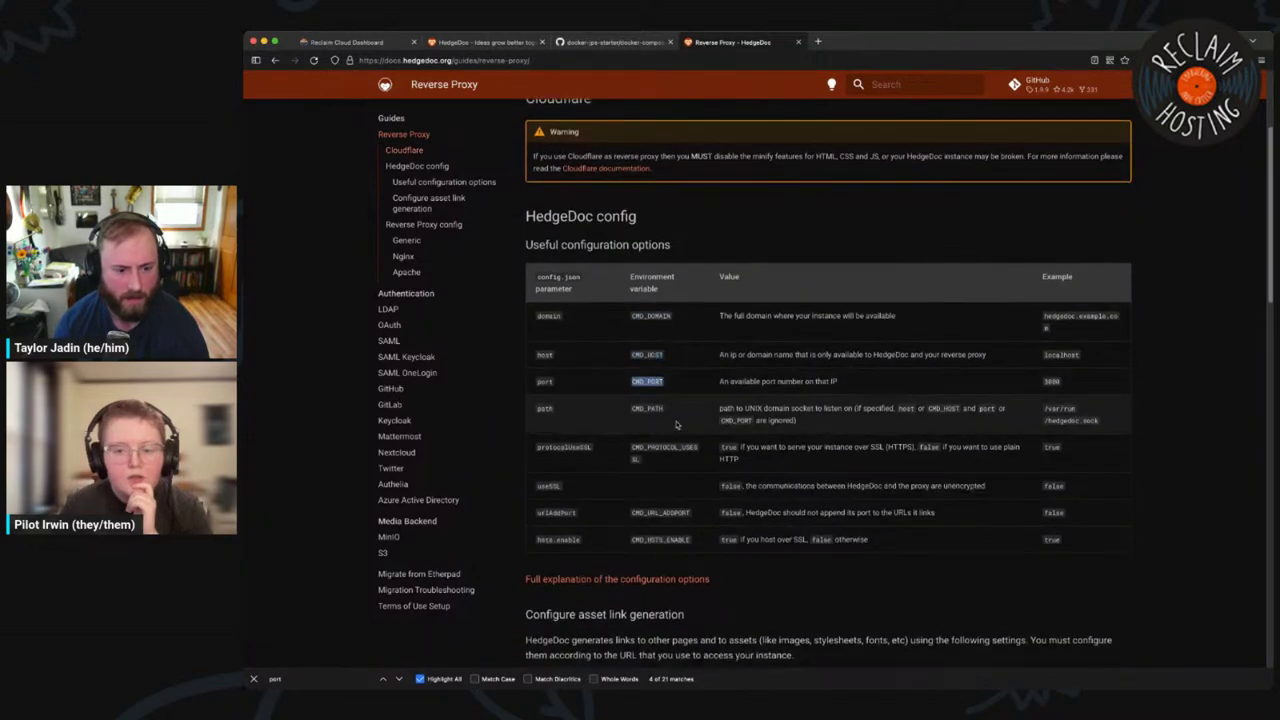
pyautogui.scroll(-1, 678, 428)
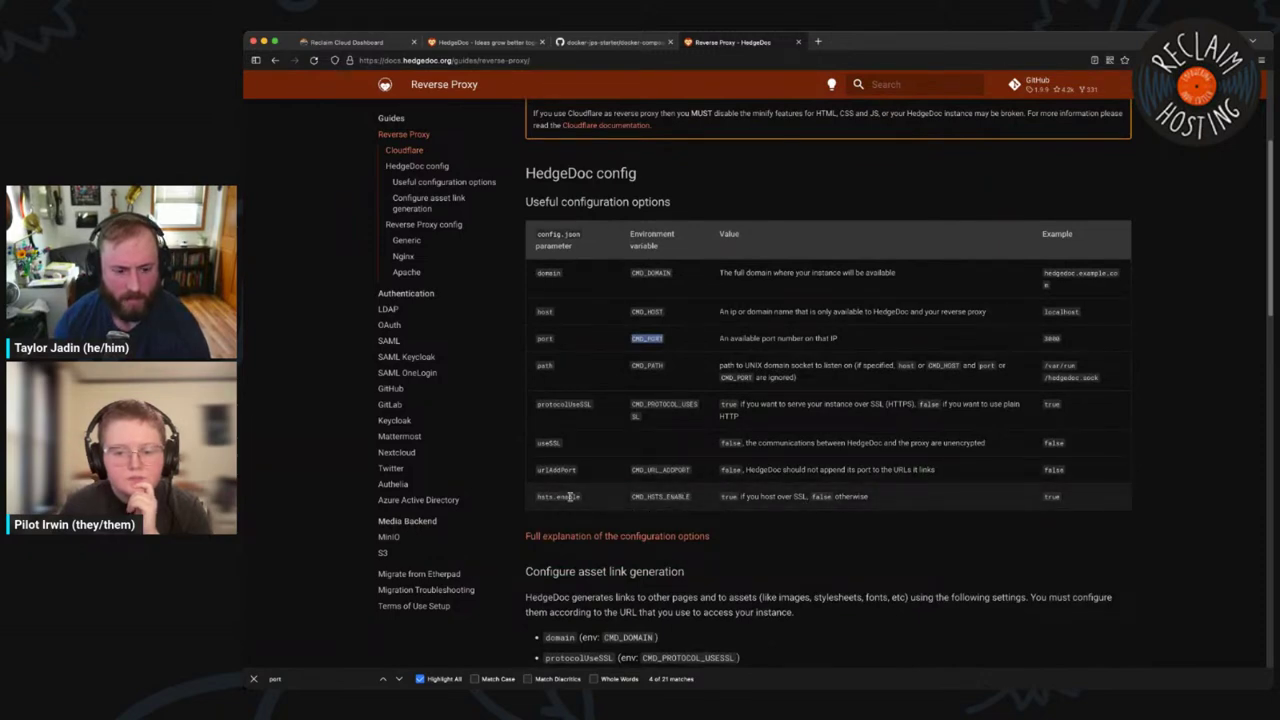
pyautogui.click(346, 42)
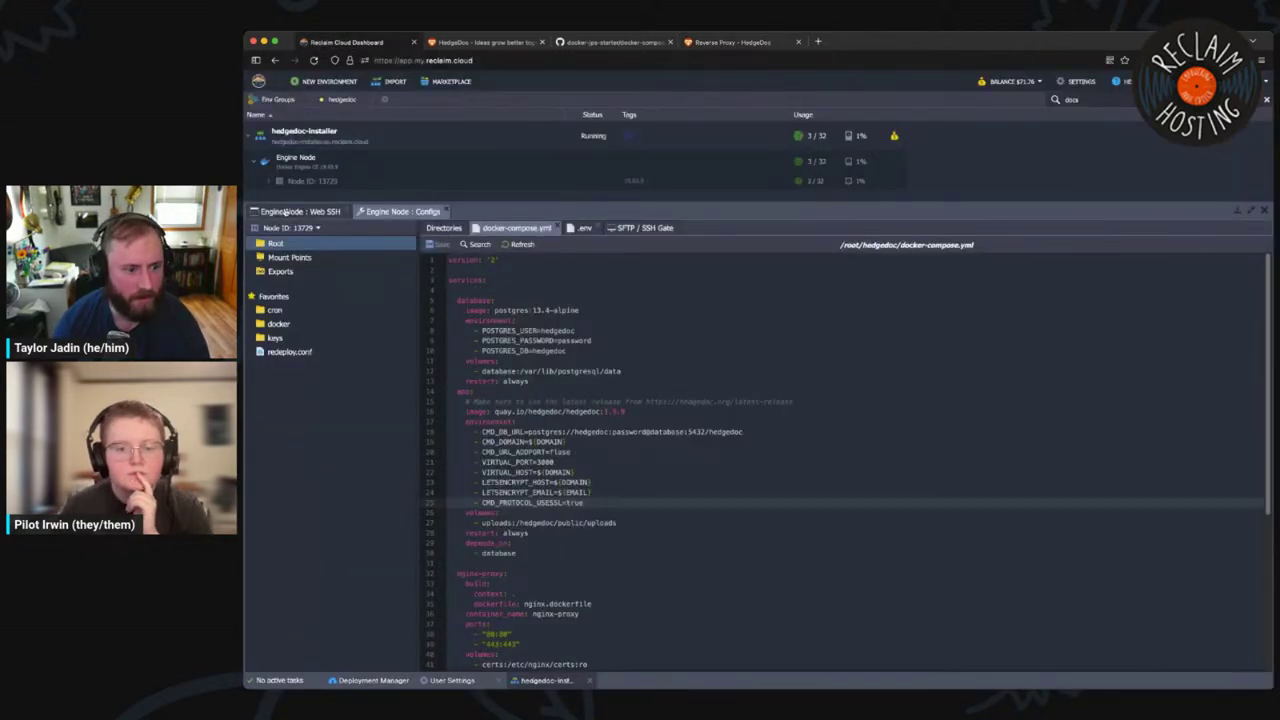
# Run docker-compose down in the engine node's Web SSH terminal to remove the containers.
pyautogui.click(287, 213)
pyautogui.press('Up')
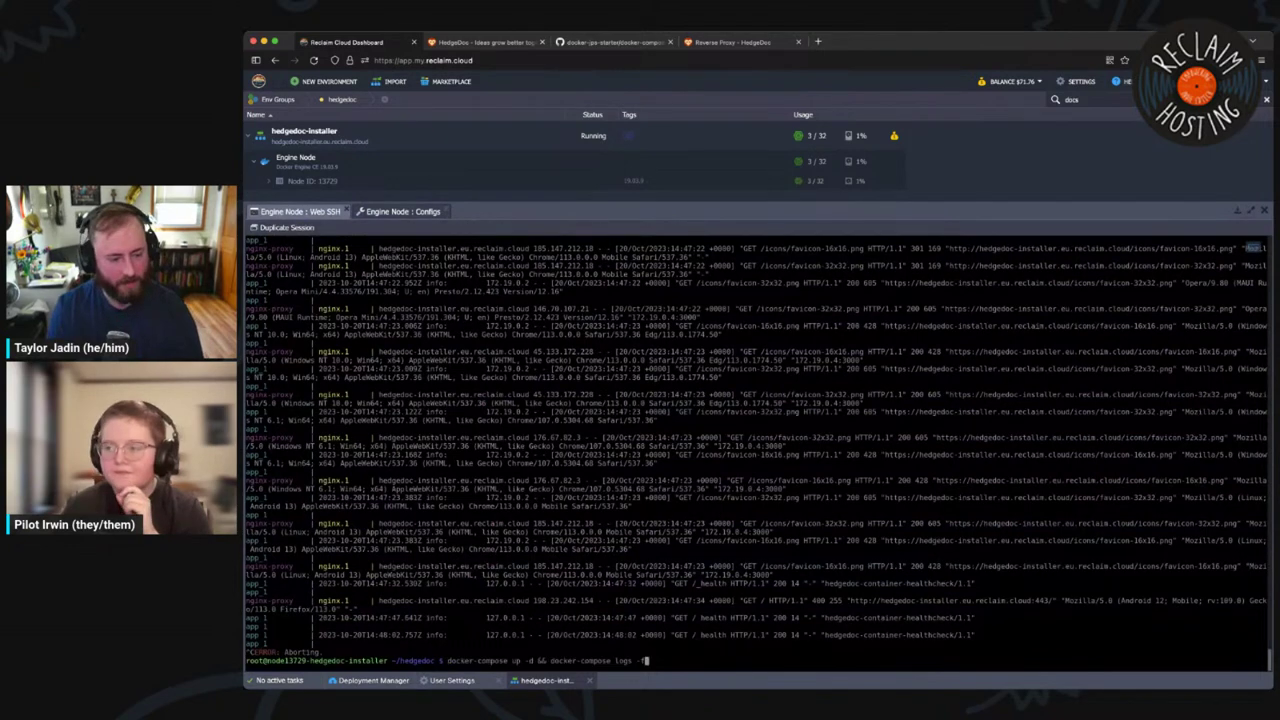
pyautogui.hotkey('ctrl', 'c')
pyautogui.write('docker-')
pyautogui.press('BackSpace')
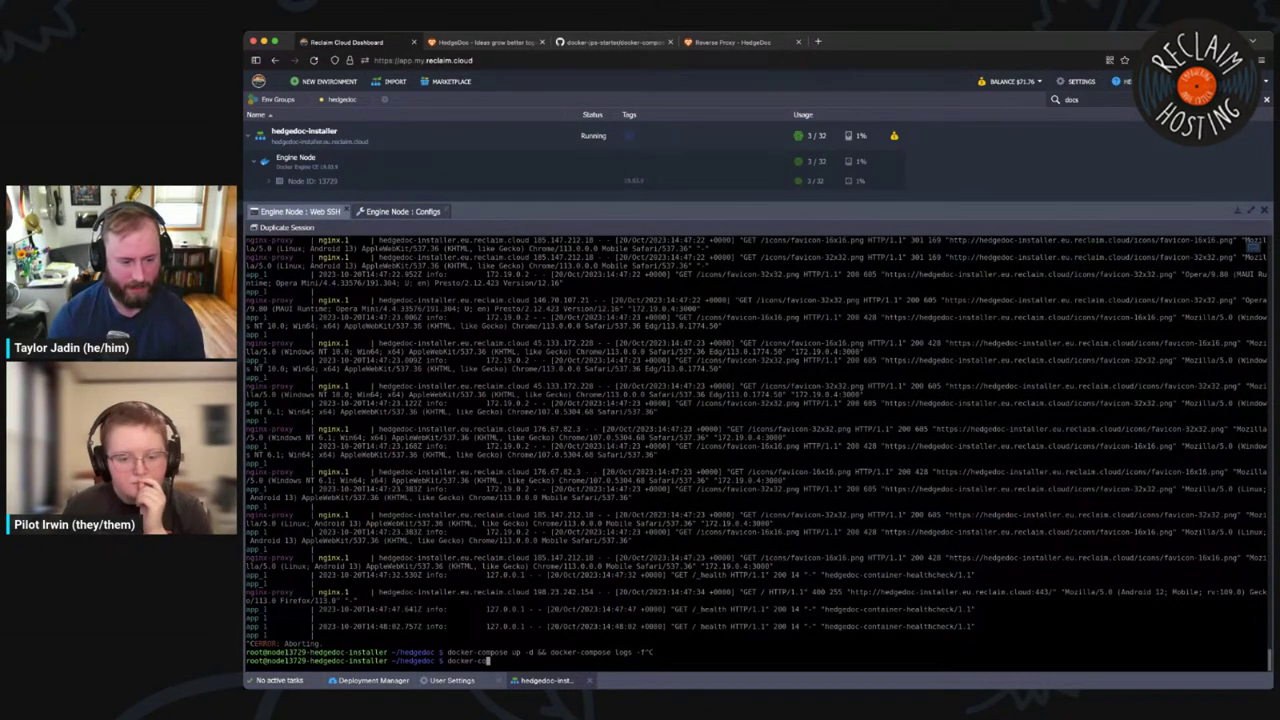
pyautogui.write('-compose down')
pyautogui.press('Return')
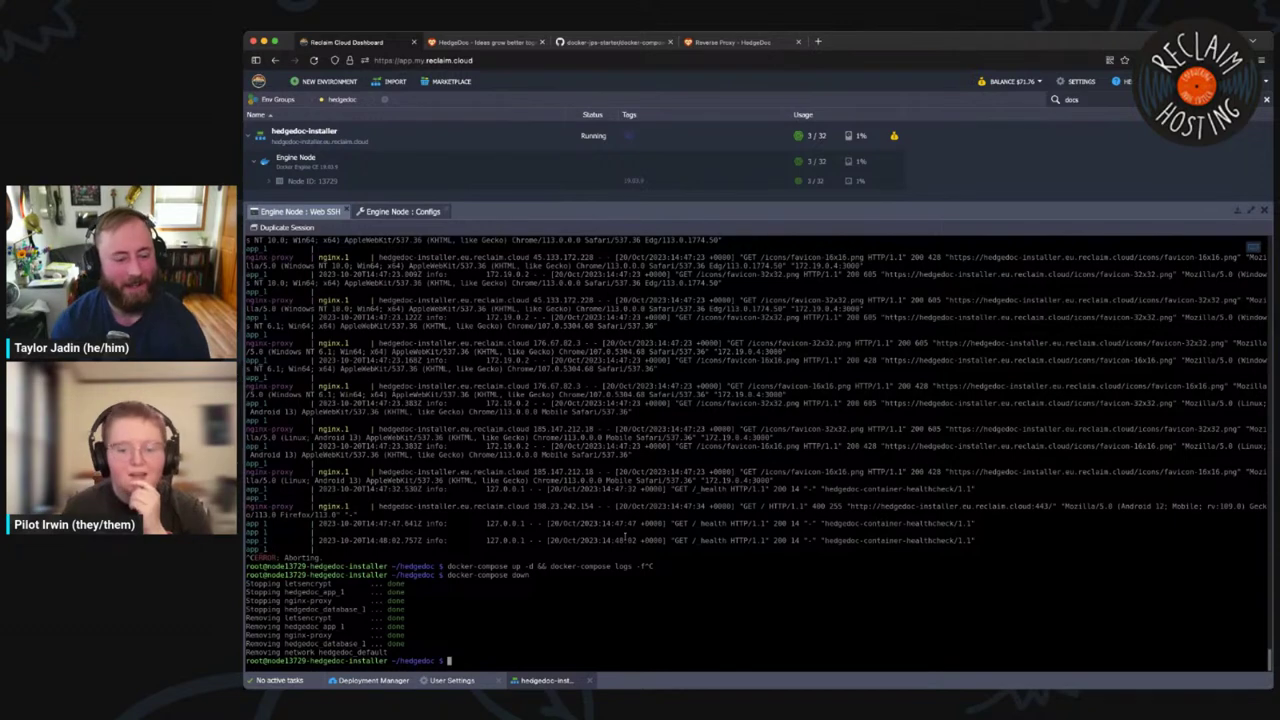
# Rerun docker-compose up -d && docker-compose logs -f to recreate the containers and follow logs.
pyautogui.write('docke')
pyautogui.press('Up')
pyautogui.press('Return')
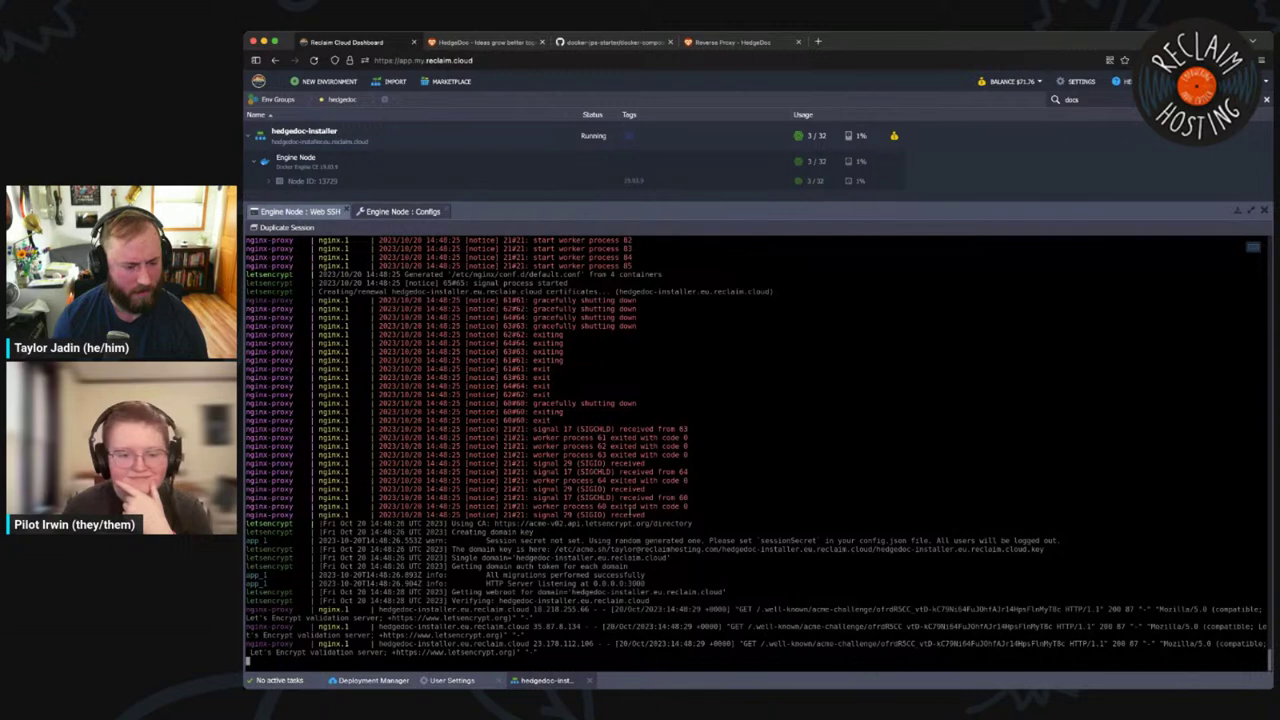
pyautogui.click(485, 42)
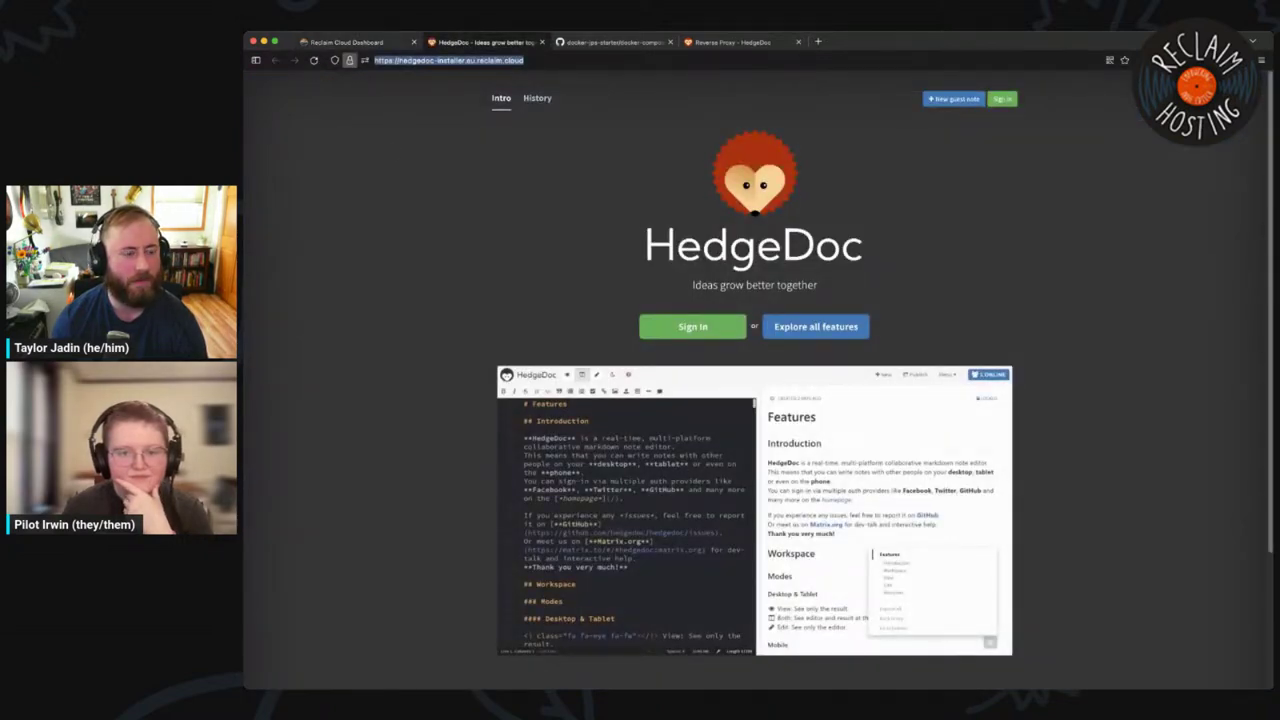
# Open HedgeDoc's sign-in dialog, getting past the browser's saved-login suggestions.
pyautogui.click(710, 104)
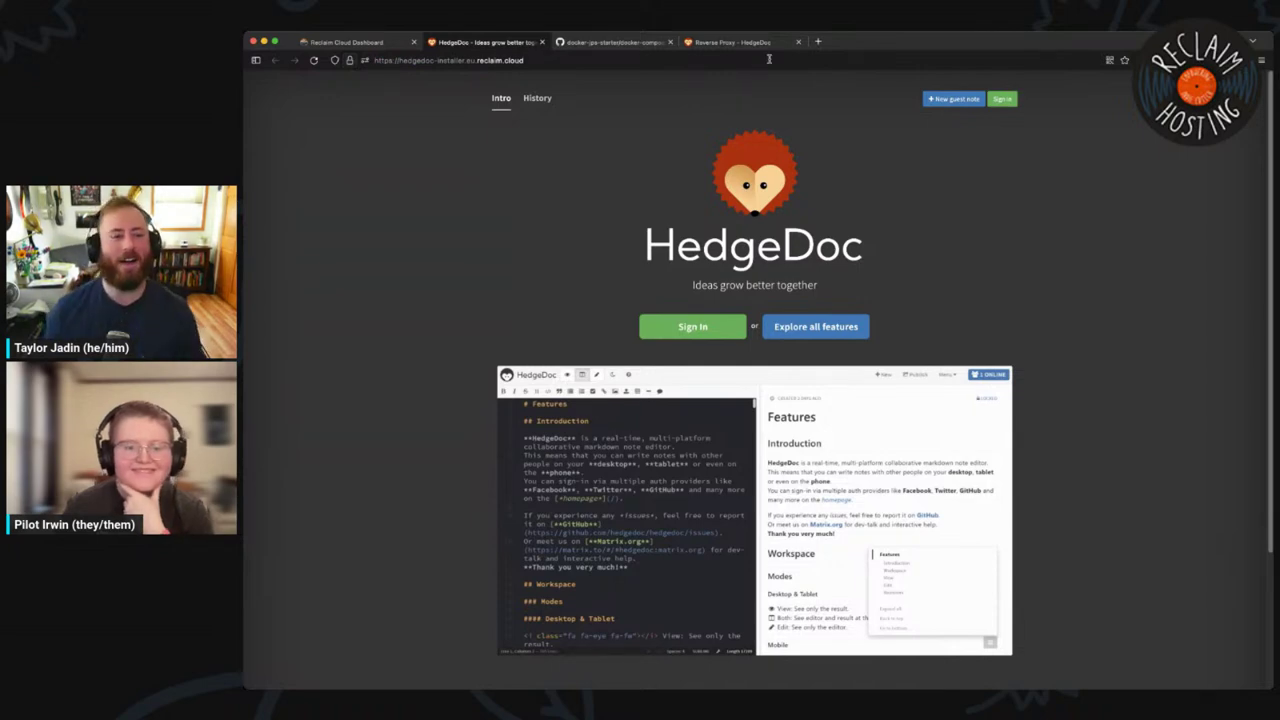
pyautogui.click(345, 42)
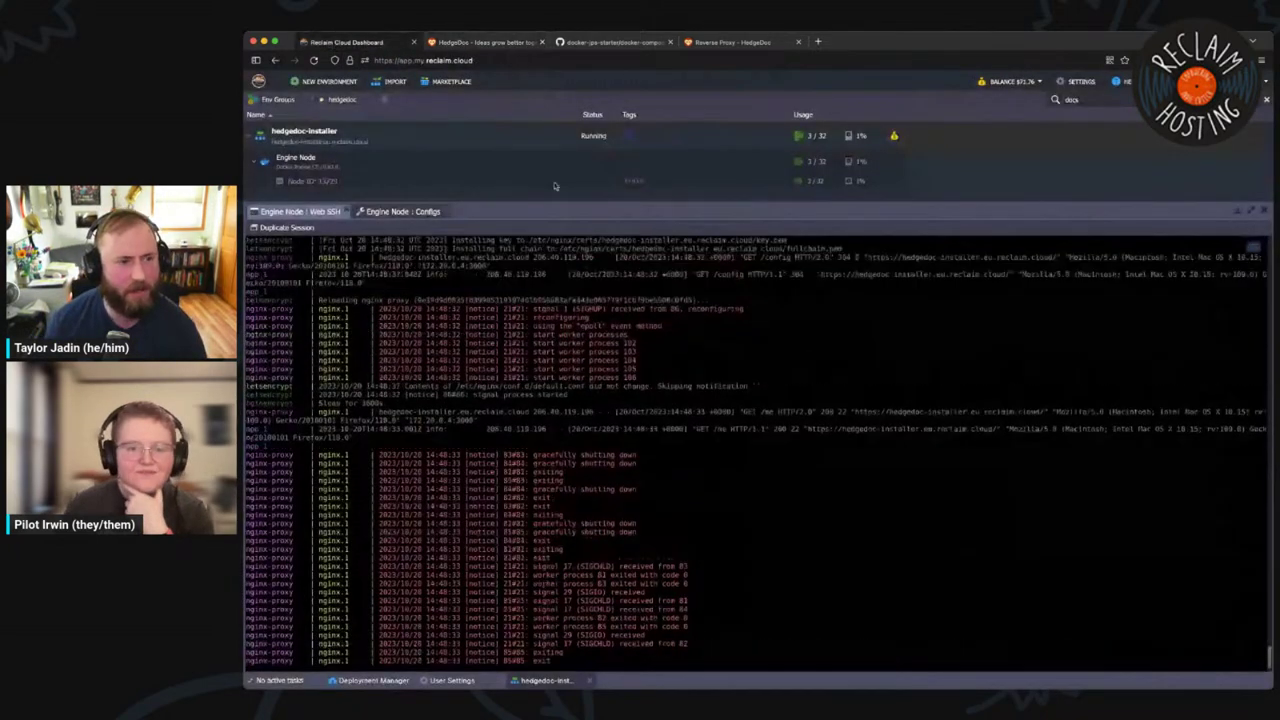
pyautogui.click(485, 42)
pyautogui.click(1002, 99)
pyautogui.click(719, 155)
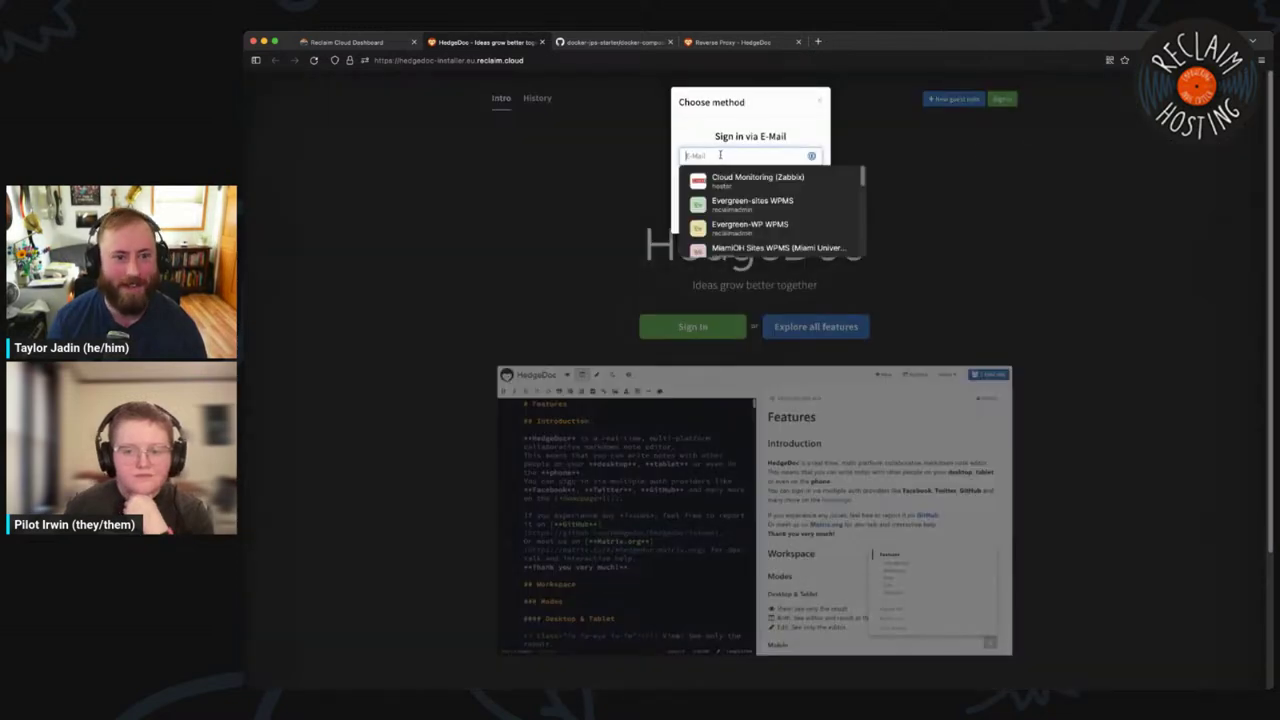
pyautogui.click(759, 143)
pyautogui.click(745, 156)
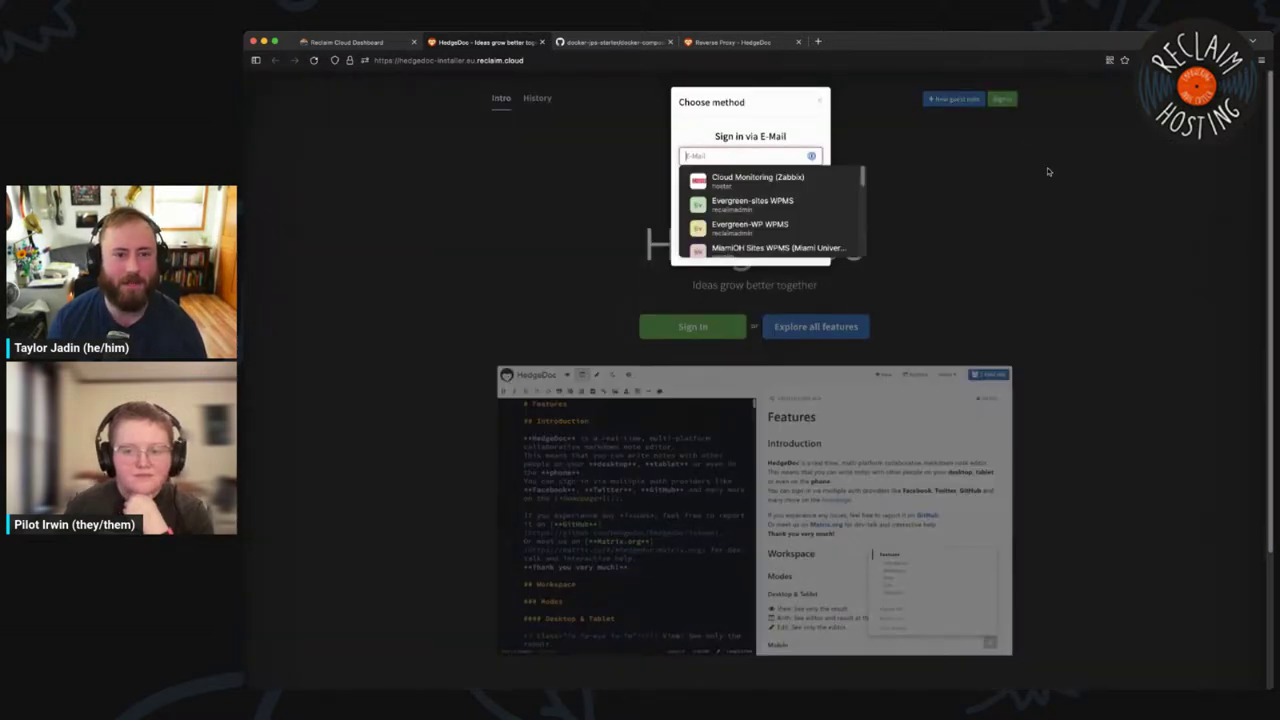
pyautogui.click(994, 150)
pyautogui.click(1002, 99)
pyautogui.click(720, 156)
pyautogui.click(761, 138)
pyautogui.click(815, 103)
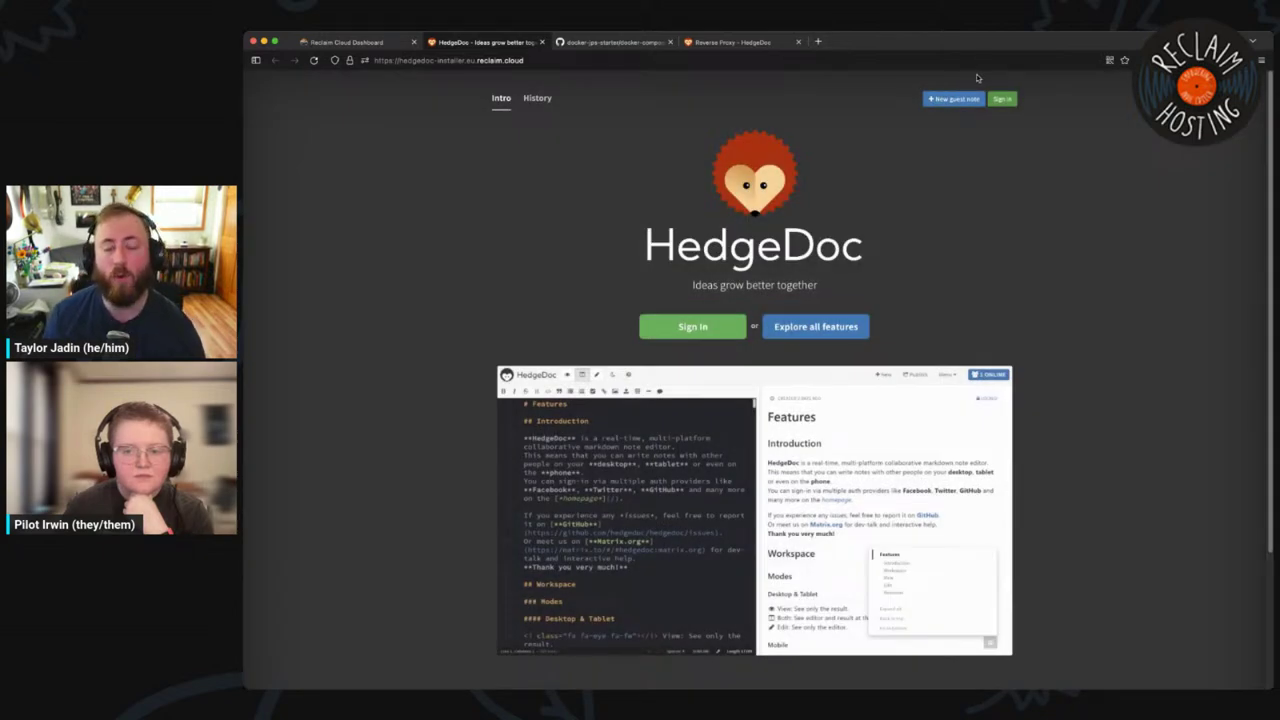
pyautogui.click(1002, 99)
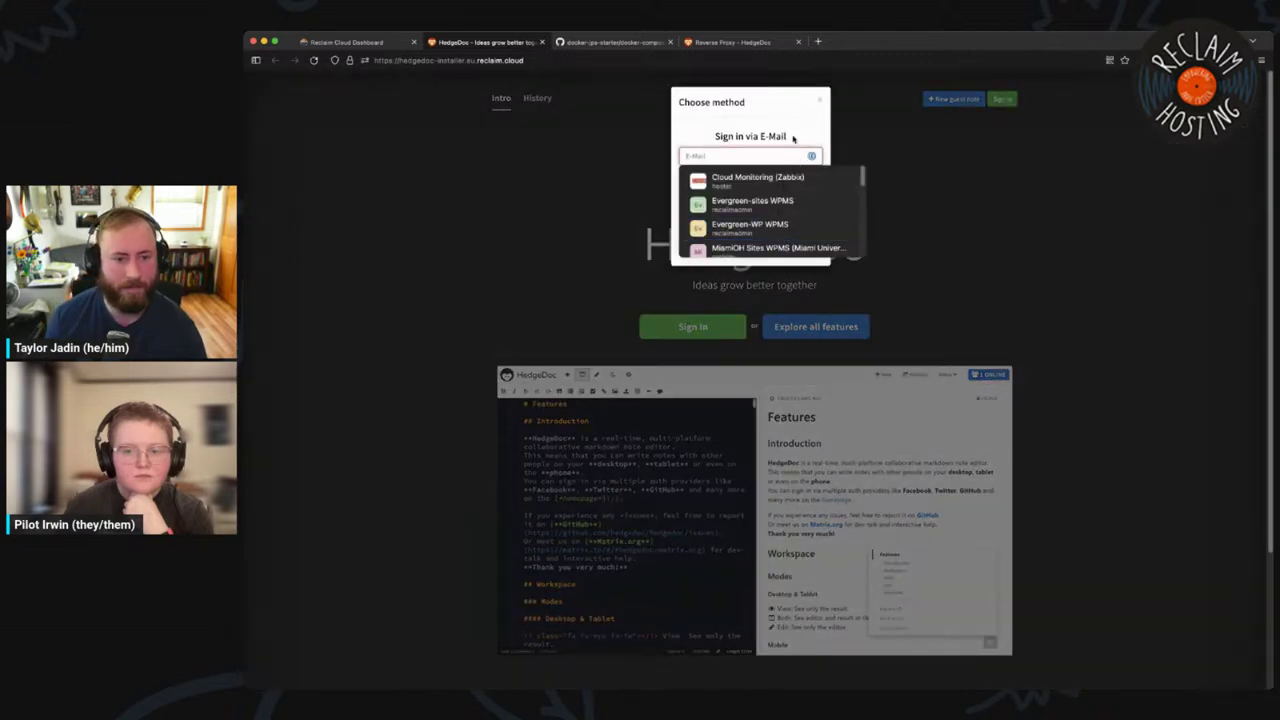
# Enter the account's e-mail address and password, then register the new user.
pyautogui.scroll(-1, 766, 246)
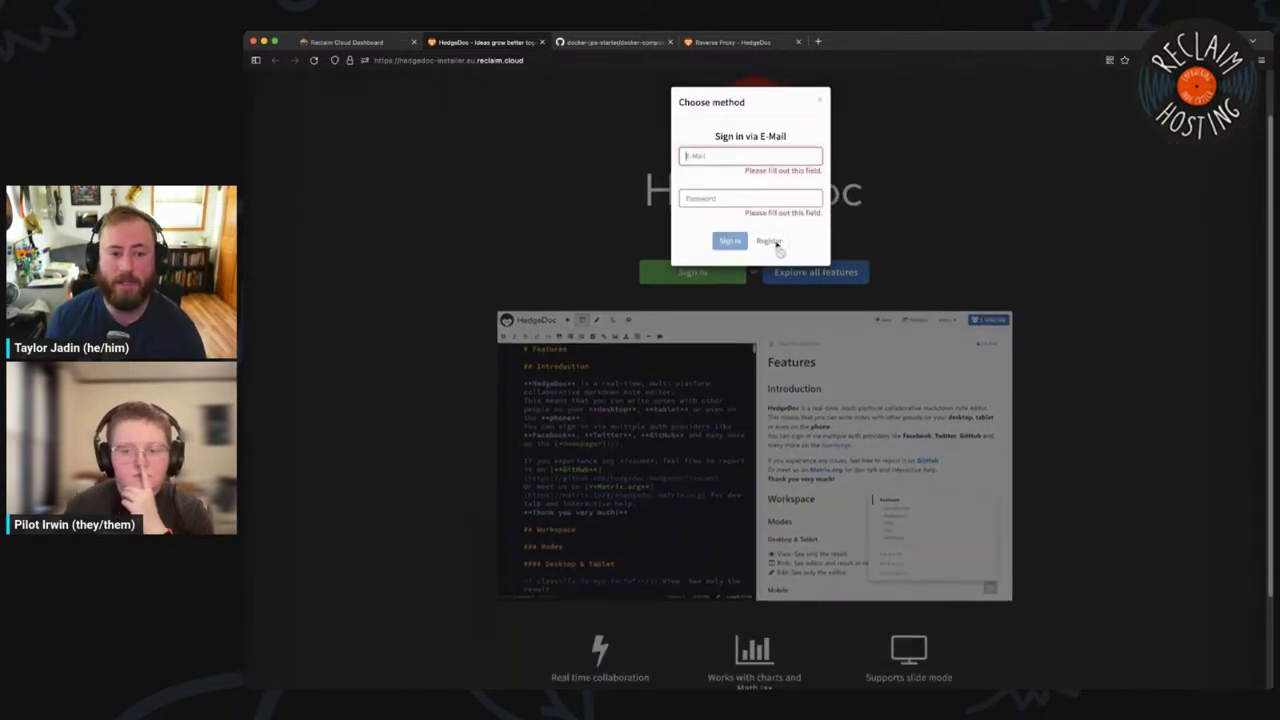
pyautogui.click(763, 155)
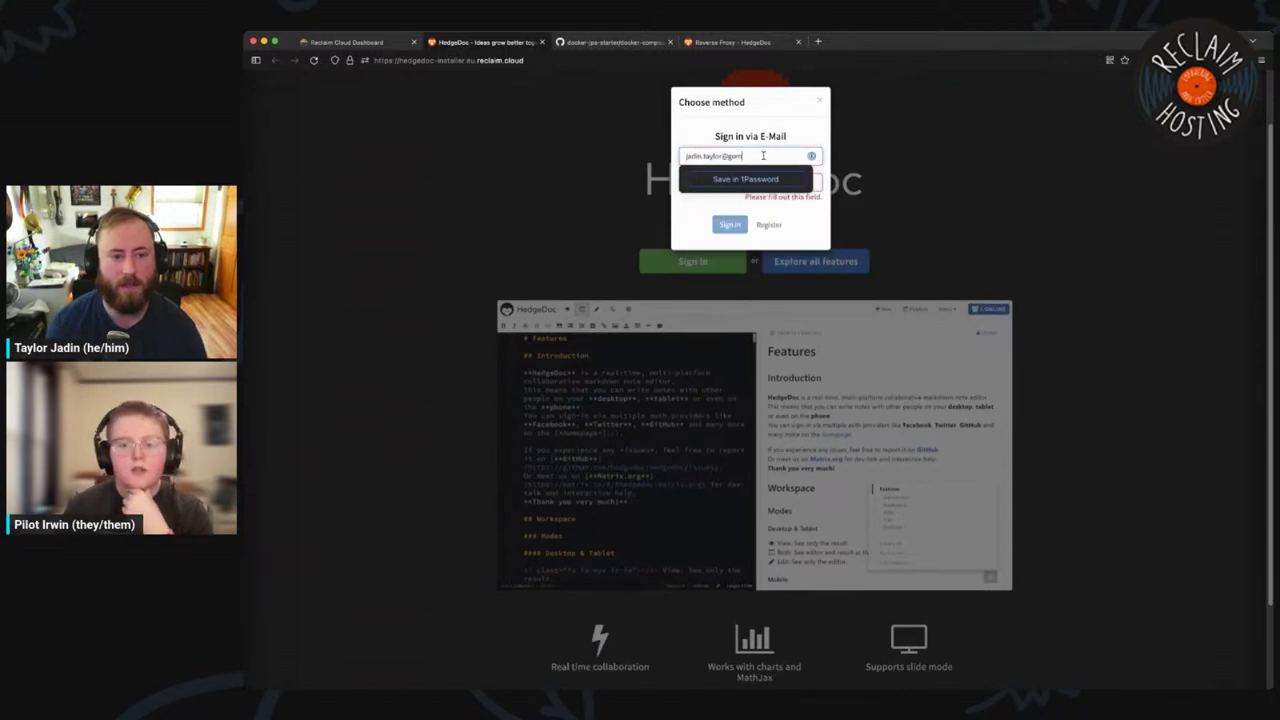
pyautogui.doubleClick(764, 155)
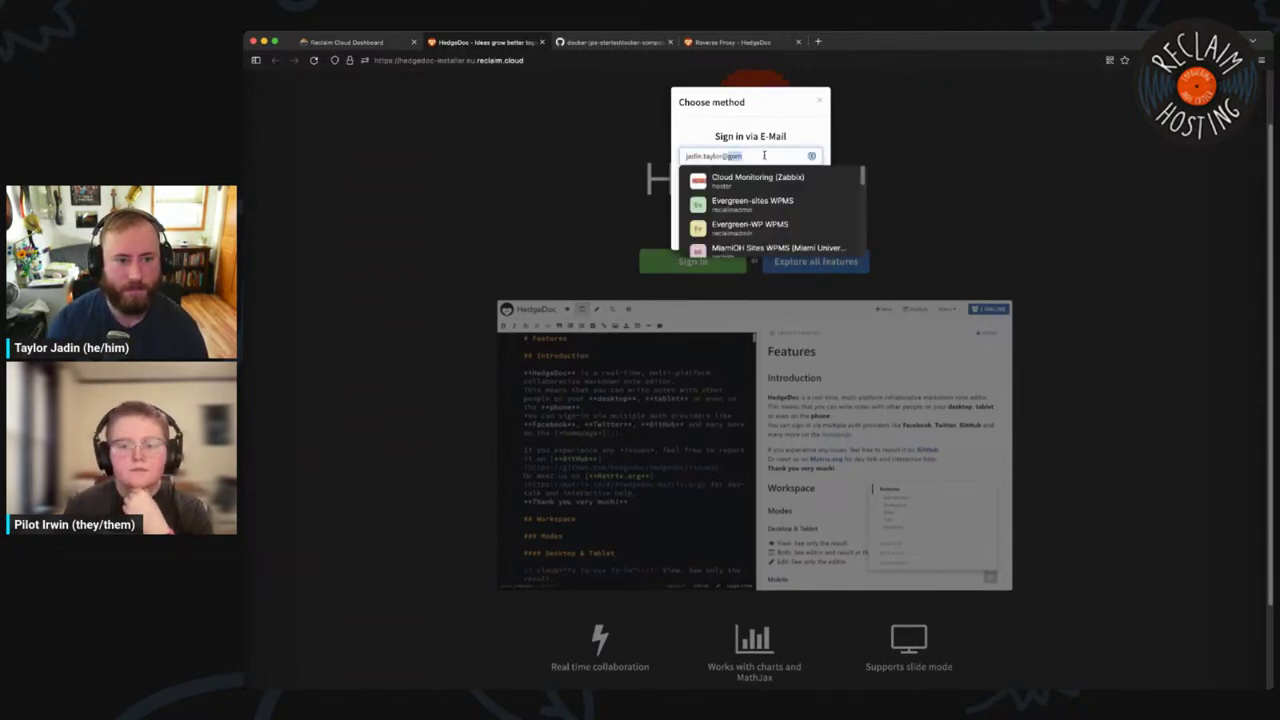
pyautogui.hotkey('ctrl', 'a')
pyautogui.press('BackSpace')
pyautogui.hotkey('ctrl', 'v')
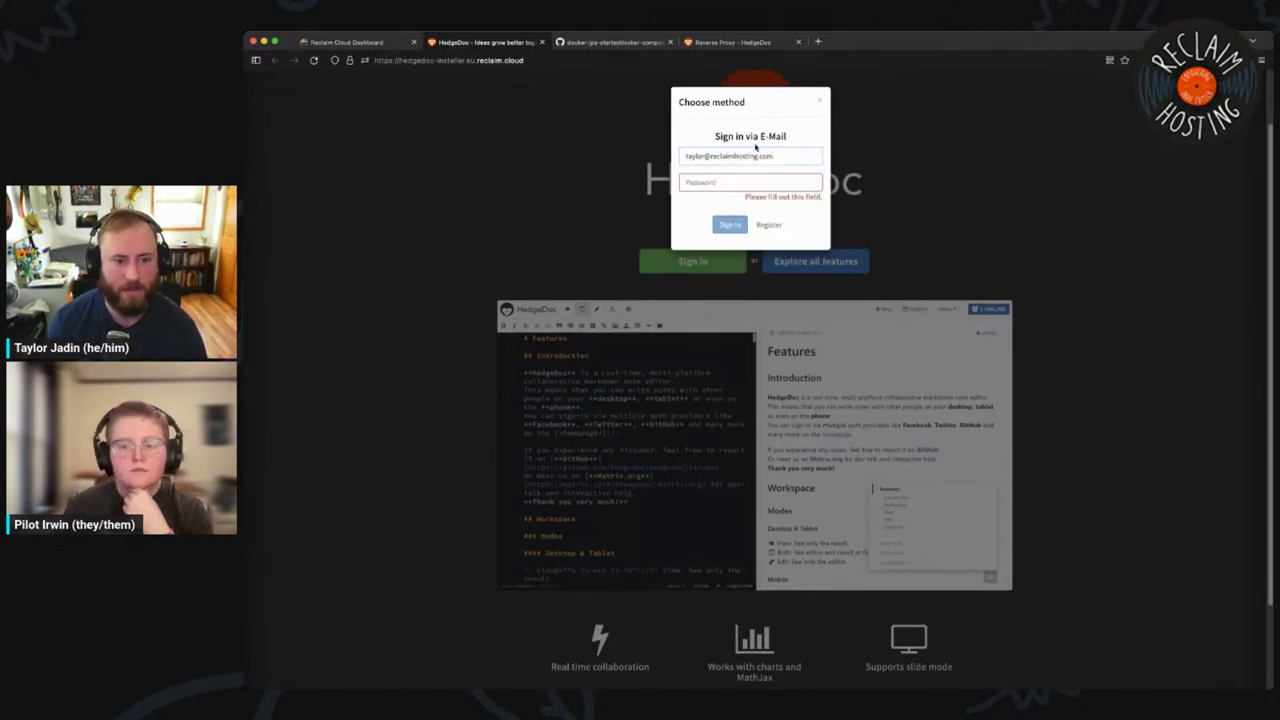
pyautogui.click(757, 181)
pyautogui.hotkey('ctrl', 'v')
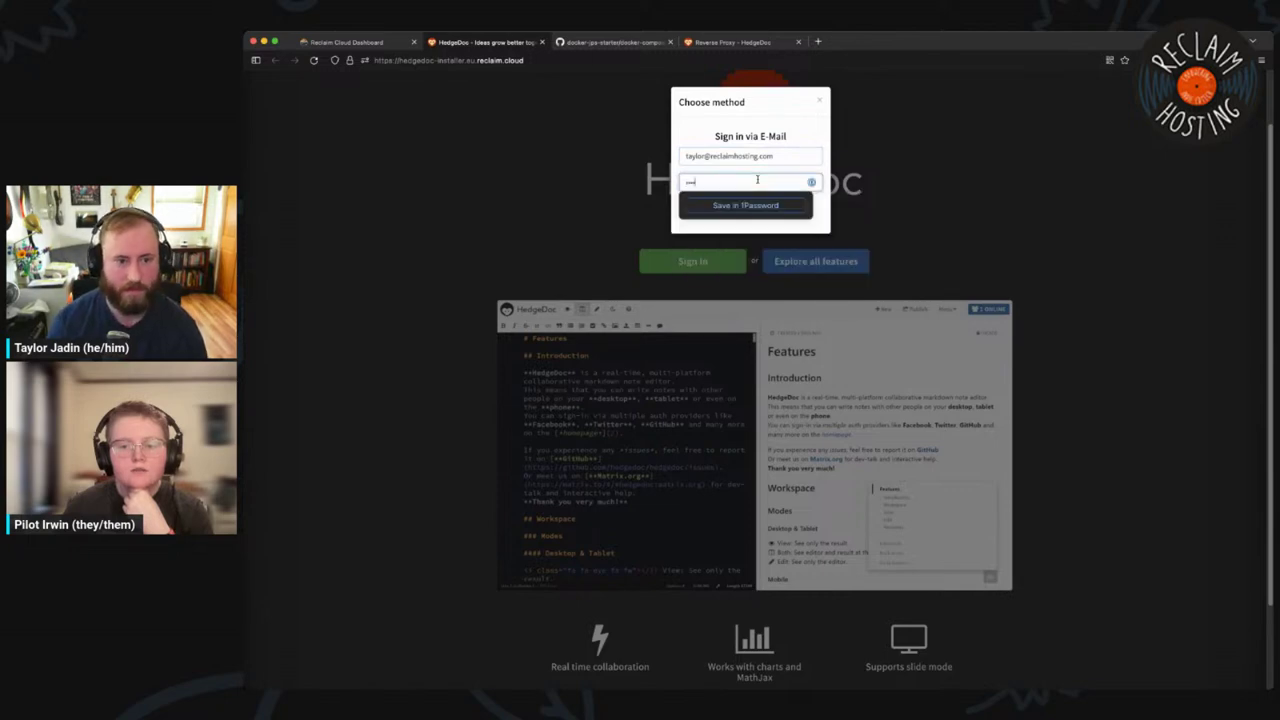
pyautogui.press('BackSpace')
pyautogui.press('BackSpace')
pyautogui.press('BackSpace')
pyautogui.press('BackSpace')
pyautogui.press('BackSpace')
pyautogui.press('BackSpace')
pyautogui.press('BackSpace')
pyautogui.press('BackSpace')
pyautogui.press('BackSpace')
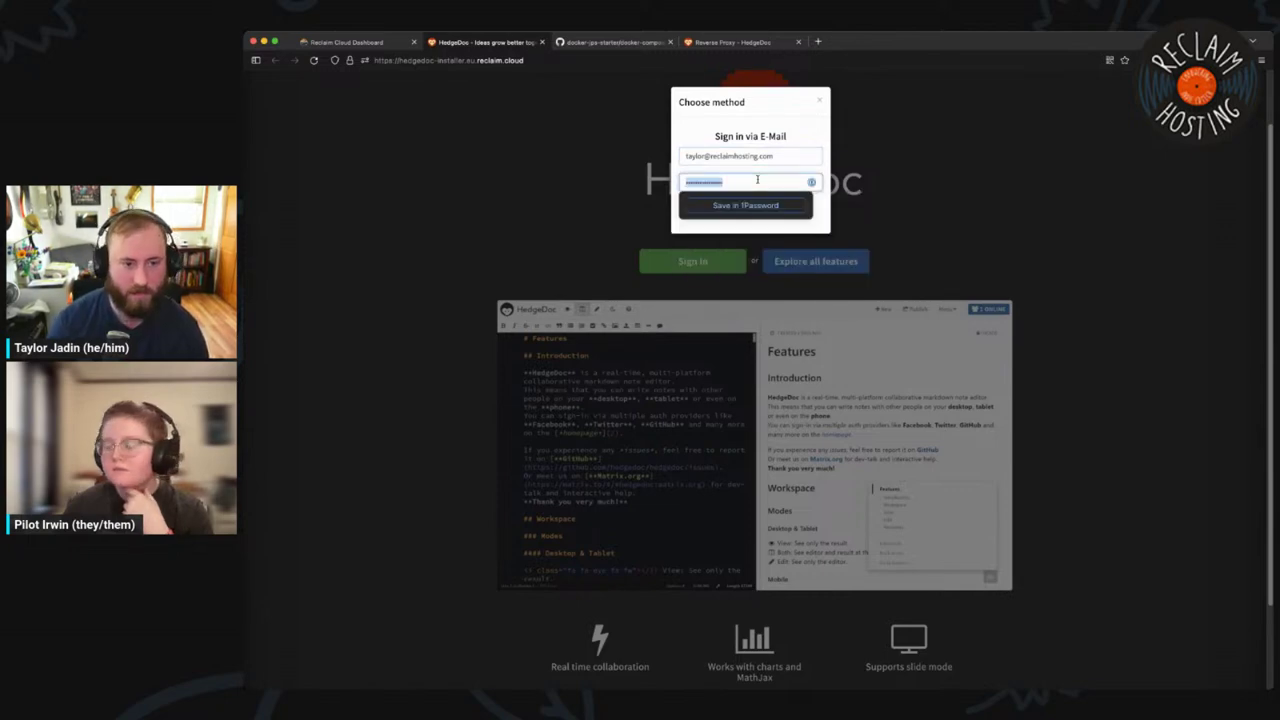
pyautogui.hotkey('ctrl', 'v')
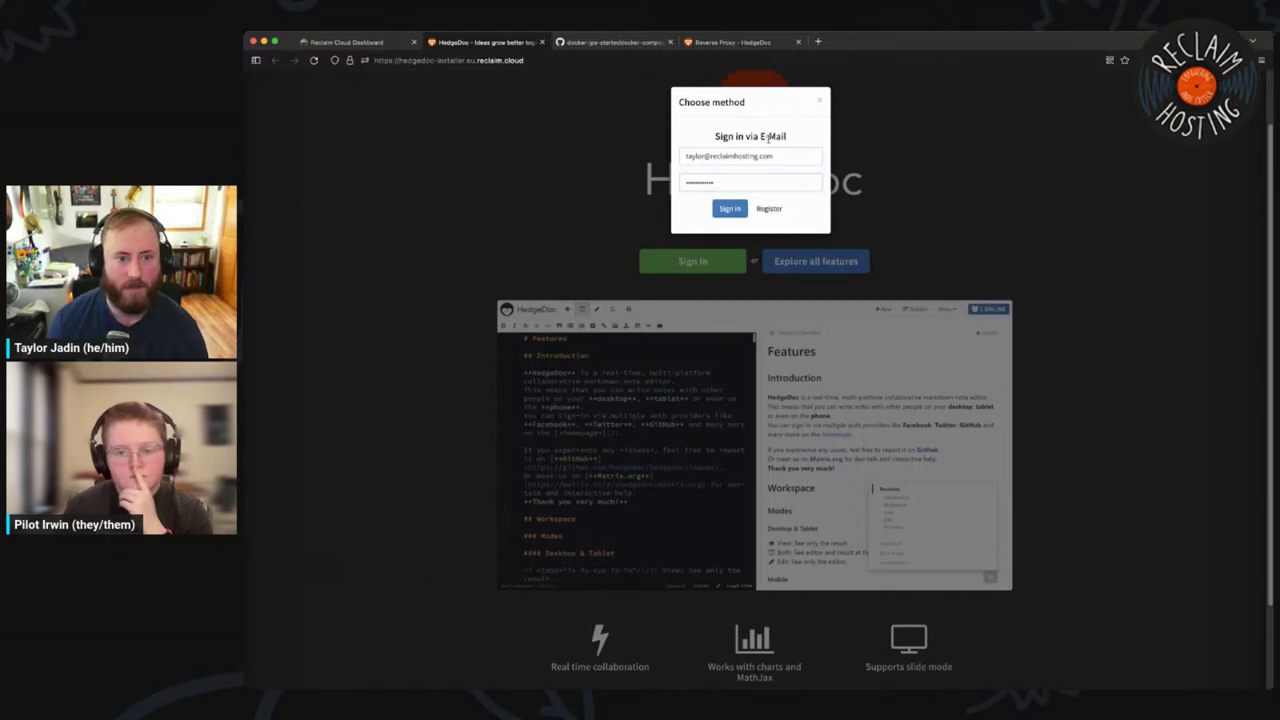
pyautogui.click(769, 218)
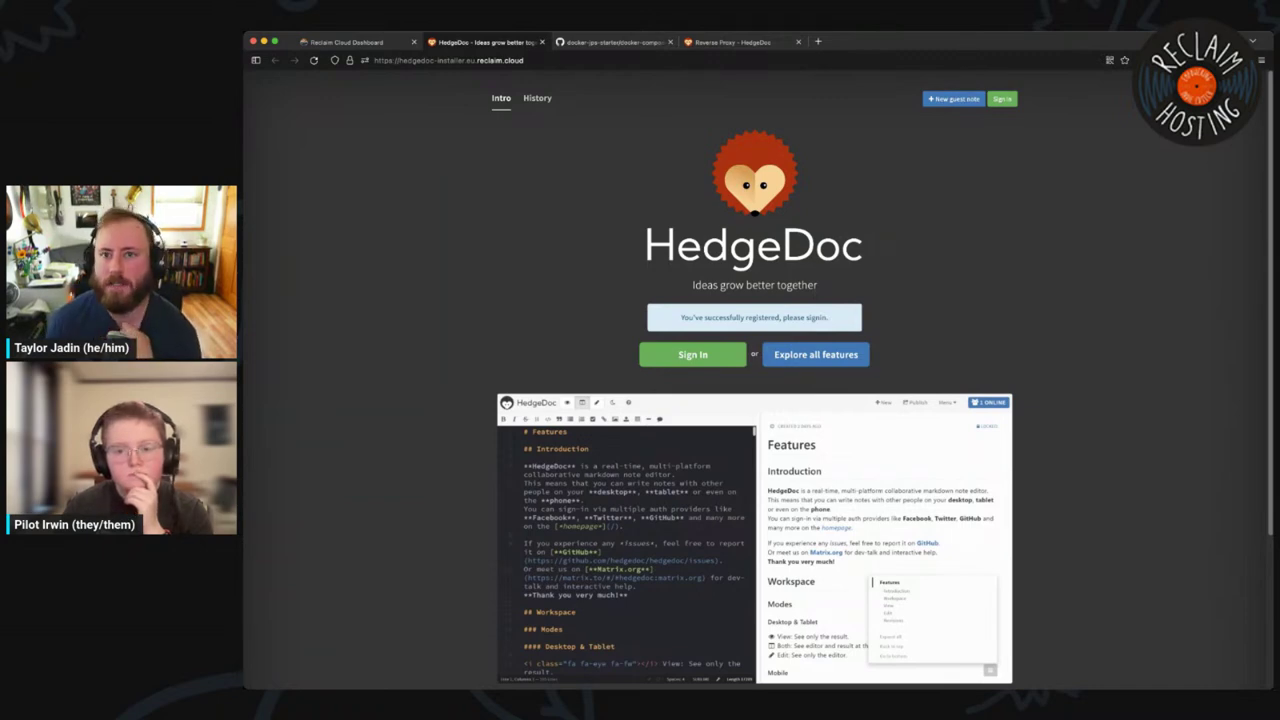
# Cycle through the HedgeDoc sign-in and Reclaim Cloud log tabs, ending on GitHub's docker-jps-starter docker-compose.yml.
pyautogui.click(749, 45)
pyautogui.click(612, 42)
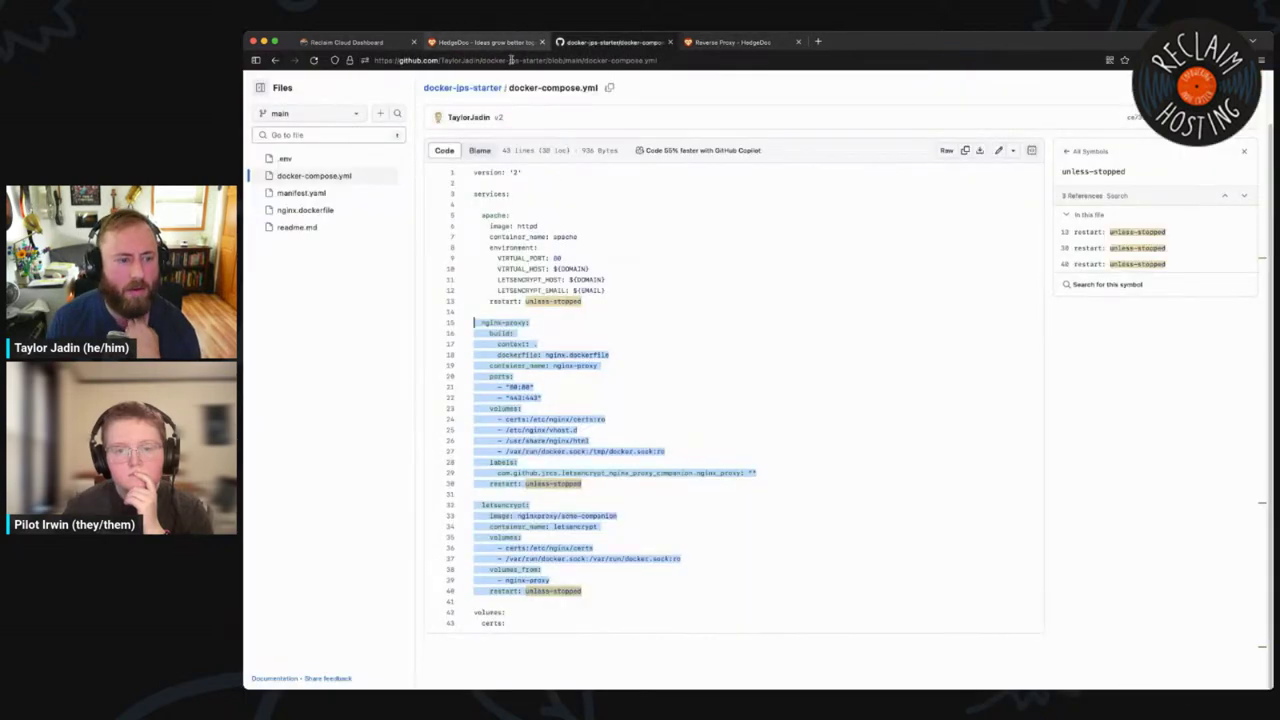
pyautogui.scroll(1, 1214, 174)
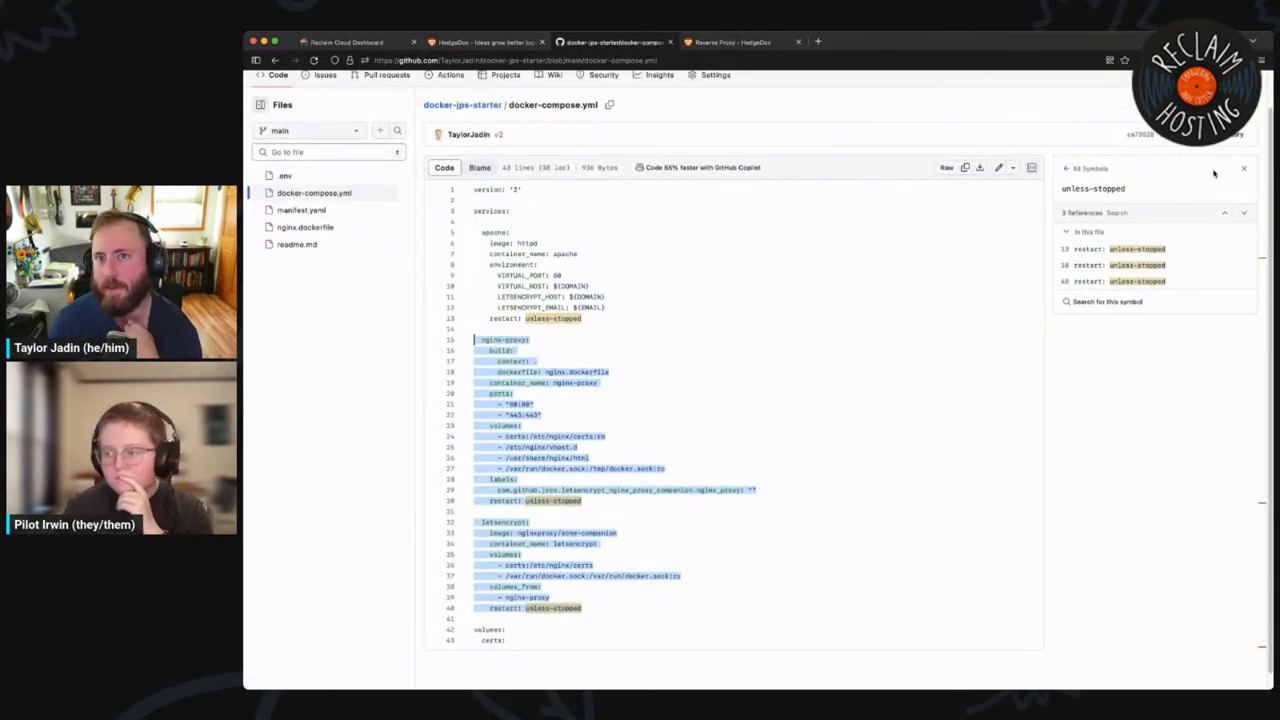
pyautogui.scroll(-1, 585, 349)
pyautogui.click(481, 42)
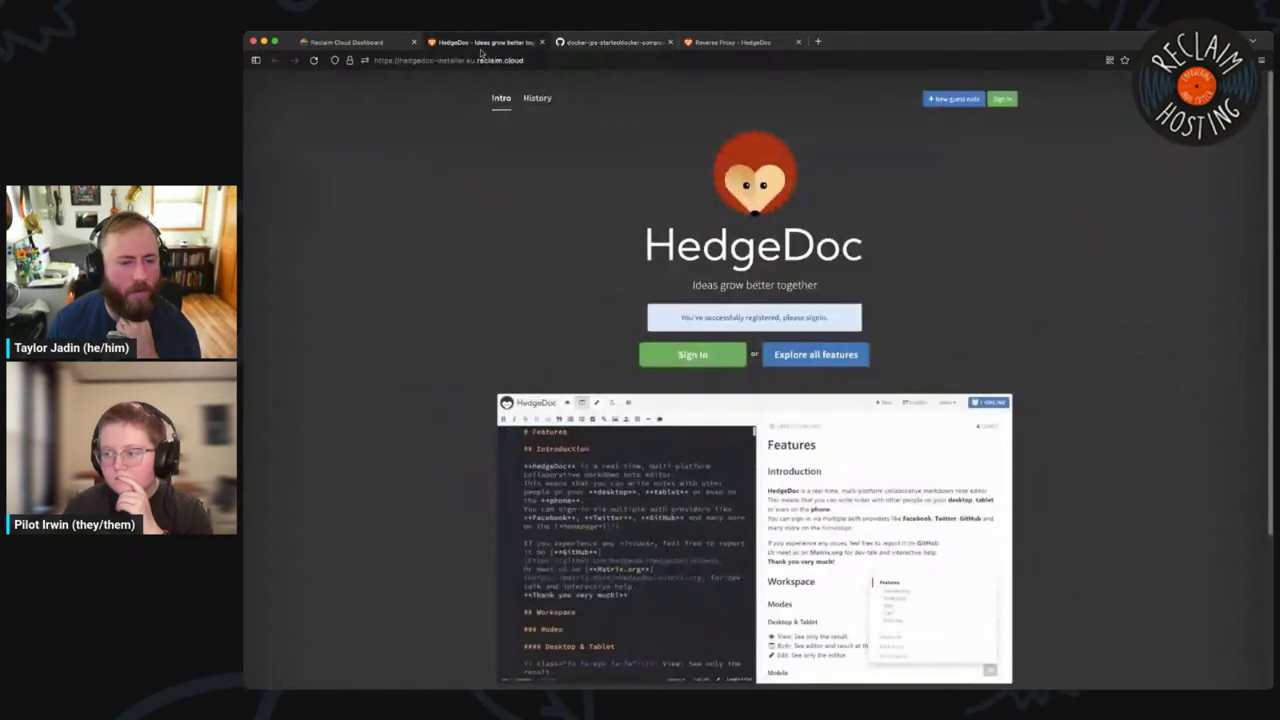
pyautogui.click(346, 42)
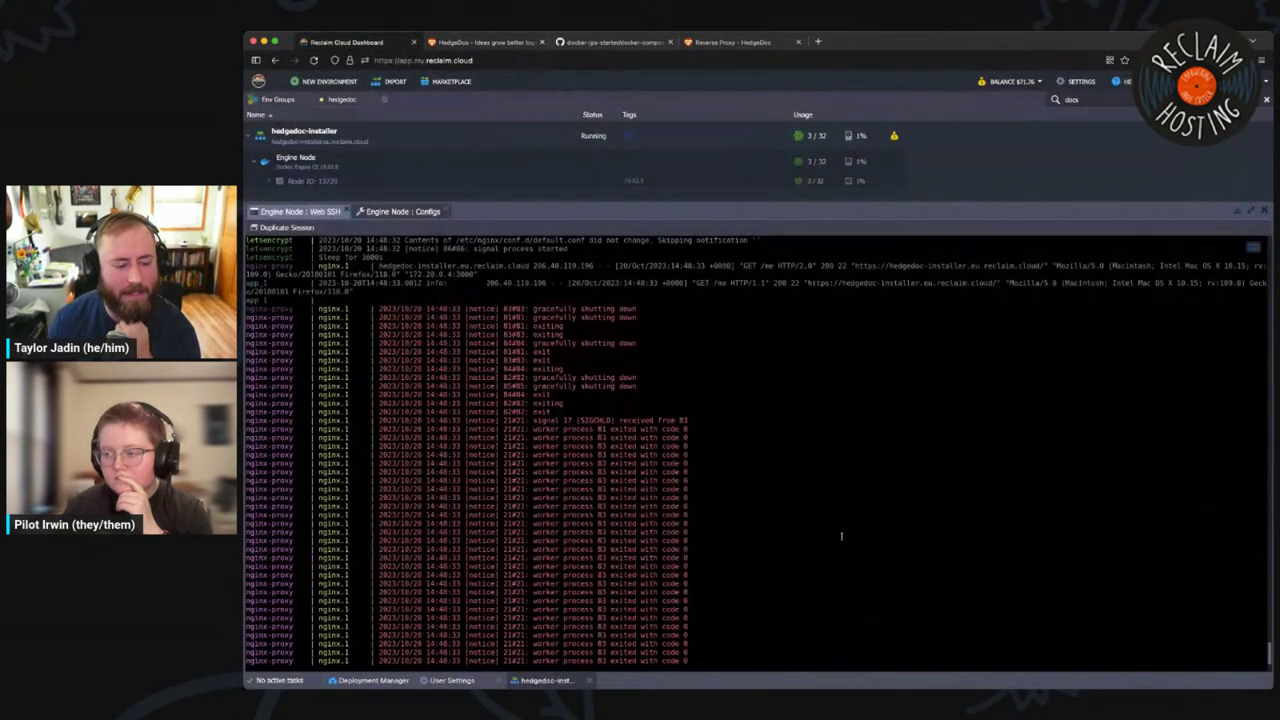
pyautogui.click(605, 42)
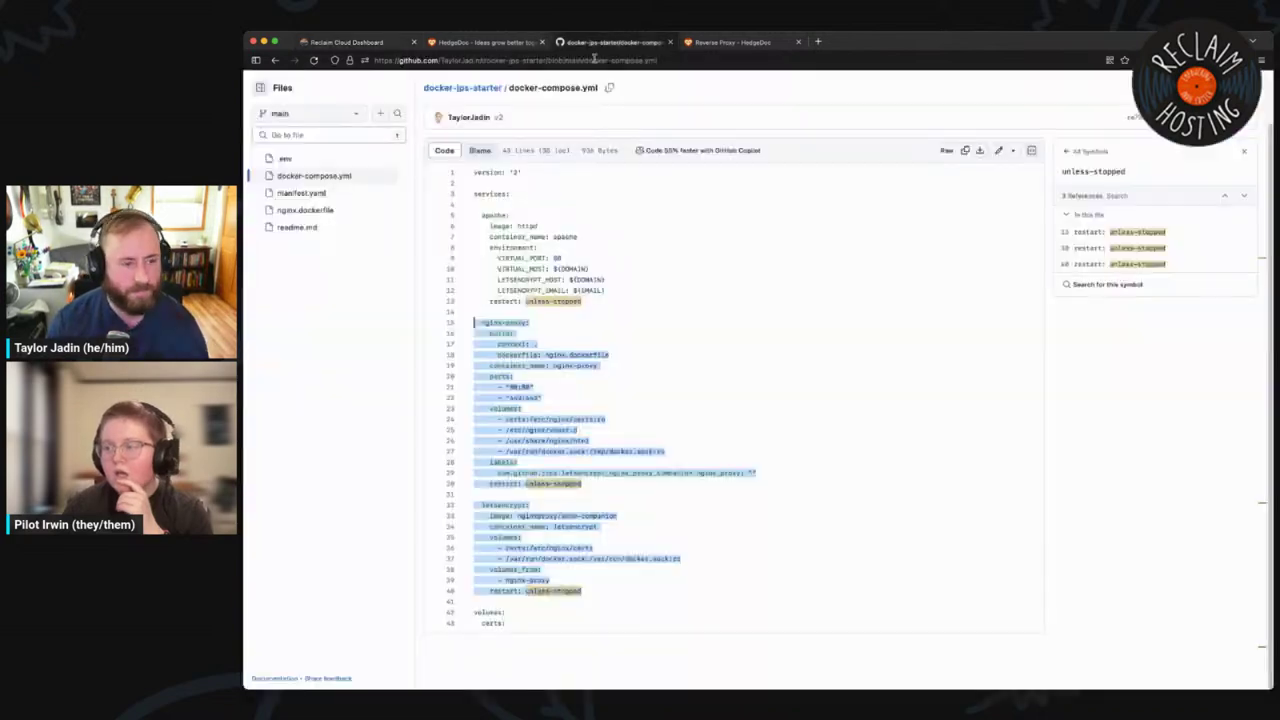
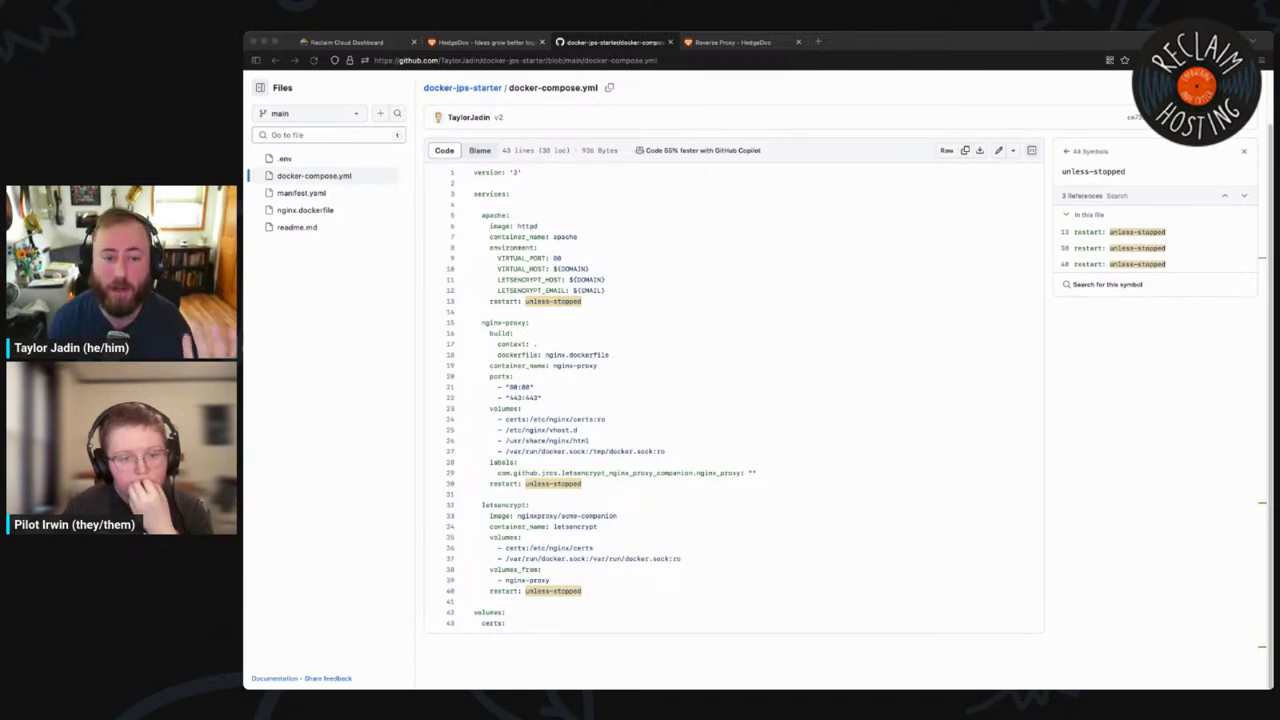
# Open the HedgeDoc Configuration documentation page and scroll through its settings.
pyautogui.click(485, 42)
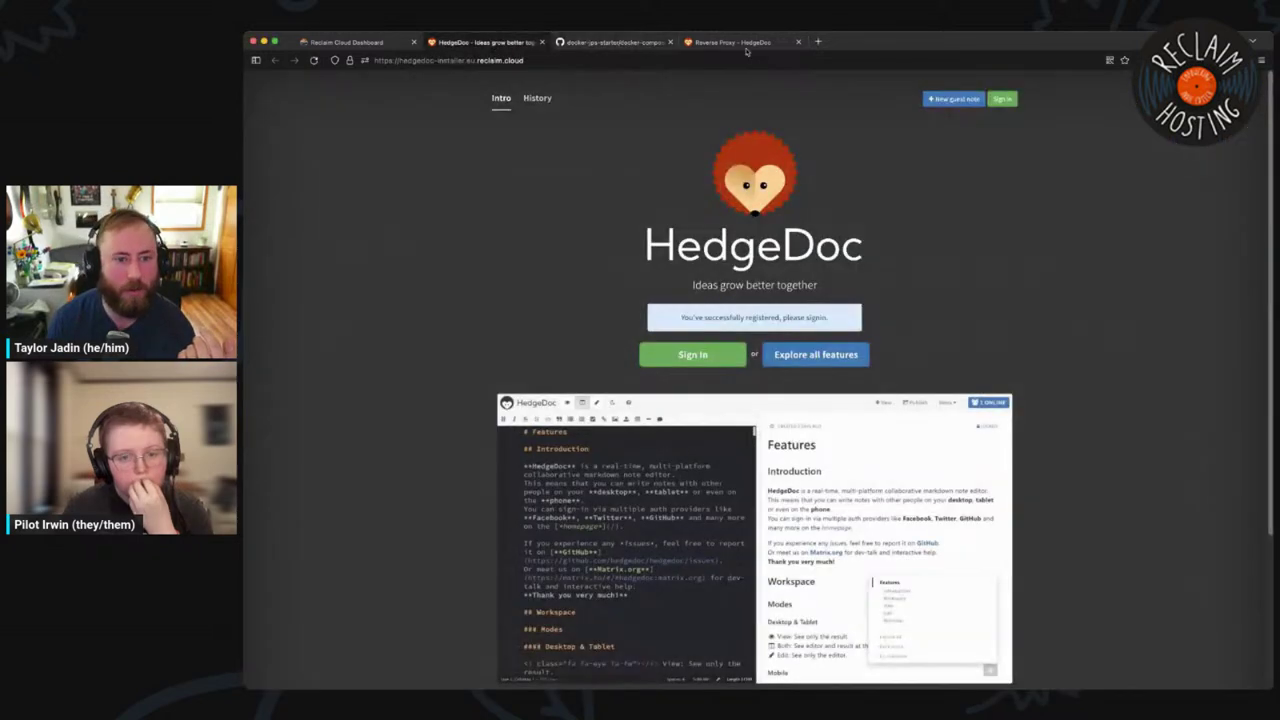
pyautogui.click(735, 42)
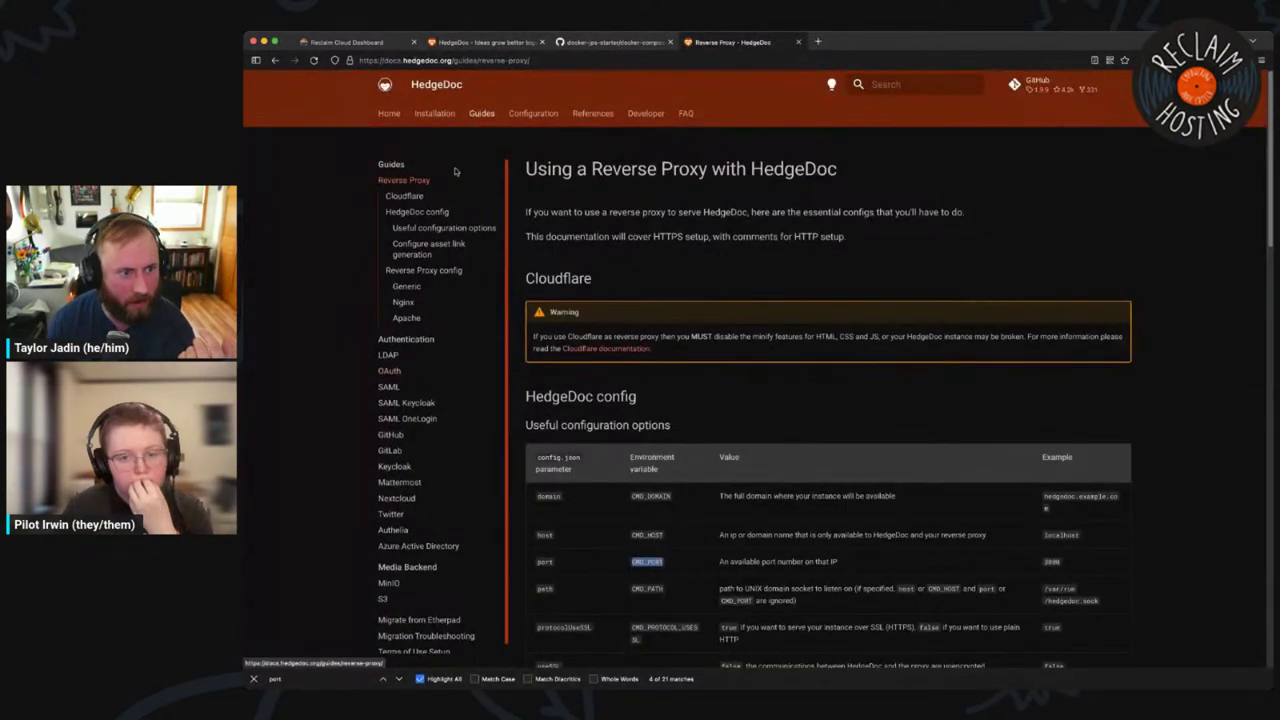
pyautogui.click(537, 113)
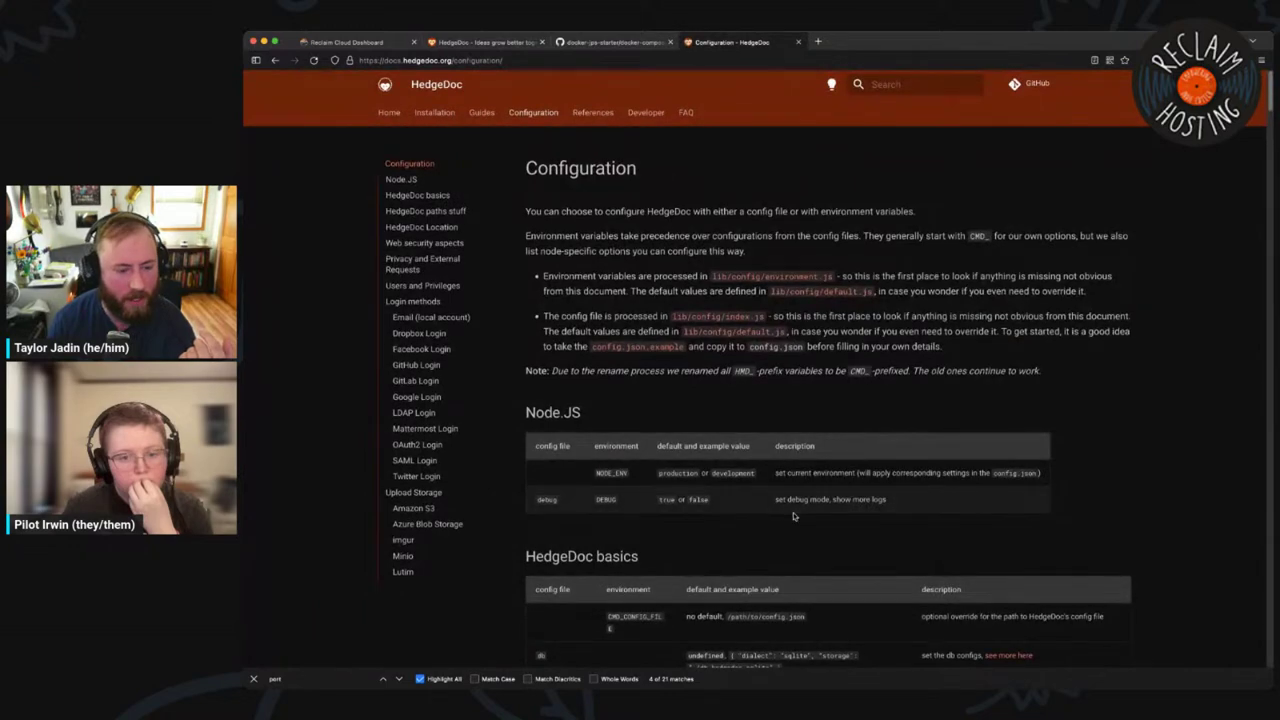
pyautogui.scroll(-5, 791, 515)
pyautogui.scroll(-15, 610, 290)
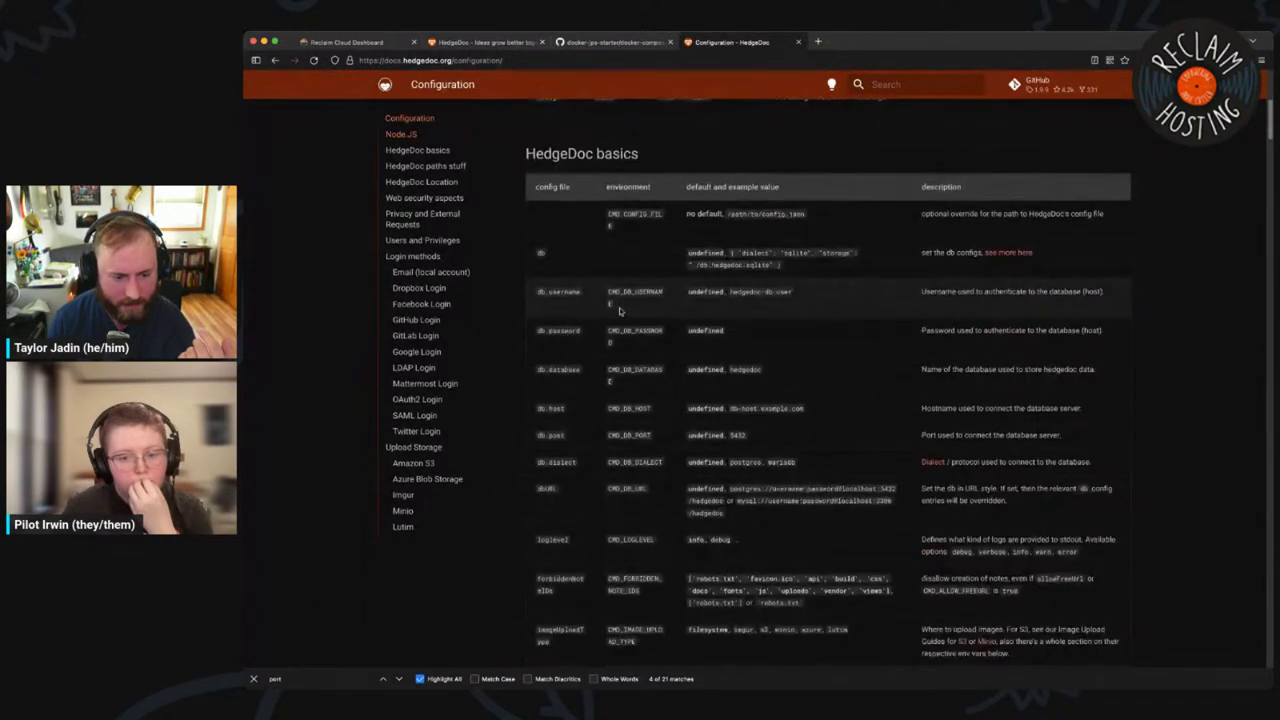
pyautogui.scroll(15, 626, 327)
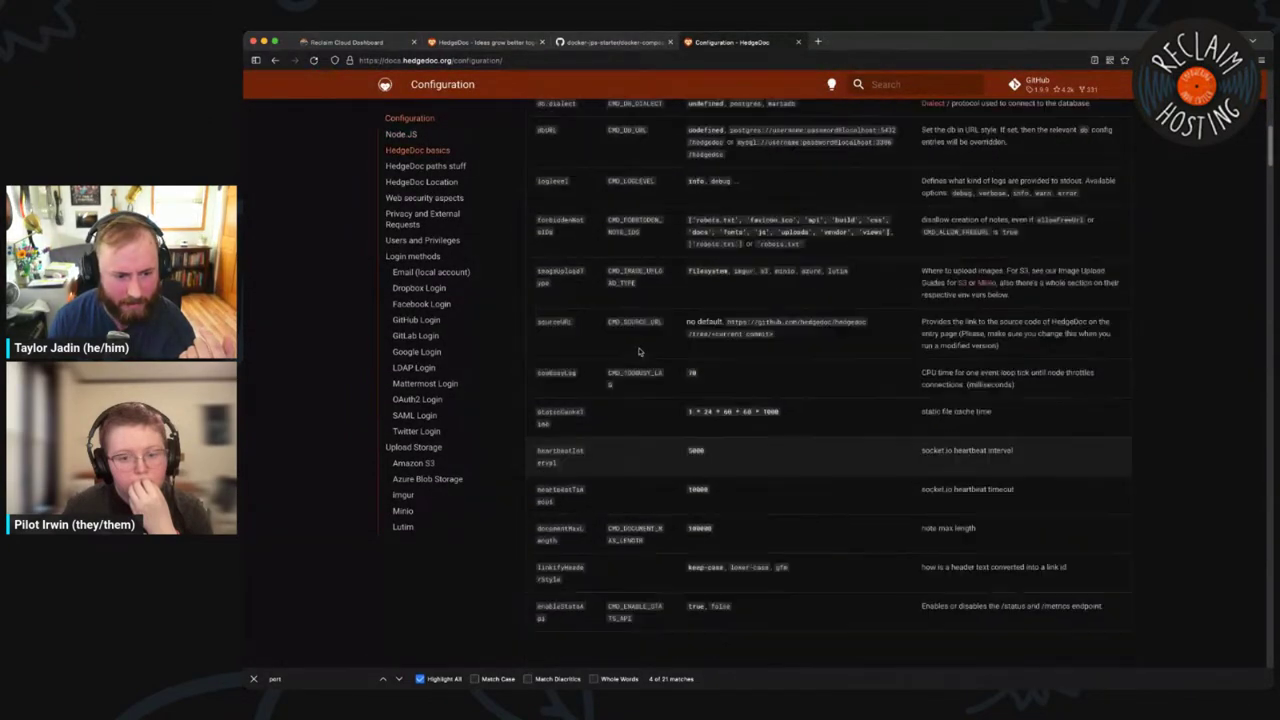
pyautogui.scroll(-3, 622, 298)
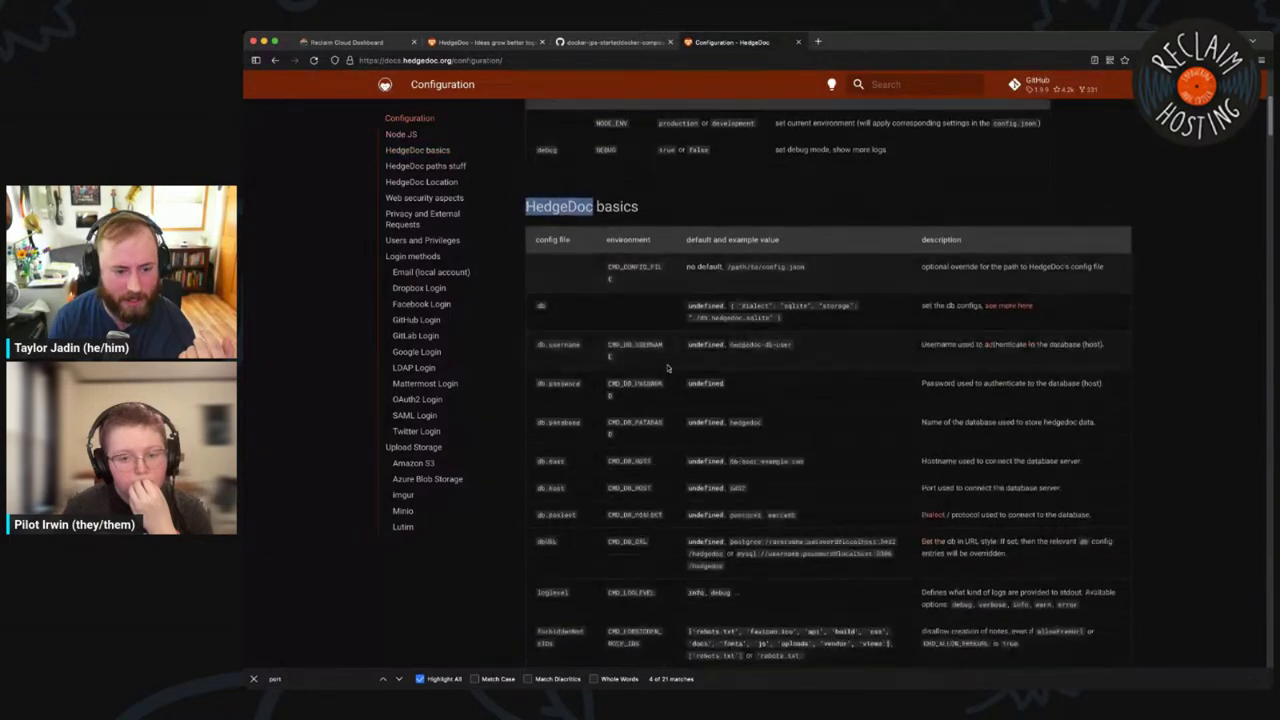
pyautogui.scroll(-4, 640, 382)
pyautogui.scroll(-10, 633, 381)
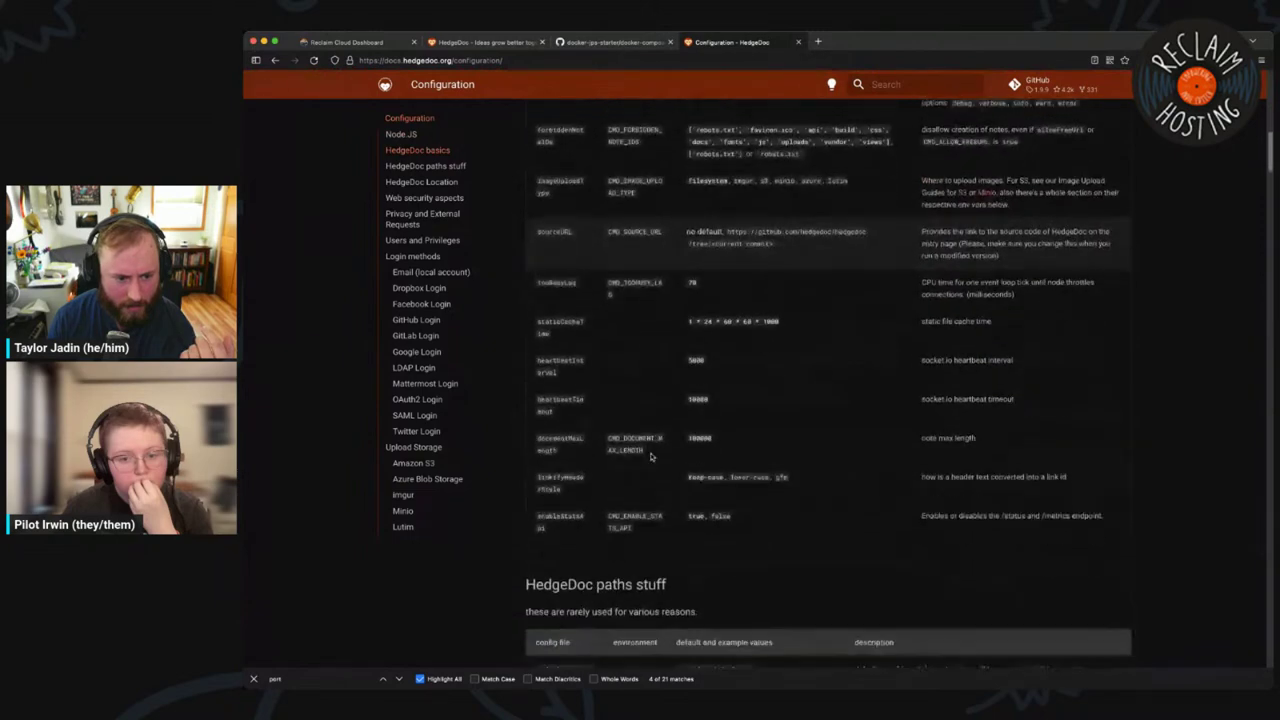
pyautogui.scroll(-15, 650, 456)
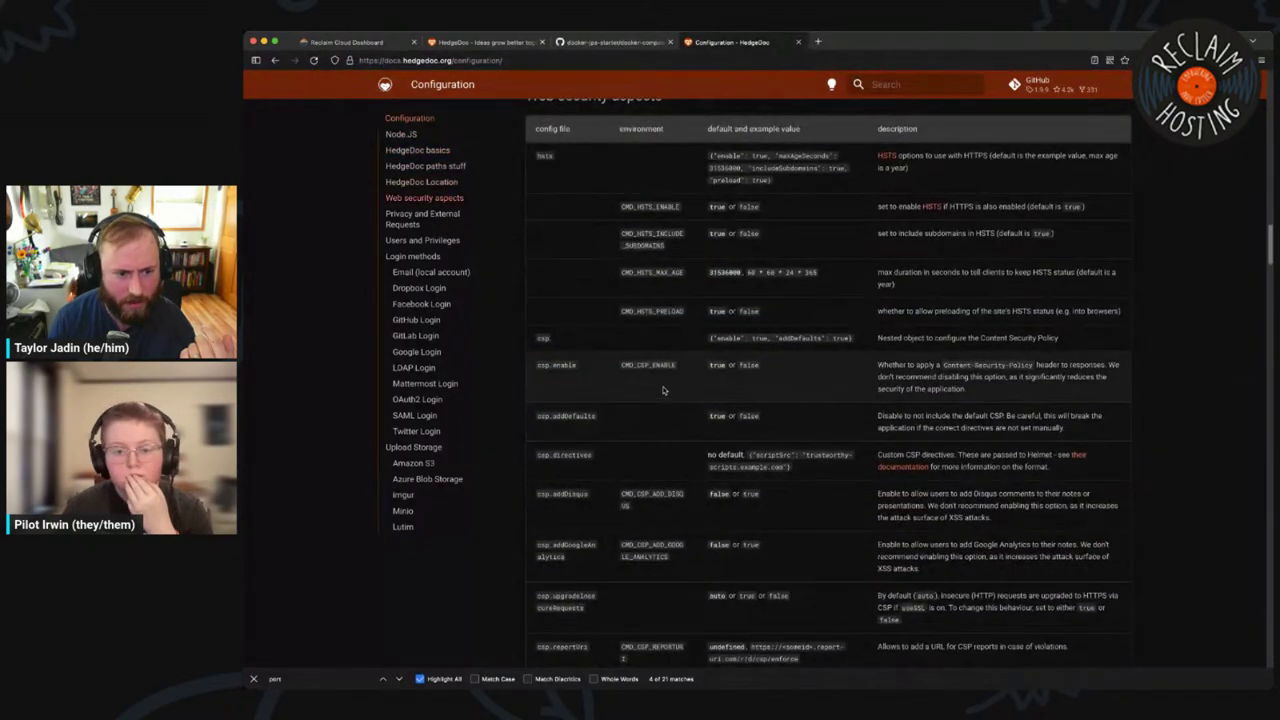
# Select CMD_ALLOW_ANONYMOUS under Users and Privileges, then return to the node's config files.
pyautogui.click(415, 241)
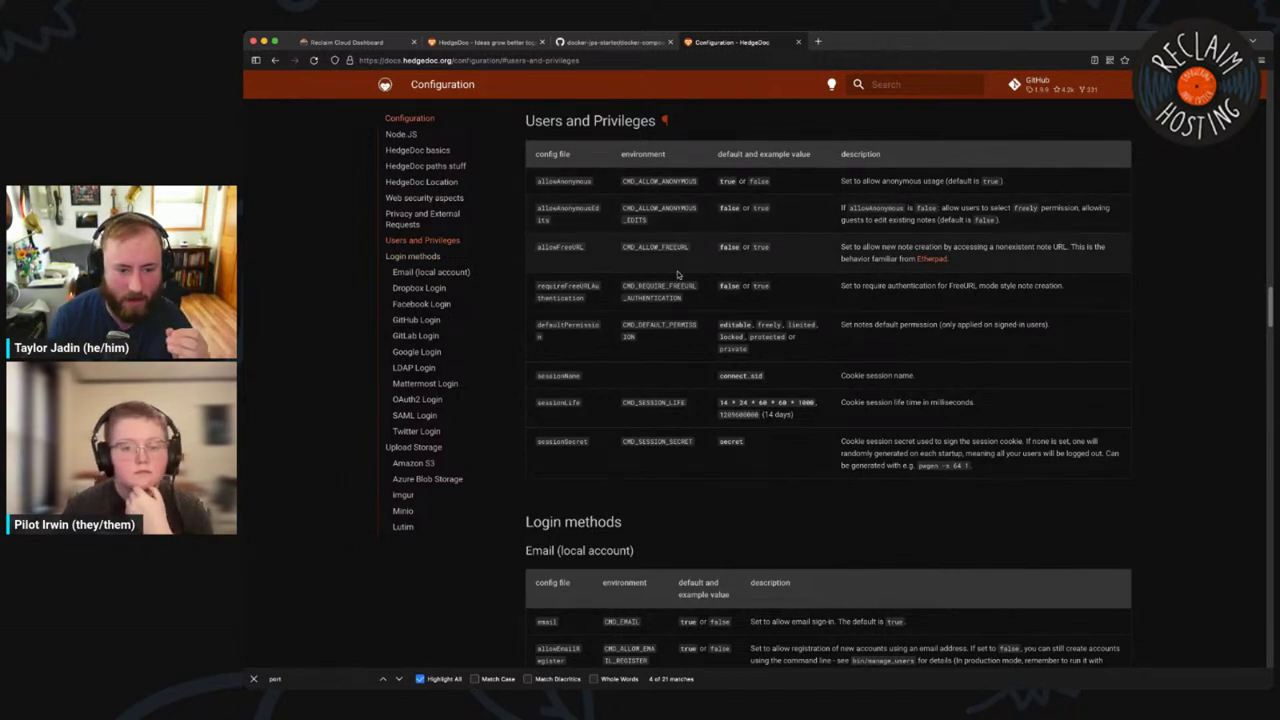
pyautogui.doubleClick(660, 181)
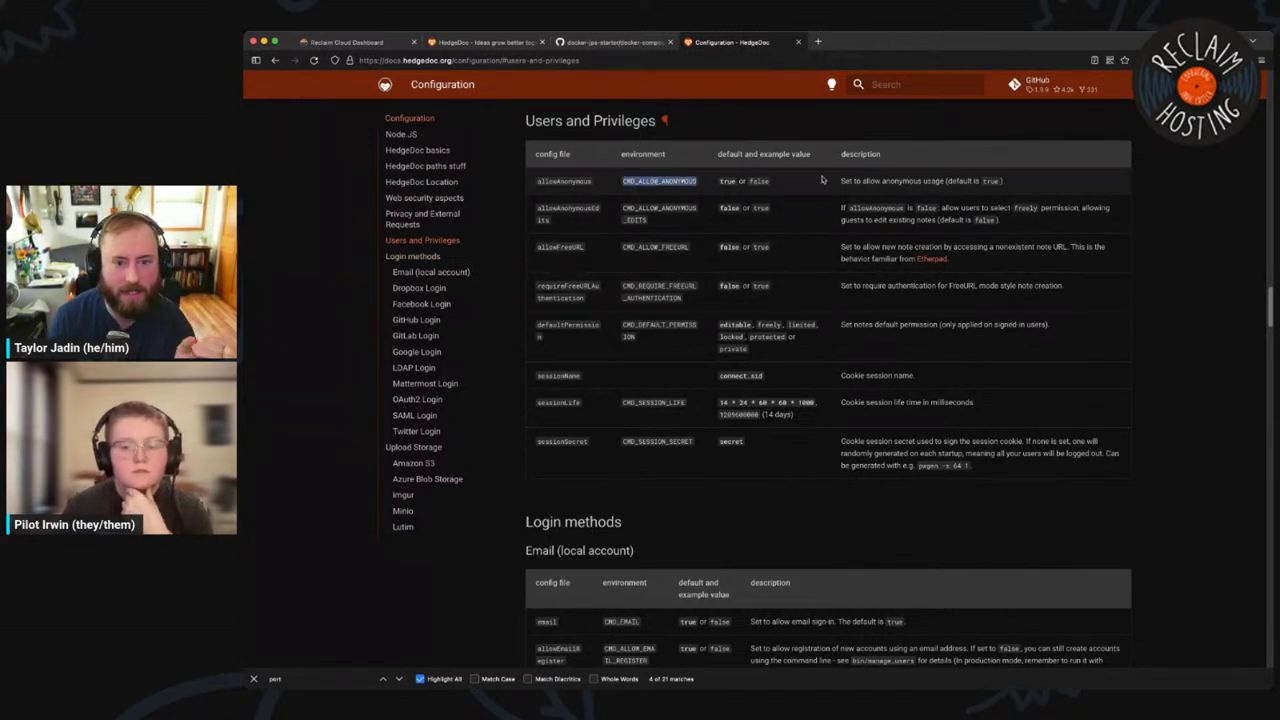
pyautogui.click(876, 183)
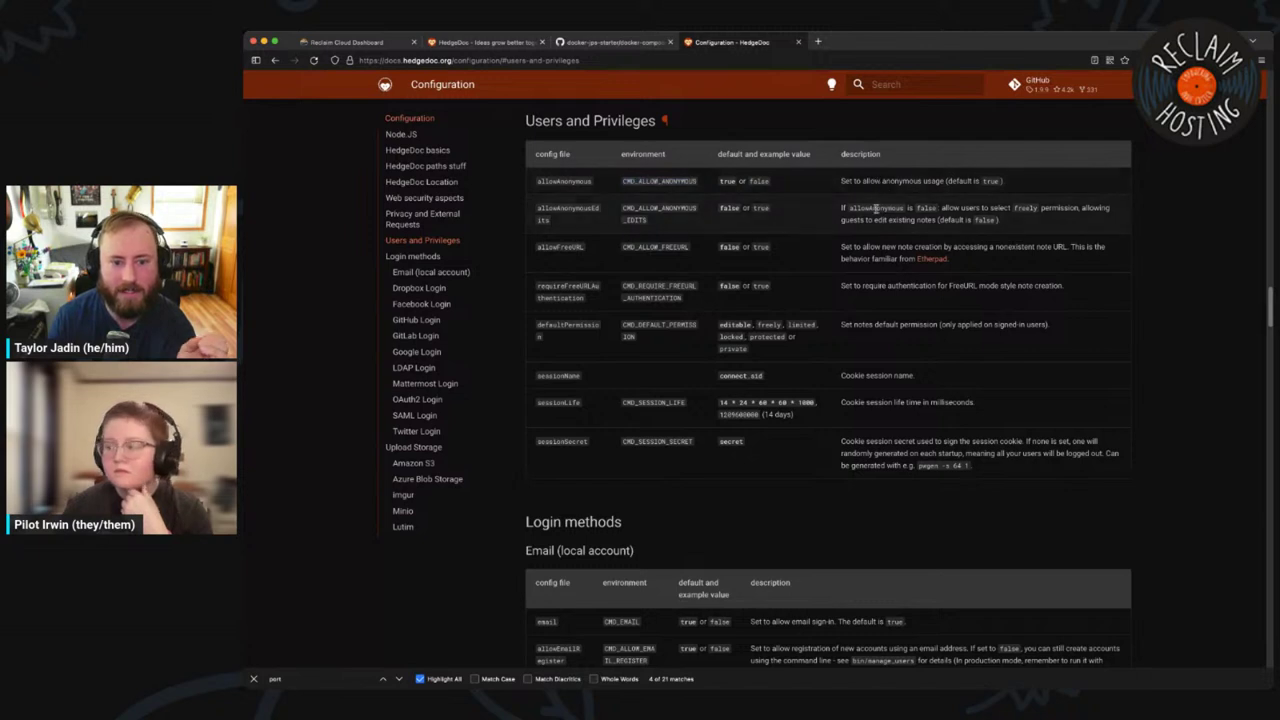
pyautogui.doubleClick(666, 181)
pyautogui.press('super+c')
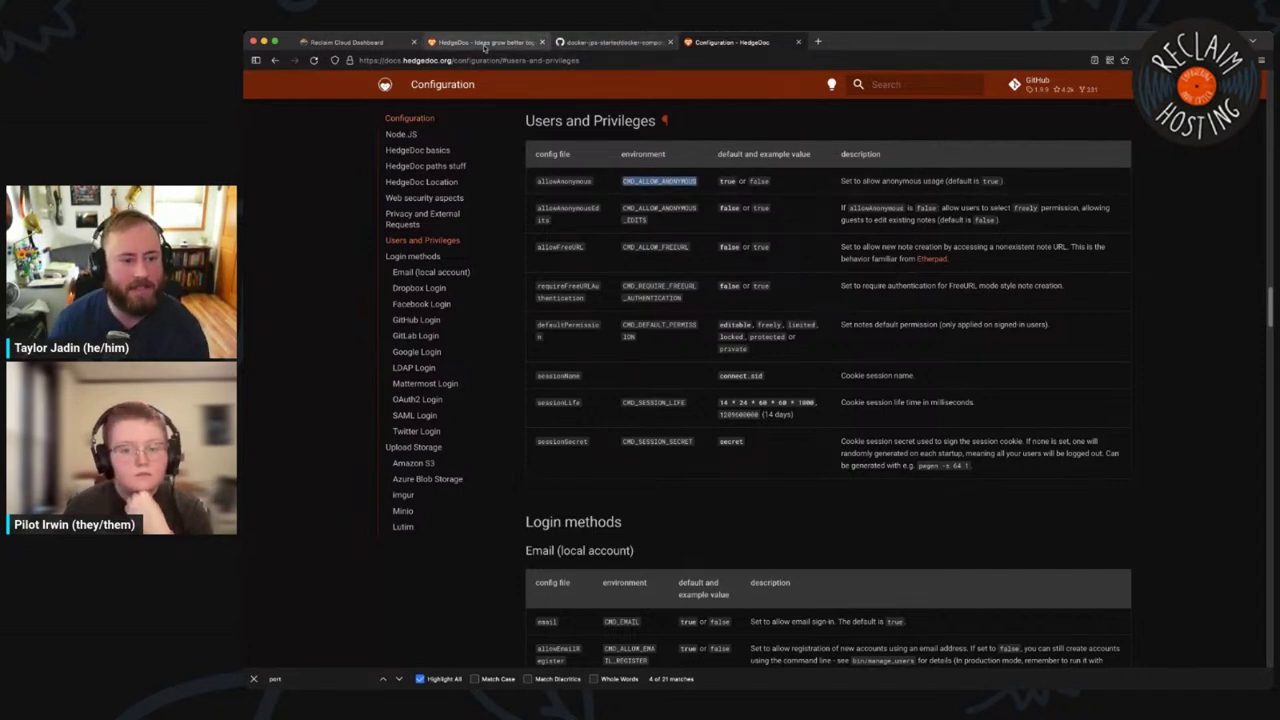
pyautogui.click(346, 42)
pyautogui.click(398, 212)
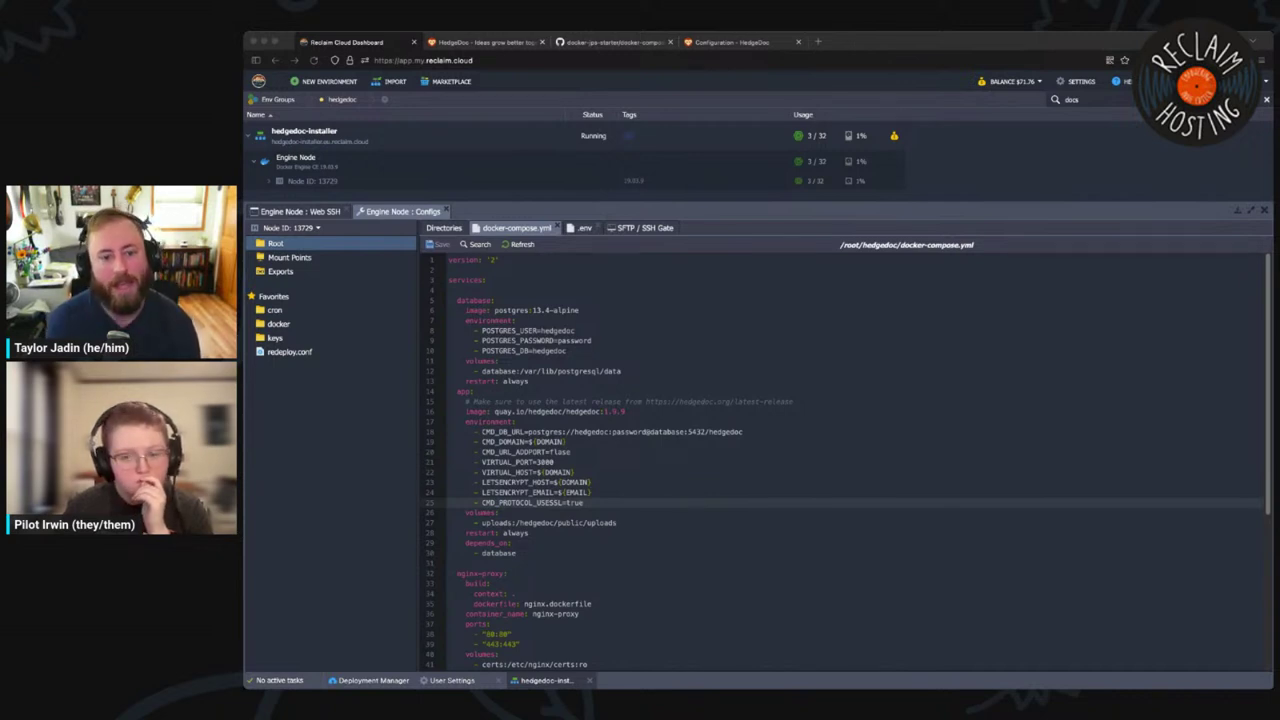
# Add a '# Hedgedoc configuration' comment and a CMD_ALLOW_ANONYMOUS= line above .env's Lets Encrypt section.
pyautogui.click(580, 228)
pyautogui.press('Return')
pyautogui.press('Return')
pyautogui.press('Up')
pyautogui.press('Up')
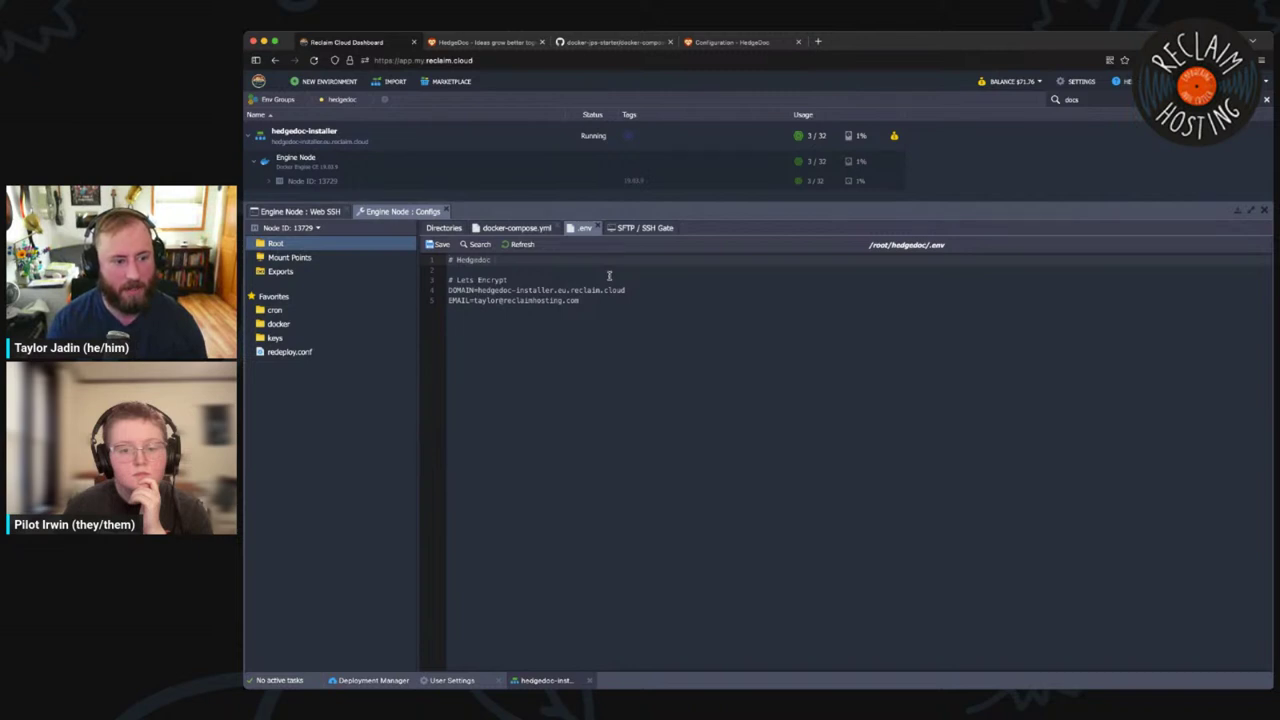
pyautogui.write('uration')
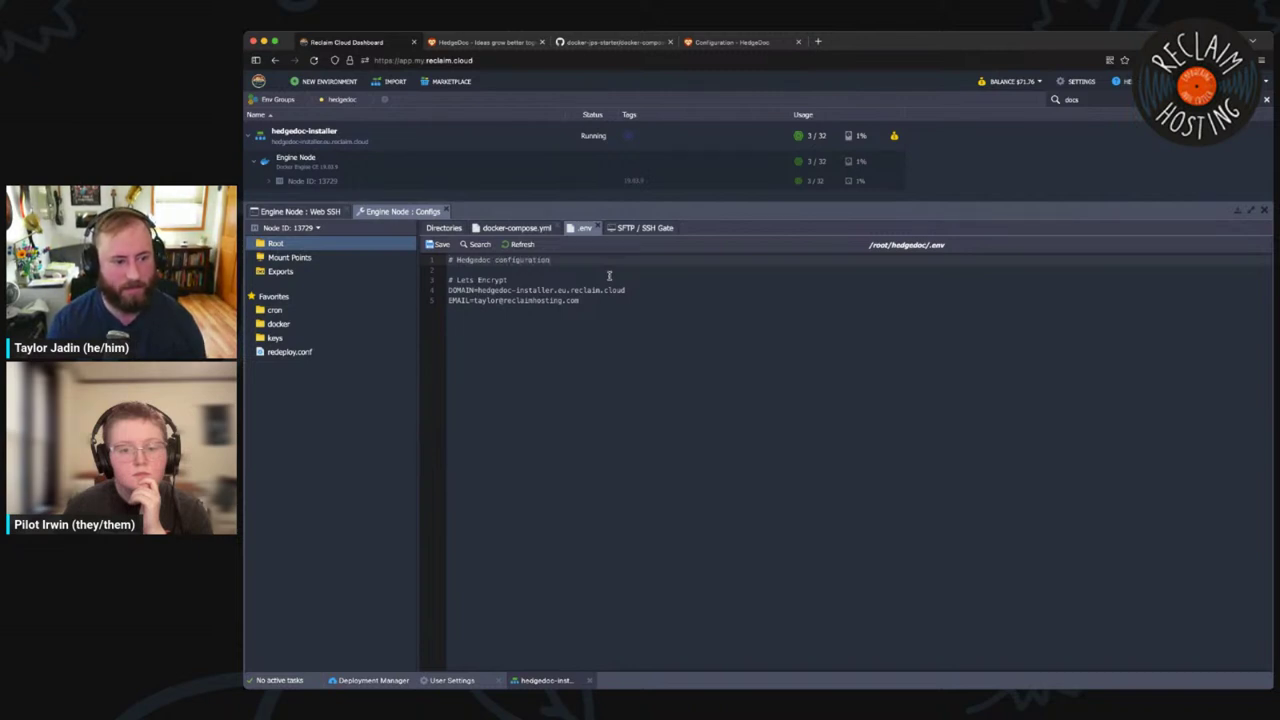
pyautogui.press('Return')
pyautogui.press('super+v')
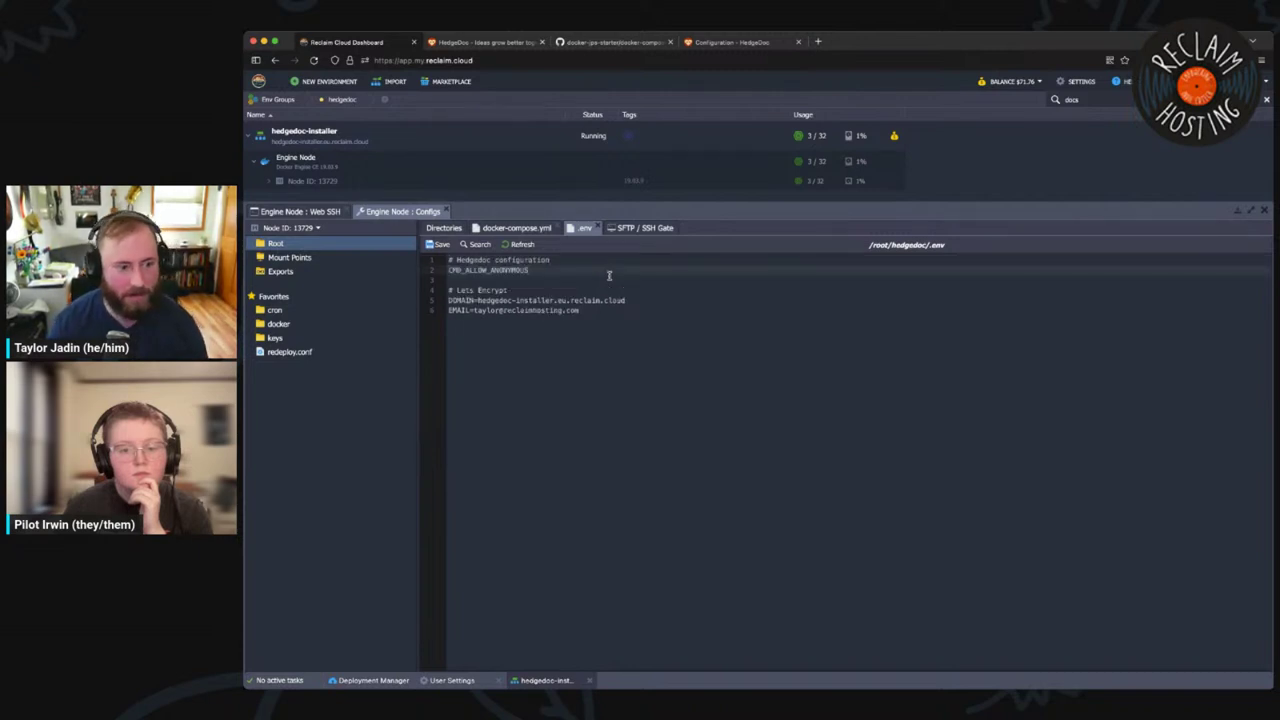
pyautogui.press('super+Tab')
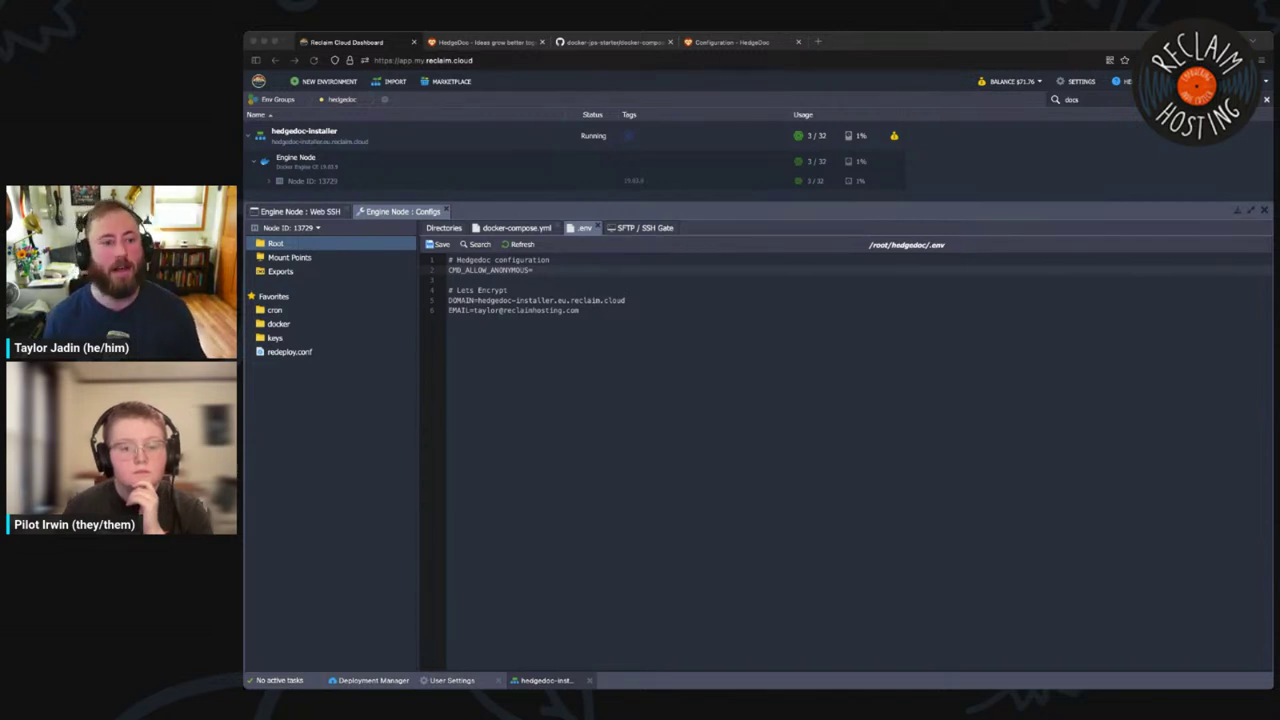
pyautogui.click(735, 42)
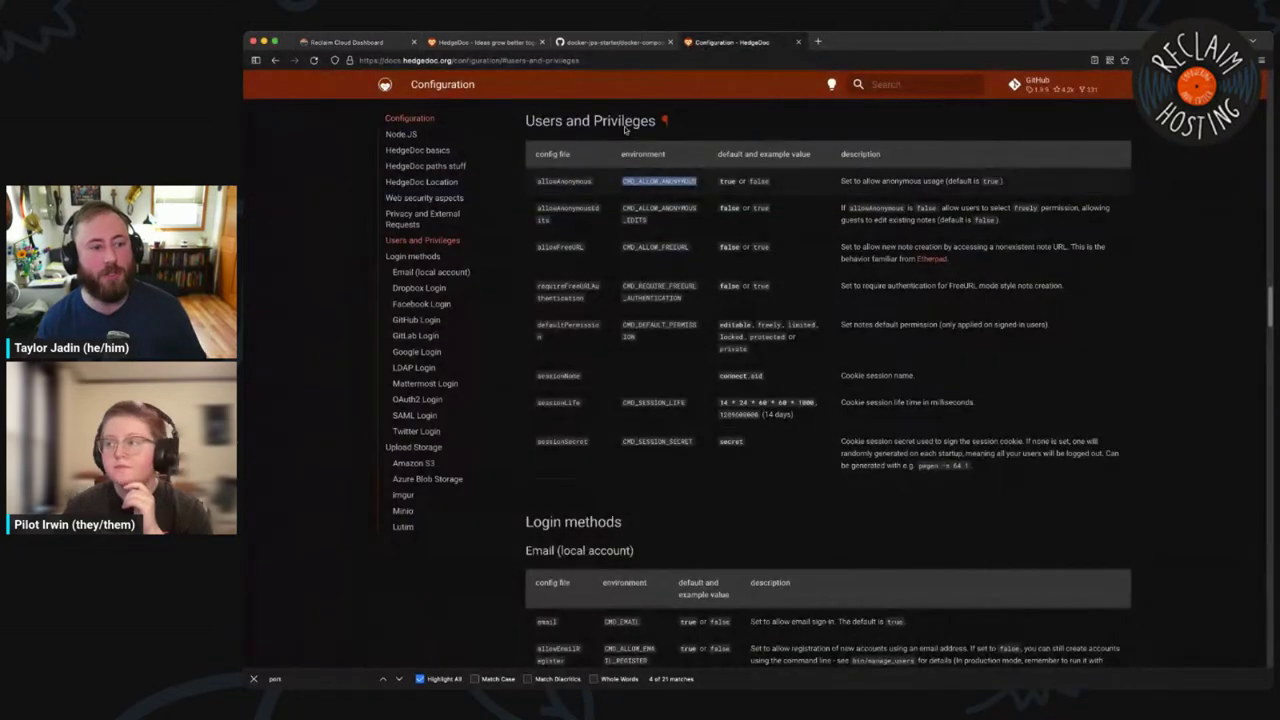
pyautogui.scroll(-5, 830, 356)
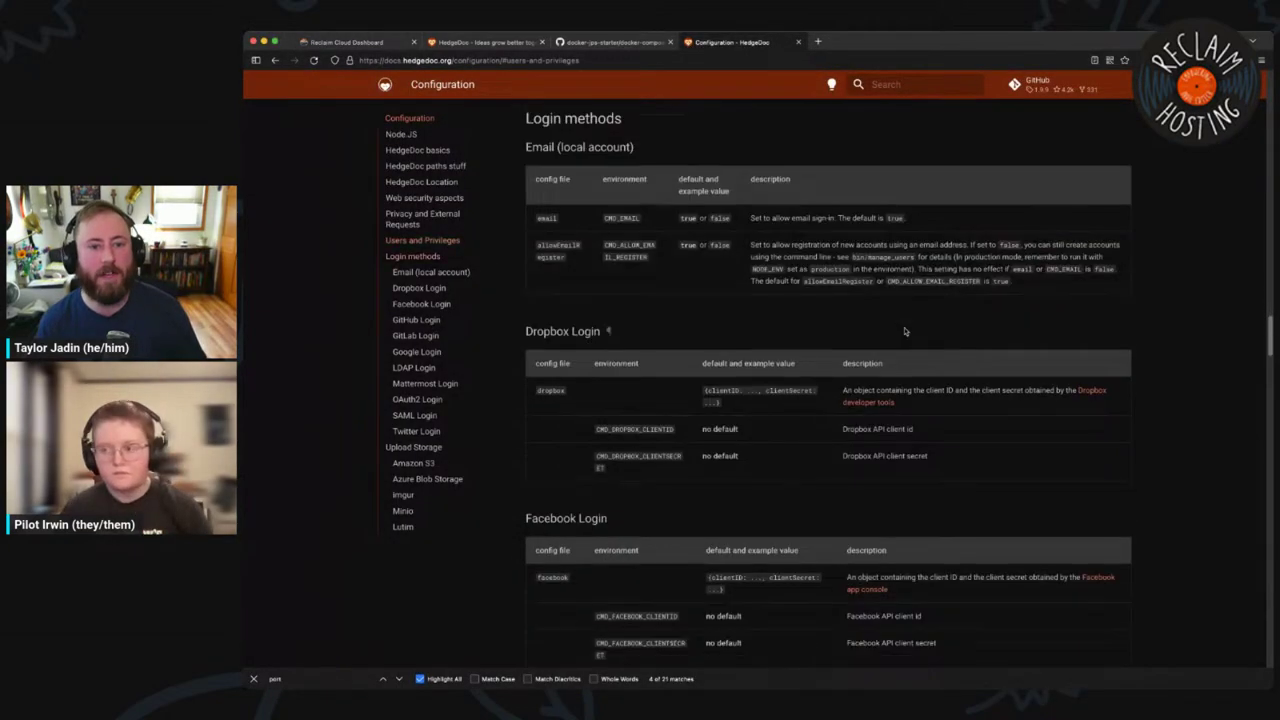
pyautogui.scroll(5, 830, 356)
pyautogui.press('super+Tab')
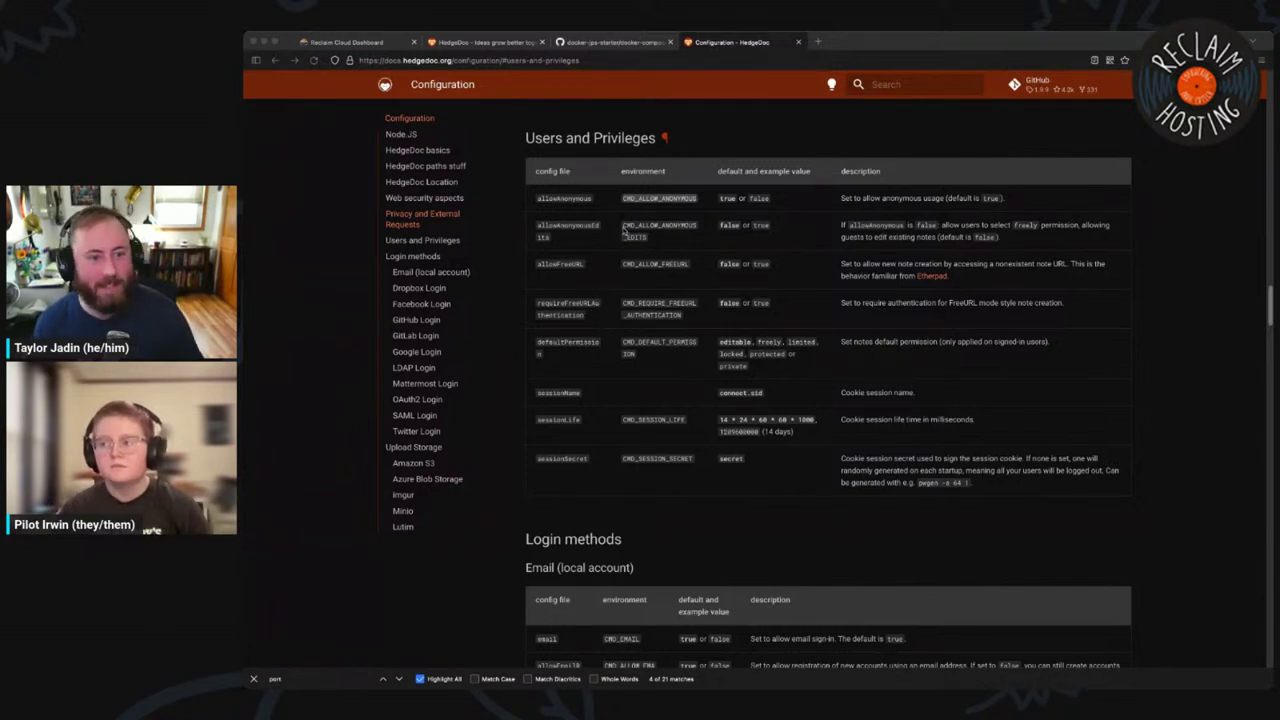
pyautogui.click(650, 225)
pyautogui.doubleClick(651, 225)
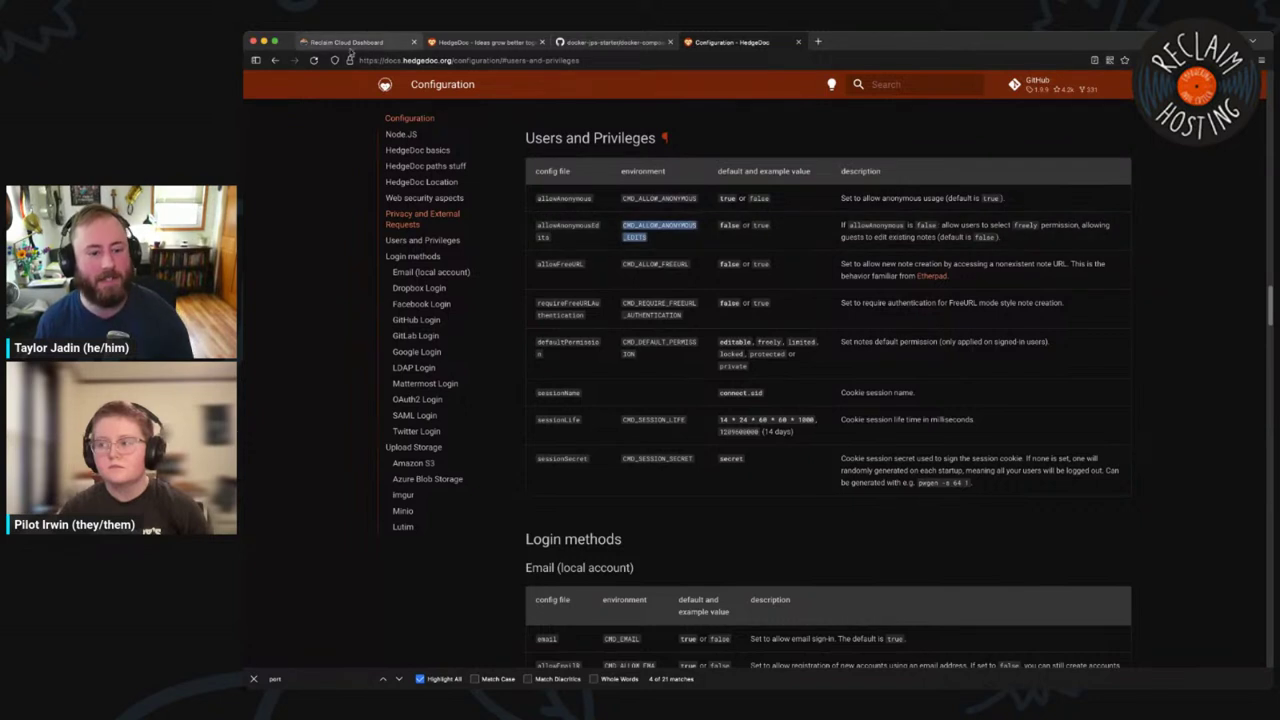
pyautogui.doubleClick(733, 392)
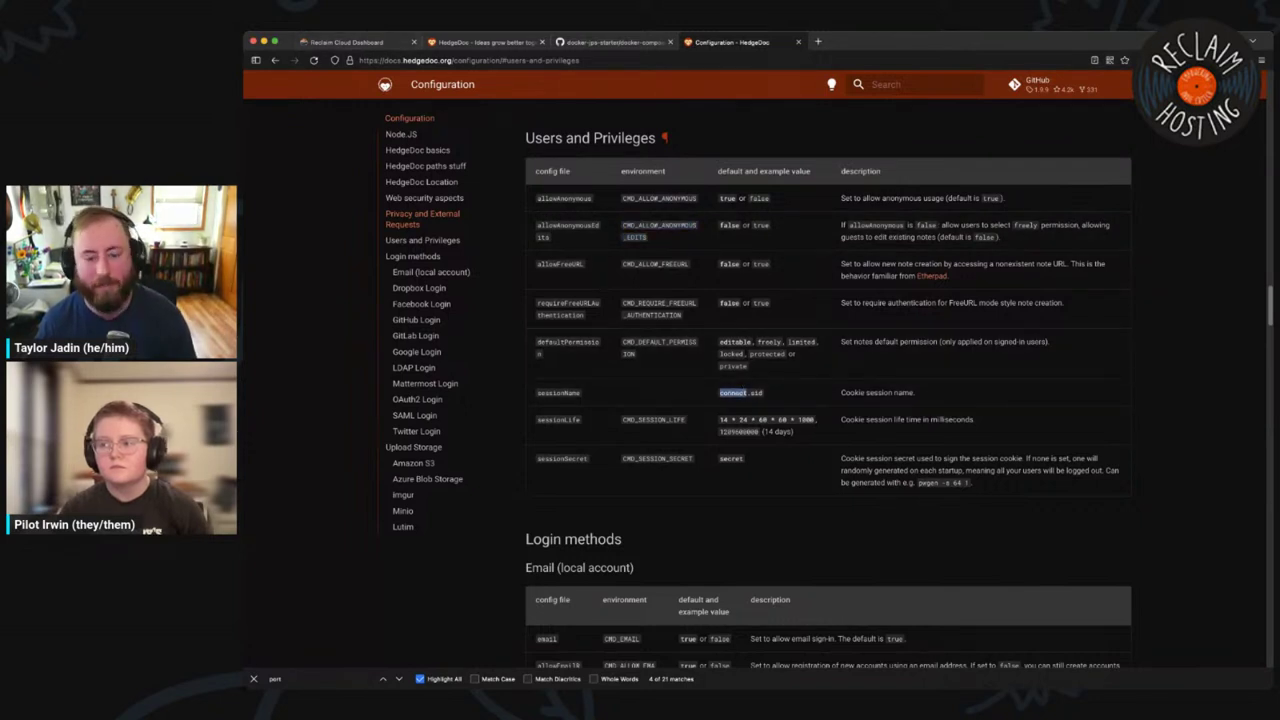
pyautogui.press('super+1')
# Delete the Hedgedoc comment and CMD_ALLOW_ANONYMOUS= lines from .env and save it.
pyautogui.moveTo(547, 269); pyautogui.dragTo(449, 257)
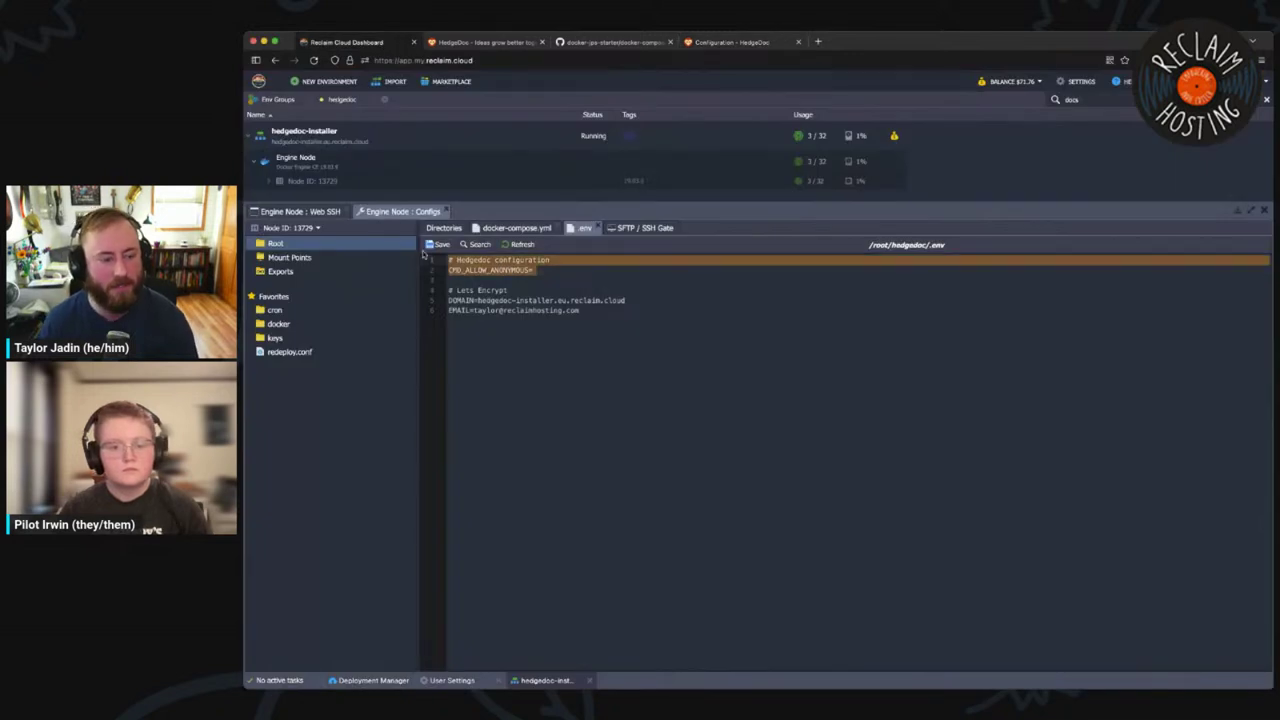
pyautogui.press('Delete')
pyautogui.press('Delete')
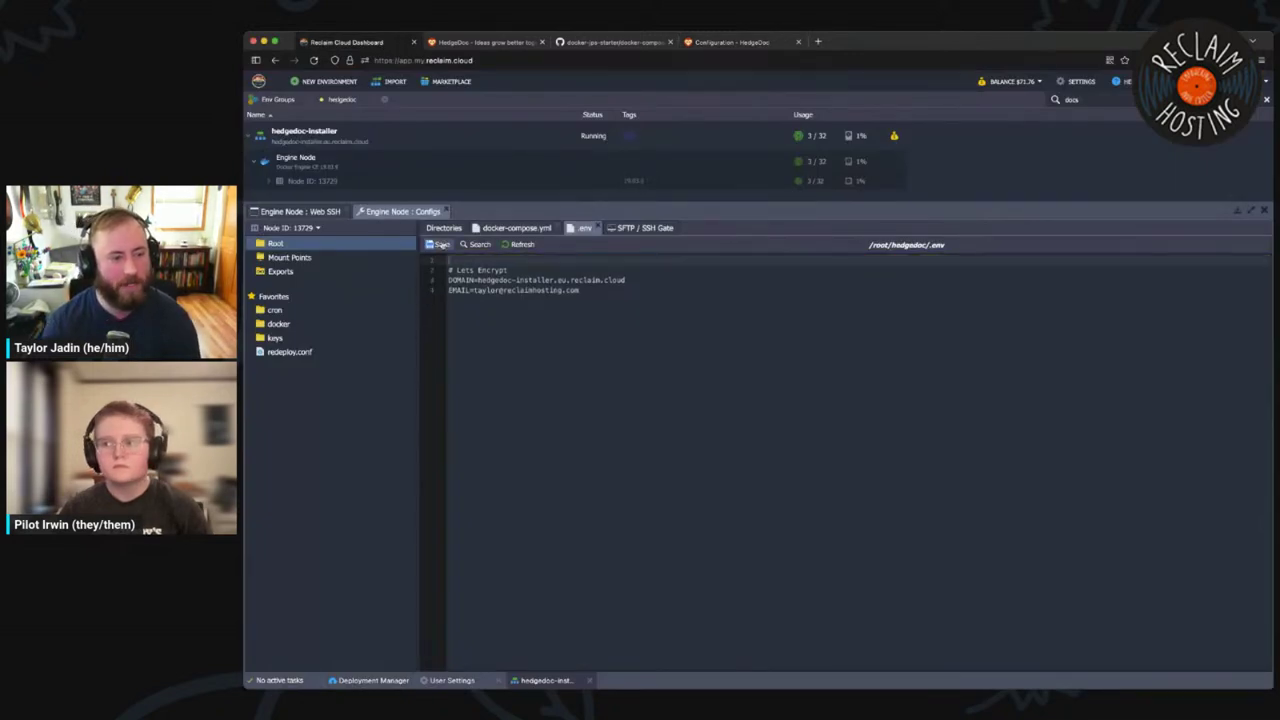
pyautogui.press('Delete')
pyautogui.click(441, 245)
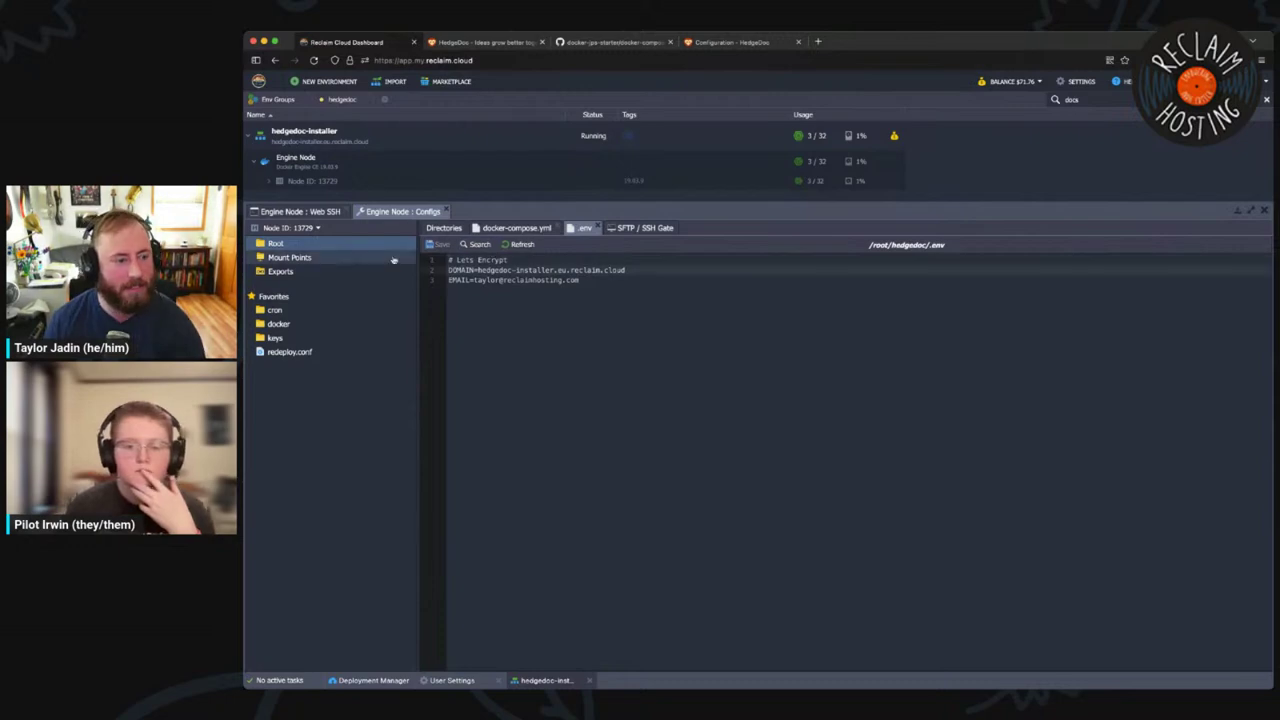
# Glance at the Web SSH output, then start a new tab at reclaimhosting.com/.
pyautogui.click(300, 211)
pyautogui.click(401, 211)
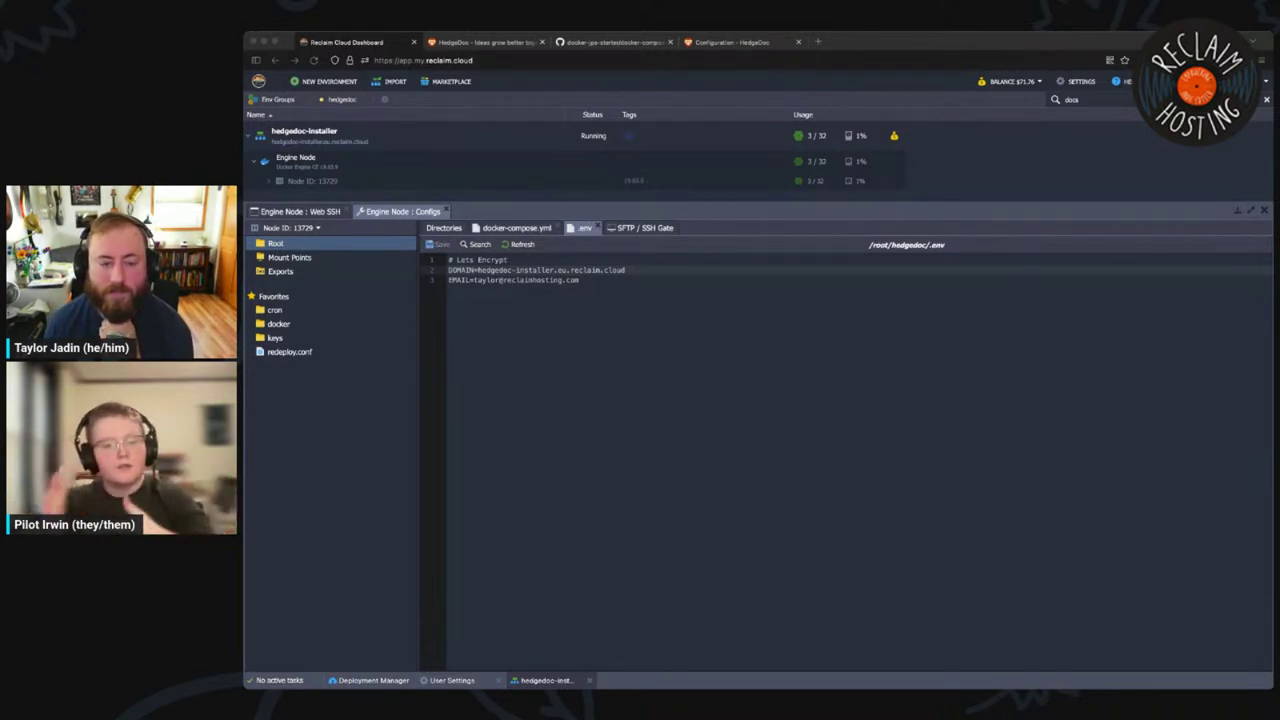
pyautogui.hotkey('ctrl', 't')
pyautogui.write('reclaimhosting.com/')
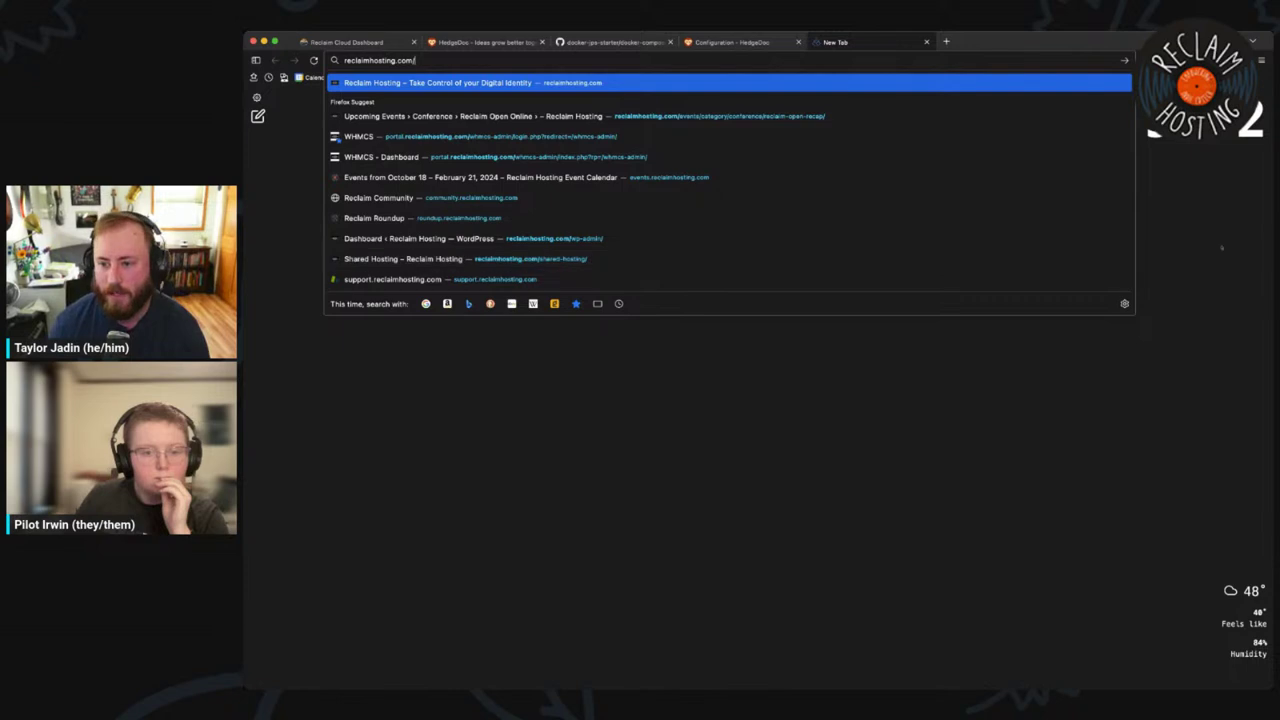
# Load support.reclaimhosting.com and search its articles for 'ghost'.
pyautogui.press('super+Tab')
pyautogui.press('super+Tab')
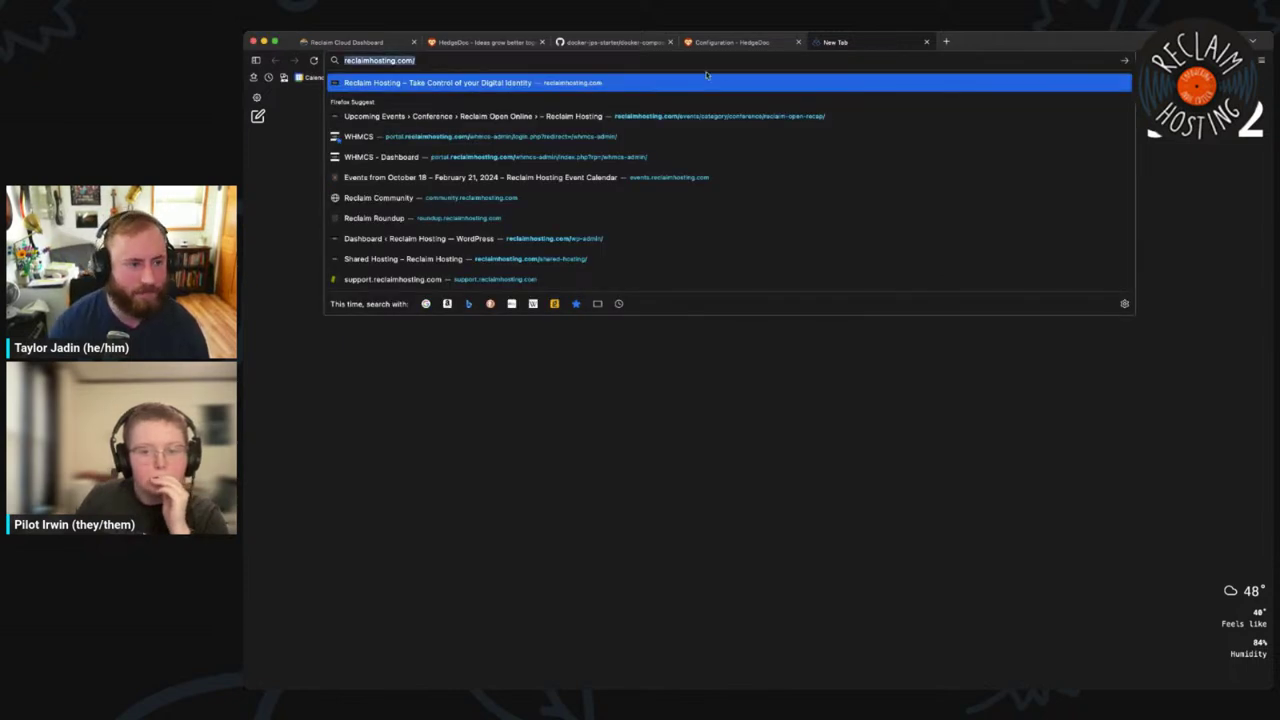
pyautogui.press('Home')
pyautogui.write('support.')
pyautogui.press('Return')
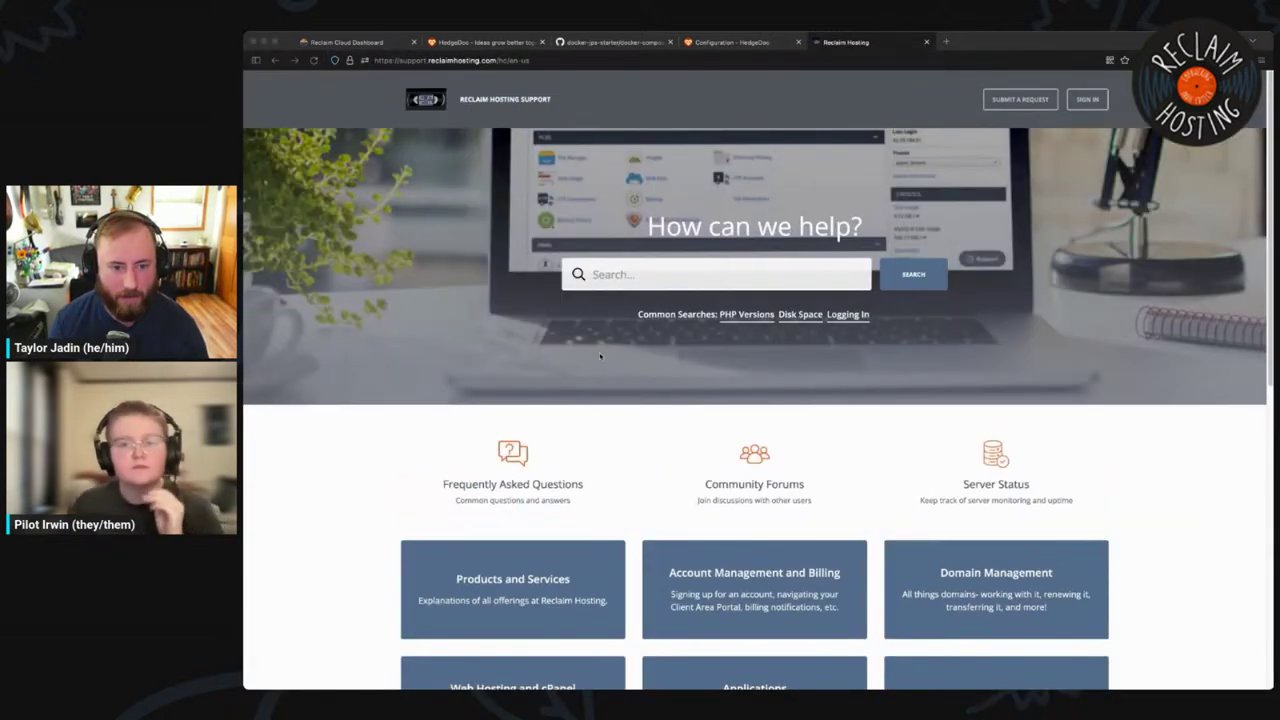
pyautogui.click(641, 287)
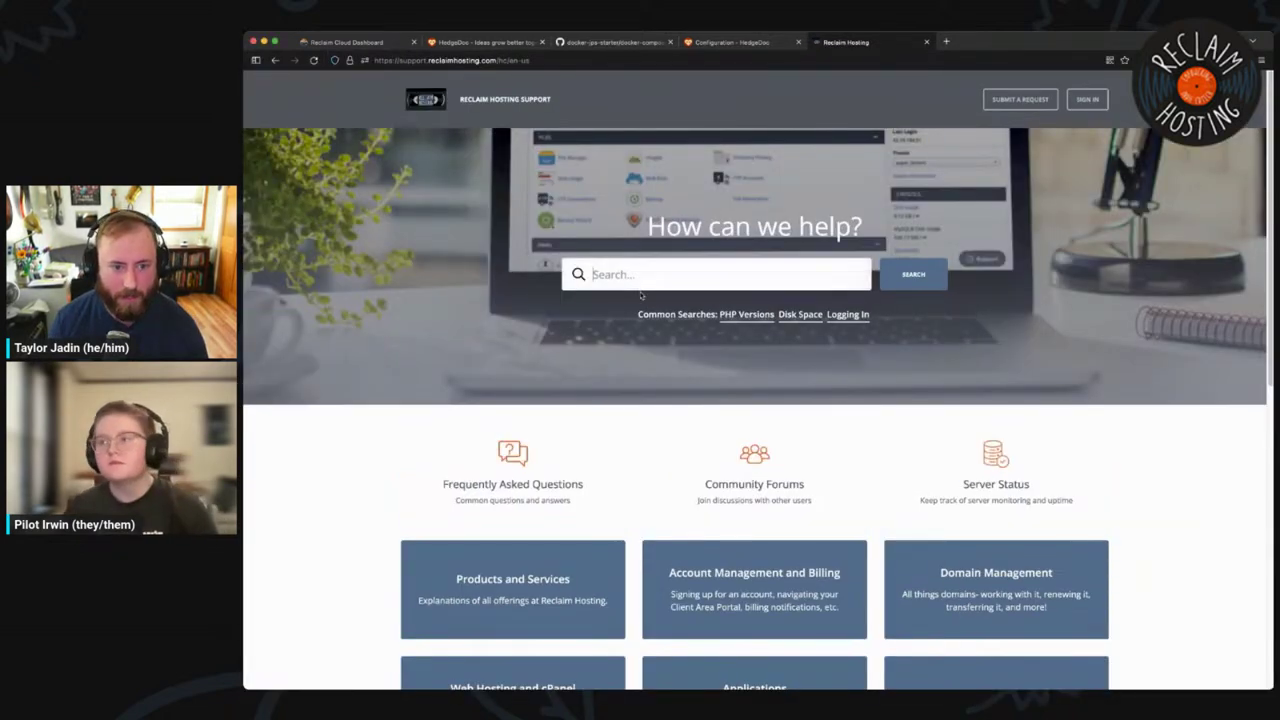
pyautogui.scroll(-3, 669, 429)
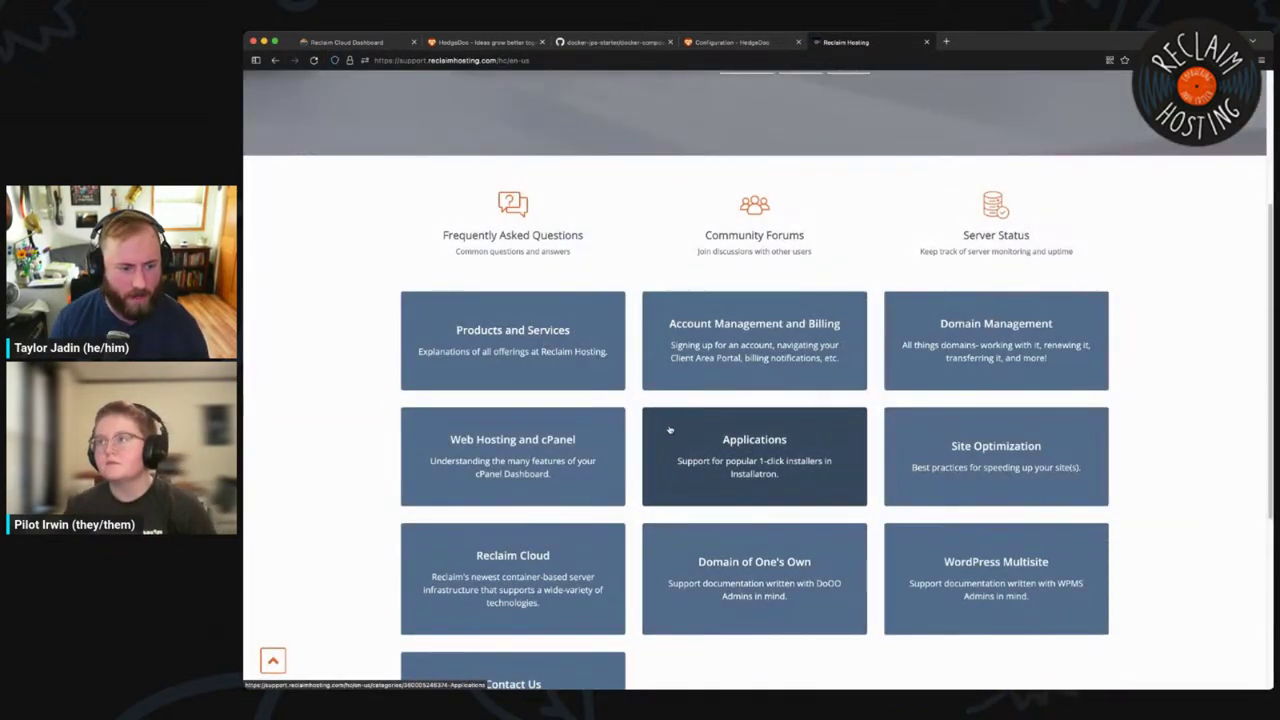
pyautogui.scroll(3, 679, 428)
pyautogui.write('ghost')
pyautogui.press('Return')
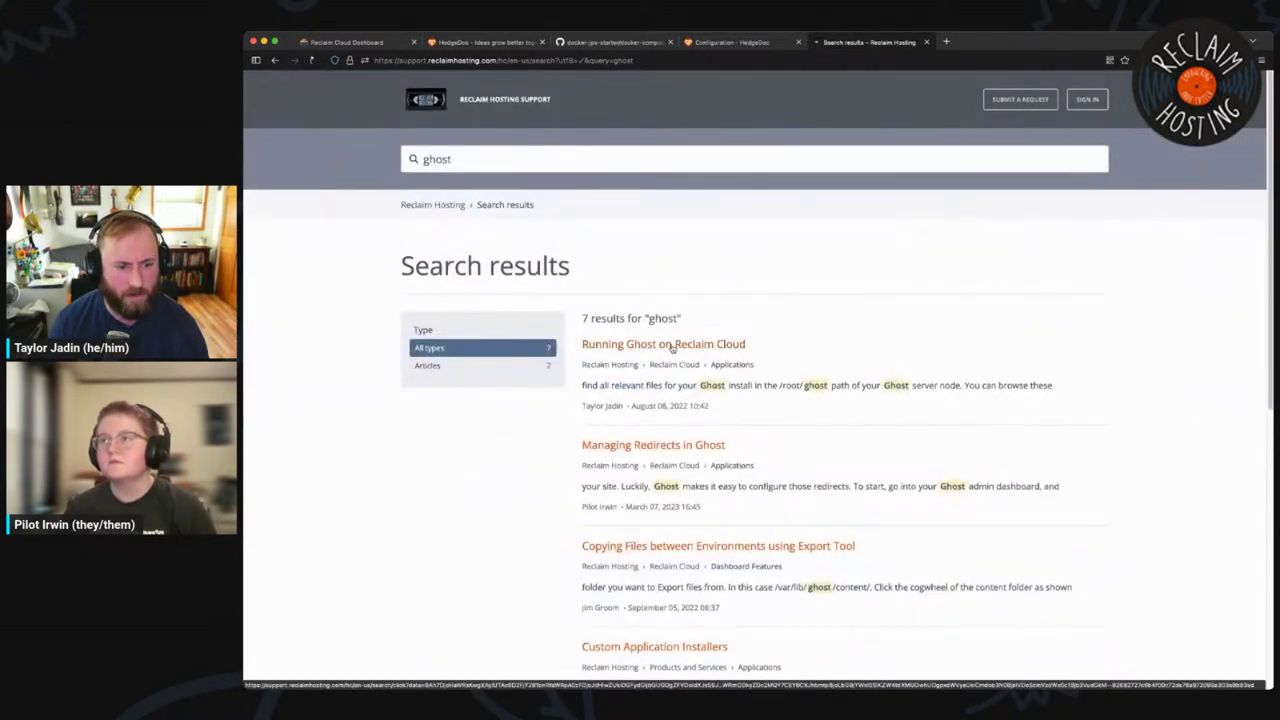
# Open 'Running Ghost on Reclaim Cloud' and scroll to Updating and Configuring Ghost.
pyautogui.click(700, 344)
pyautogui.scroll(-3, 663, 350)
pyautogui.scroll(2, 663, 320)
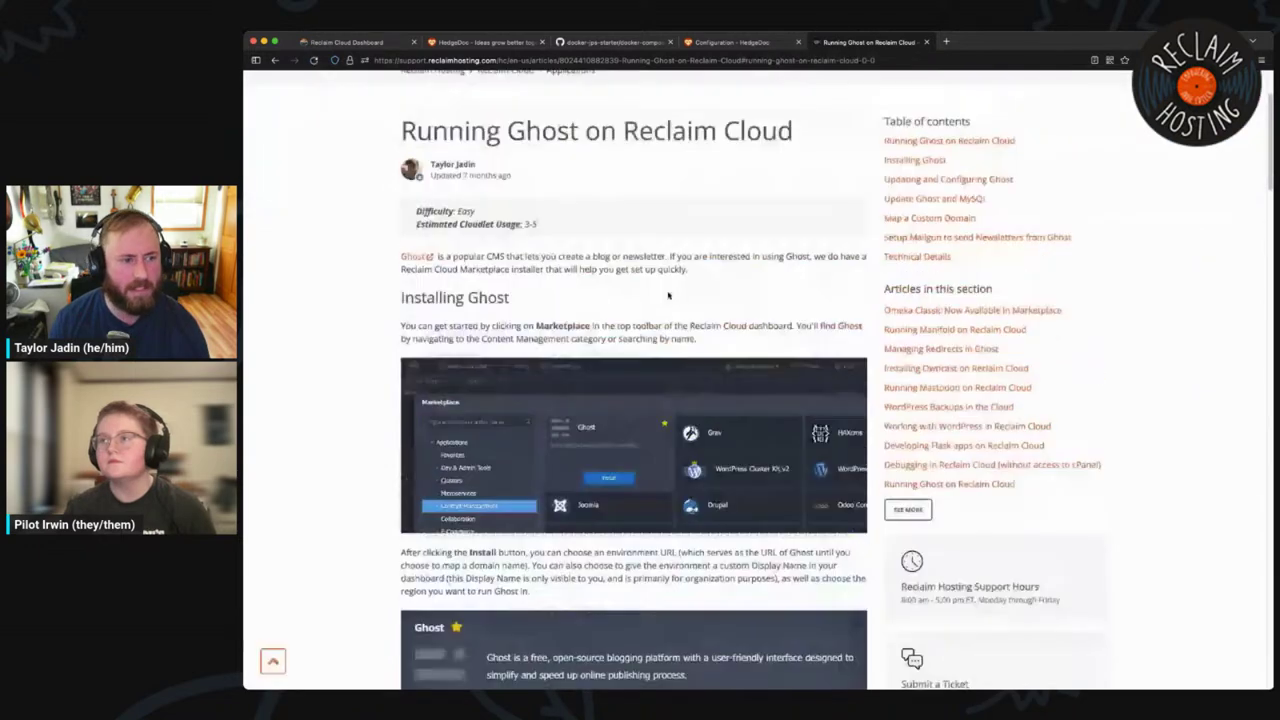
pyautogui.scroll(-2, 663, 294)
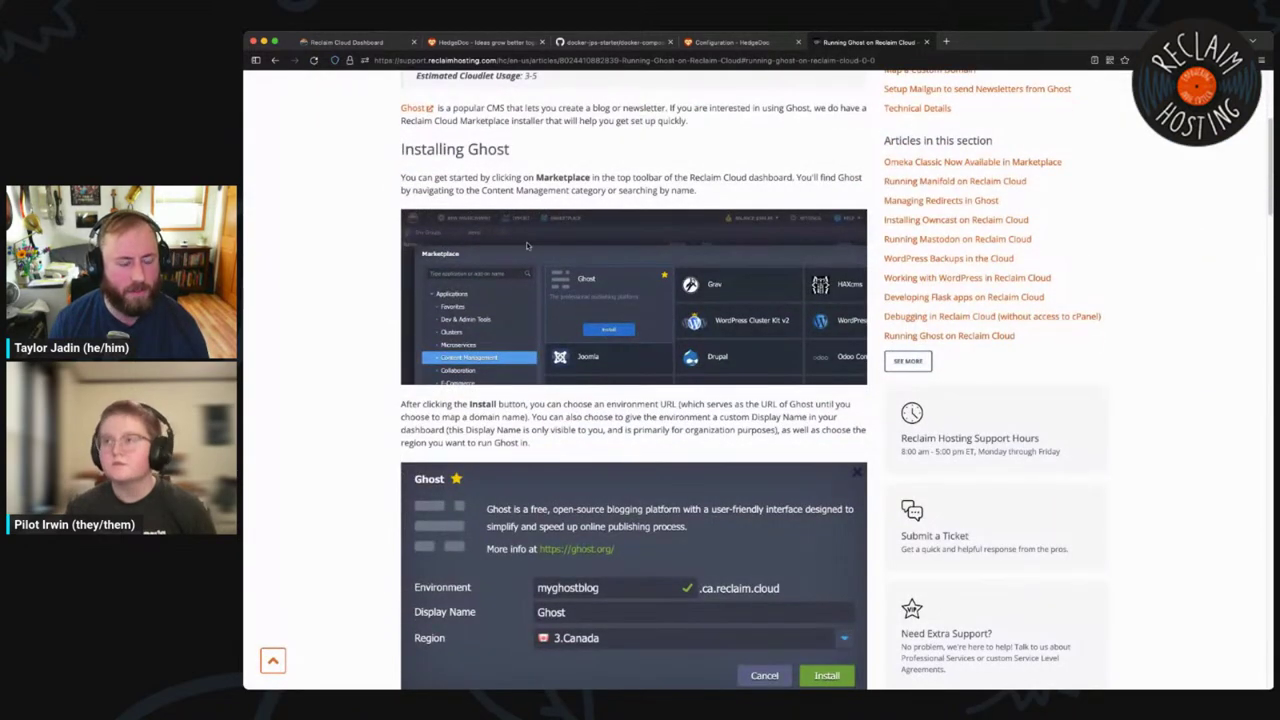
pyautogui.scroll(-2, 672, 331)
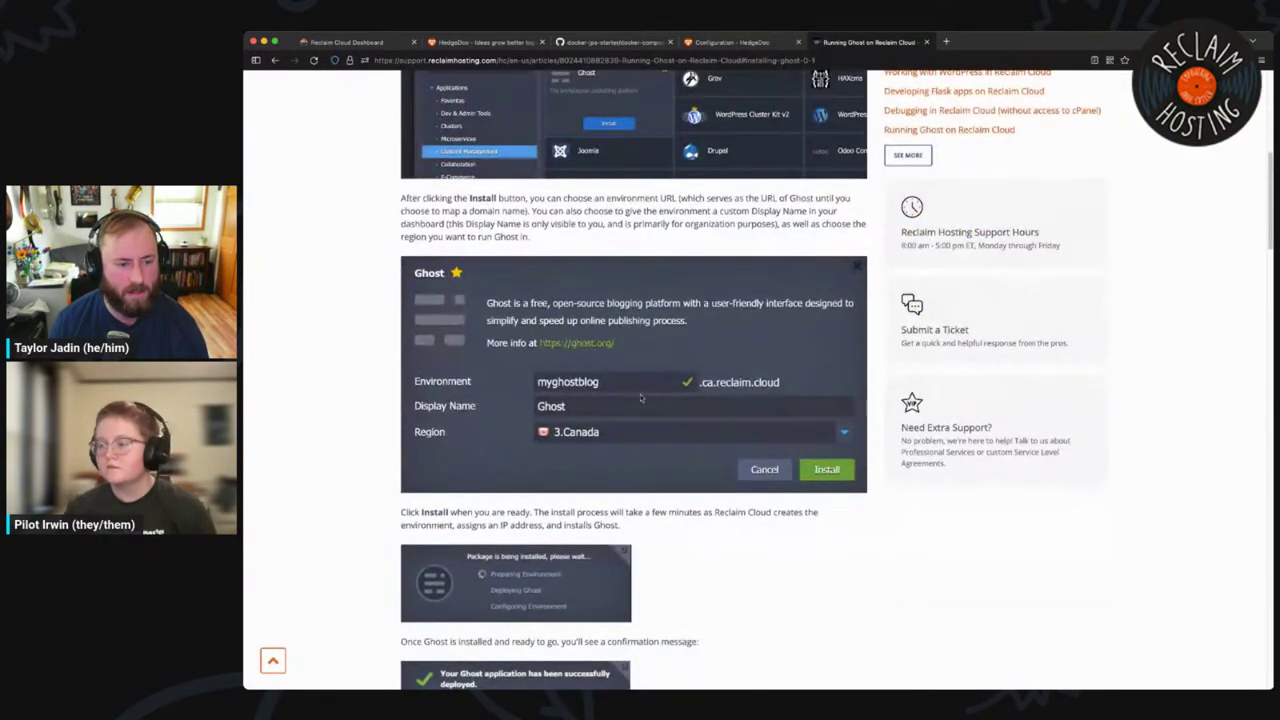
pyautogui.scroll(-3, 648, 393)
pyautogui.scroll(-6, 648, 393)
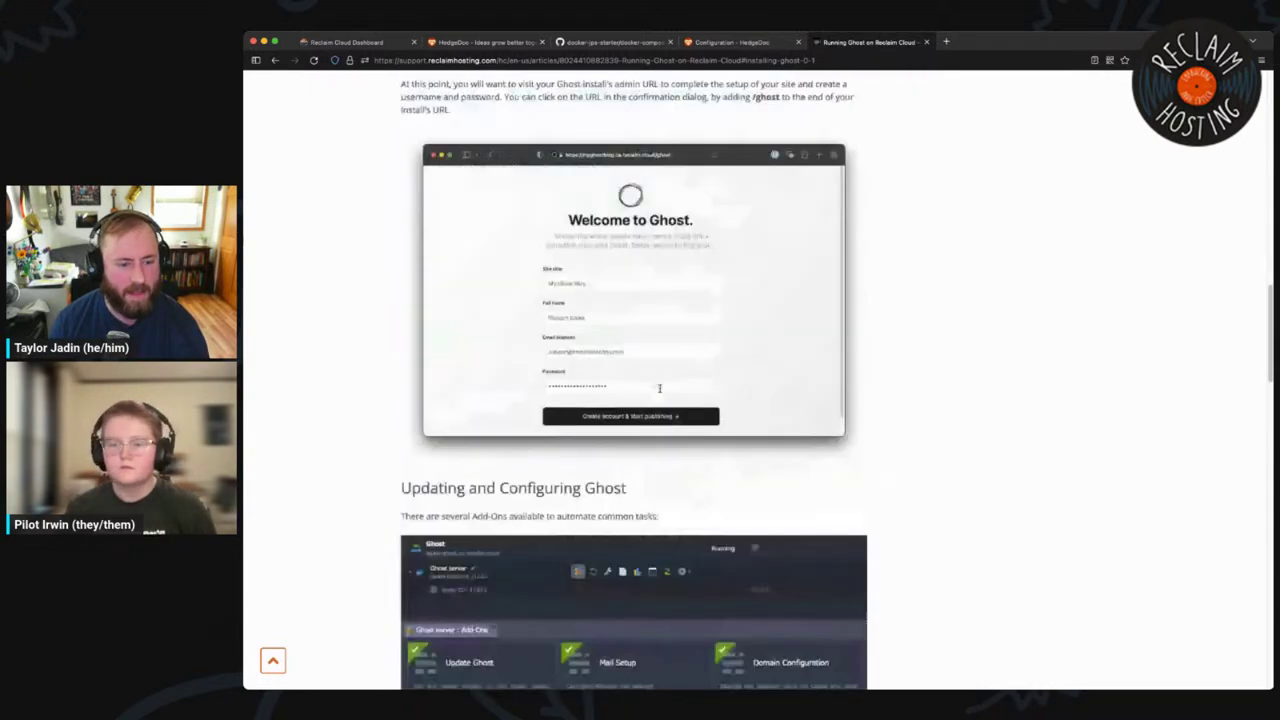
pyautogui.scroll(-8, 729, 293)
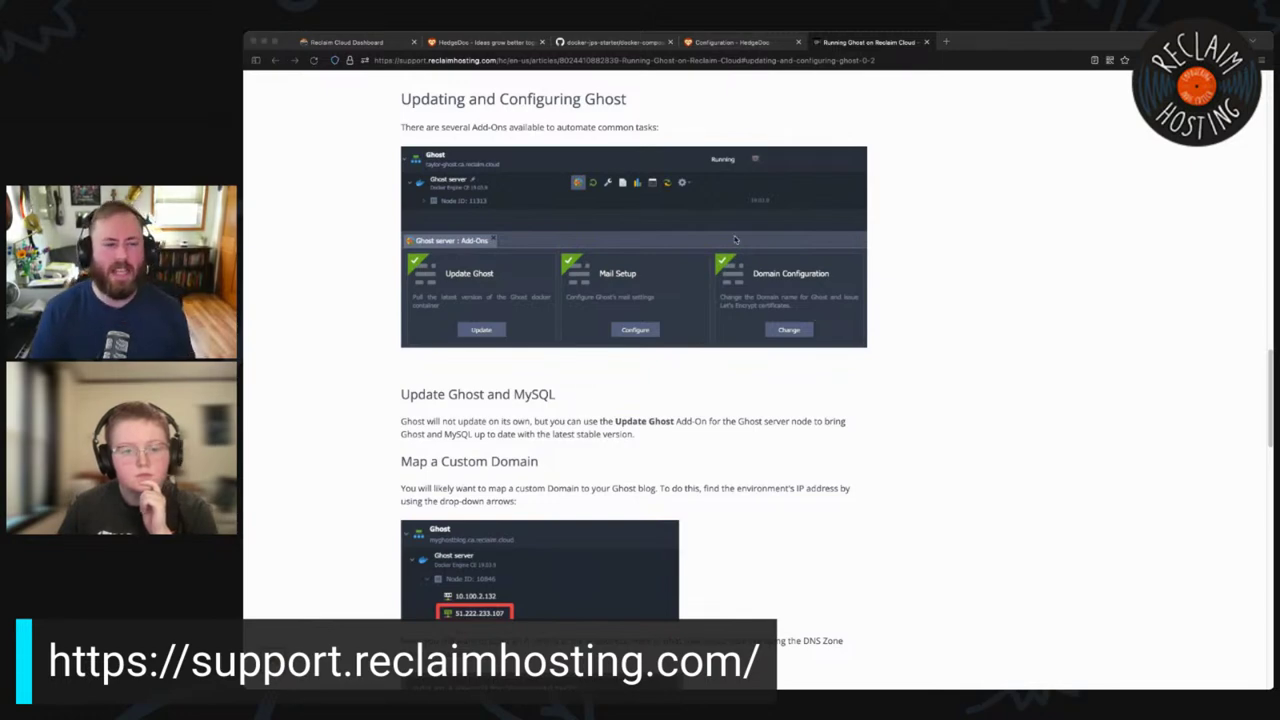
pyautogui.click(662, 150)
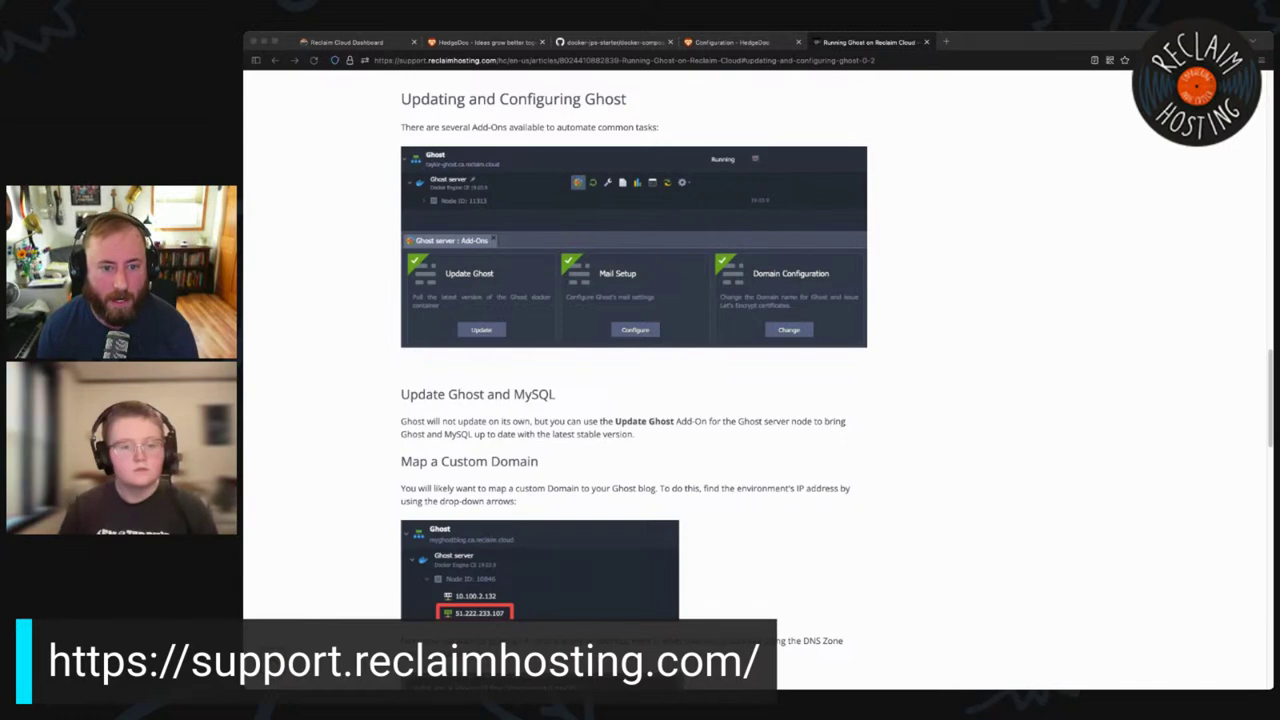
pyautogui.scroll(-2, 558, 408)
# Close the Ghost article, select all of manifest.yaml on GitHub, and return to Reclaim Cloud.
pyautogui.scroll(5, 558, 408)
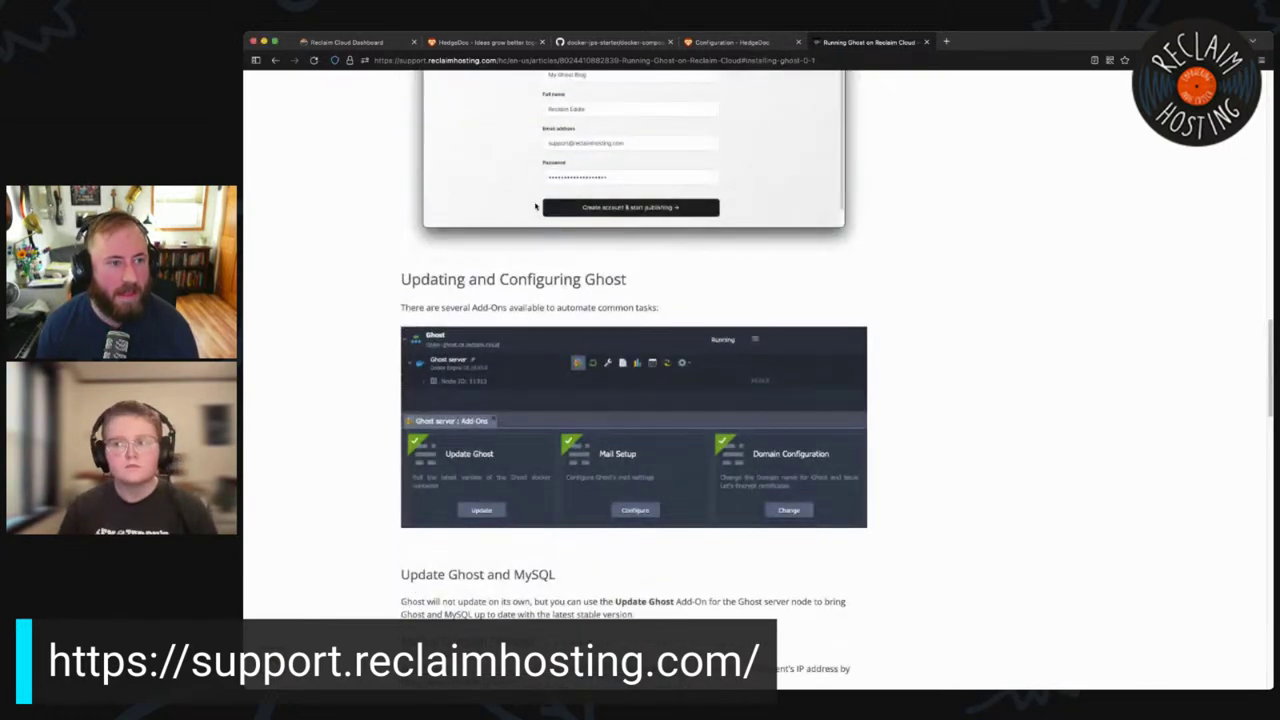
pyautogui.click(926, 42)
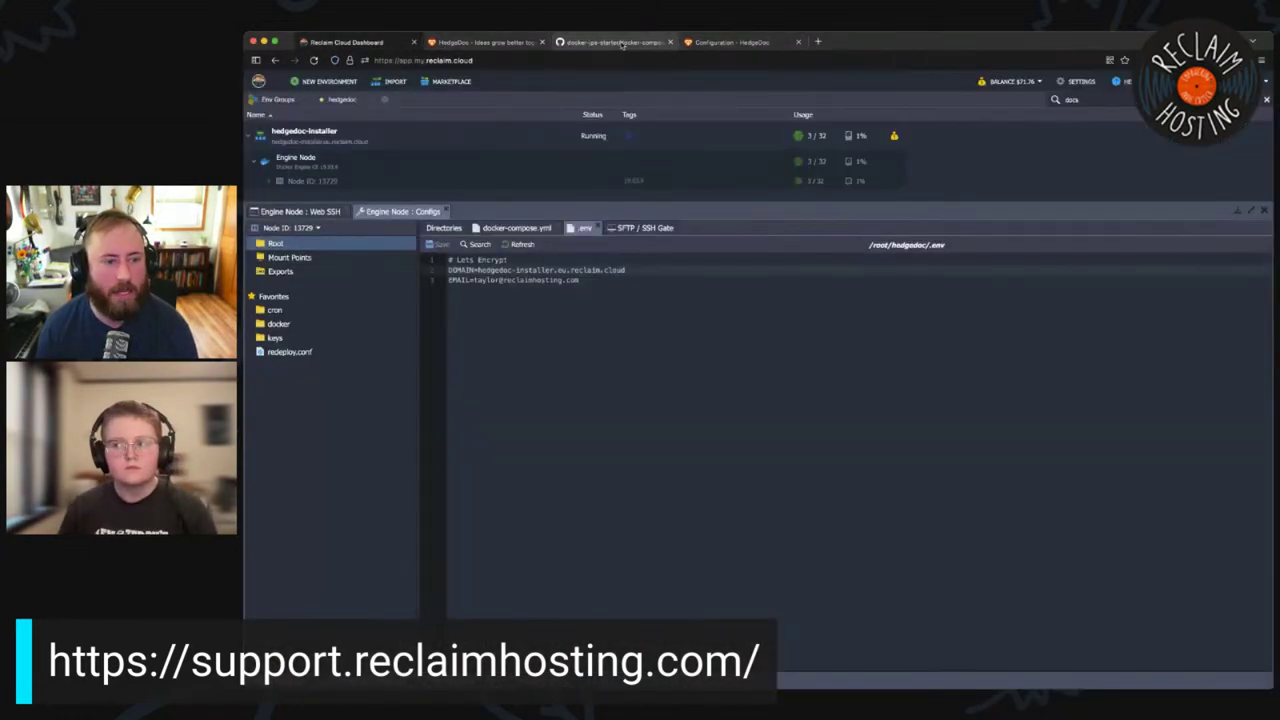
pyautogui.click(615, 42)
pyautogui.click(320, 193)
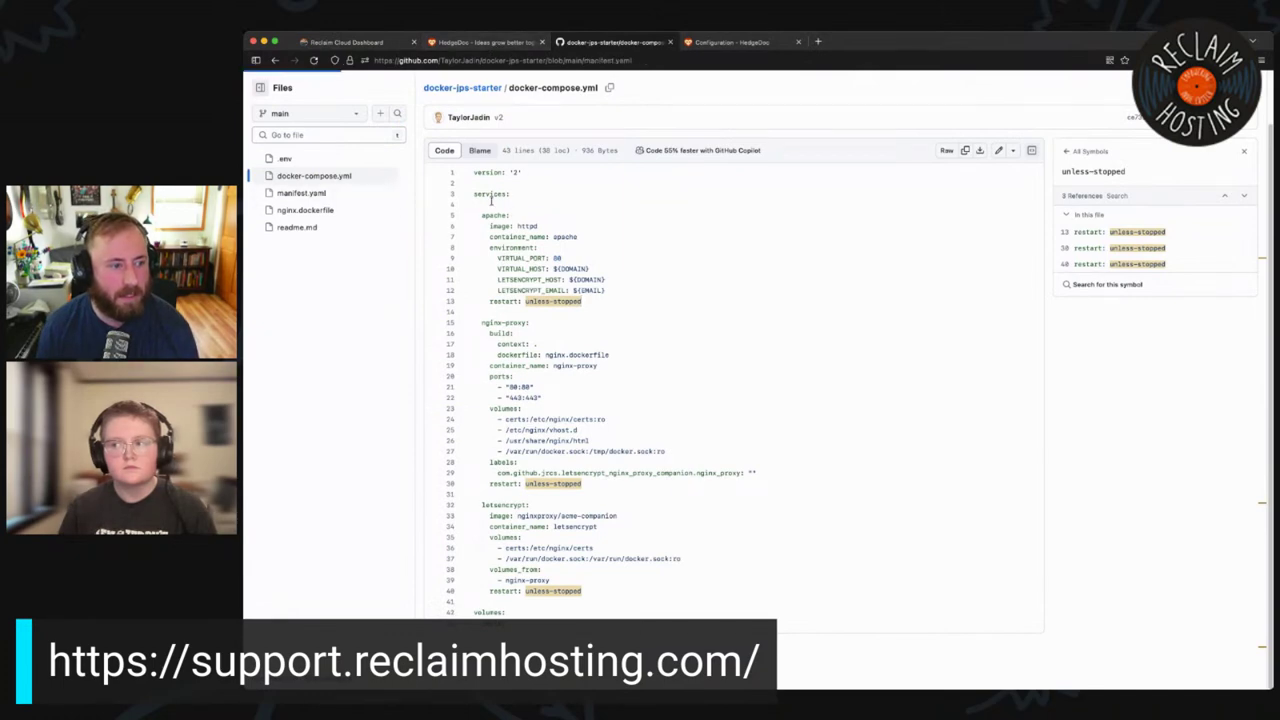
pyautogui.scroll(-10, 530, 240)
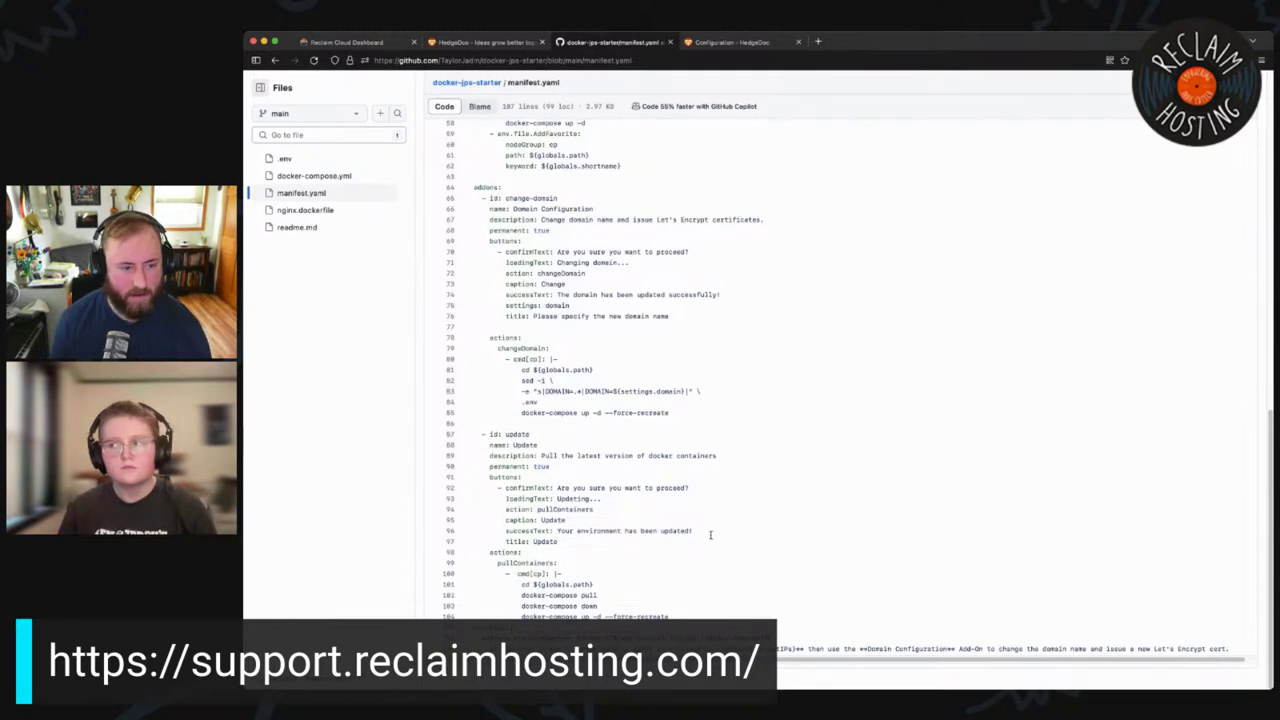
pyautogui.hotkey('ctrl', 'a')
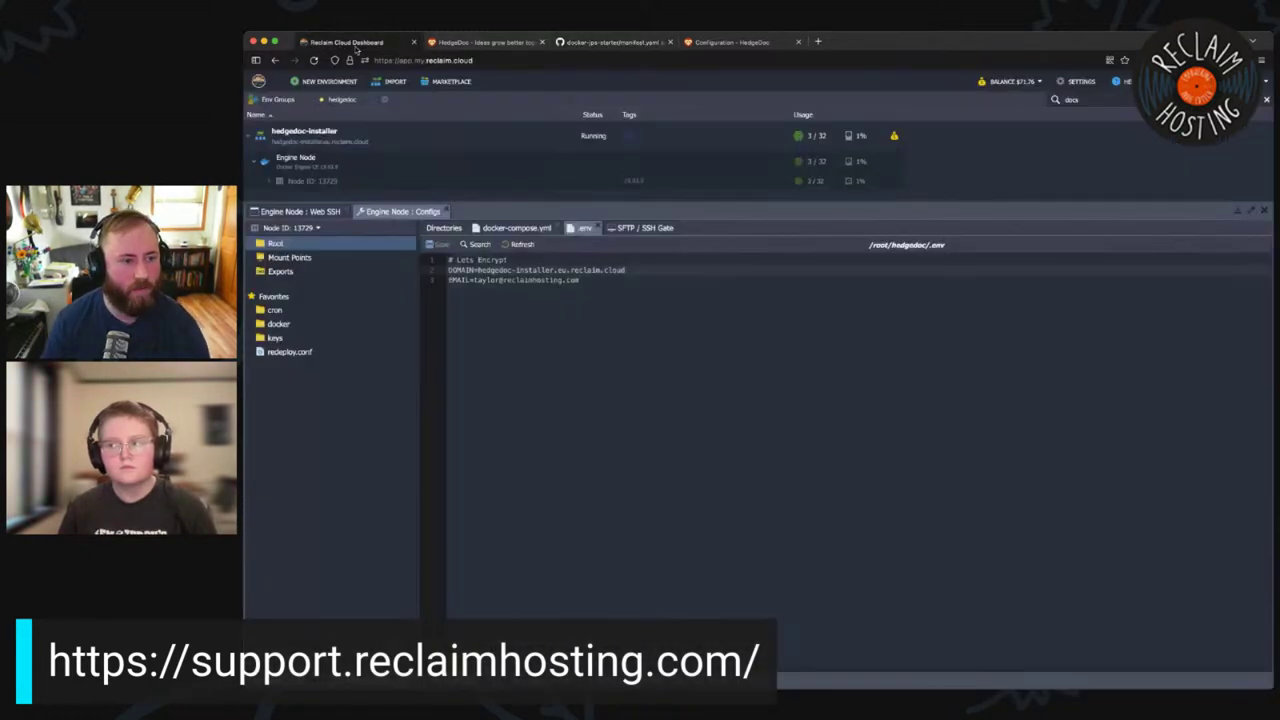
pyautogui.click(342, 43)
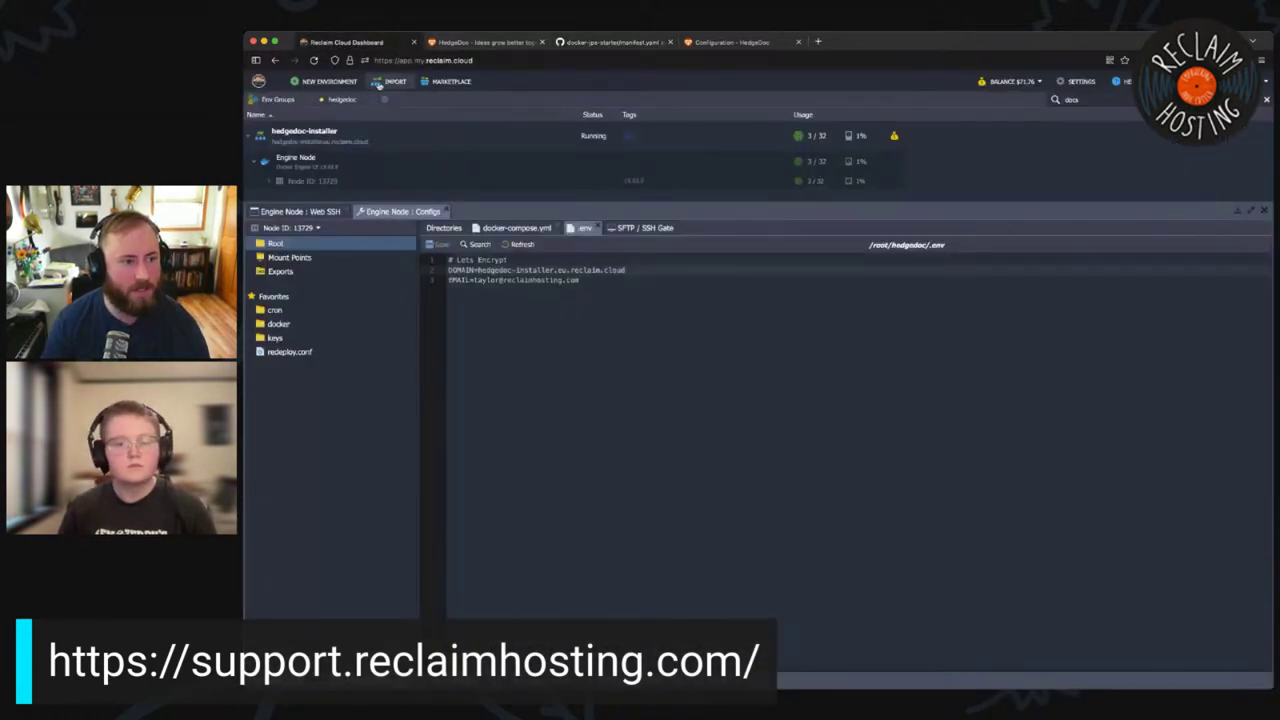
# Start a new manifest import and paste the copied manifest into the JPS editor.
pyautogui.click(395, 81)
pyautogui.press('super+v')
pyautogui.scroll(10, 734, 377)
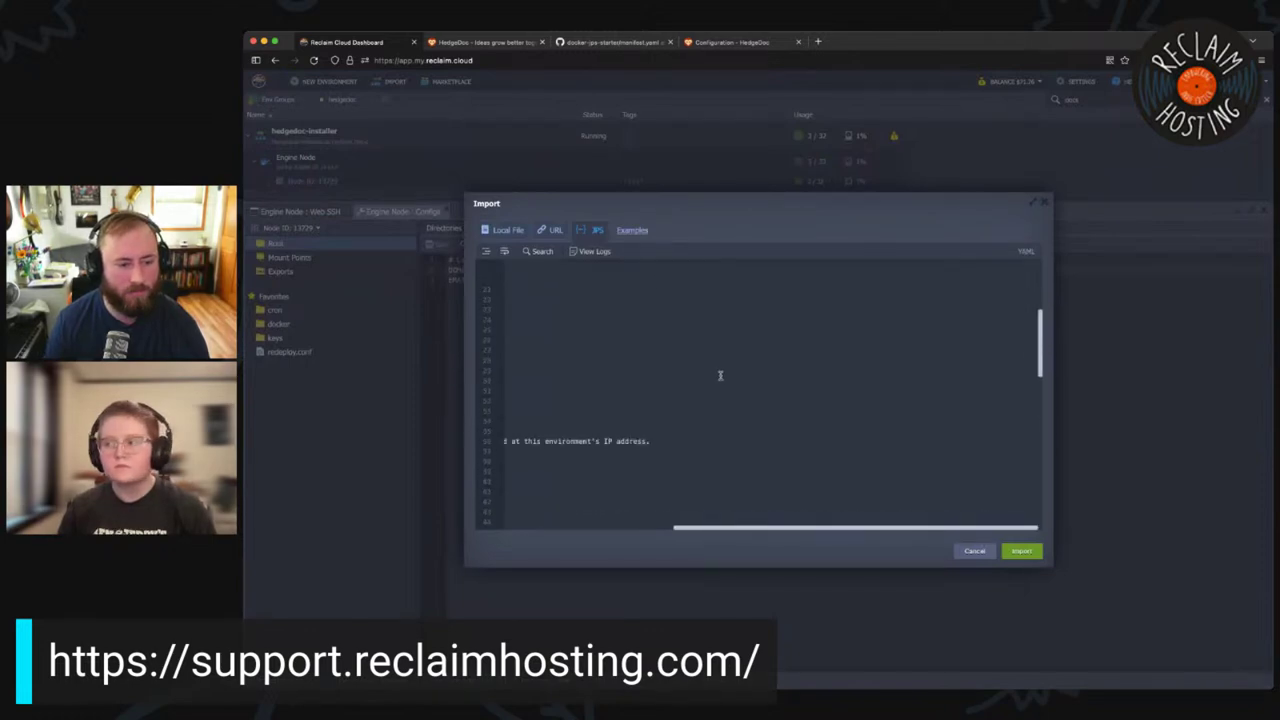
pyautogui.hscroll(-3, 734, 377)
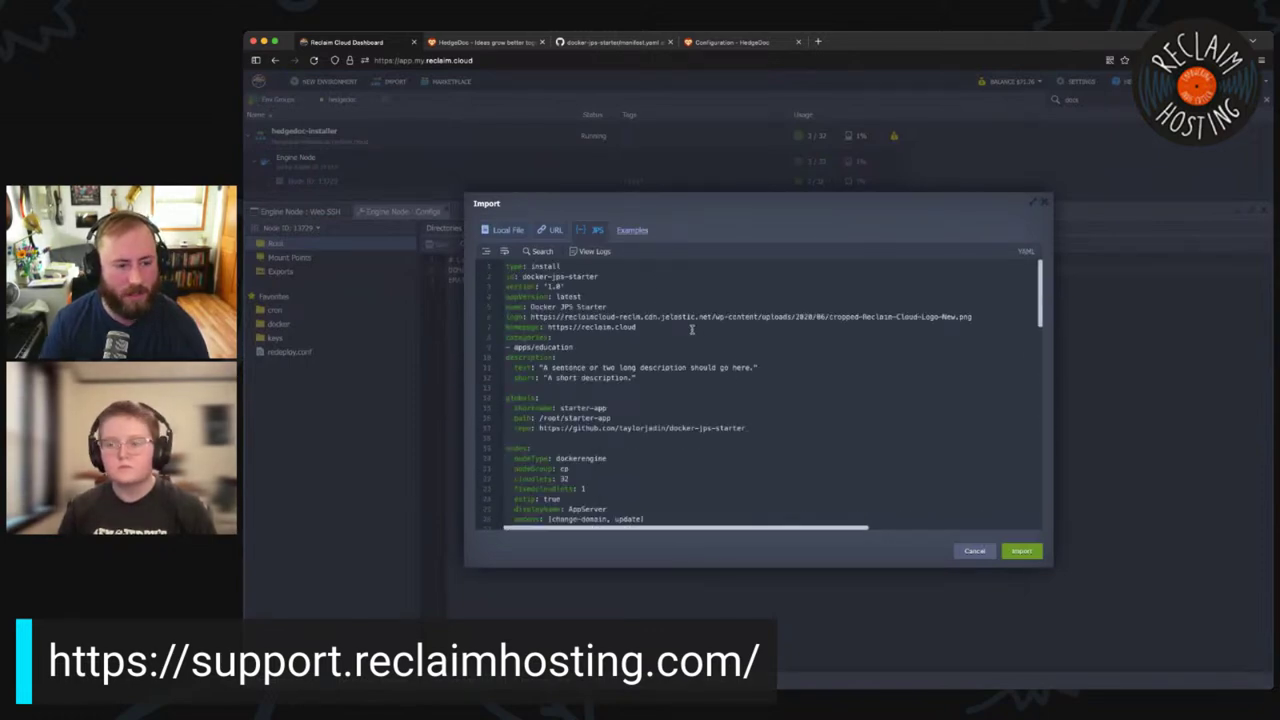
# Replace the docker-jps-starter id and Docker JPS Starter name values with HedgeDoc text.
pyautogui.moveTo(522, 276); pyautogui.dragTo(647, 277)
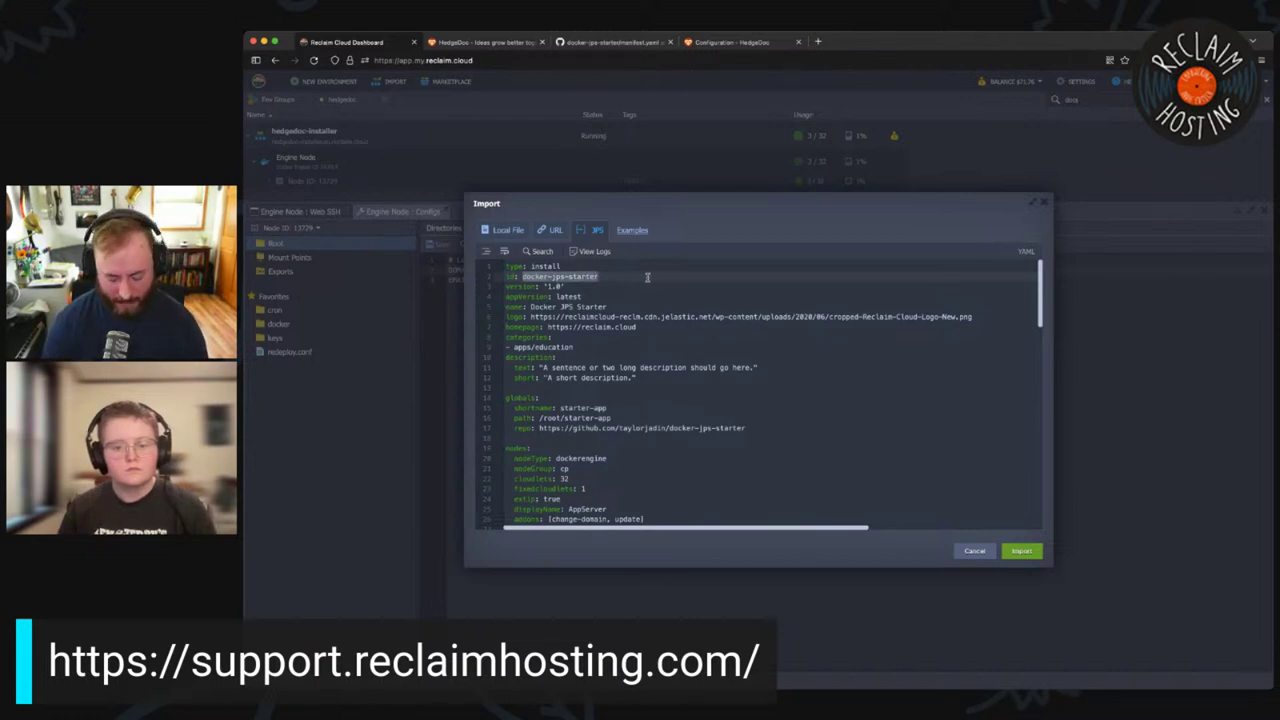
pyautogui.write('hedge')
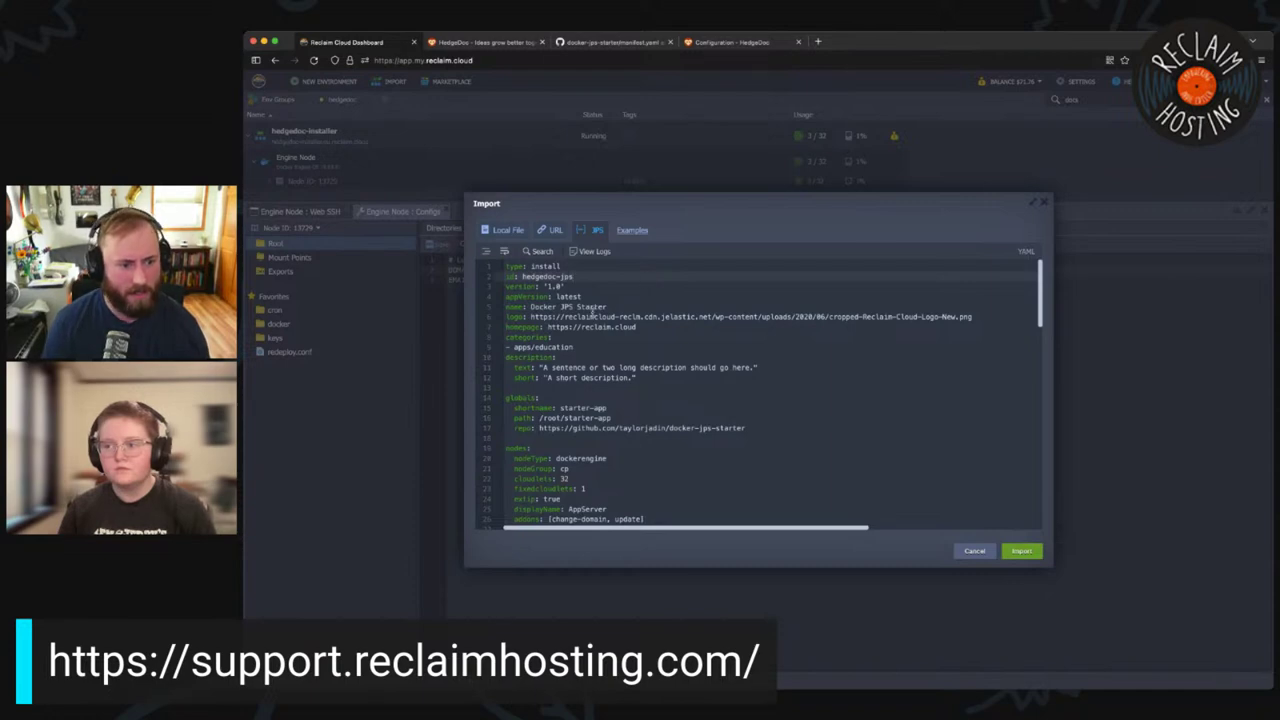
pyautogui.moveTo(530, 307); pyautogui.dragTo(651, 308)
pyautogui.write('HedgeDoc')
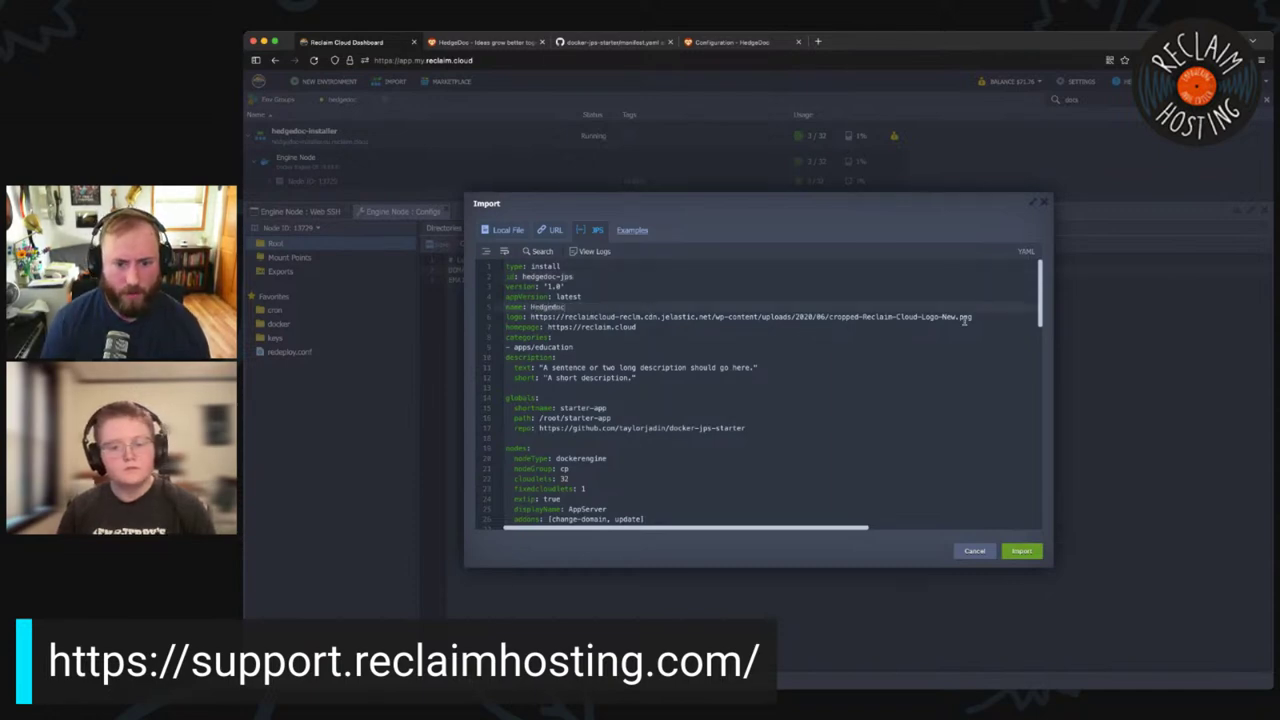
pyautogui.click(630, 329)
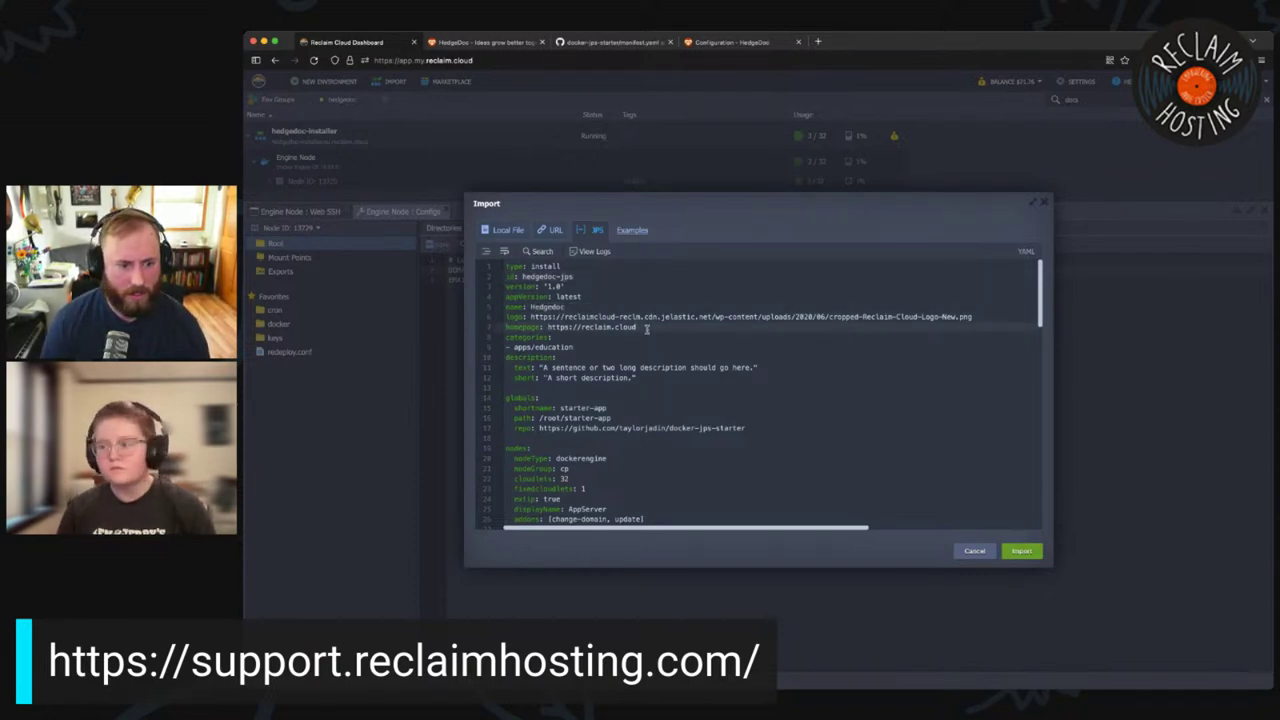
pyautogui.scroll(-3, 606, 384)
pyautogui.scroll(2, 640, 372)
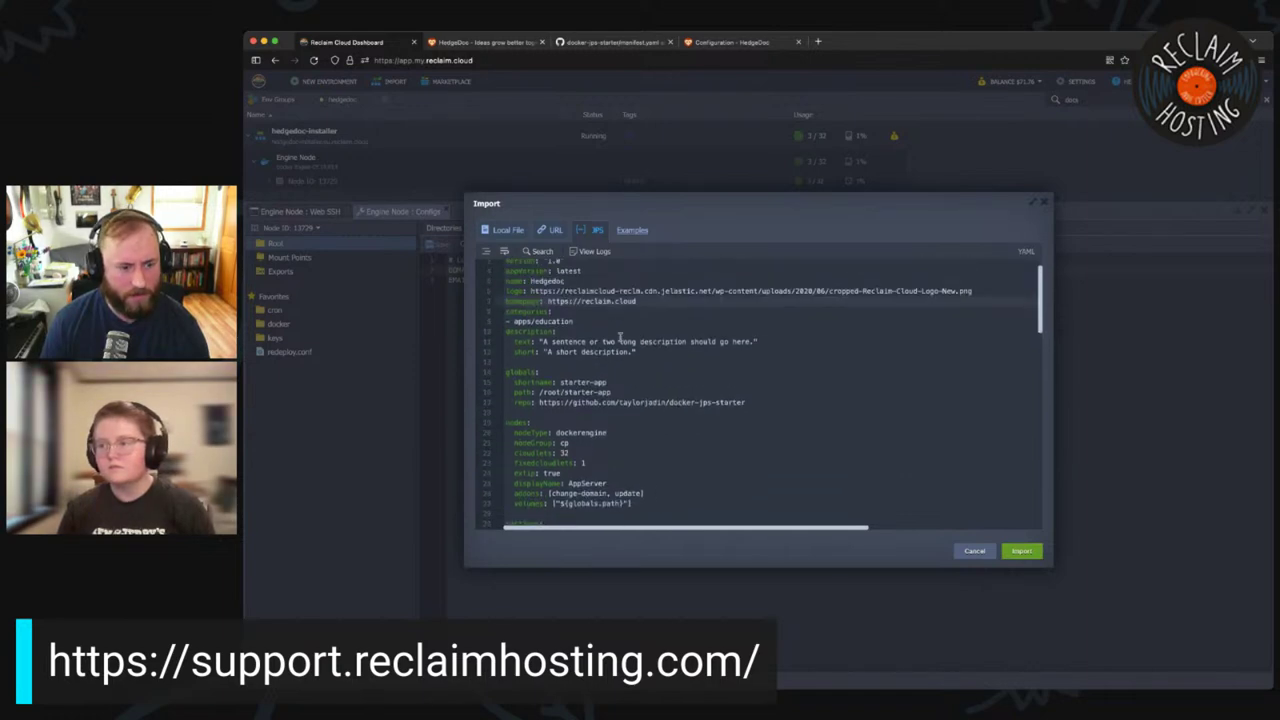
pyautogui.scroll(-3, 660, 363)
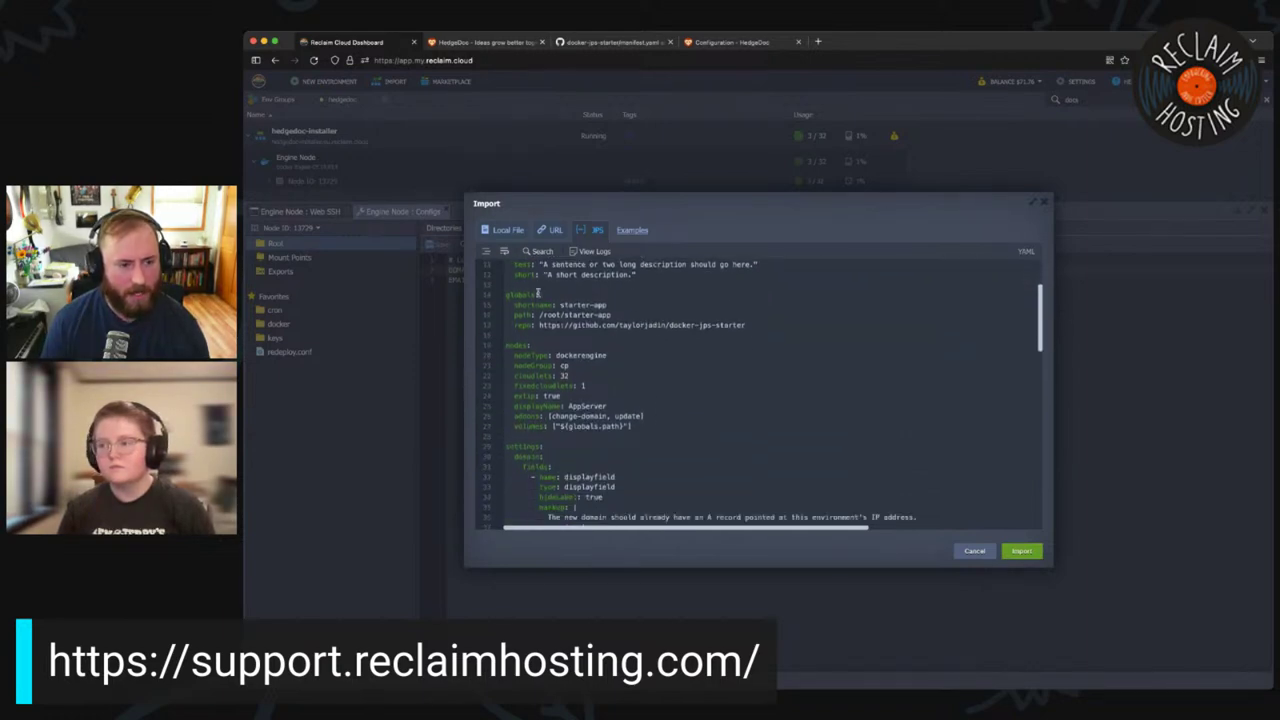
# Change the starter-app shortname to hedgedoc and select the starter-app folder in the path.
pyautogui.moveTo(560, 305); pyautogui.dragTo(643, 307)
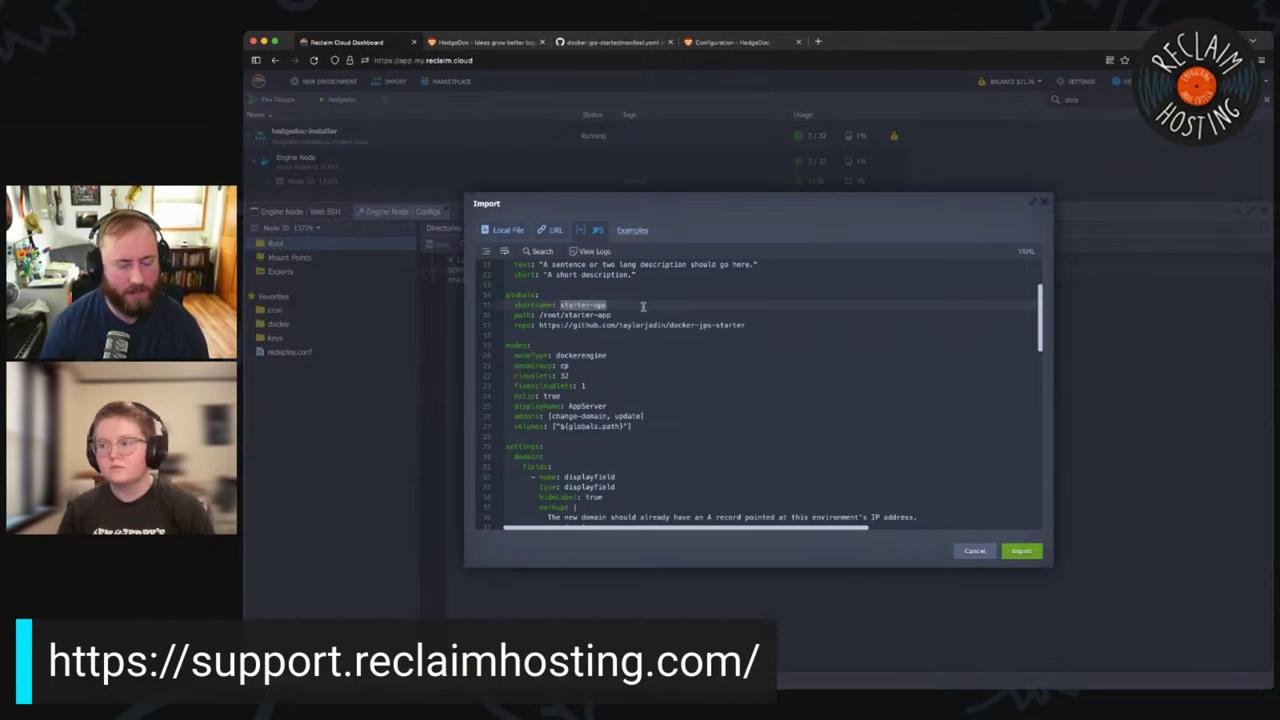
pyautogui.write('manifo')
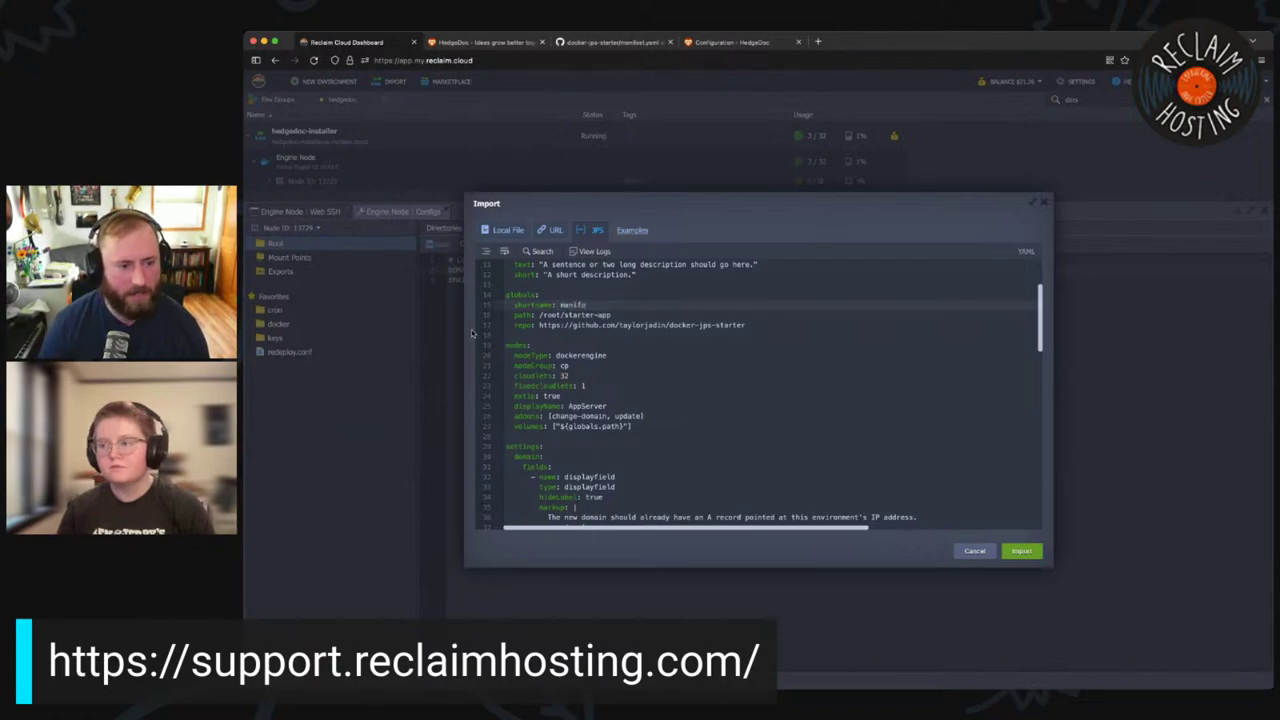
pyautogui.scroll(3, 578, 329)
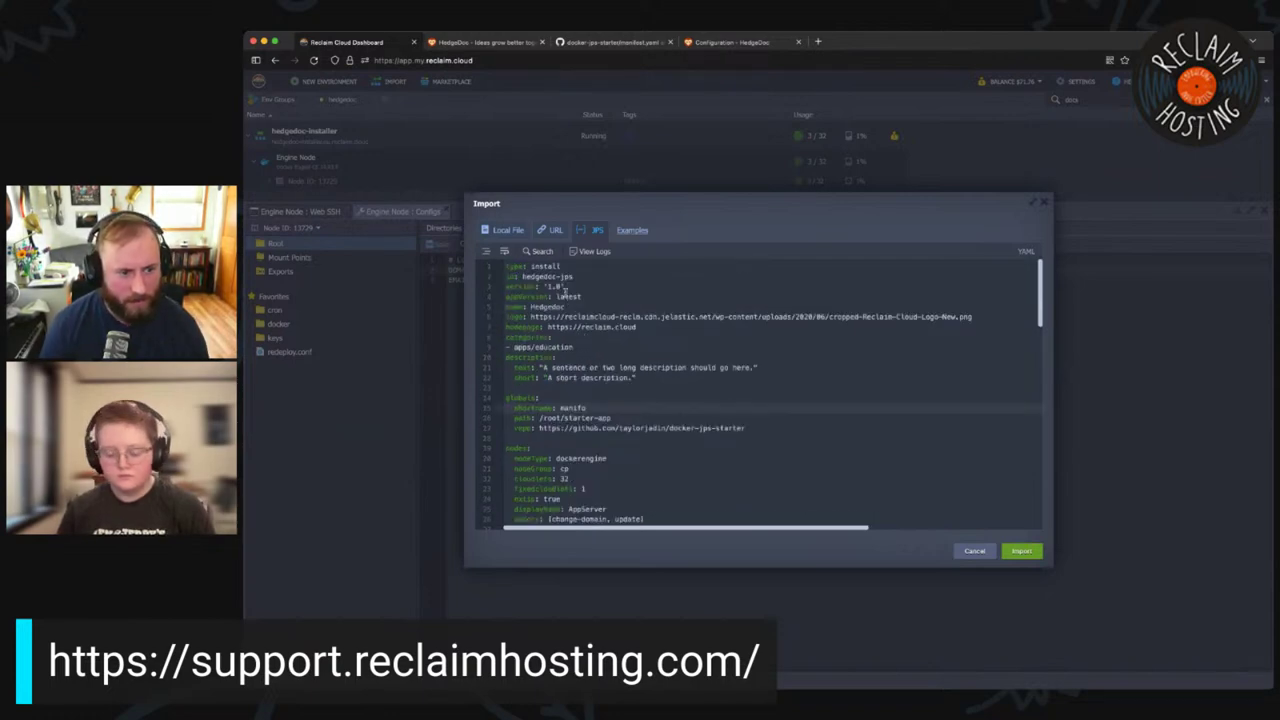
pyautogui.press('BackSpace')
pyautogui.press('BackSpace')
pyautogui.press('BackSpace')
pyautogui.press('BackSpace')
pyautogui.press('BackSpace')
pyautogui.press('BackSpace')
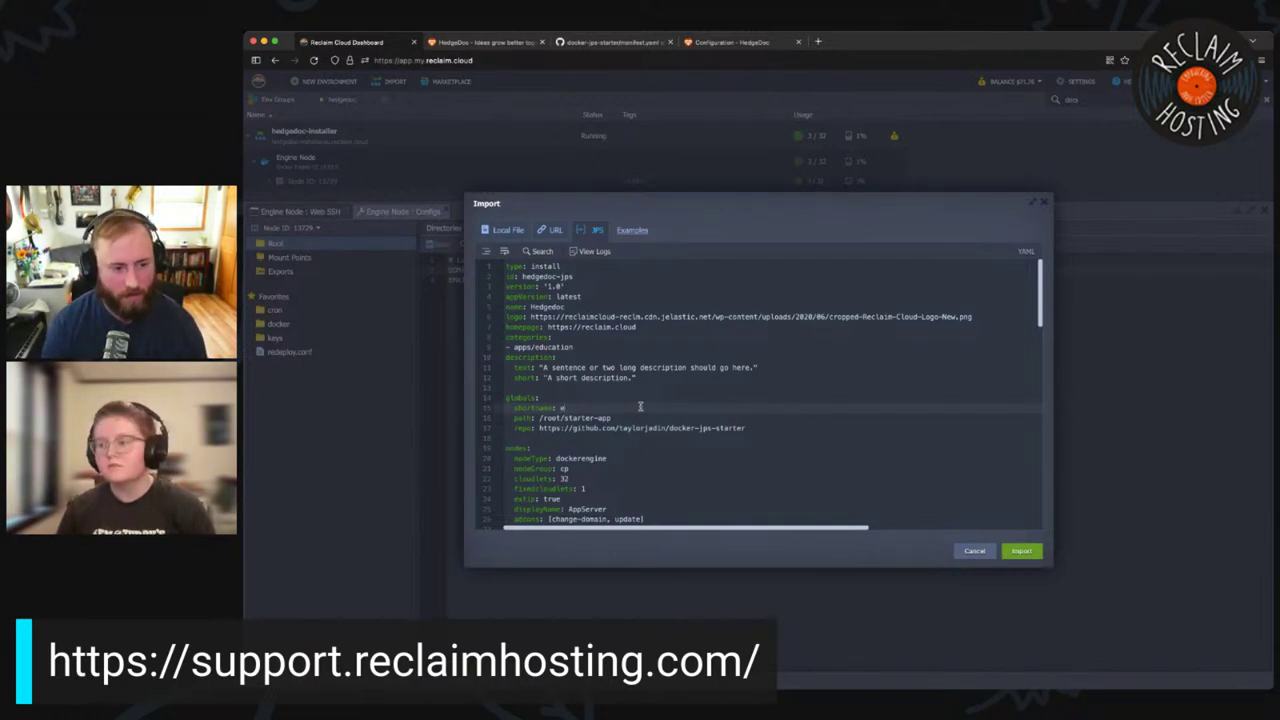
pyautogui.write('hedgedoc')
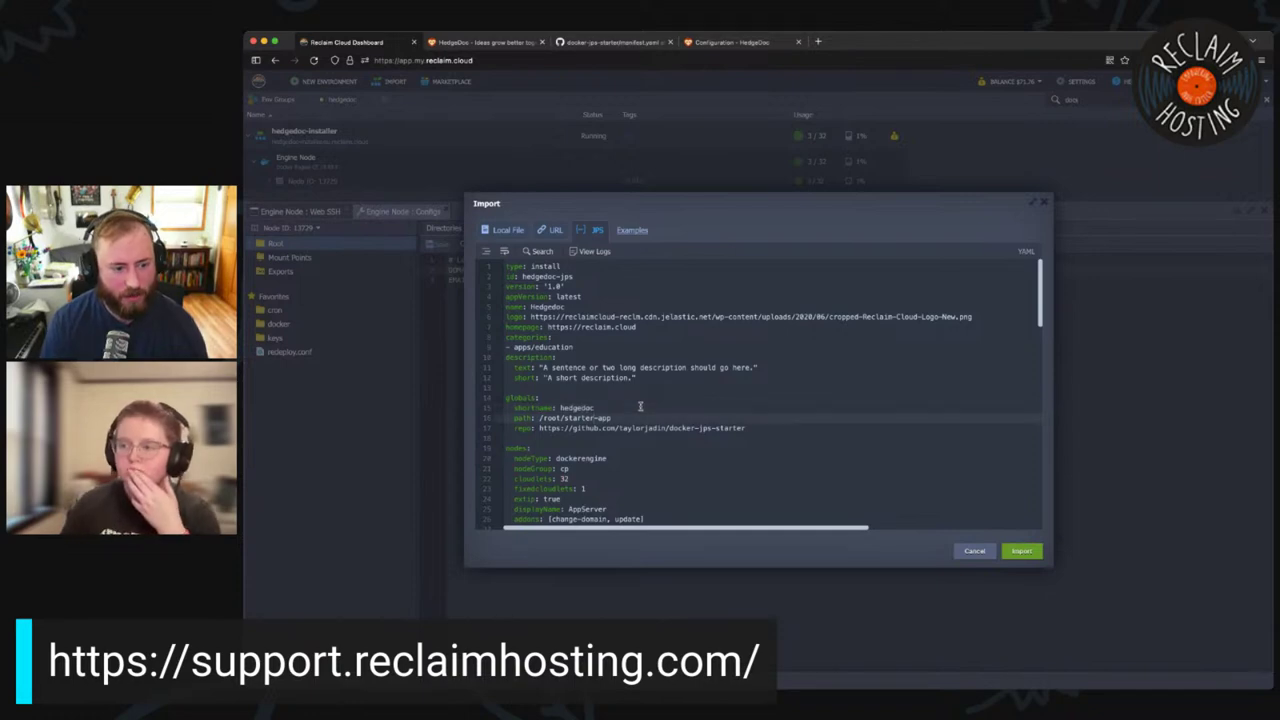
pyautogui.press('Down')
pyautogui.hotkey('alt', 'Left')
pyautogui.hotkey('shift', 'End')
pyautogui.write('hedgedoc')
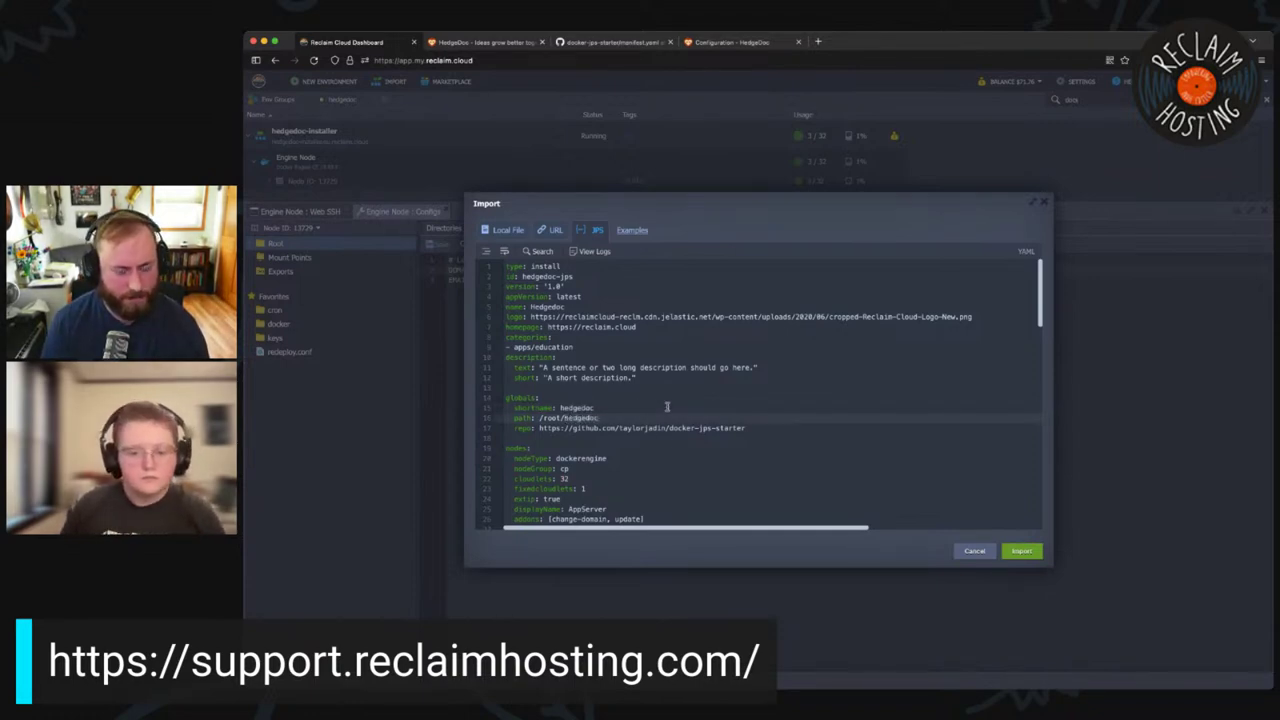
# Select 'starter' in the repository URL before going back to GitHub's manifest.yaml.
pyautogui.moveTo(668, 428); pyautogui.dragTo(699, 428)
pyautogui.scroll(-5, 720, 400)
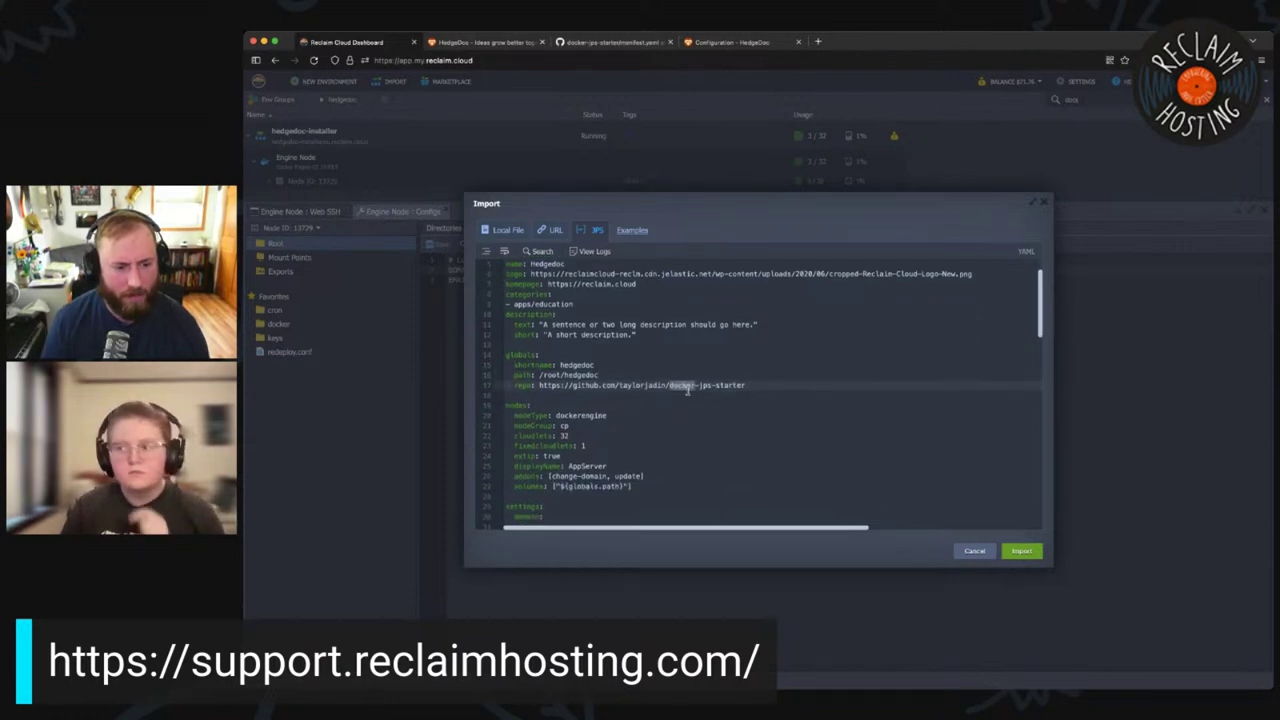
pyautogui.scroll(-2, 608, 378)
pyautogui.scroll(3, 613, 346)
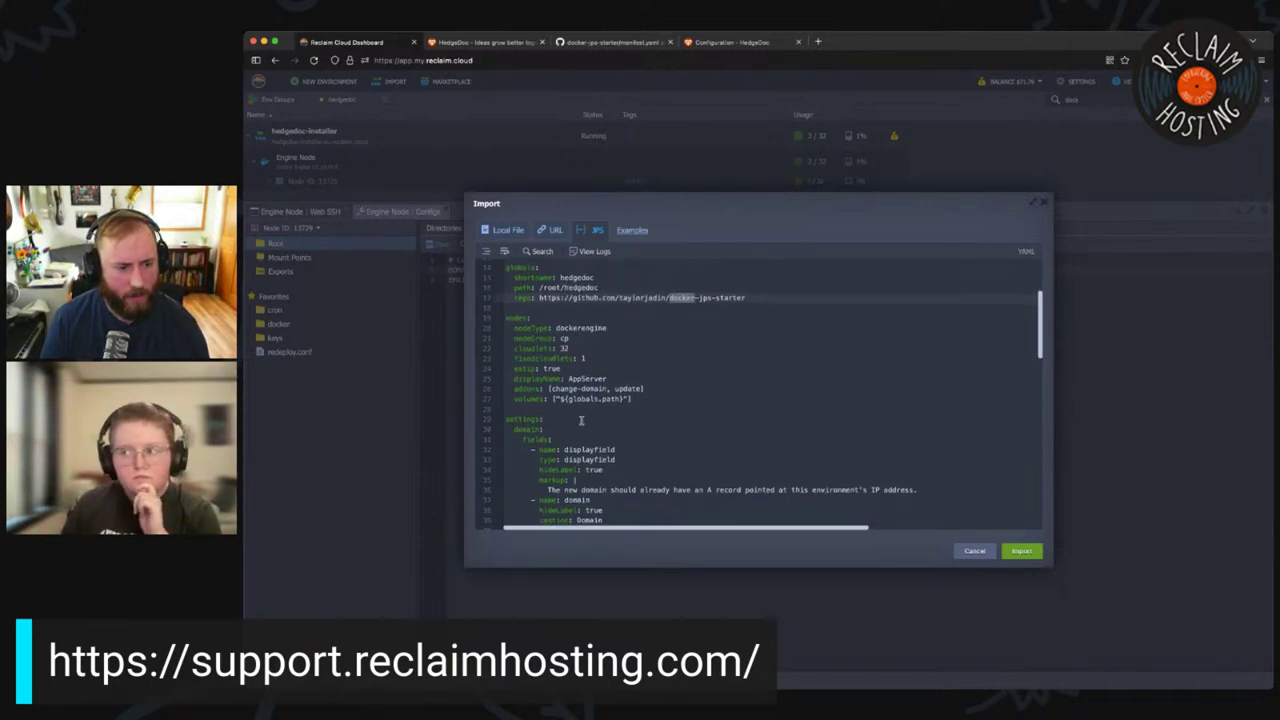
pyautogui.scroll(3, 606, 387)
pyautogui.doubleClick(724, 358)
pyautogui.click(612, 42)
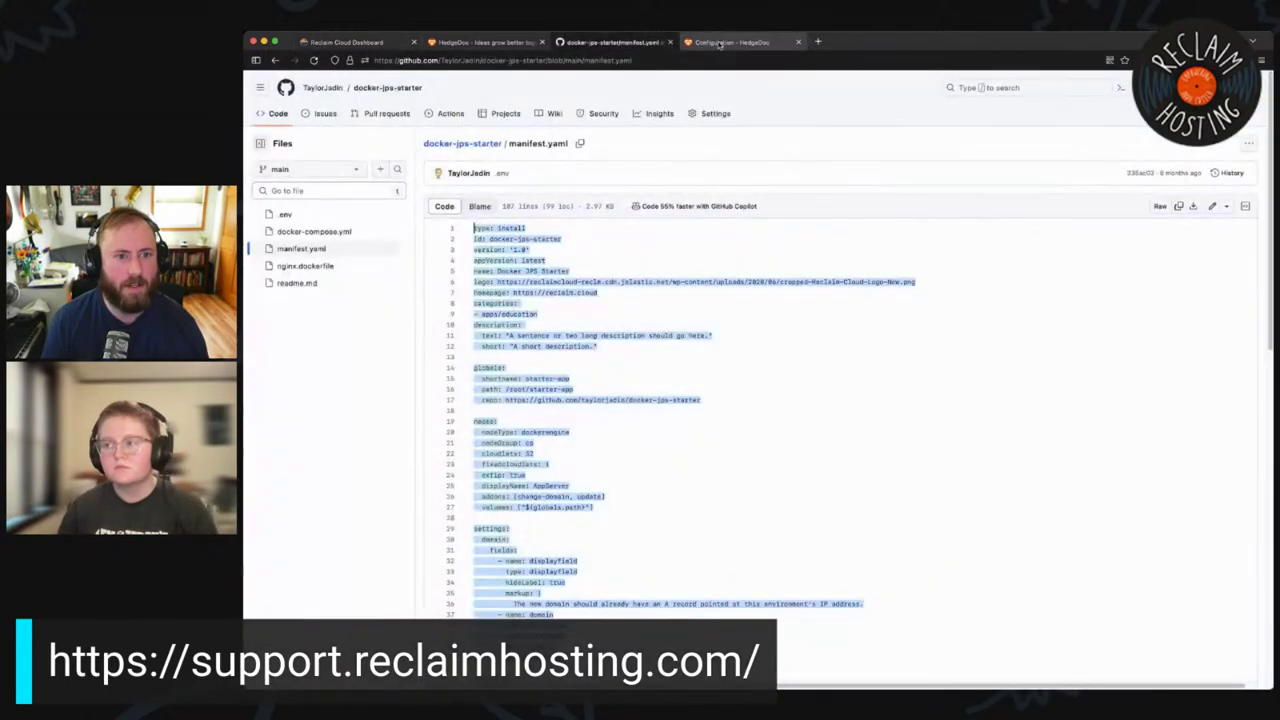
# Create a new public GitHub repository named hedgedoc-jps, correcting the misspelled 'hedgdoc'.
pyautogui.click(719, 42)
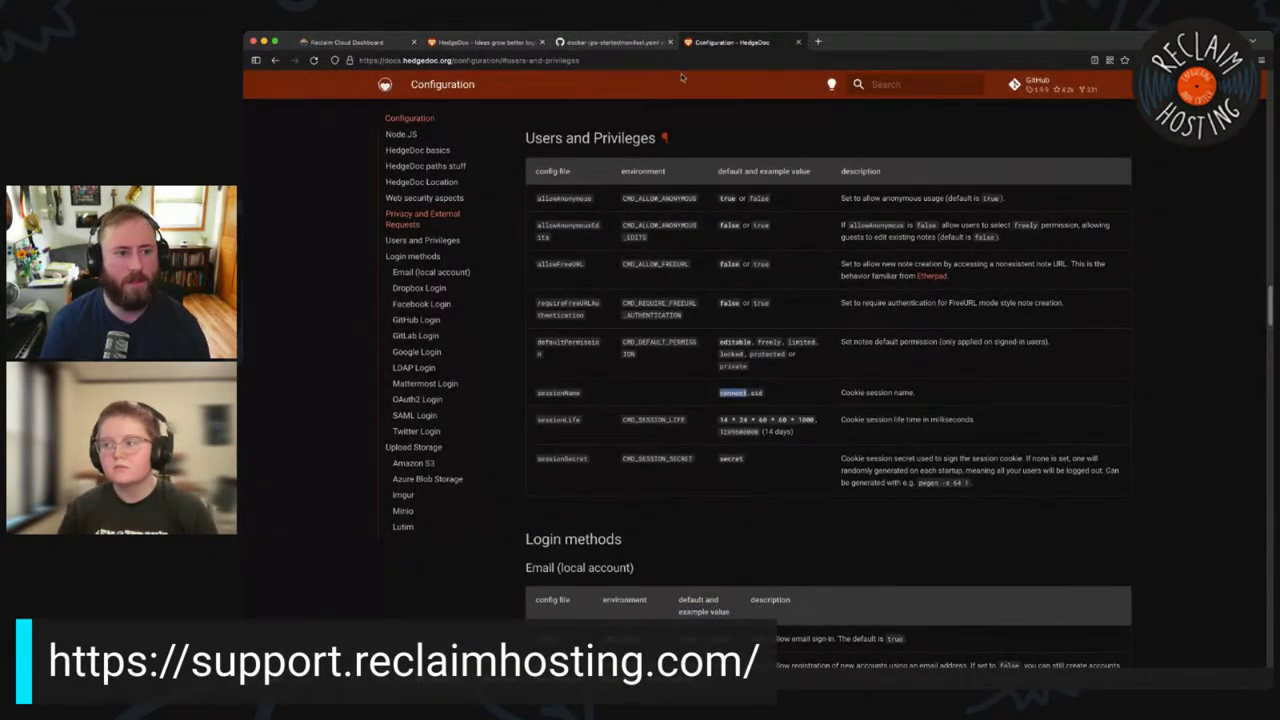
pyautogui.click(610, 42)
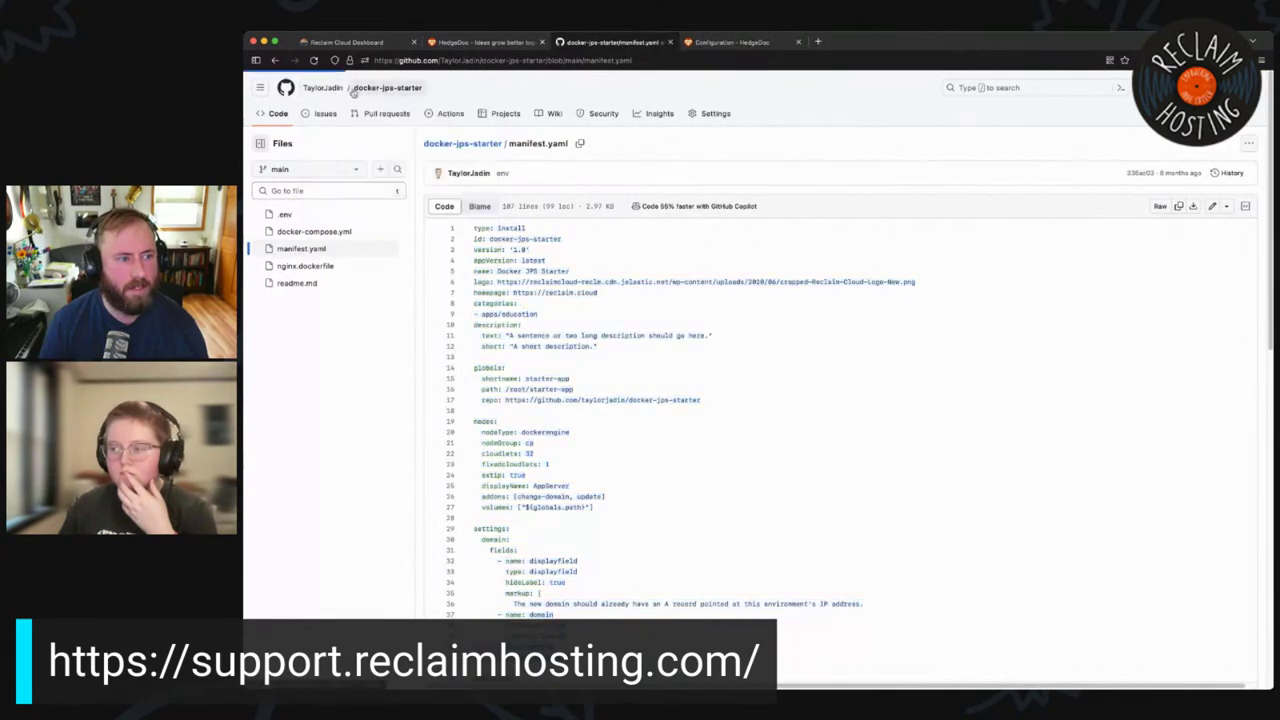
pyautogui.click(387, 88)
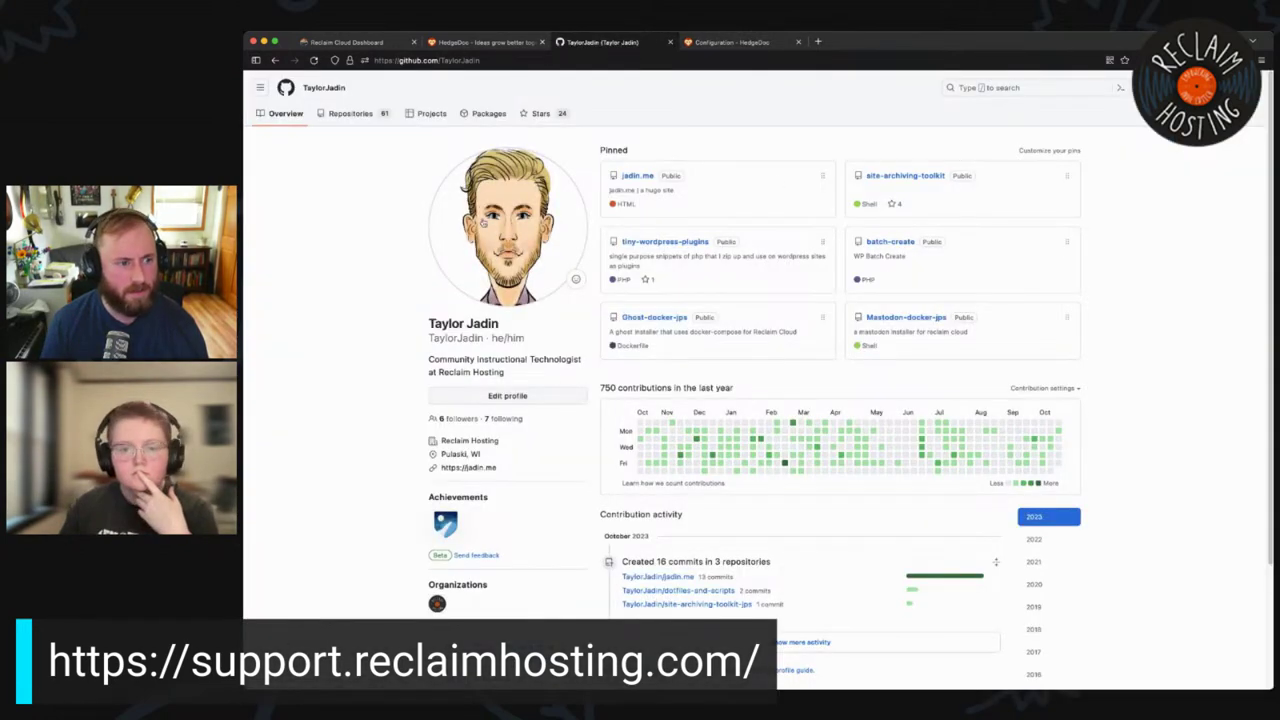
pyautogui.click(350, 113)
pyautogui.click(1064, 150)
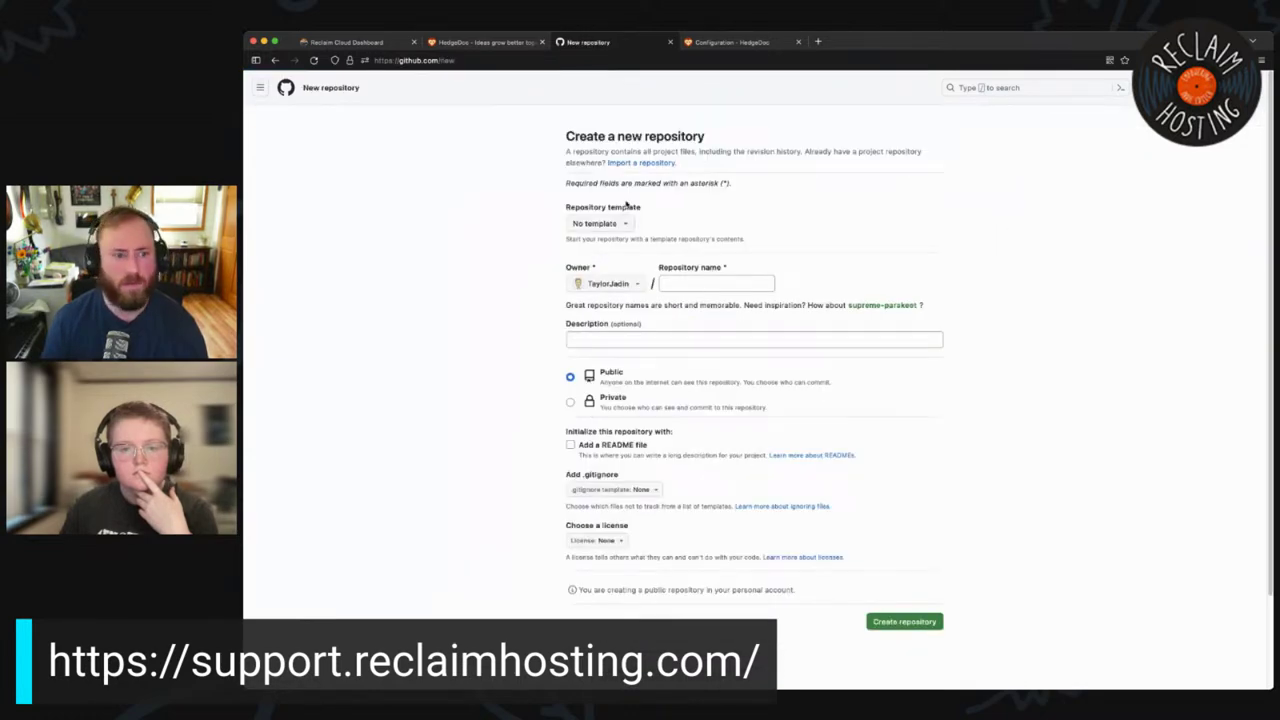
pyautogui.click(688, 281)
pyautogui.write('hedgdoc-jps')
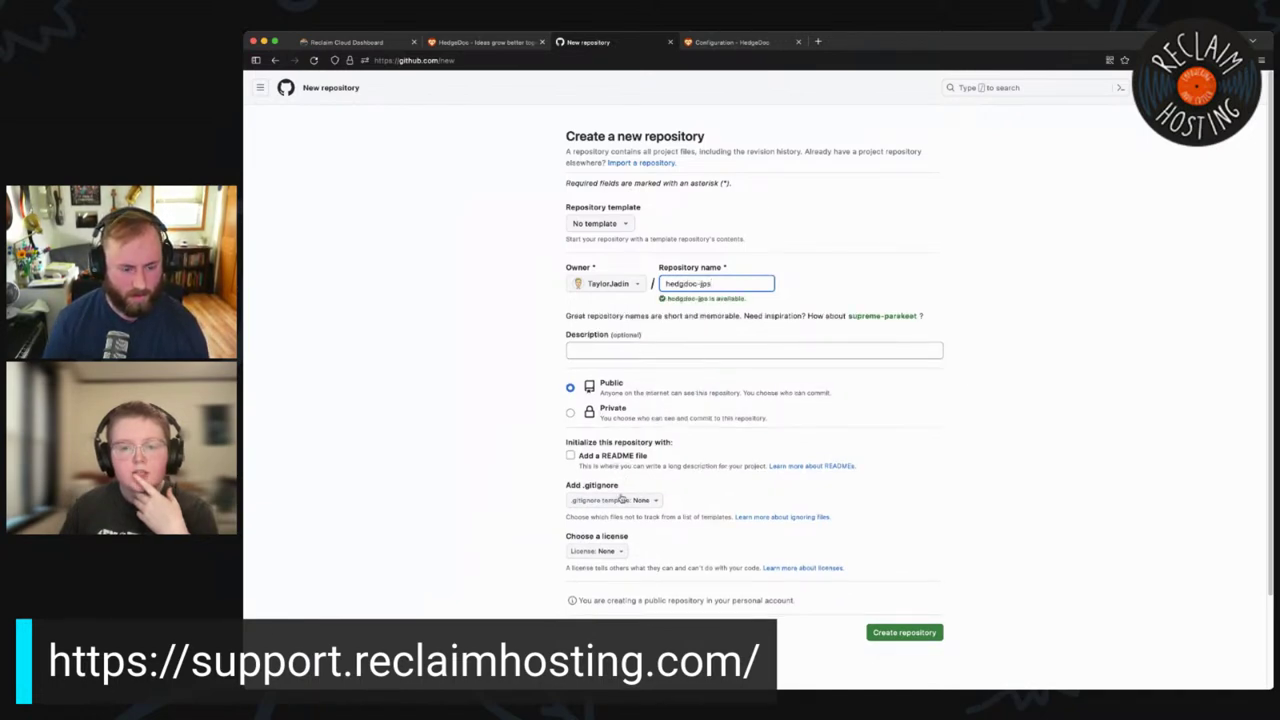
pyautogui.doubleClick(678, 284)
pyautogui.write('hedgedoc')
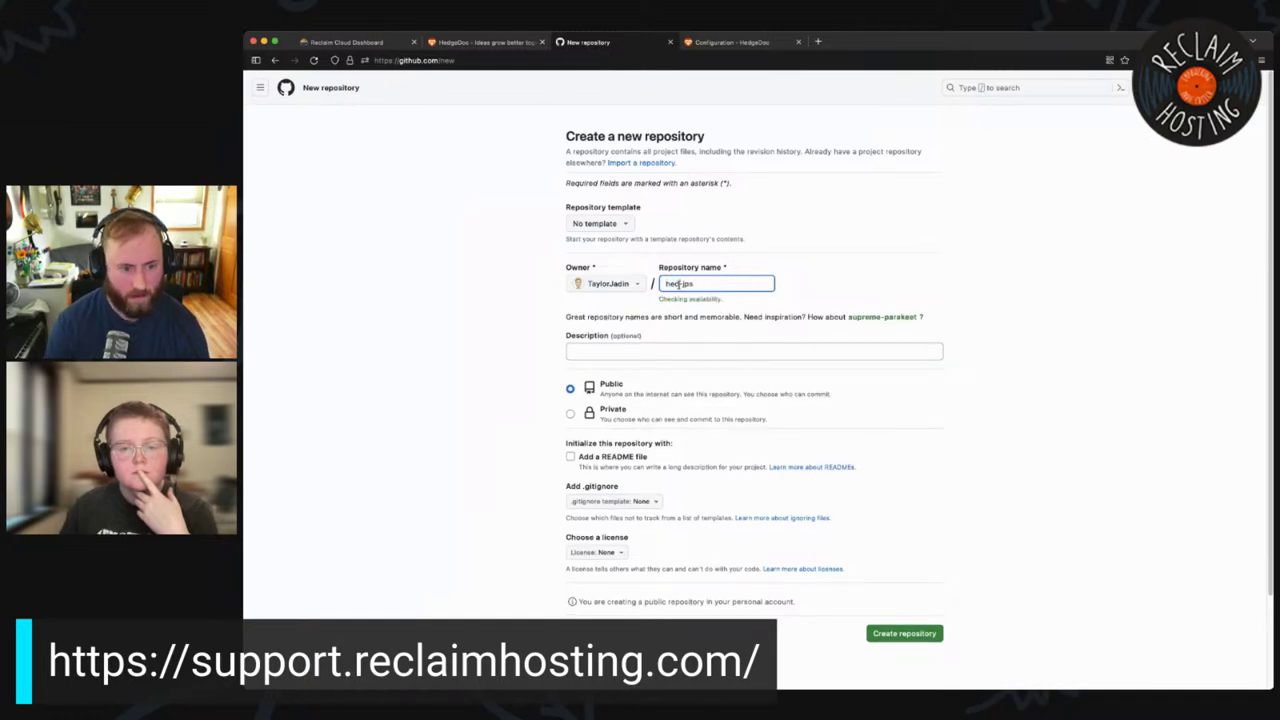
pyautogui.click(908, 633)
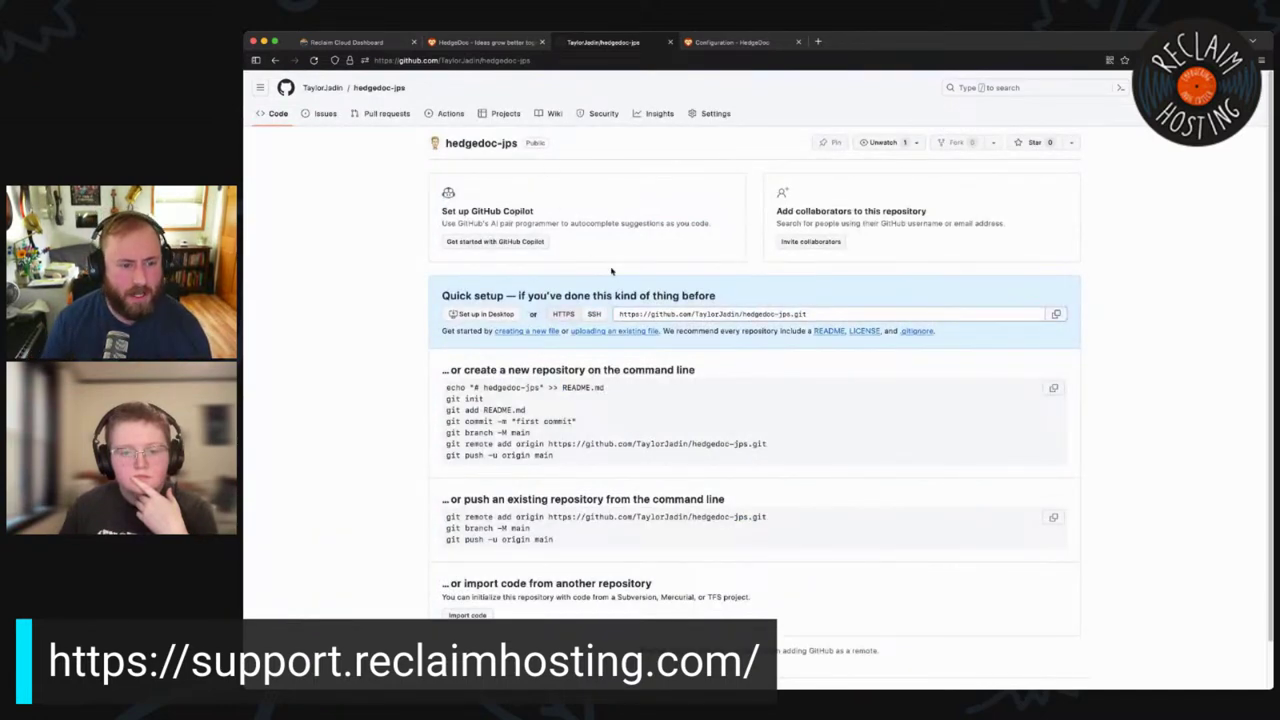
pyautogui.click(597, 334)
pyautogui.click(593, 356)
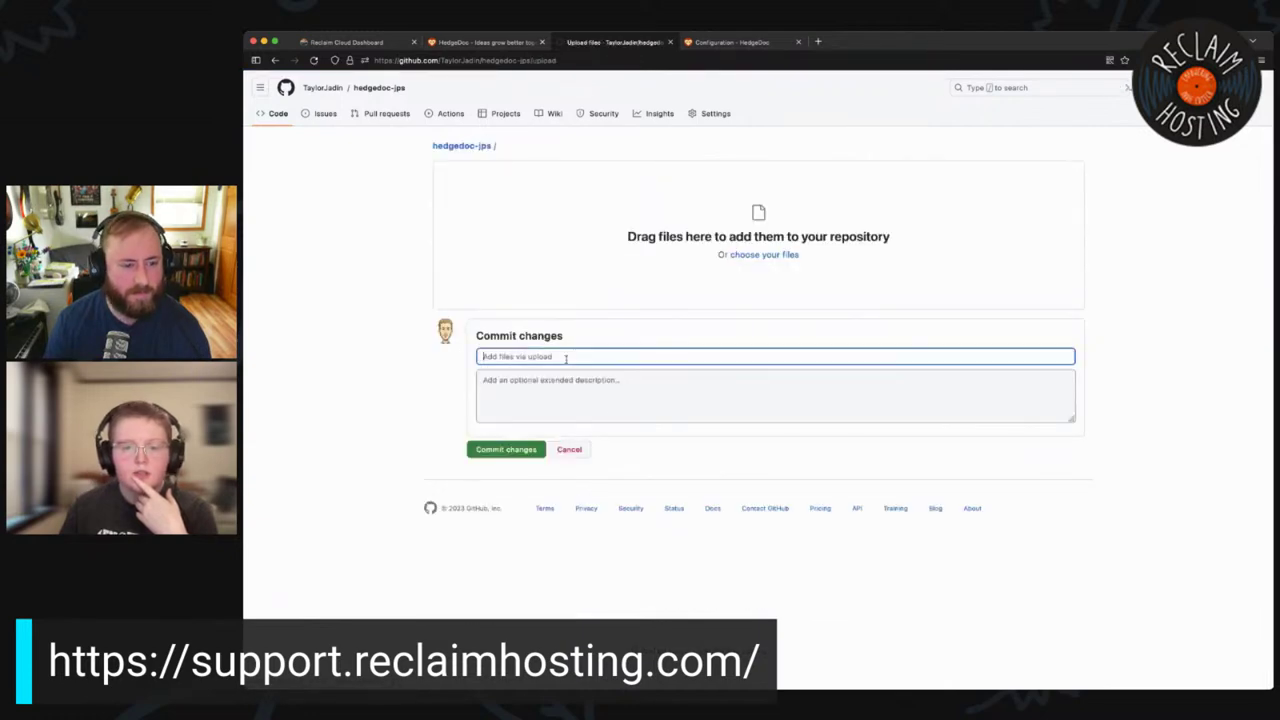
pyautogui.write('manifests')
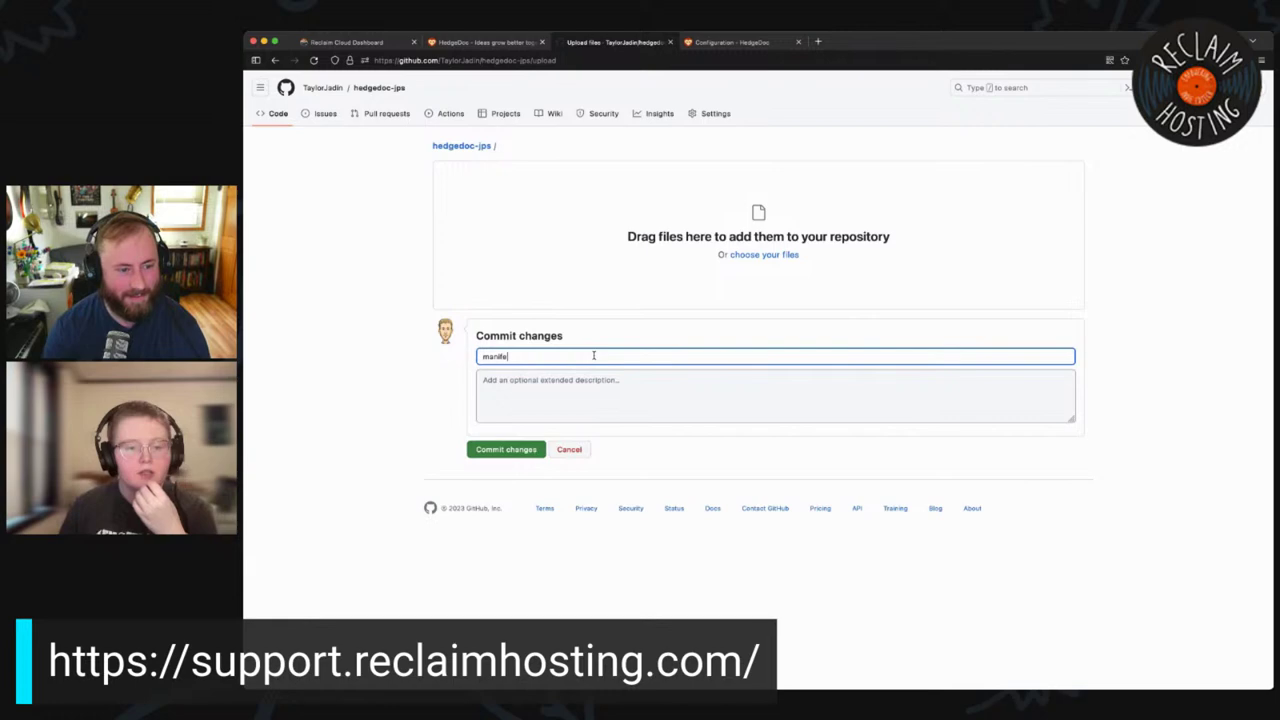
pyautogui.press('Return')
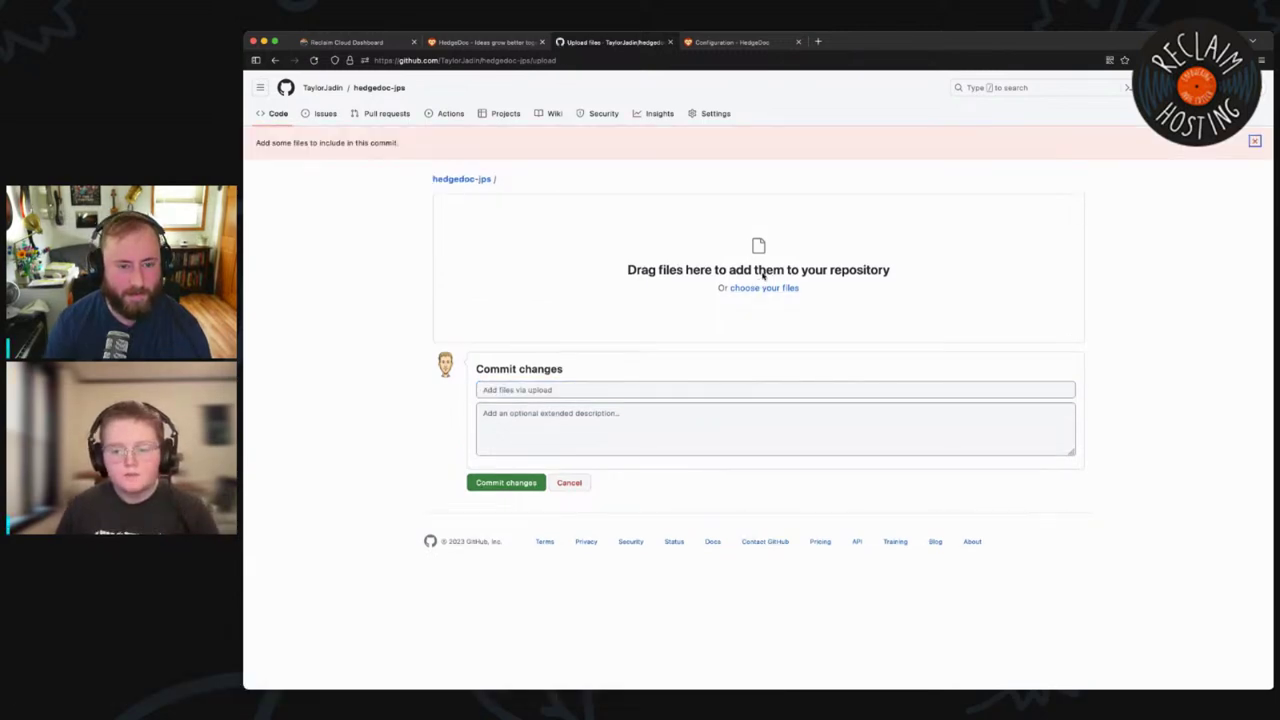
pyautogui.click(606, 389)
pyautogui.click(569, 483)
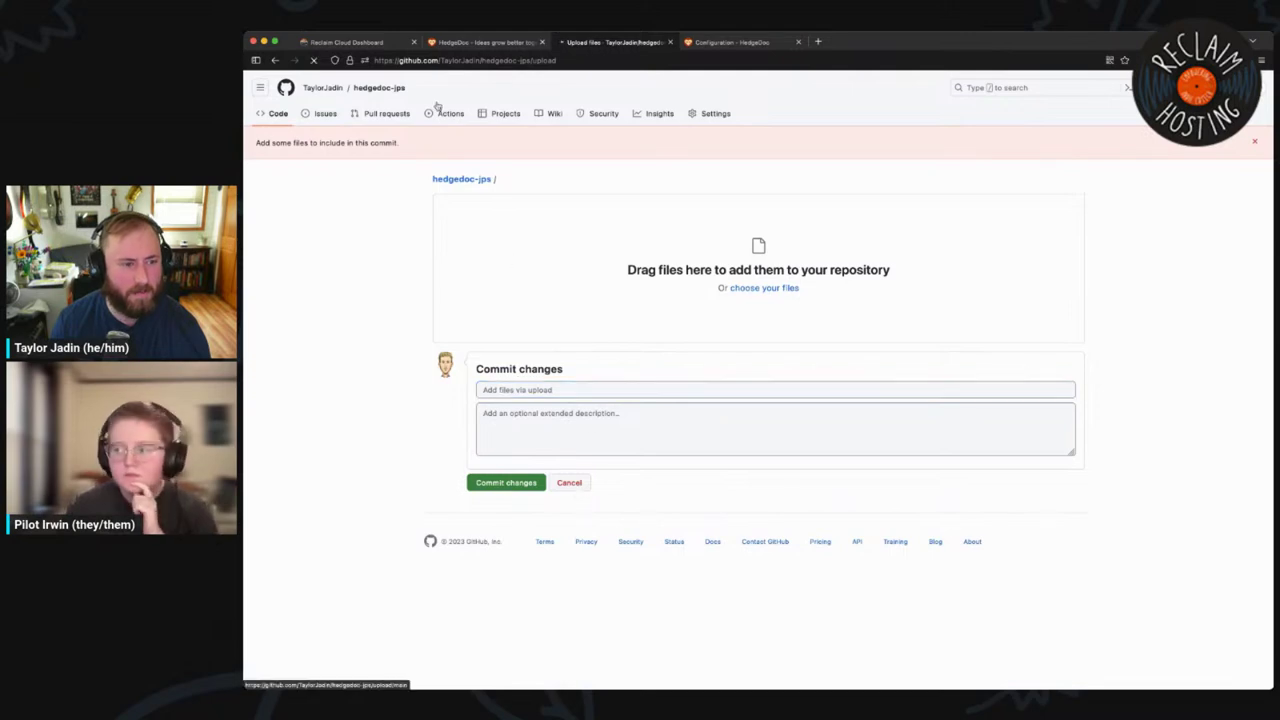
pyautogui.click(546, 58)
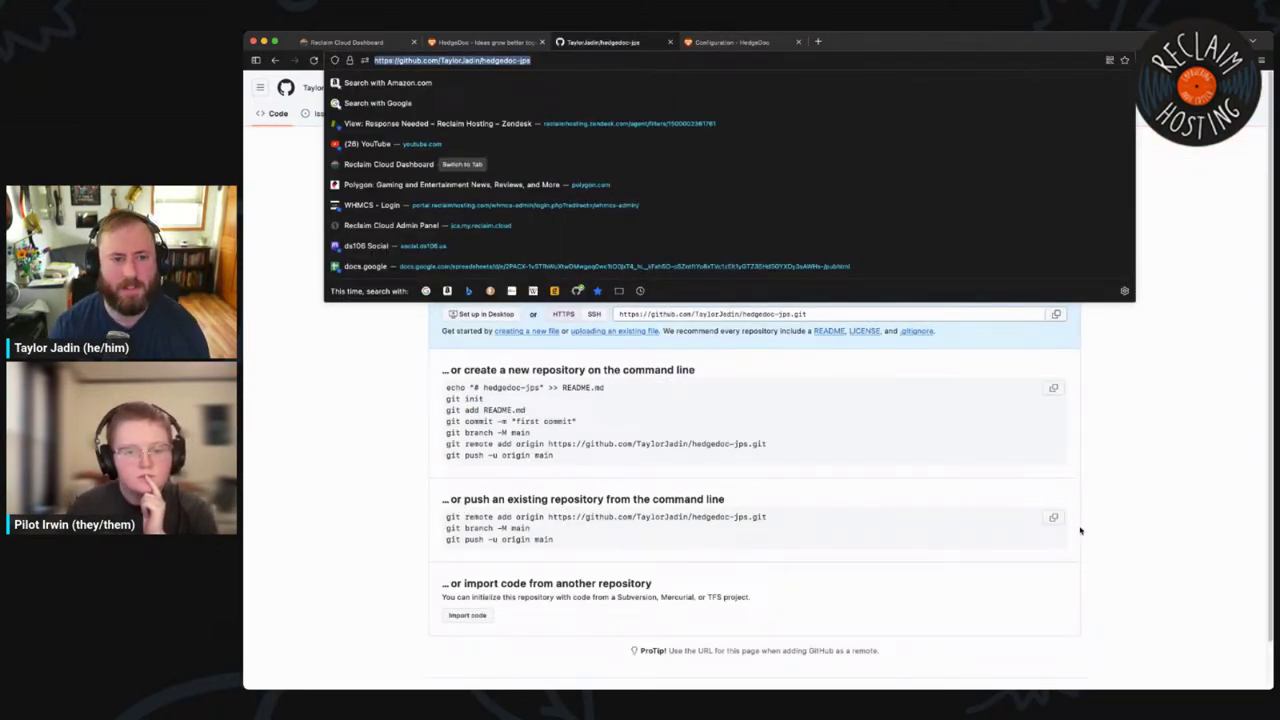
pyautogui.click(1092, 480)
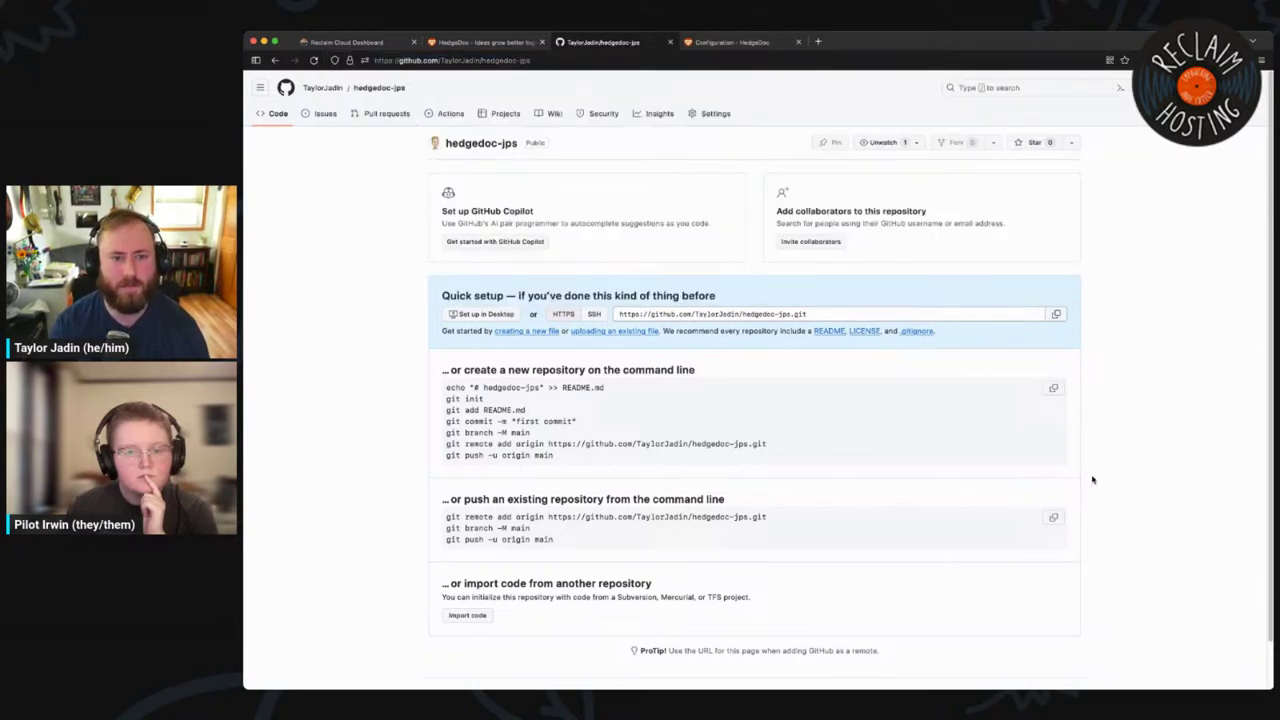
pyautogui.press('super+Tab')
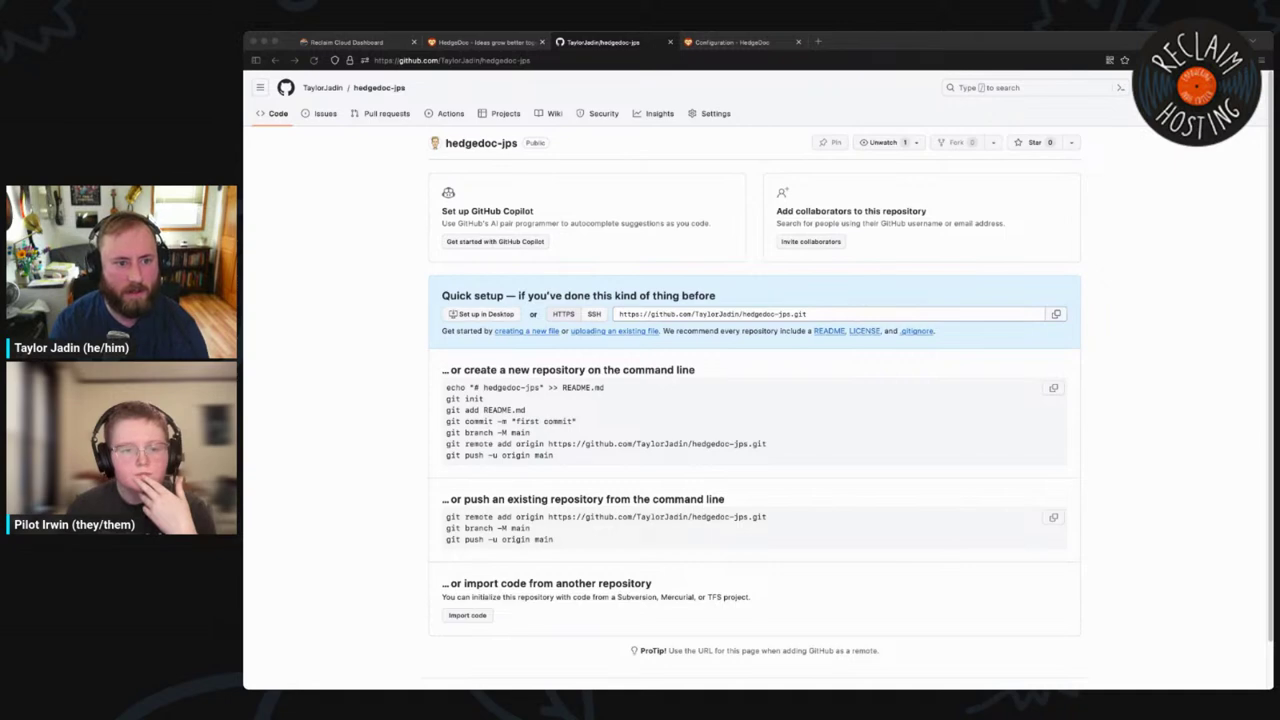
# Select all of the edited hedgedoc manifest text, then cancel the Import dialog.
pyautogui.click(350, 43)
pyautogui.press('super+a')
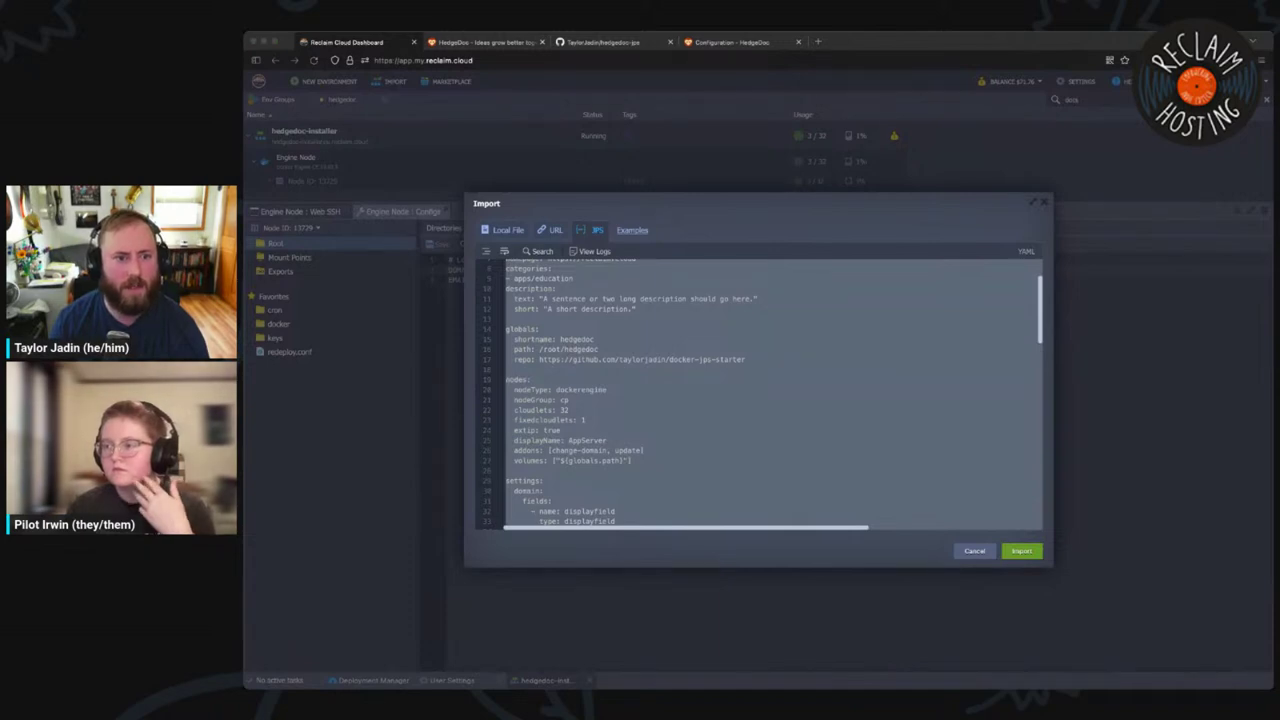
pyautogui.click(485, 42)
pyautogui.click(345, 42)
pyautogui.press('super+Tab')
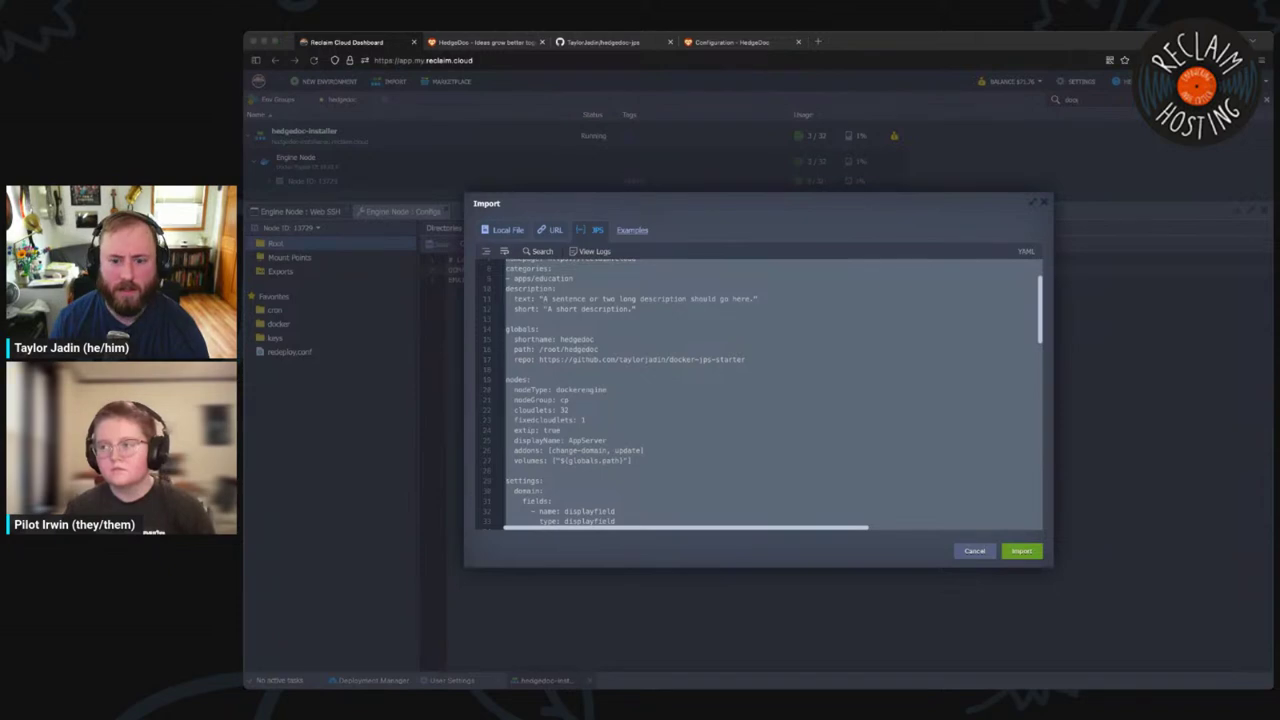
pyautogui.press('super+Tab')
pyautogui.click(973, 551)
# Reopen the config browser, add /root/hedgedoc to Favorites, and open that folder.
pyautogui.click(604, 357)
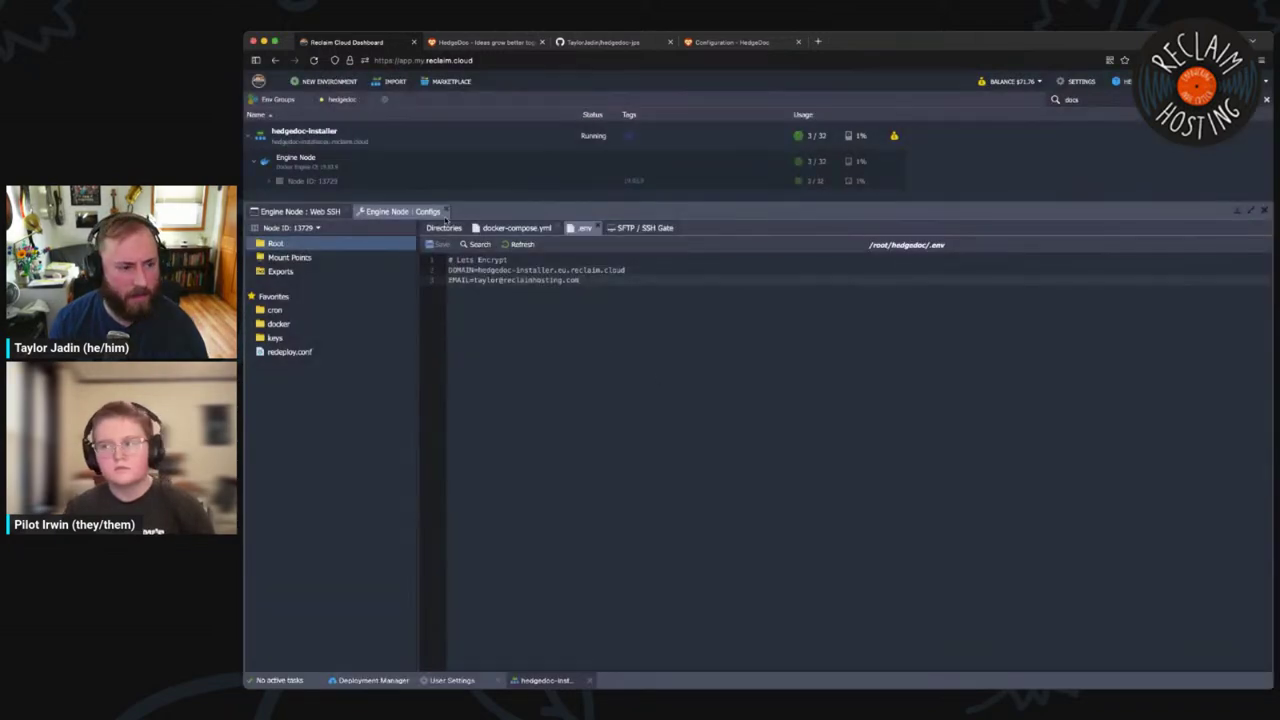
pyautogui.click(446, 211)
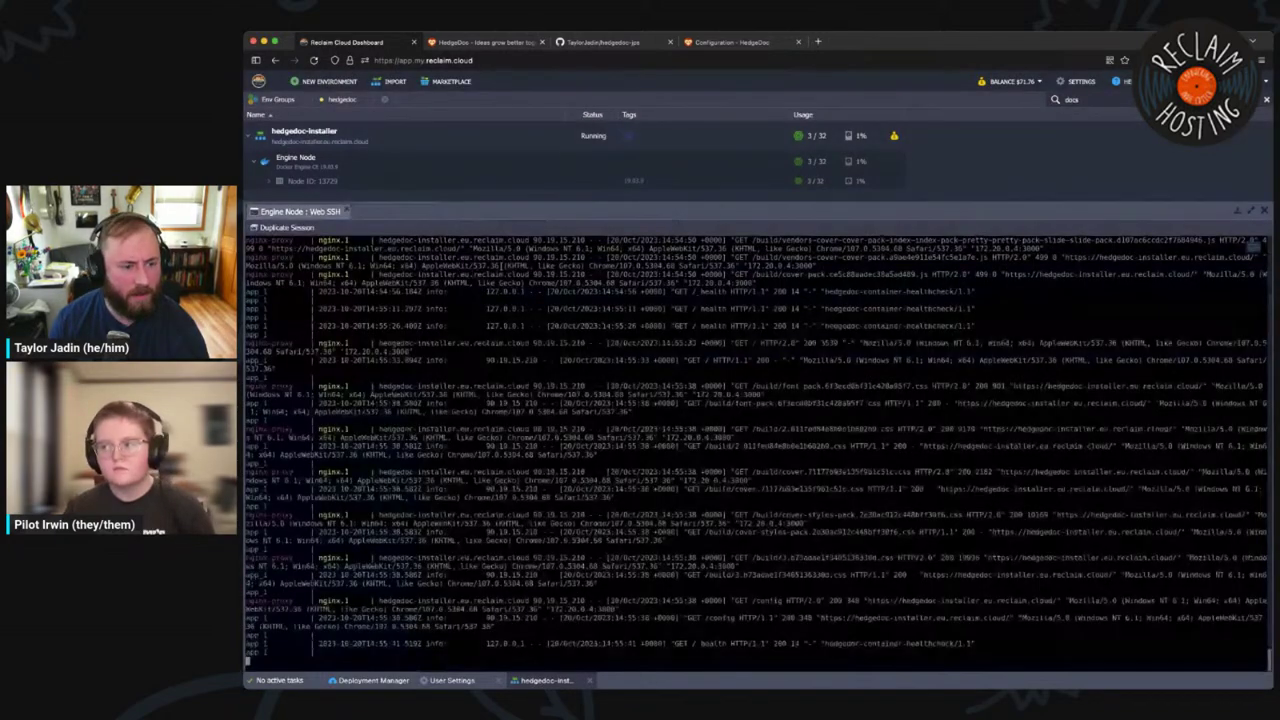
pyautogui.click(468, 161)
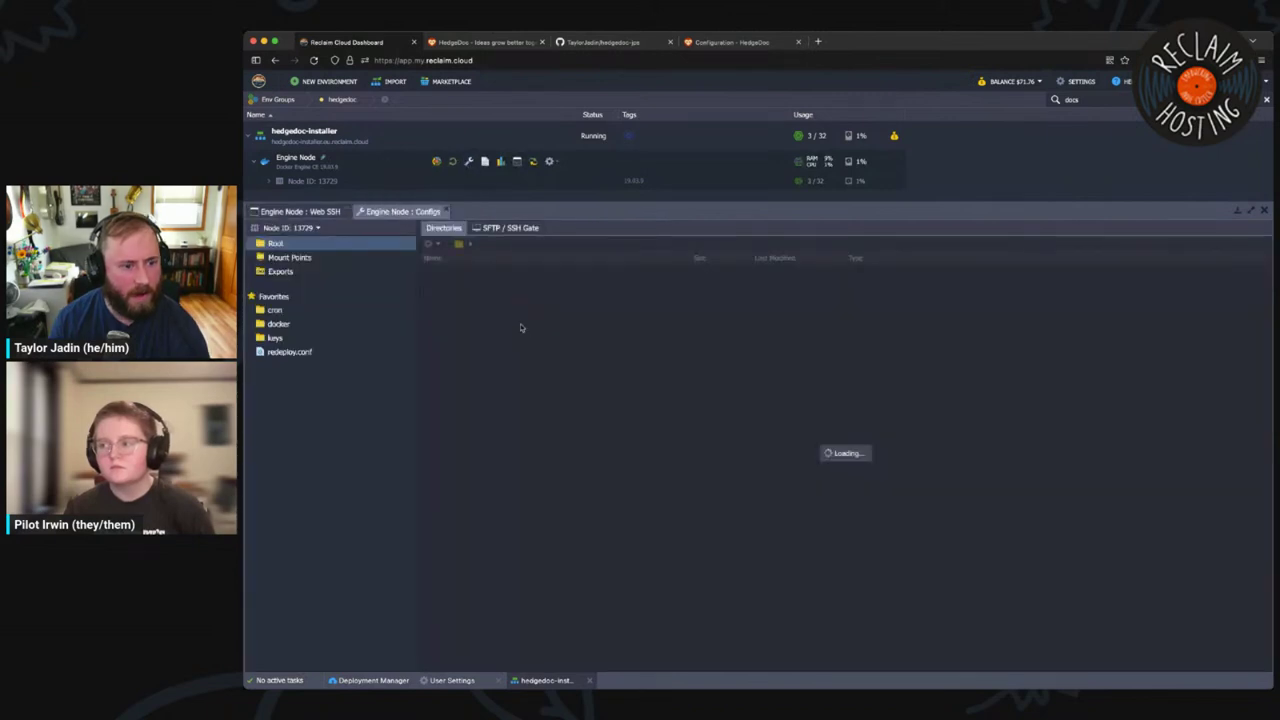
pyautogui.scroll(-5, 540, 430)
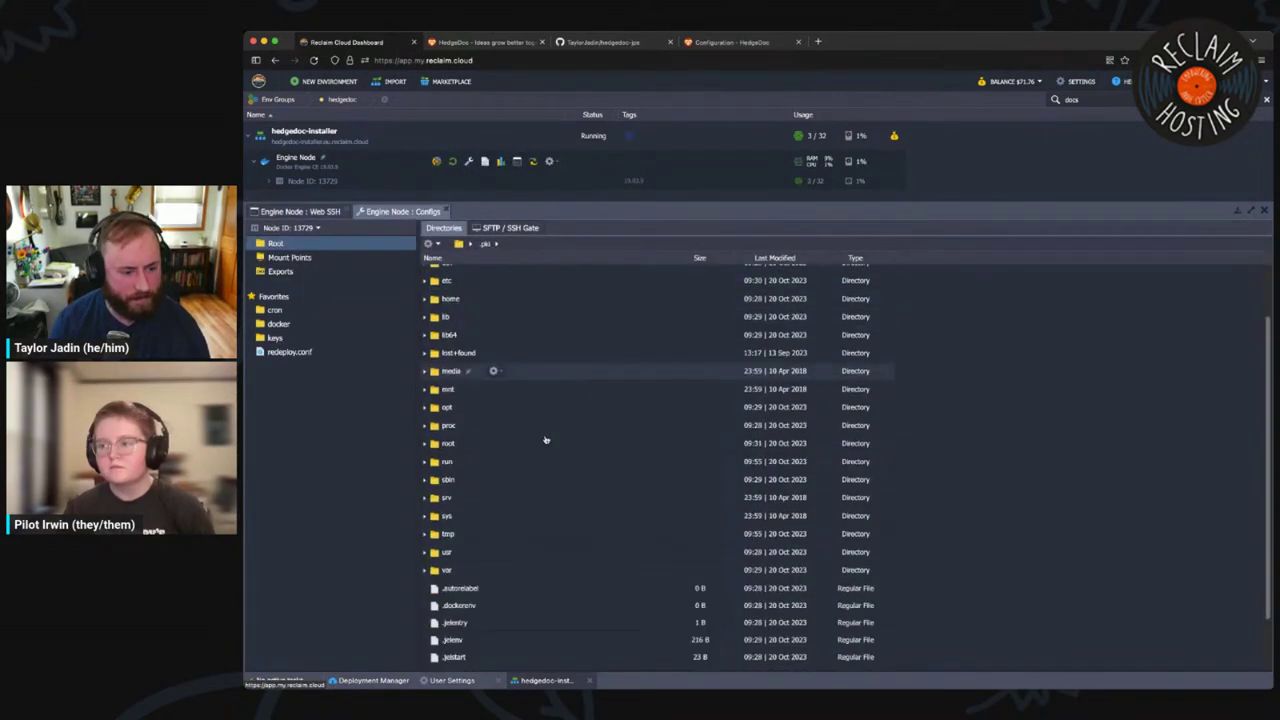
pyautogui.doubleClick(543, 397)
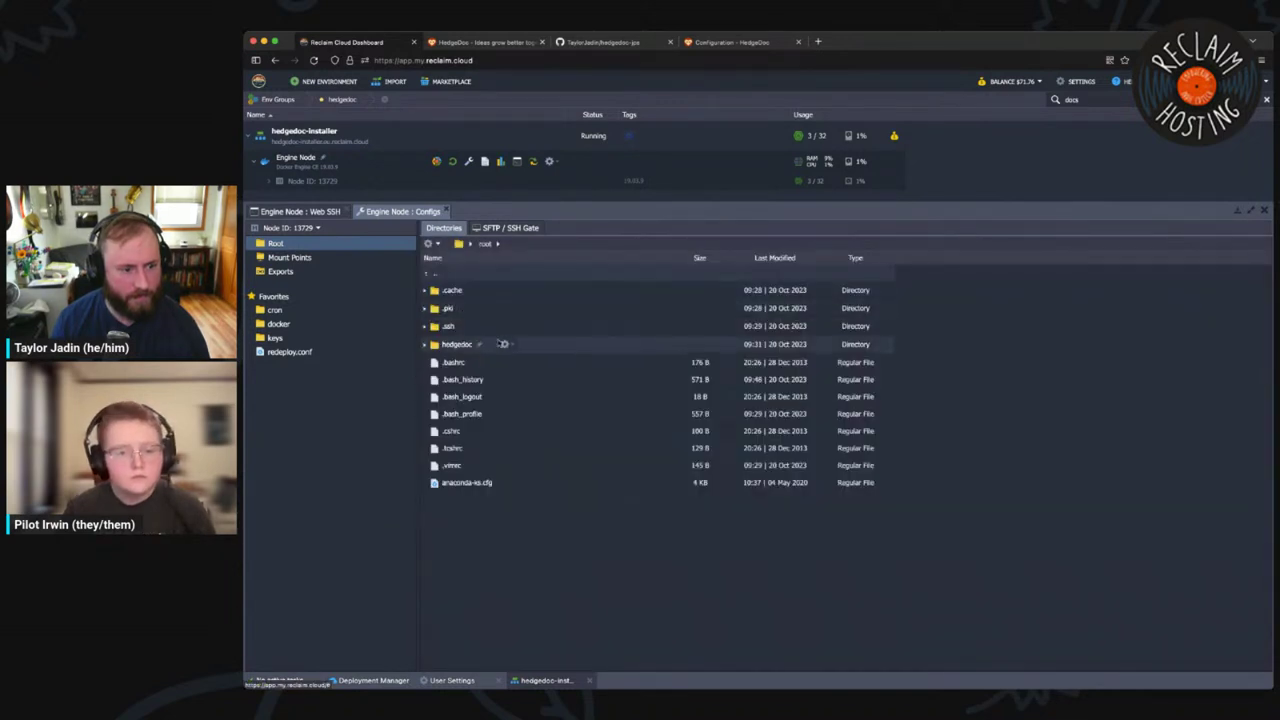
pyautogui.click(504, 344)
pyautogui.click(537, 474)
pyautogui.doubleClick(537, 346)
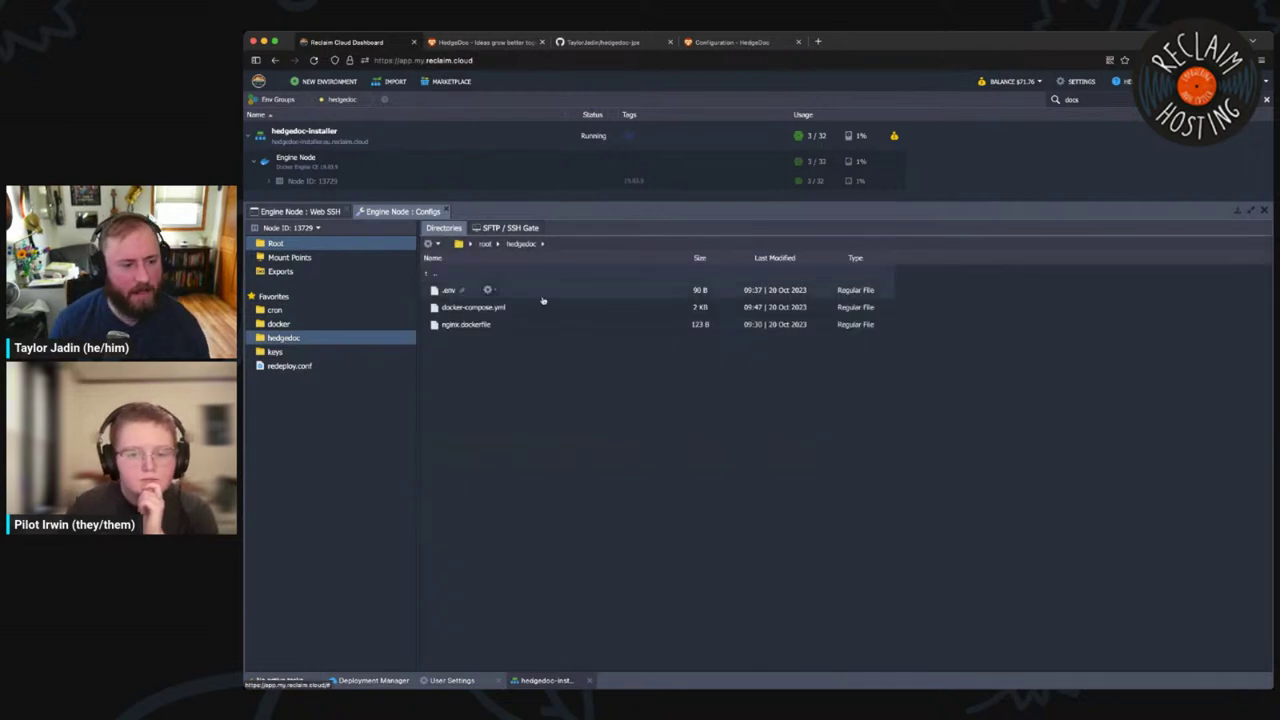
# Select all of nginx.dockerfile's contents, then close the file.
pyautogui.doubleClick(550, 324)
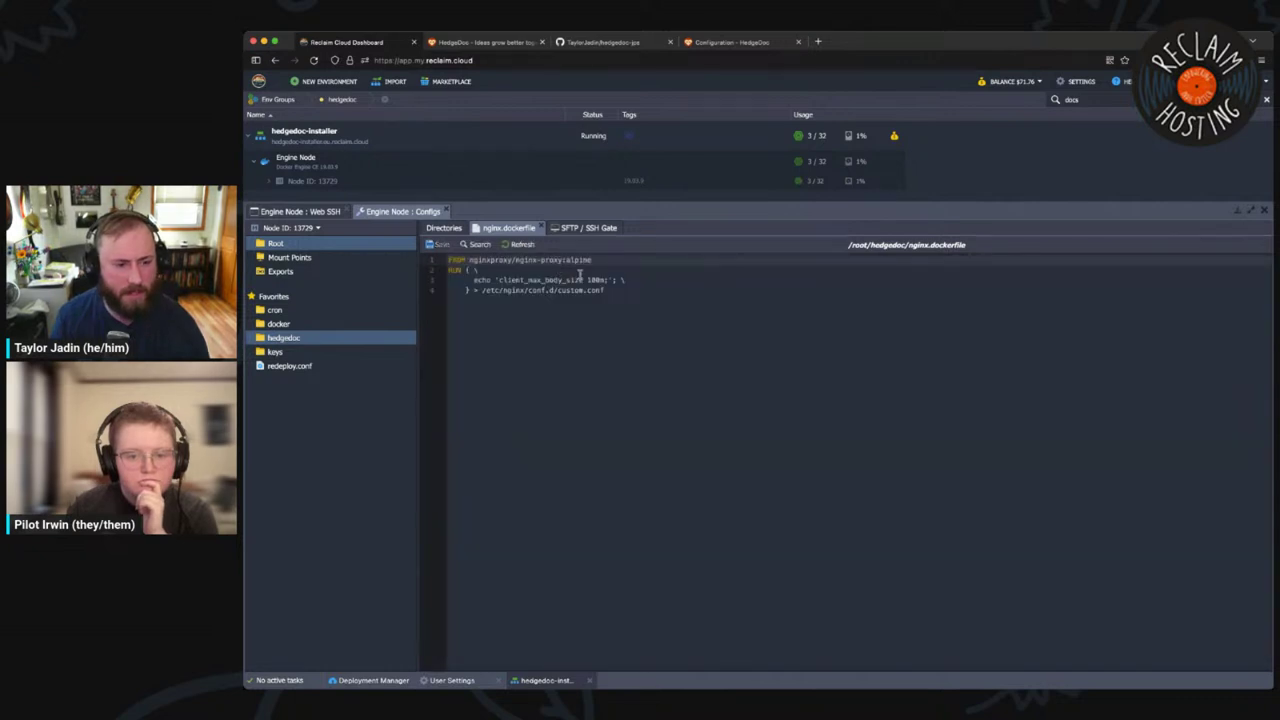
pyautogui.hotkey('ctrl', 'a')
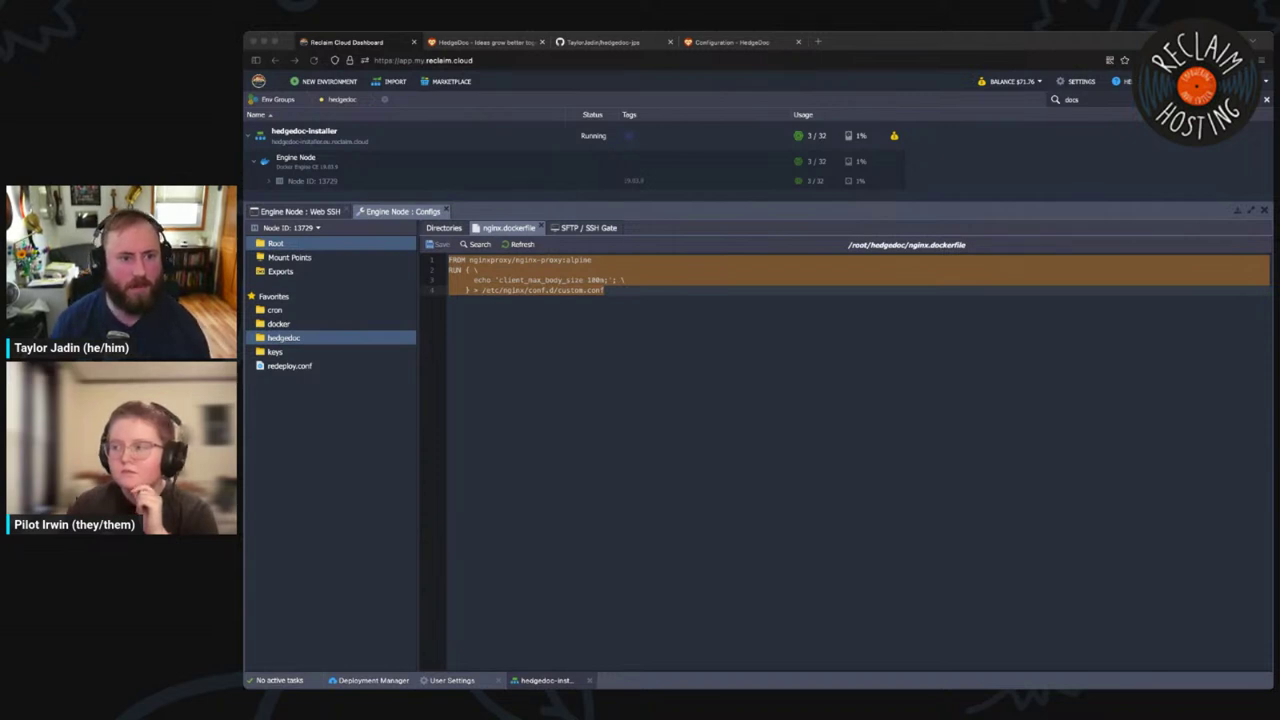
pyautogui.click(541, 228)
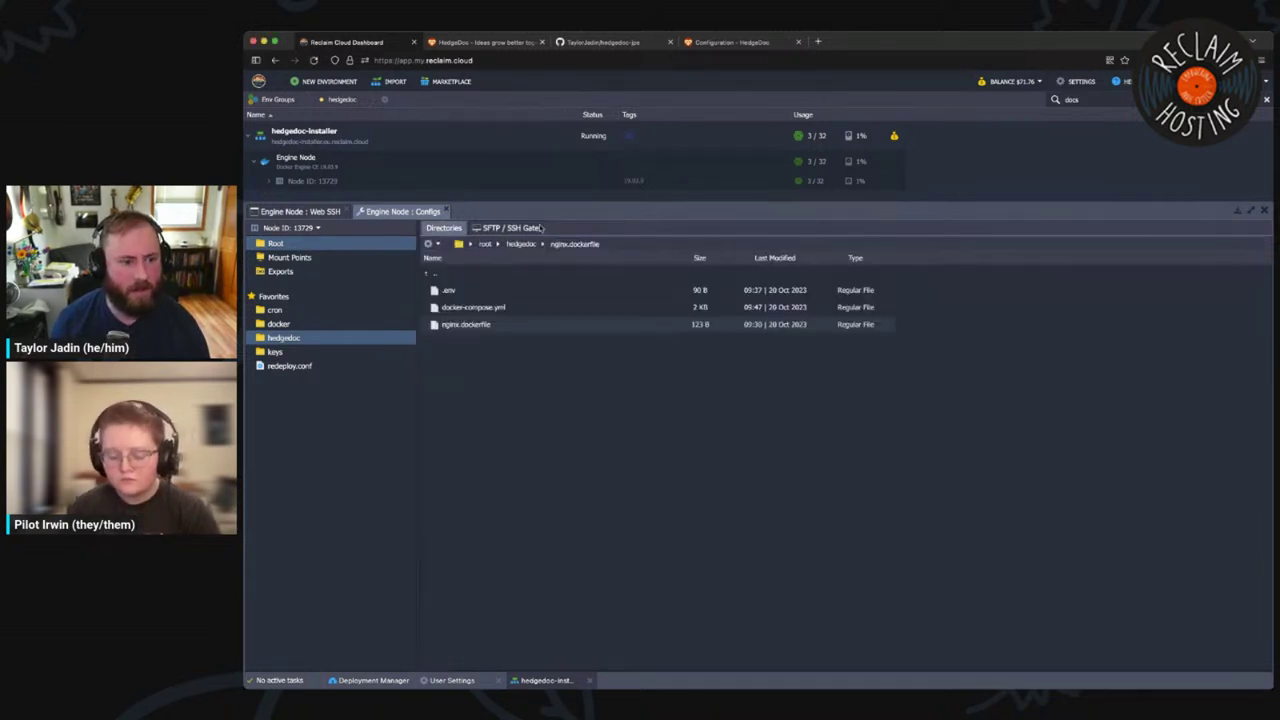
# Select all of docker-compose.yml's contents, then close the file.
pyautogui.click(588, 306)
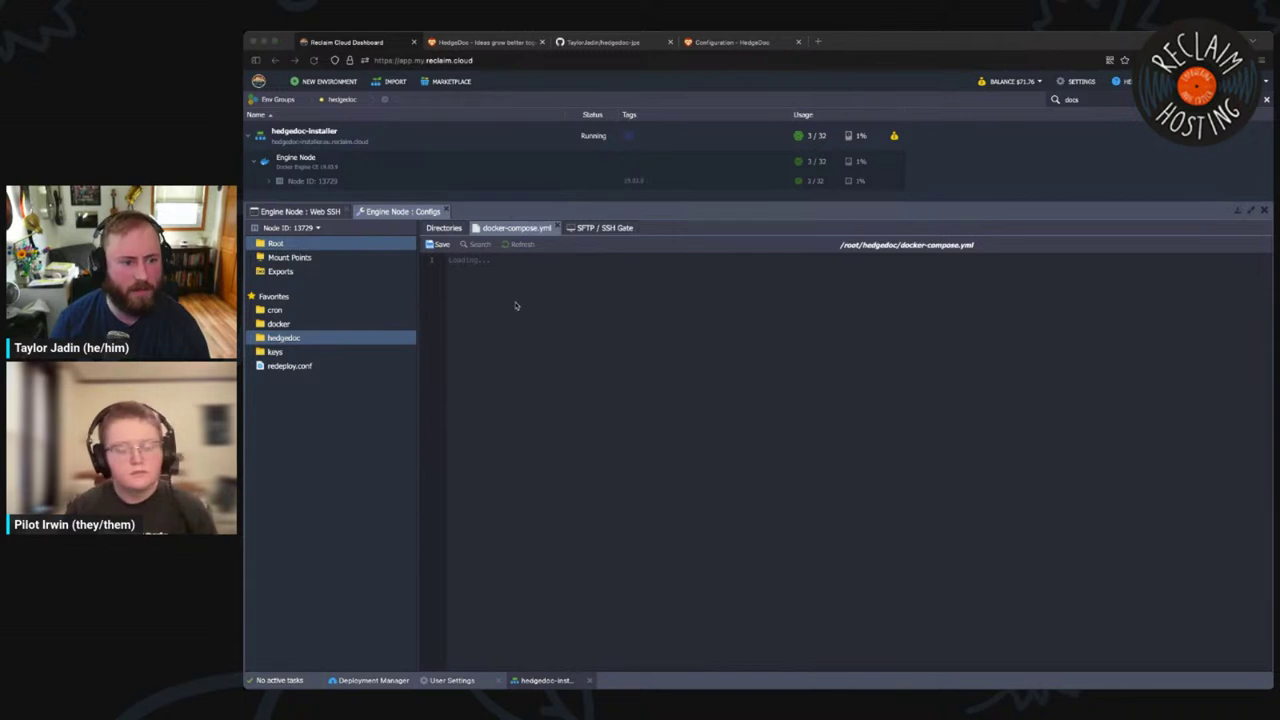
pyautogui.hotkey('ctrl', 'a')
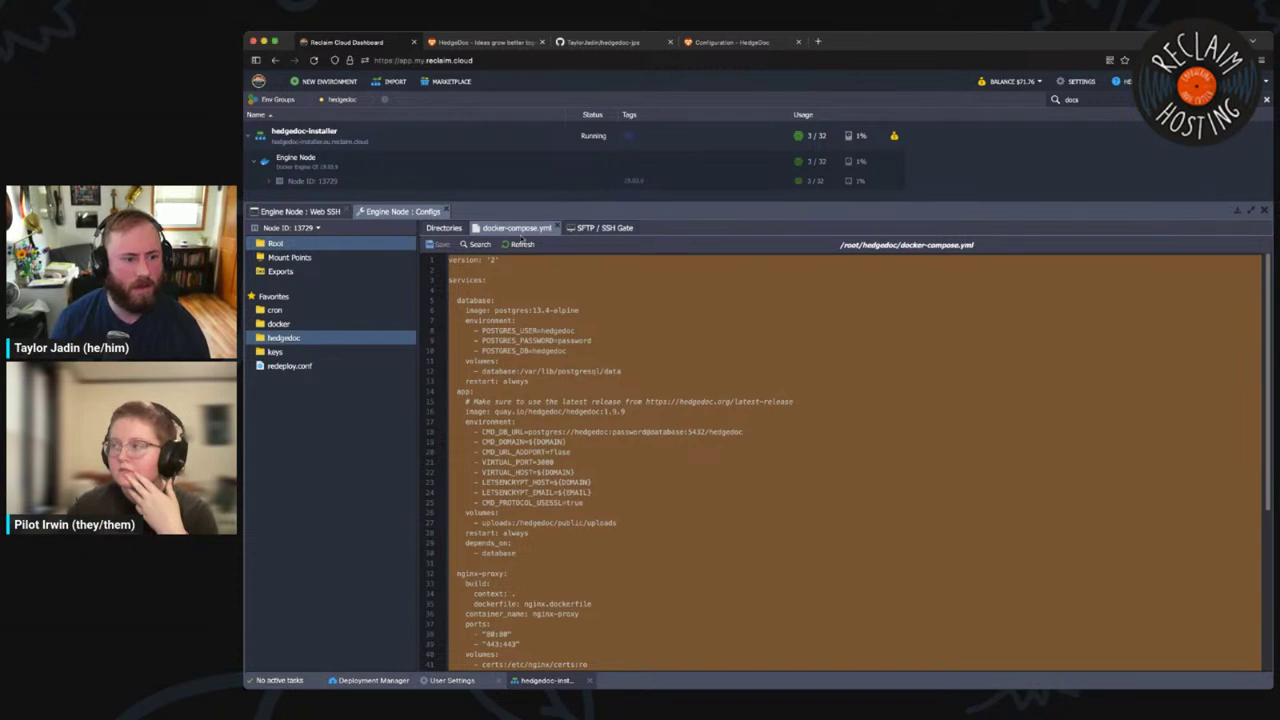
pyautogui.click(557, 228)
# Select all of .env's contents and close the Engine Node Configs panel.
pyautogui.doubleClick(540, 290)
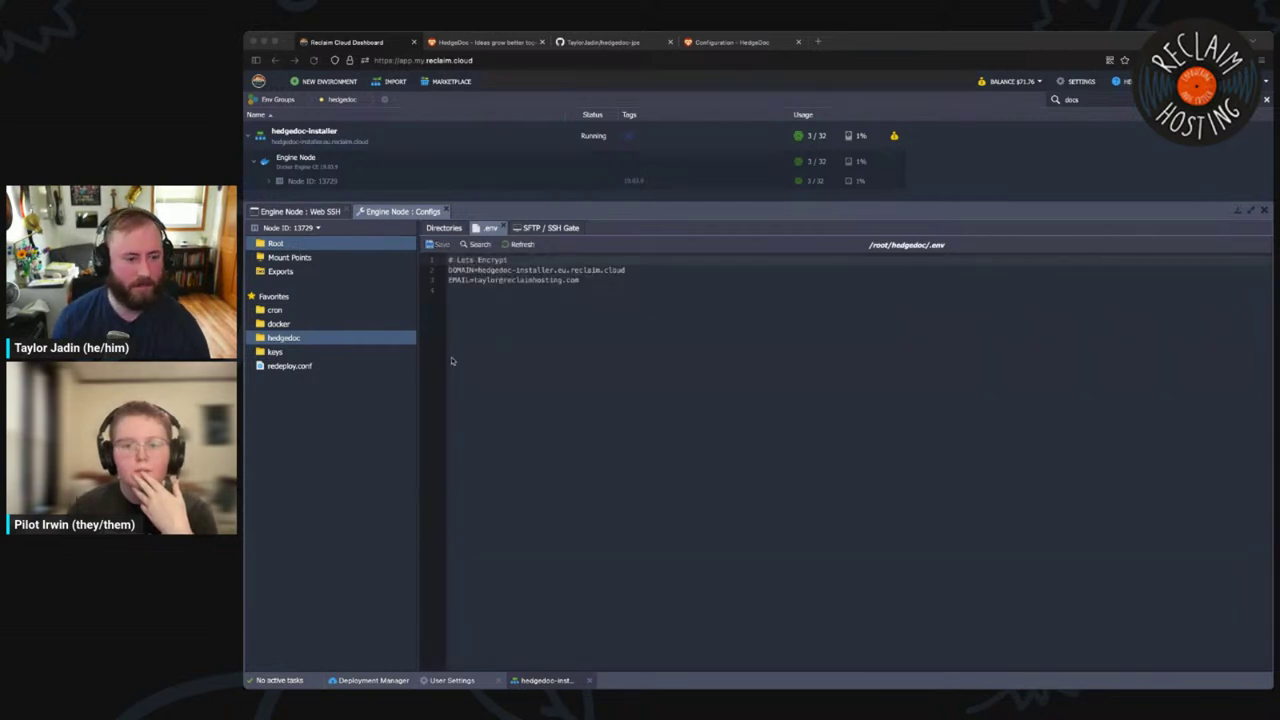
pyautogui.hotkey('ctrl', 'a')
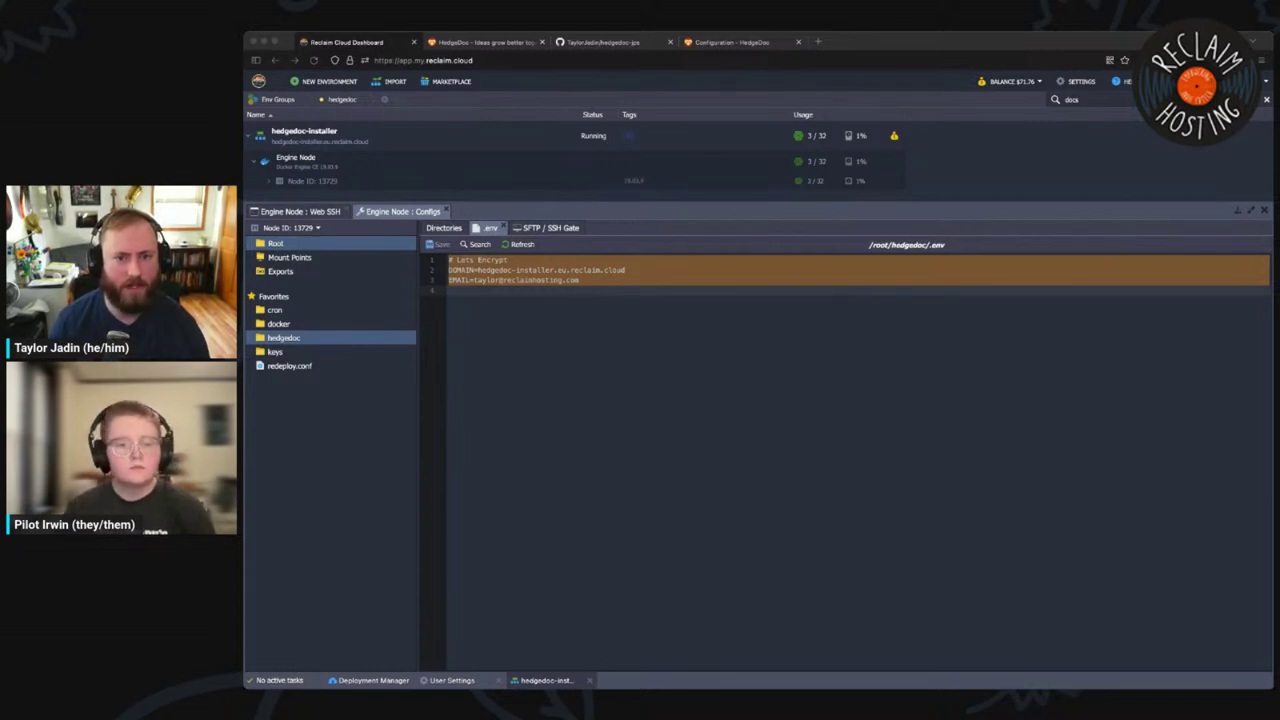
pyautogui.click(447, 211)
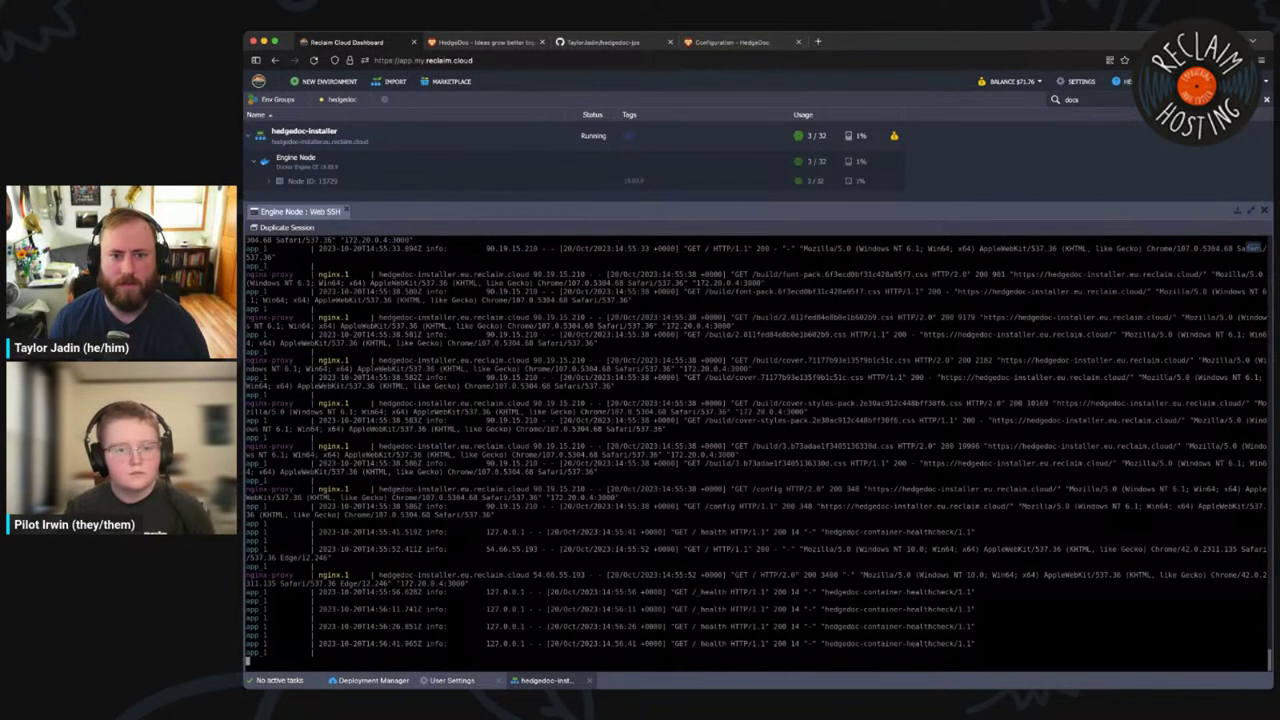
pyautogui.hotkey('ctrl', 'Tab')
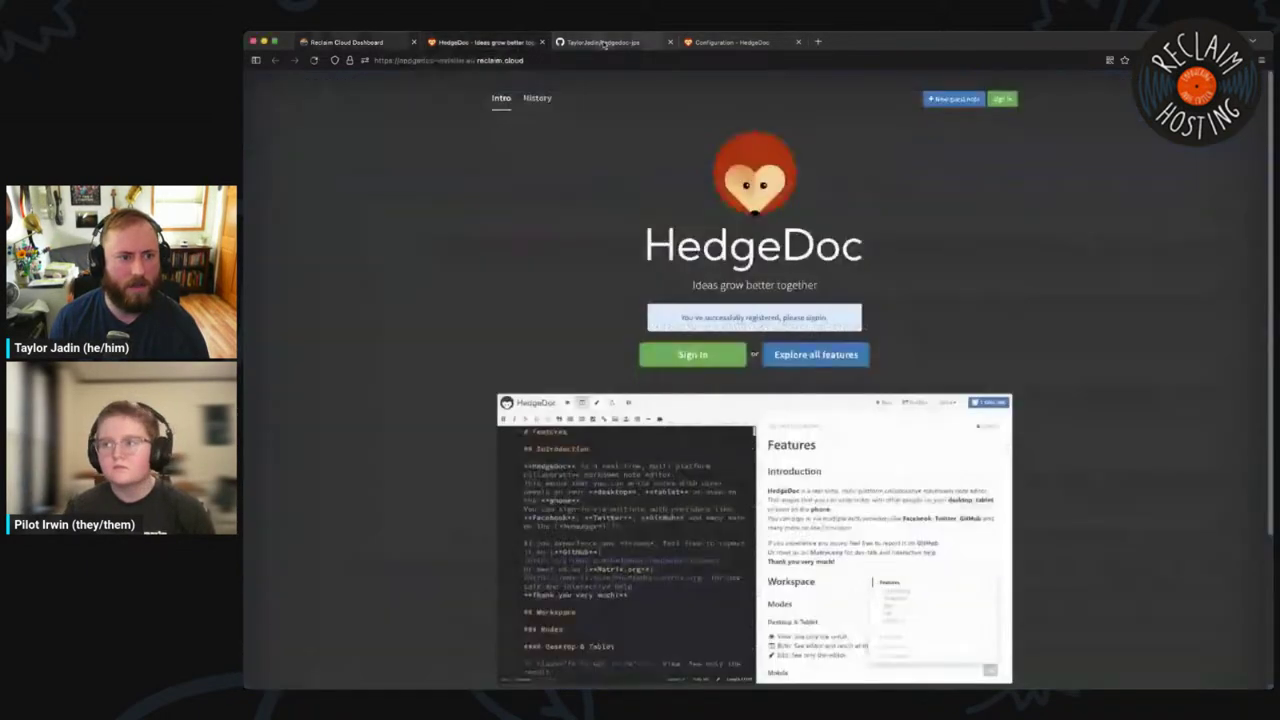
# Reload the hedgedoc-jps GitHub page so it shows the init commit of four pushed files.
pyautogui.hotkey('ctrl', 'Tab')
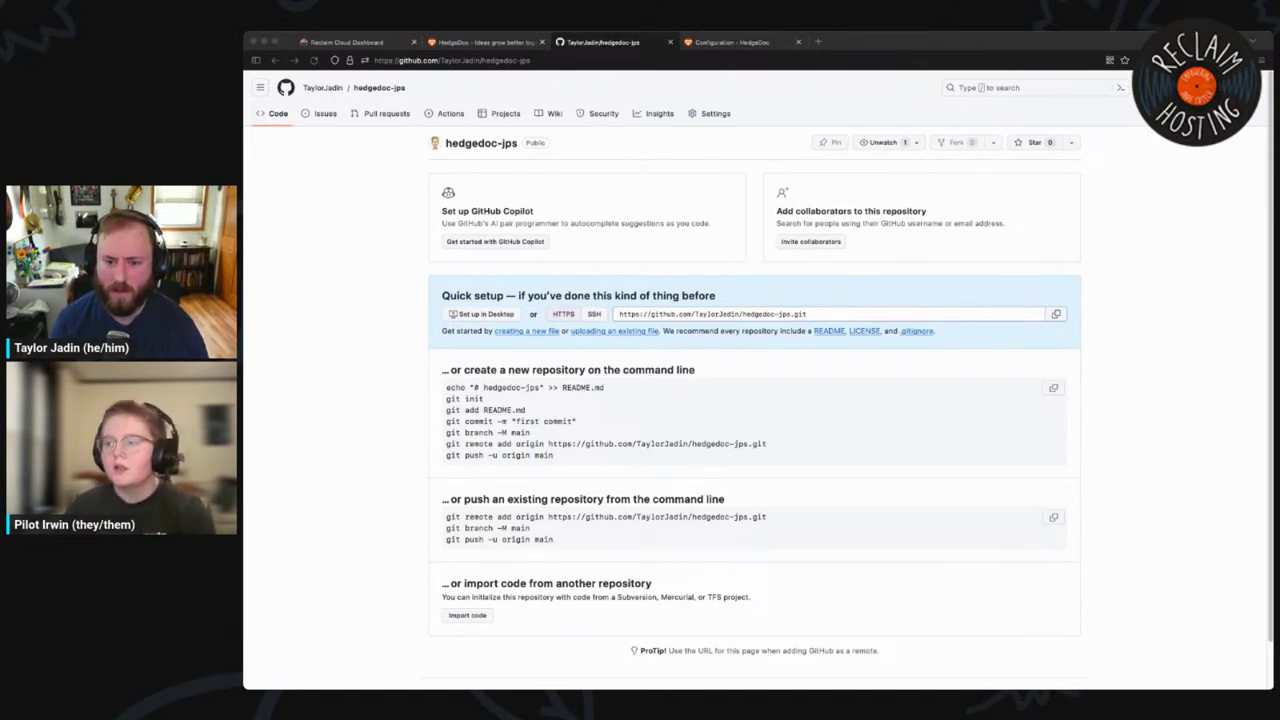
pyautogui.press('super+r')
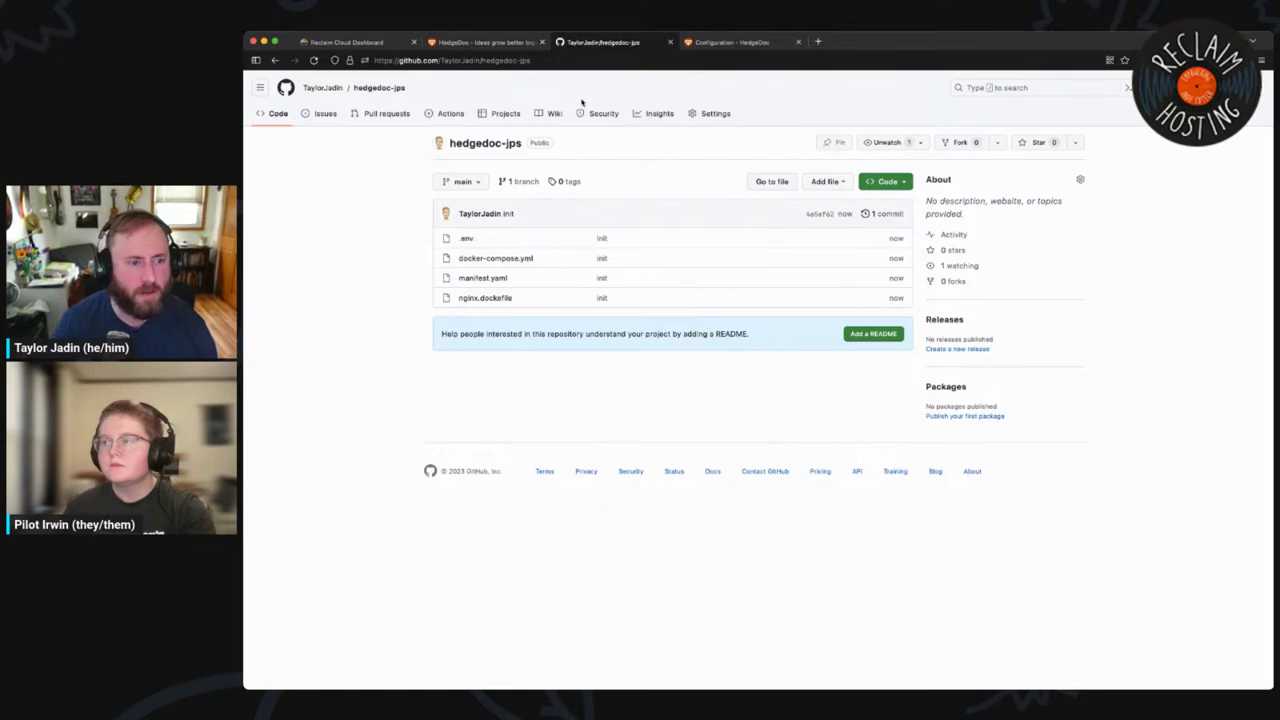
pyautogui.click(547, 62)
pyautogui.press('super+c')
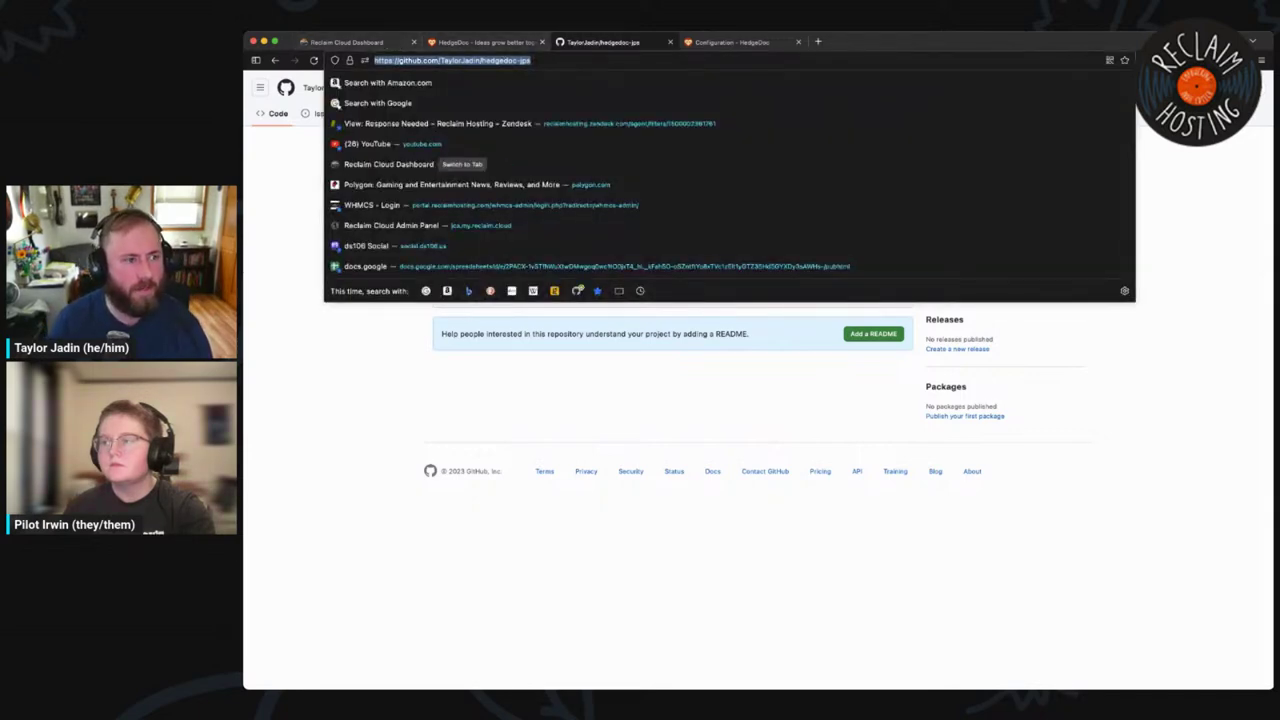
pyautogui.click(362, 36)
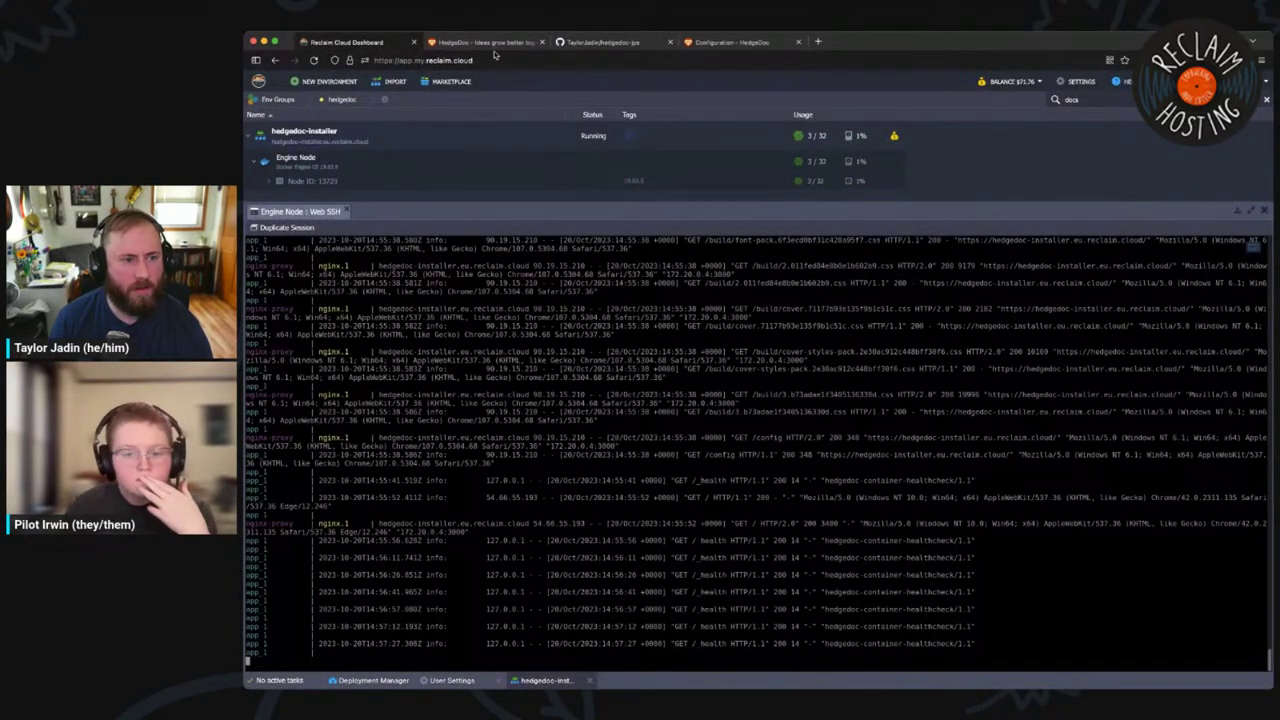
pyautogui.click(605, 42)
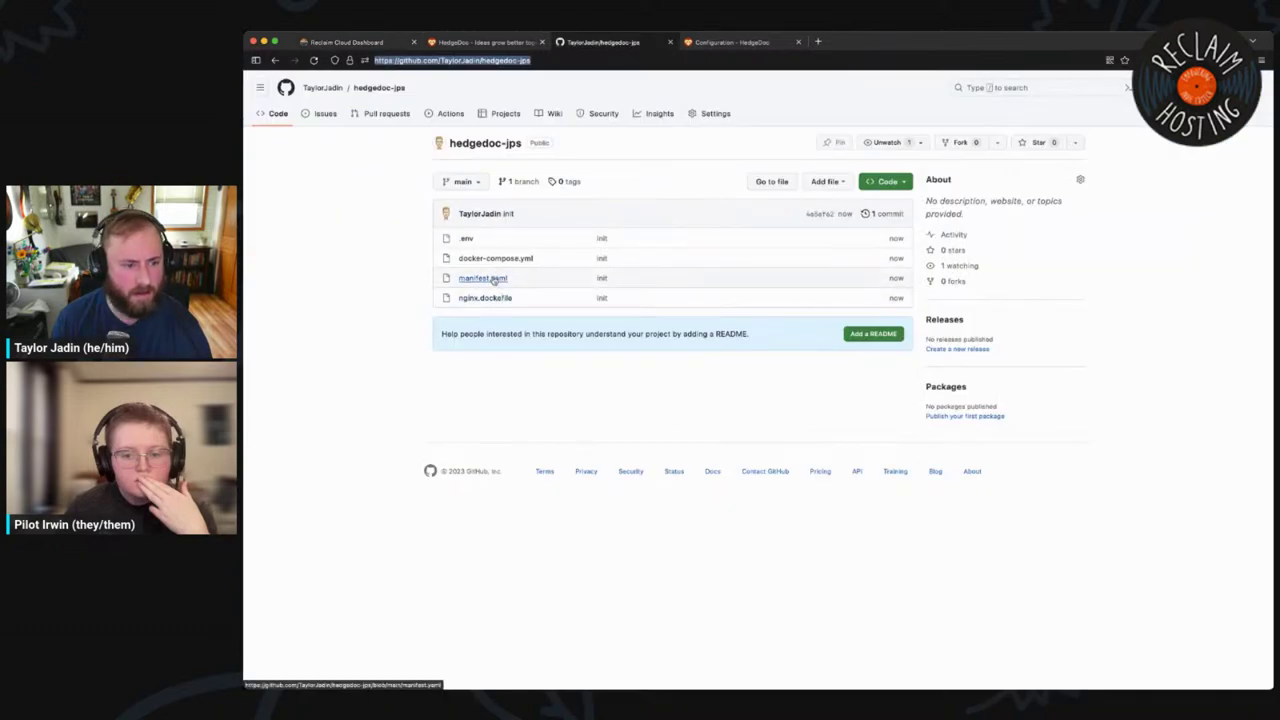
# Edit manifest.yaml, pasting the new repository's URL over the old one on line 17.
pyautogui.click(495, 281)
pyautogui.scroll(-10, 742, 355)
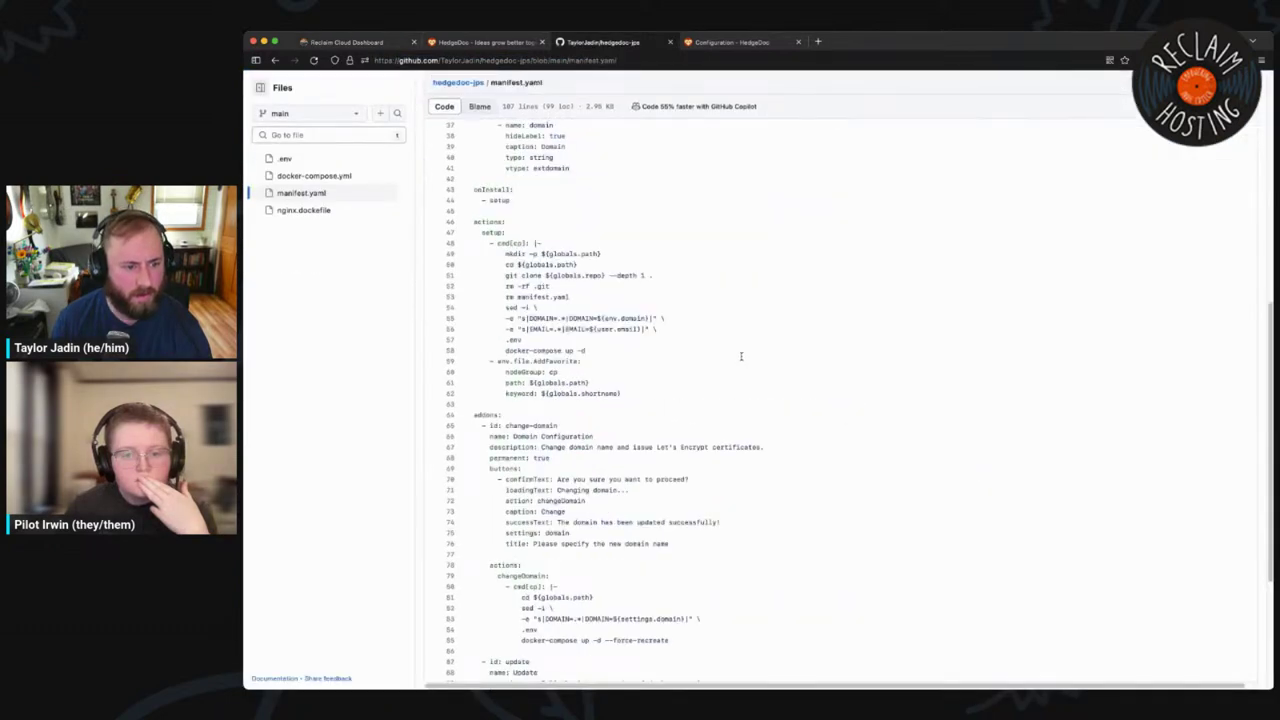
pyautogui.scroll(15, 742, 355)
pyautogui.click(1215, 206)
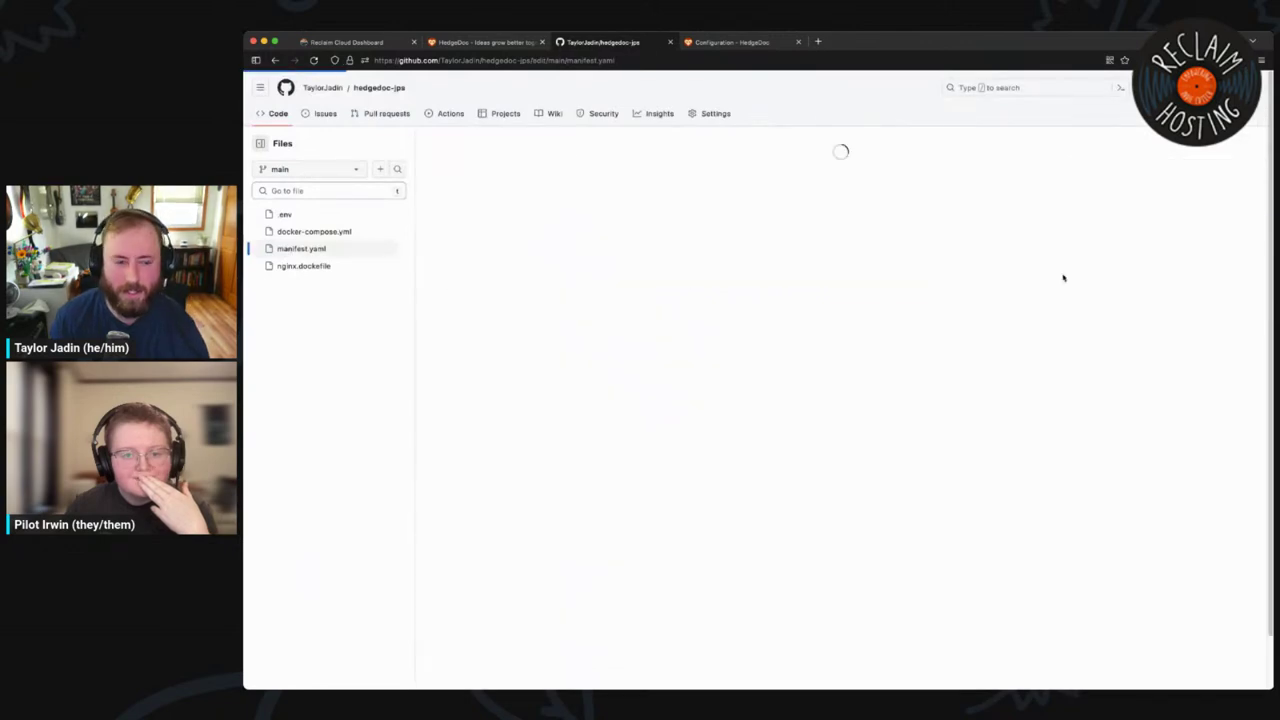
pyautogui.scroll(-10, 890, 256)
pyautogui.scroll(6, 725, 524)
pyautogui.scroll(5, 725, 524)
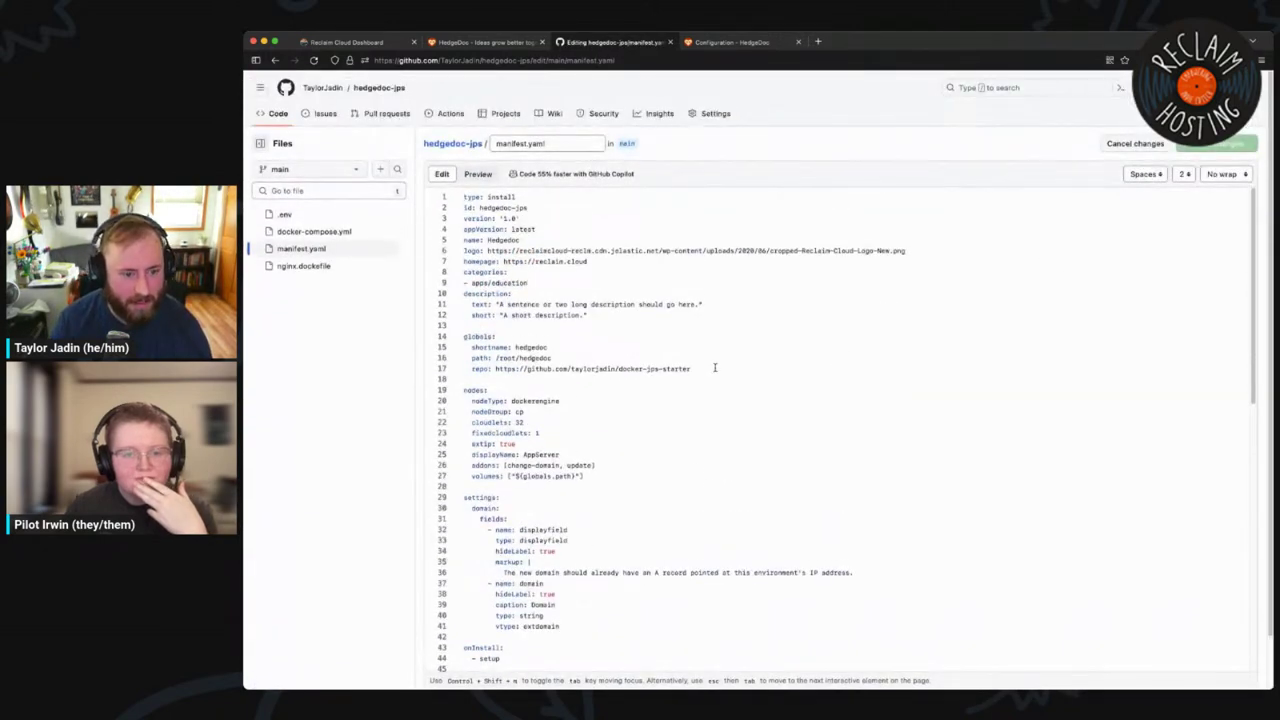
pyautogui.moveTo(710, 368); pyautogui.dragTo(495, 369)
pyautogui.press('super+v')
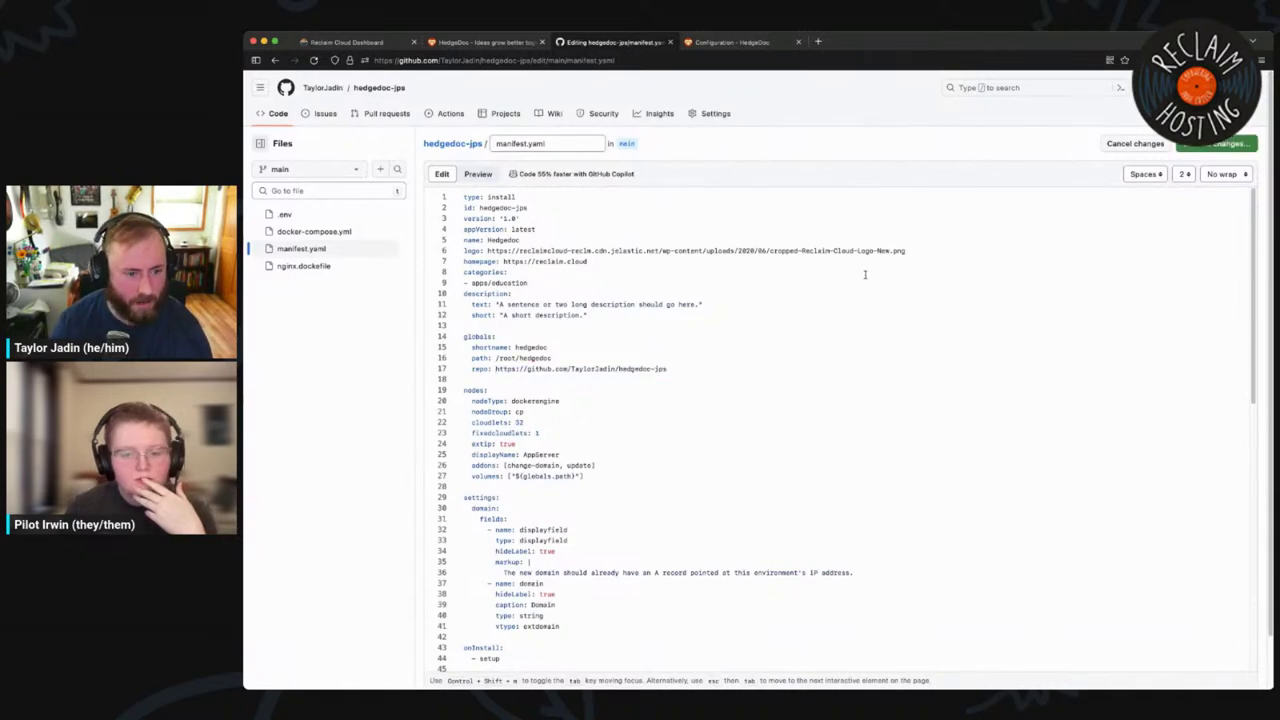
# Review the rest of the manifest and commit it directly to main as 'Update manifest.yaml'.
pyautogui.scroll(-3, 600, 295)
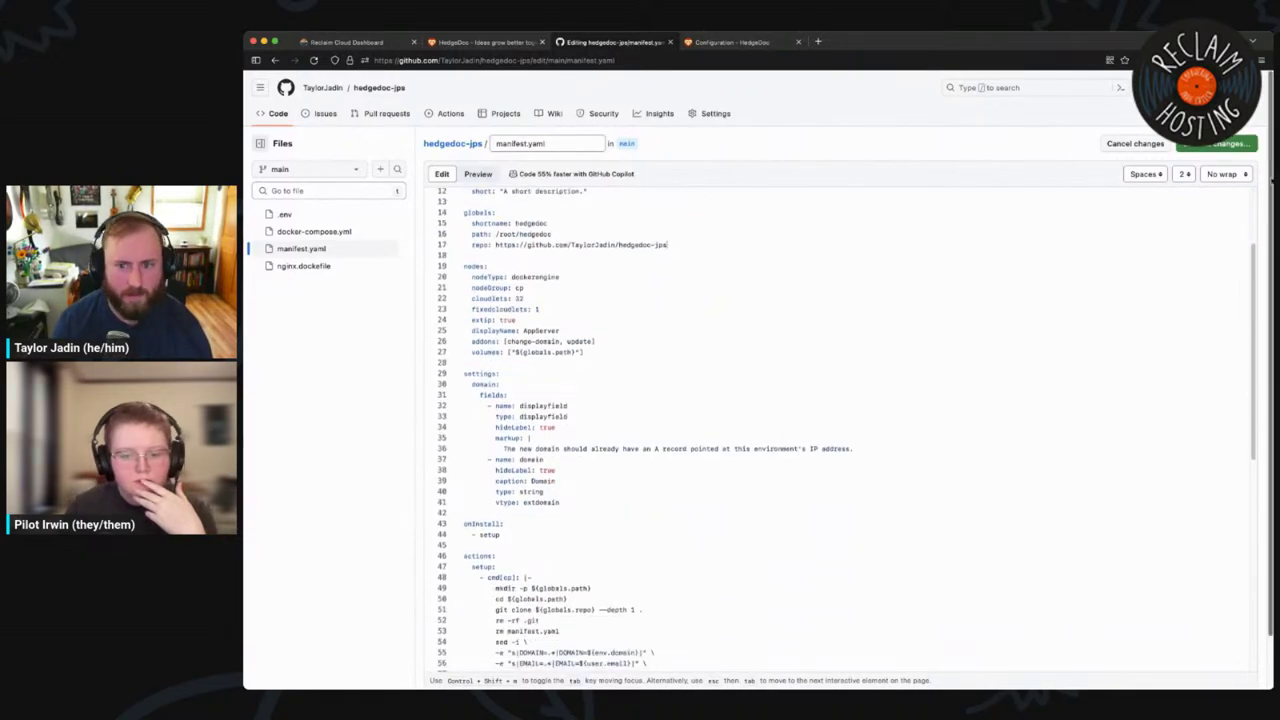
pyautogui.scroll(-2, 706, 448)
pyautogui.scroll(-3, 646, 364)
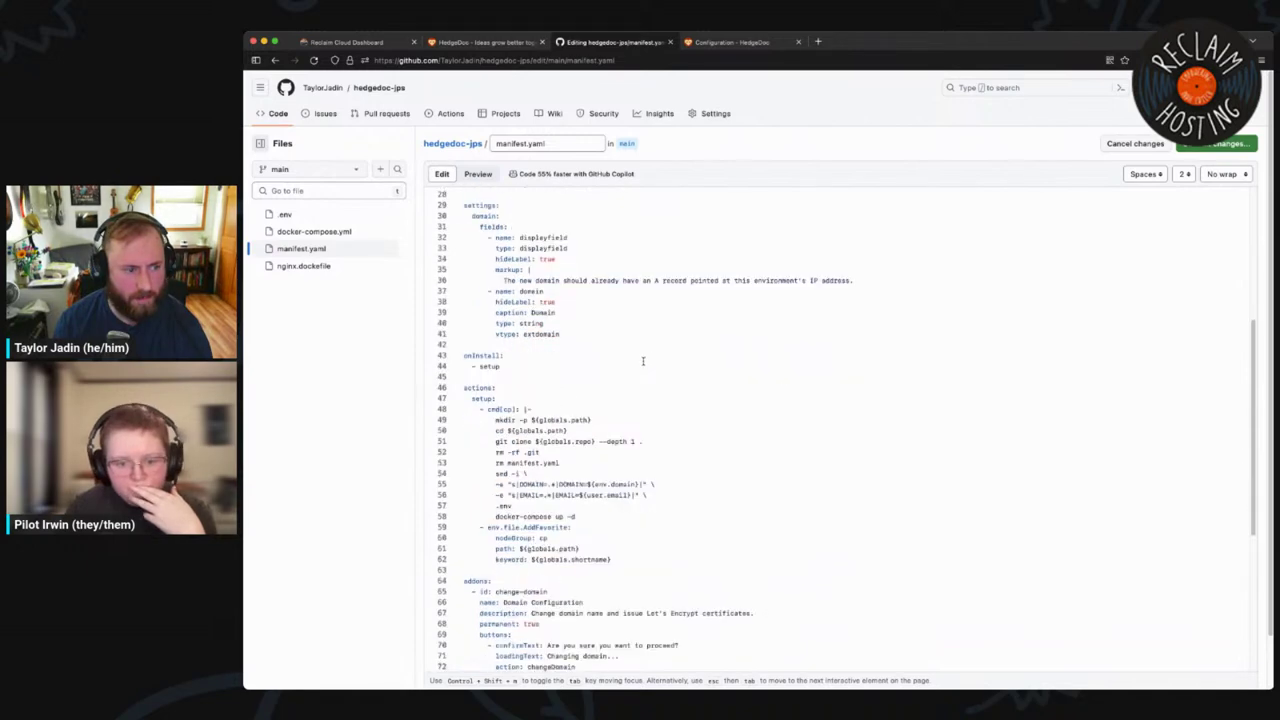
pyautogui.scroll(-3, 613, 379)
pyautogui.scroll(6, 560, 320)
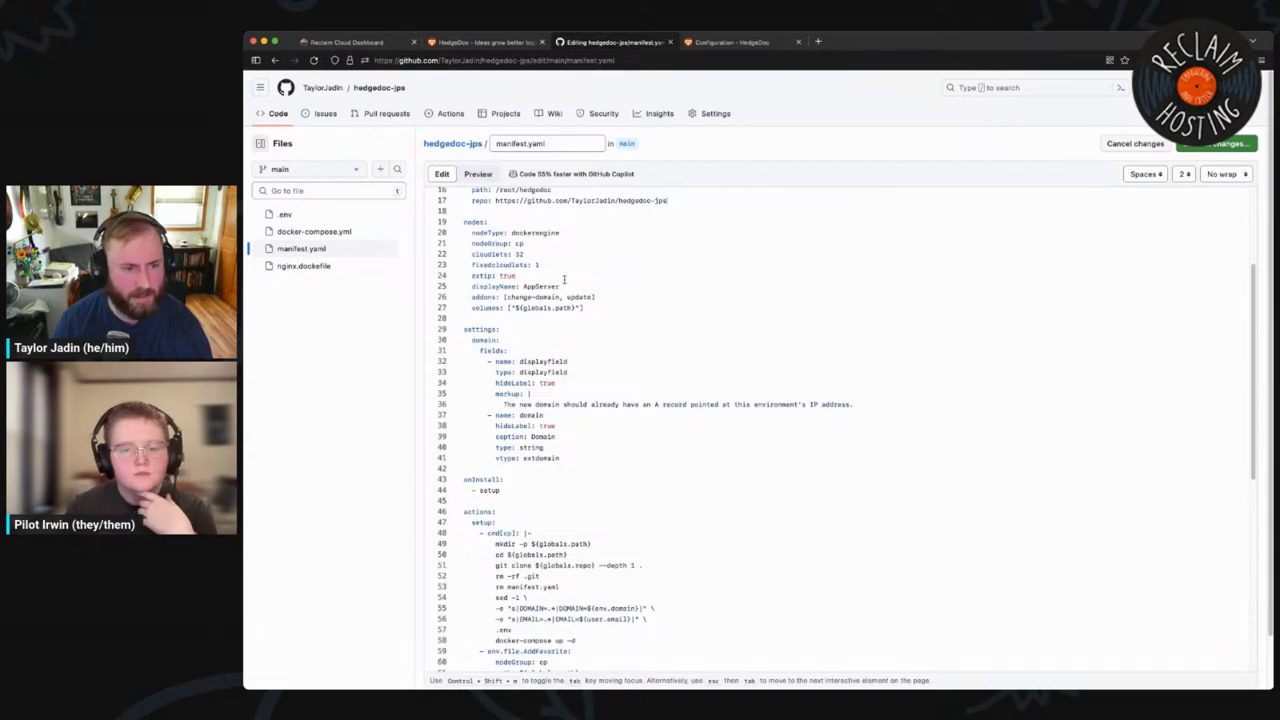
pyautogui.scroll(2, 560, 298)
pyautogui.scroll(-4, 552, 420)
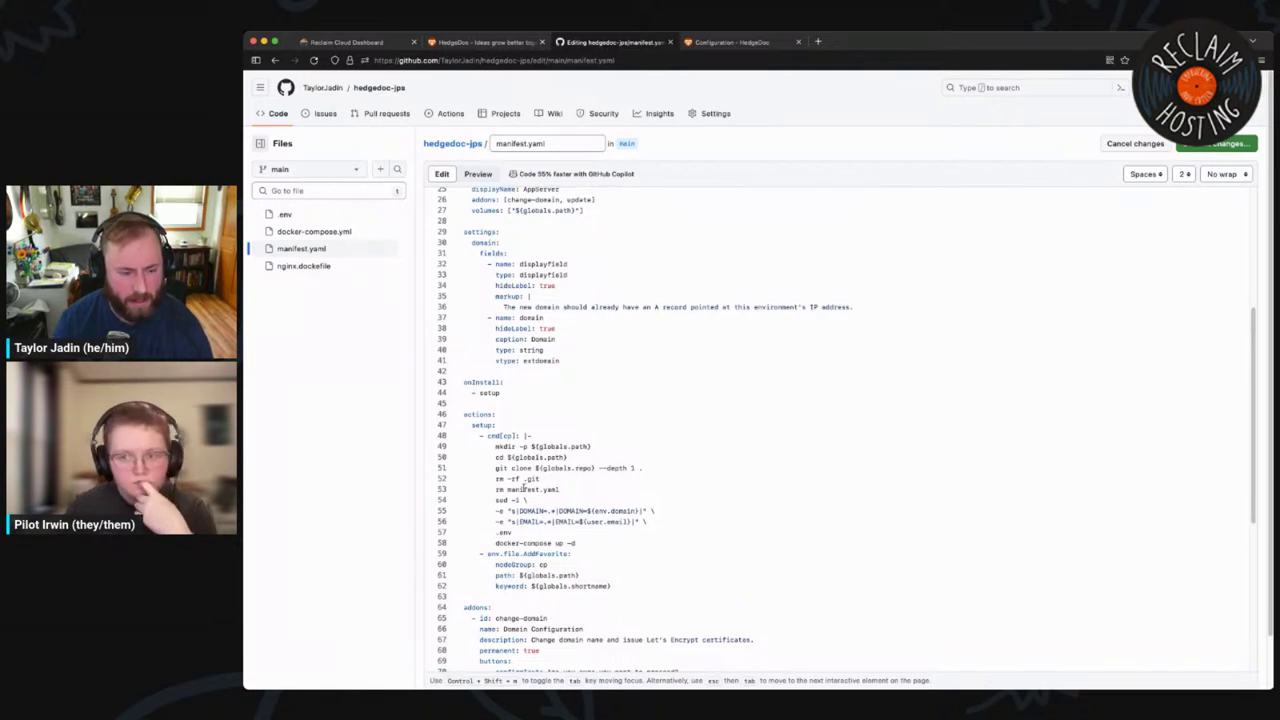
pyautogui.scroll(-2, 545, 489)
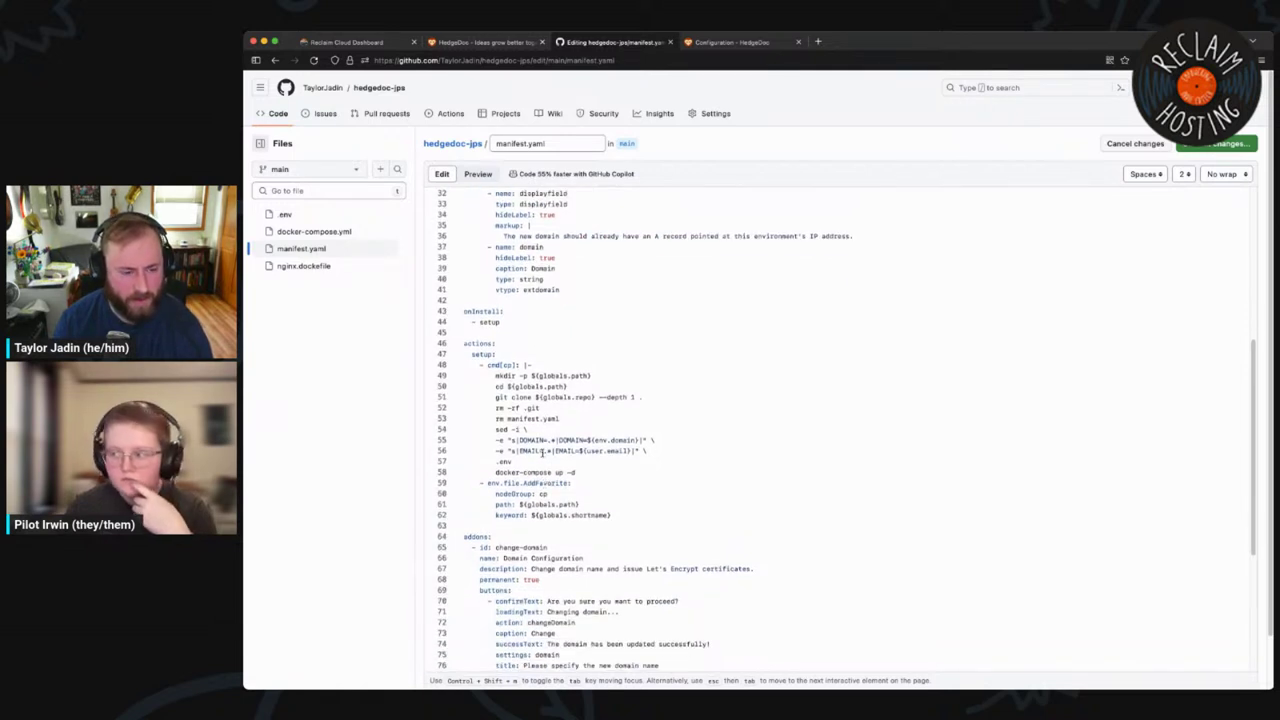
pyautogui.click(559, 418)
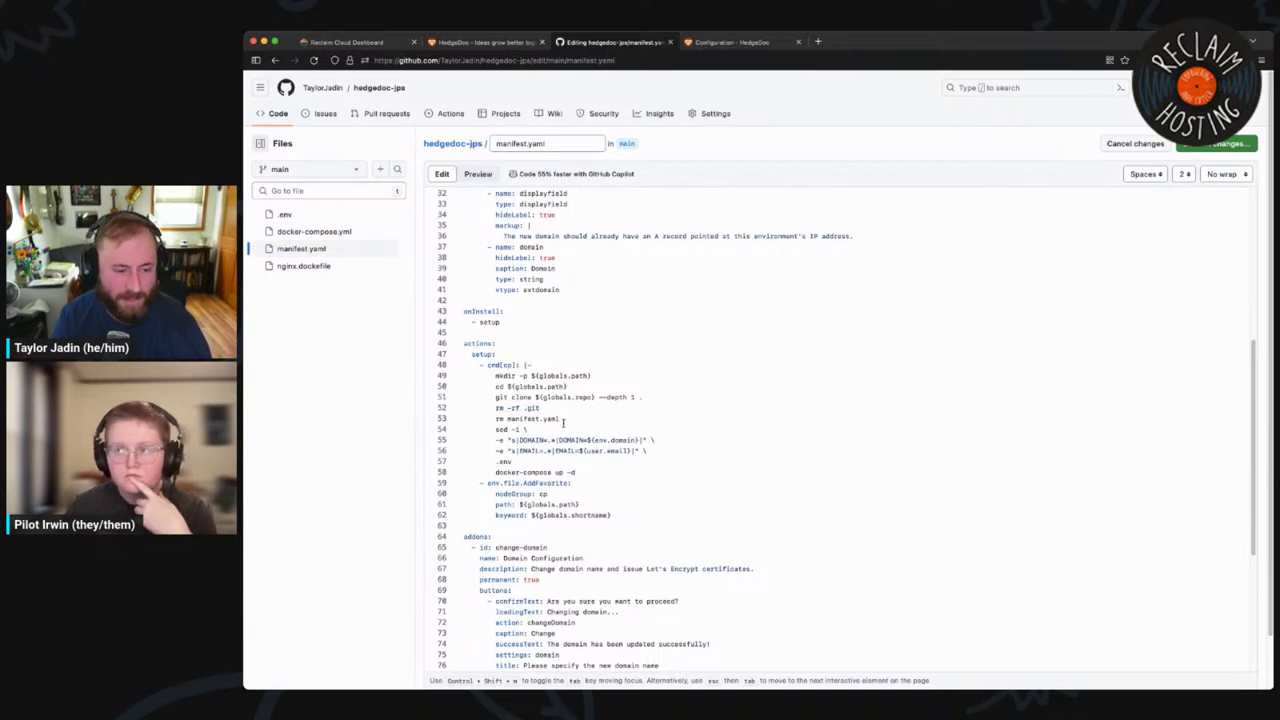
pyautogui.scroll(-2, 562, 422)
pyautogui.scroll(-1, 566, 381)
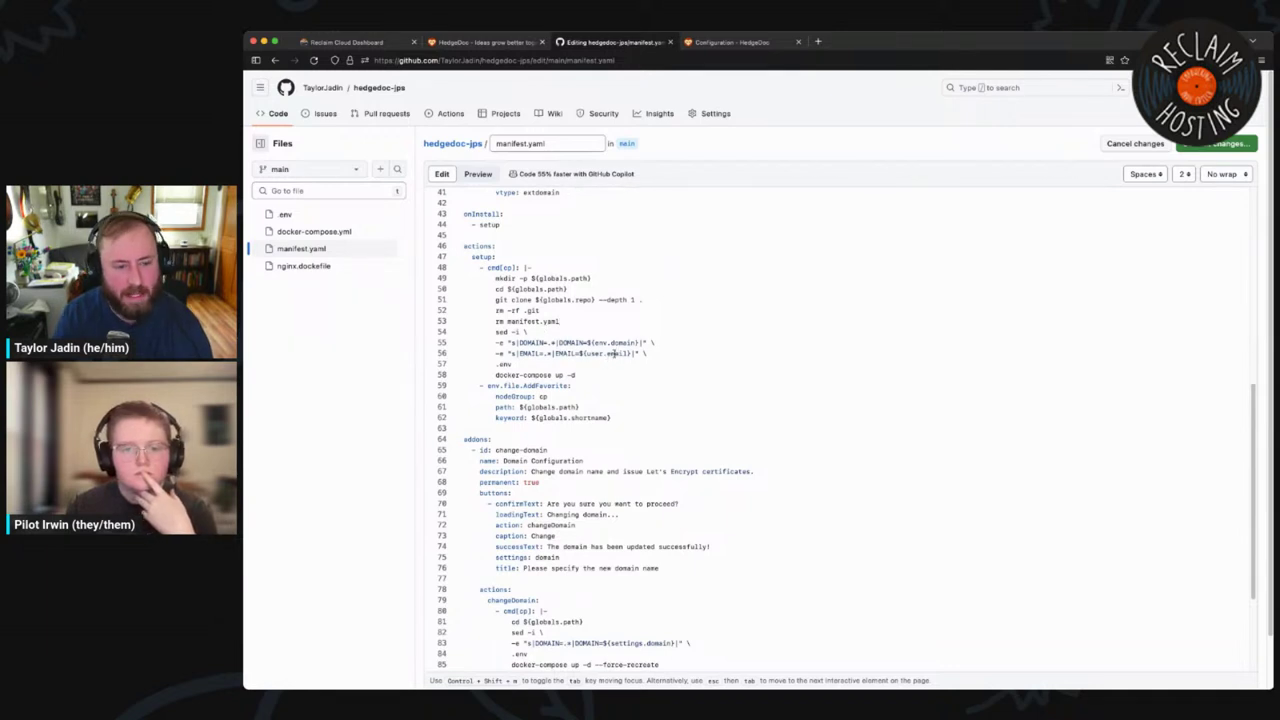
pyautogui.scroll(-2, 666, 371)
pyautogui.scroll(-2, 645, 359)
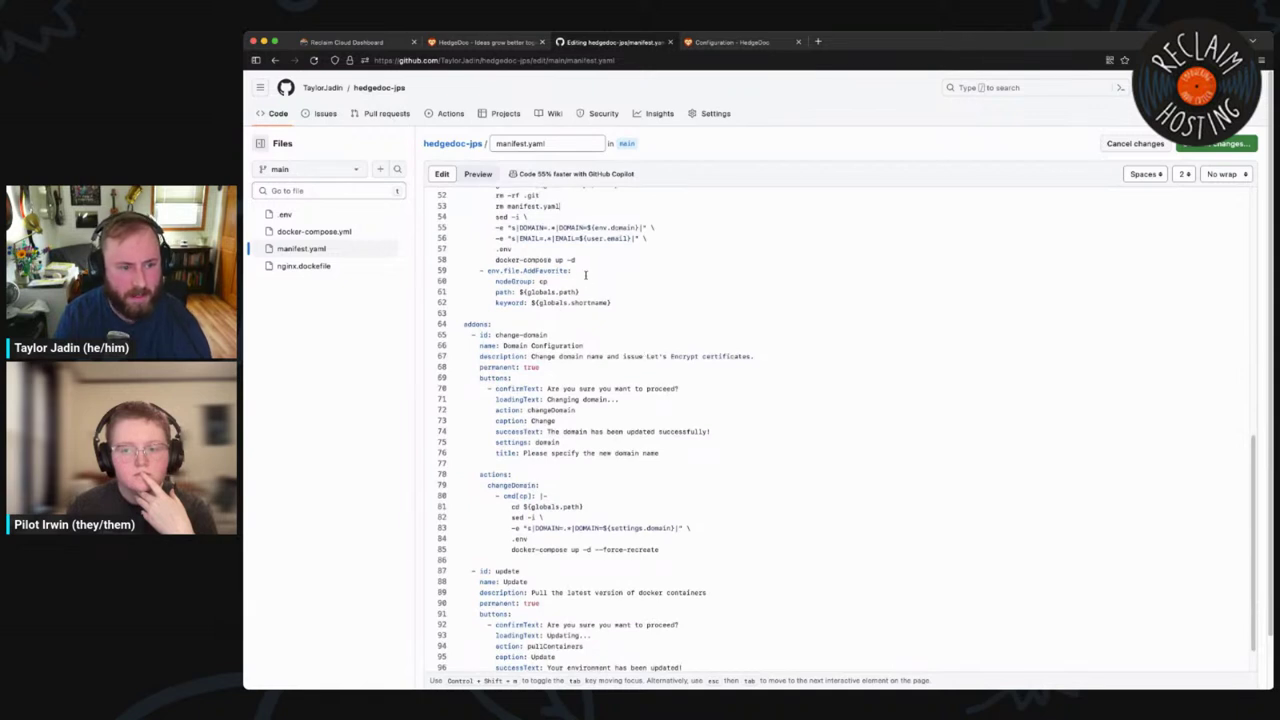
pyautogui.scroll(-2, 560, 281)
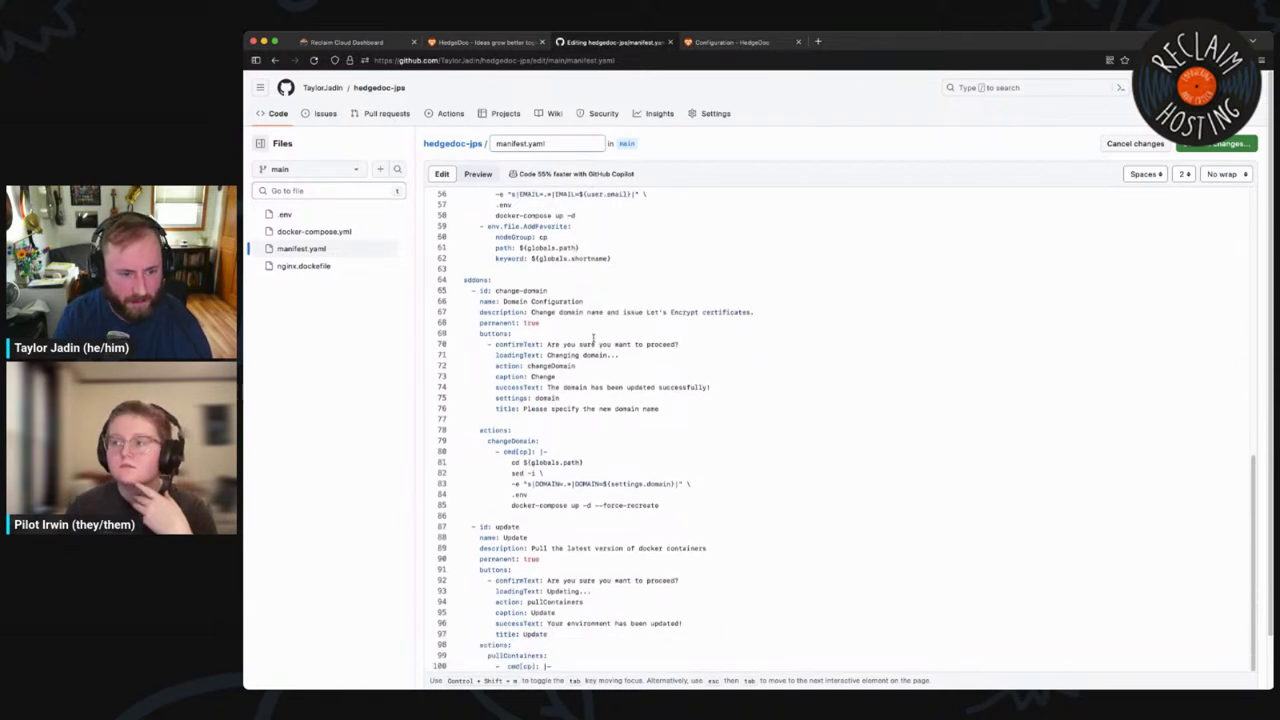
pyautogui.scroll(-2, 594, 331)
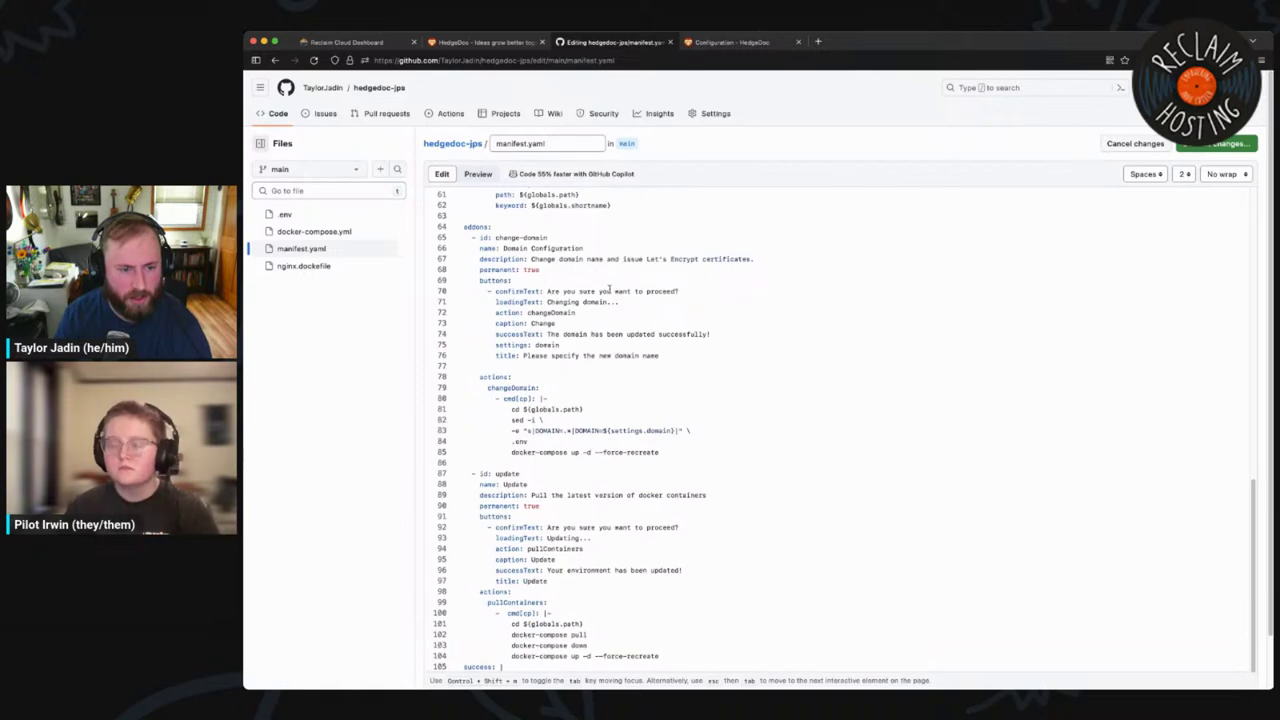
pyautogui.scroll(-1, 609, 386)
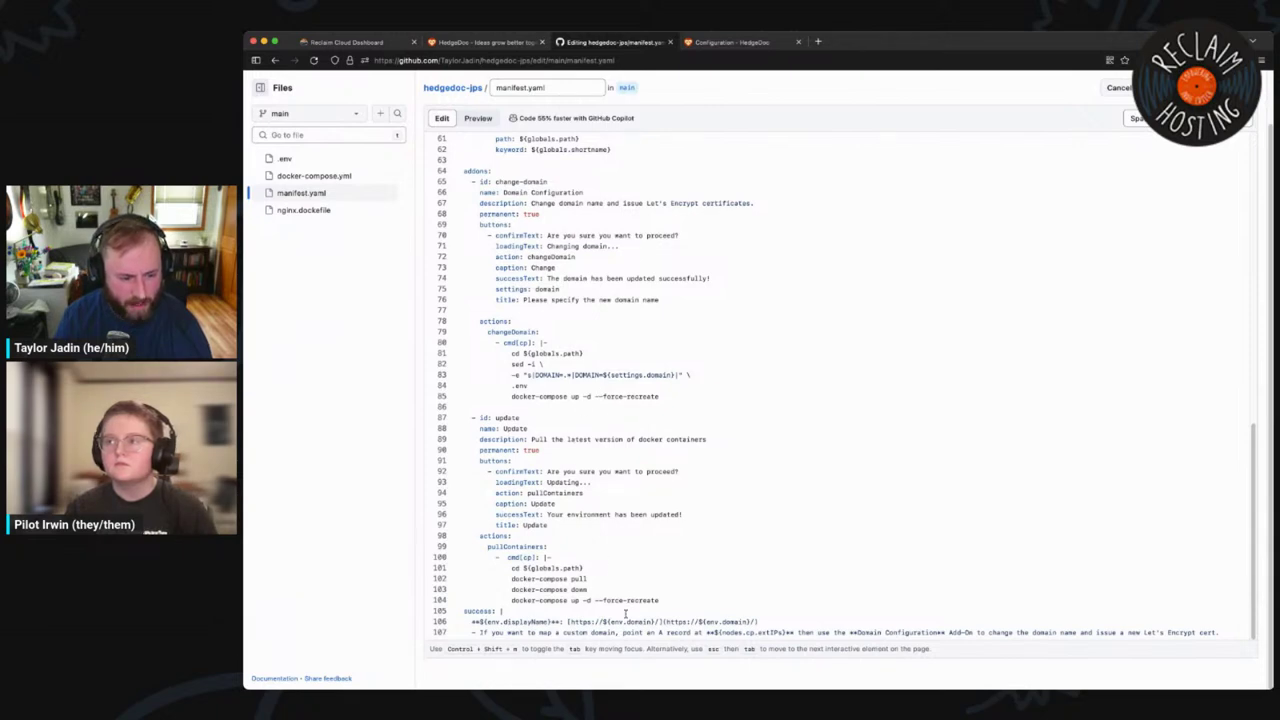
pyautogui.scroll(5, 626, 615)
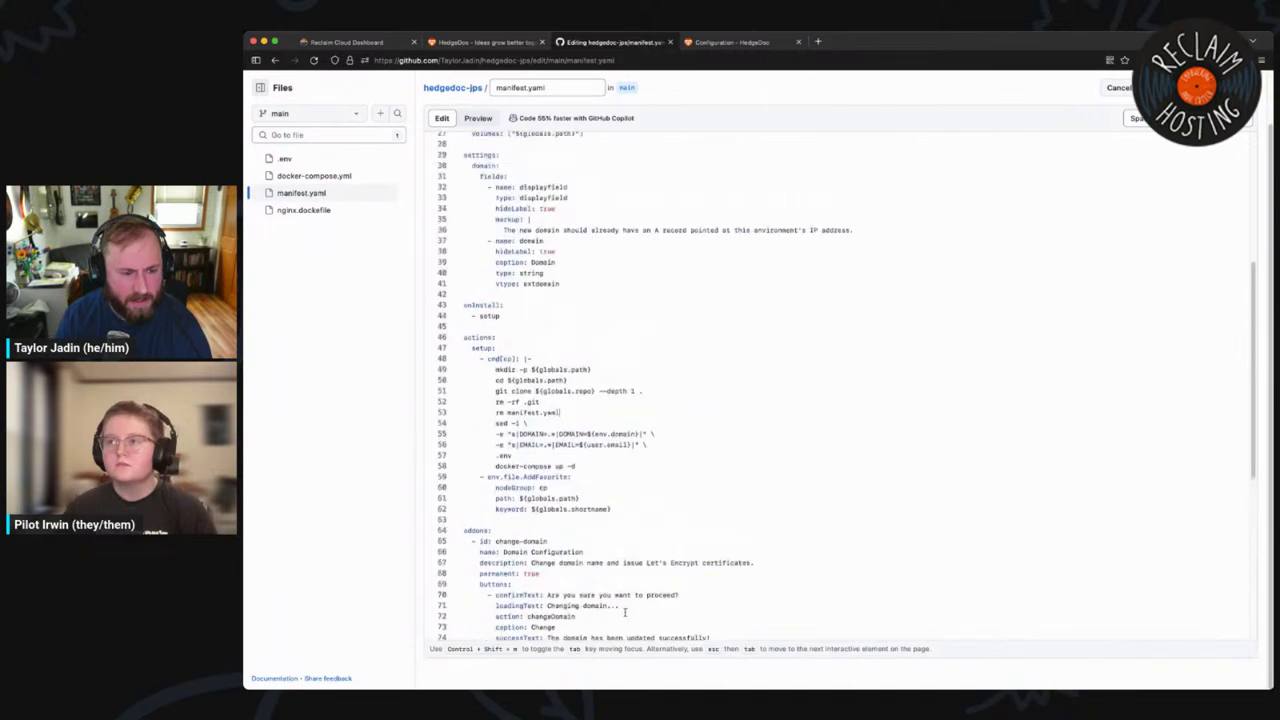
pyautogui.scroll(3, 624, 610)
pyautogui.scroll(-6, 620, 600)
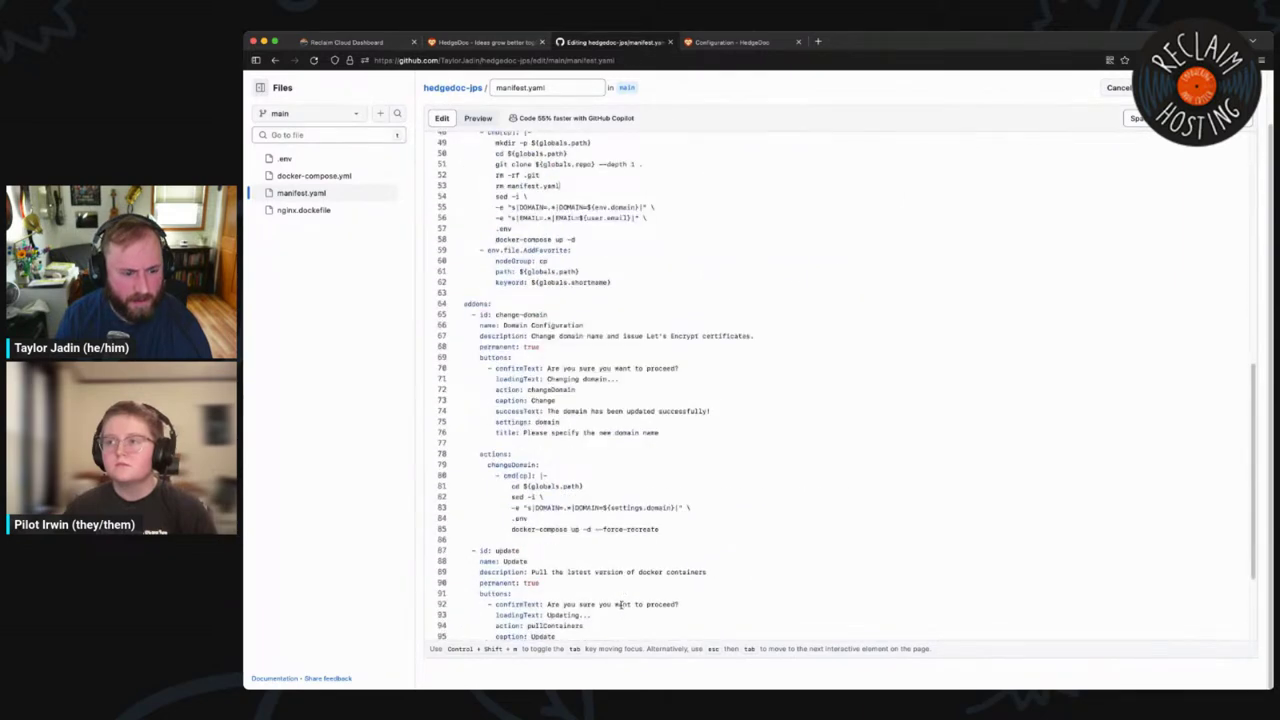
pyautogui.scroll(2, 600, 540)
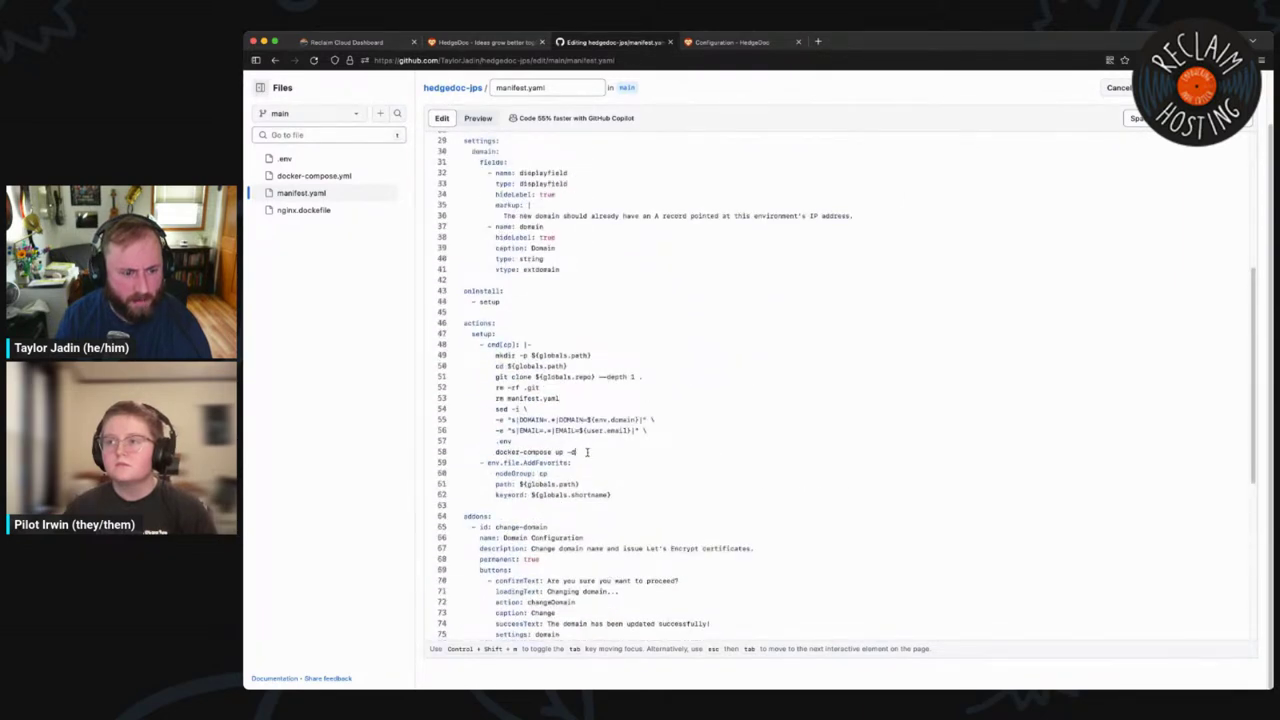
pyautogui.click(1195, 87)
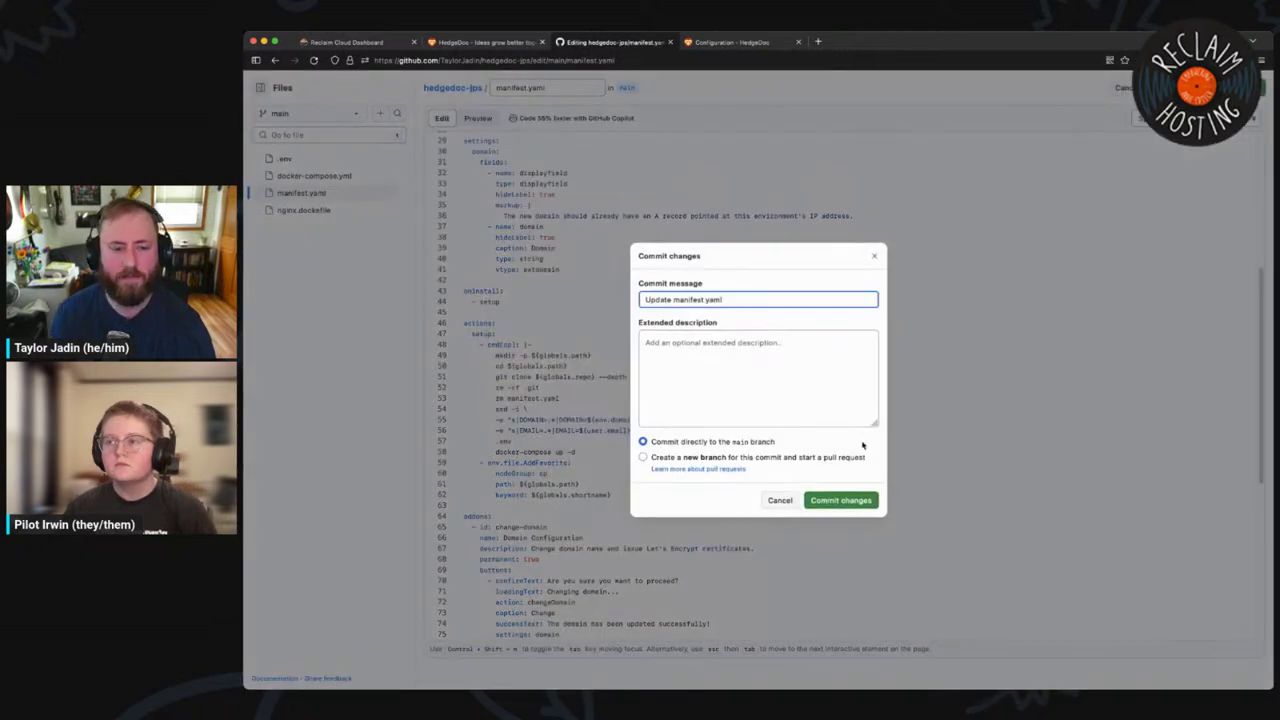
pyautogui.click(845, 502)
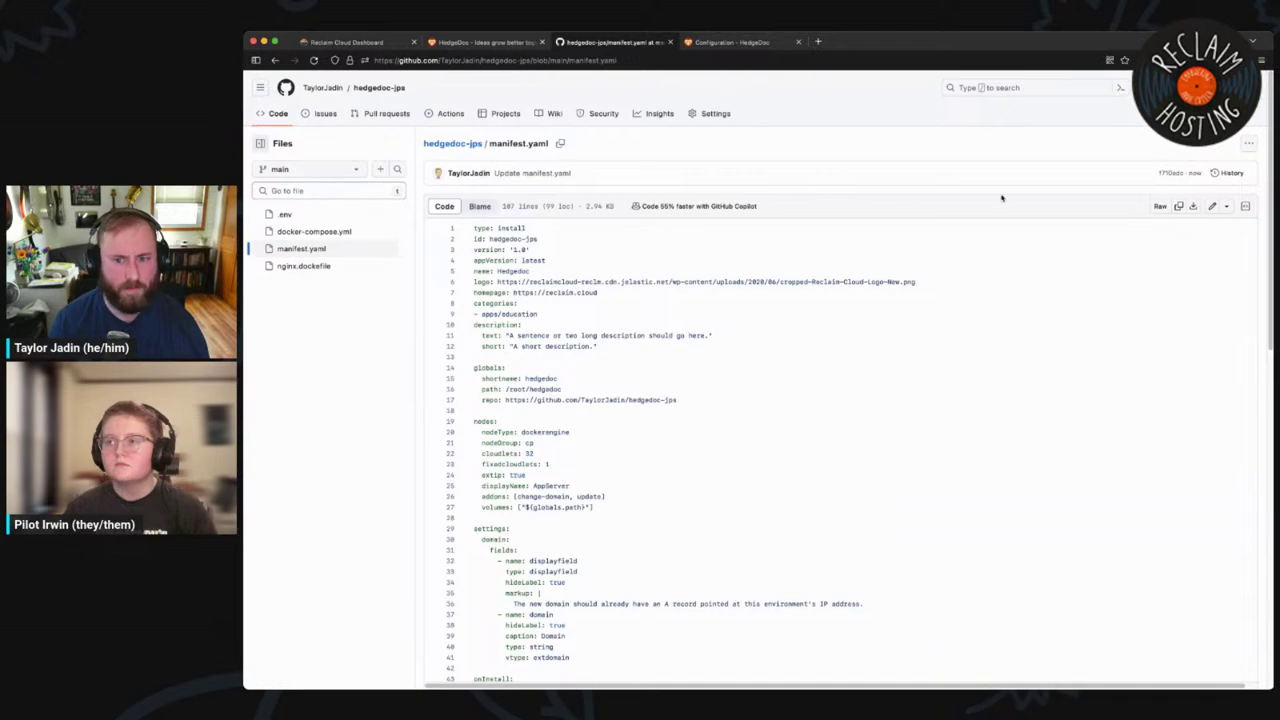
# Select all of the raw manifest.yaml text, then close the dashboard's Web SSH log panel.
pyautogui.click(1160, 206)
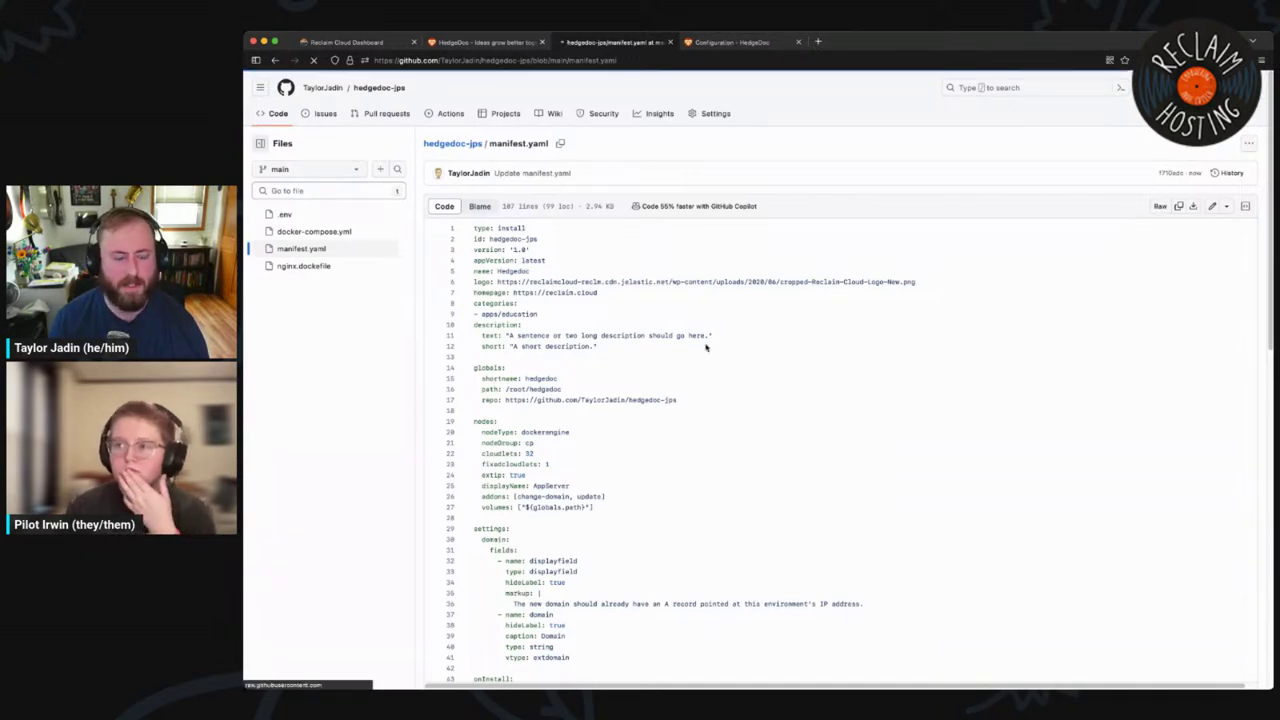
pyautogui.press('super+a')
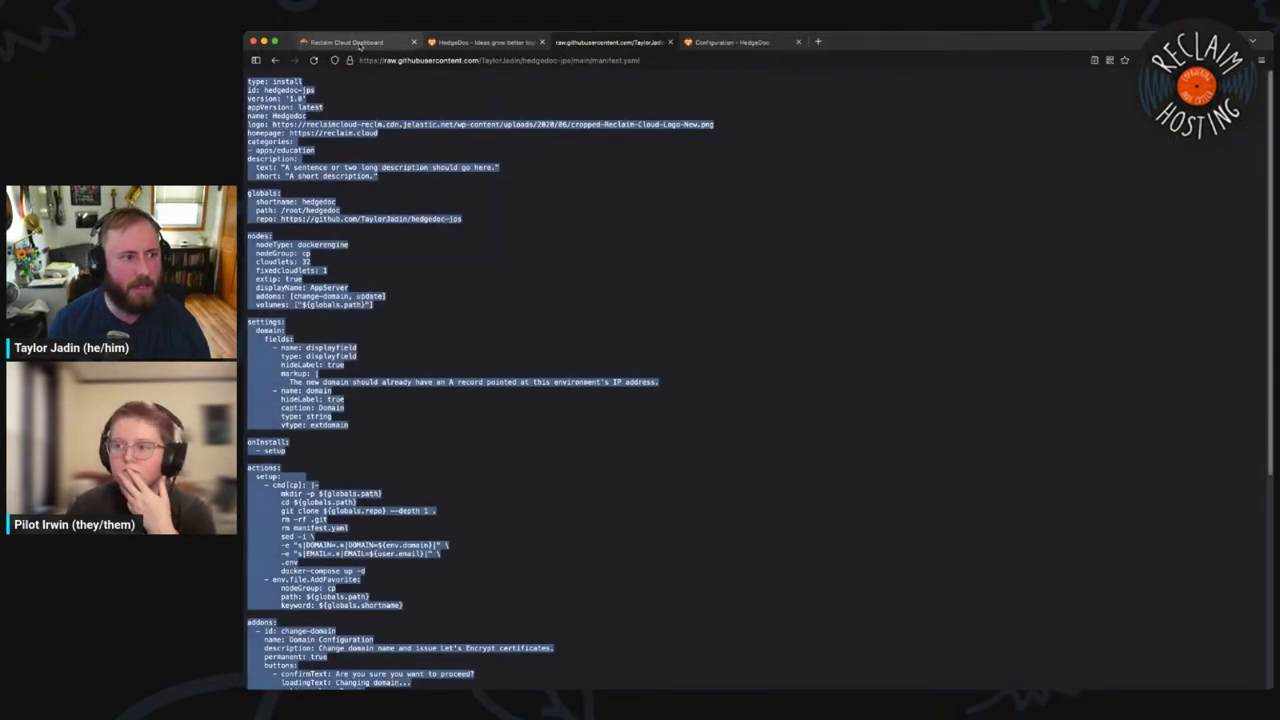
pyautogui.click(358, 42)
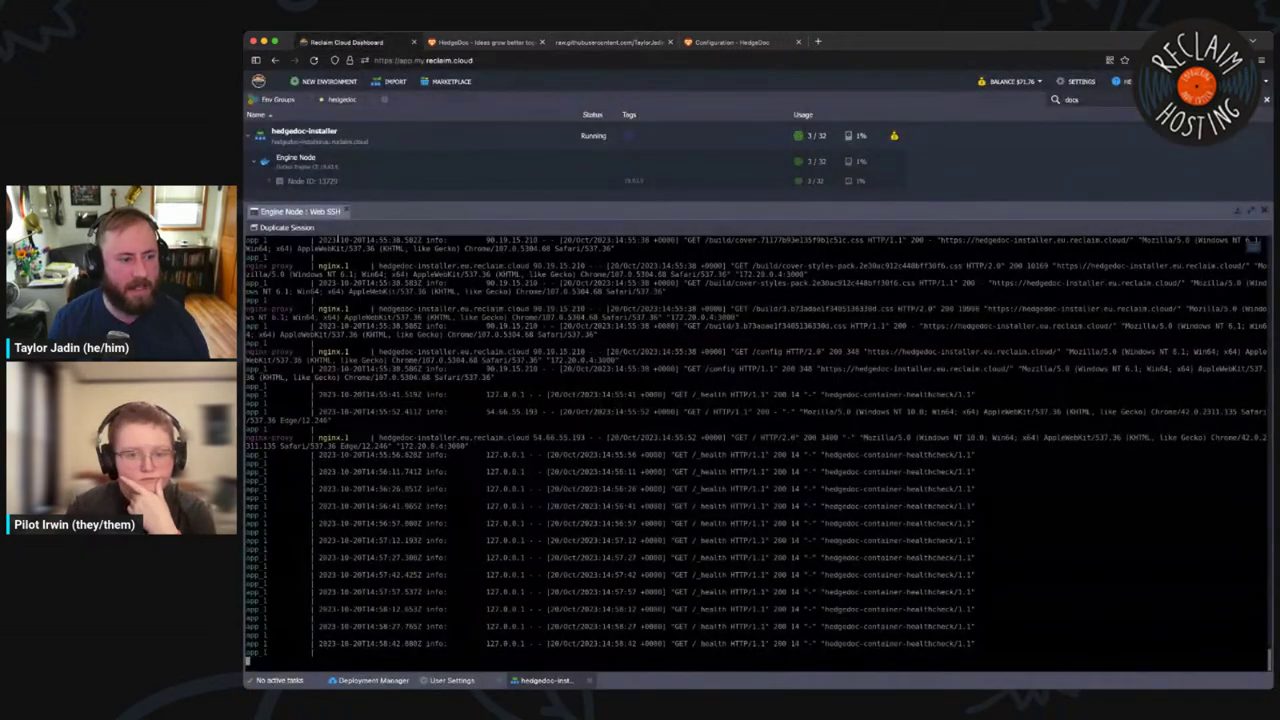
pyautogui.click(346, 211)
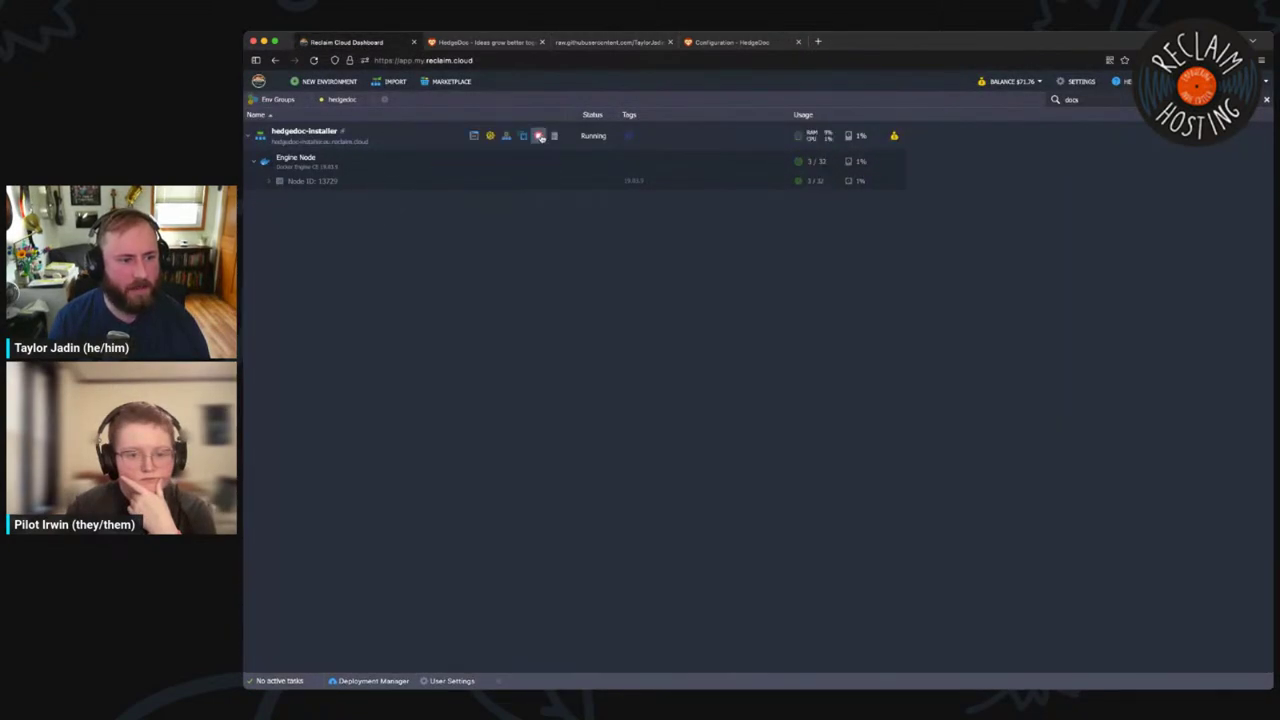
# Open Reclaim Cloud's import window to bring in the JPS manifest.
pyautogui.click(390, 81)
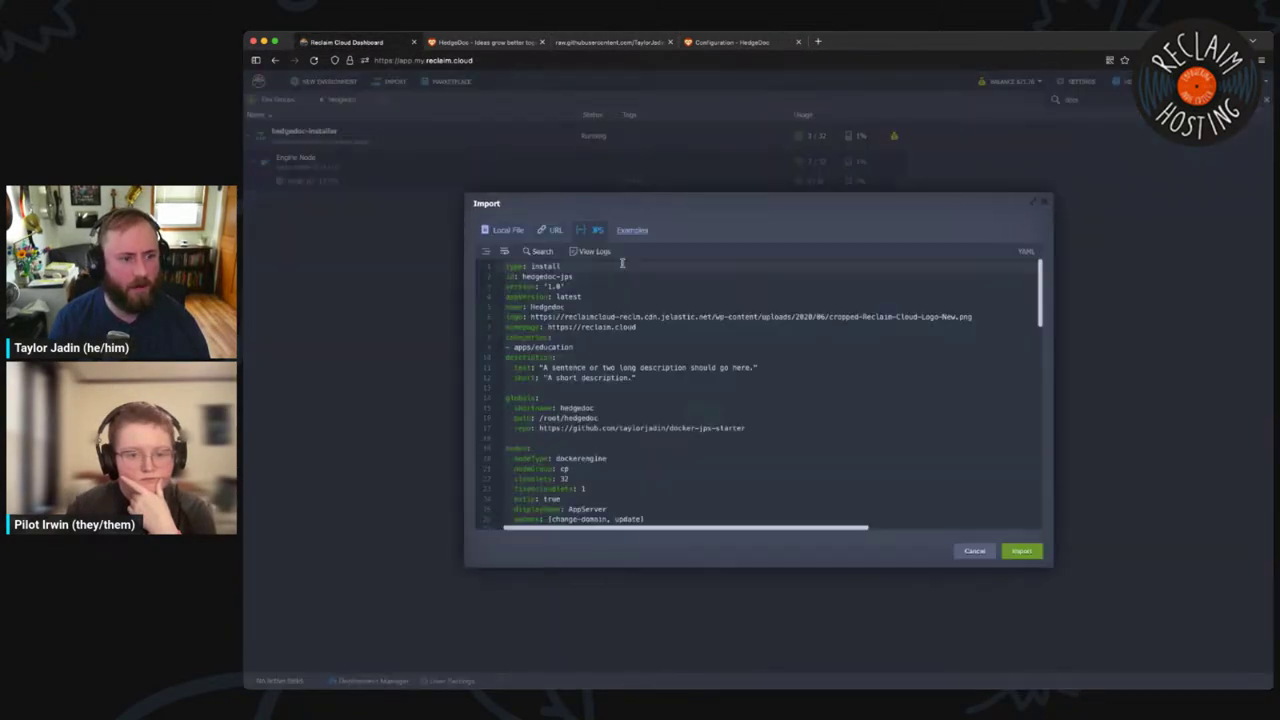
pyautogui.scroll(-10, 680, 300)
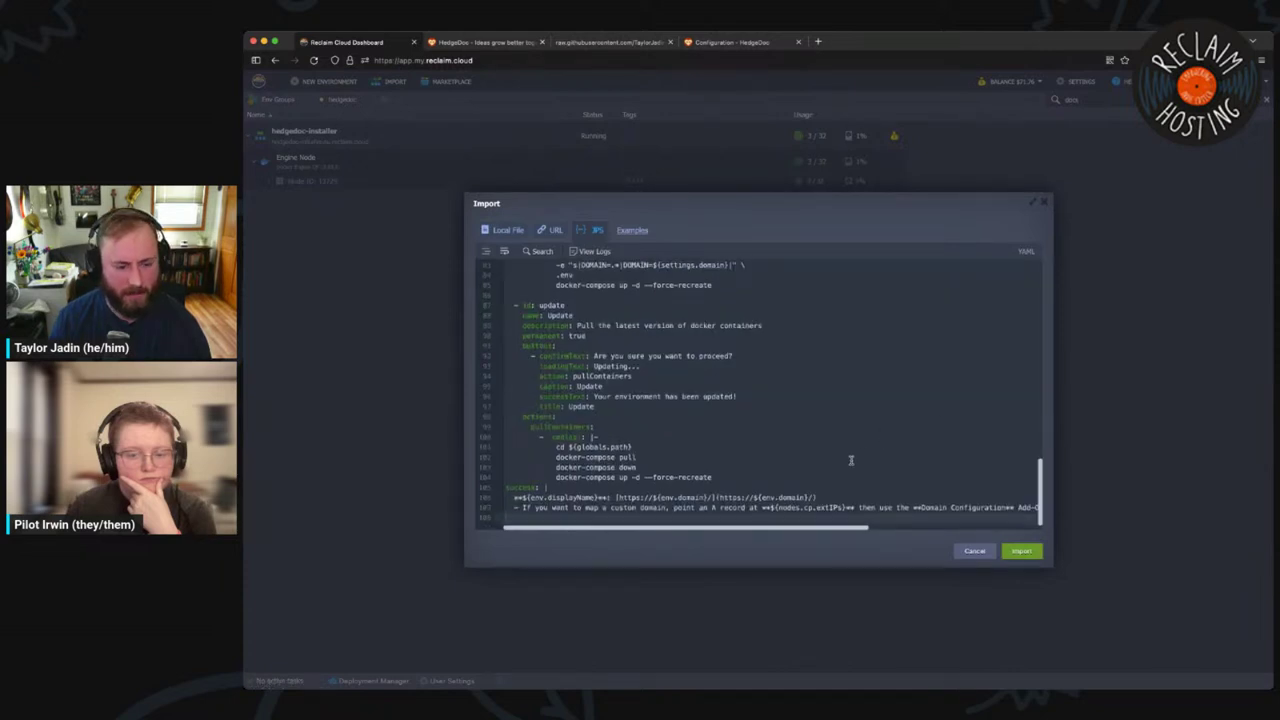
pyautogui.hscroll(5, 843, 467)
pyautogui.hscroll(-5, 870, 476)
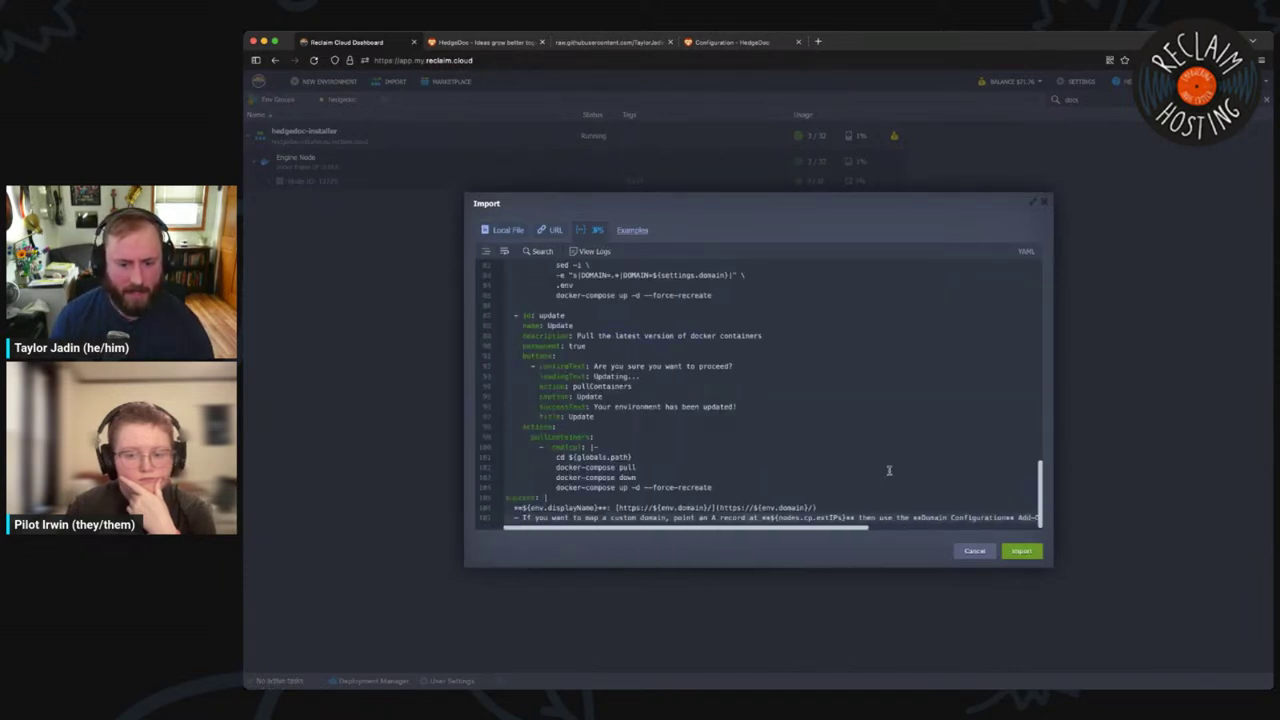
# Load the app.my.reclaim.cloud/console page in a new tab, then close it and return to the dashboard.
pyautogui.click(465, 60)
pyautogui.press('super+t')
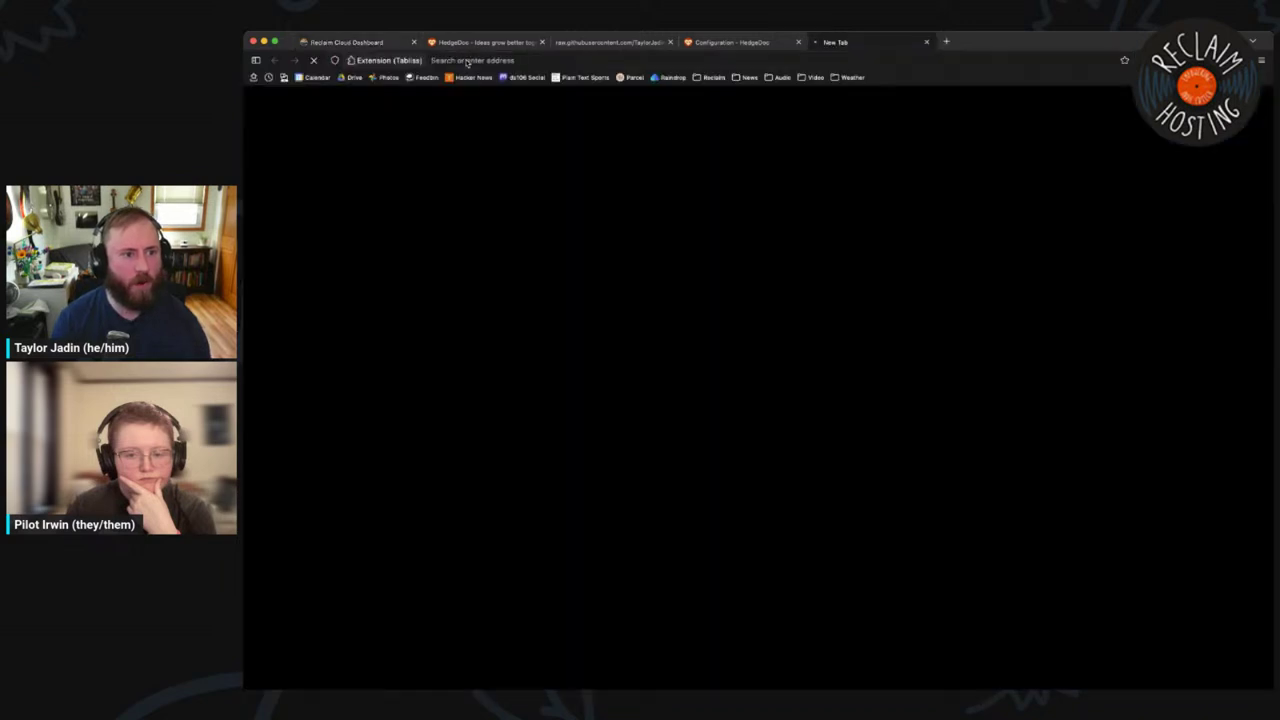
pyautogui.write('https://app.my.reclaim.cloud')
pyautogui.write('/co')
pyautogui.press('Return')
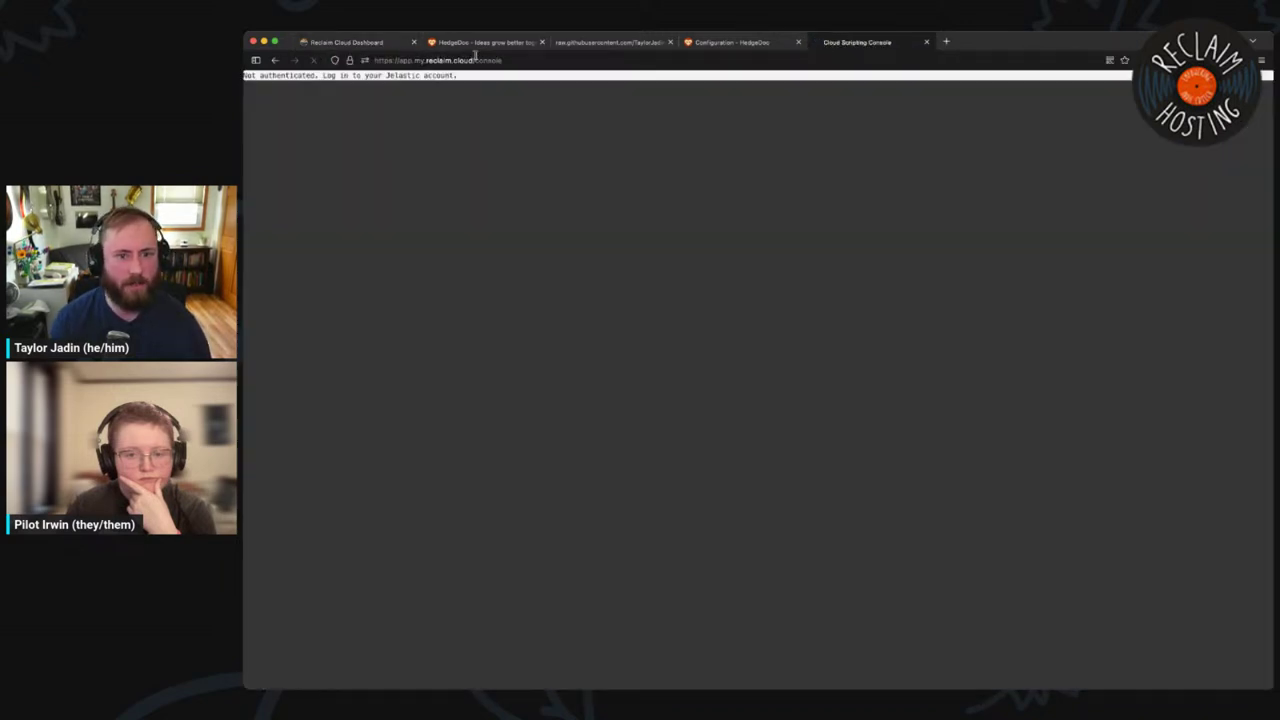
pyautogui.moveTo(867, 40); pyautogui.dragTo(470, 42)
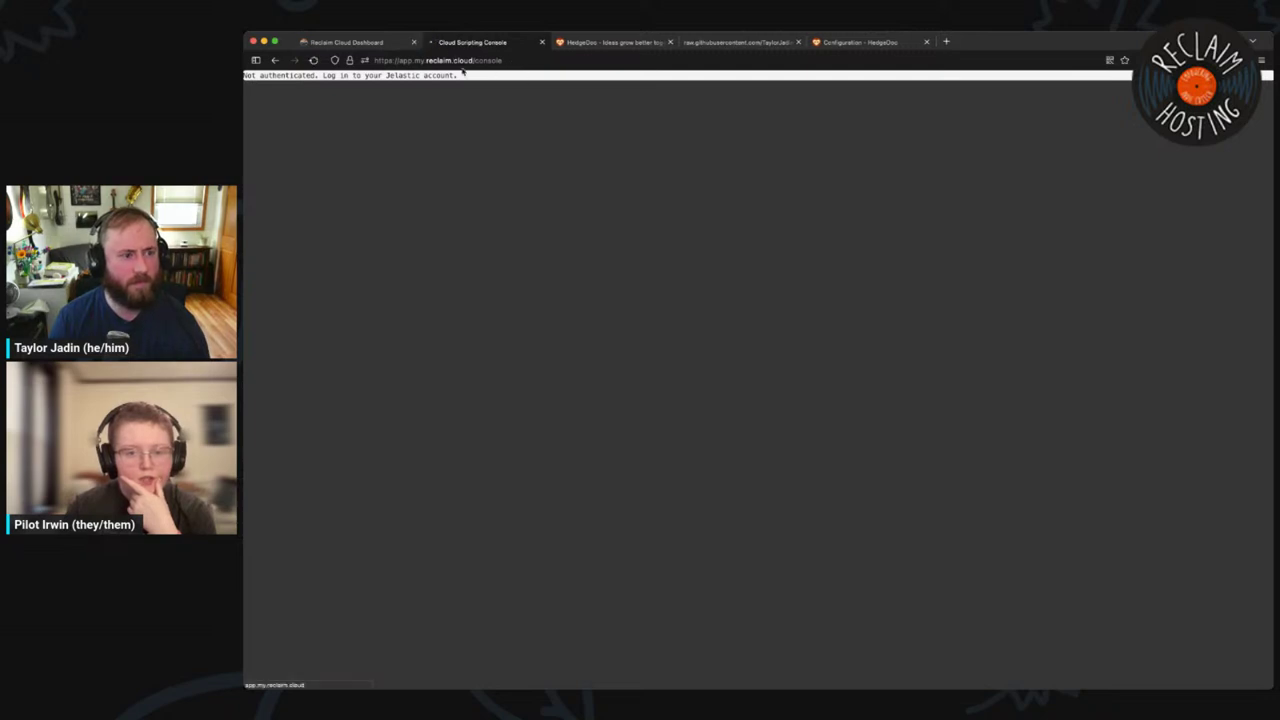
pyautogui.press('super+w')
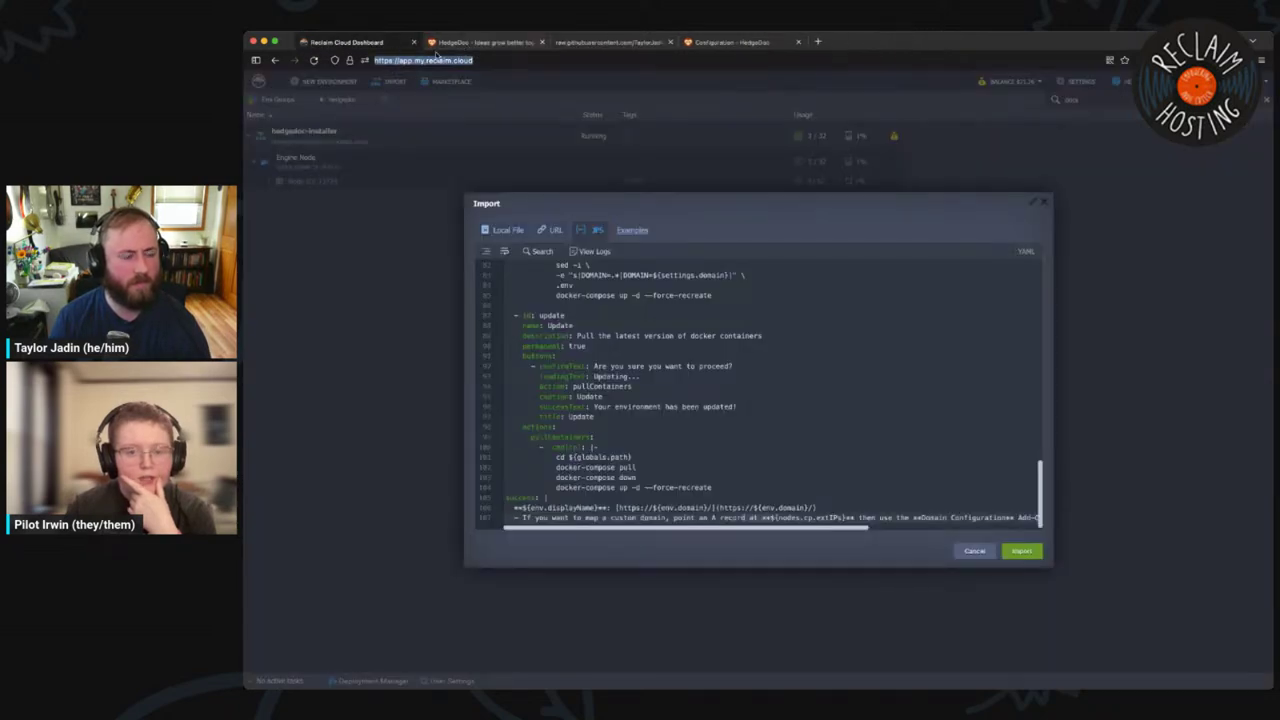
pyautogui.hotkey('alt', 'Return')
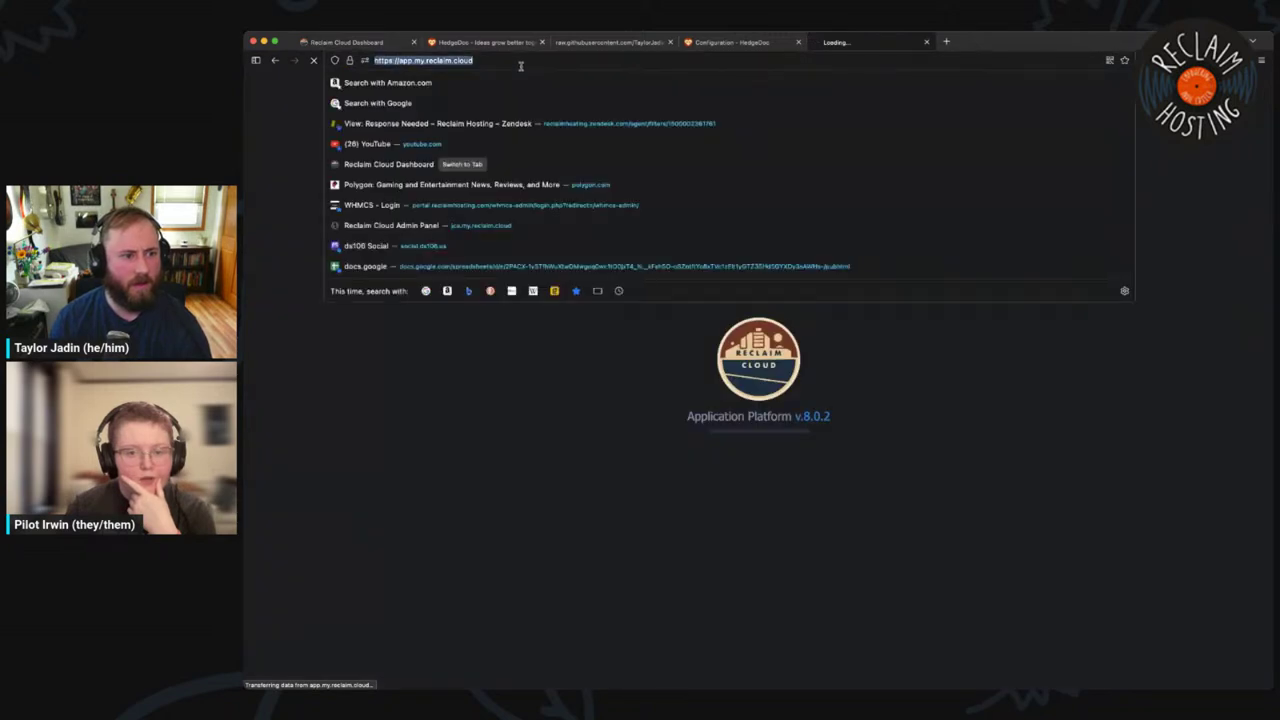
pyautogui.click(520, 62)
pyautogui.click(520, 62)
pyautogui.write('/console')
pyautogui.press('Return')
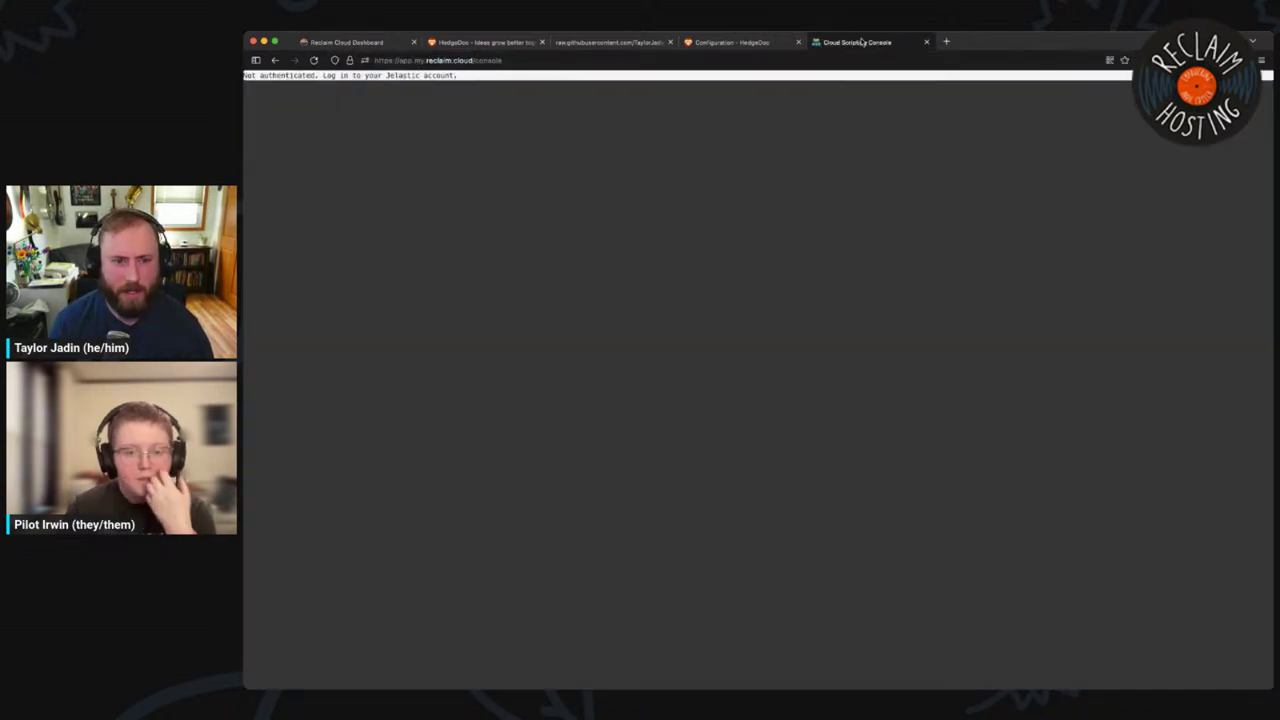
pyautogui.press('super+w')
pyautogui.click(377, 43)
# Import the manifest and install Hedgedoc as environment env-1957075.
pyautogui.click(1020, 551)
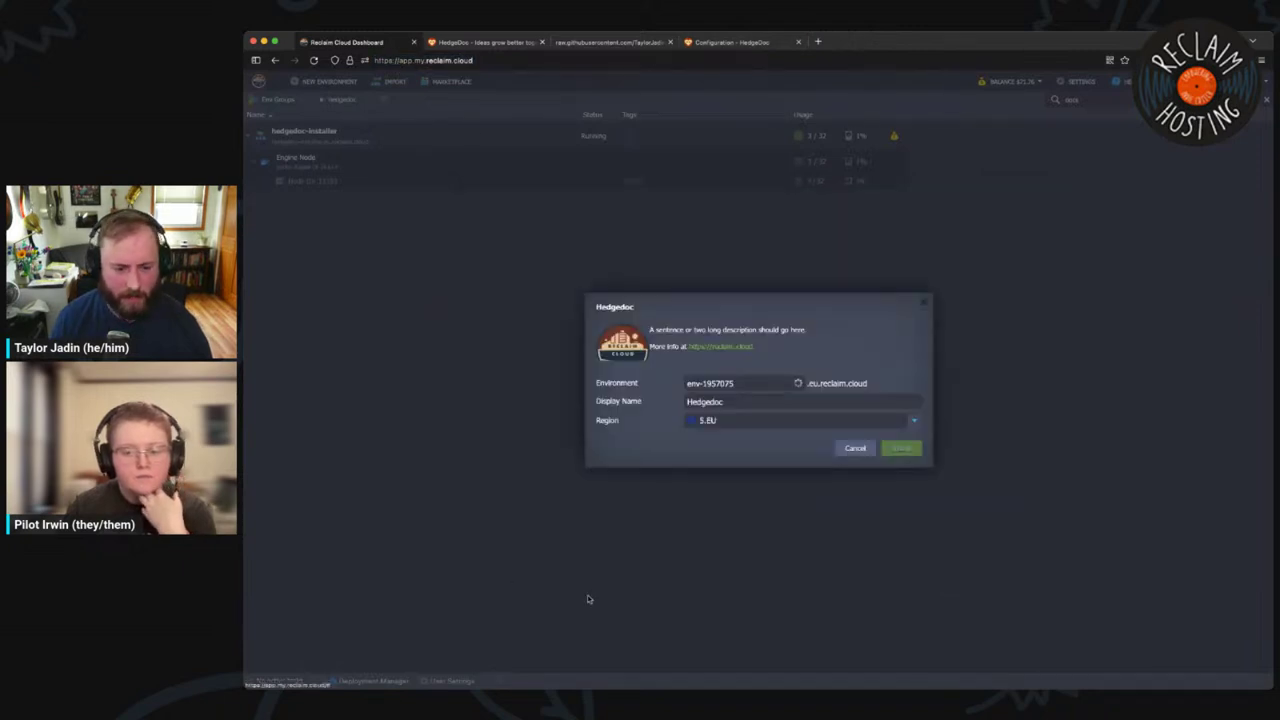
pyautogui.doubleClick(761, 383)
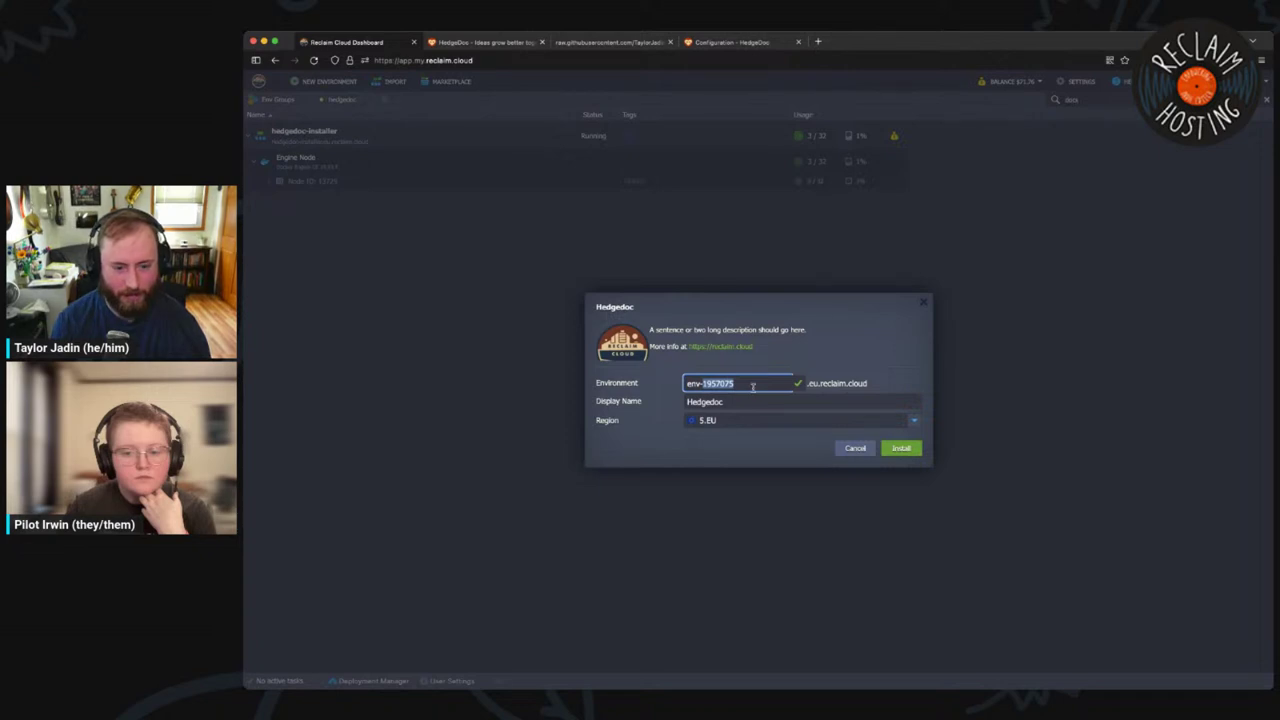
pyautogui.click(912, 449)
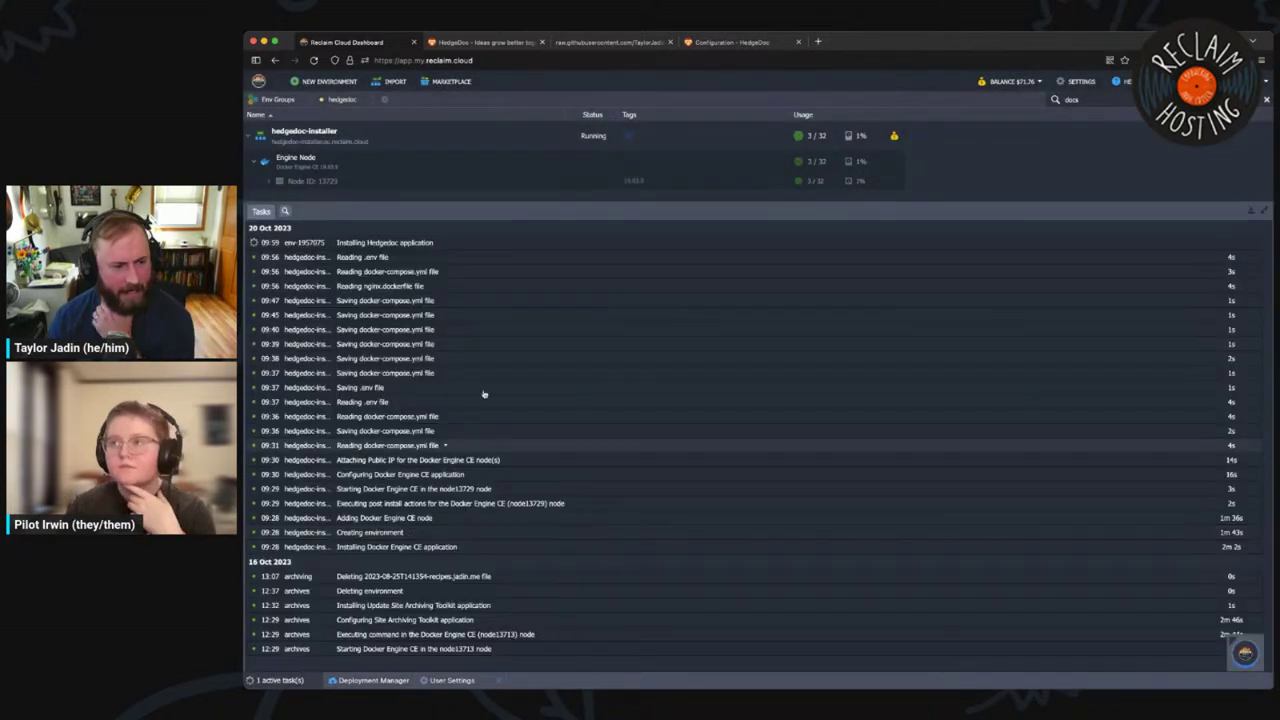
# Expand the Hedgedoc install, Creating environment and Docker Engine CE node tasks to inspect their parameters.
pyautogui.click(437, 244)
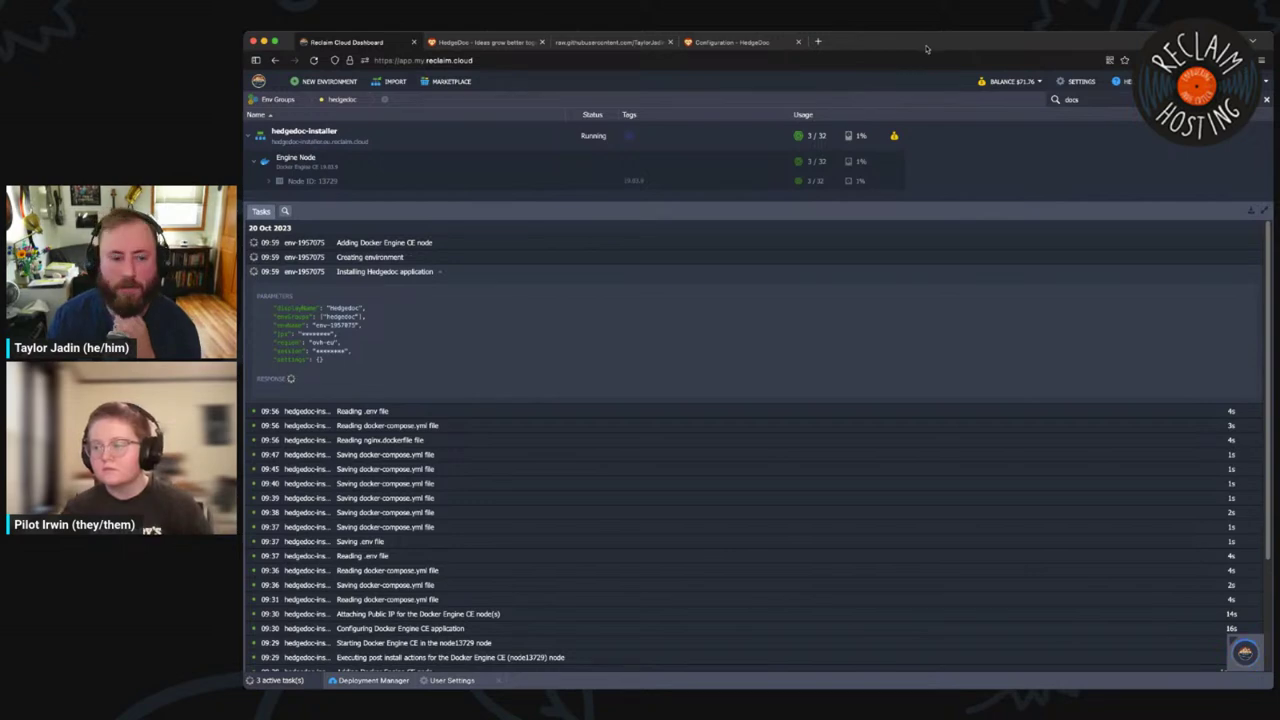
pyautogui.click(412, 258)
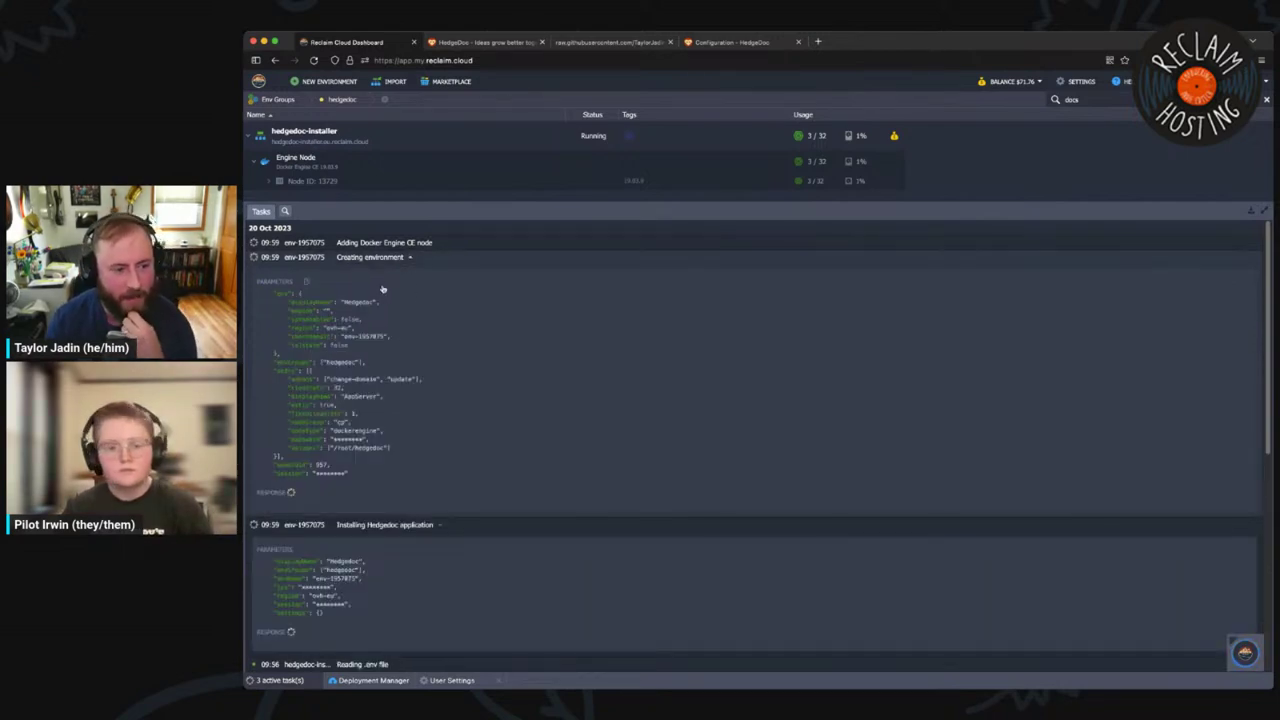
pyautogui.moveTo(348, 336); pyautogui.dragTo(386, 338)
pyautogui.click(400, 406)
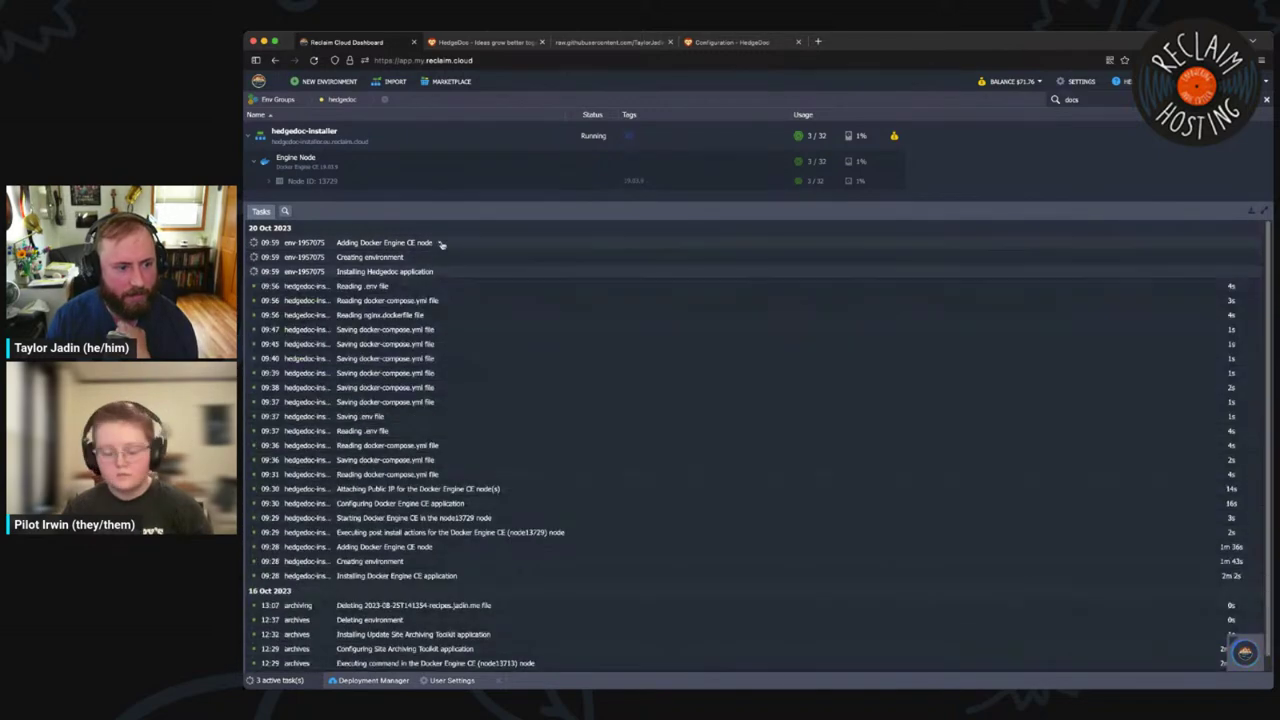
pyautogui.click(441, 244)
pyautogui.click(442, 245)
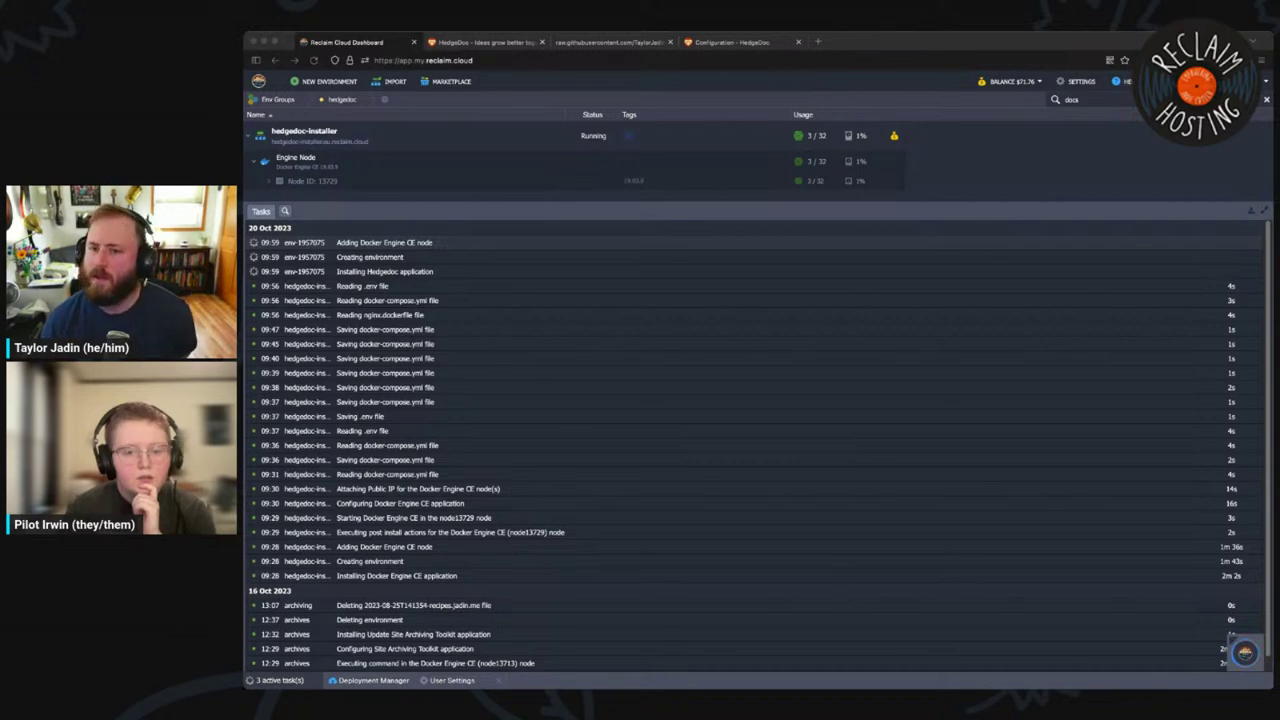
# Inspect the Docker node, Creating environment, Installing Hedgedoc and Reading .env task details.
pyautogui.click(878, 44)
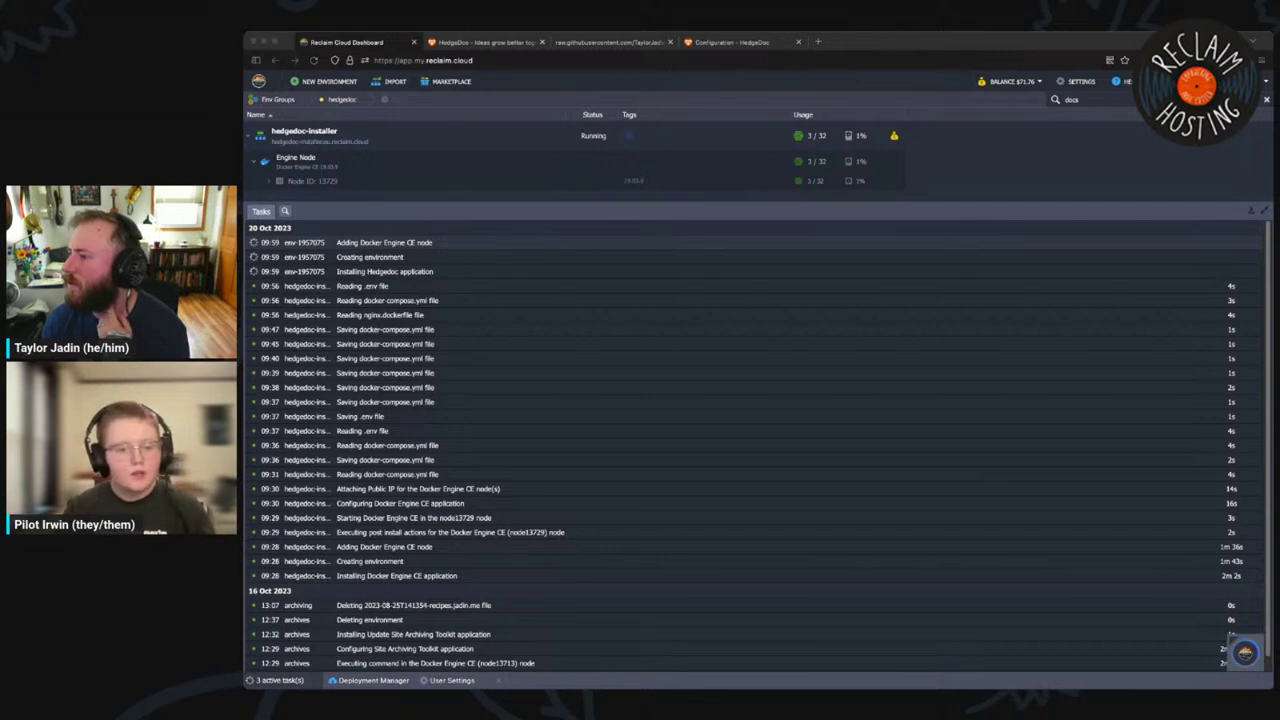
pyautogui.click(395, 232)
pyautogui.click(437, 244)
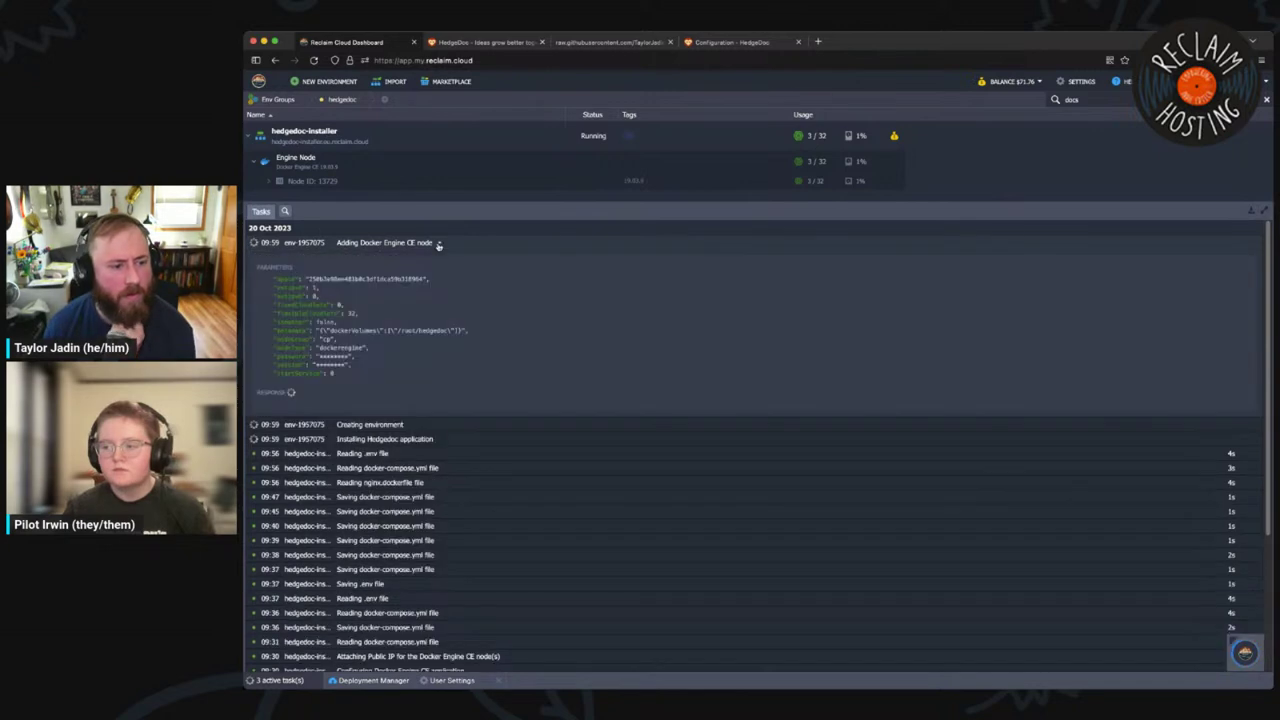
pyautogui.click(431, 250)
pyautogui.click(415, 257)
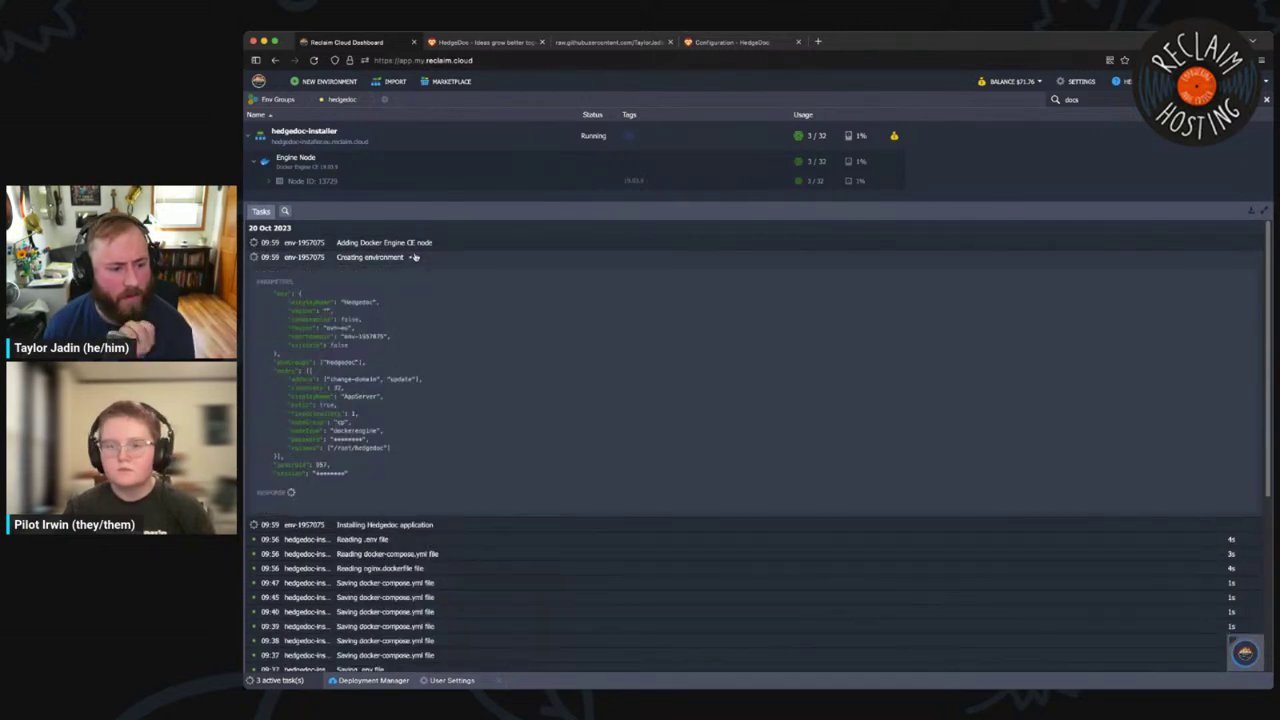
pyautogui.click(415, 257)
pyautogui.click(443, 273)
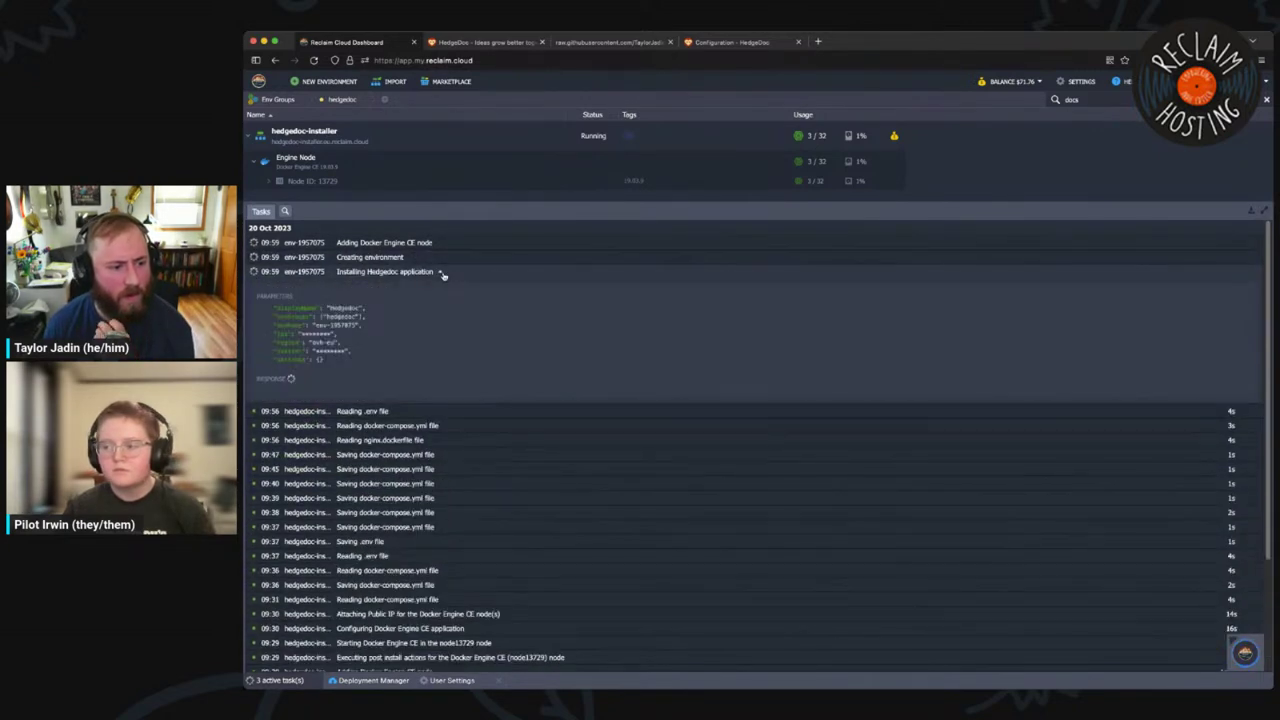
pyautogui.click(443, 272)
pyautogui.click(411, 258)
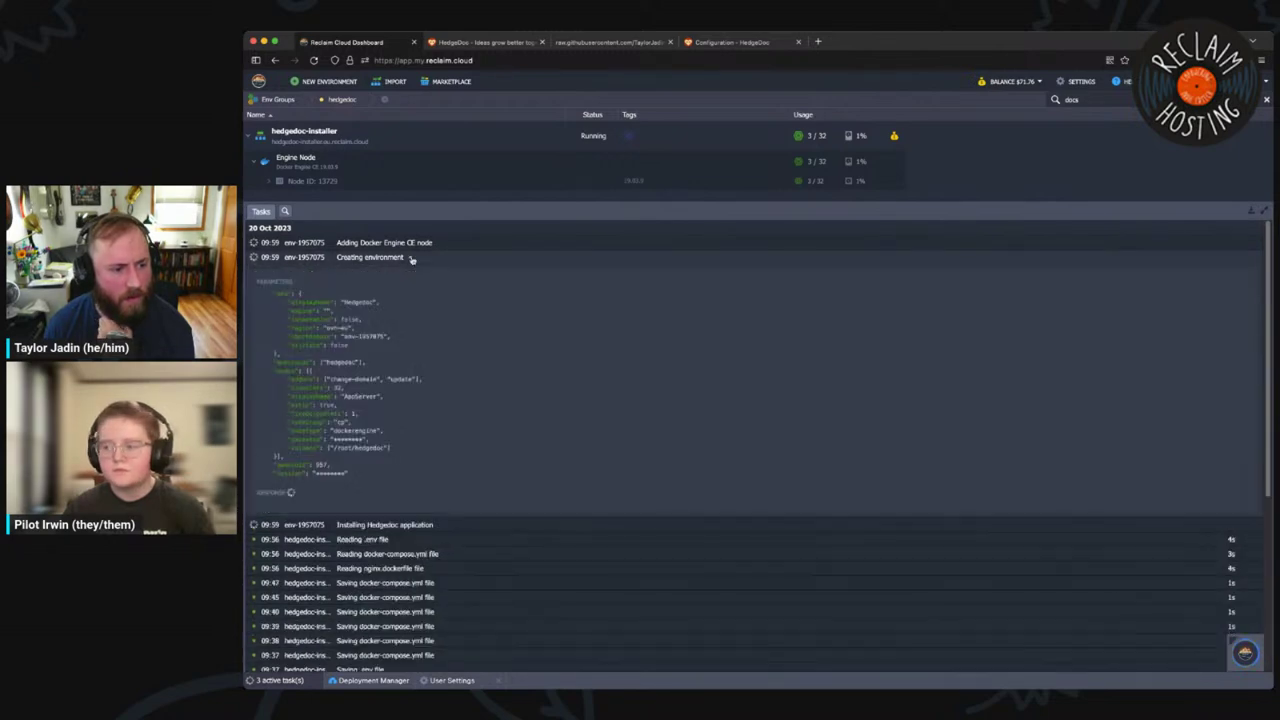
pyautogui.click(436, 243)
pyautogui.click(436, 243)
pyautogui.click(405, 257)
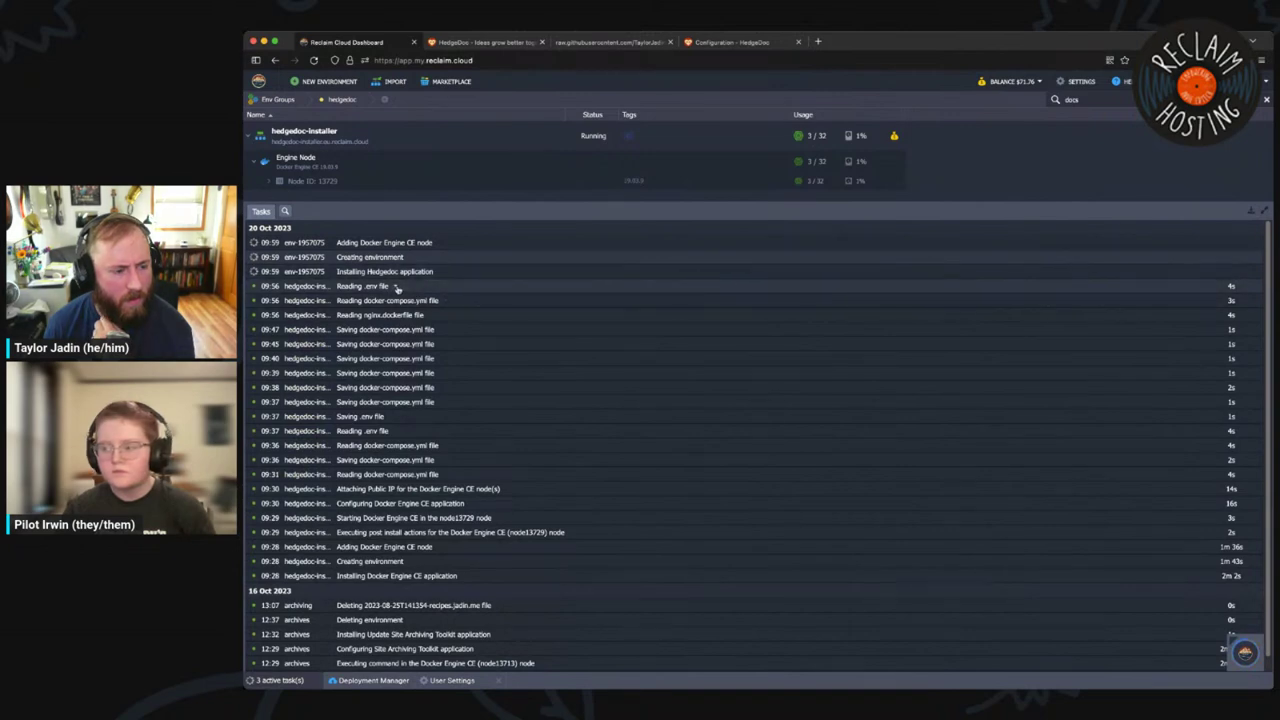
pyautogui.click(397, 287)
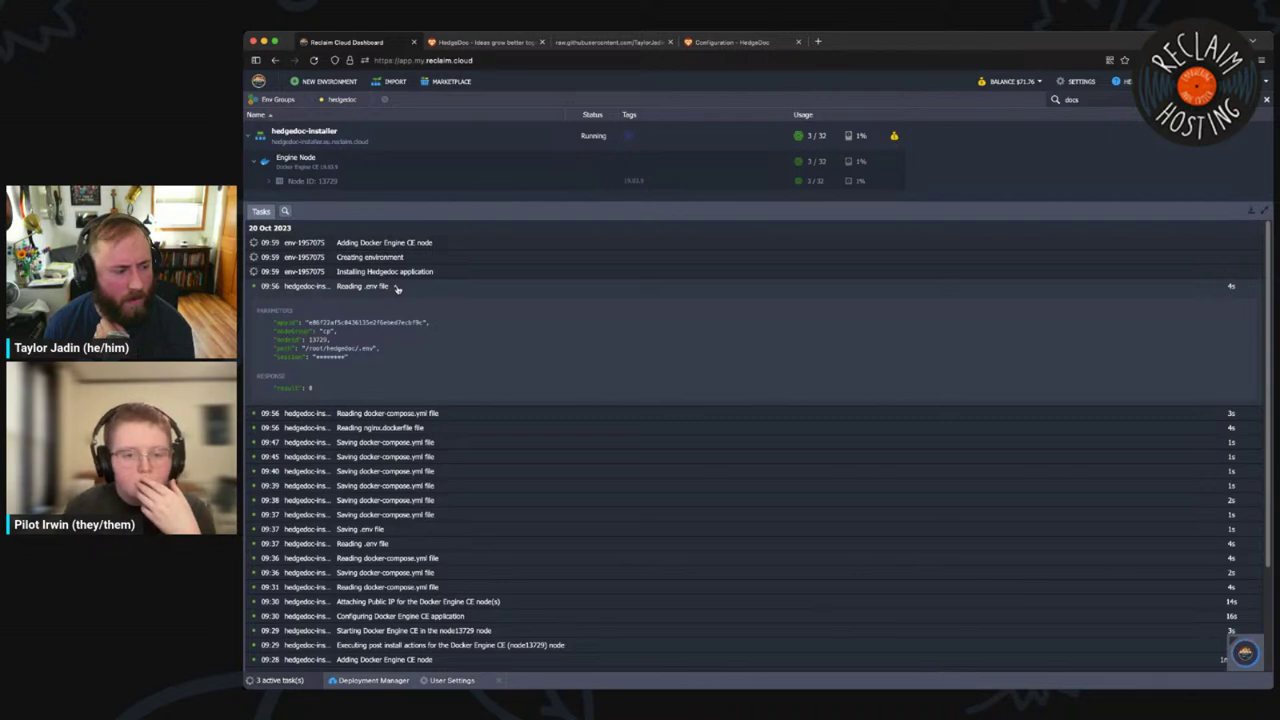
pyautogui.click(397, 287)
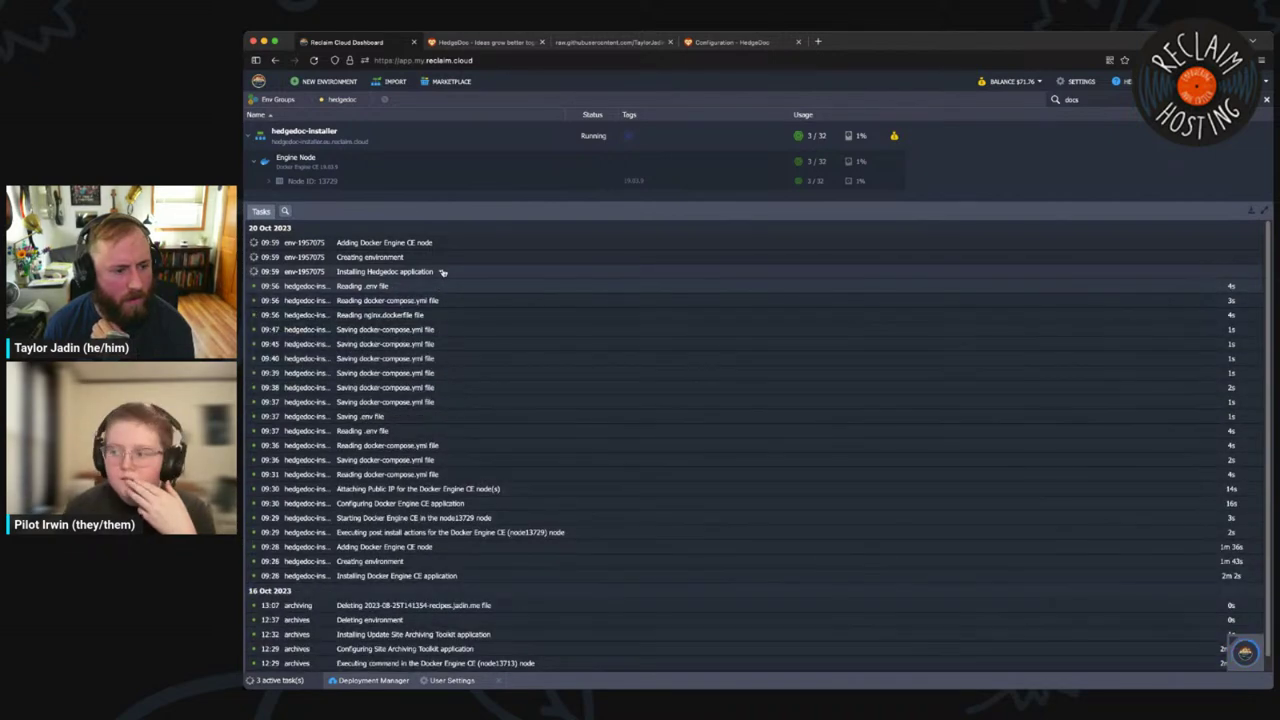
pyautogui.click(442, 272)
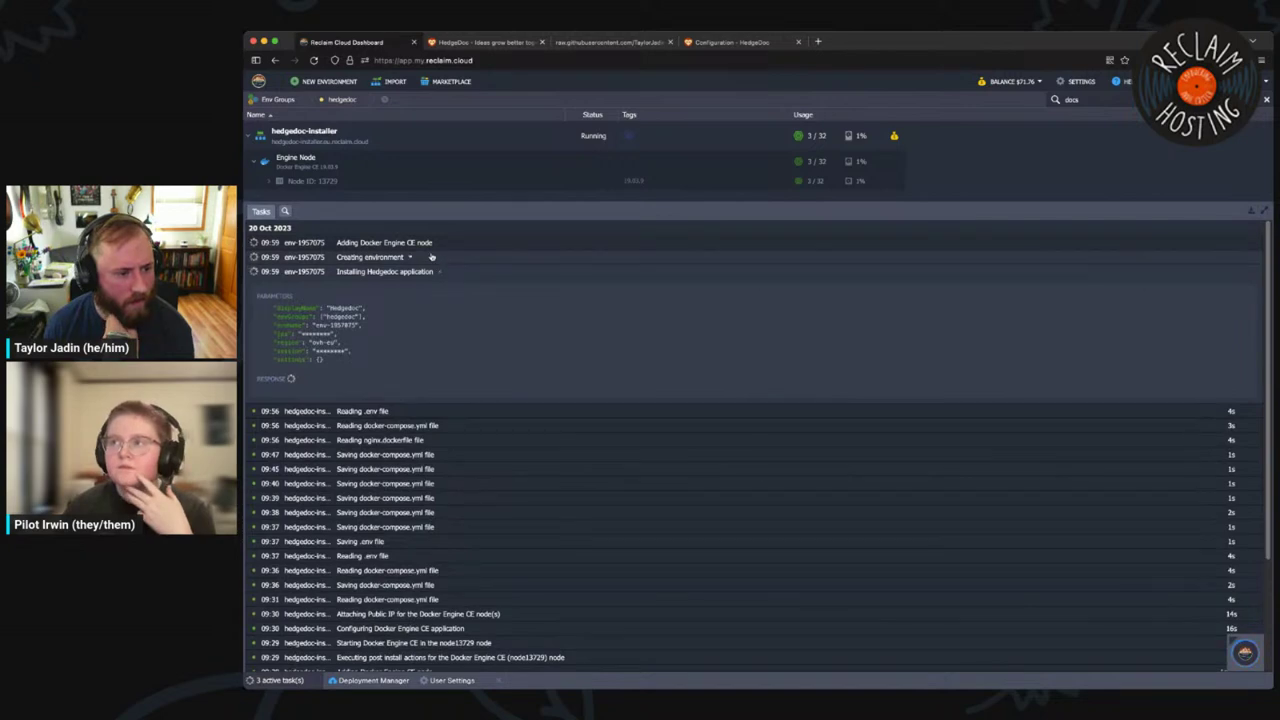
pyautogui.click(434, 257)
pyautogui.click(438, 243)
pyautogui.scroll(-10, 509, 288)
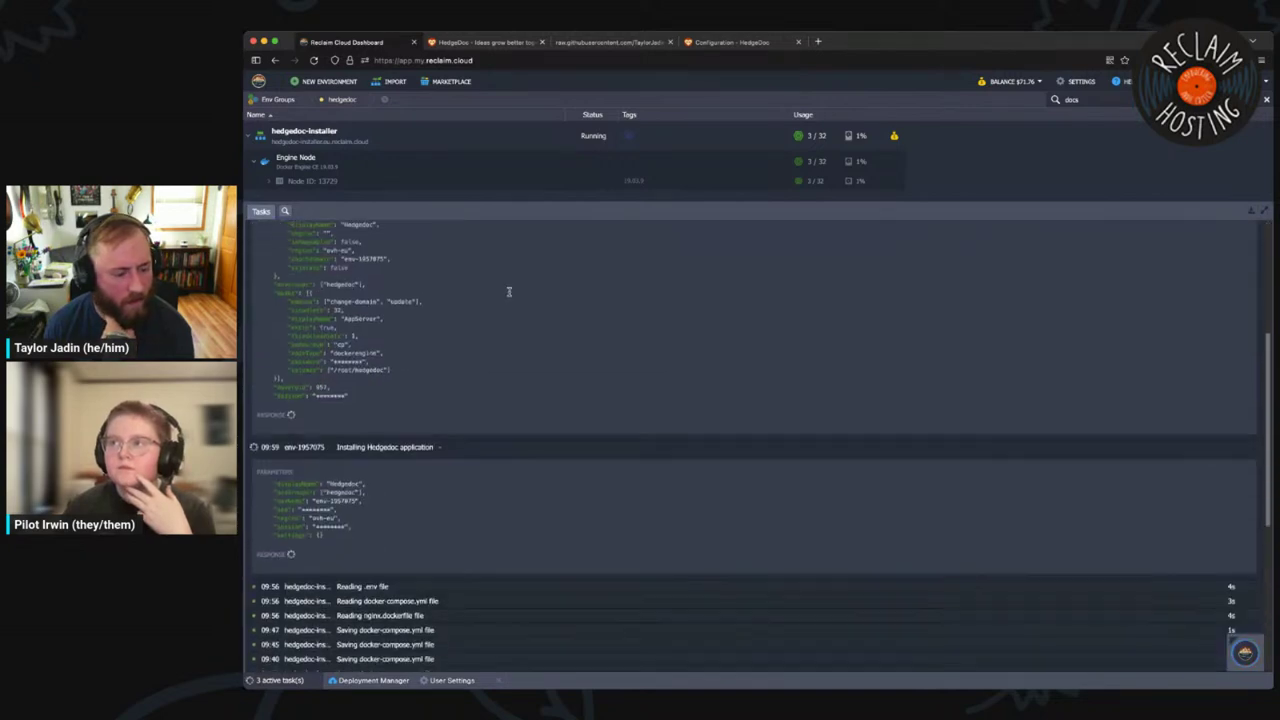
pyautogui.scroll(10, 510, 285)
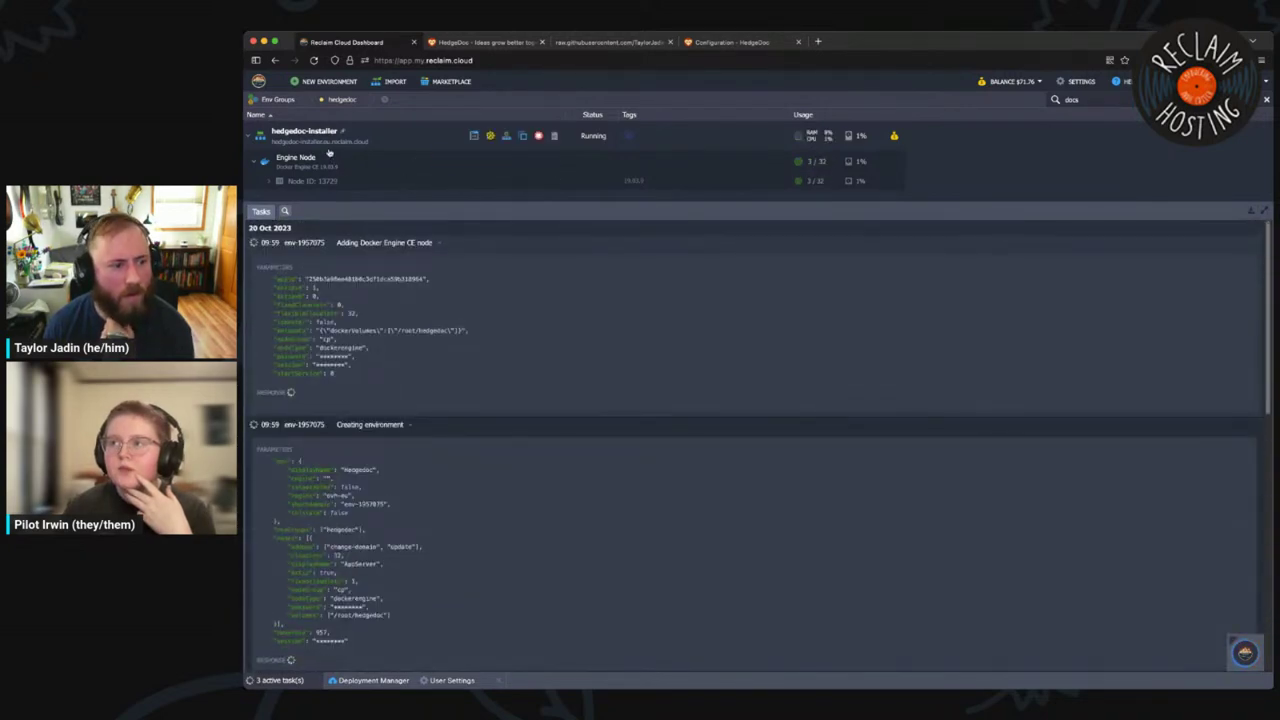
# Resize the task log panel, list all environments, and collapse the expanded task rows.
pyautogui.moveTo(580, 200); pyautogui.dragTo(556, 258)
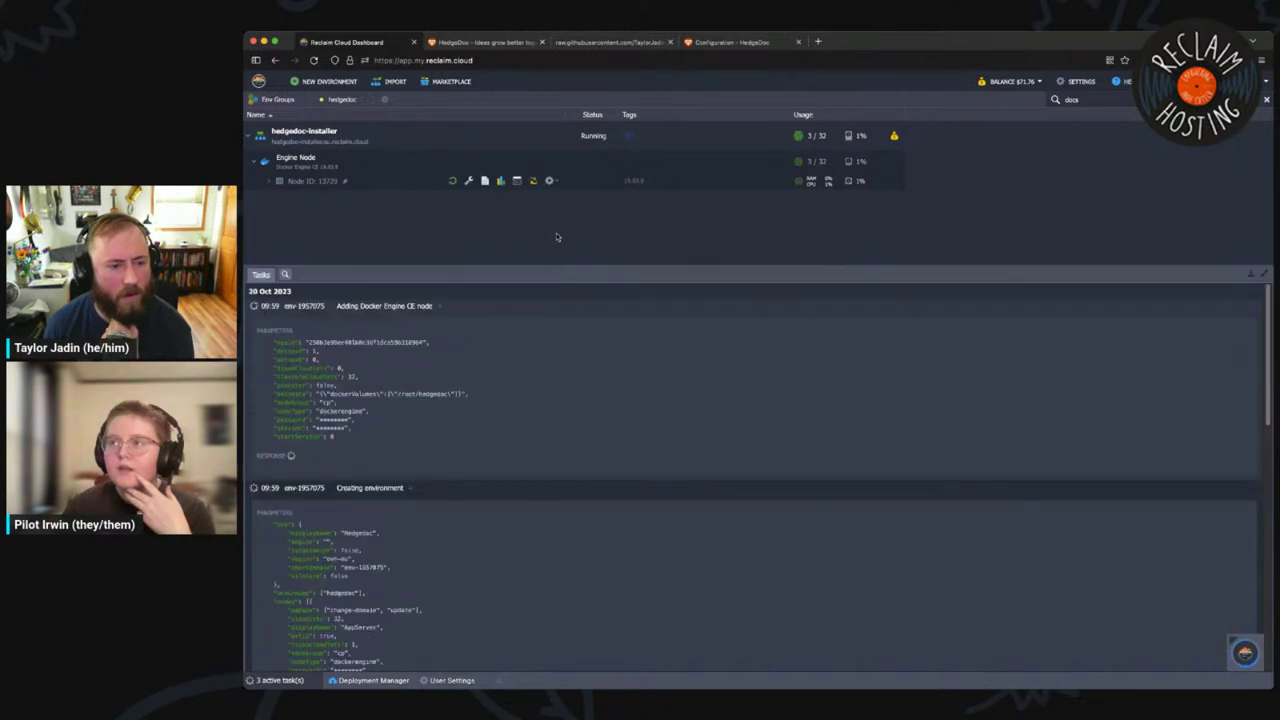
pyautogui.click(289, 101)
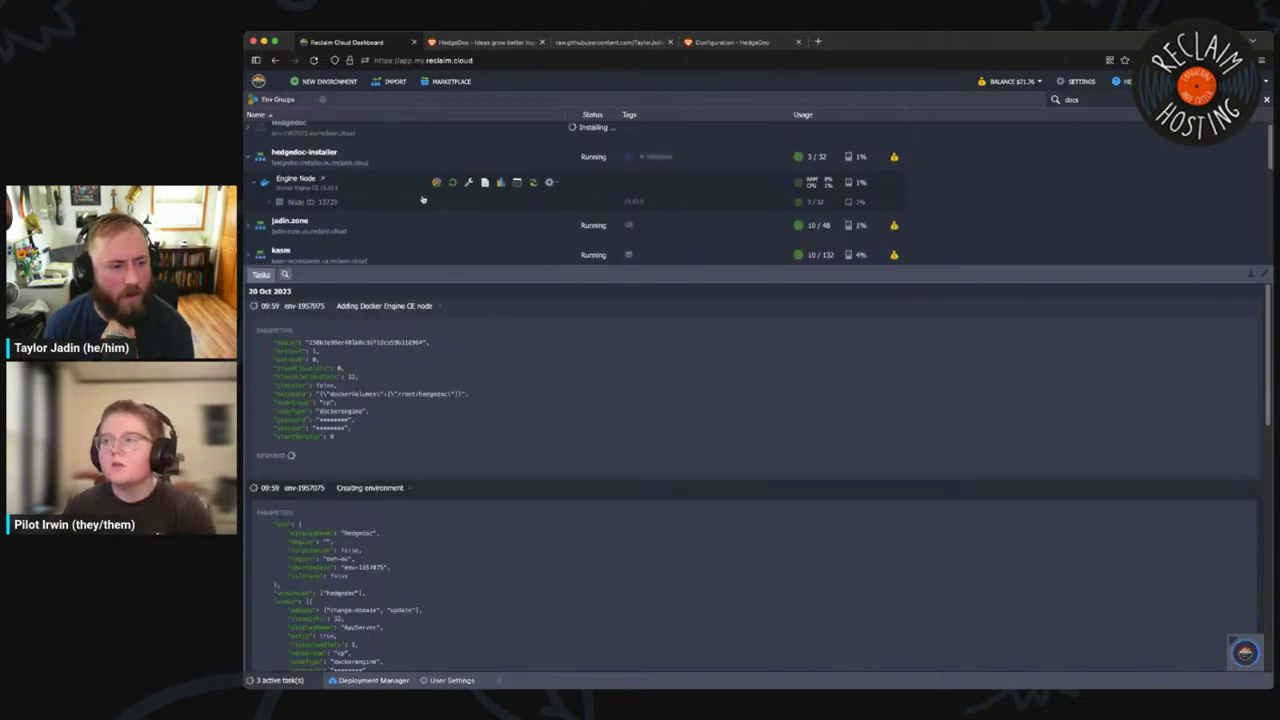
pyautogui.moveTo(420, 266); pyautogui.dragTo(420, 220)
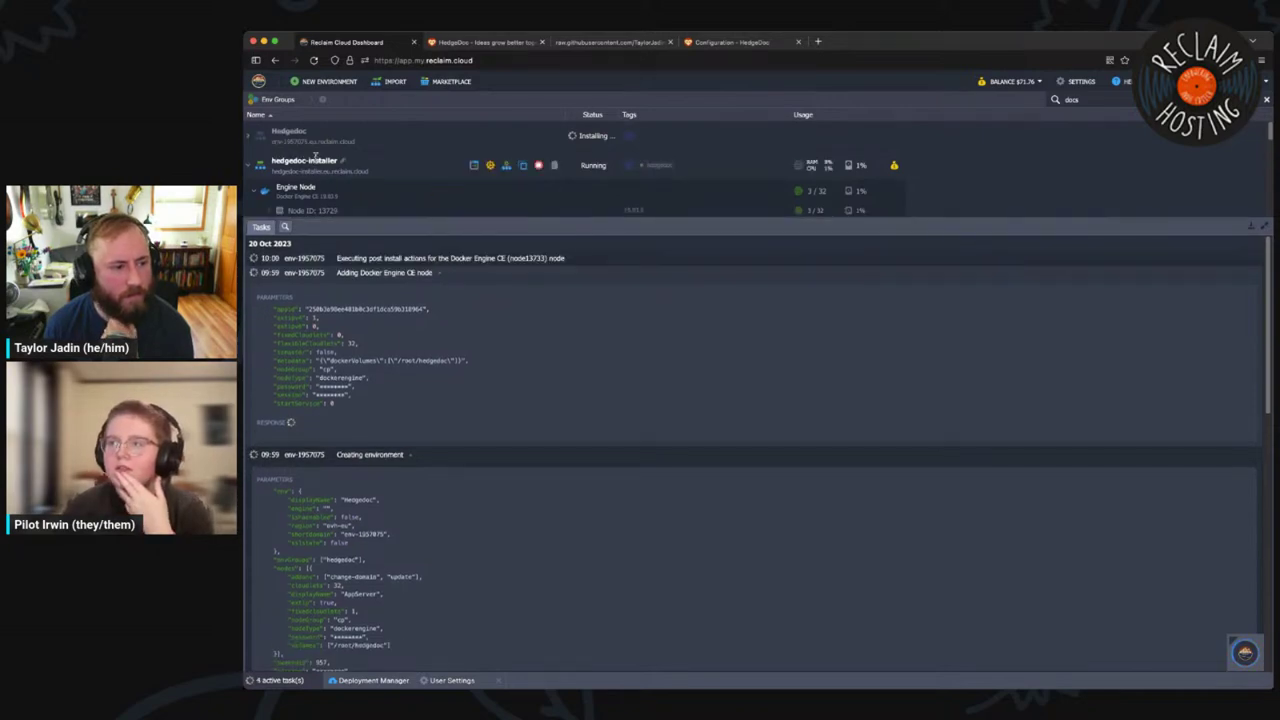
pyautogui.click(441, 273)
pyautogui.click(430, 287)
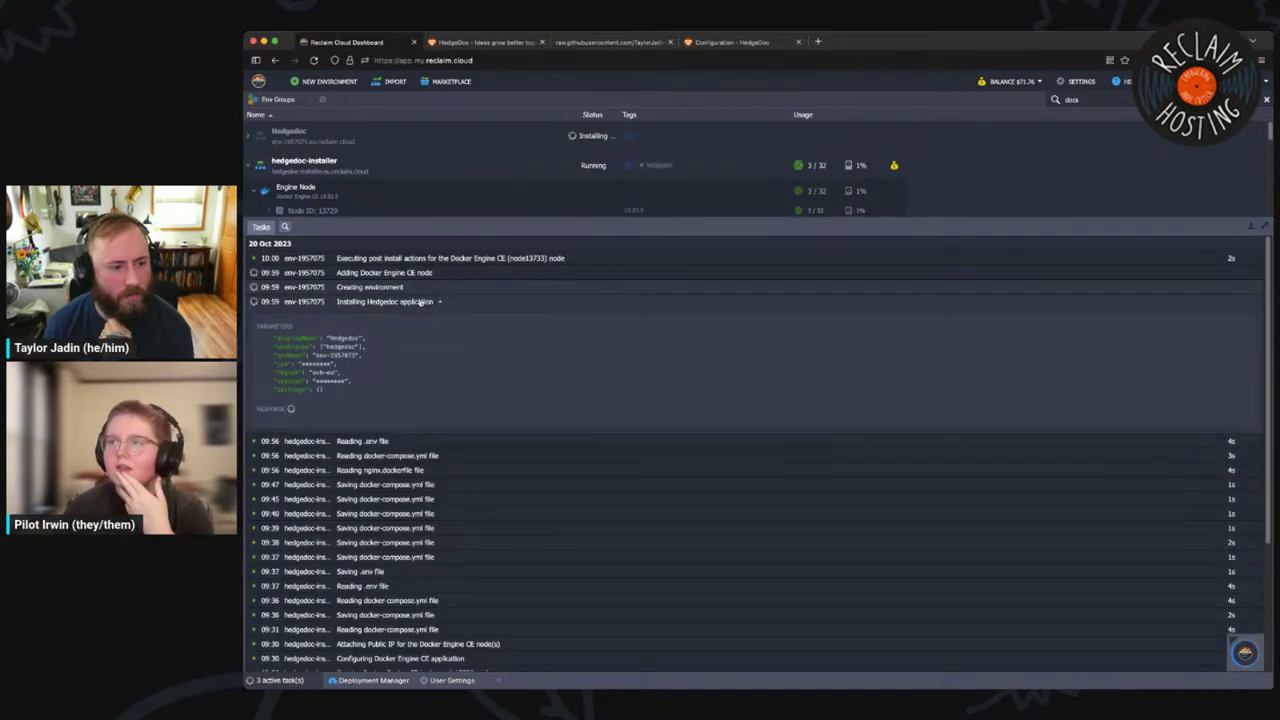
pyautogui.click(422, 302)
# Expand the red post-install task to read the error about not locating nginx.dockerfile.
pyautogui.click(487, 259)
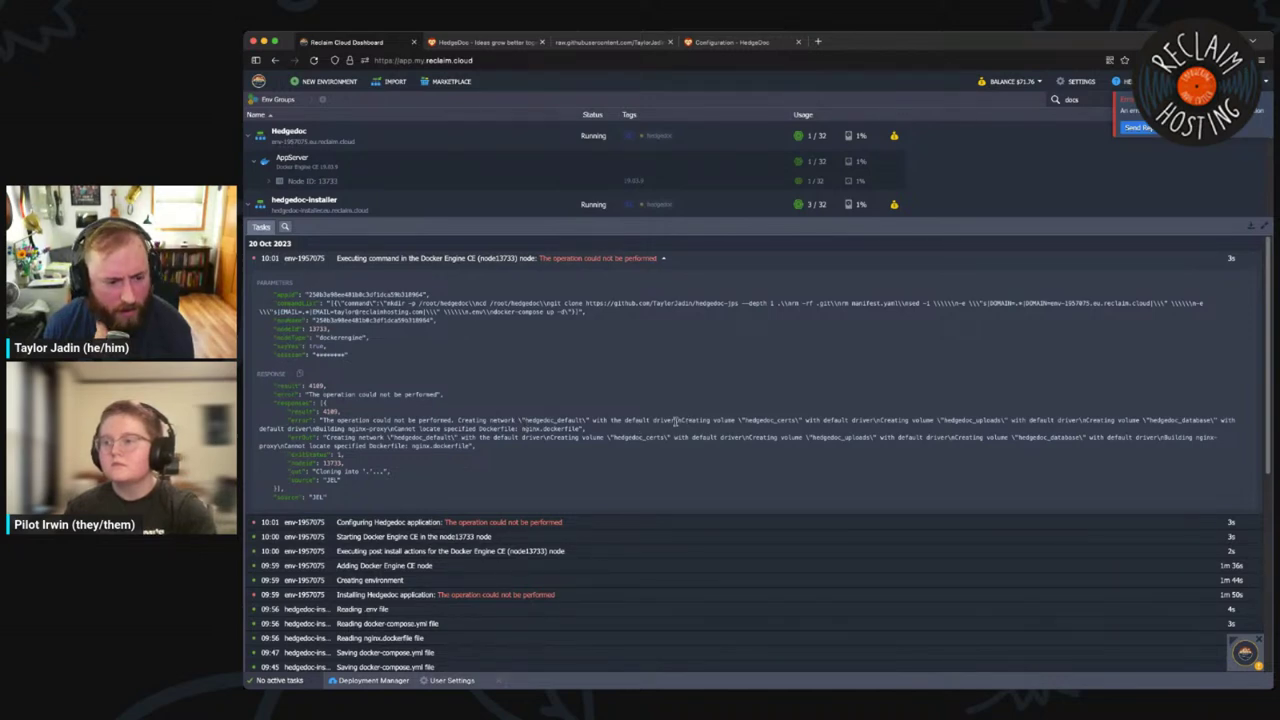
# Open the AppServer node's config files at root/hedgedoc and cancel a rename of nginx.dockerfile.
pyautogui.moveTo(356, 157)
pyautogui.click(456, 162)
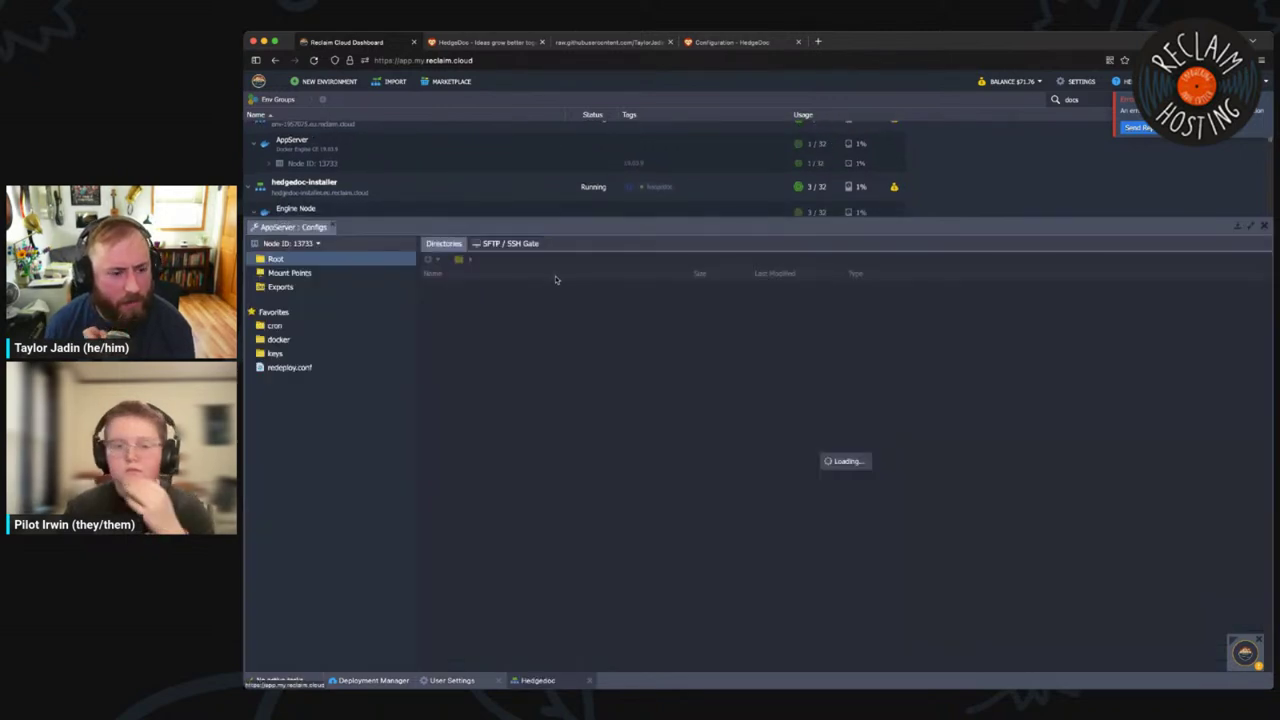
pyautogui.scroll(-5, 530, 320)
pyautogui.doubleClick(535, 380)
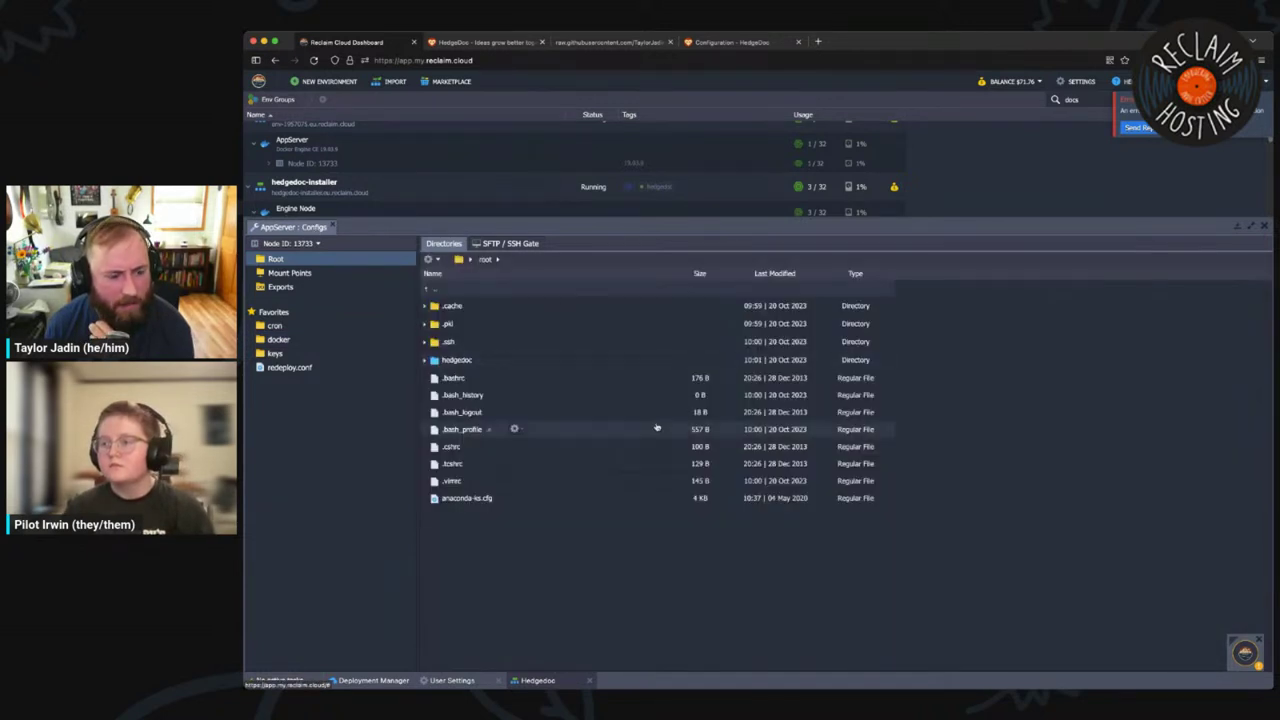
pyautogui.doubleClick(615, 364)
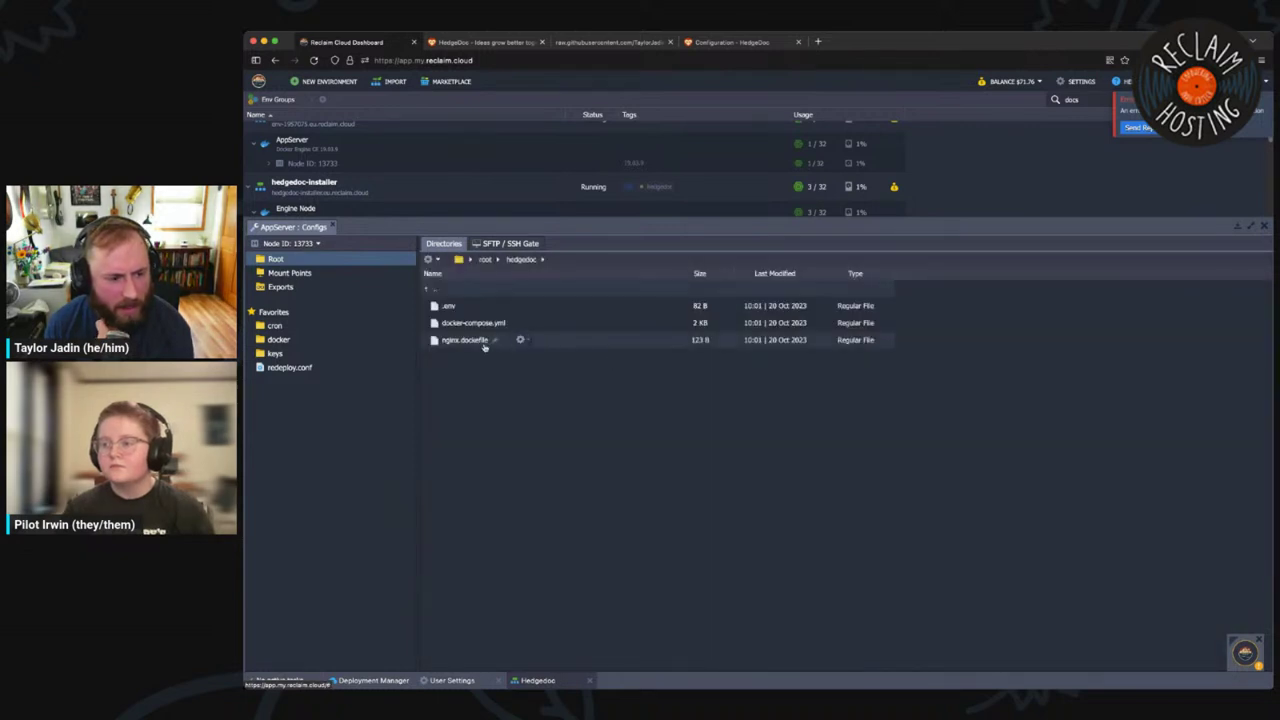
pyautogui.click(496, 342)
pyautogui.press('Escape')
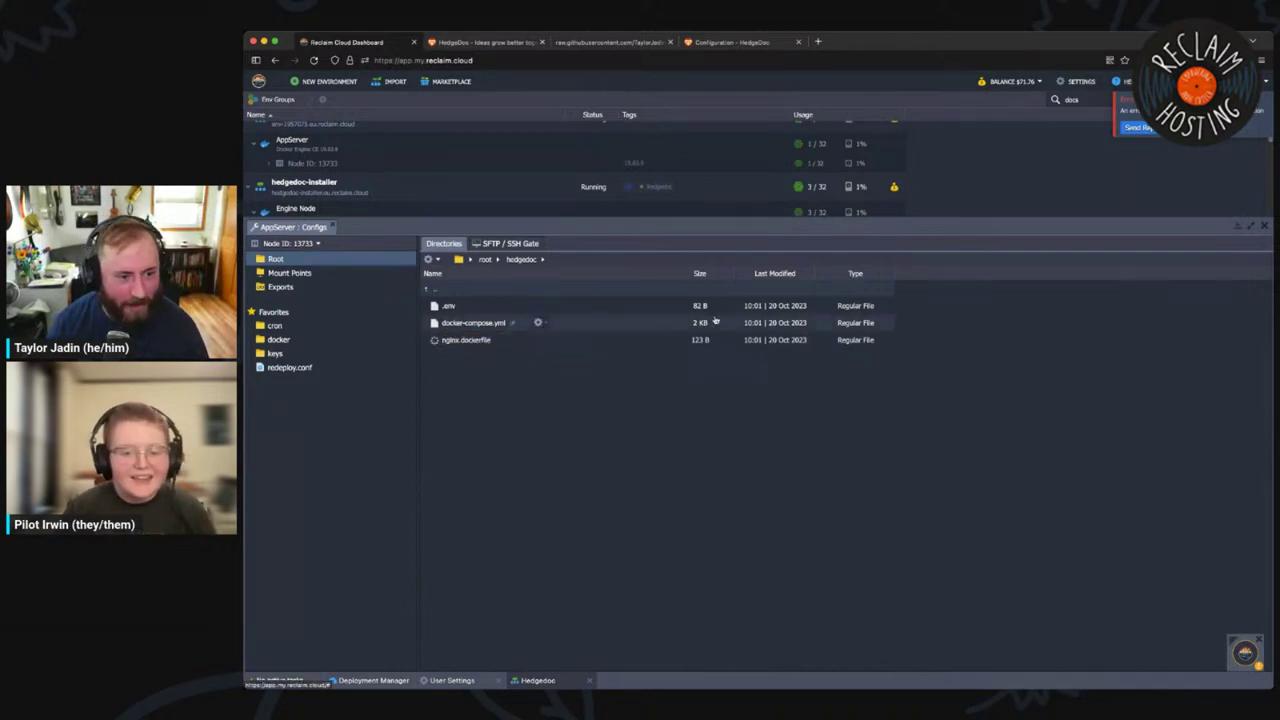
pyautogui.click(727, 42)
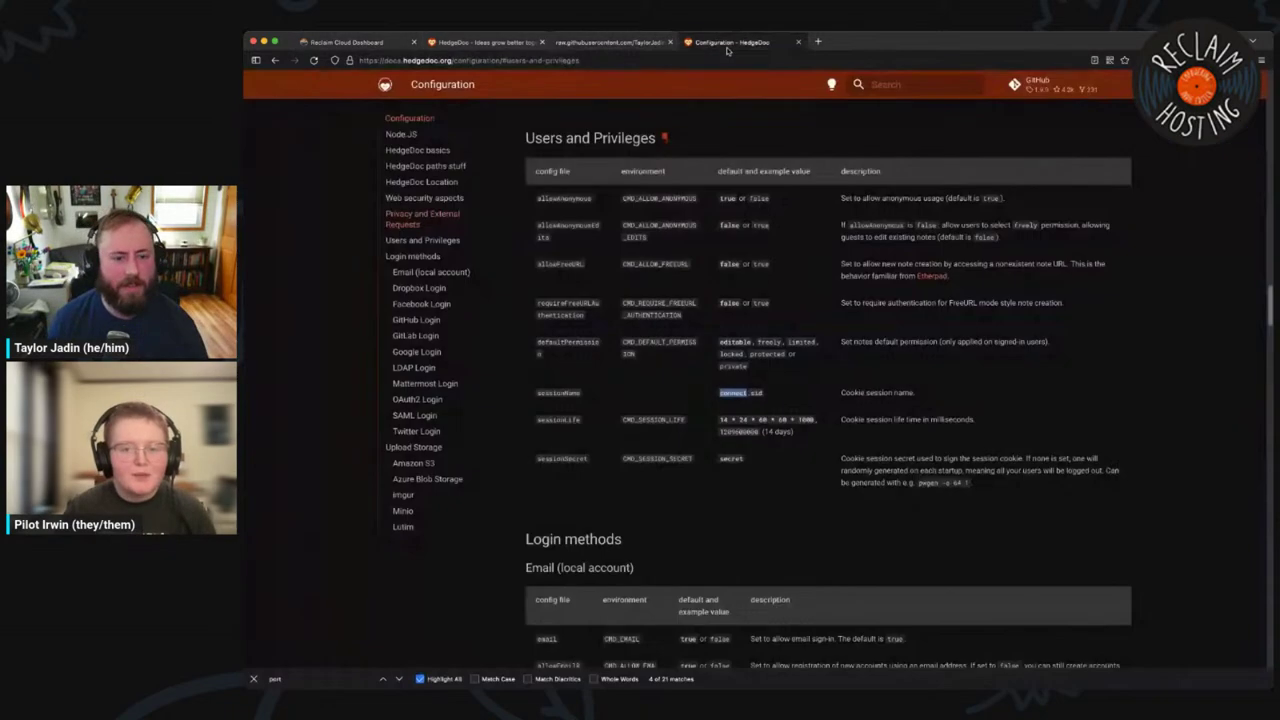
# Go back to the hedgedoc-jps file list and open nginx.dockefile's extra file options.
pyautogui.click(596, 43)
pyautogui.click(730, 42)
pyautogui.click(660, 43)
pyautogui.press('super+bracketleft')
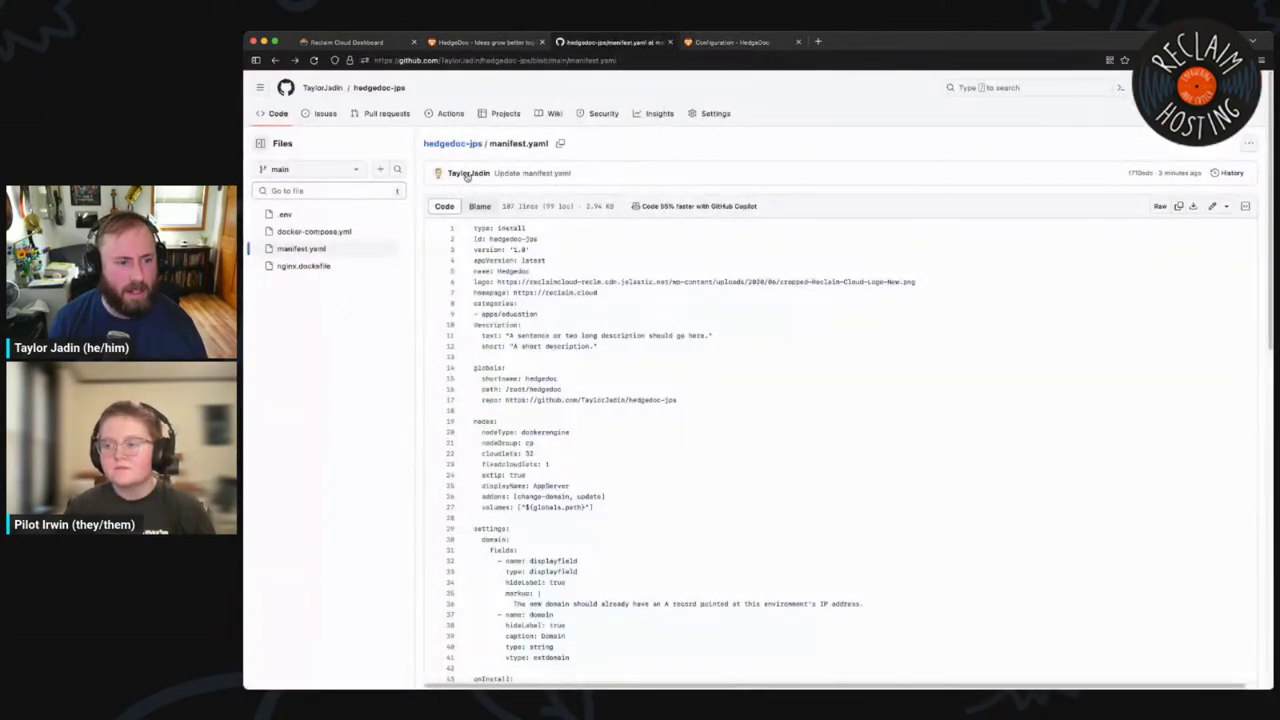
pyautogui.press('super+bracketleft')
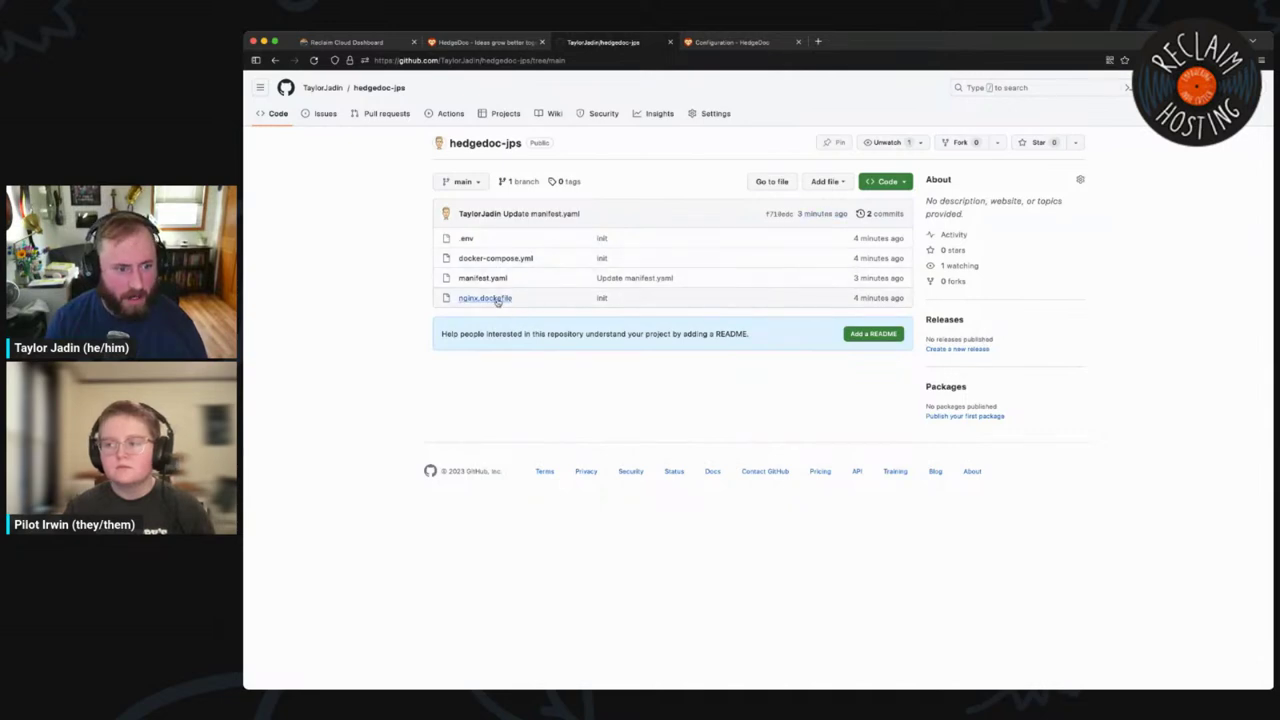
pyautogui.click(492, 298)
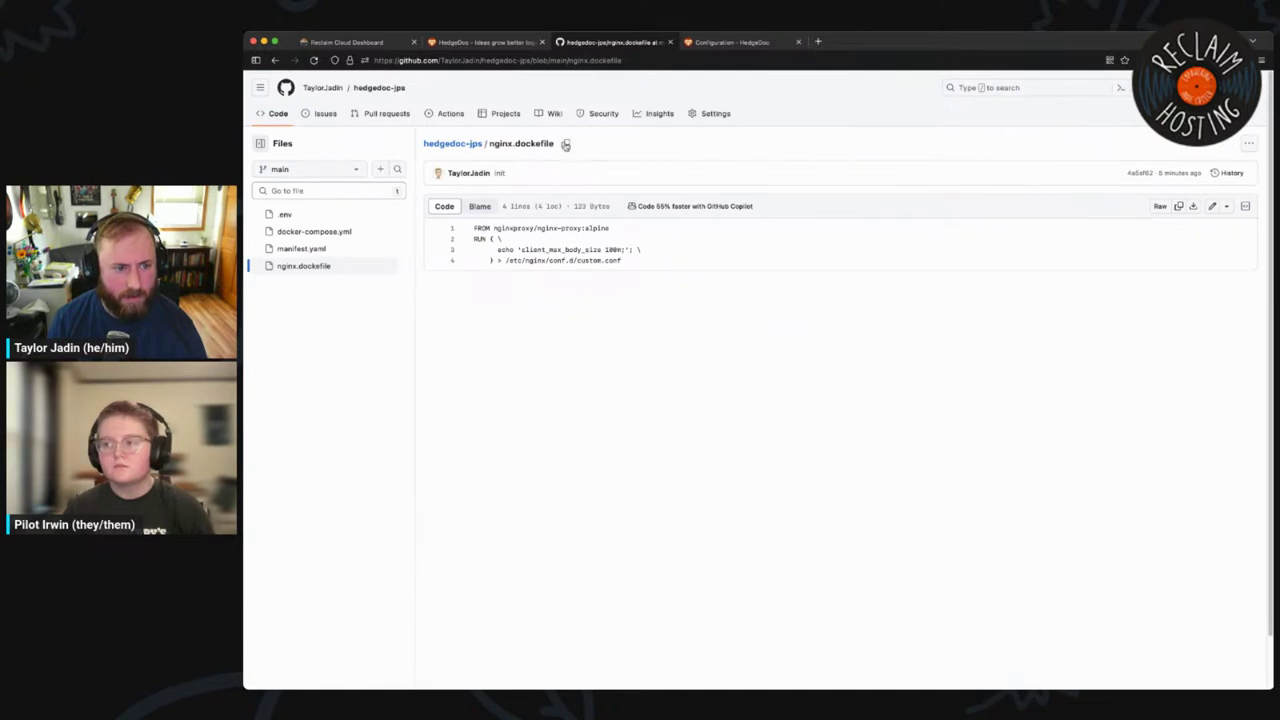
pyautogui.click(1249, 143)
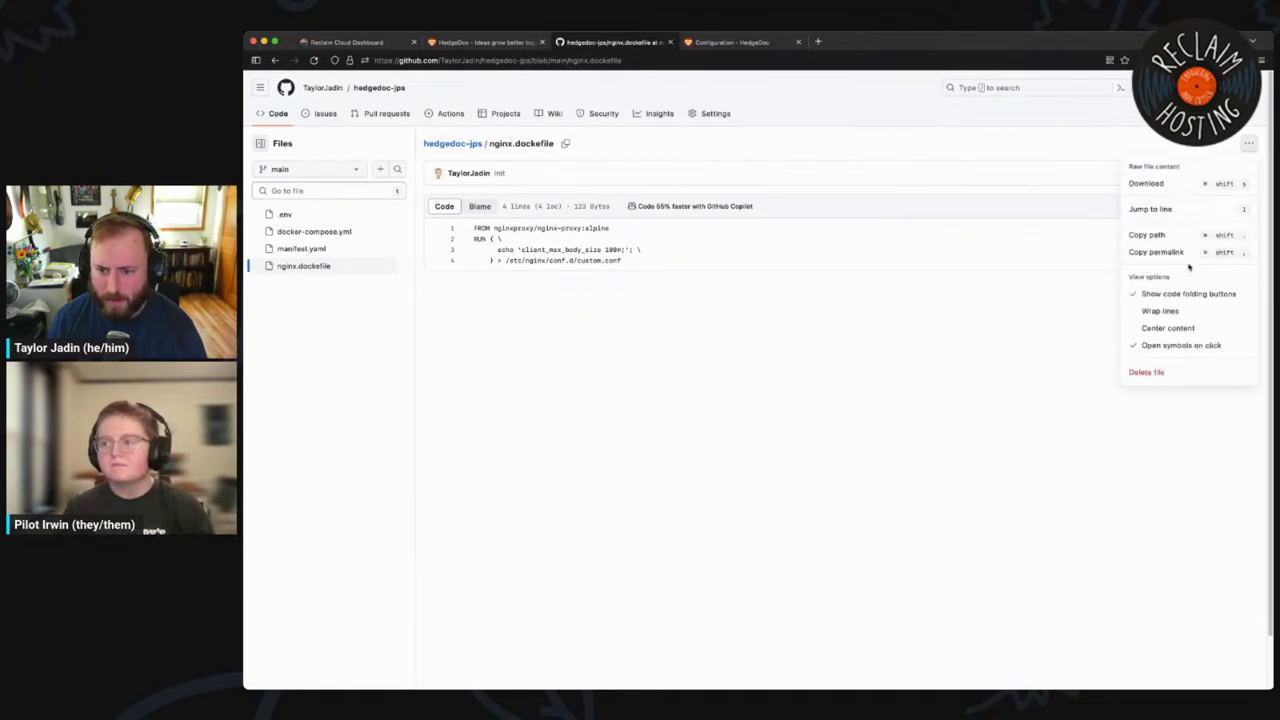
pyautogui.click(767, 304)
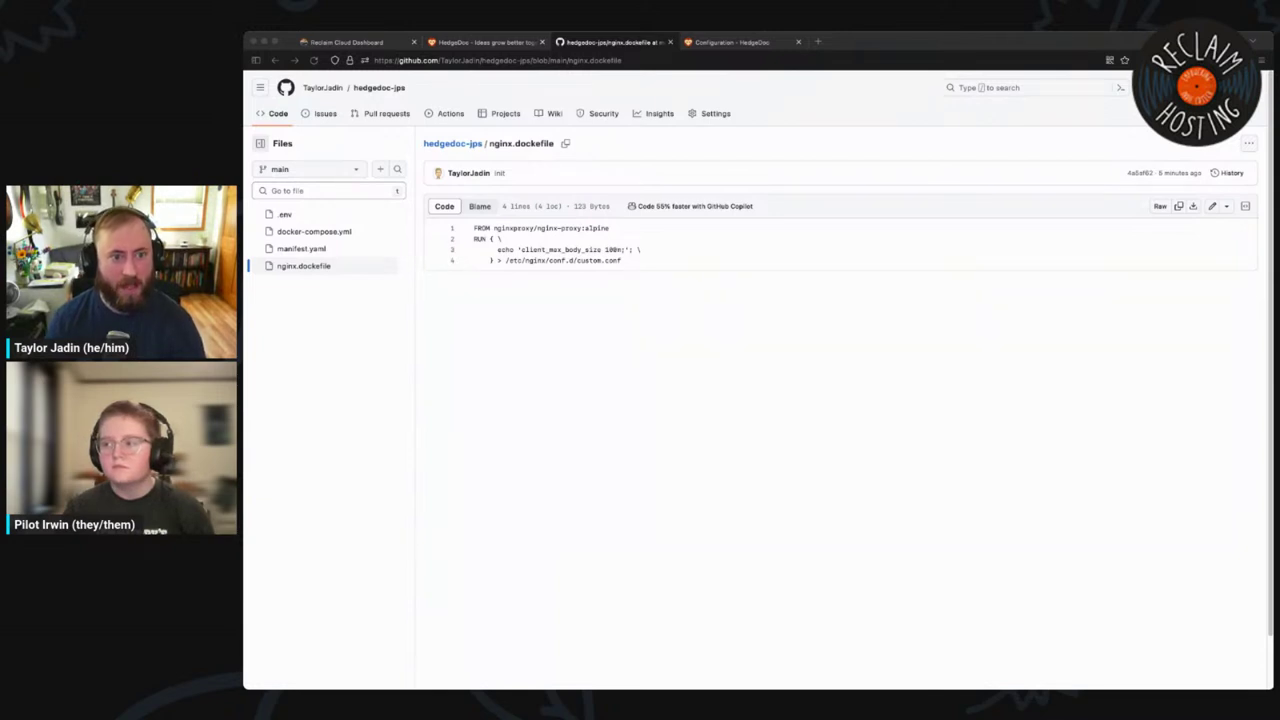
# Start a Web SSH session on the Engine Node in the Reclaim Cloud dashboard.
pyautogui.click(330, 42)
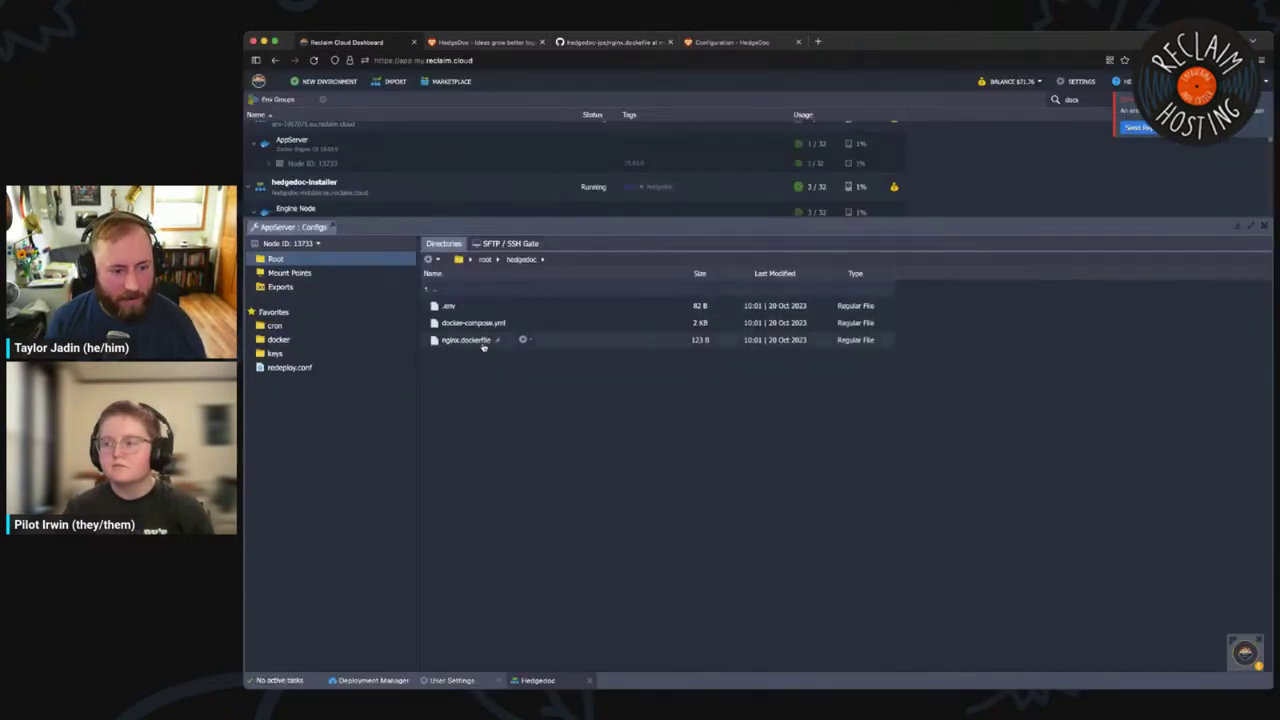
pyautogui.scroll(-1, 455, 195)
pyautogui.scroll(-1, 455, 195)
pyautogui.click(516, 185)
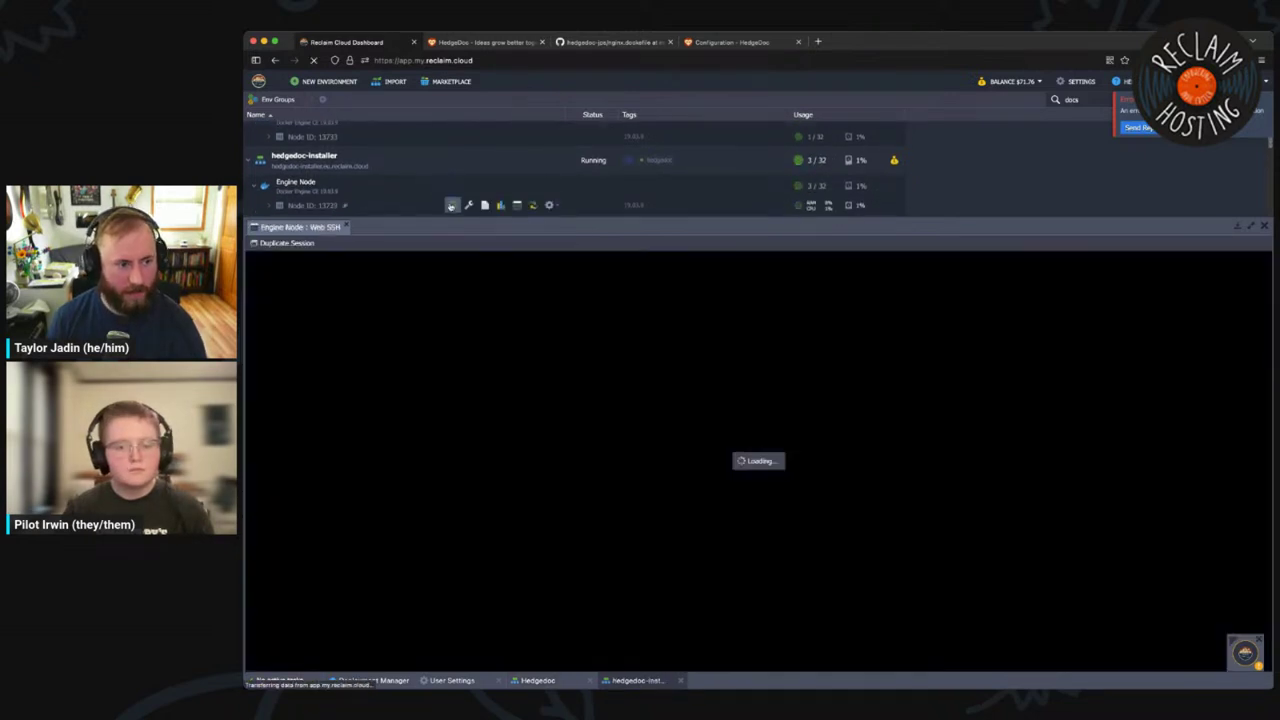
pyautogui.scroll(-1, 460, 190)
# Review manifest.yaml's setup actions on GitHub, highlighting the docker-compose up -d line.
pyautogui.click(612, 42)
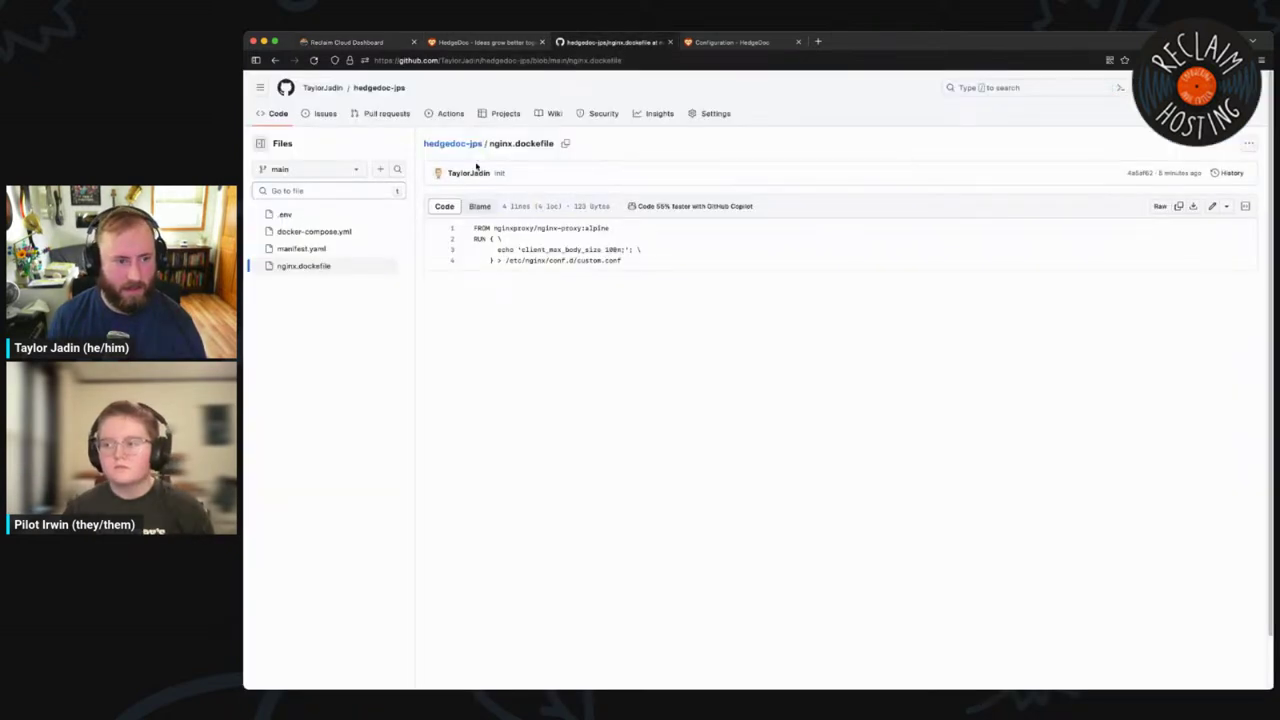
pyautogui.click(465, 147)
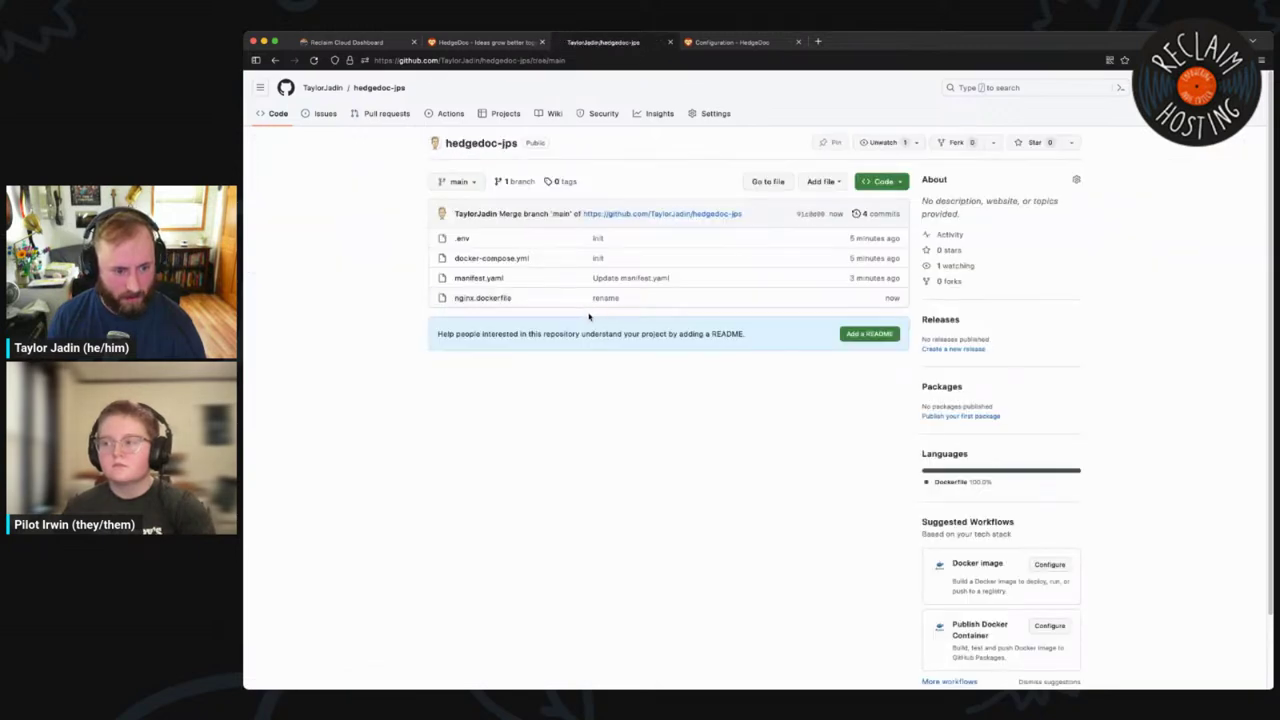
pyautogui.click(487, 281)
pyautogui.scroll(-5, 625, 405)
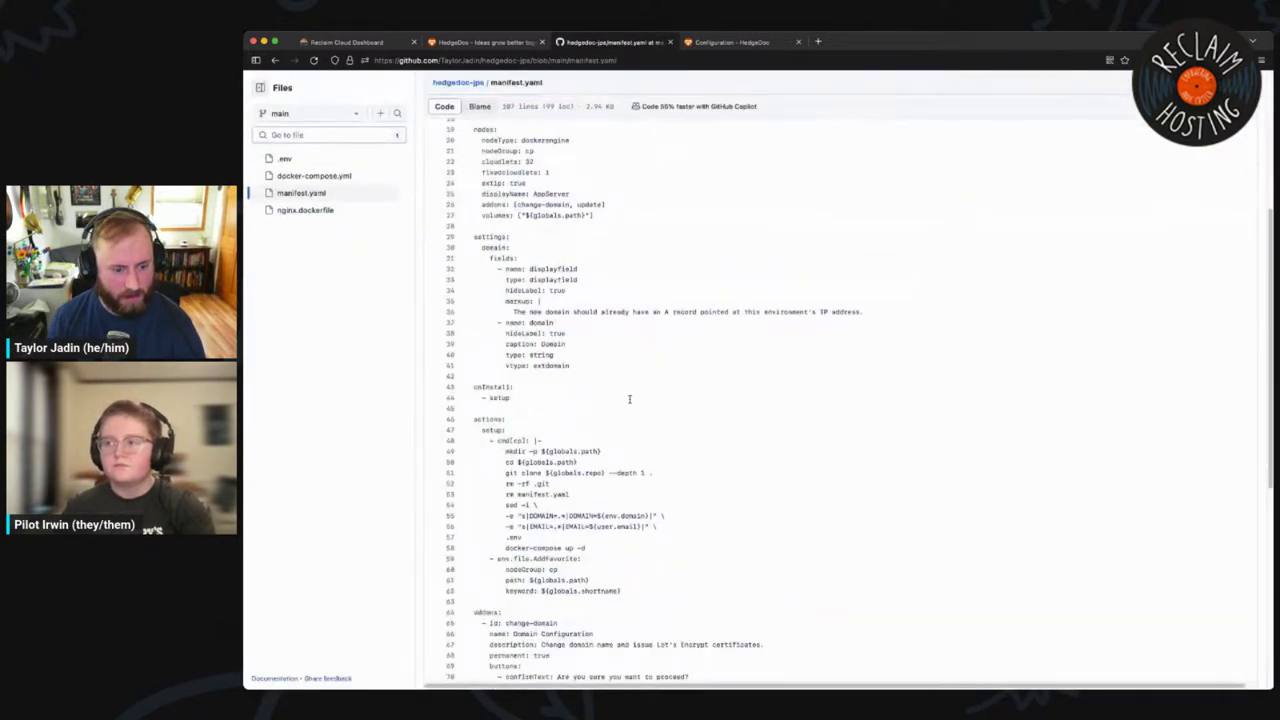
pyautogui.scroll(-3, 620, 405)
pyautogui.scroll(5, 620, 405)
pyautogui.scroll(-5, 618, 412)
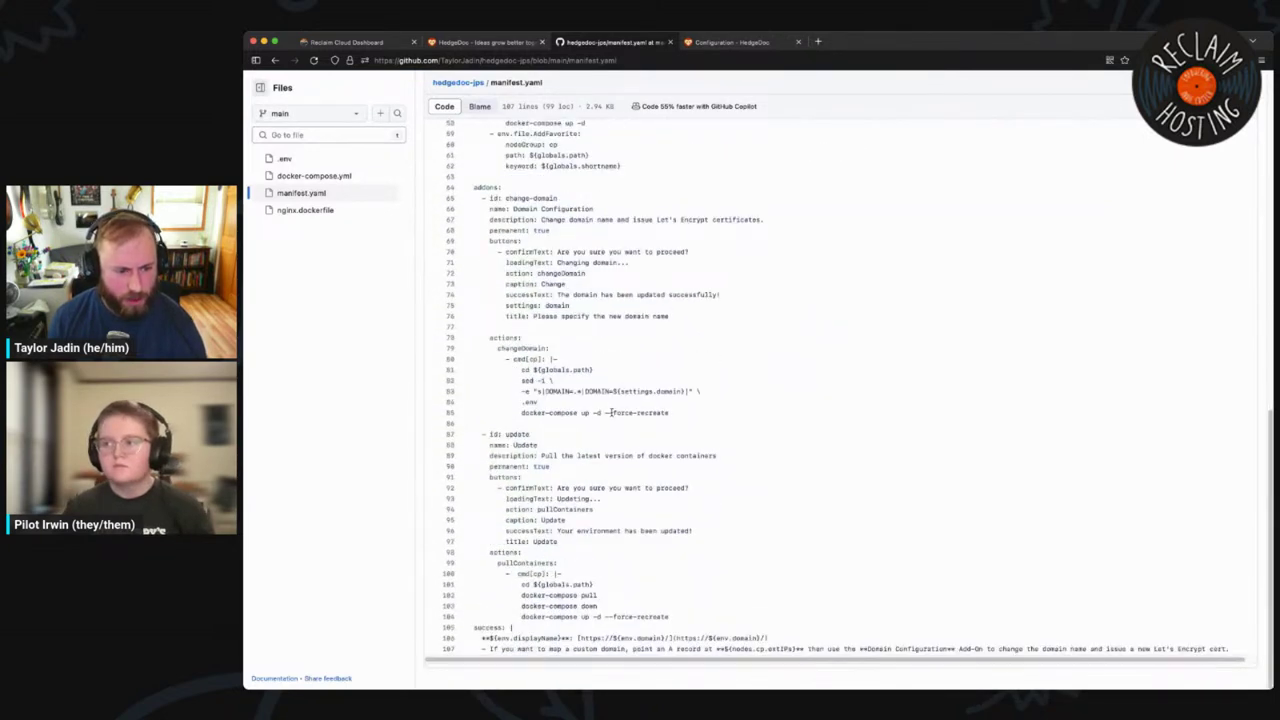
pyautogui.scroll(5, 614, 410)
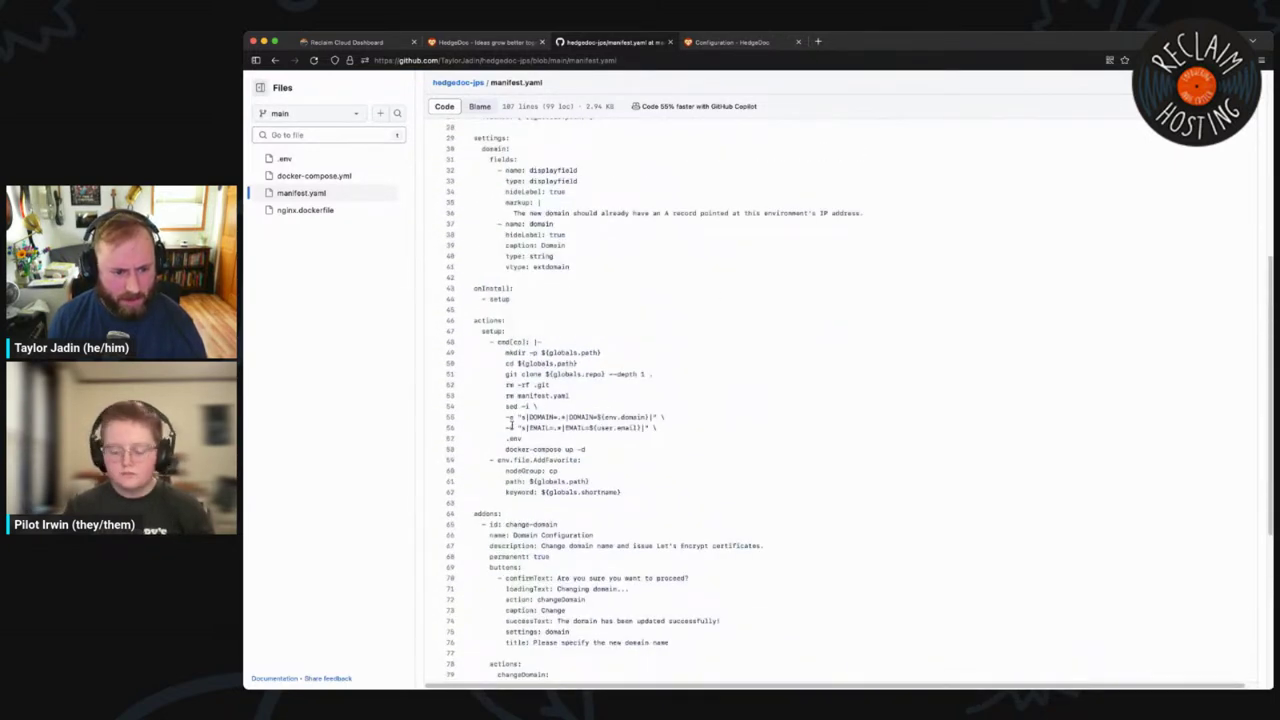
pyautogui.moveTo(507, 449); pyautogui.dragTo(636, 449)
pyautogui.click(587, 449)
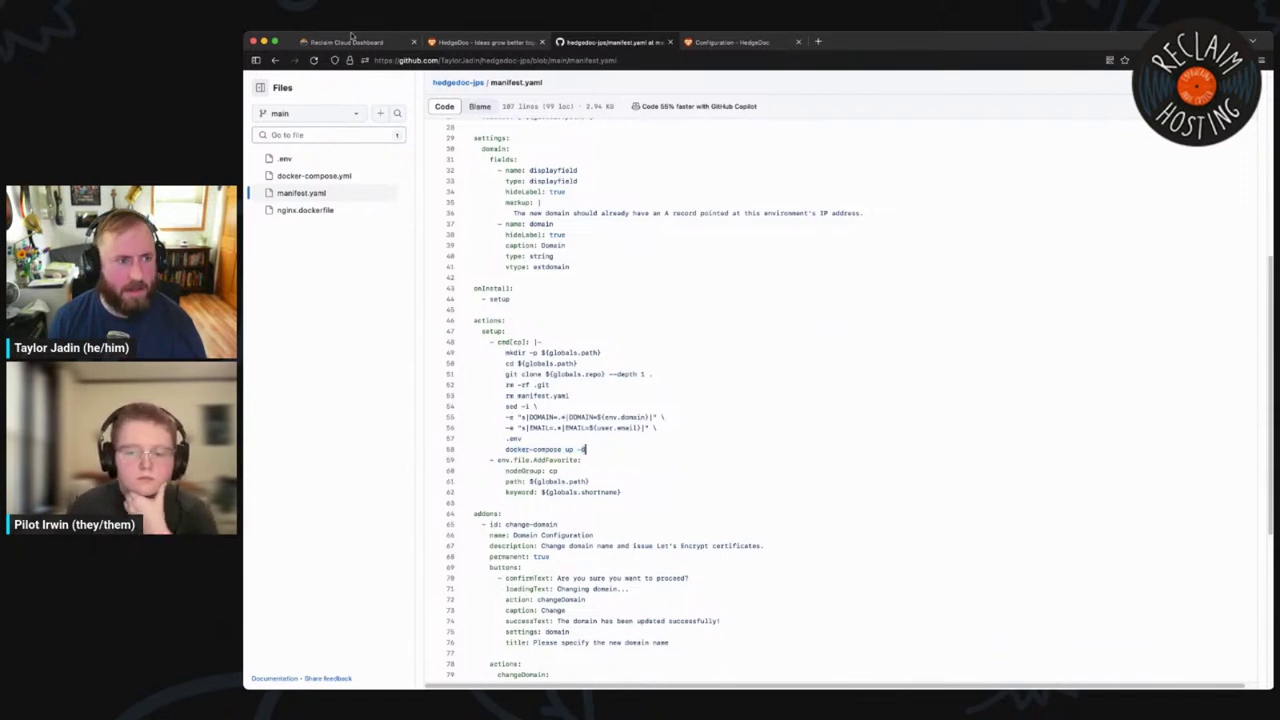
pyautogui.click(350, 41)
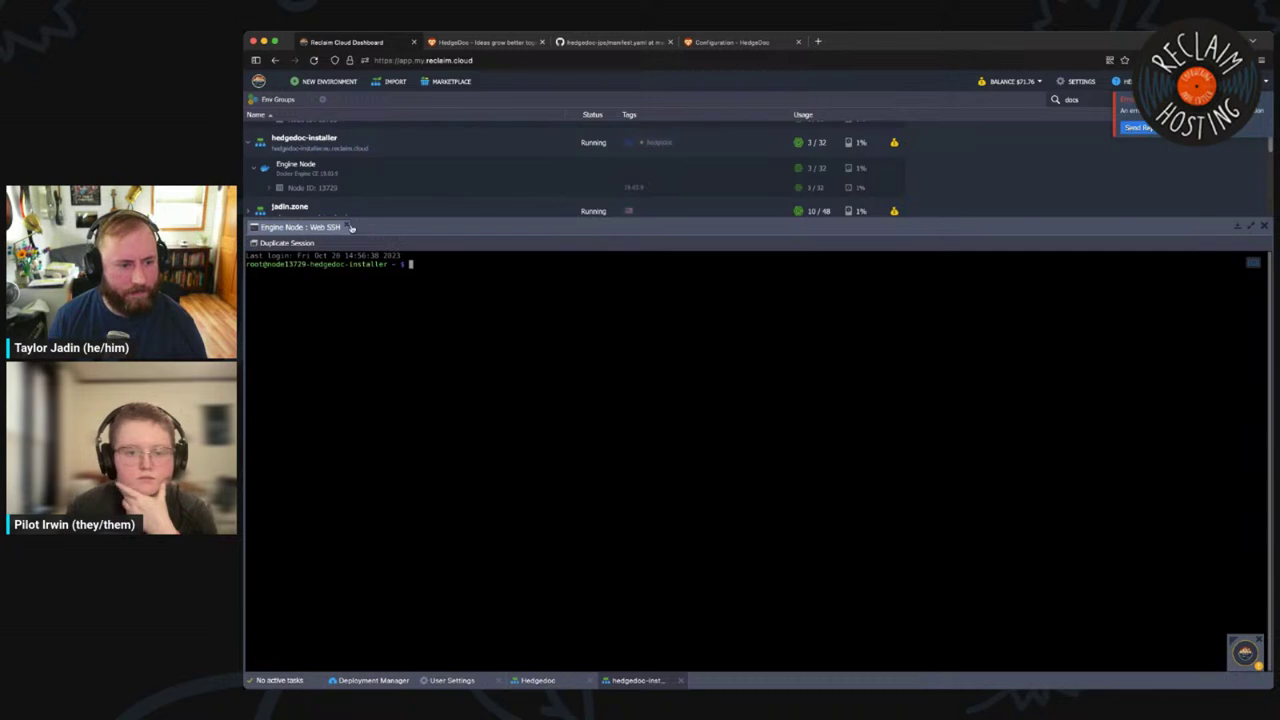
# Open hedgedoc/.env in vim over Web SSH to check its Let's Encrypt entries, then close the terminal.
pyautogui.write('hedgedoc/')
pyautogui.press('Return')
pyautogui.press('Return')
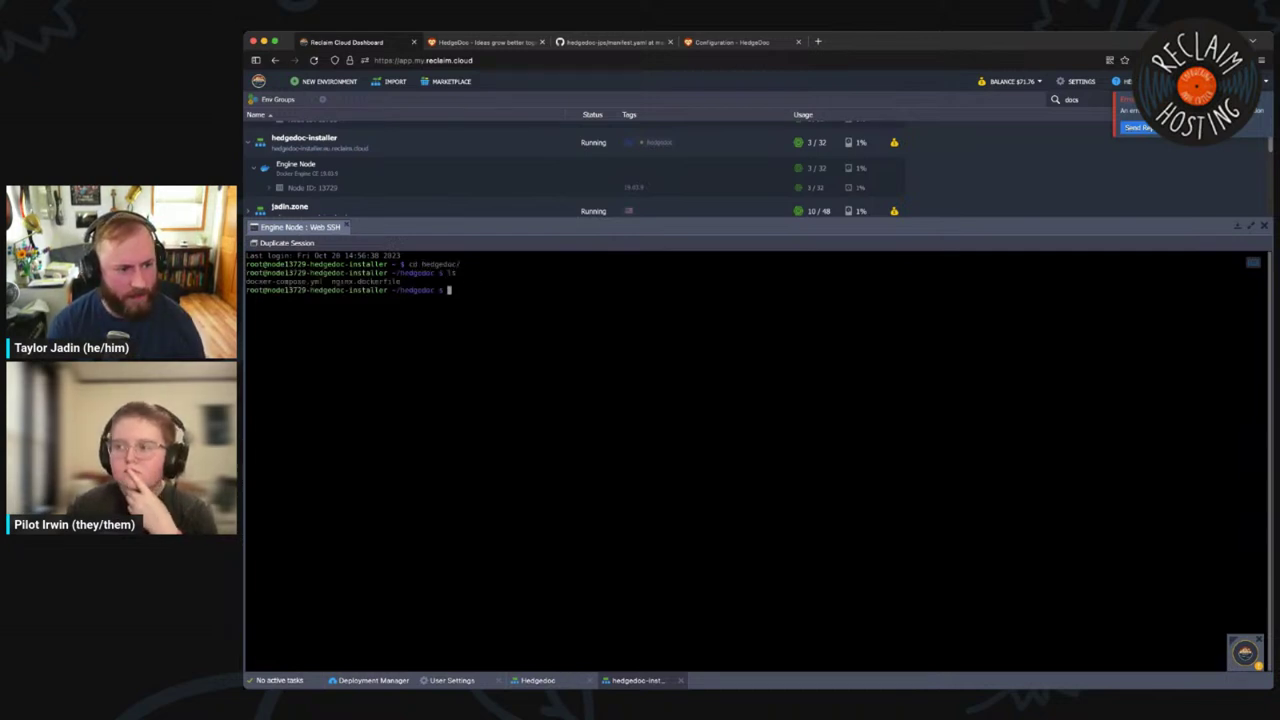
pyautogui.write('vim .env')
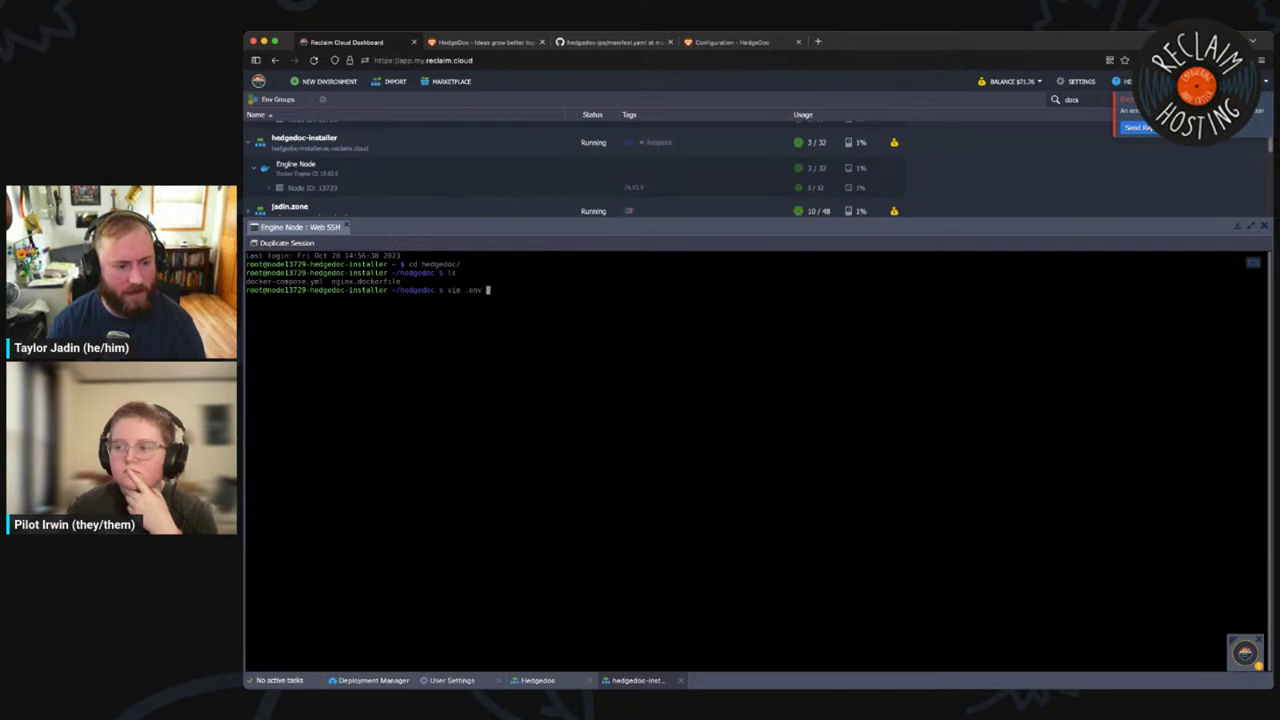
pyautogui.press('Return')
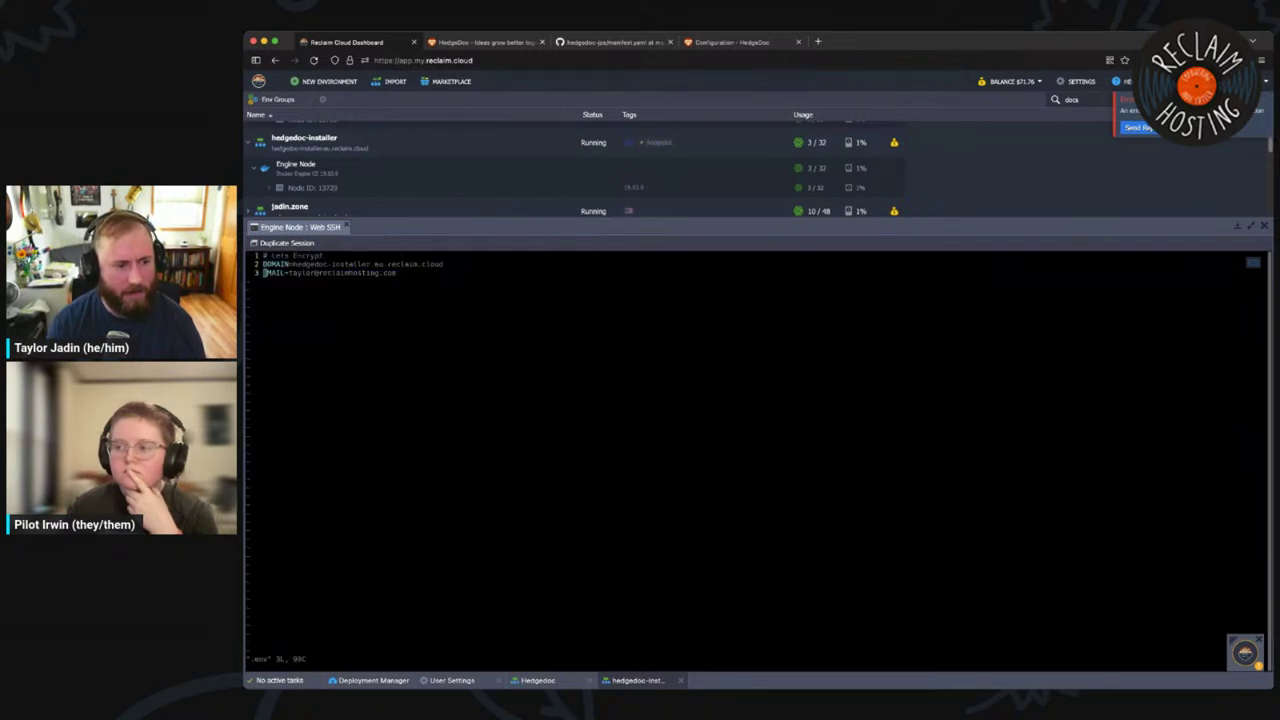
pyautogui.write(':')
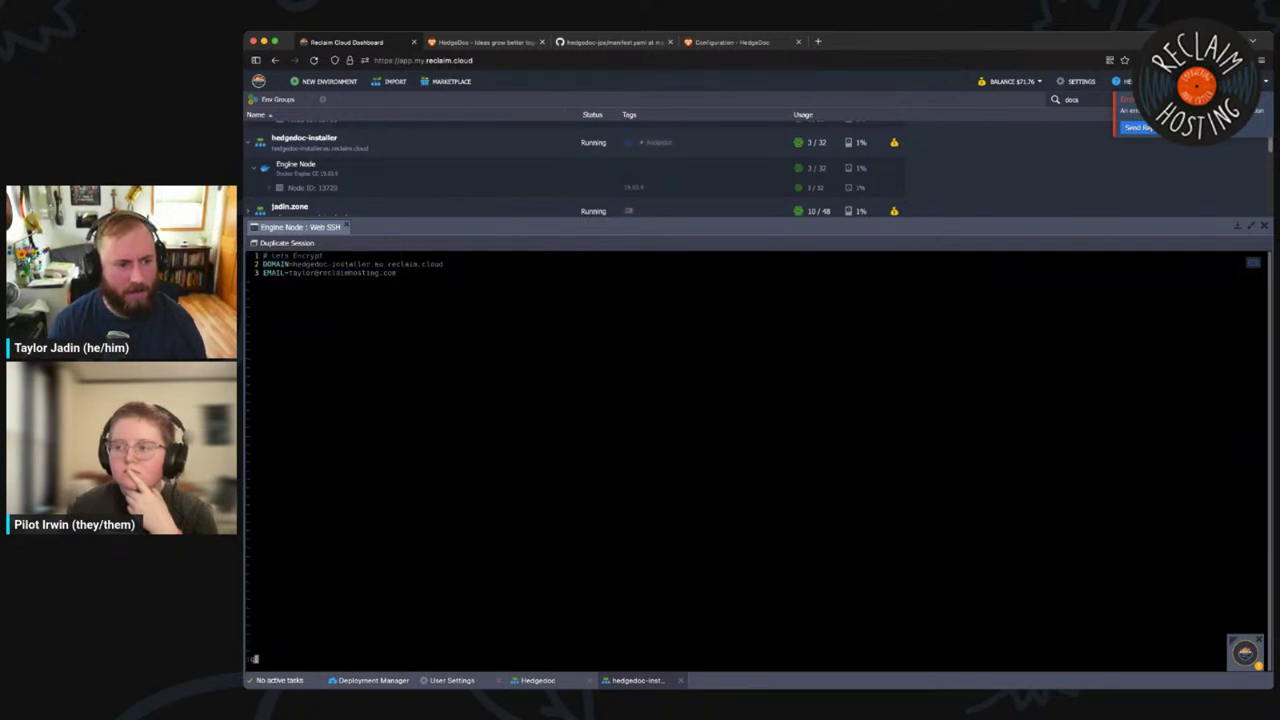
pyautogui.click(346, 227)
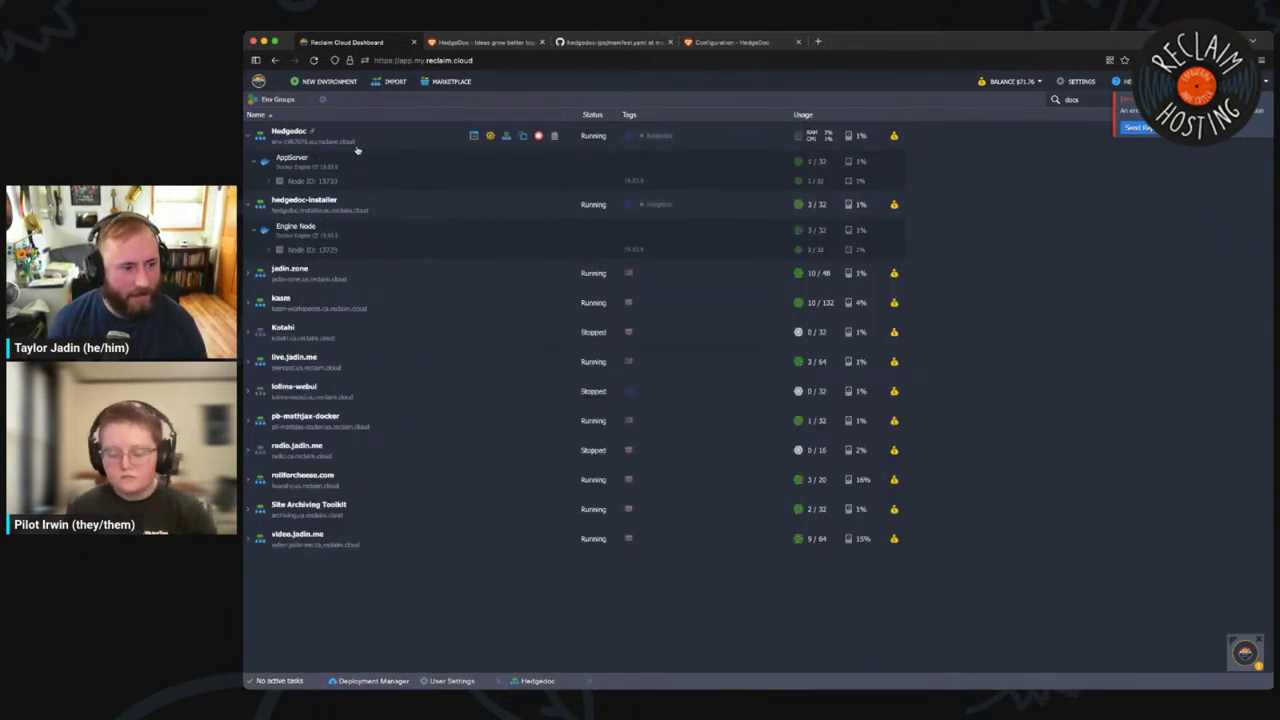
# Review the DOMAIN value in the AppServer's hedgedoc/.env file, then start a Web SSH session to it.
pyautogui.click(469, 161)
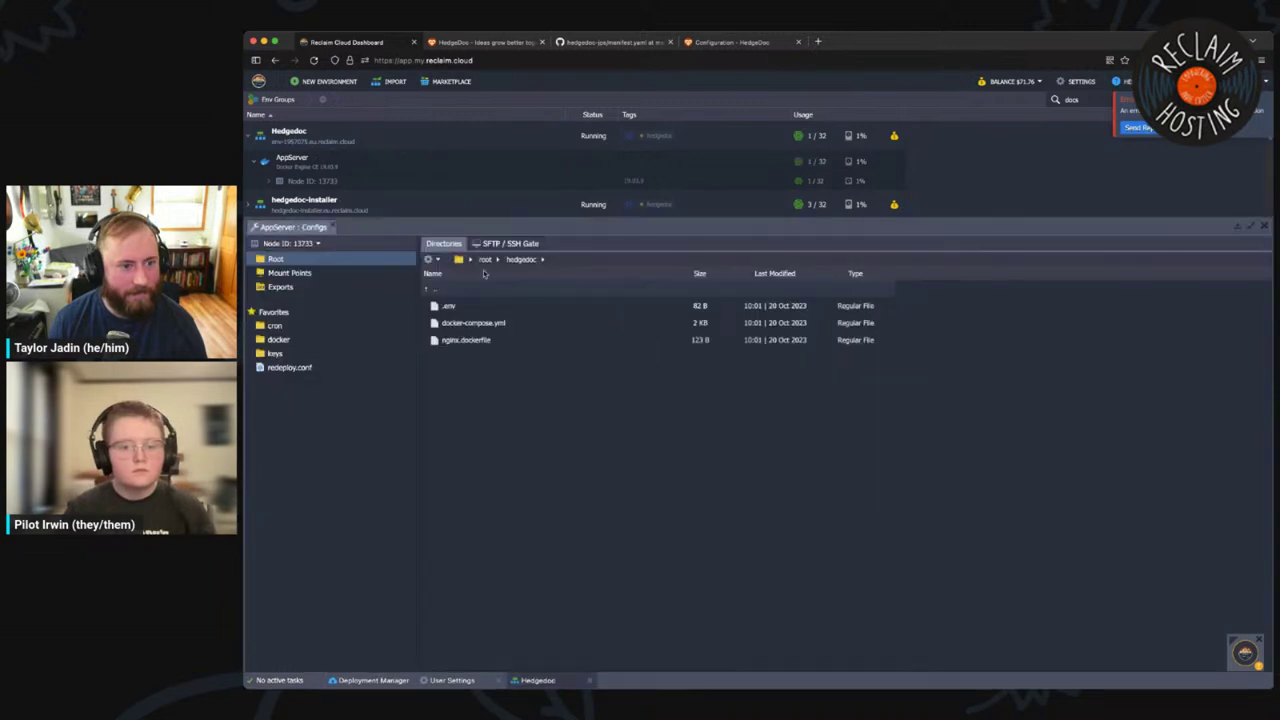
pyautogui.click(485, 305)
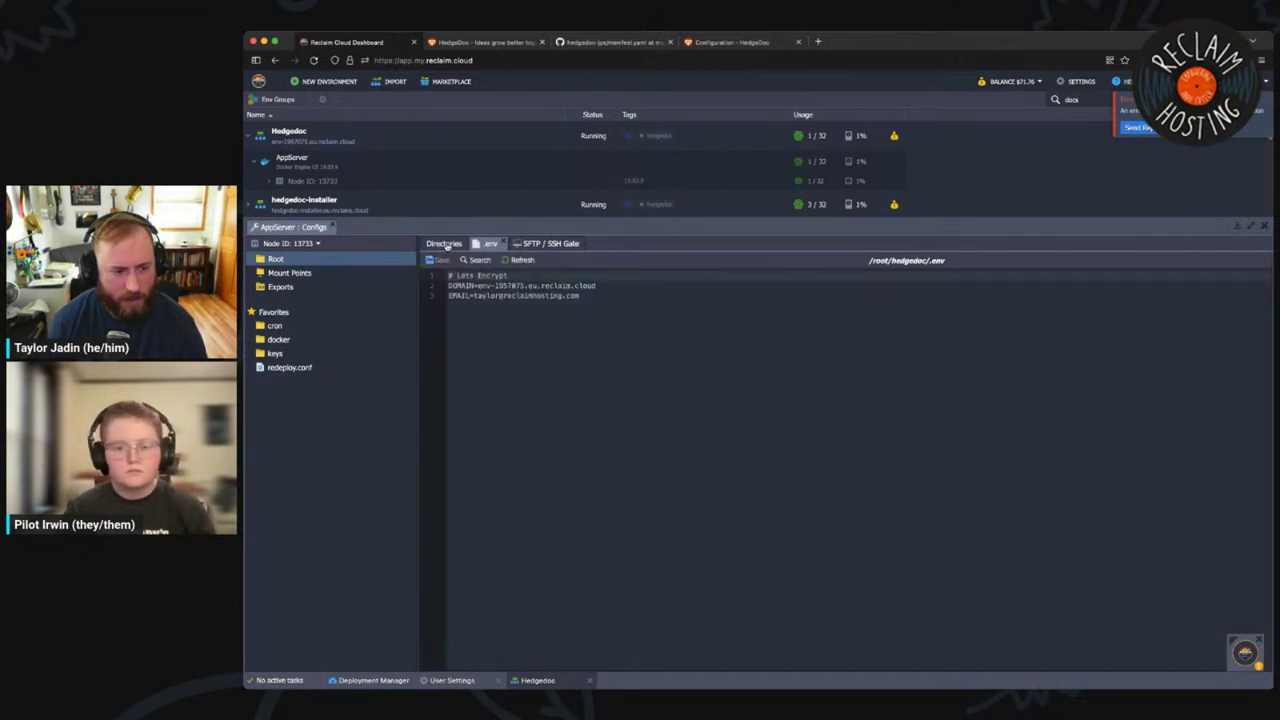
pyautogui.moveTo(503, 286); pyautogui.dragTo(572, 288)
pyautogui.click(537, 314)
pyautogui.click(450, 246)
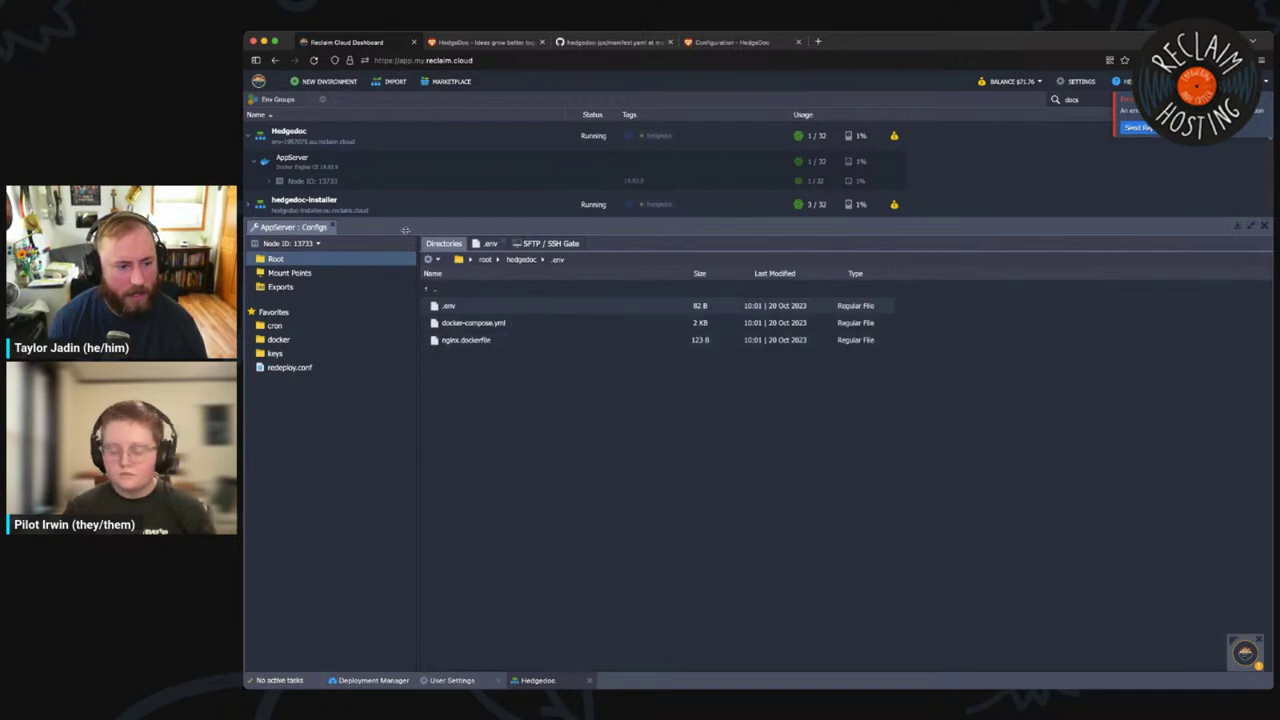
pyautogui.moveTo(469, 162)
pyautogui.click(517, 162)
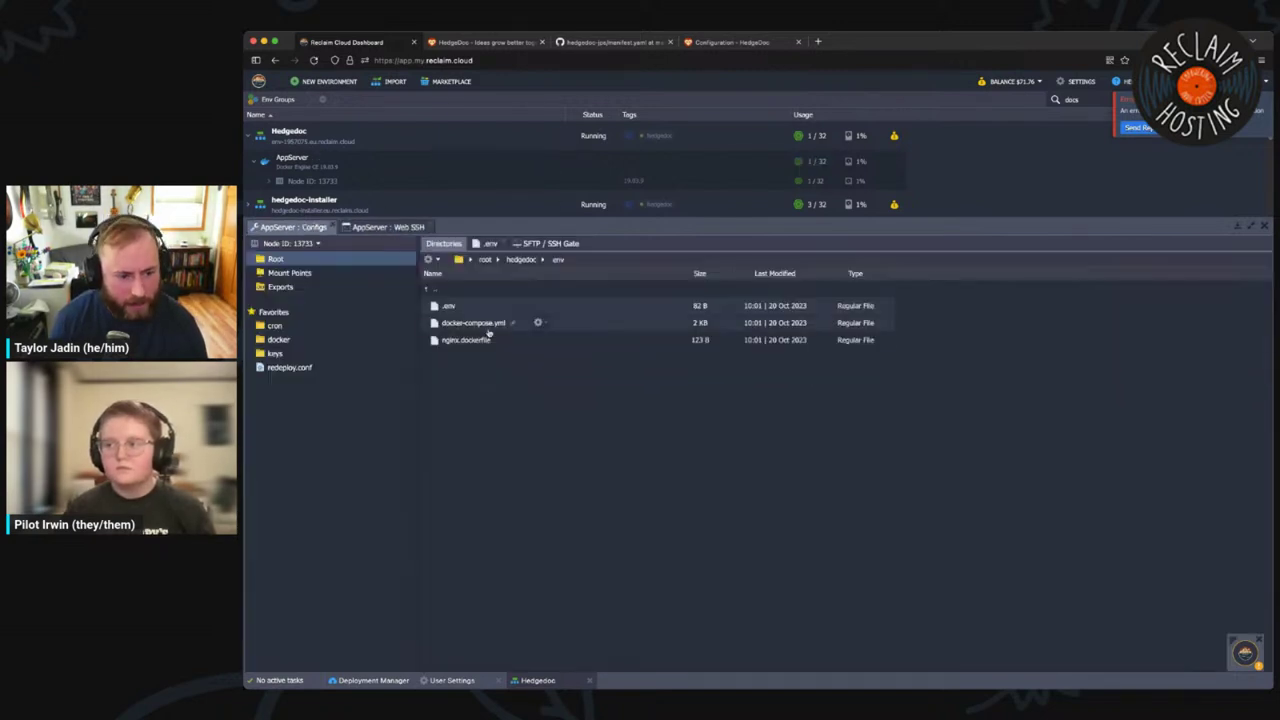
# In the AppServer's Web SSH terminal, change into the hedgedoc folder.
pyautogui.click(481, 341)
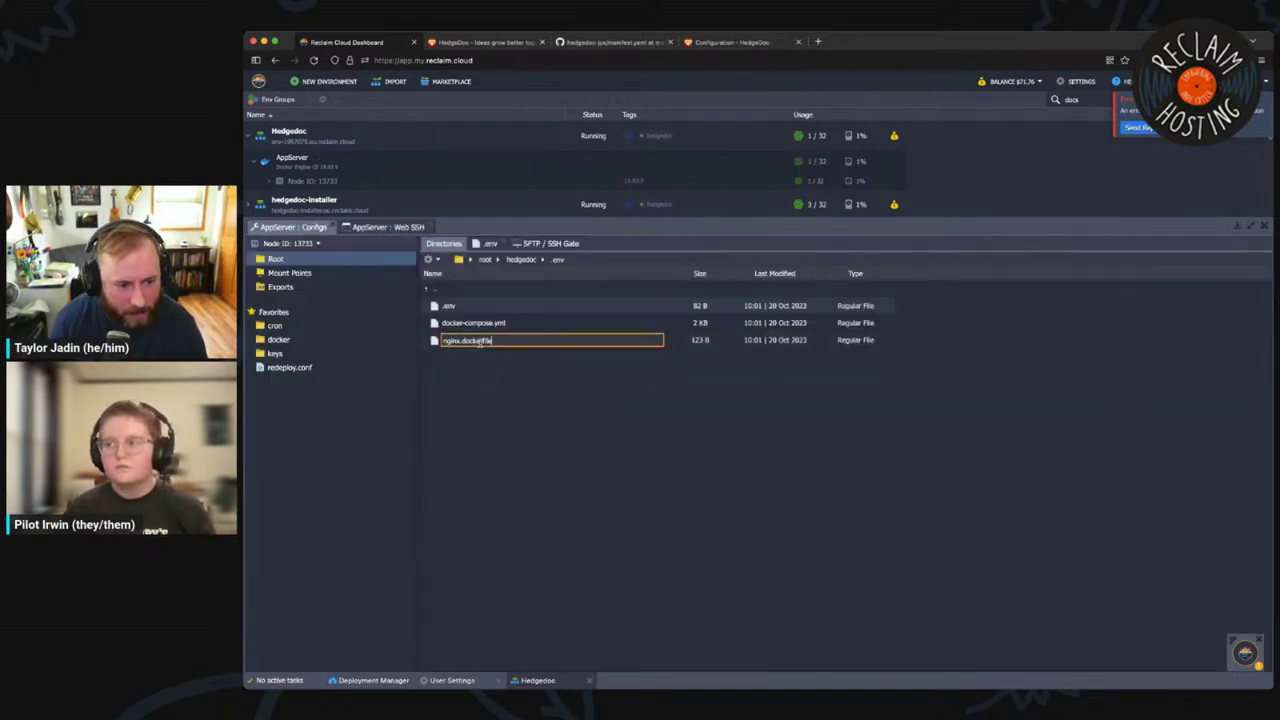
pyautogui.click(518, 350)
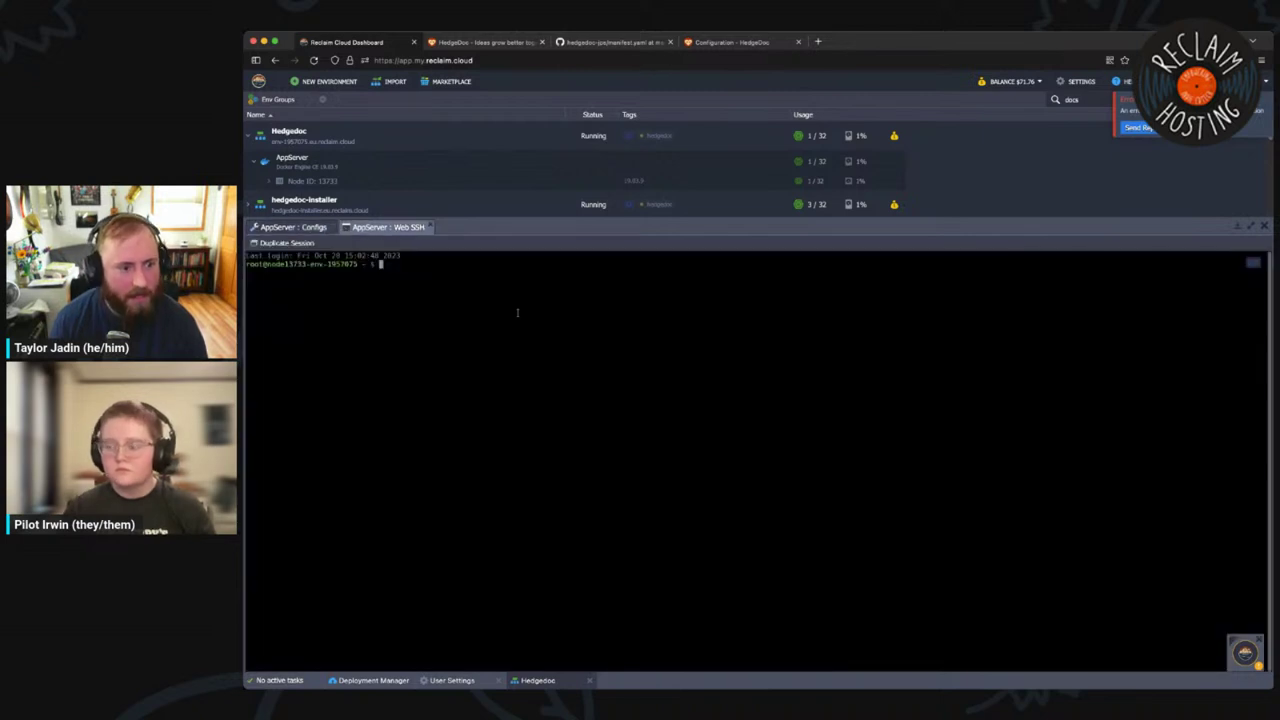
pyautogui.write('cd hedgedoc/')
pyautogui.press('Return')
# Run docker-compose up -d && docker-compose logs -f to start the containers and follow their logs.
pyautogui.write('docker-cp')
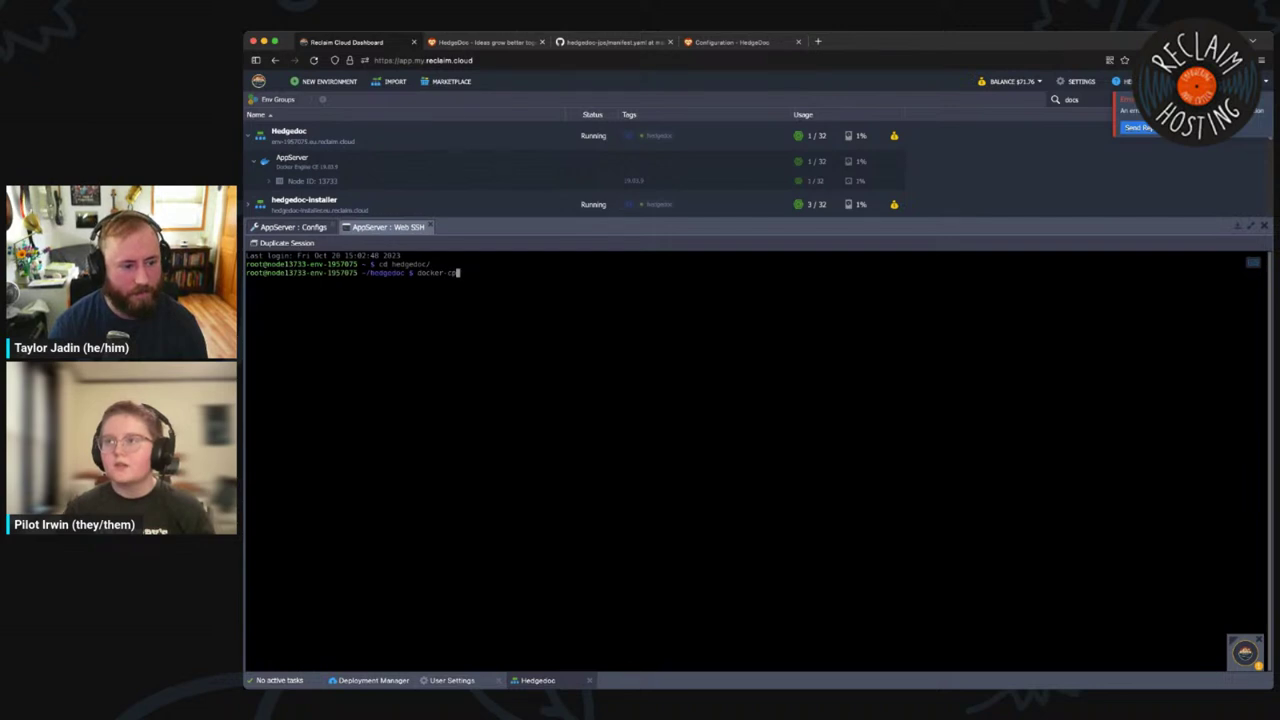
pyautogui.press('BackSpace')
pyautogui.write('ompose up -d')
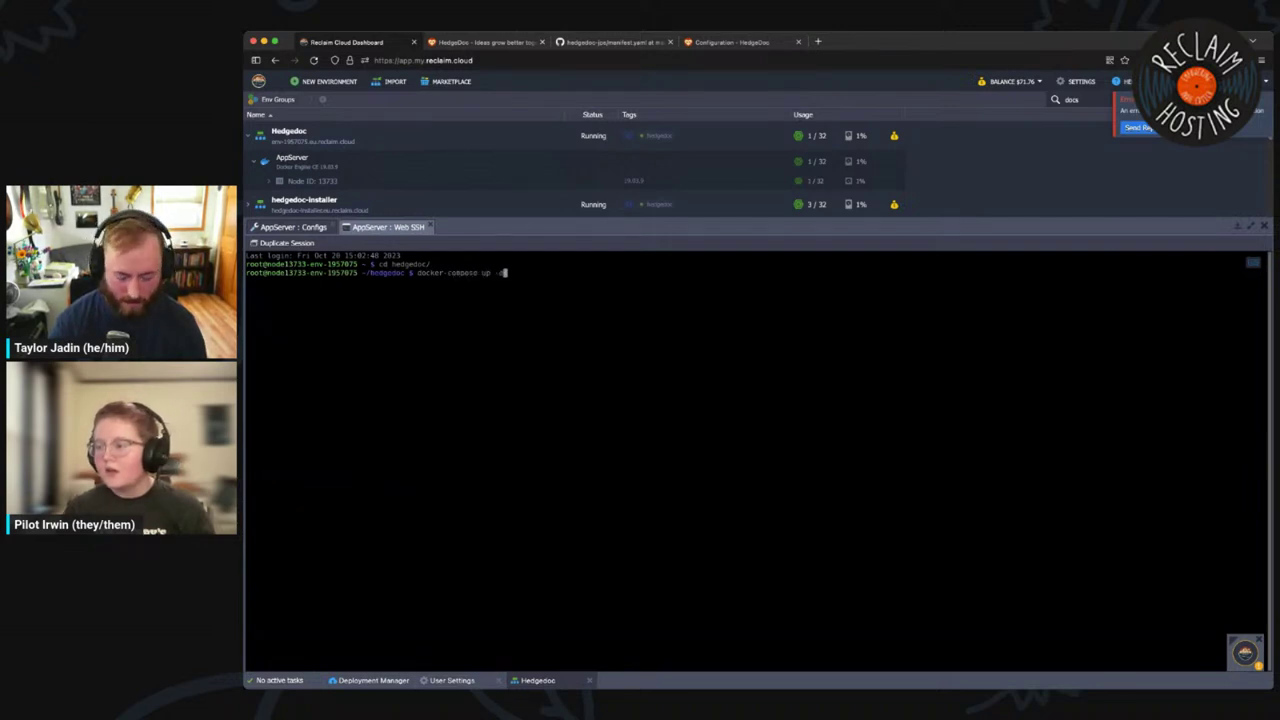
pyautogui.write(' && do')
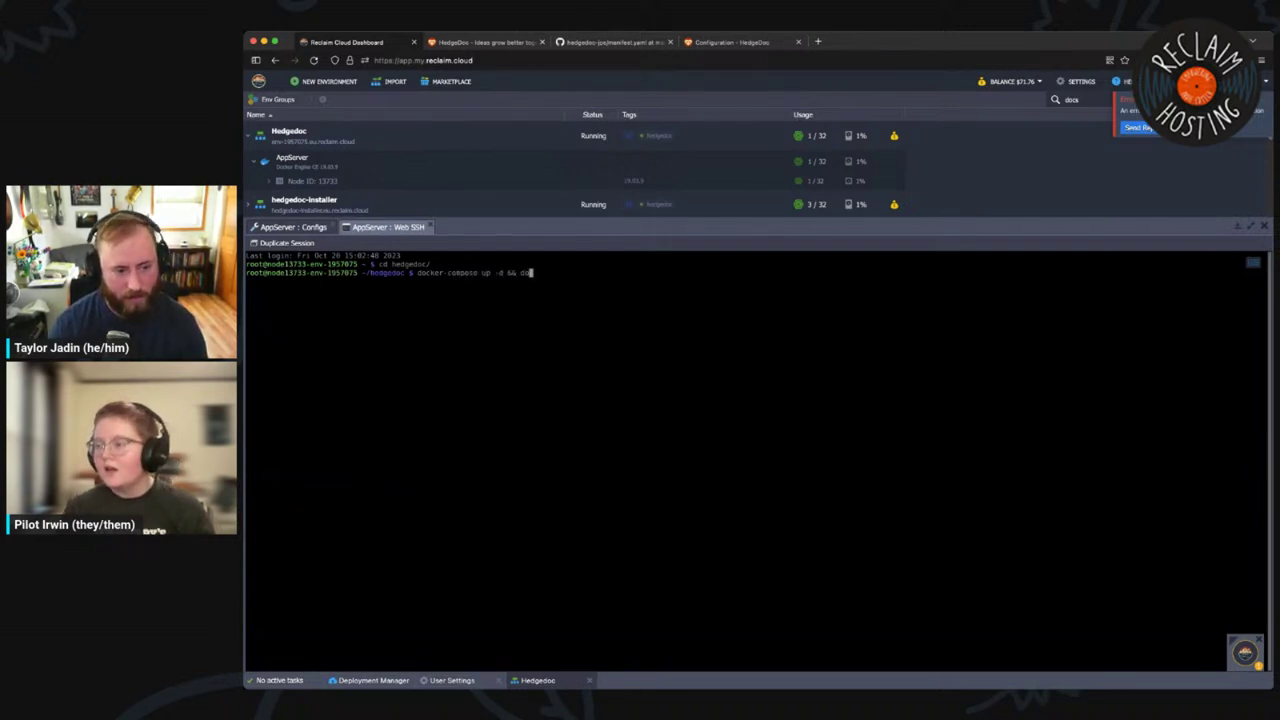
pyautogui.write('cker-compose ')
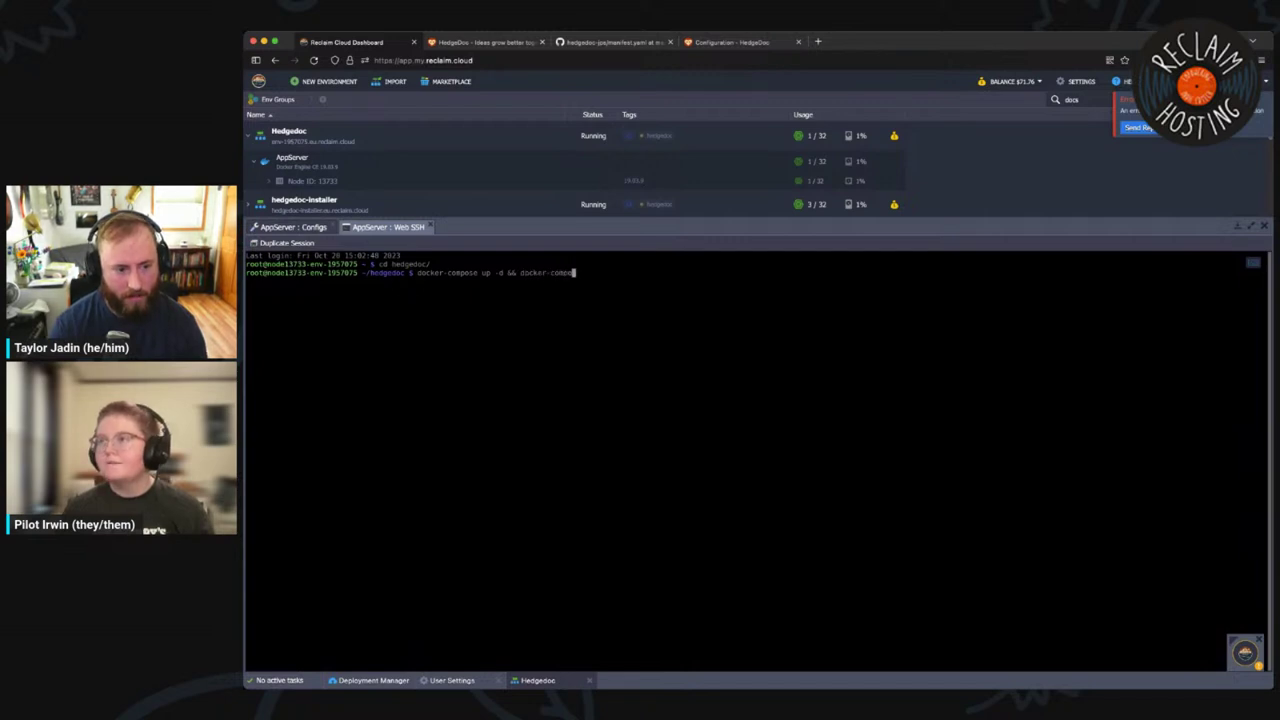
pyautogui.write('logs -f')
pyautogui.press('Return')
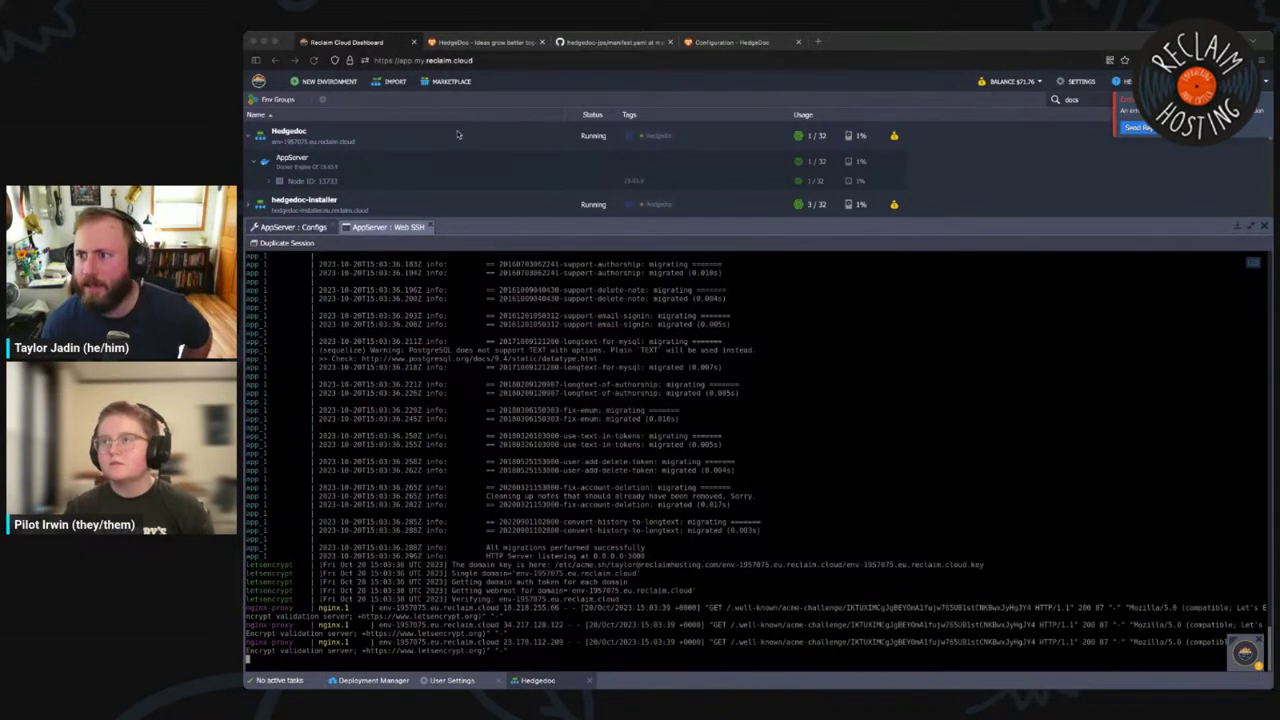
pyautogui.click(415, 123)
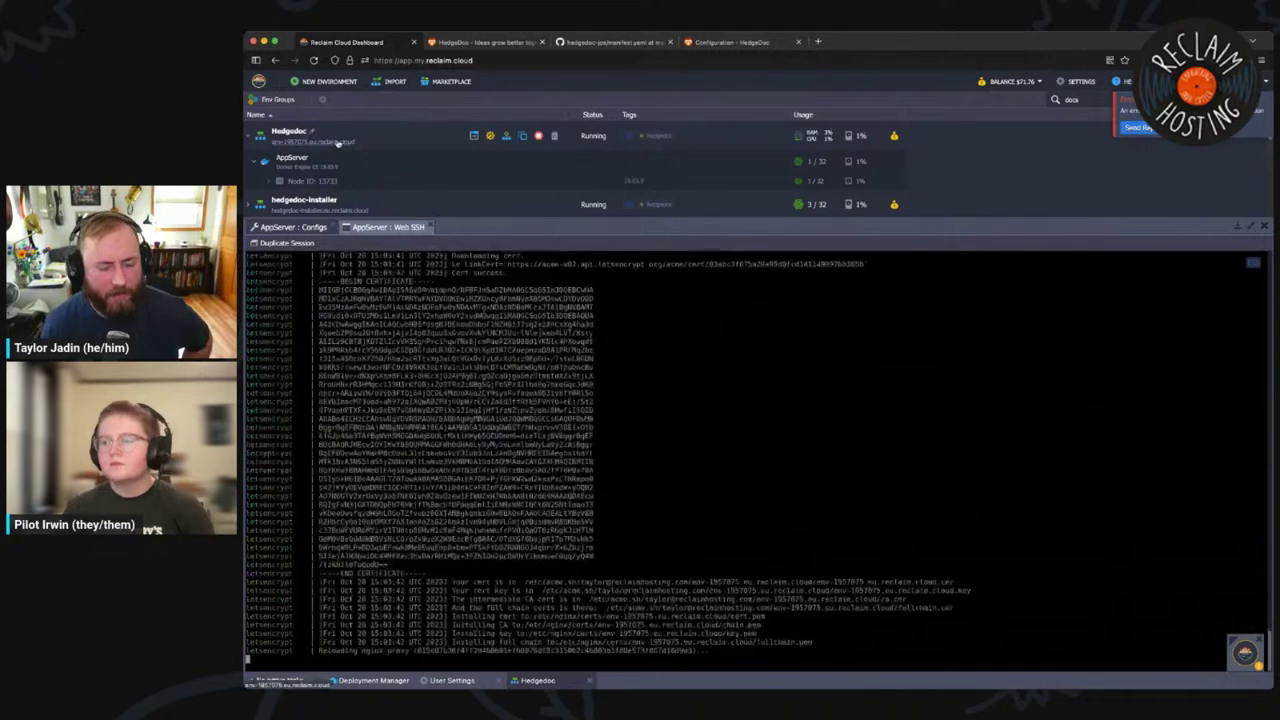
# Open the Hedgedoc environment's URL in a new tab and check the requests in the dashboard's container log.
pyautogui.click(330, 142)
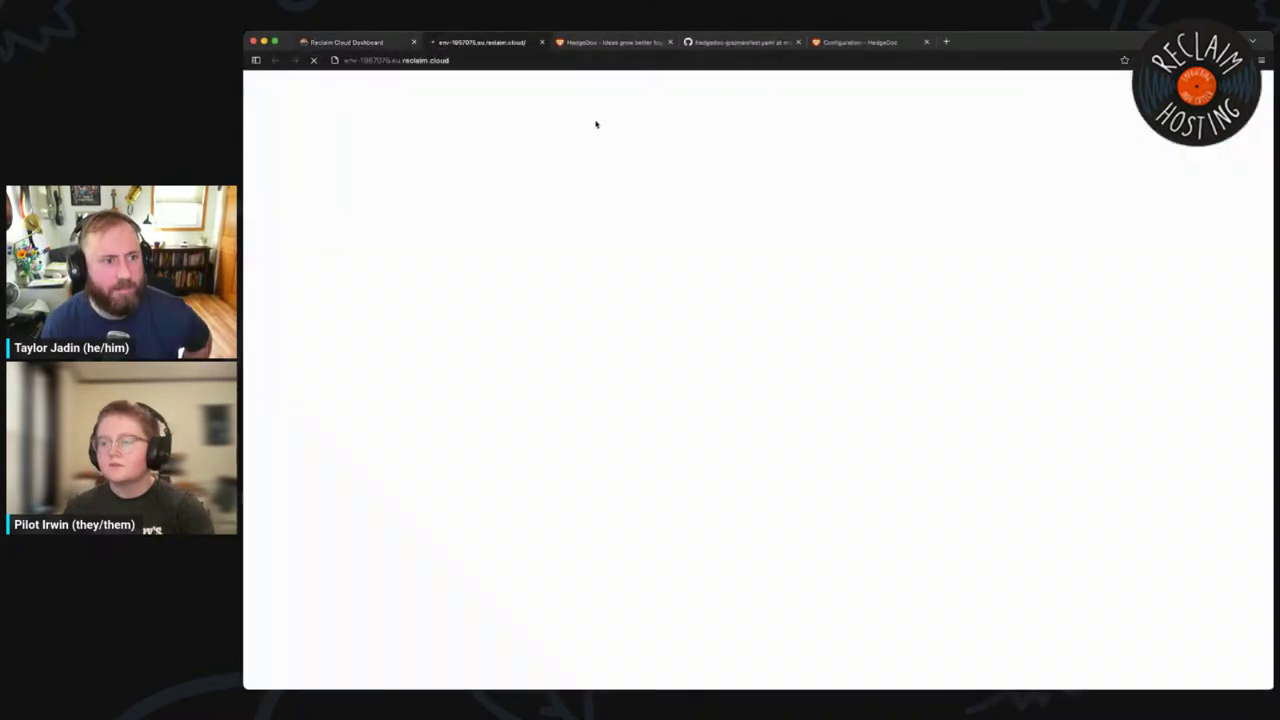
pyautogui.click(395, 42)
pyautogui.click(480, 42)
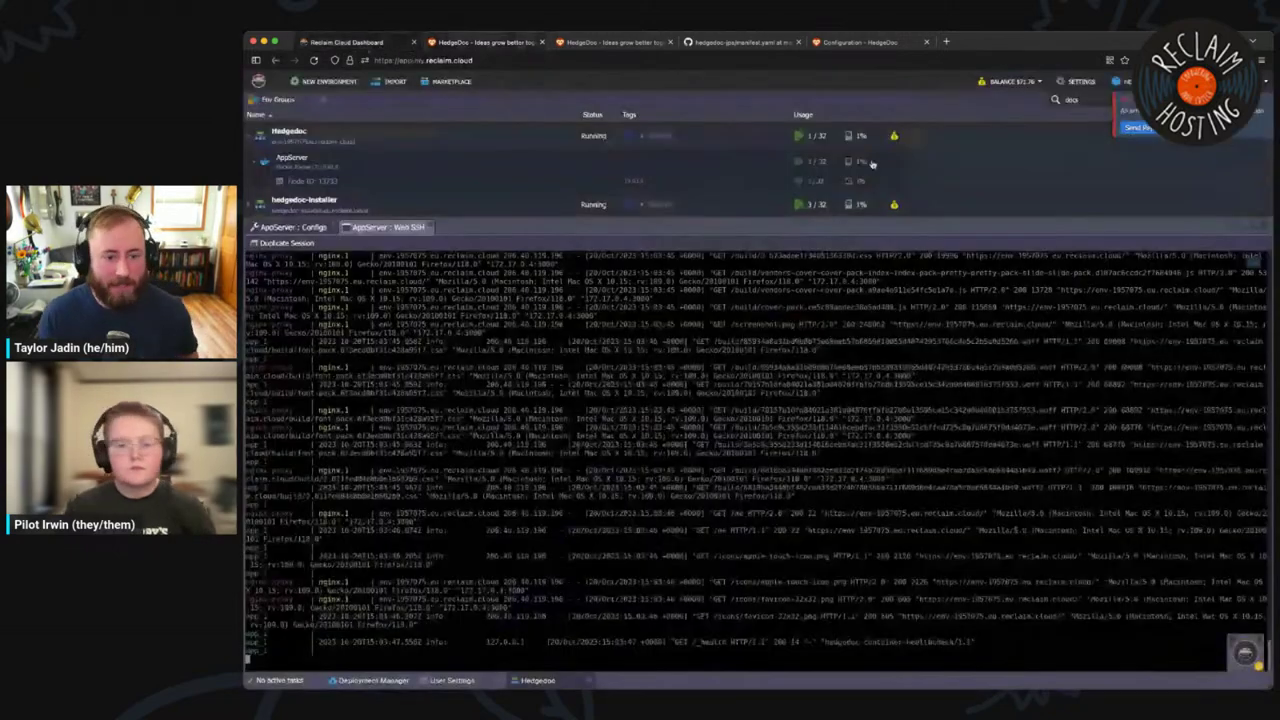
pyautogui.click(365, 42)
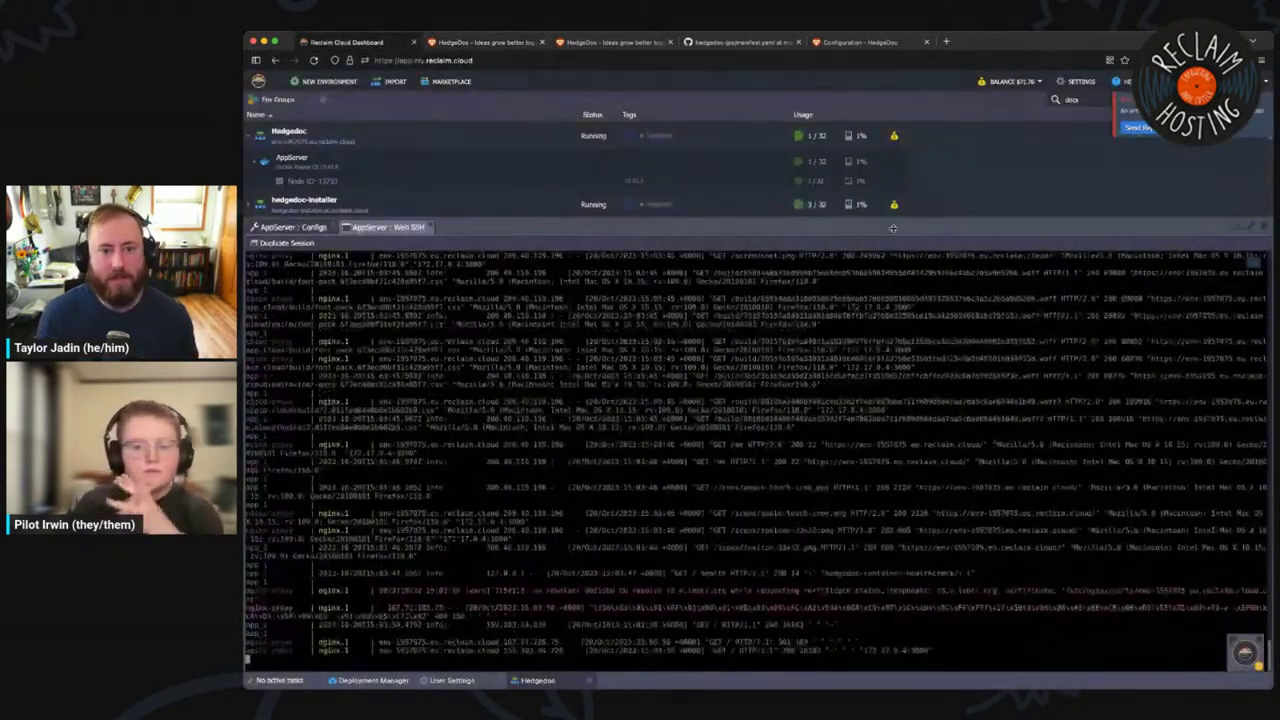